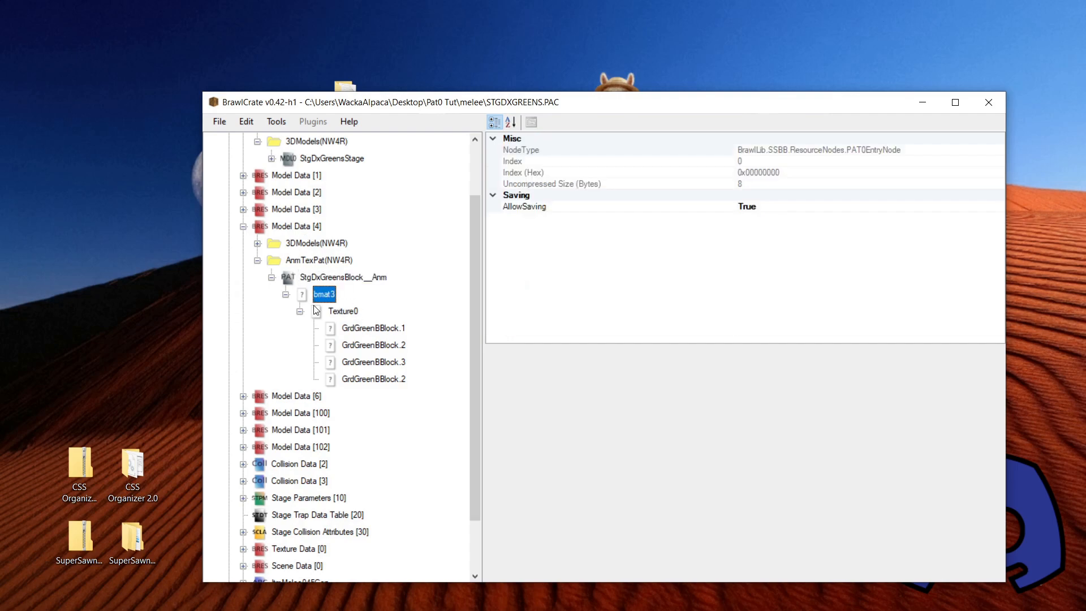
Preview the Texture0 pattern animation under bmat3 with looping enabled, stopping playback after watching it.
{"action": "left_click", "coordinate": [343, 311]}
{"action": "left_click", "coordinate": [372, 328]}
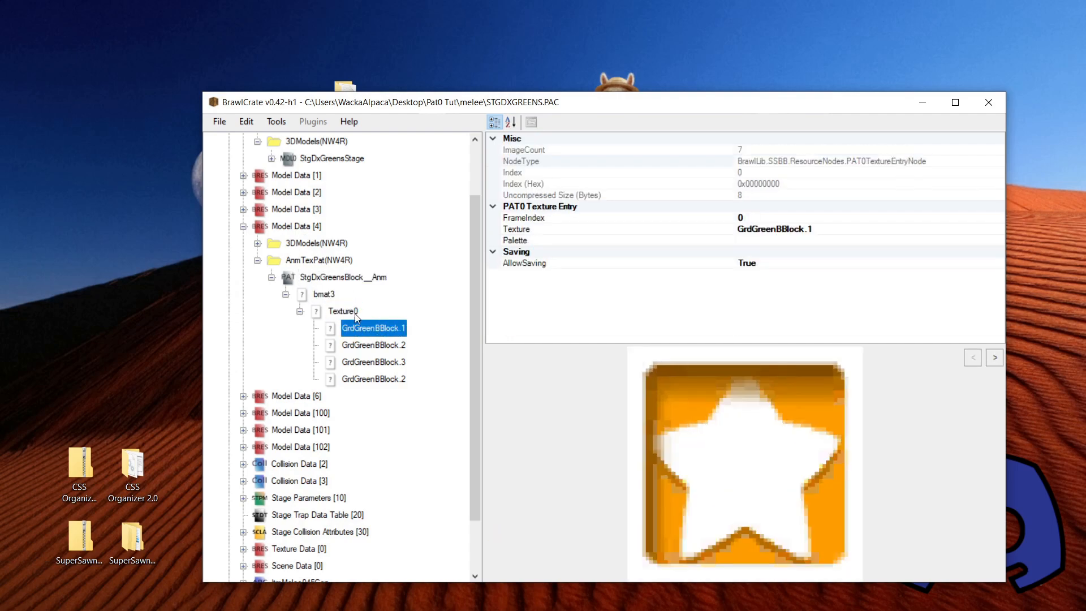
{"action": "left_click", "coordinate": [342, 310]}
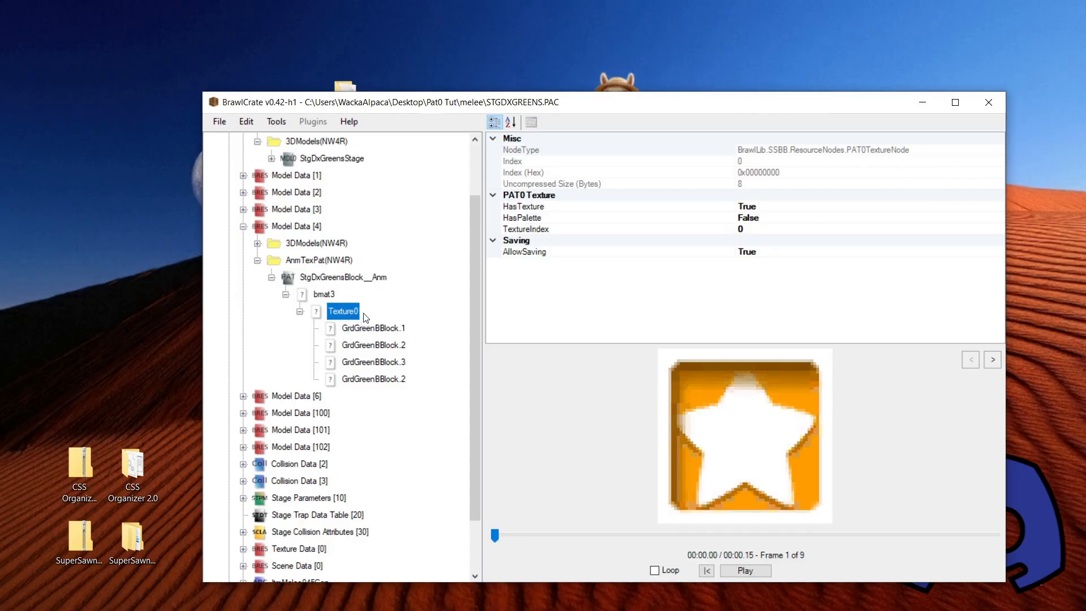
{"action": "left_click", "coordinate": [746, 571]}
{"action": "left_click", "coordinate": [667, 568]}
{"action": "left_click", "coordinate": [758, 571]}
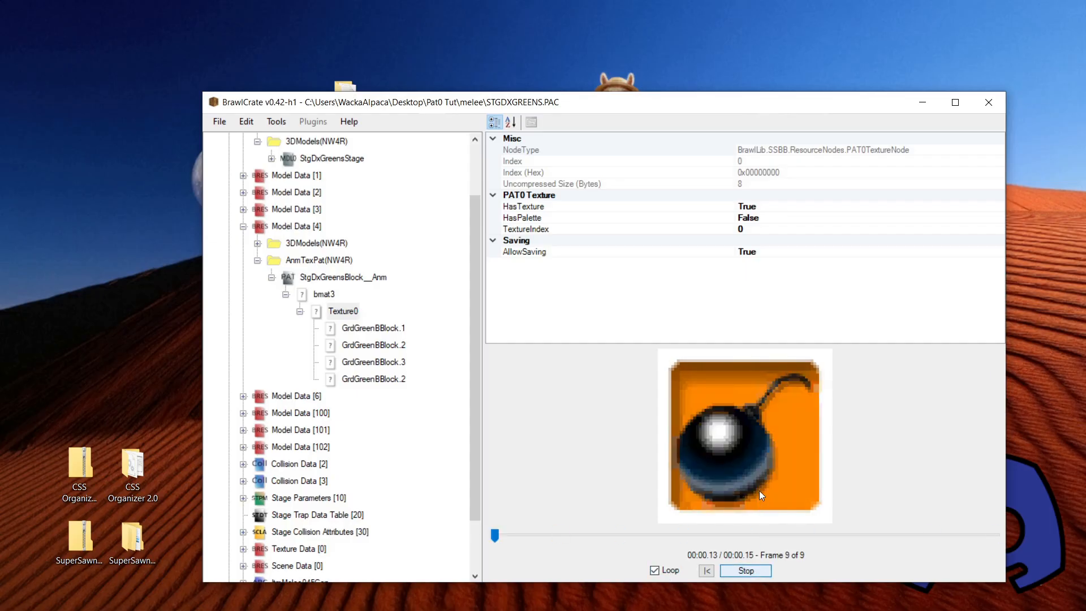
{"action": "left_click", "coordinate": [756, 570]}
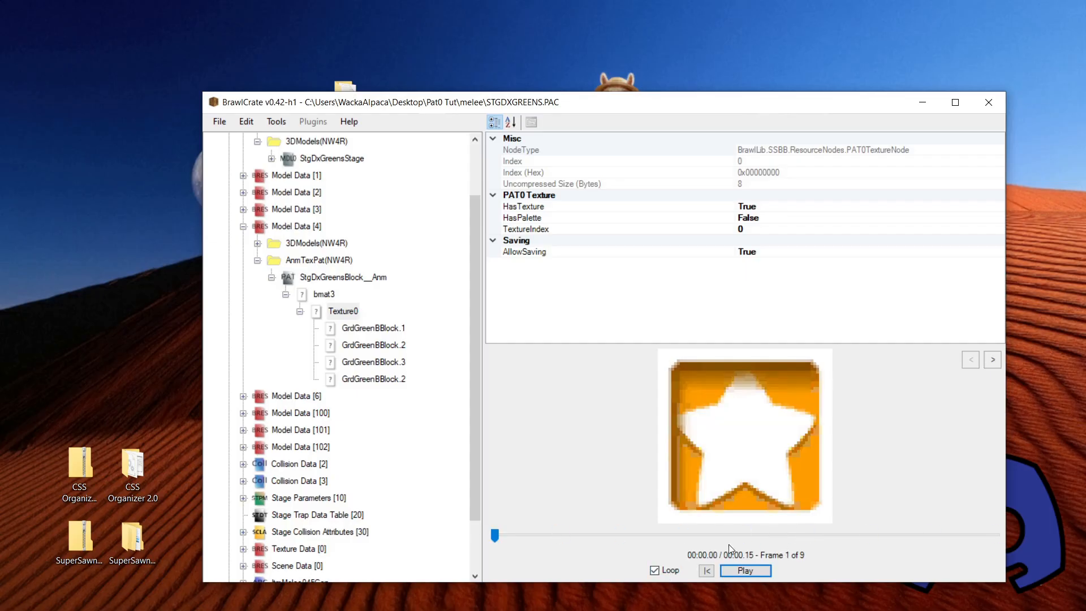
Scrub through the frames of the Texture0 animation and inspect the properties of its parent StgDxGreensBlock__Anm.
{"action": "left_click_drag", "start_coordinate": [550, 537], "coordinate": [813, 540]}
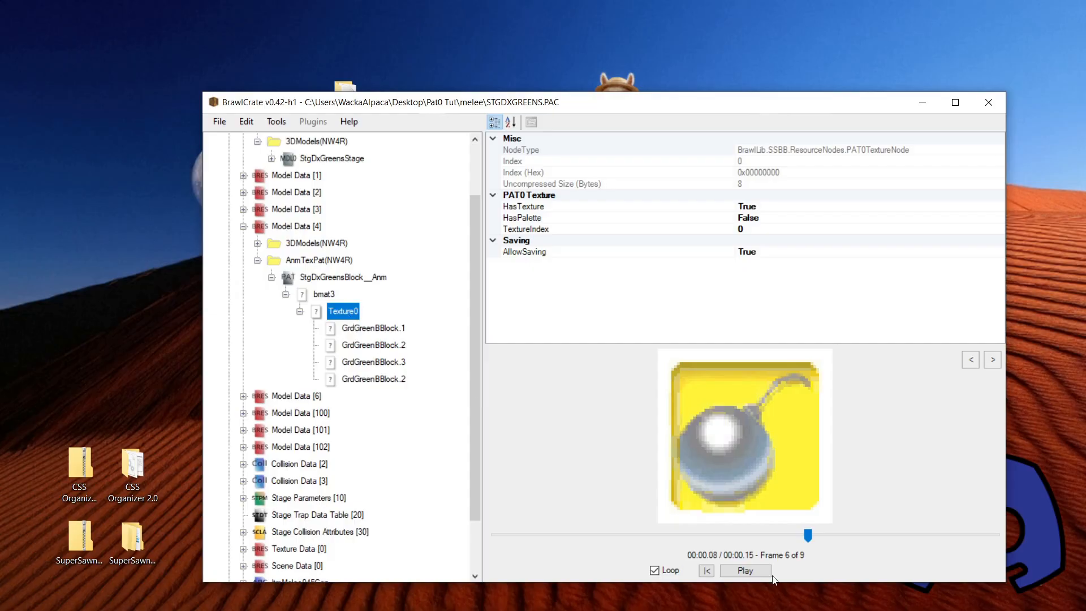
{"action": "left_click_drag", "start_coordinate": [808, 534], "coordinate": [933, 535]}
{"action": "left_click_drag", "start_coordinate": [738, 535], "coordinate": [618, 511]}
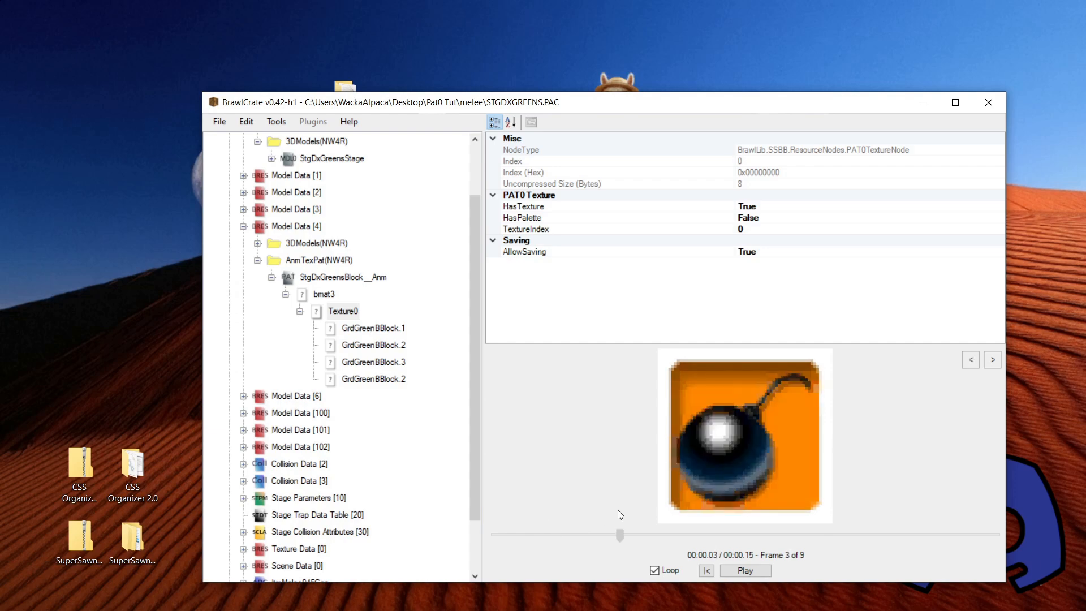
{"action": "left_click", "coordinate": [331, 278]}
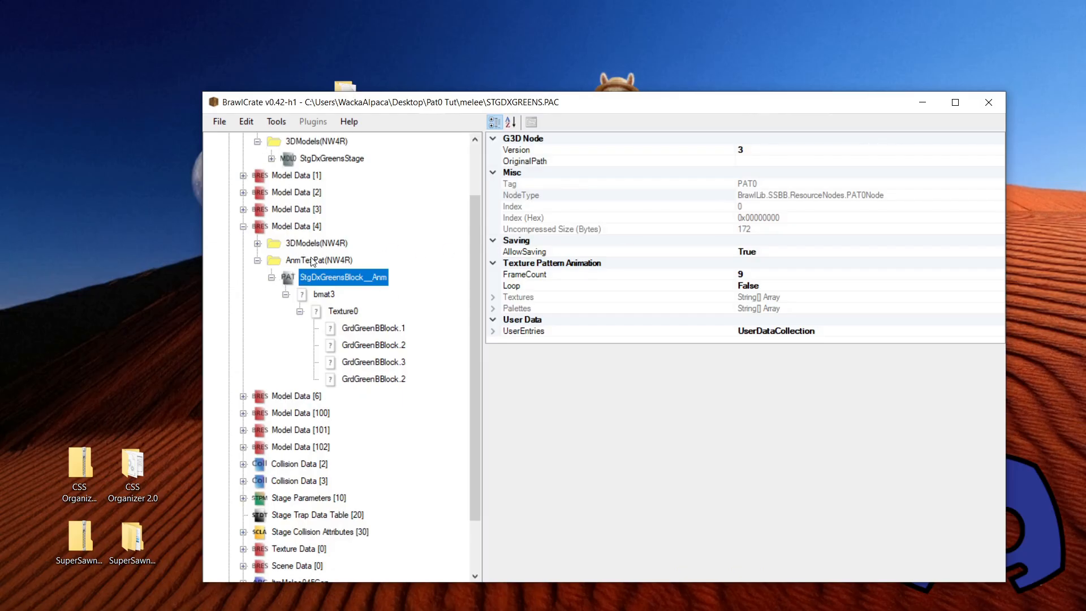
Open STGVILLAGE_00_en.PAC from the melee folder without saving changes to the current stage file.
{"action": "key", "text": "Home"}
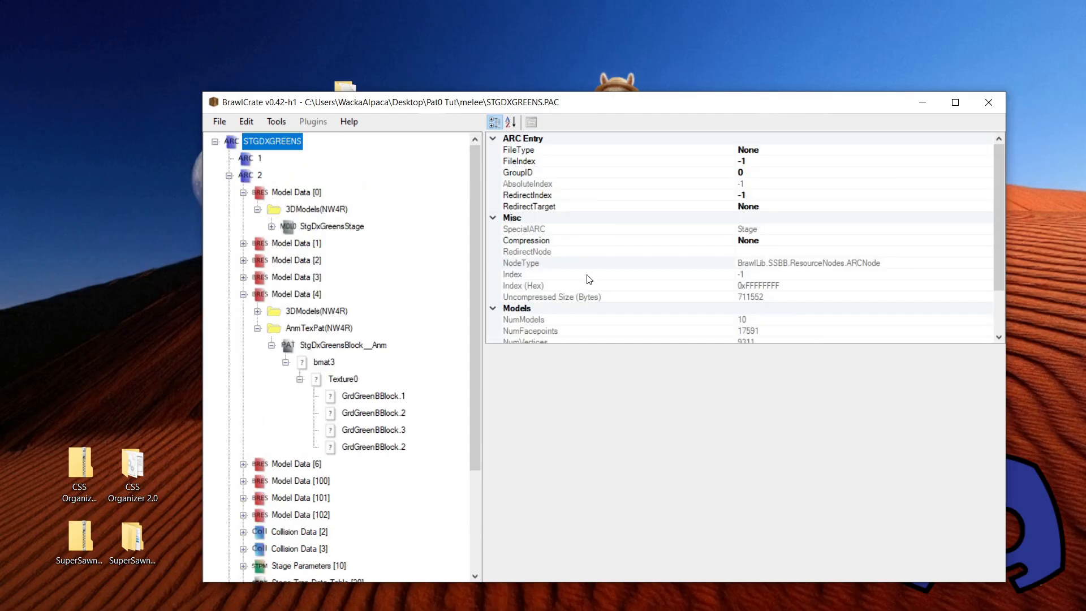
{"action": "left_click", "coordinate": [220, 121]}
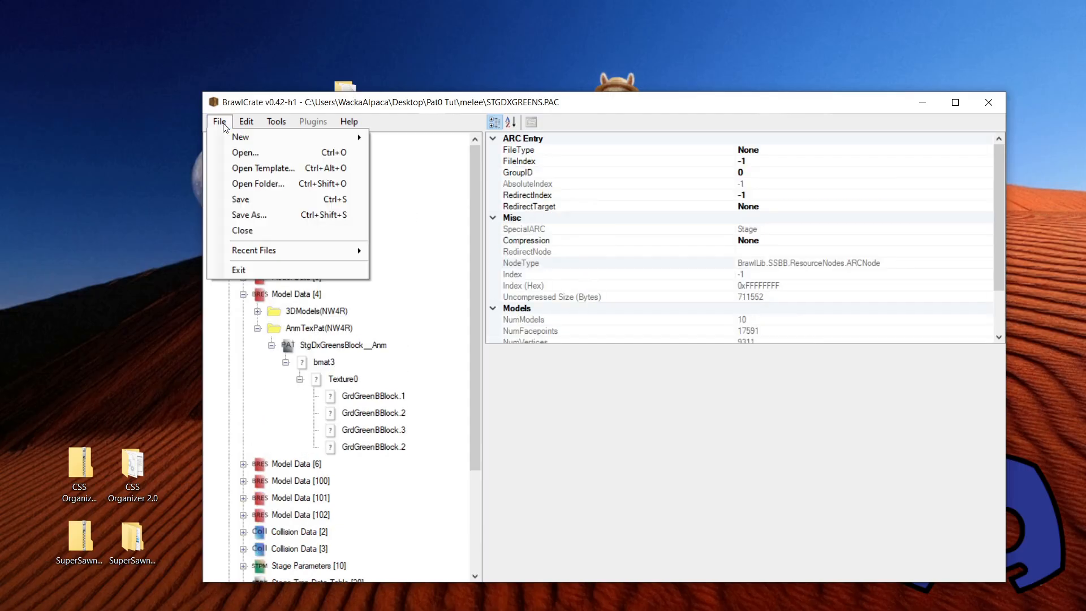
{"action": "left_click", "coordinate": [236, 150]}
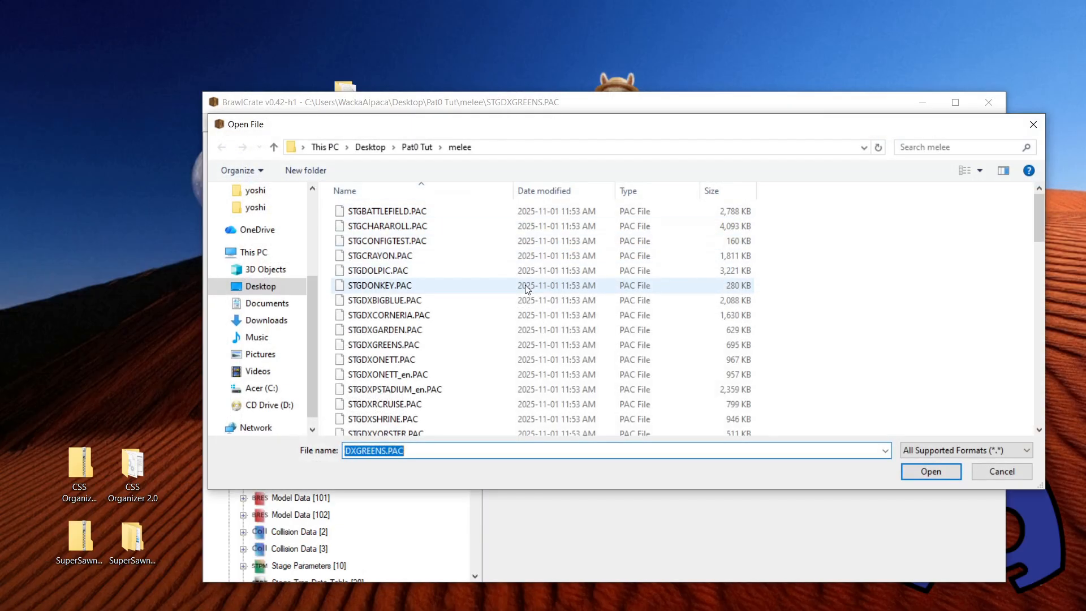
{"action": "scroll", "coordinate": [519, 280], "scroll_direction": "down", "scroll_amount": 3}
{"action": "scroll", "coordinate": [518, 280], "scroll_direction": "down", "scroll_amount": 8}
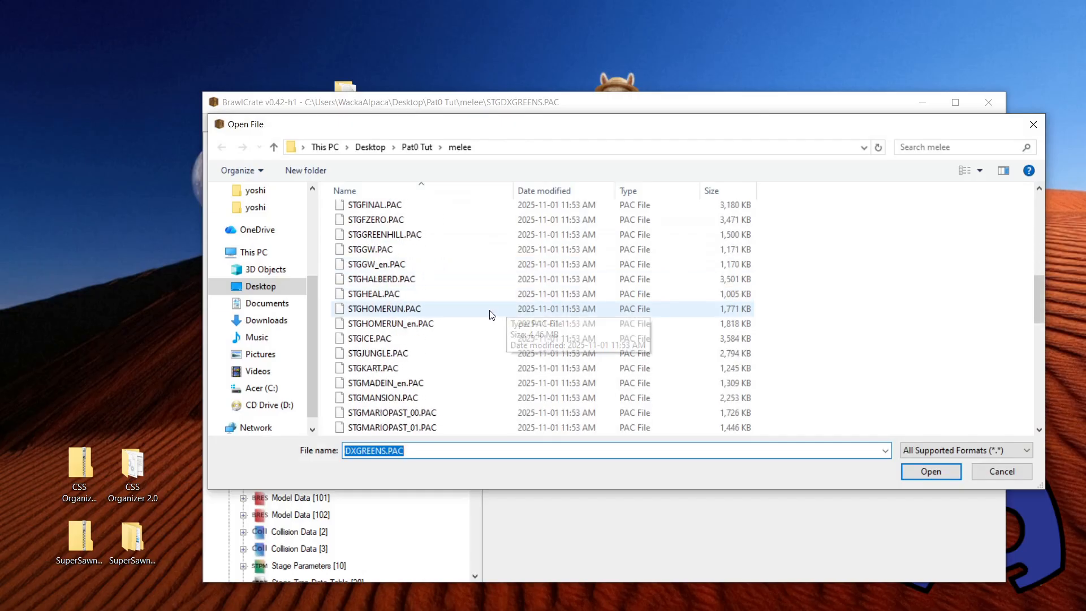
{"action": "scroll", "coordinate": [470, 311], "scroll_direction": "down", "scroll_amount": 1}
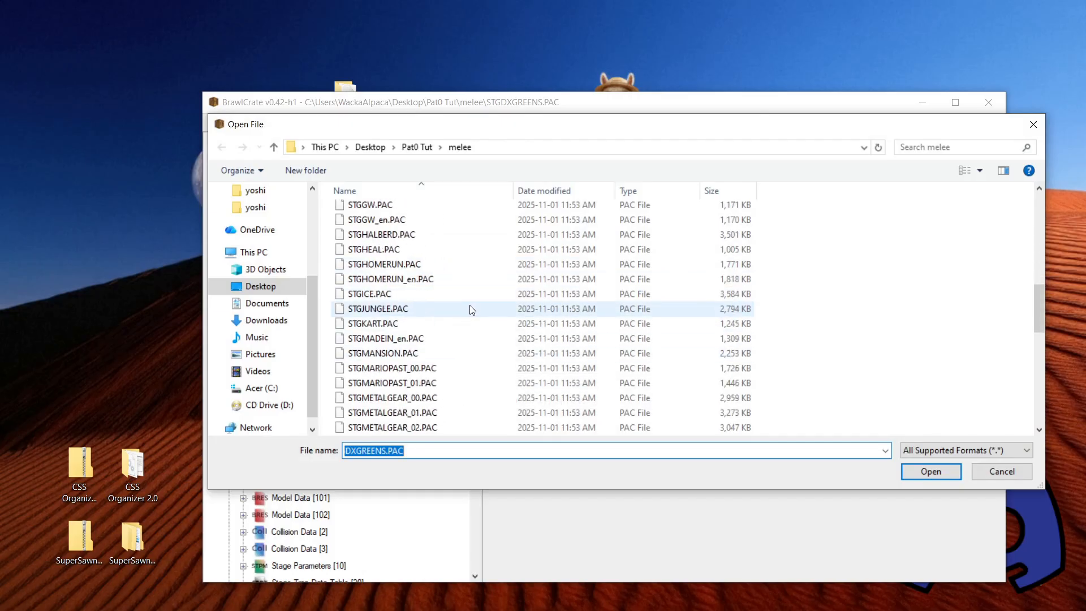
{"action": "scroll", "coordinate": [476, 317], "scroll_direction": "down", "scroll_amount": 5}
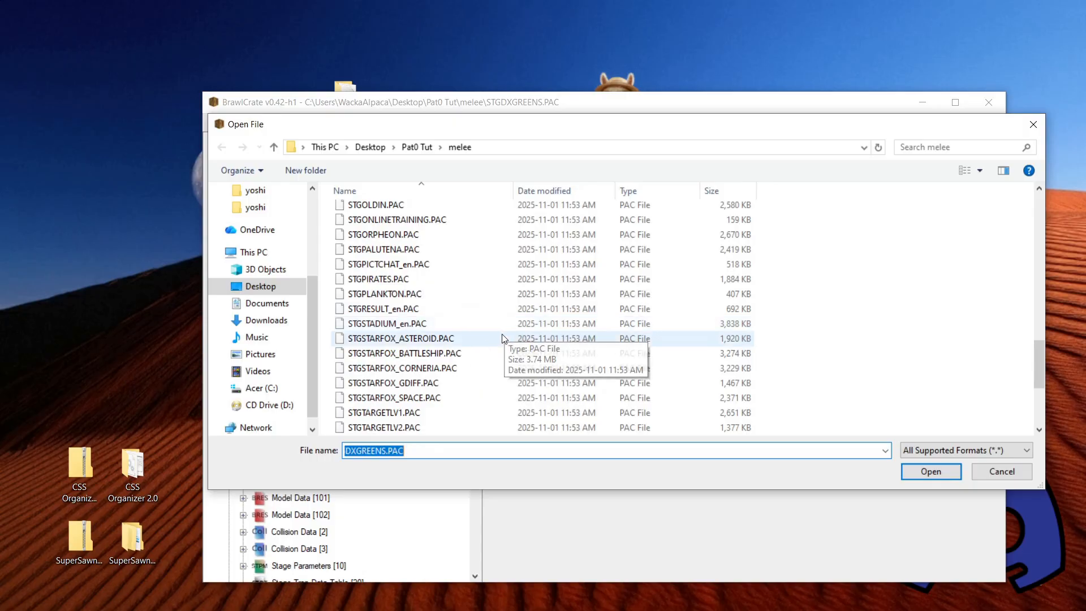
{"action": "scroll", "coordinate": [470, 297], "scroll_direction": "down", "scroll_amount": 3}
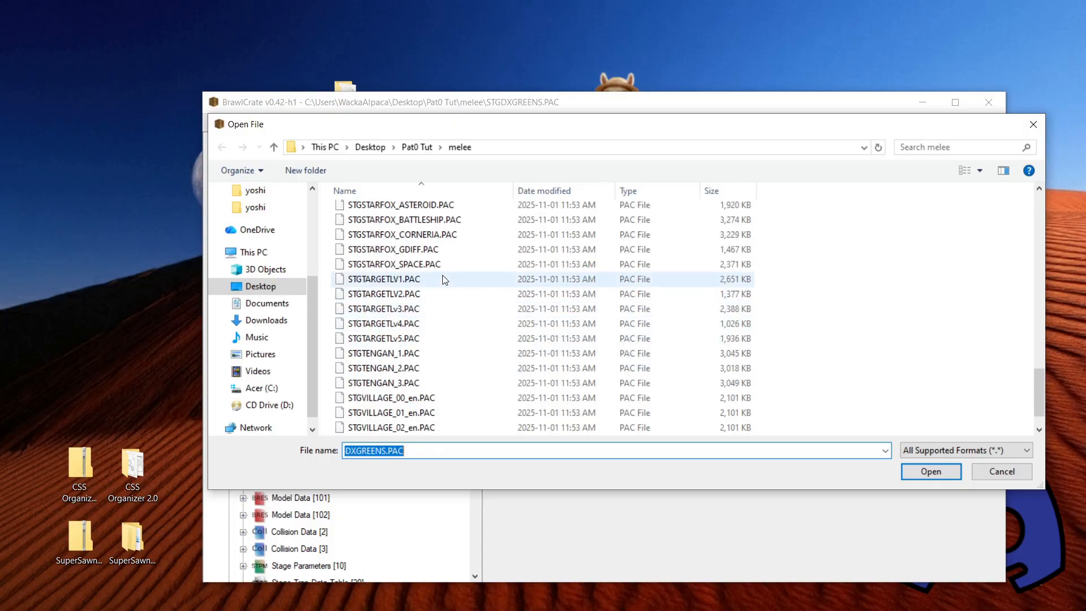
{"action": "scroll", "coordinate": [452, 317], "scroll_direction": "down", "scroll_amount": 1}
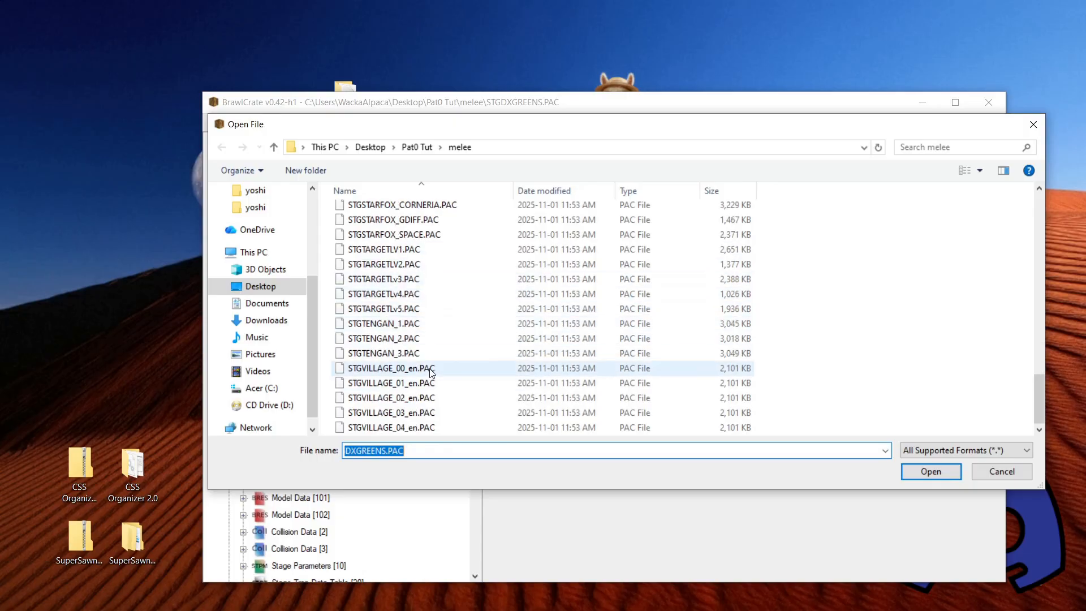
{"action": "left_click", "coordinate": [483, 369]}
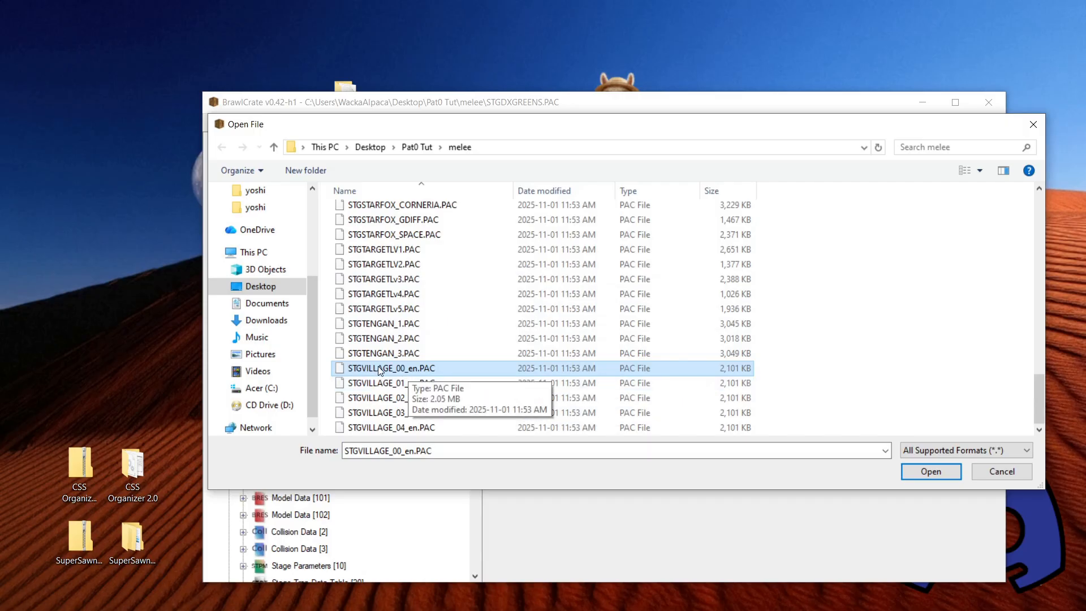
{"action": "left_click", "coordinate": [920, 473]}
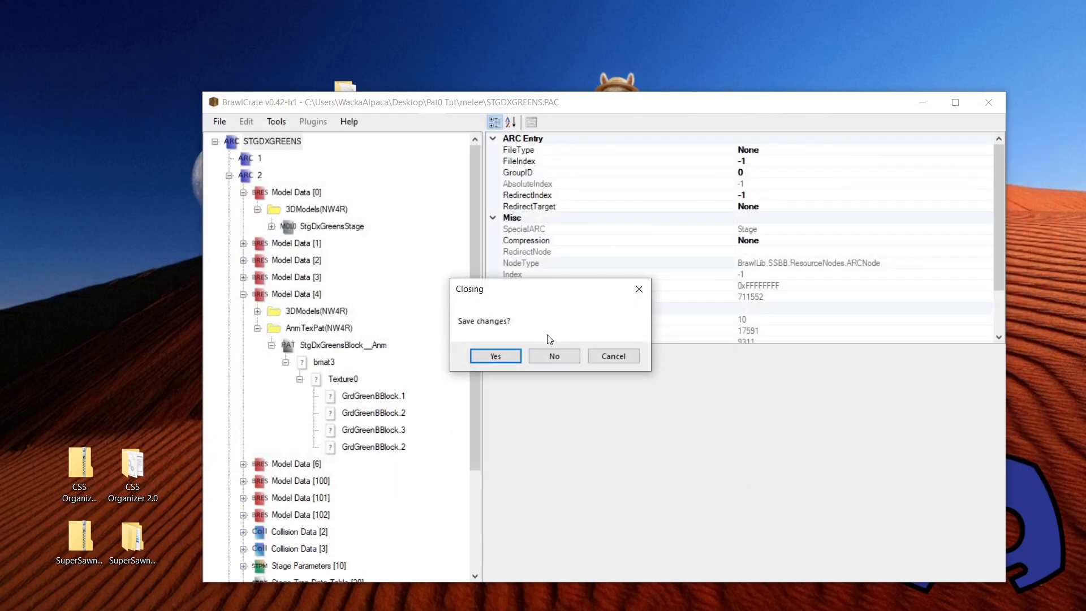
{"action": "left_click", "coordinate": [554, 359]}
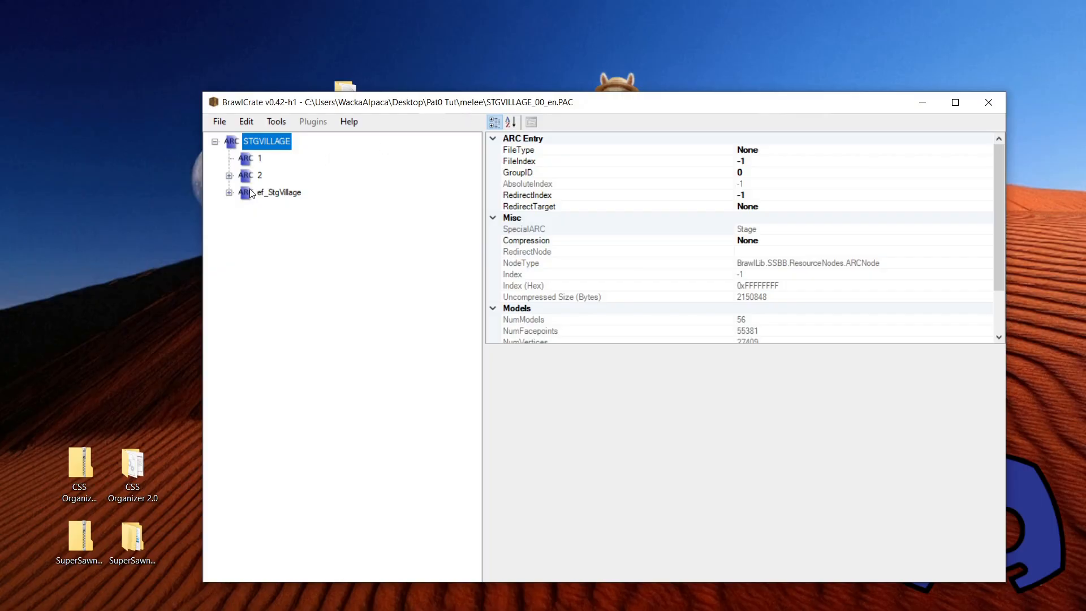
Expand ARC 2 and preview all models of the STGVILLAGE stage in a maximized model viewer, closing it after viewing.
{"action": "left_click", "coordinate": [229, 176]}
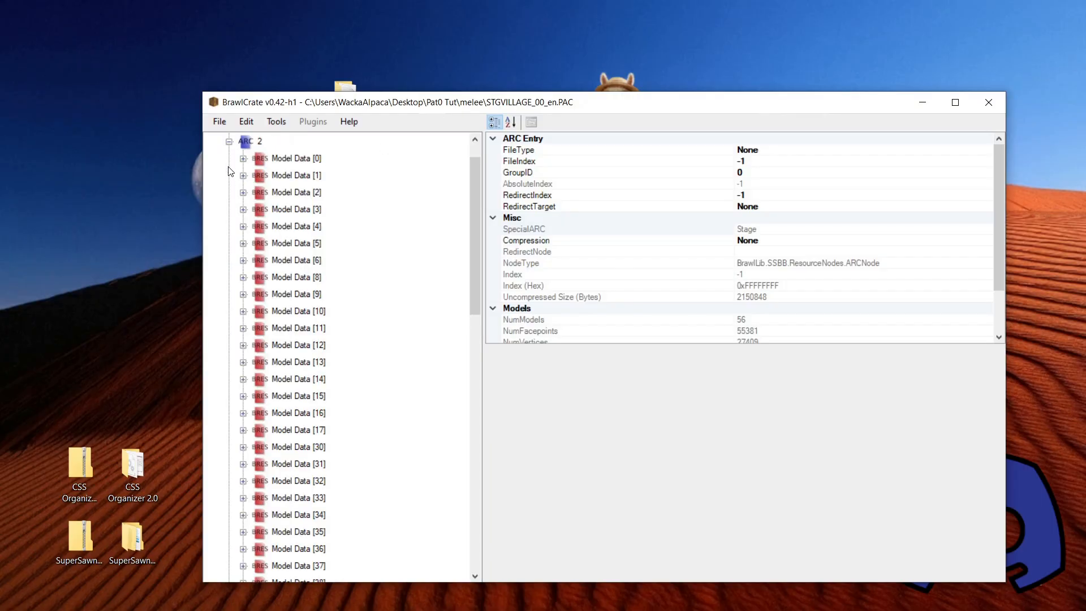
{"action": "scroll", "coordinate": [231, 171], "scroll_direction": "up", "scroll_amount": 1}
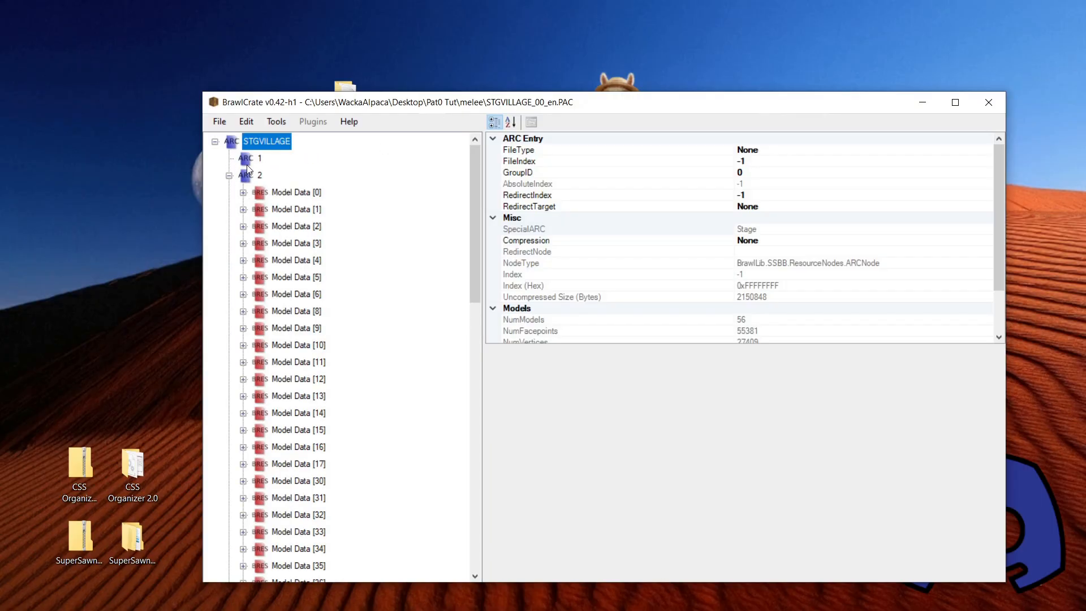
{"action": "right_click", "coordinate": [261, 150]}
{"action": "left_click", "coordinate": [310, 190]}
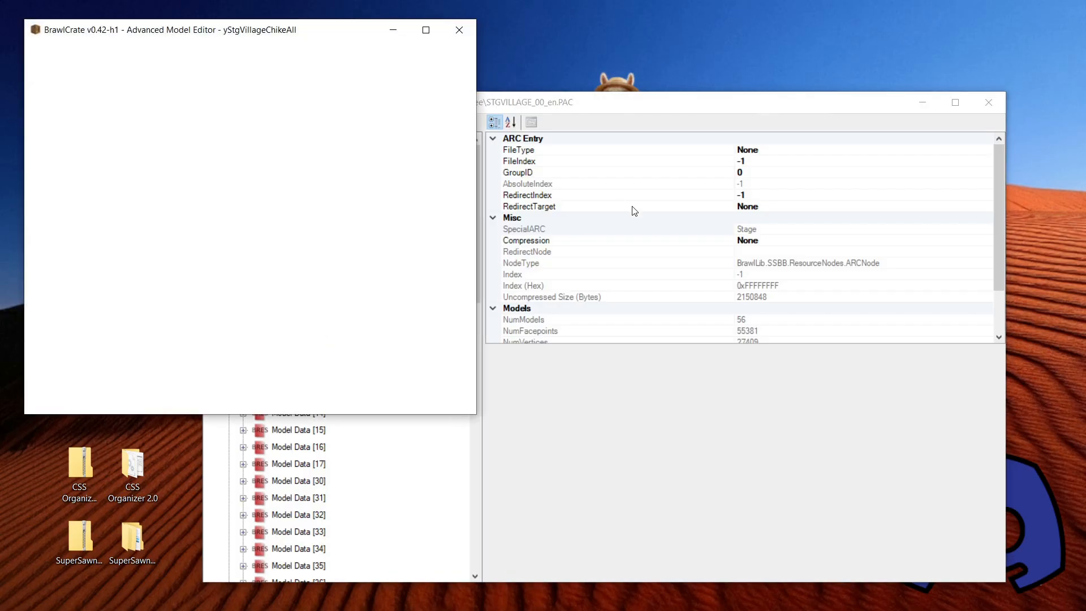
{"action": "left_click_drag", "start_coordinate": [338, 34], "coordinate": [540, 1]}
{"action": "scroll", "coordinate": [484, 207], "scroll_direction": "down", "scroll_amount": 8}
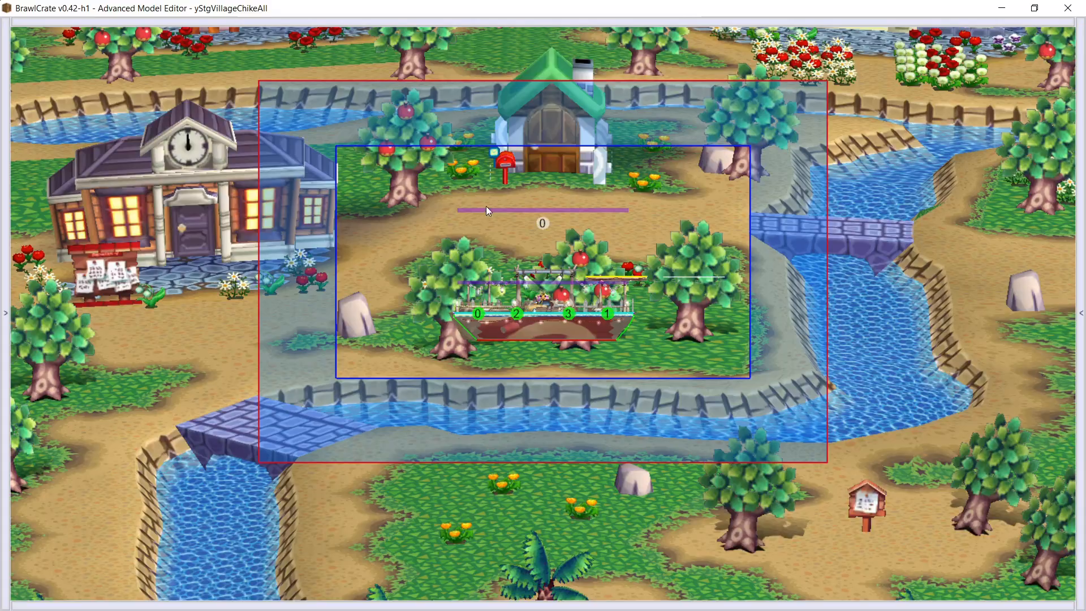
{"action": "scroll", "coordinate": [552, 281], "scroll_direction": "up", "scroll_amount": 10}
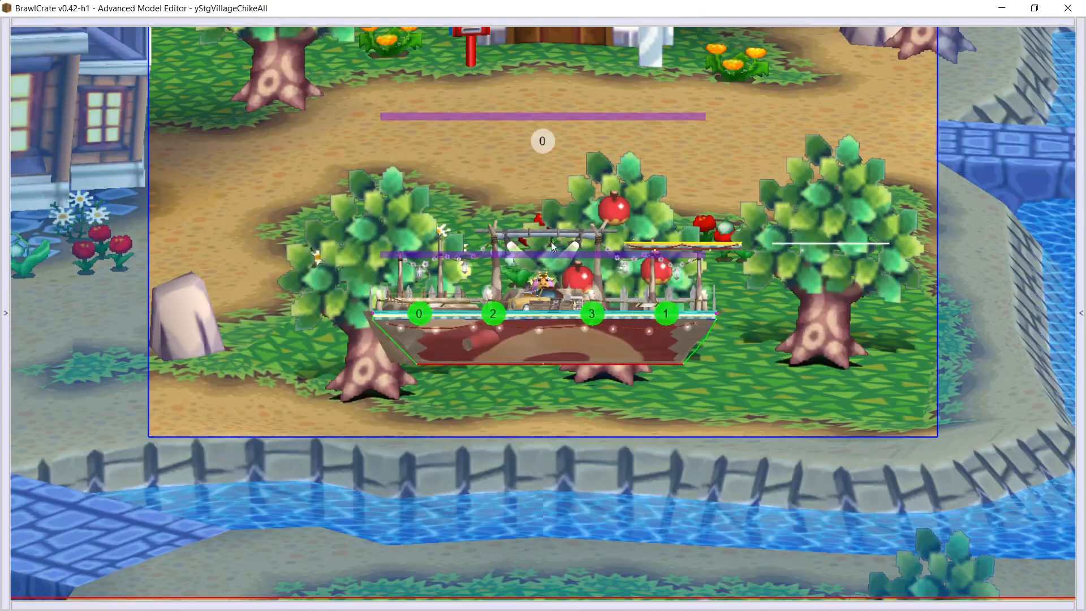
{"action": "mouse_move", "coordinate": [563, 227]}
{"action": "right_mouse_down", "text": "ctrl"}
{"action": "mouse_move", "coordinate": [551, 242]}
{"action": "mouse_move", "coordinate": [514, 247]}
{"action": "mouse_move", "coordinate": [521, 222]}
{"action": "mouse_move", "coordinate": [571, 239]}
{"action": "right_mouse_up", "text": "ctrl"}
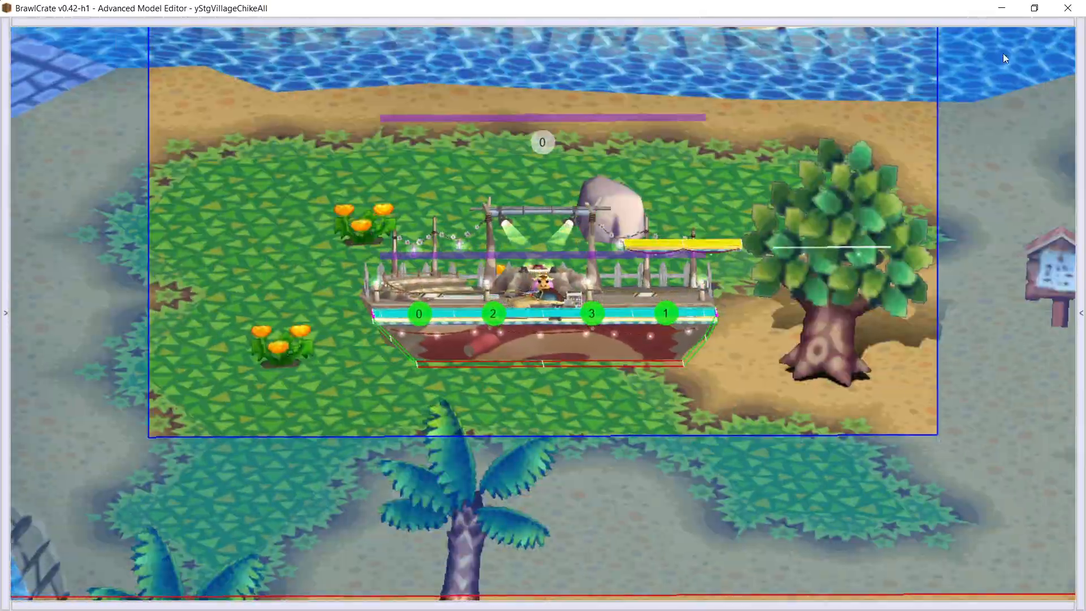
{"action": "left_click", "coordinate": [1069, 8]}
Expand Model Data [4] down to its 3D models and inspect the StgVillageFuyuuAshiba model preview.
{"action": "left_click", "coordinate": [276, 210]}
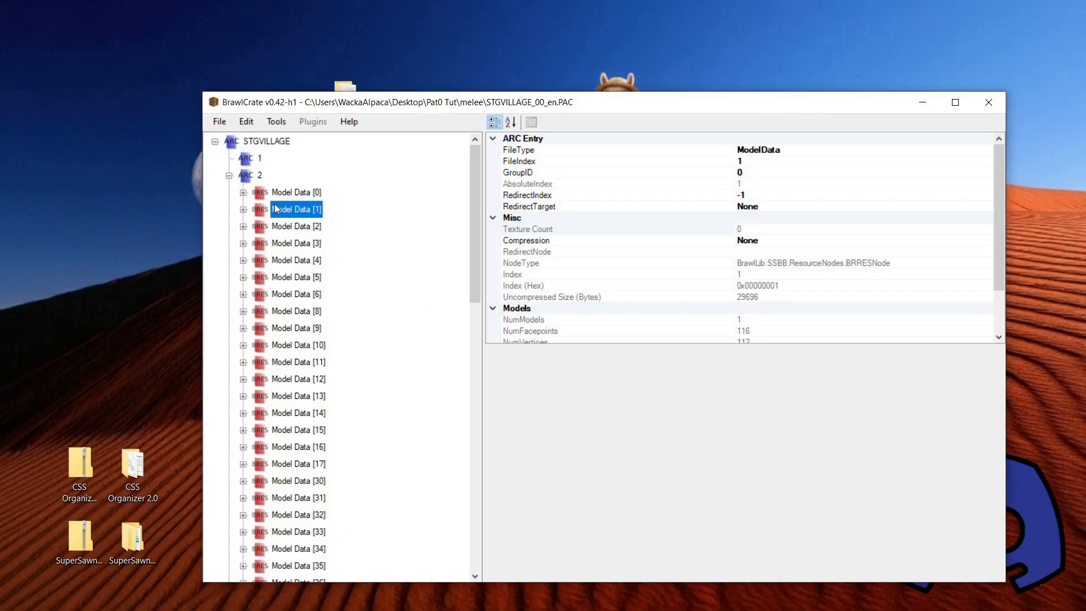
{"action": "left_click", "coordinate": [283, 195]}
{"action": "scroll", "coordinate": [264, 227], "scroll_direction": "down", "scroll_amount": 1}
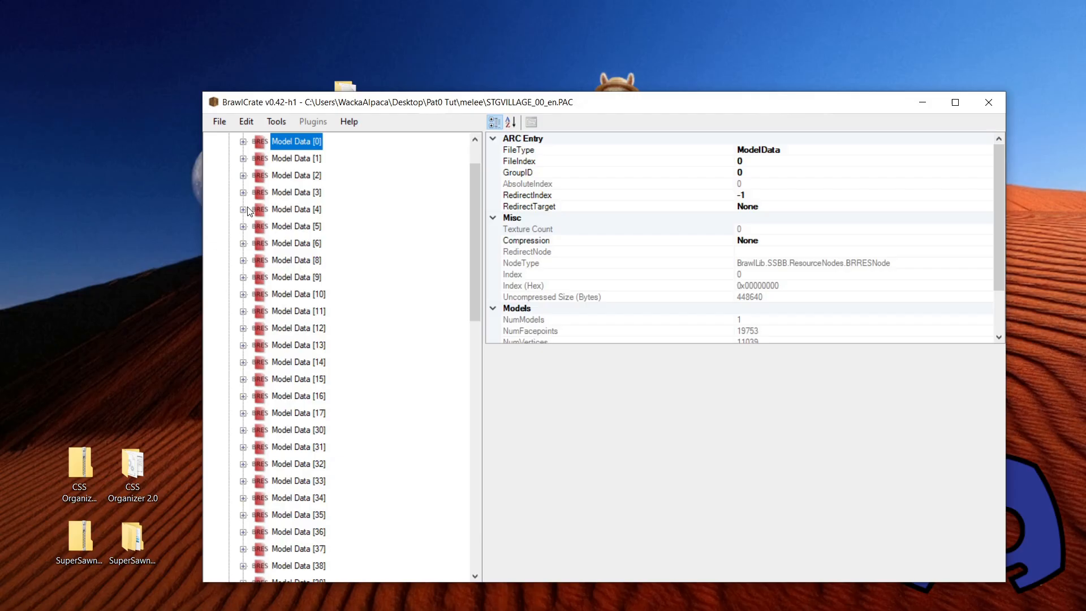
{"action": "left_click", "coordinate": [244, 209]}
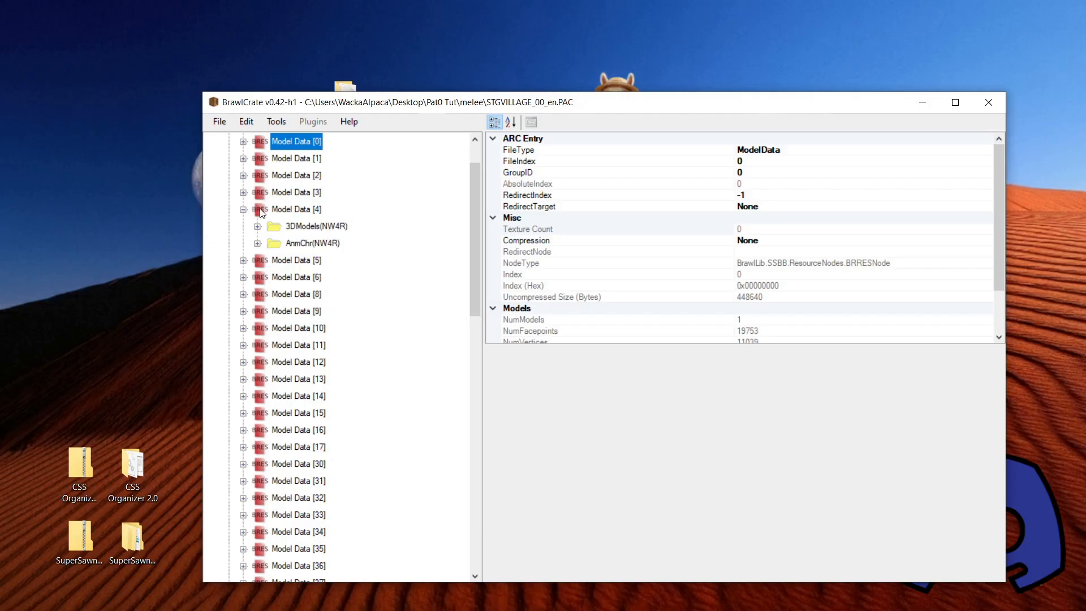
{"action": "left_click", "coordinate": [287, 211]}
{"action": "left_click", "coordinate": [258, 227]}
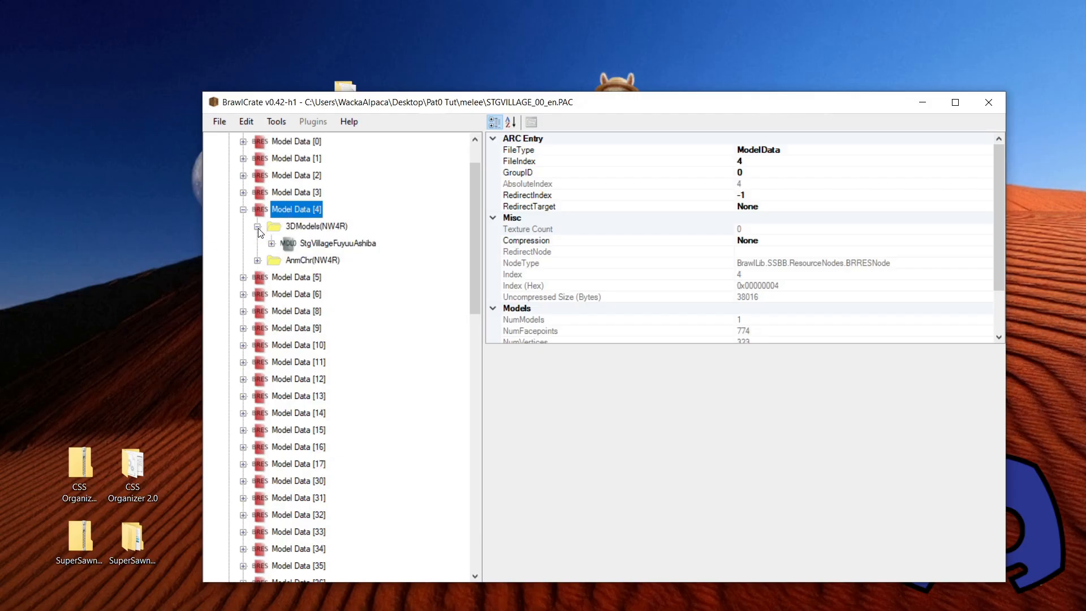
{"action": "left_click", "coordinate": [343, 244]}
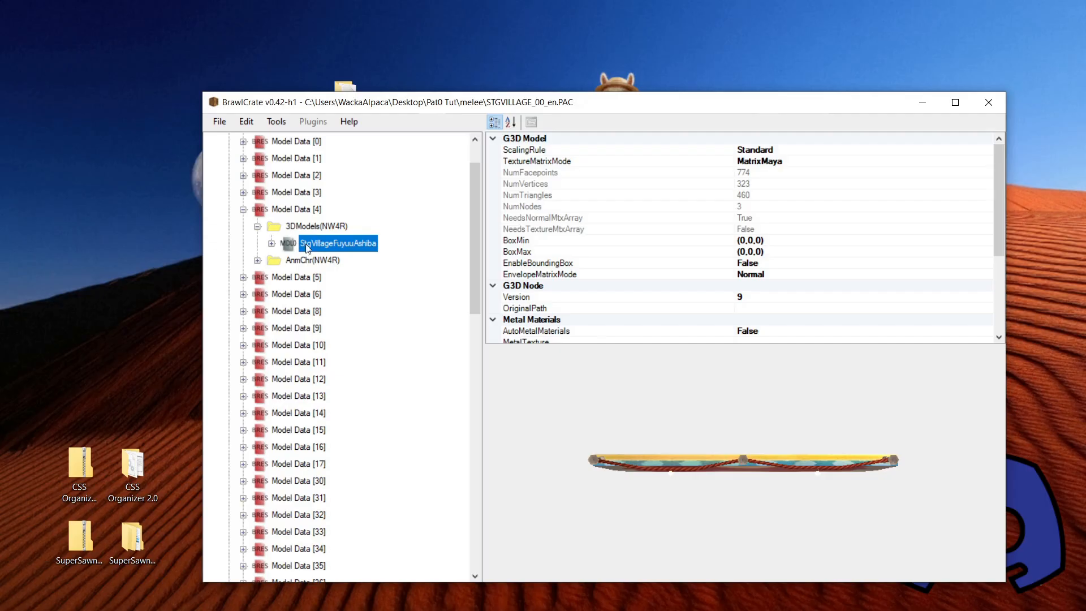
{"action": "right_click_drag", "start_coordinate": [765, 456], "coordinate": [729, 472], "text": "ctrl"}
Open StgVillageFuyuuAshiba in a maximized model editor, showing the playback controls and an enlarged animation list.
{"action": "right_click", "coordinate": [320, 241]}
{"action": "left_click", "coordinate": [335, 247]}
{"action": "left_click_drag", "start_coordinate": [247, 35], "coordinate": [306, 0]}
{"action": "left_click", "coordinate": [5, 80]}
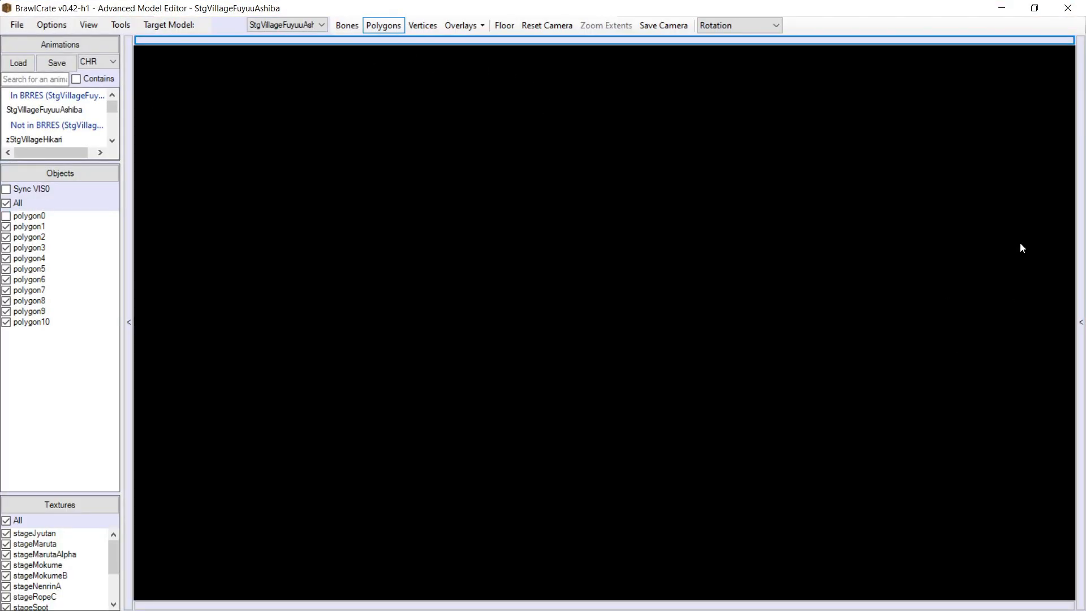
{"action": "left_click", "coordinate": [800, 604]}
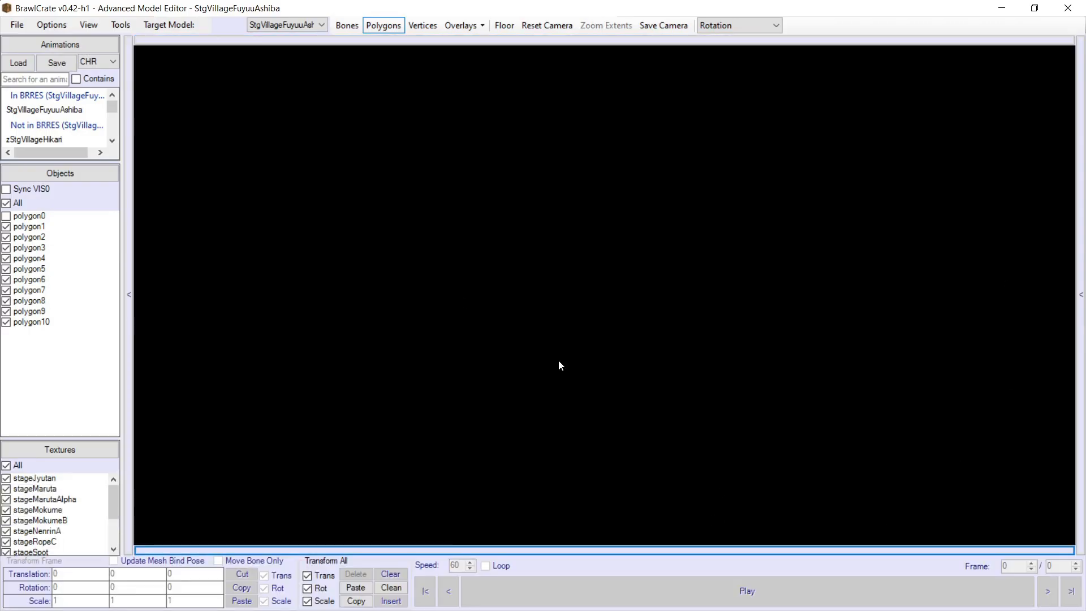
{"action": "left_click_drag", "start_coordinate": [56, 162], "coordinate": [54, 232]}
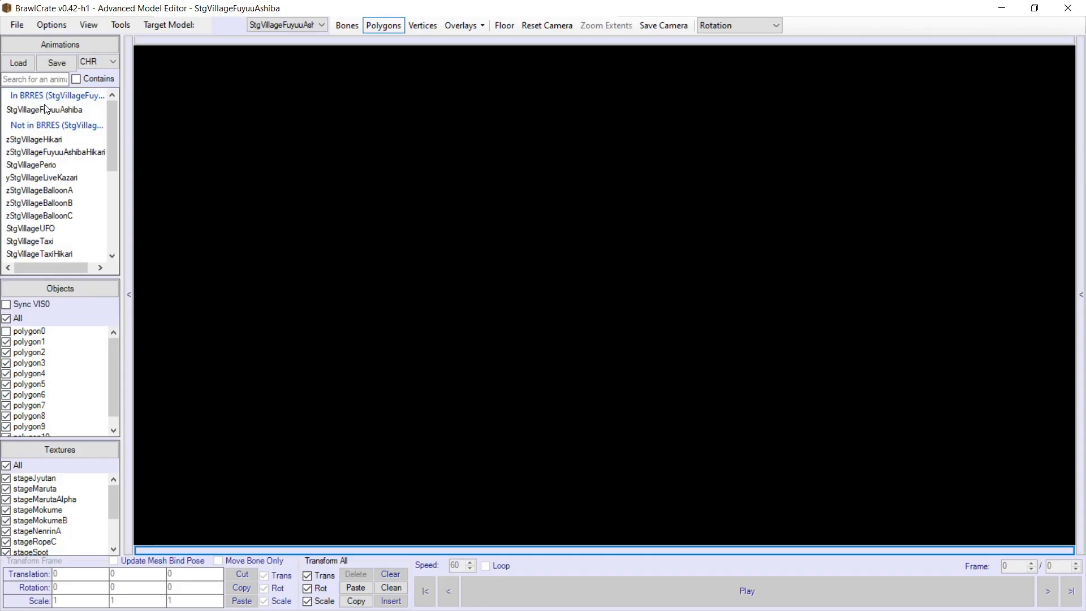
Load the StgVillageFuyuuAshiba CHR animation and play it to watch the platform move, stopping playback partway.
{"action": "left_click", "coordinate": [47, 109]}
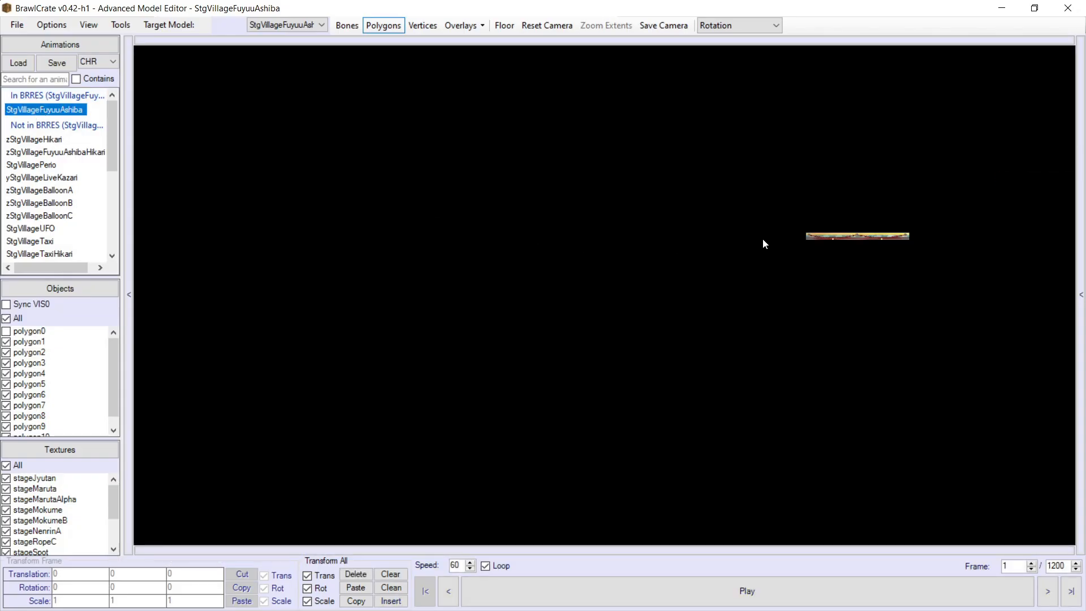
{"action": "left_click", "coordinate": [700, 588]}
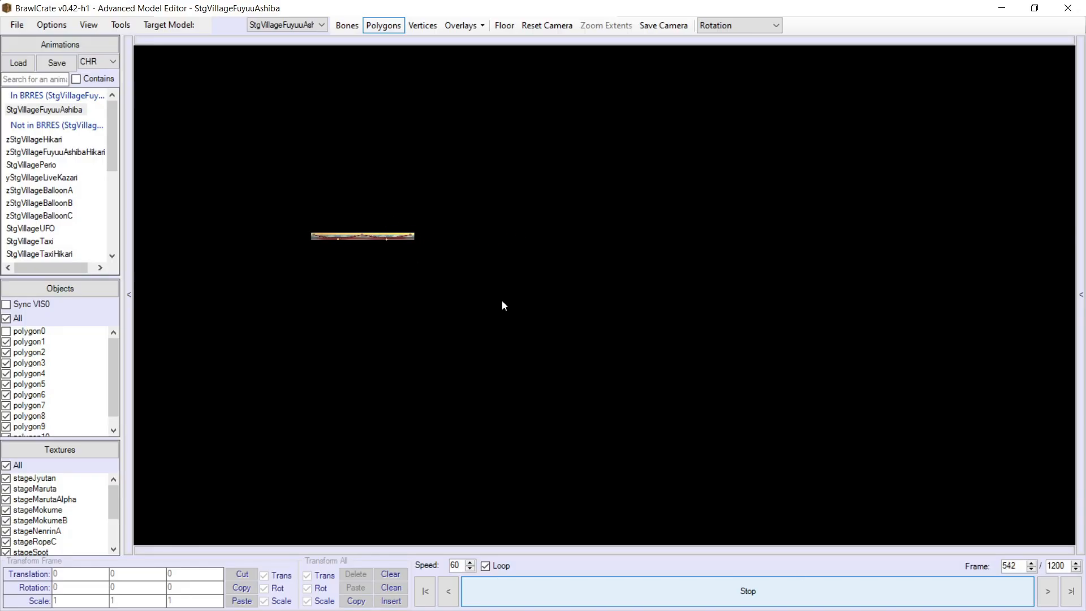
{"action": "left_click", "coordinate": [806, 601]}
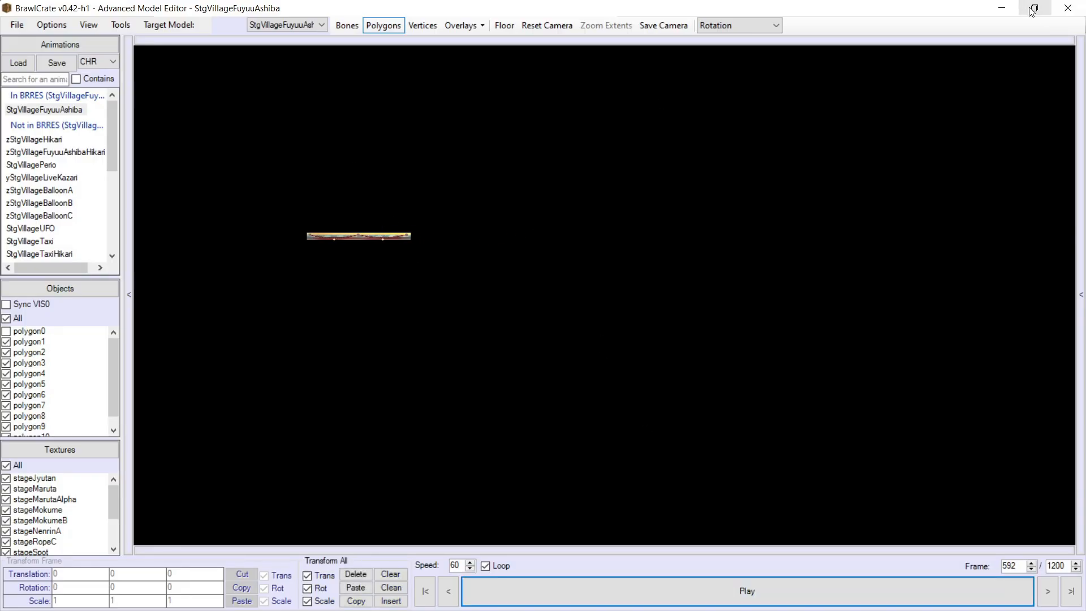
Close the model editor and expand StgVillageFuyuuAshiba in the file tree down to its list of materials.
{"action": "left_click", "coordinate": [1068, 8]}
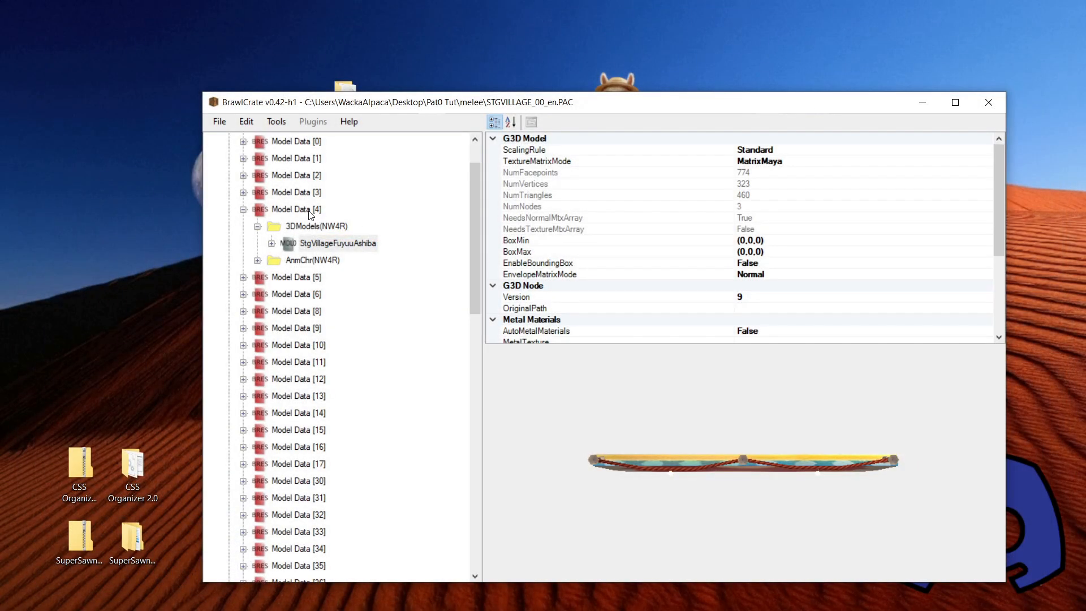
{"action": "left_click", "coordinate": [311, 240]}
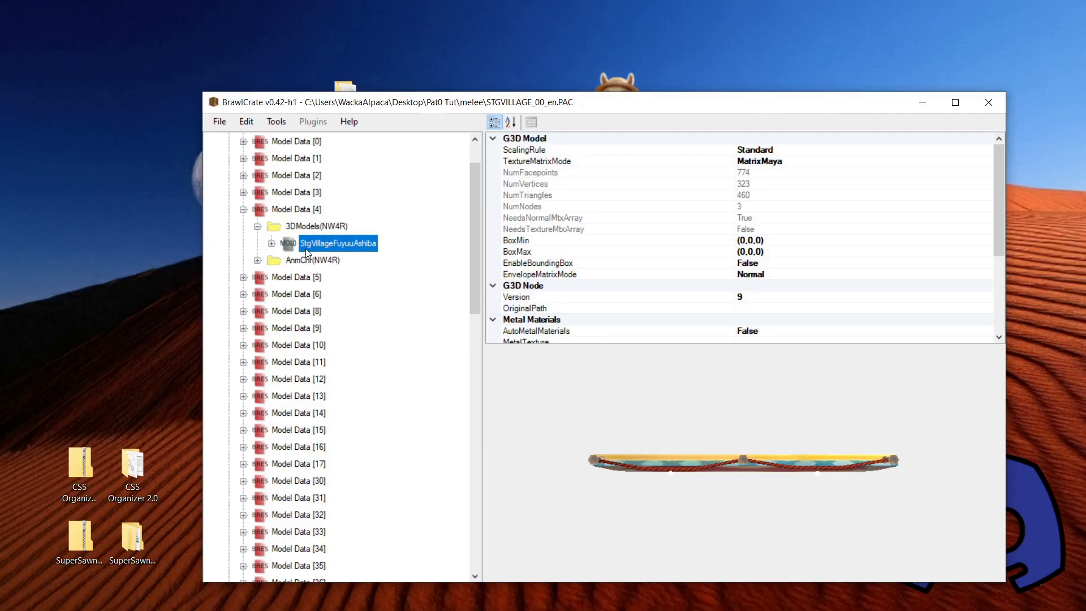
{"action": "left_click", "coordinate": [271, 244]}
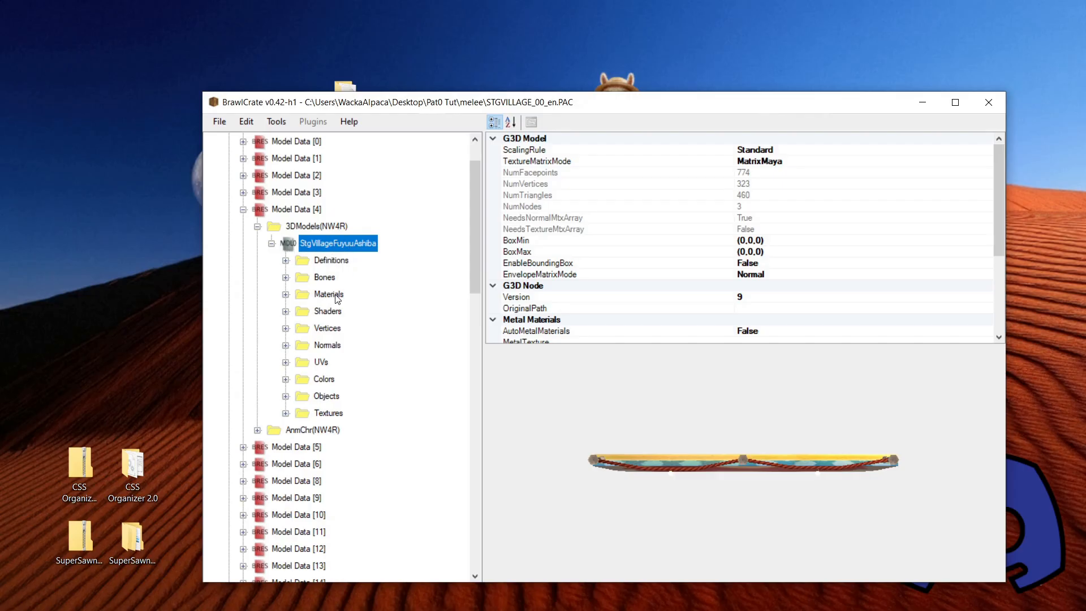
{"action": "left_click", "coordinate": [286, 294]}
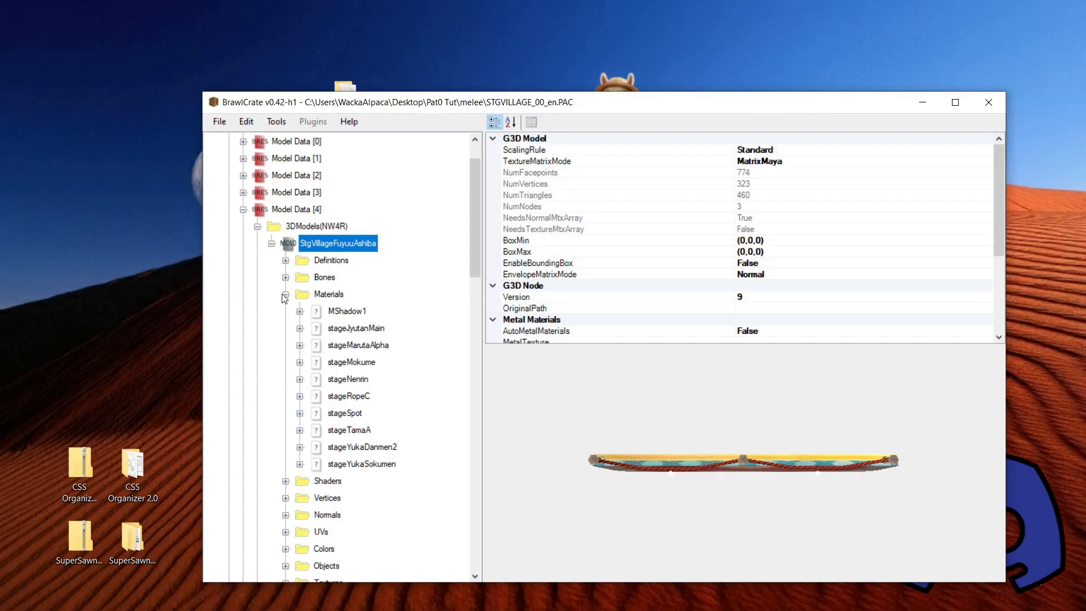
Inspect the stageJyutan texture reference inside the stageJyutanMain material, collapsing that material after viewing.
{"action": "left_click", "coordinate": [300, 328]}
{"action": "left_click", "coordinate": [355, 345]}
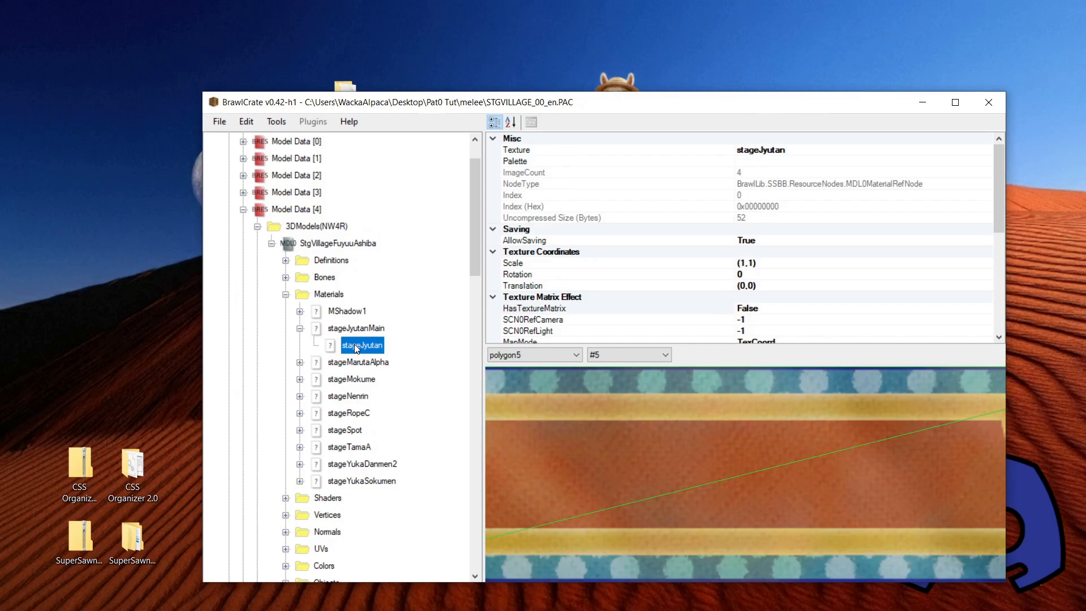
{"action": "left_click", "coordinate": [340, 364]}
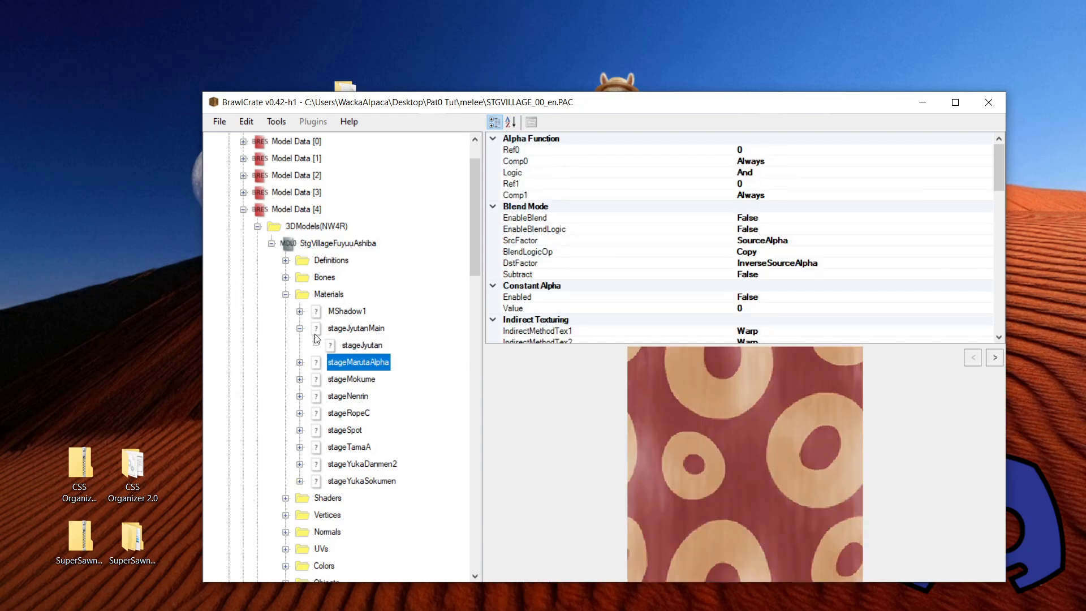
{"action": "left_click", "coordinate": [300, 328]}
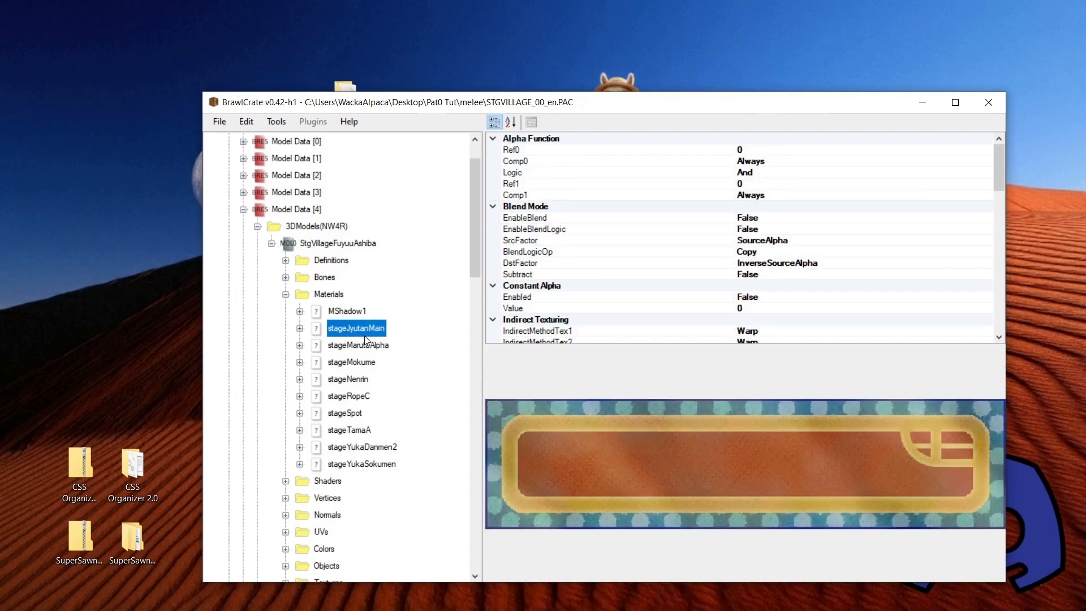
Preview the remaining materials one by one down to stageYukaSokumen and inspect its stageYukaSokumen texture reference.
{"action": "left_click", "coordinate": [351, 364]}
{"action": "key", "text": "Down"}
{"action": "key", "text": "Down"}
{"action": "key", "text": "Down"}
{"action": "key", "text": "Down"}
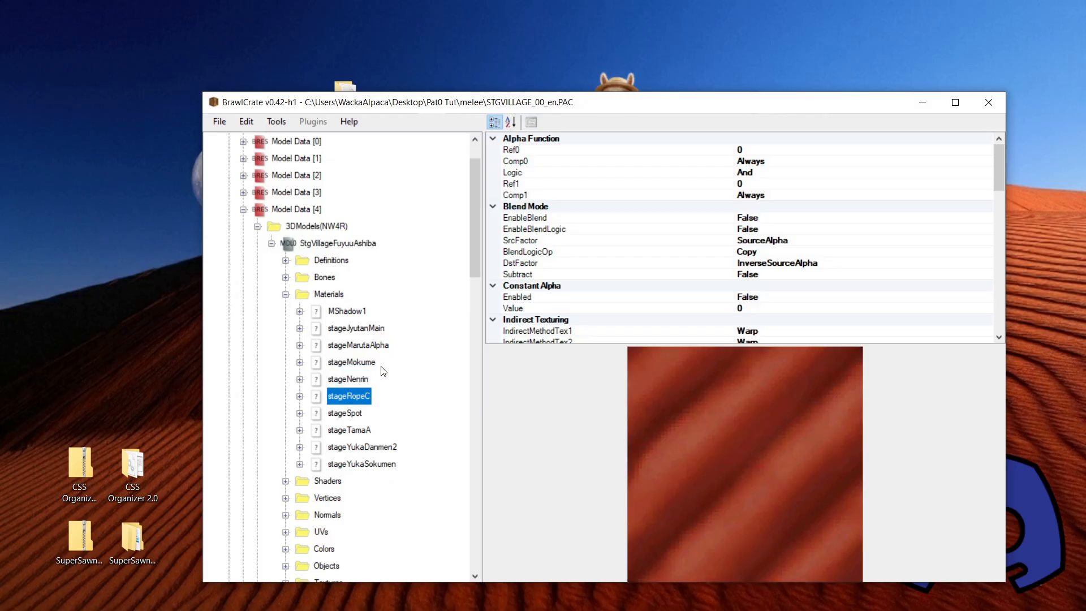
{"action": "key", "text": "Down"}
{"action": "key", "text": "Down"}
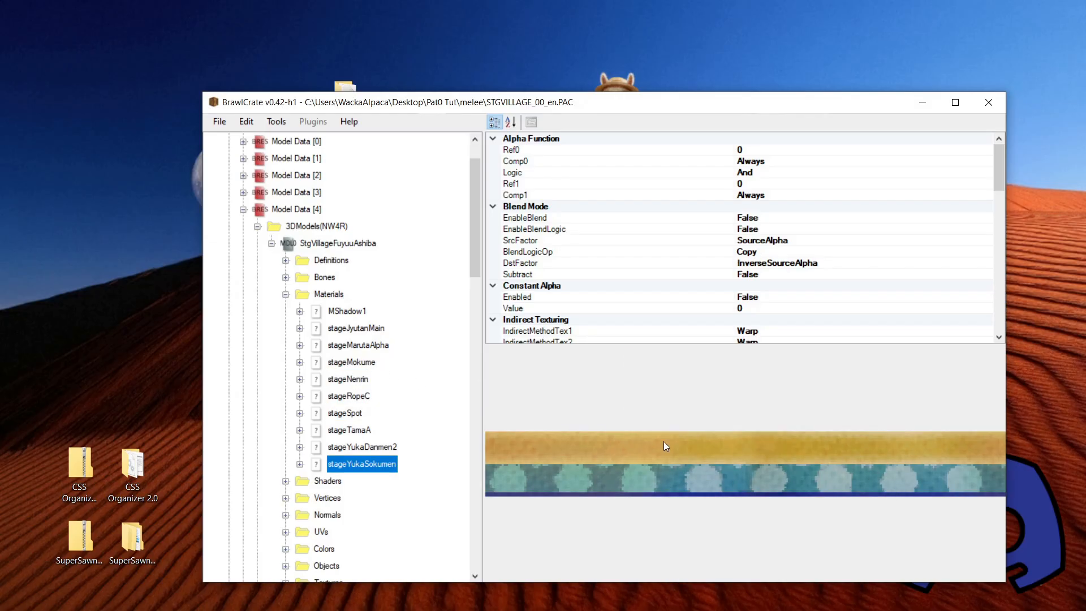
{"action": "left_click", "coordinate": [300, 464]}
{"action": "left_click", "coordinate": [352, 482]}
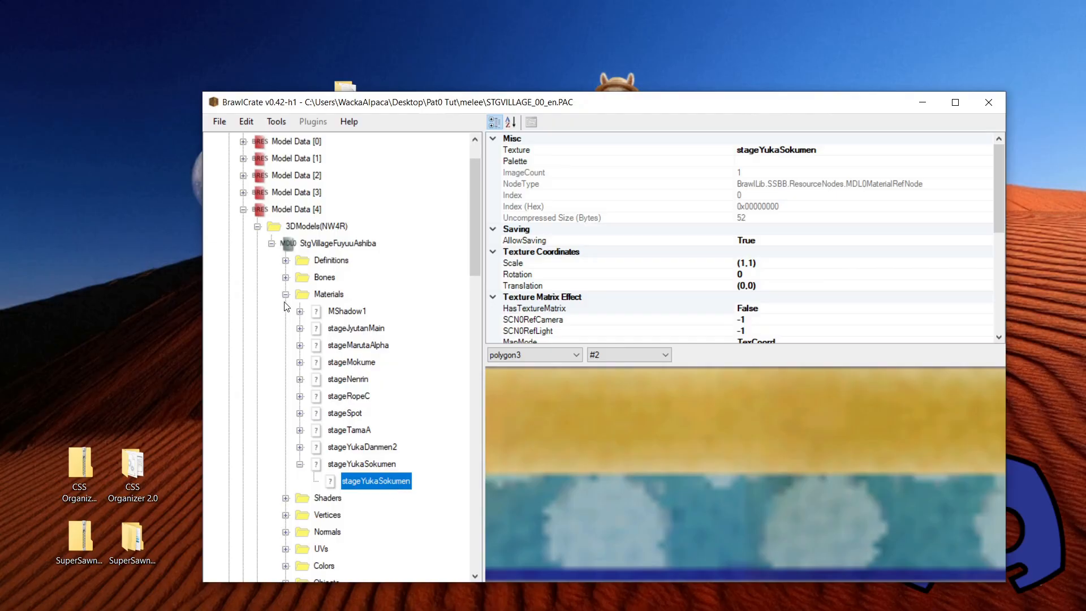
Expand Texture Data [0] down to its textures and select the stageYukaSokumen texture.
{"action": "scroll", "coordinate": [289, 299], "scroll_direction": "down", "scroll_amount": 20}
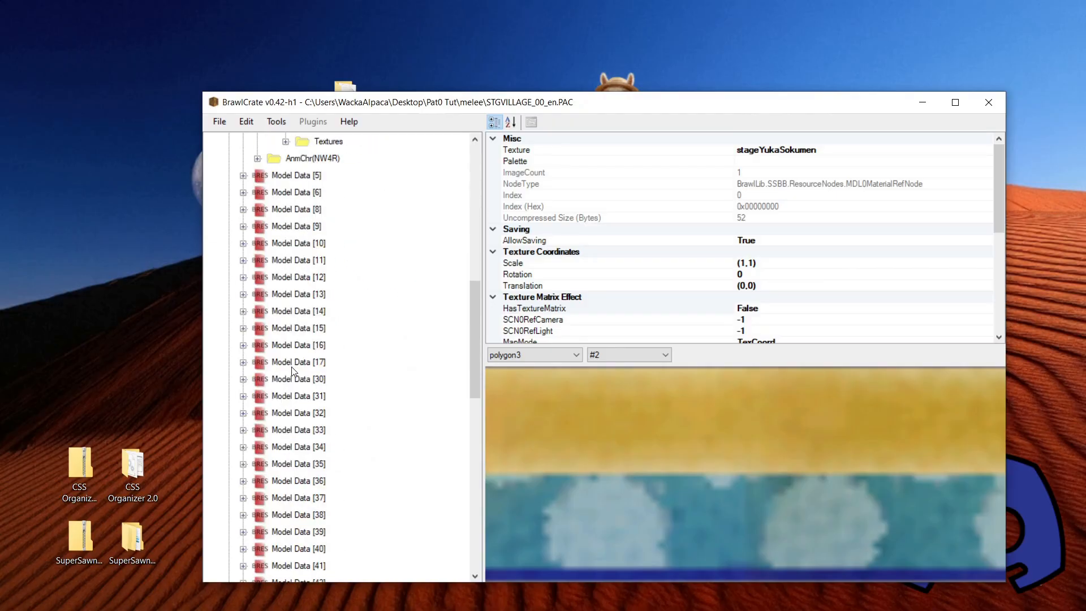
{"action": "scroll", "coordinate": [290, 378], "scroll_direction": "down", "scroll_amount": 7}
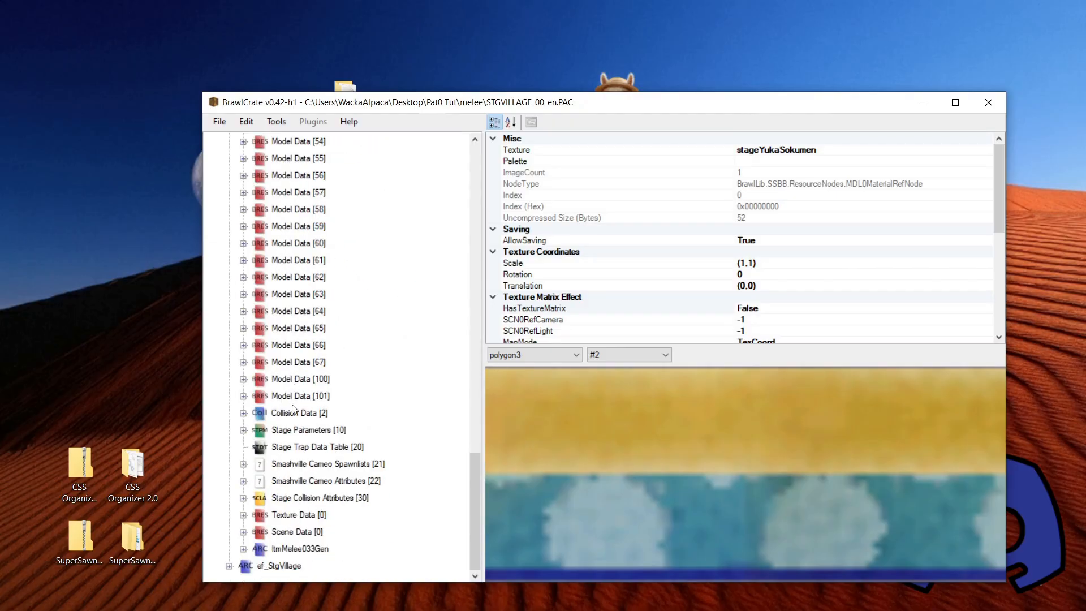
{"action": "left_click", "coordinate": [286, 515]}
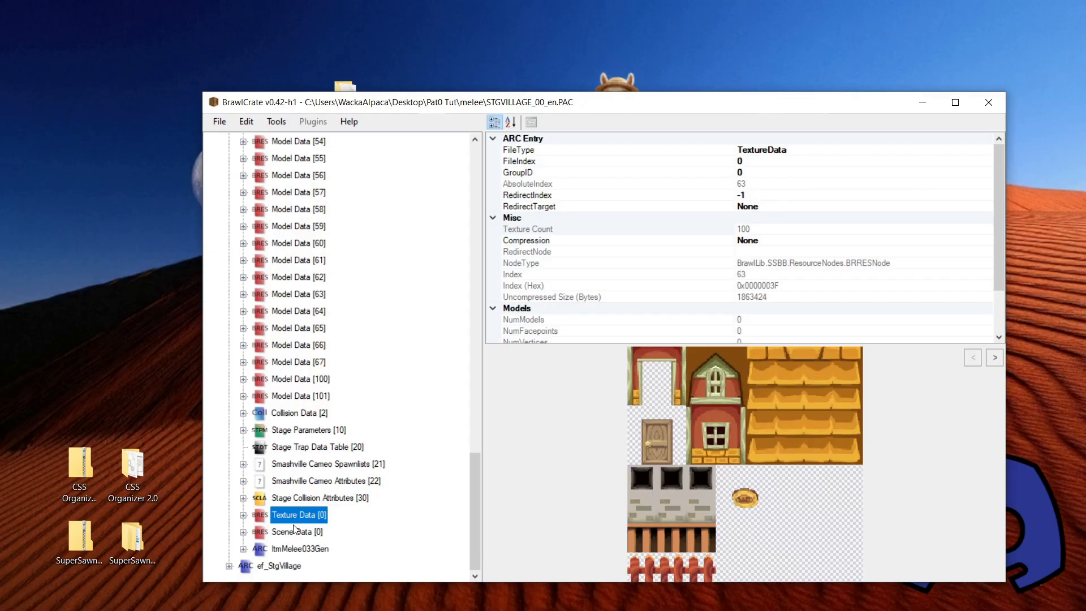
{"action": "left_click", "coordinate": [244, 515]}
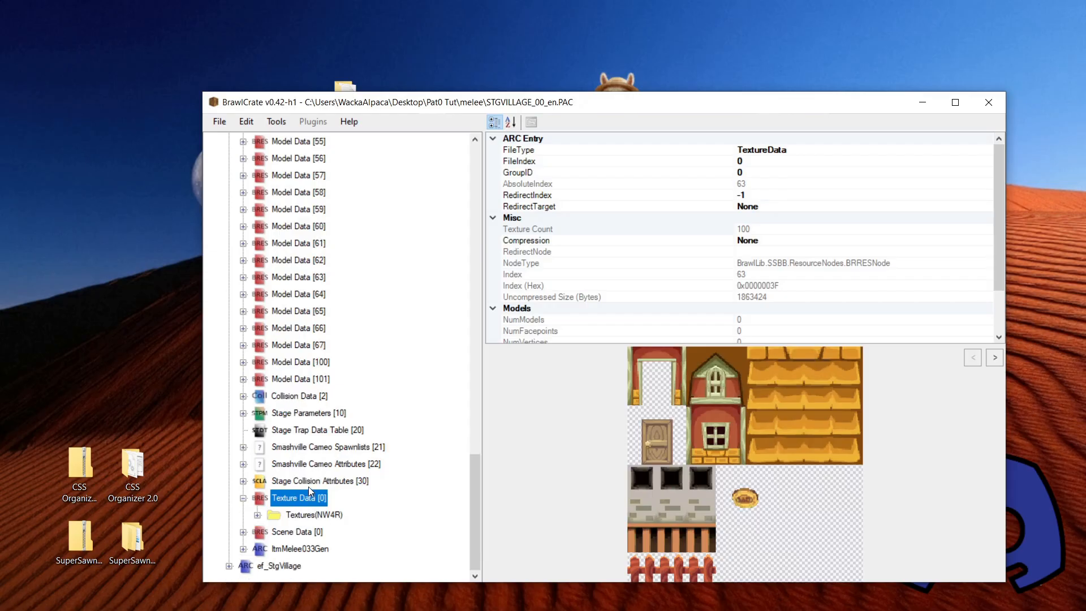
{"action": "left_click", "coordinate": [257, 515]}
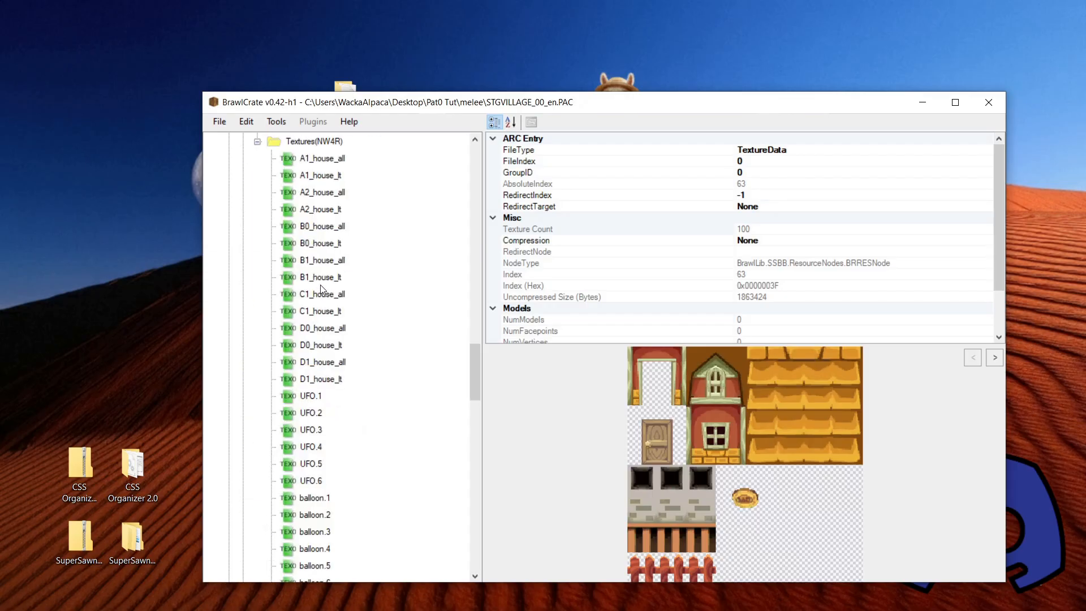
{"action": "scroll", "coordinate": [321, 283], "scroll_direction": "down", "scroll_amount": 20}
{"action": "scroll", "coordinate": [334, 345], "scroll_direction": "down", "scroll_amount": 5}
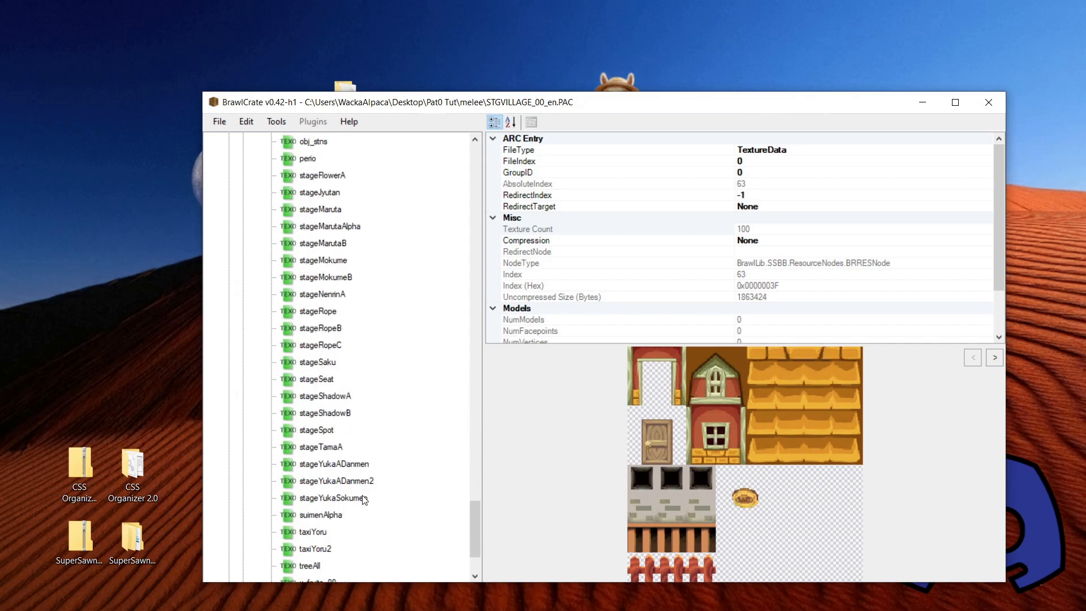
{"action": "left_click", "coordinate": [358, 503]}
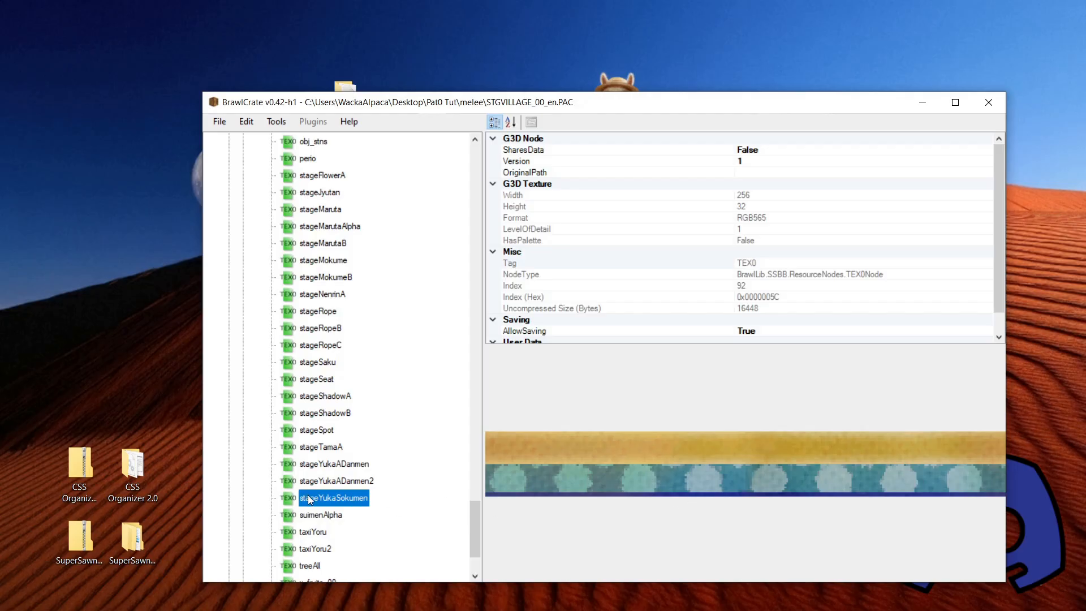
Export the selected texture as stageYukaSokumen.png into the Pat0 Tut folder.
{"action": "right_click", "coordinate": [310, 499]}
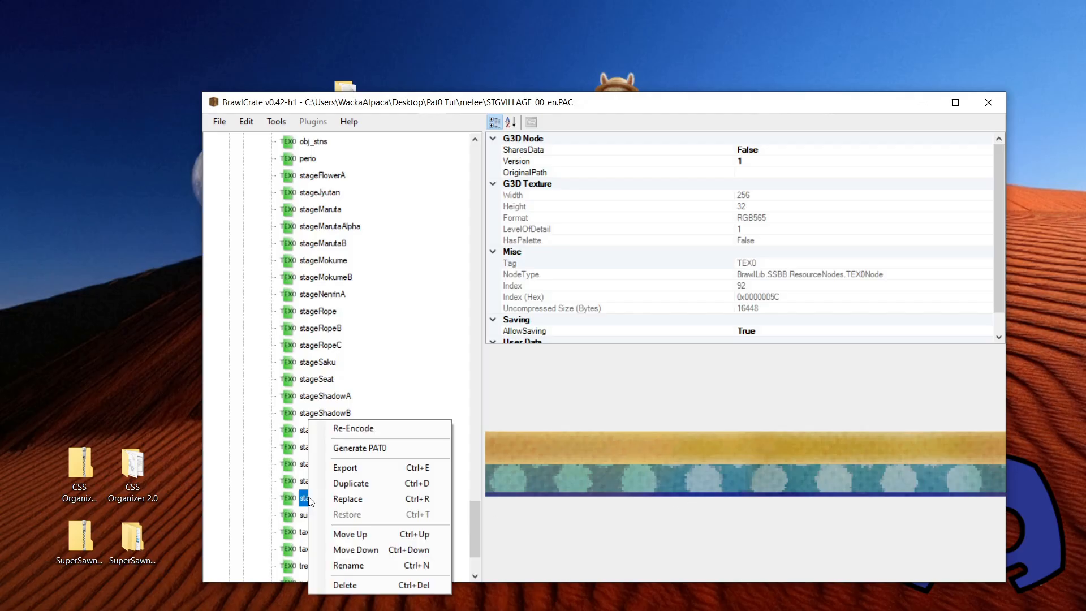
{"action": "left_click", "coordinate": [376, 468]}
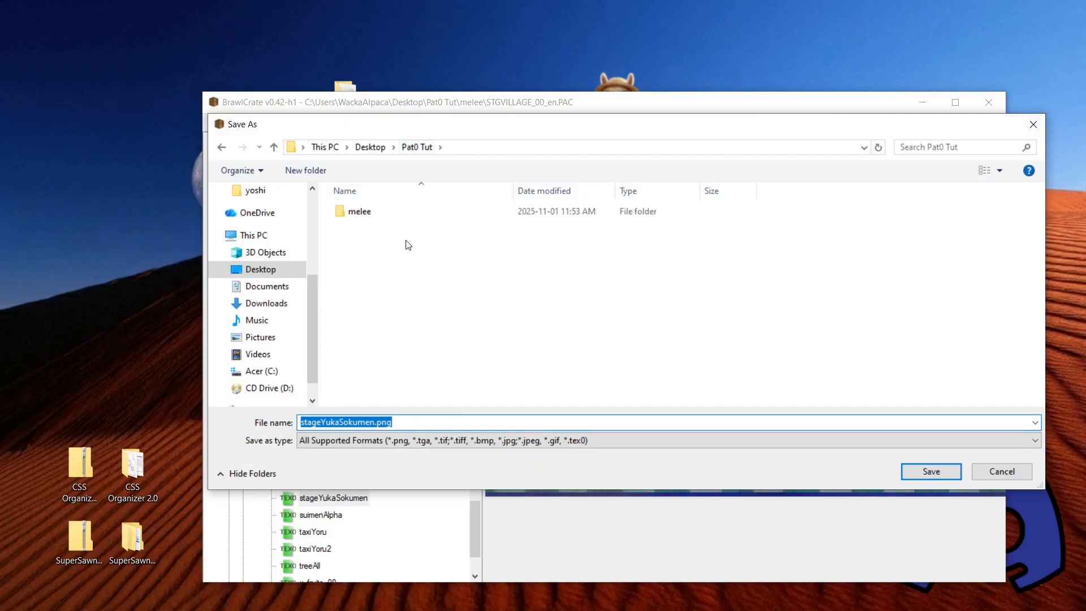
{"action": "left_click", "coordinate": [920, 471]}
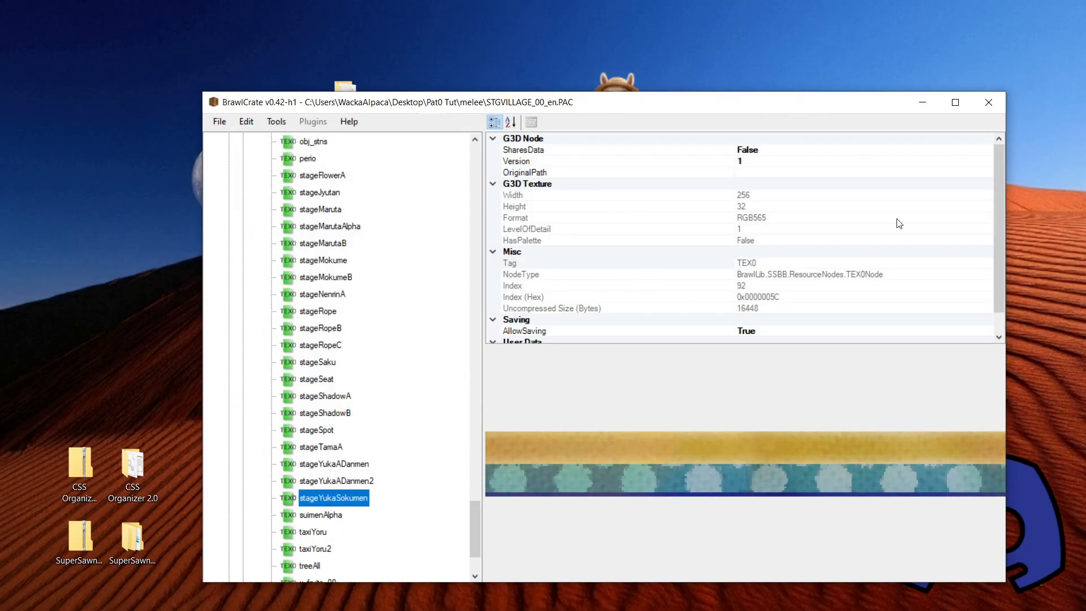
Switch to GIMP with stageYukaSokumen.png and adjust the position of the flame layer group over the texture.
{"action": "left_click", "coordinate": [921, 103]}
{"action": "left_click_drag", "start_coordinate": [648, 235], "coordinate": [504, 333]}
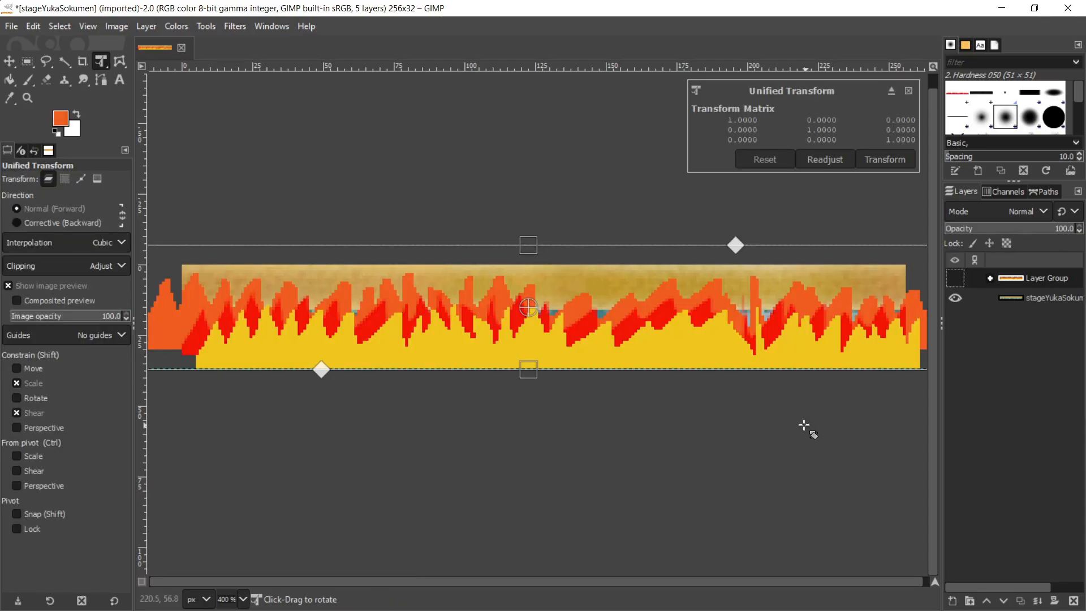
{"action": "left_click_drag", "start_coordinate": [675, 324], "coordinate": [677, 366]}
Export the edited flame image as stageYukaSokumen.02.png into the Pat0 Tut folder.
{"action": "key", "text": "shift+ctrl+e"}
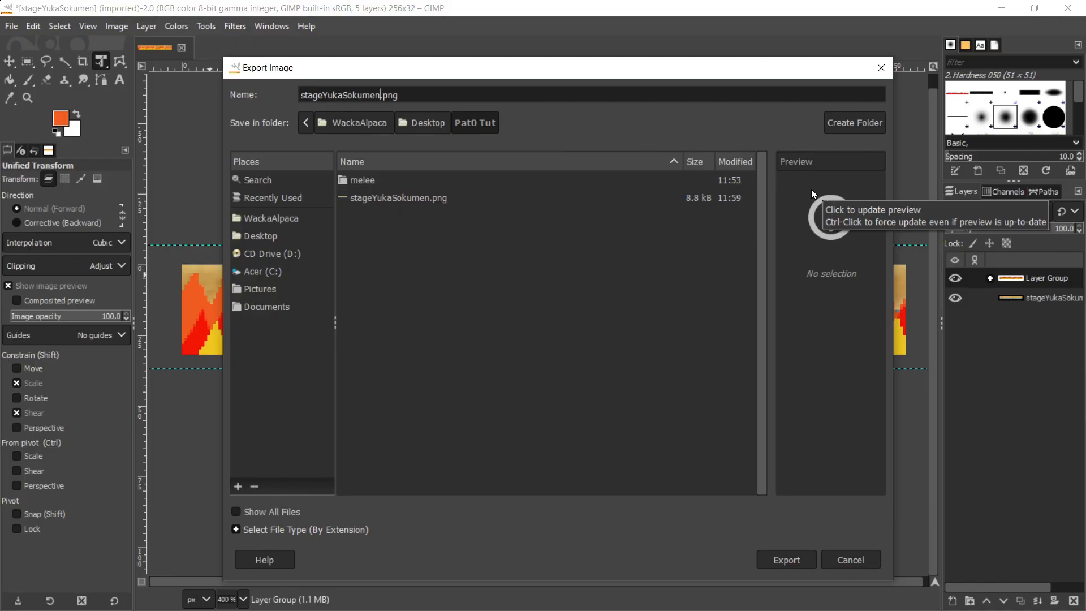
{"action": "type", "text": "."}
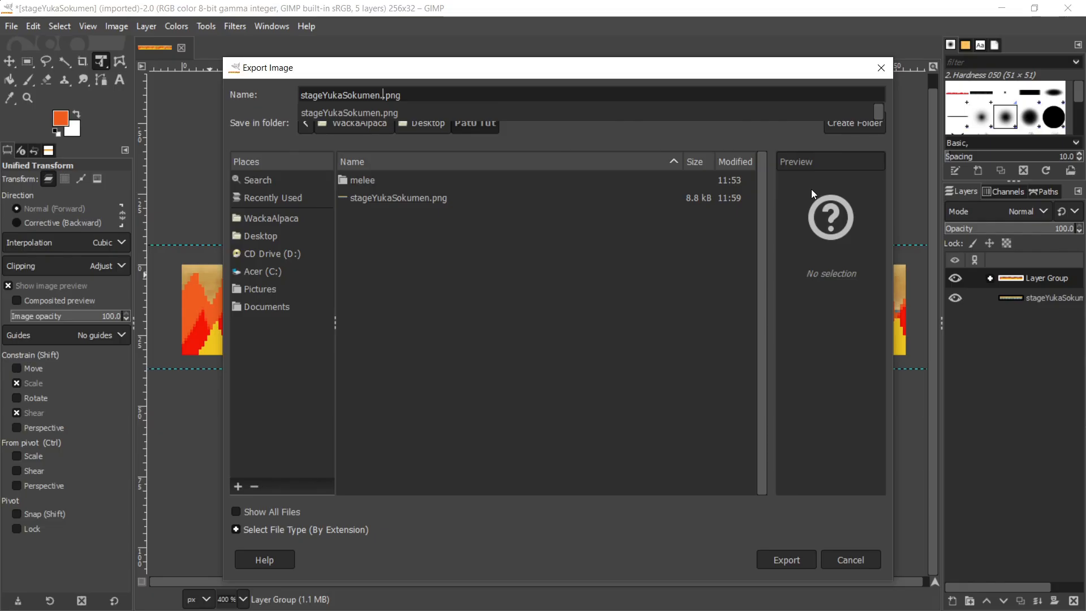
{"action": "type", "text": "02"}
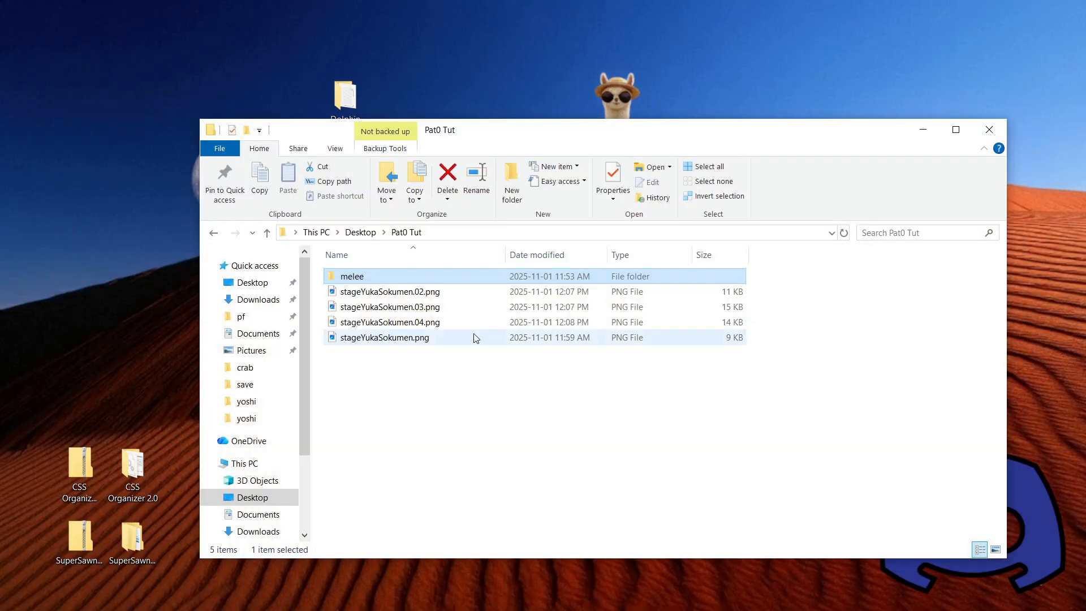
Check the exported variants stageYukaSokumen.02.png, stageYukaSokumen.03.png and stageYukaSokumen.04.png in the Pat0 Tut folder in File Explorer.
{"action": "left_click_drag", "start_coordinate": [483, 388], "coordinate": [341, 450]}
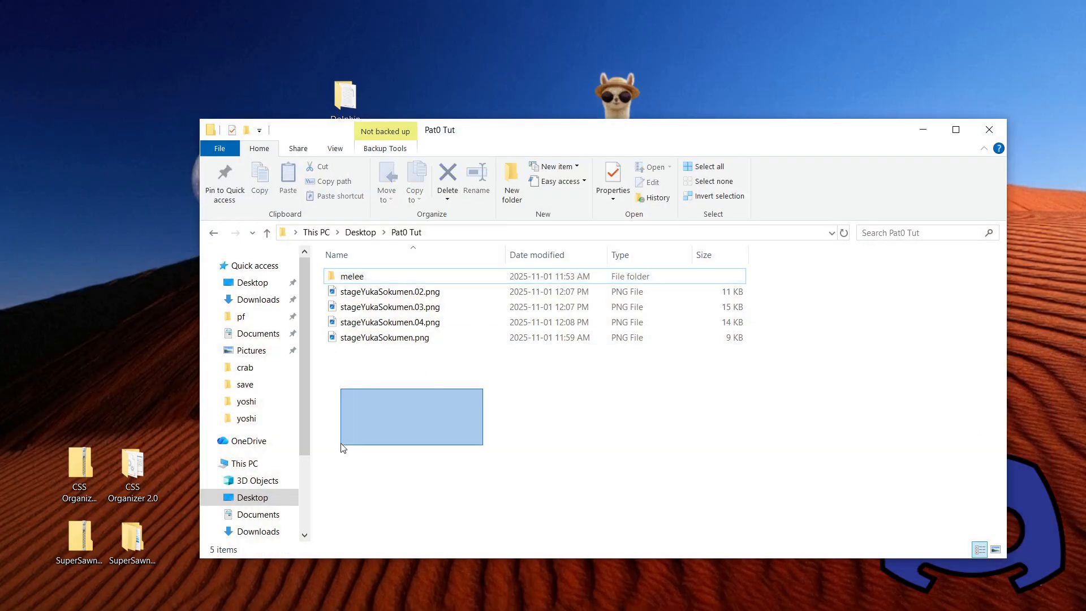
{"action": "left_click", "coordinate": [403, 293]}
{"action": "left_click", "coordinate": [405, 309]}
{"action": "left_click", "coordinate": [405, 323]}
{"action": "left_click", "coordinate": [459, 424]}
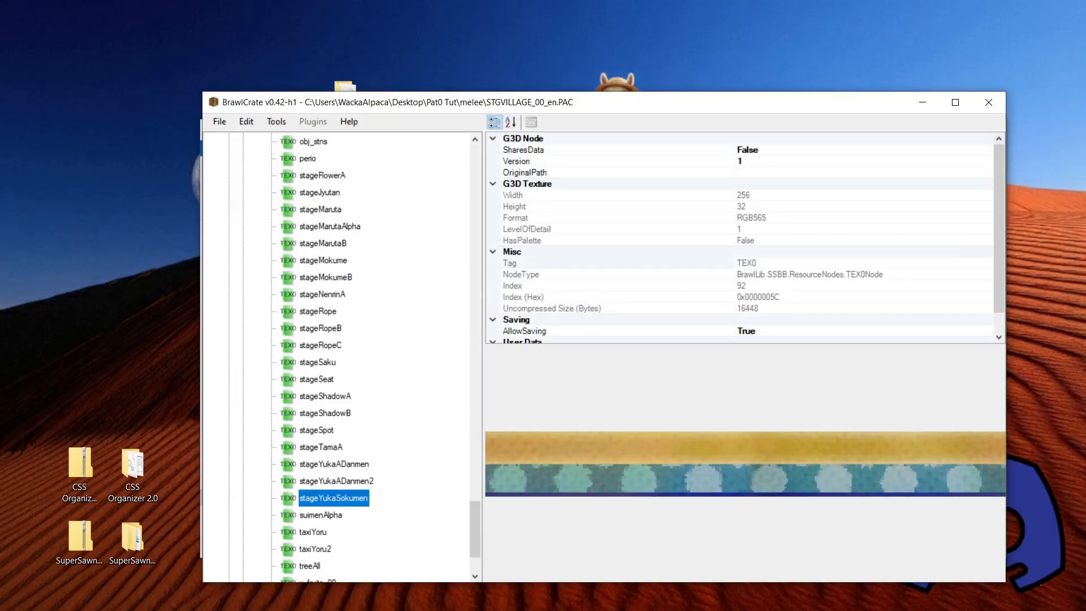
Try to import stageYukaSokumen.02.png, stageYukaSokumen.03.png and stageYukaSokumen.04.png as textures into Texture Data [0] of the stage file in BrawlCrate.
{"action": "left_click_drag", "start_coordinate": [474, 507], "coordinate": [490, 341]}
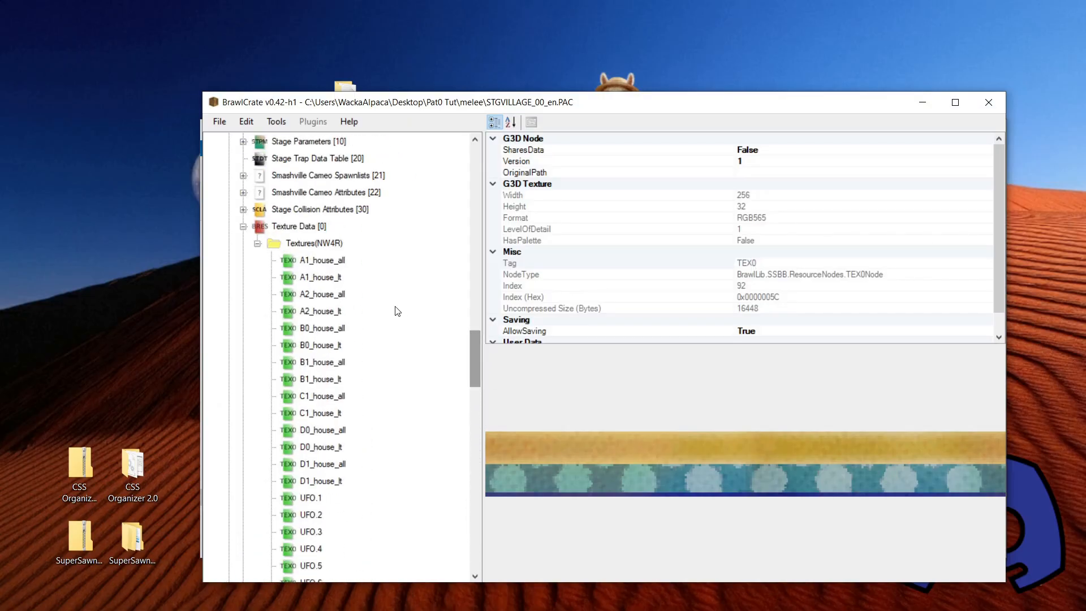
{"action": "left_click", "coordinate": [290, 227]}
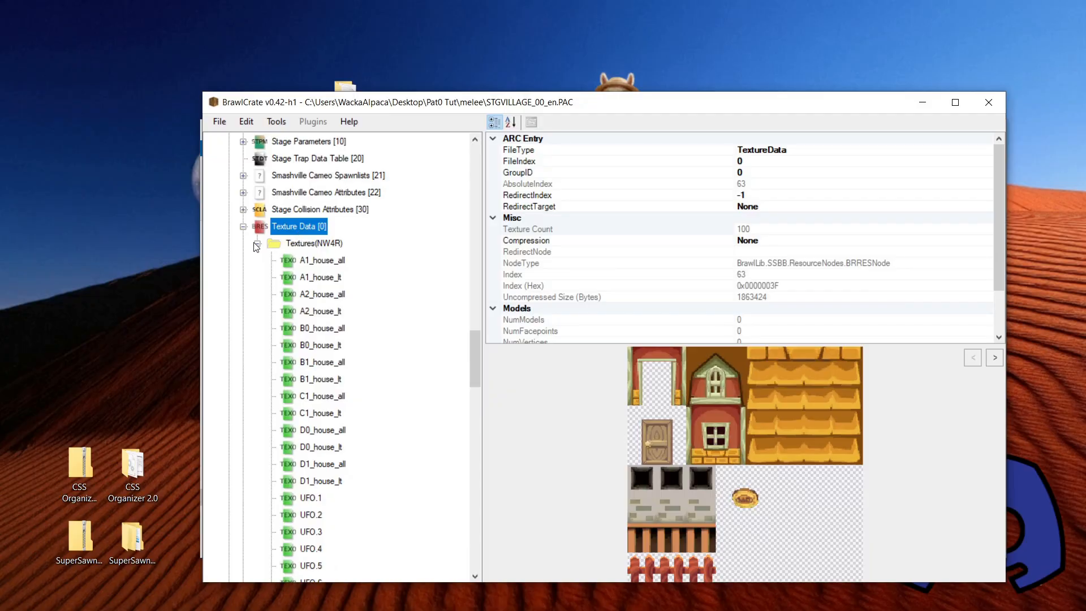
{"action": "right_click", "coordinate": [282, 226]}
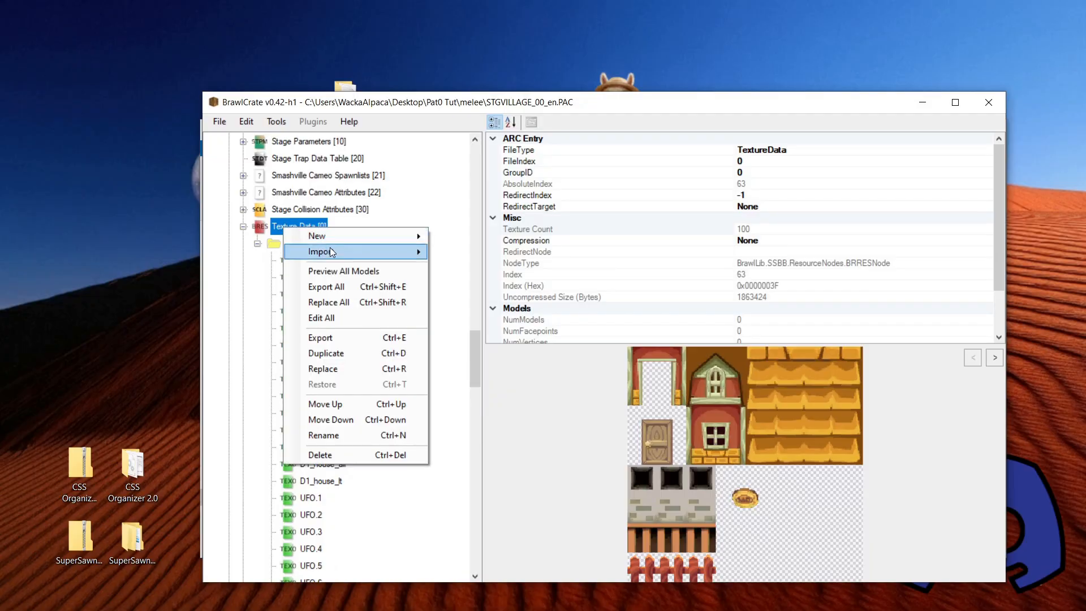
{"action": "mouse_move", "coordinate": [355, 255]}
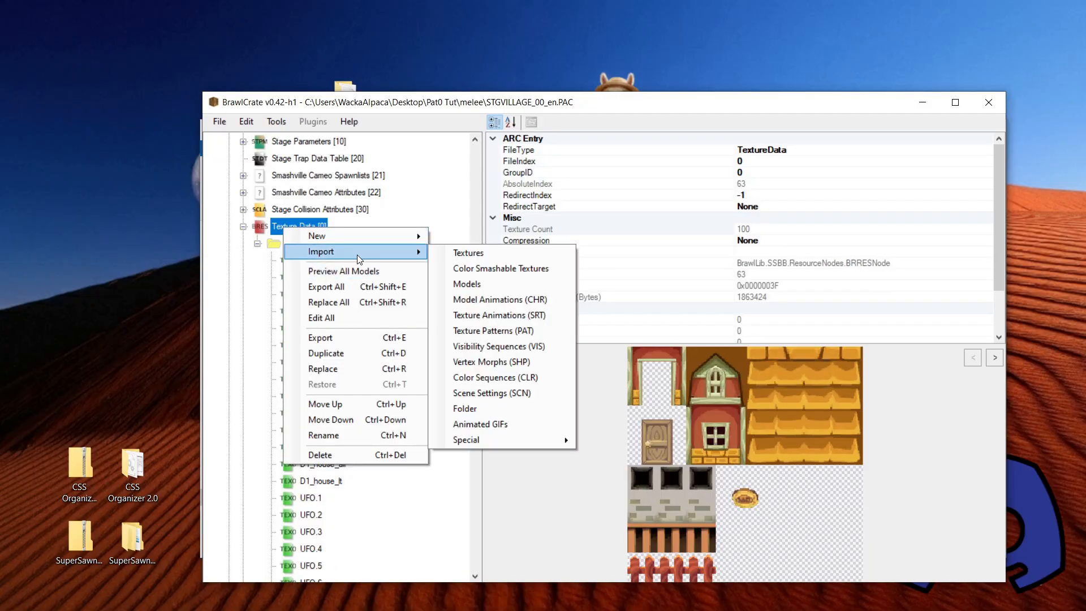
{"action": "left_click", "coordinate": [488, 259]}
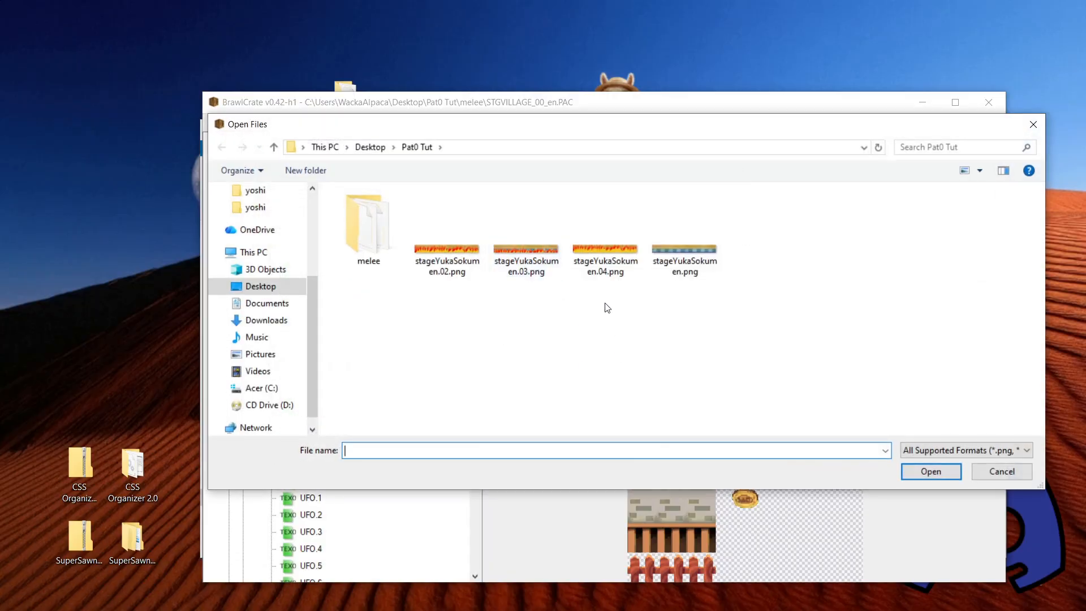
{"action": "left_click", "coordinate": [443, 237]}
{"action": "left_click", "coordinate": [544, 247], "text": "ctrl"}
{"action": "left_click", "coordinate": [594, 248], "text": "ctrl"}
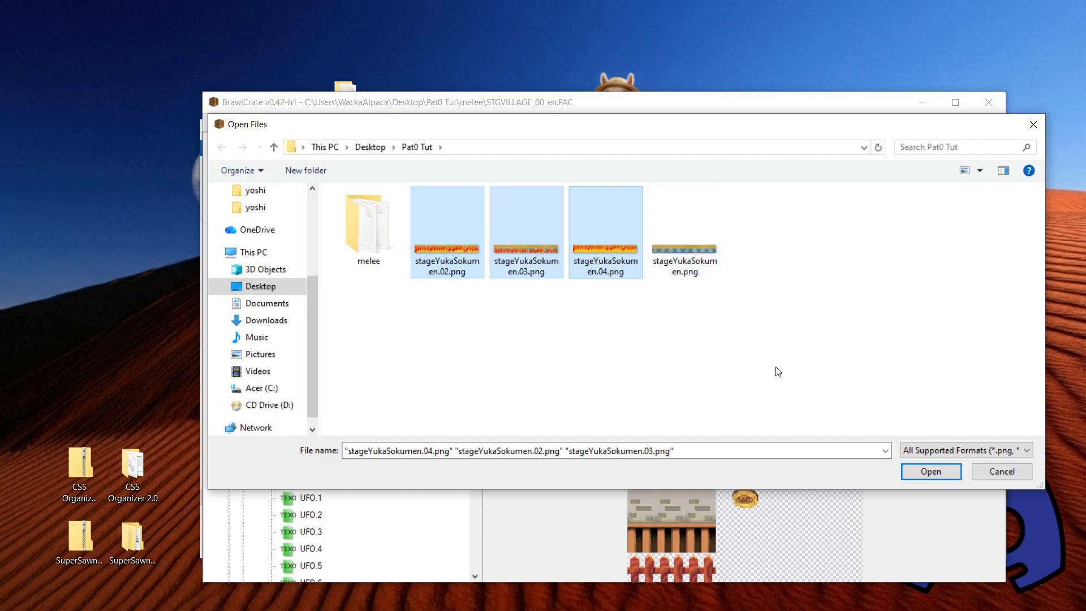
{"action": "left_click", "coordinate": [928, 472]}
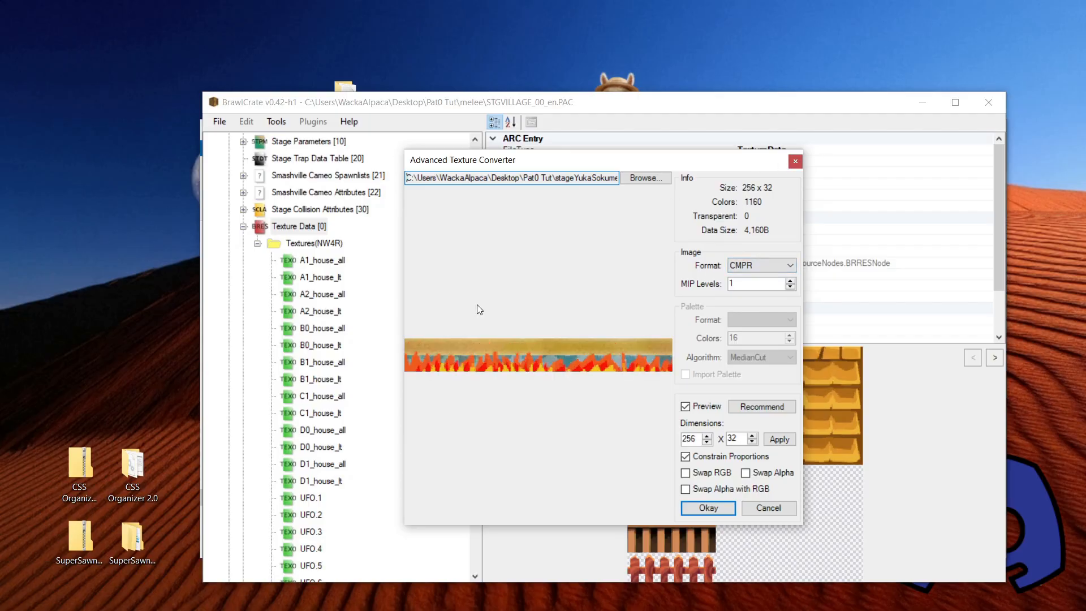
{"action": "left_click", "coordinate": [795, 162]}
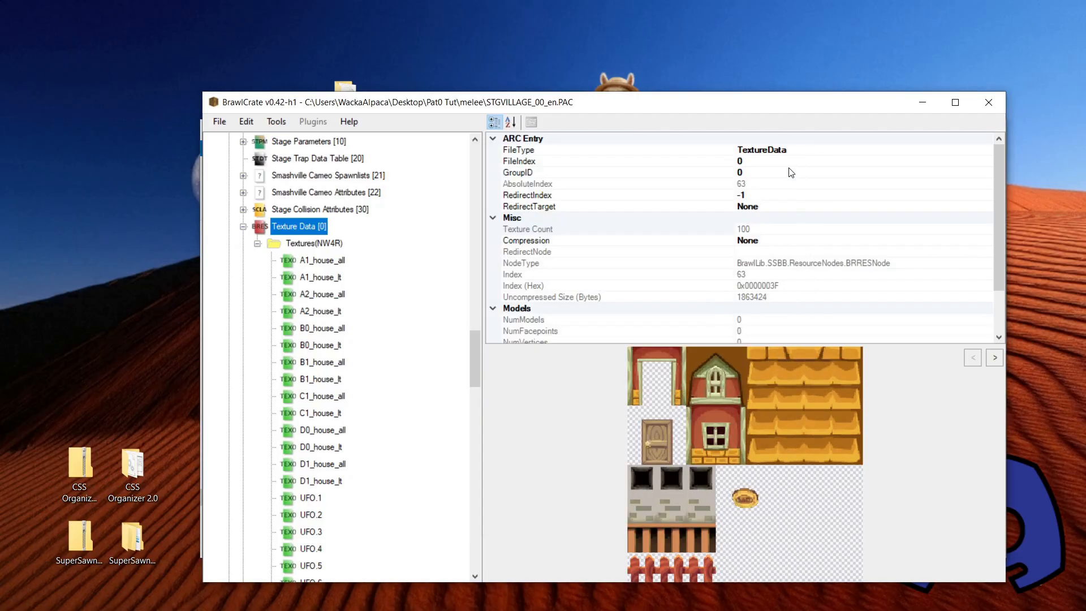
Check the Format property of the original stageYukaSokumen texture in Texture Data [0].
{"action": "scroll", "coordinate": [334, 328], "scroll_direction": "down", "scroll_amount": 1}
{"action": "scroll", "coordinate": [334, 328], "scroll_direction": "down", "scroll_amount": 20}
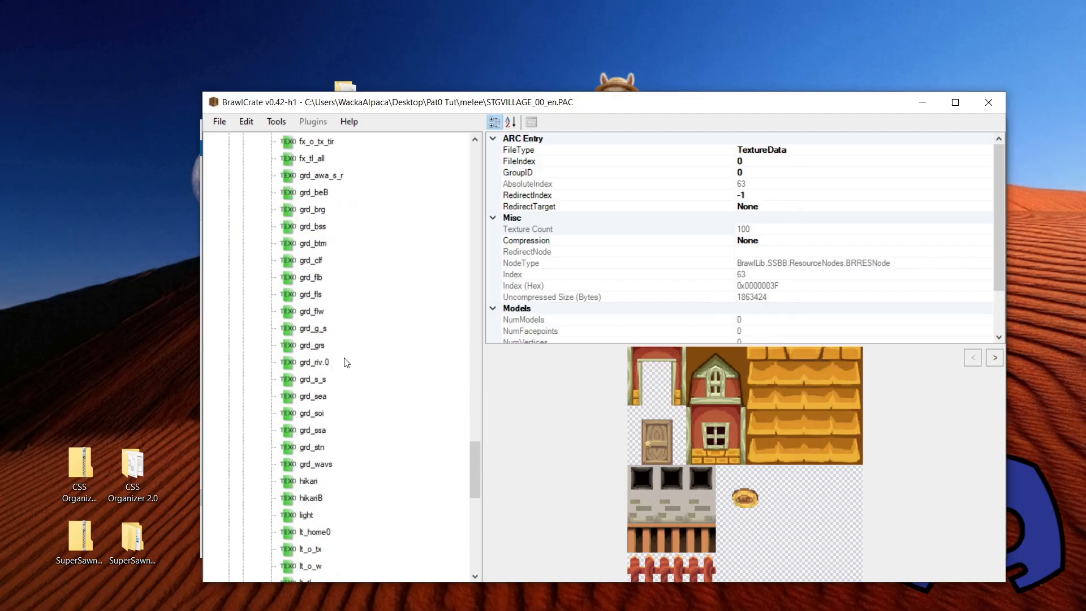
{"action": "scroll", "coordinate": [350, 379], "scroll_direction": "down", "scroll_amount": 4}
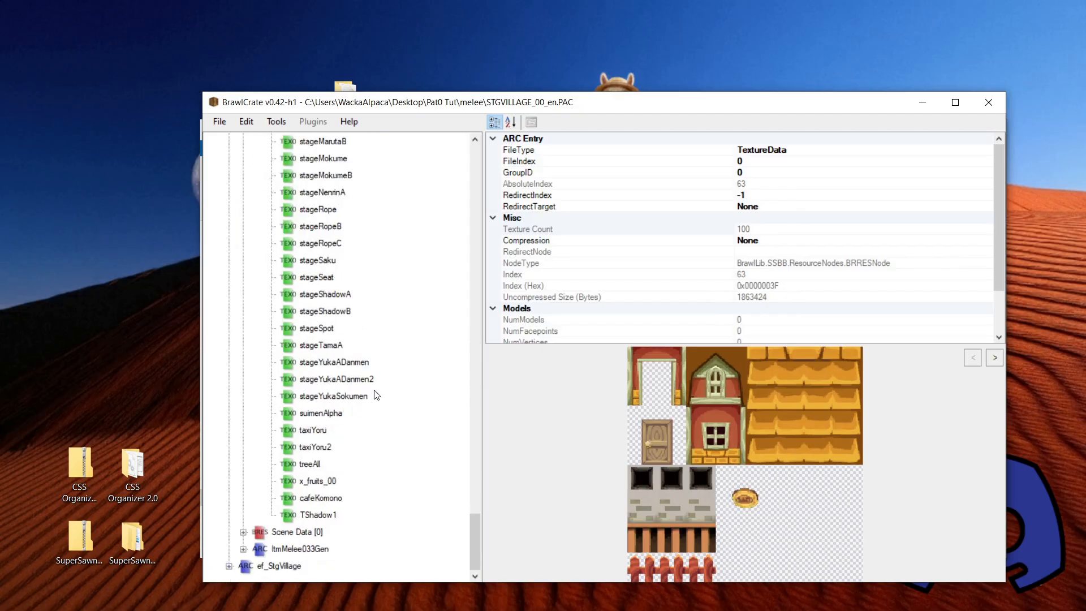
{"action": "left_click", "coordinate": [333, 396]}
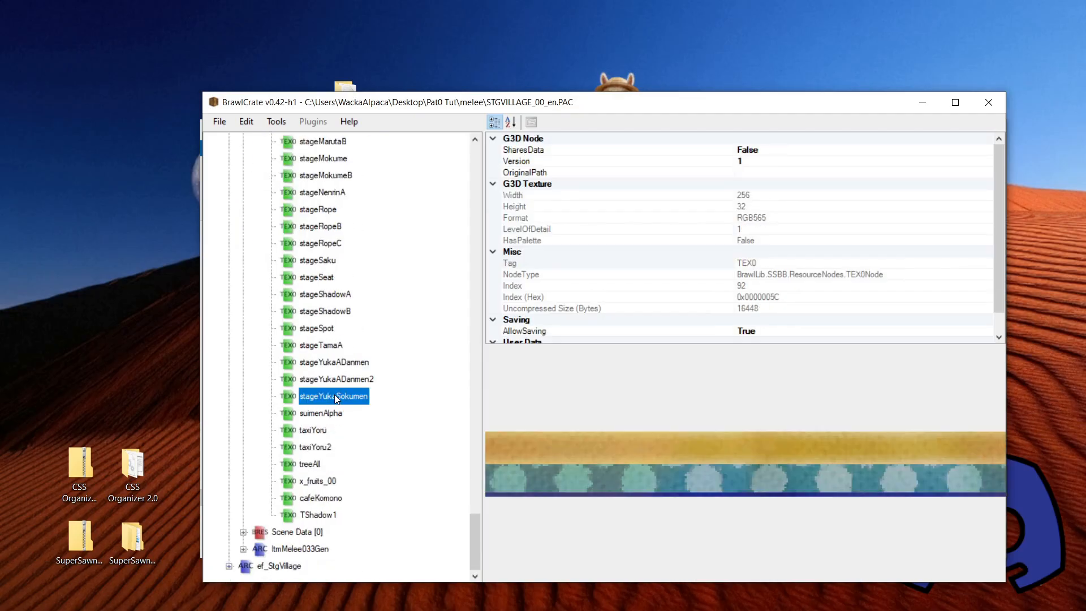
{"action": "left_click", "coordinate": [585, 220]}
{"action": "left_click", "coordinate": [721, 219]}
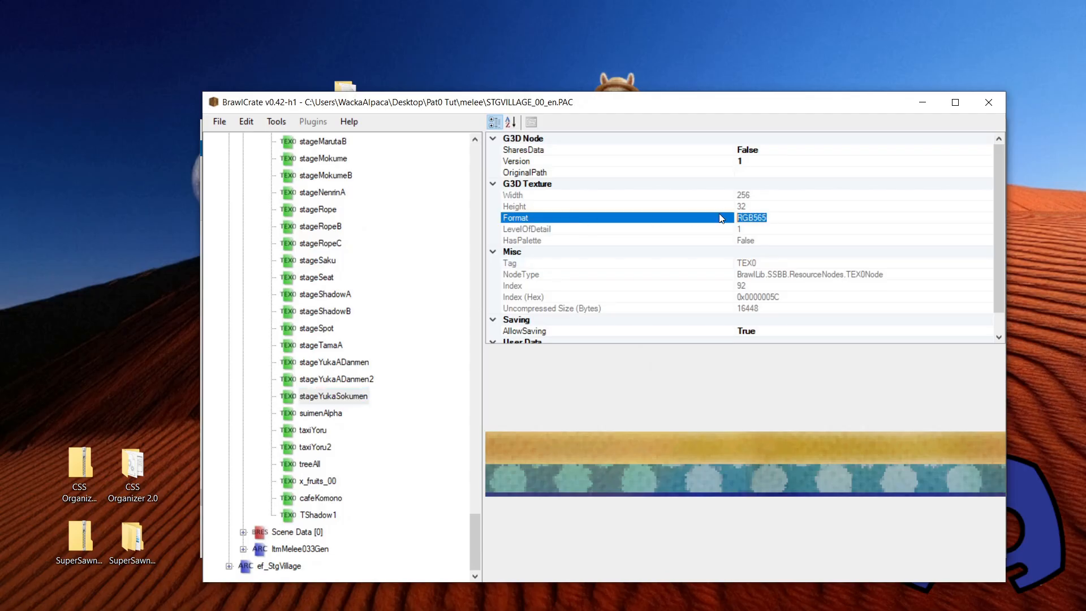
{"action": "left_click", "coordinate": [787, 222]}
Import stageYukaSokumen.02.png, stageYukaSokumen.03.png and stageYukaSokumen.04.png as textures into Texture Data [0], using the CMPR format for each.
{"action": "scroll", "coordinate": [405, 290], "scroll_direction": "up", "scroll_amount": 16}
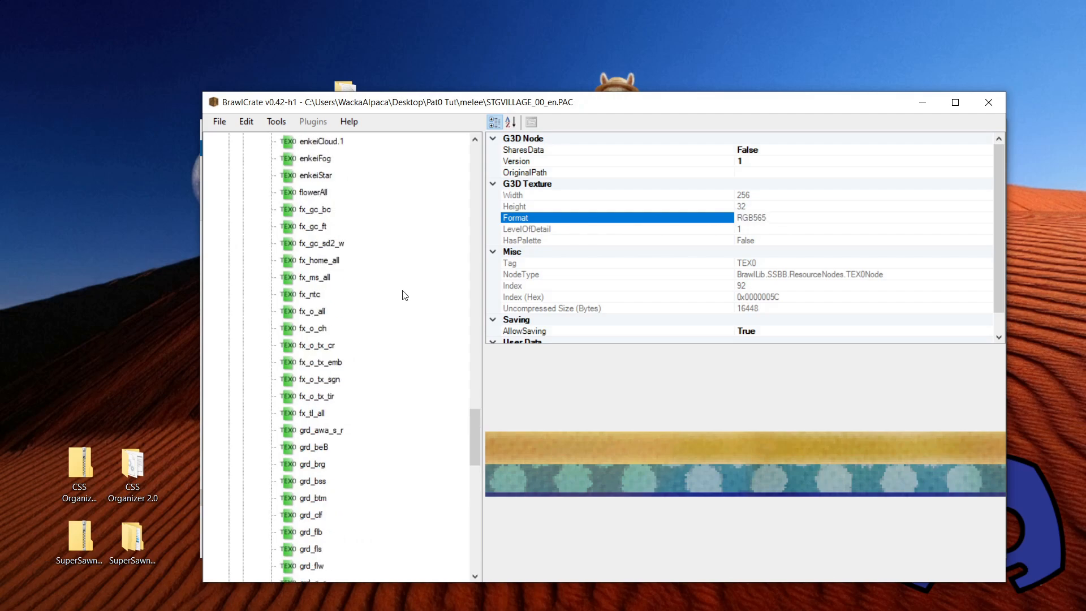
{"action": "scroll", "coordinate": [408, 295], "scroll_direction": "up", "scroll_amount": 13}
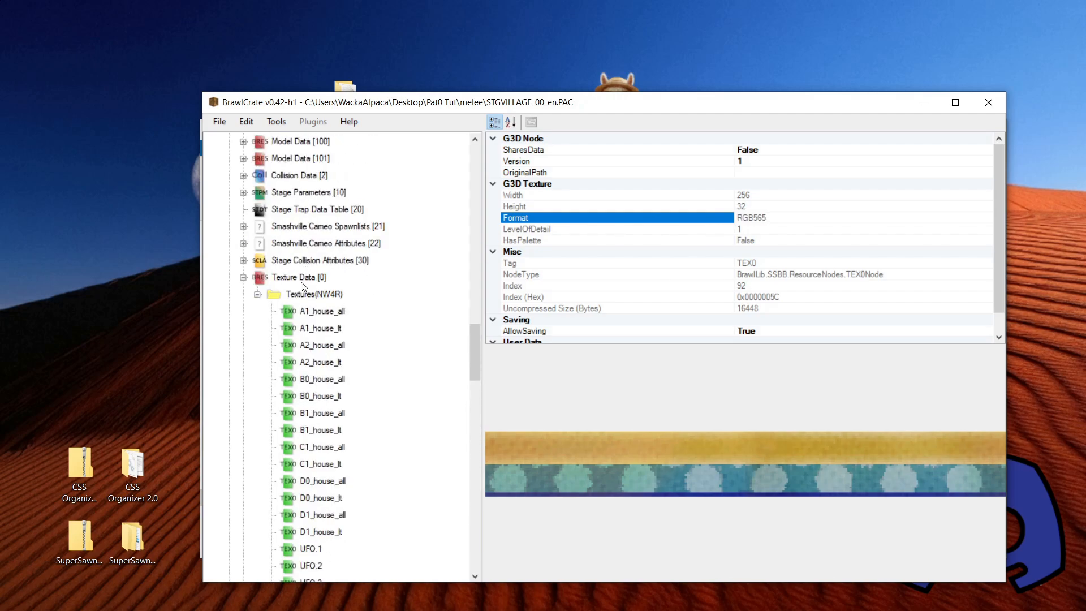
{"action": "left_click", "coordinate": [302, 277]}
{"action": "right_click", "coordinate": [300, 278]}
{"action": "mouse_move", "coordinate": [358, 300]}
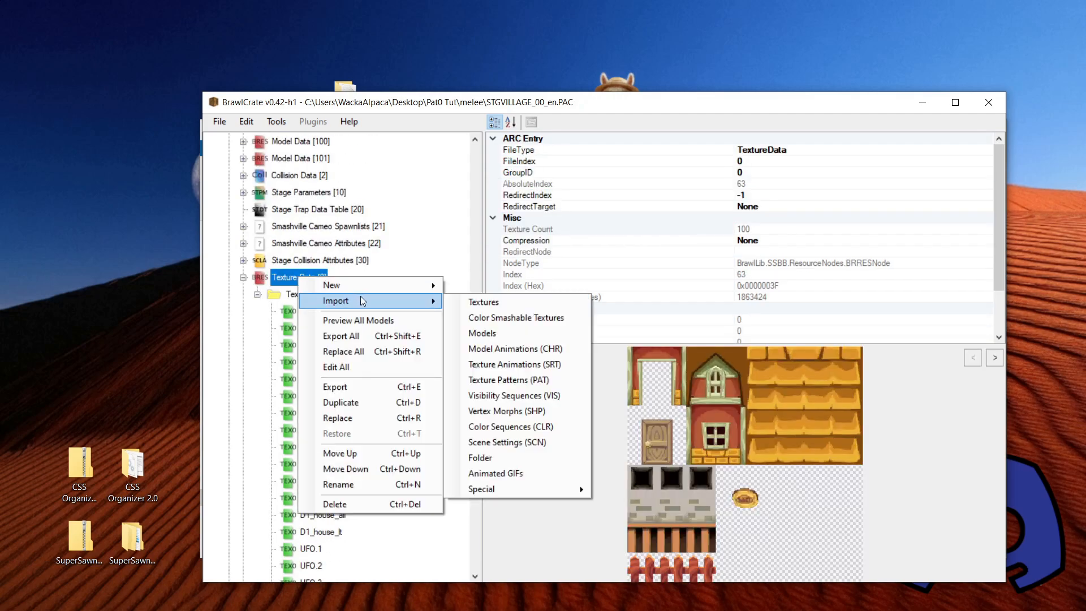
{"action": "left_click", "coordinate": [495, 303]}
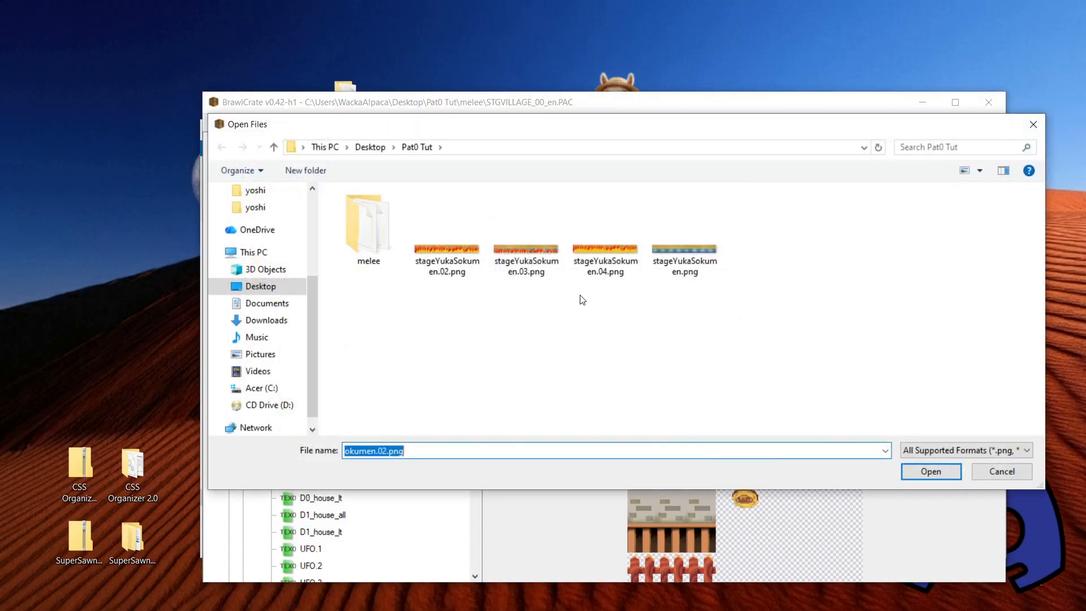
{"action": "left_click_drag", "start_coordinate": [450, 316], "coordinate": [610, 233]}
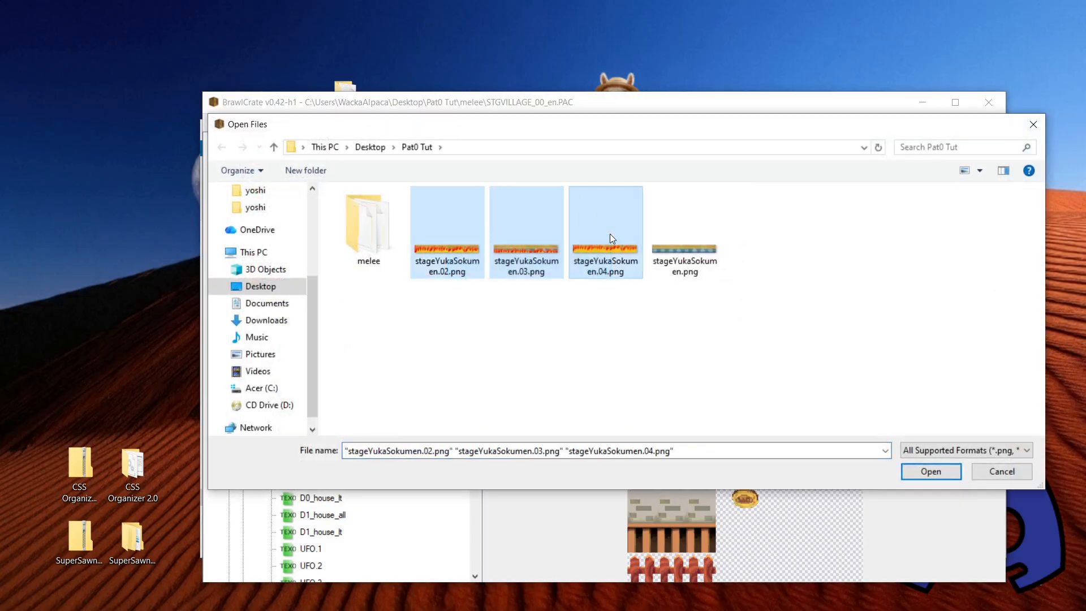
{"action": "left_click", "coordinate": [931, 472]}
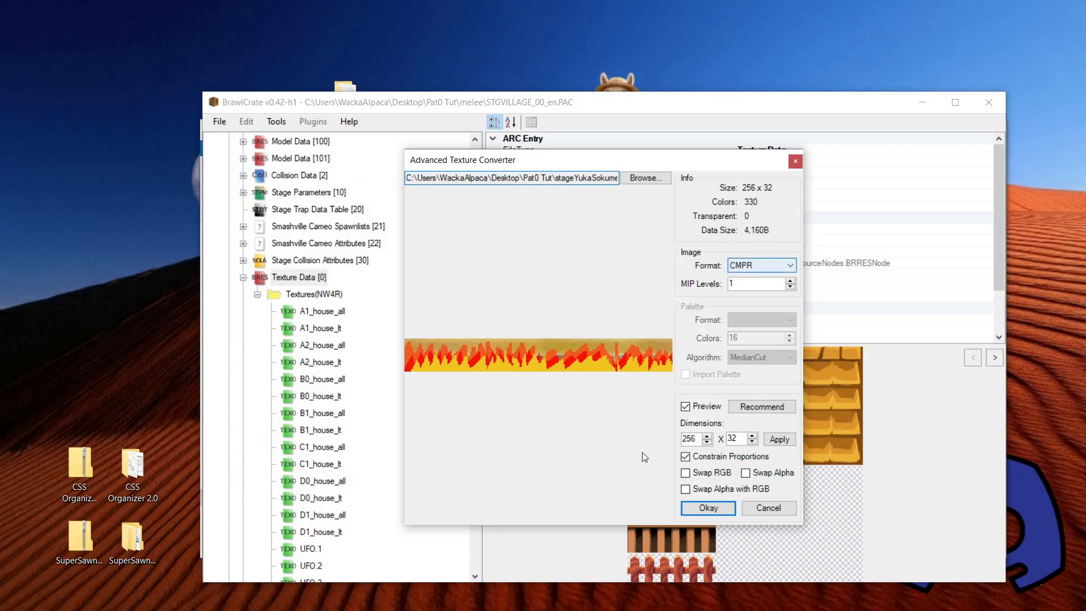
{"action": "left_click", "coordinate": [710, 509]}
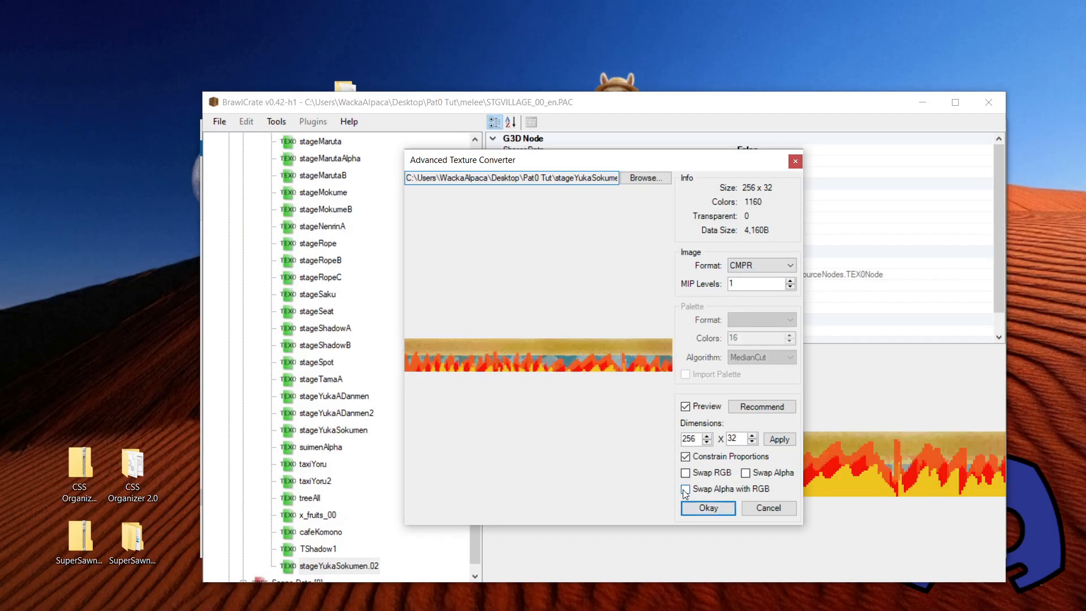
{"action": "left_click", "coordinate": [705, 507]}
{"action": "left_click", "coordinate": [708, 509]}
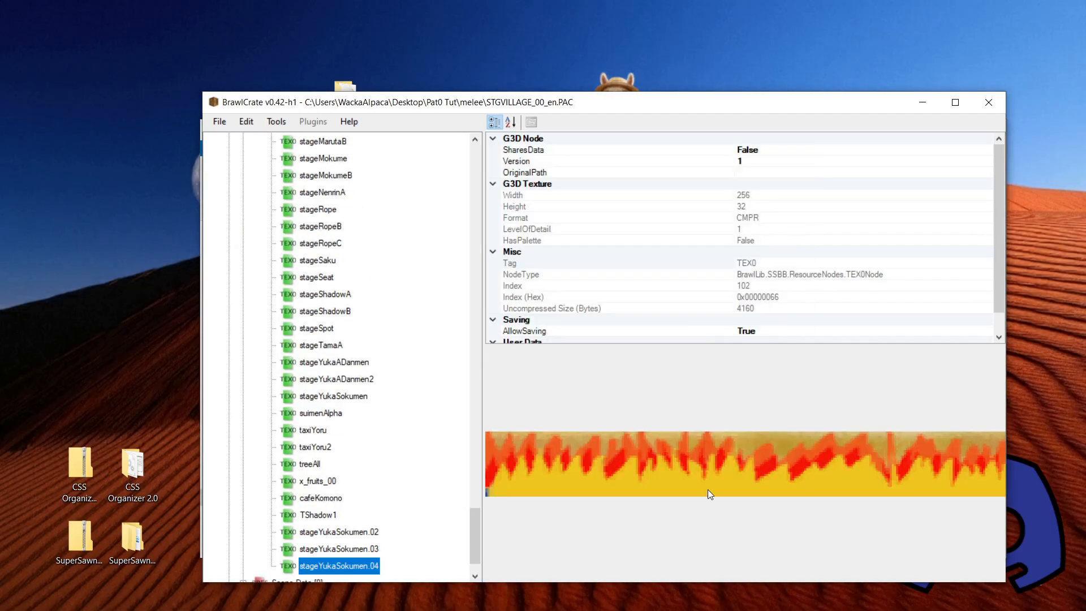
Preview the imported textures stageYukaSokumen.02, .03 and .04 in sequence to compare the flame frames.
{"action": "scroll", "coordinate": [368, 507], "scroll_direction": "down", "scroll_amount": 1}
{"action": "left_click", "coordinate": [355, 478]}
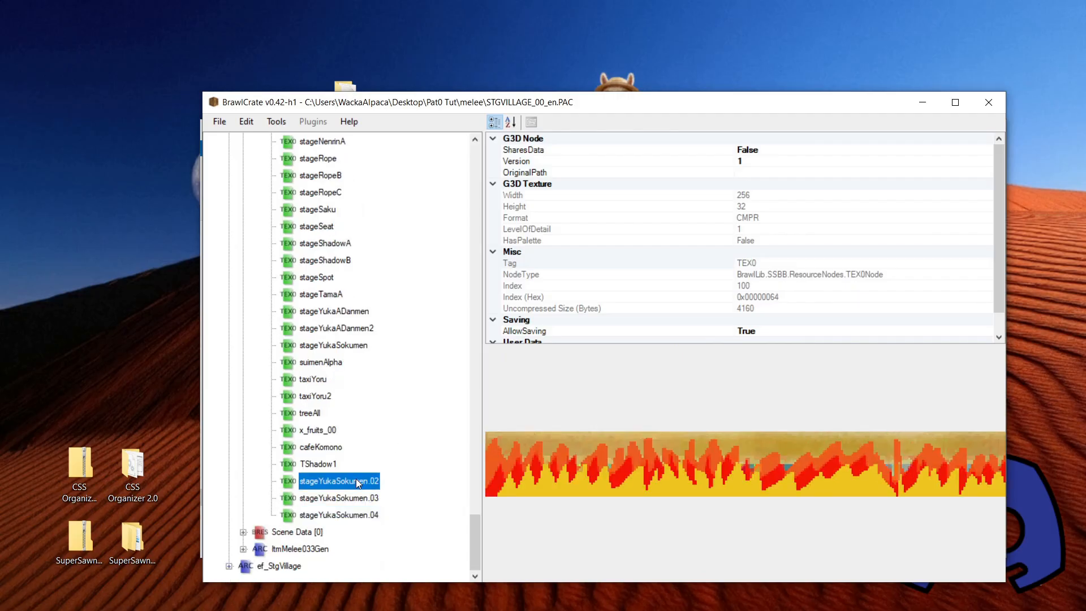
{"action": "key", "text": "Down"}
{"action": "key", "text": "Down"}
{"action": "key", "text": "Up"}
{"action": "key", "text": "Up"}
{"action": "key", "text": "Down"}
{"action": "key", "text": "Down"}
{"action": "key", "text": "Up"}
{"action": "key", "text": "Up"}
Collapse Texture Data [0], return to the StgVillageFuyuuAshiba model in Model Data [4] and collapse its Materials folder.
{"action": "scroll", "coordinate": [355, 444], "scroll_direction": "up", "scroll_amount": 10}
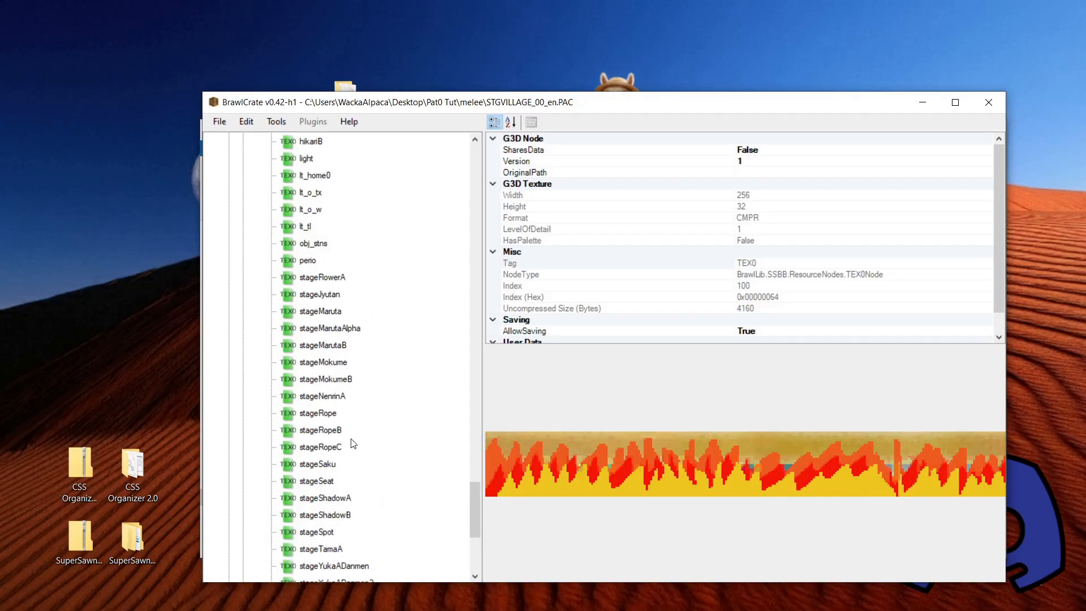
{"action": "left_click_drag", "start_coordinate": [471, 453], "coordinate": [478, 304]}
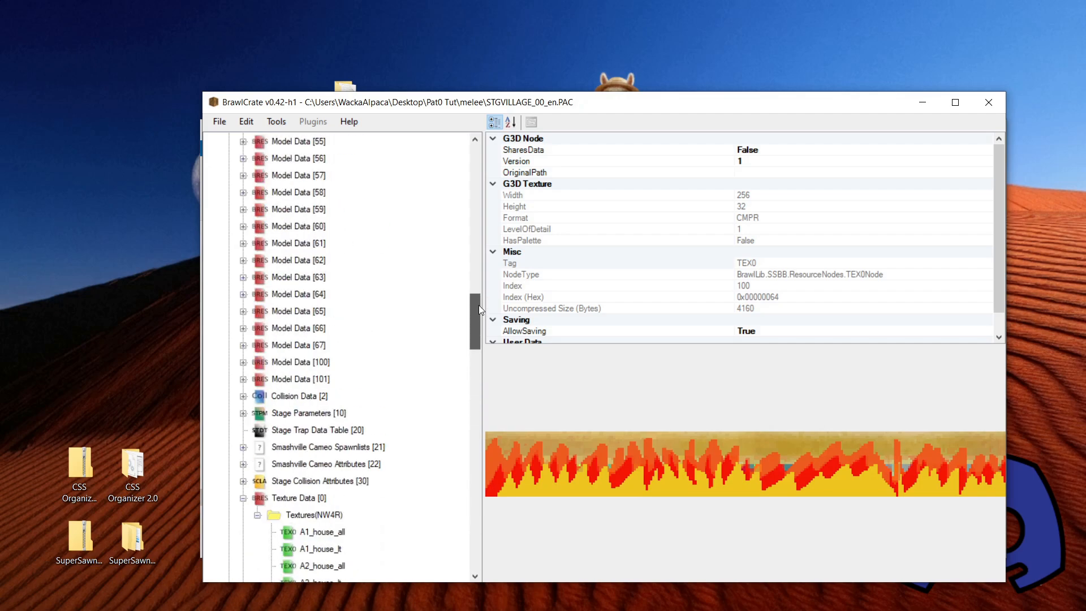
{"action": "double_click", "coordinate": [292, 500]}
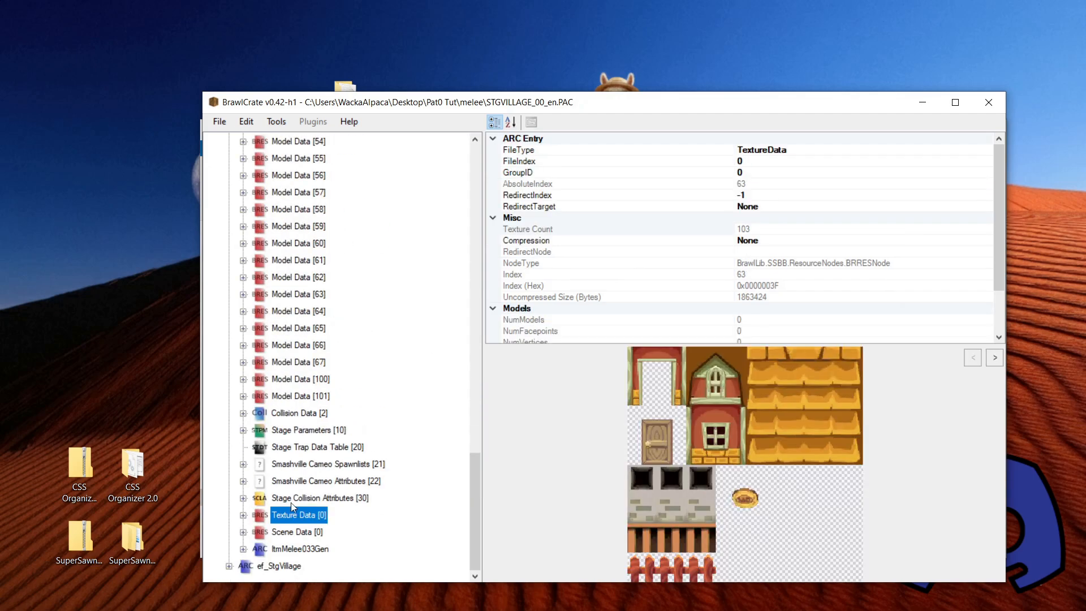
{"action": "scroll", "coordinate": [301, 487], "scroll_direction": "up", "scroll_amount": 20}
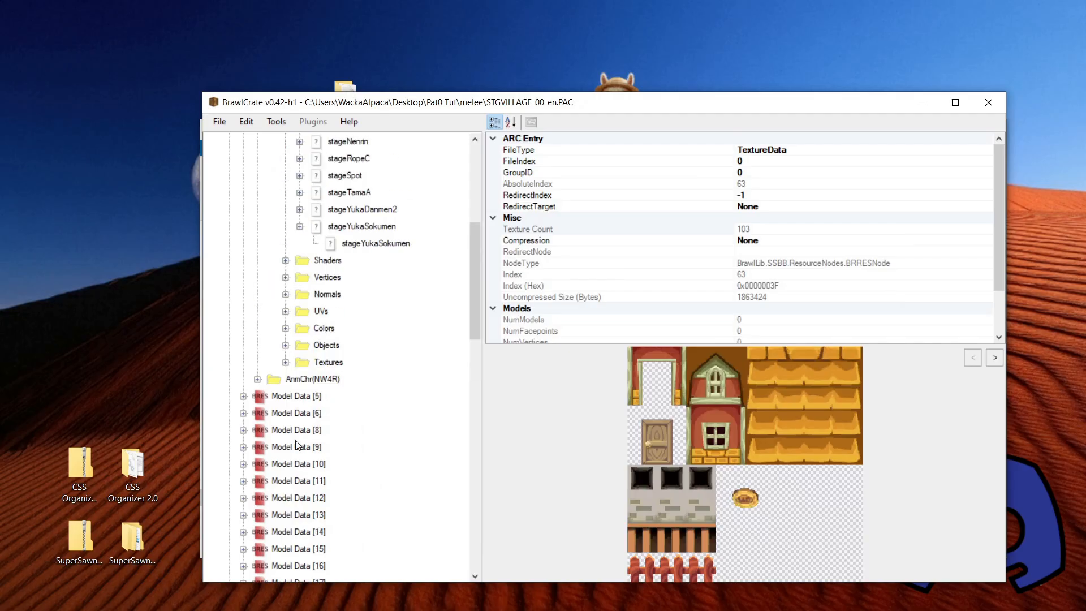
{"action": "scroll", "coordinate": [337, 411], "scroll_direction": "up", "scroll_amount": 1}
{"action": "left_click", "coordinate": [357, 211]}
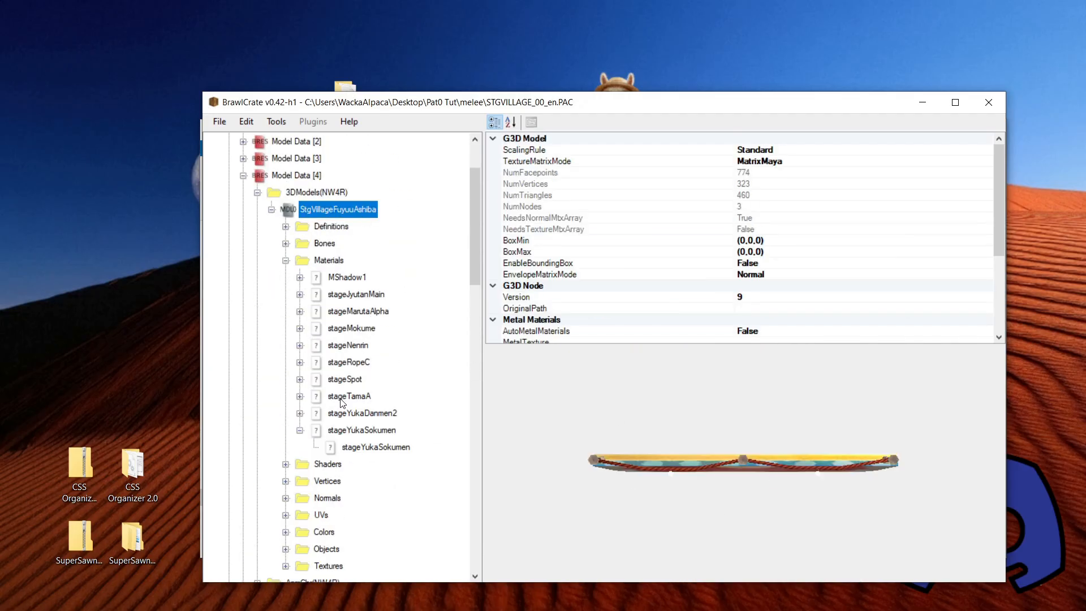
{"action": "scroll", "coordinate": [343, 399], "scroll_direction": "down", "scroll_amount": 1}
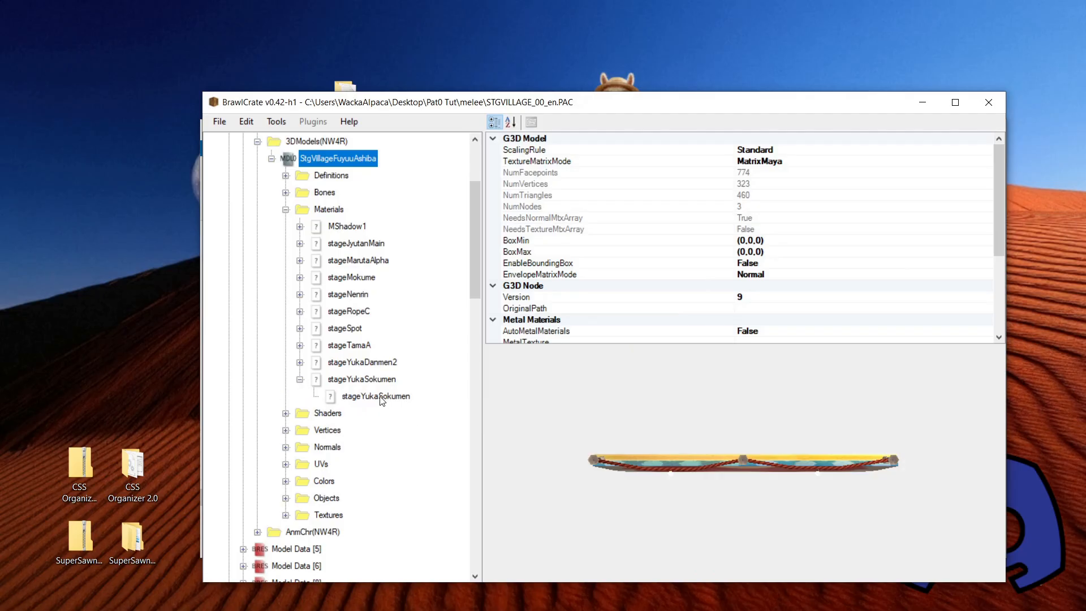
{"action": "left_click", "coordinate": [300, 379]}
{"action": "left_click", "coordinate": [287, 209]}
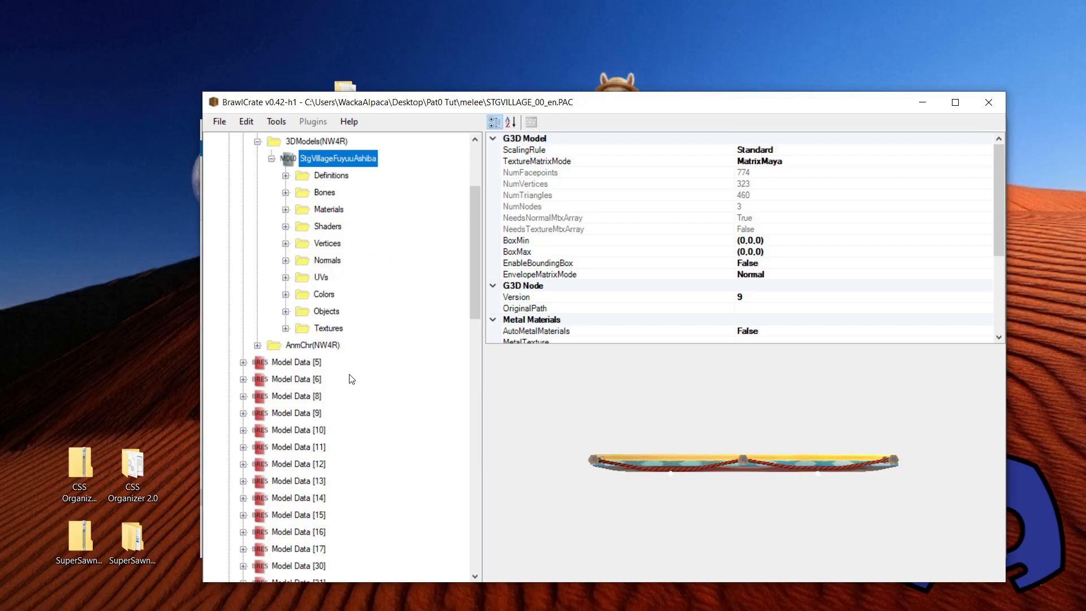
Inspect the existing StgVillageFuyuuAshiba animation in the AnmChr(NW4R) folder of Model Data [4], alongside the model it belongs to.
{"action": "scroll", "coordinate": [351, 379], "scroll_direction": "up", "scroll_amount": 2}
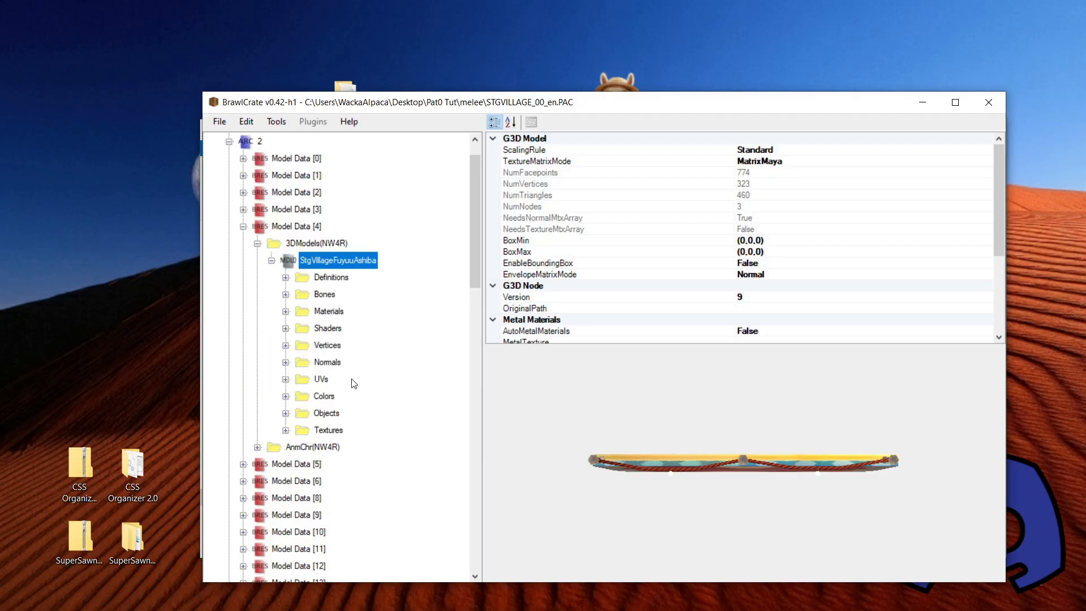
{"action": "left_click", "coordinate": [258, 448]}
{"action": "left_click", "coordinate": [339, 464]}
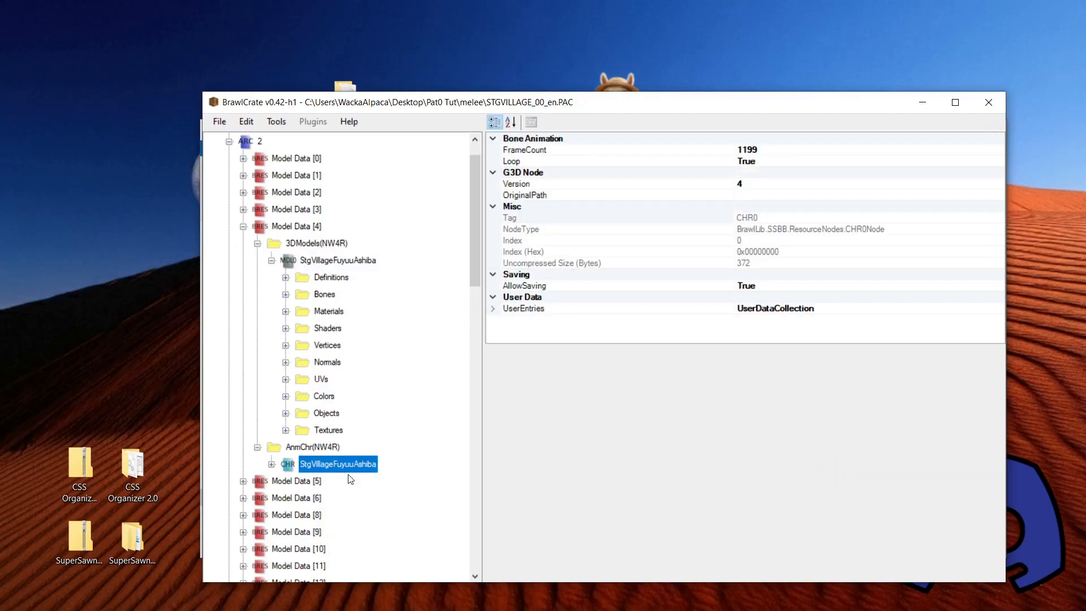
{"action": "left_click", "coordinate": [356, 264]}
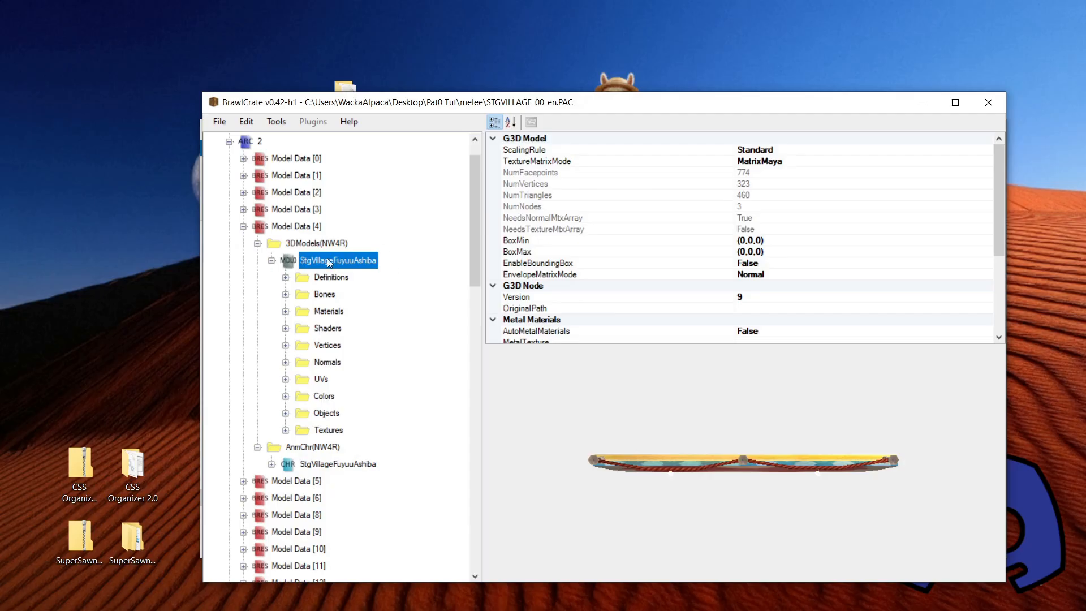
Create a new Texture Pattern (PAT) animation in Model Data [4].
{"action": "left_click", "coordinate": [289, 227]}
{"action": "left_click", "coordinate": [243, 226]}
{"action": "left_click", "coordinate": [242, 226]}
{"action": "right_click", "coordinate": [298, 227]}
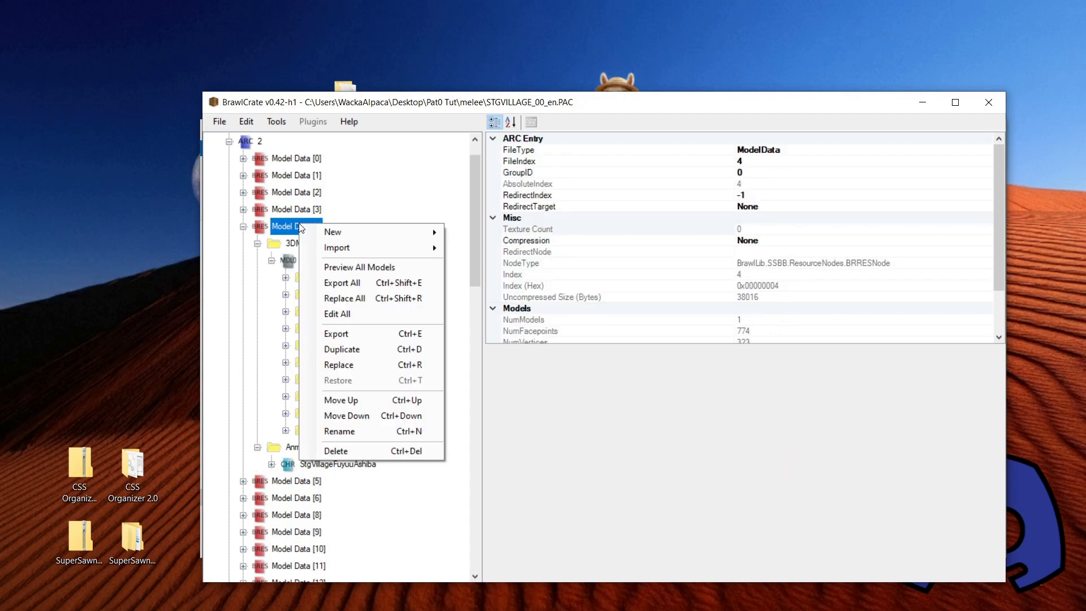
{"action": "mouse_move", "coordinate": [388, 232]}
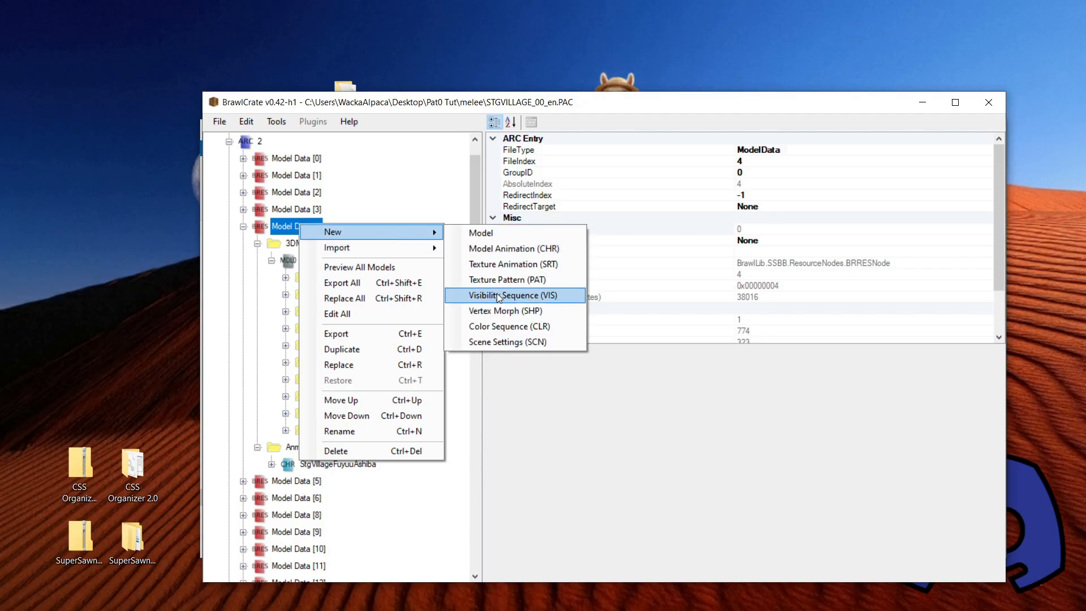
{"action": "left_click", "coordinate": [545, 281]}
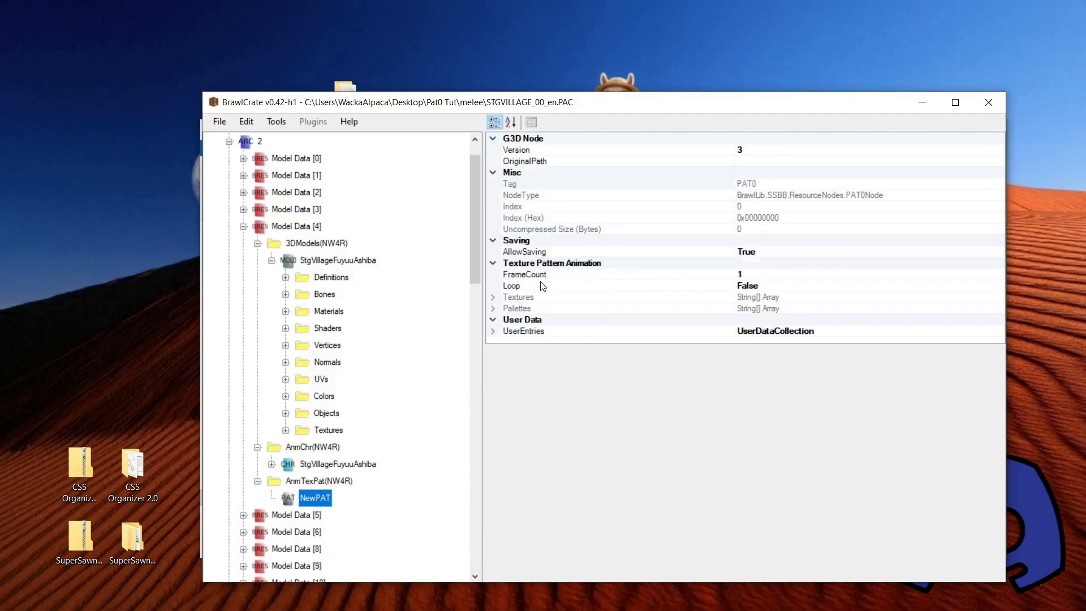
{"action": "scroll", "coordinate": [373, 415], "scroll_direction": "down", "scroll_amount": 2}
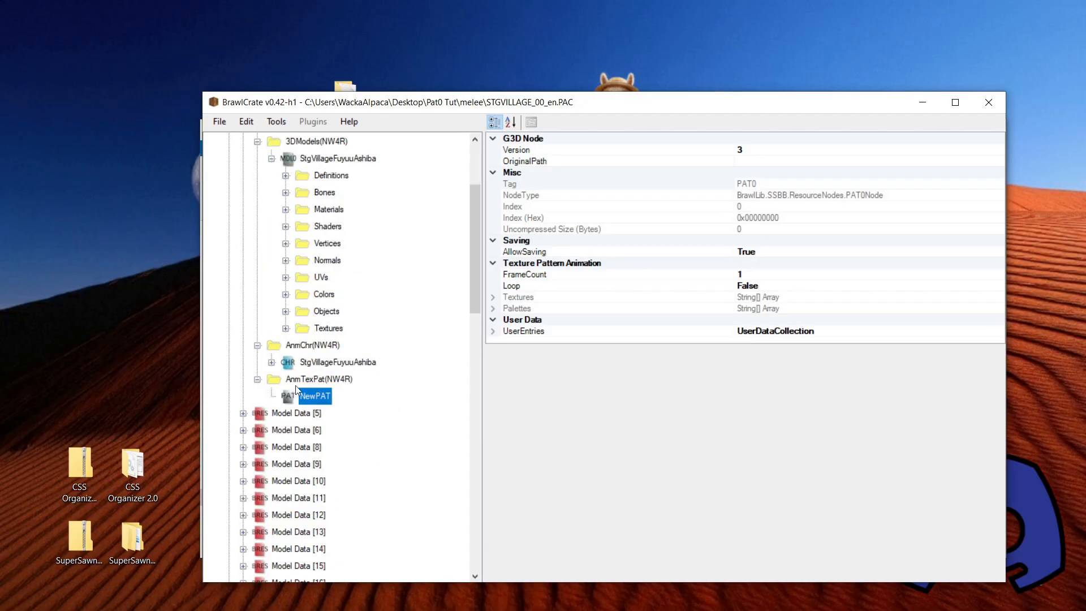
{"action": "left_click", "coordinate": [322, 380]}
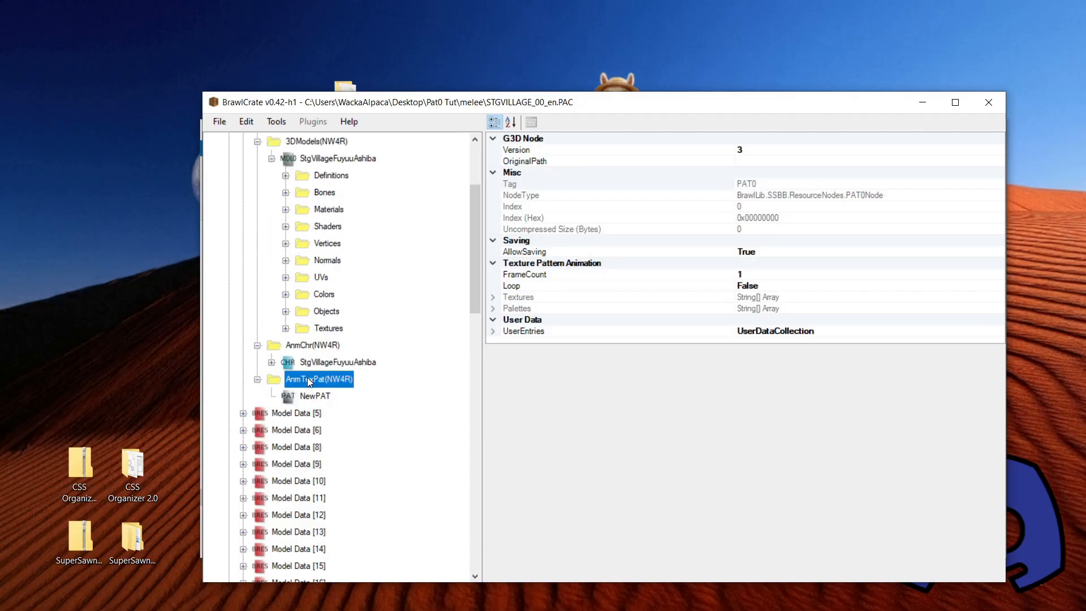
Set the FrameCount of the new PAT animation to 100.
{"action": "left_click", "coordinate": [293, 400]}
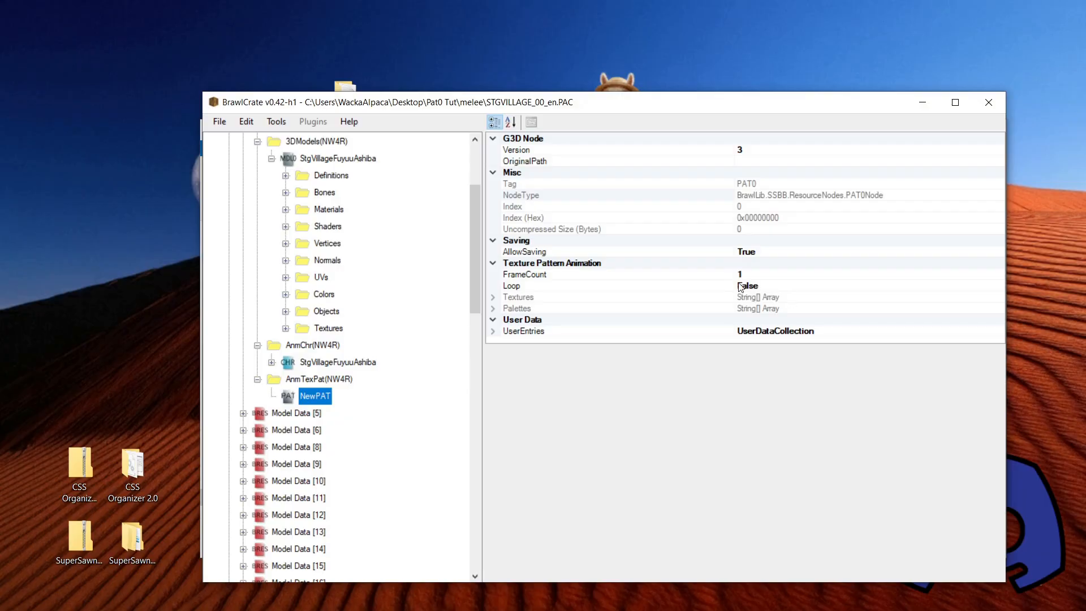
{"action": "left_click", "coordinate": [592, 277]}
{"action": "left_click", "coordinate": [634, 286]}
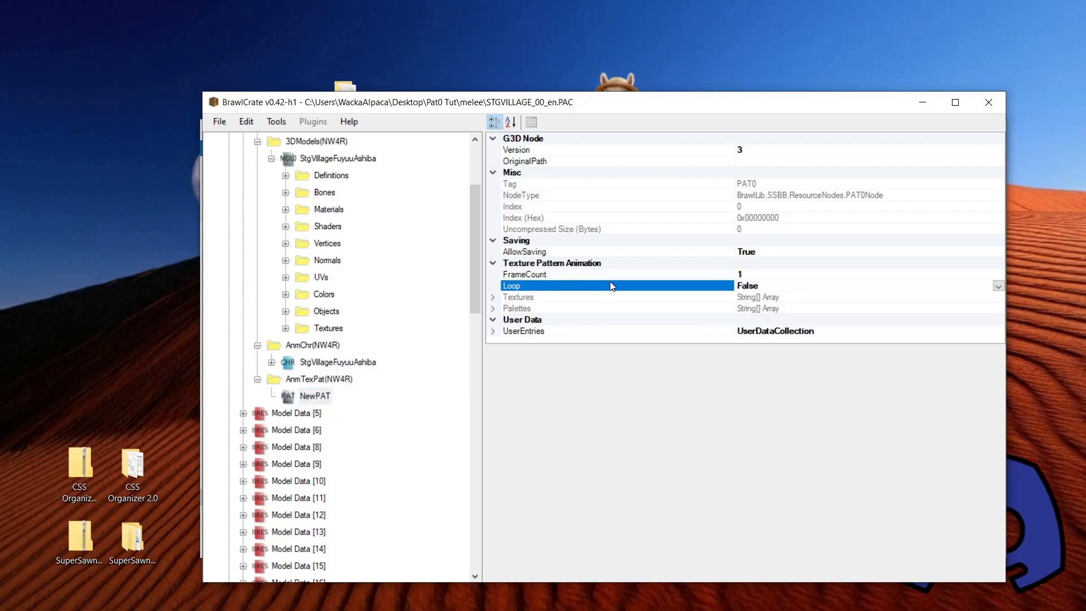
{"action": "left_click", "coordinate": [688, 276]}
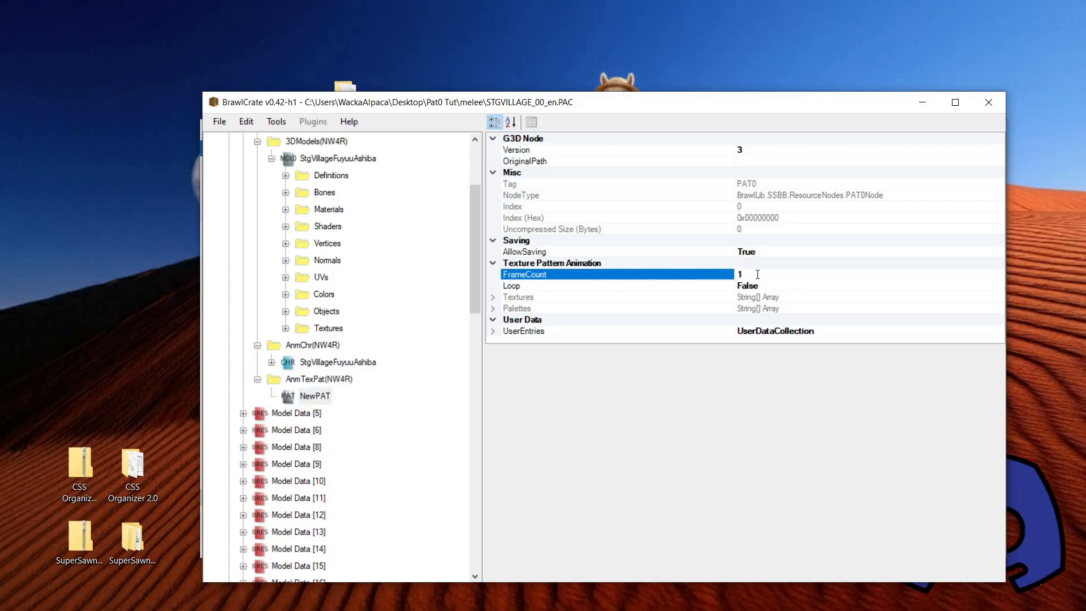
{"action": "left_click", "coordinate": [767, 287]}
{"action": "left_click", "coordinate": [765, 273]}
{"action": "double_click", "coordinate": [767, 275]}
{"action": "type", "text": "00"}
Rename the new PAT animation StgVillageFuyuuAshiba, copying the name from the existing CHR animation in Model Data [4].
{"action": "left_click", "coordinate": [337, 365]}
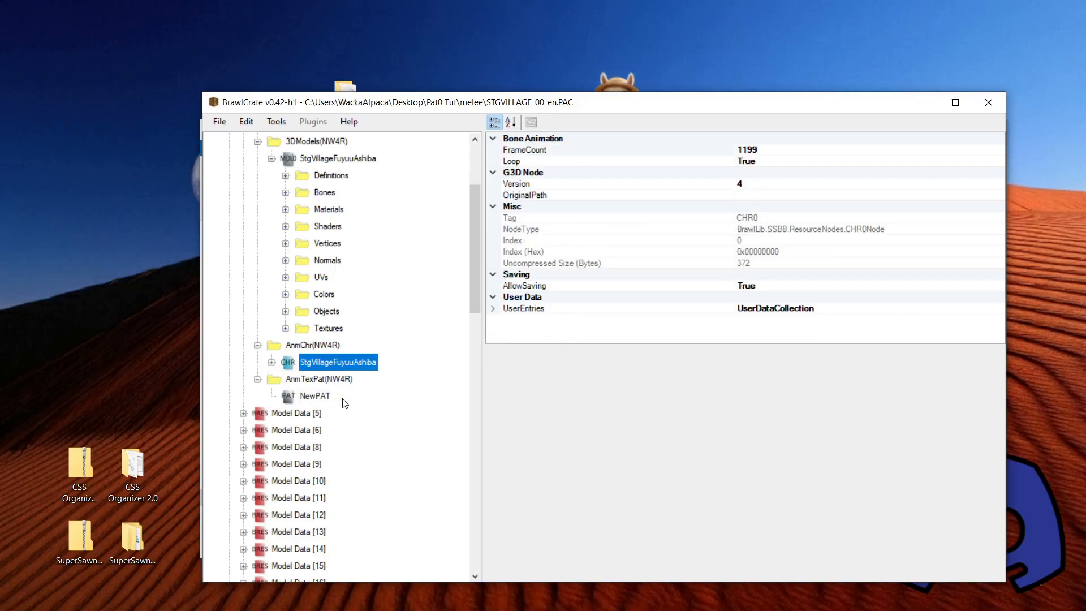
{"action": "right_click", "coordinate": [323, 367]}
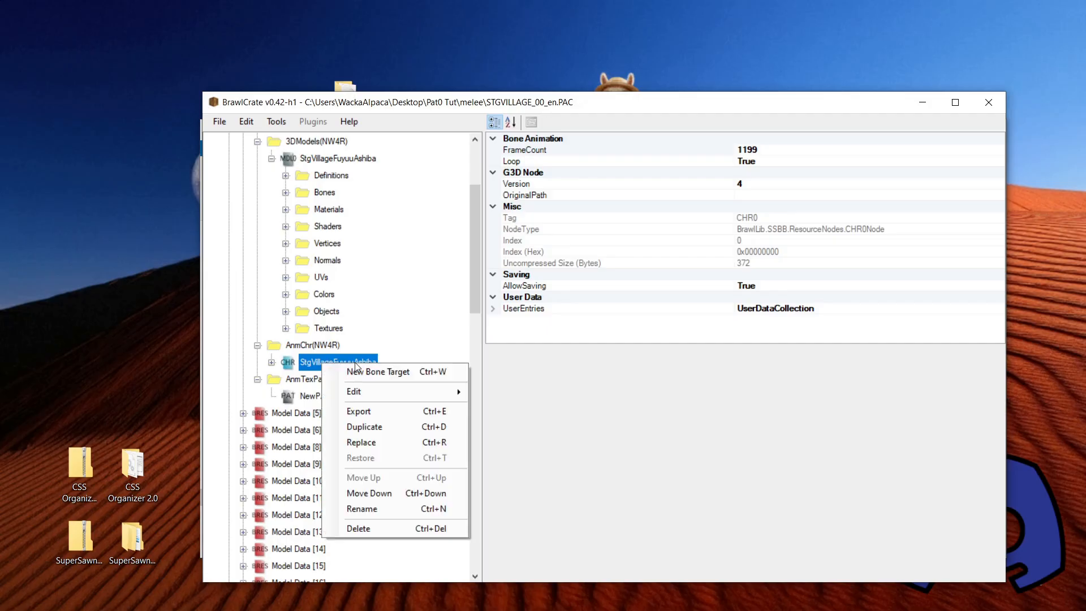
{"action": "left_click", "coordinate": [365, 510]}
{"action": "key", "text": "ctrl+c"}
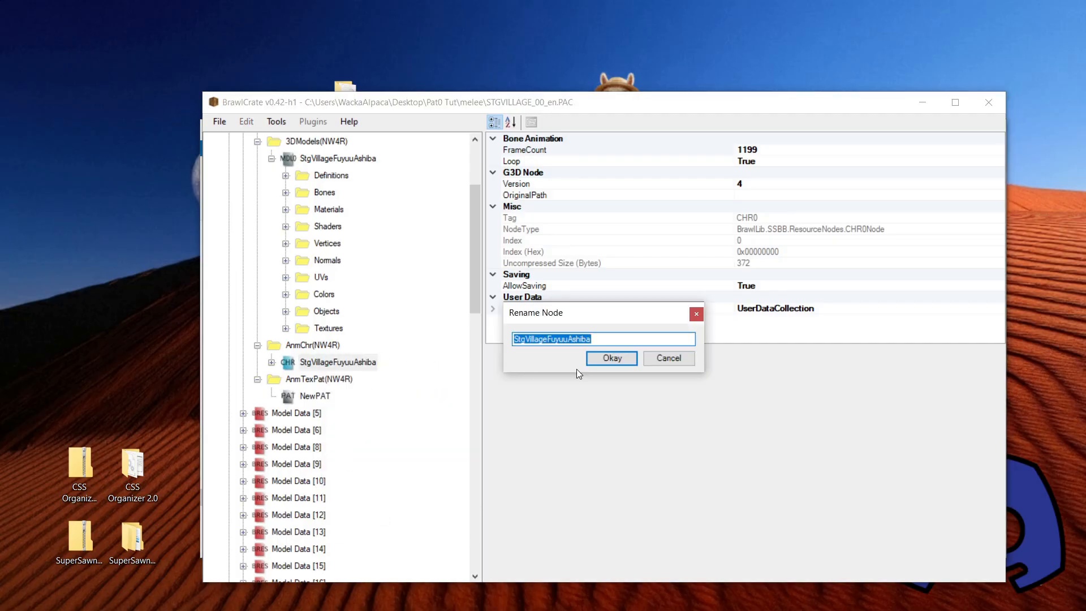
{"action": "left_click", "coordinate": [696, 314]}
{"action": "left_click", "coordinate": [320, 397]}
{"action": "right_click", "coordinate": [321, 397]}
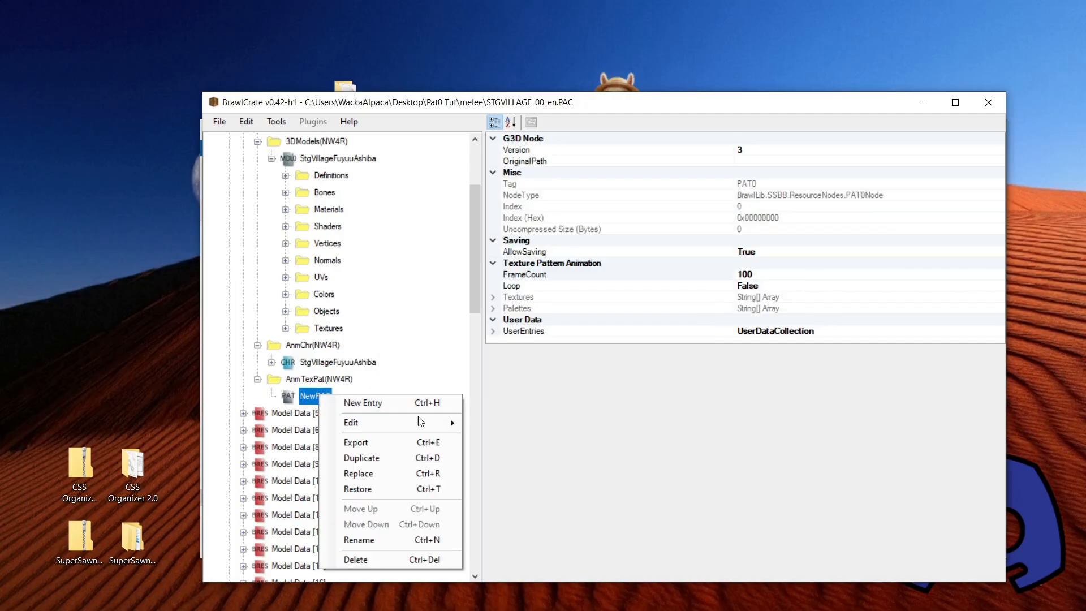
{"action": "left_click", "coordinate": [397, 538]}
{"action": "key", "text": "ctrl+v"}
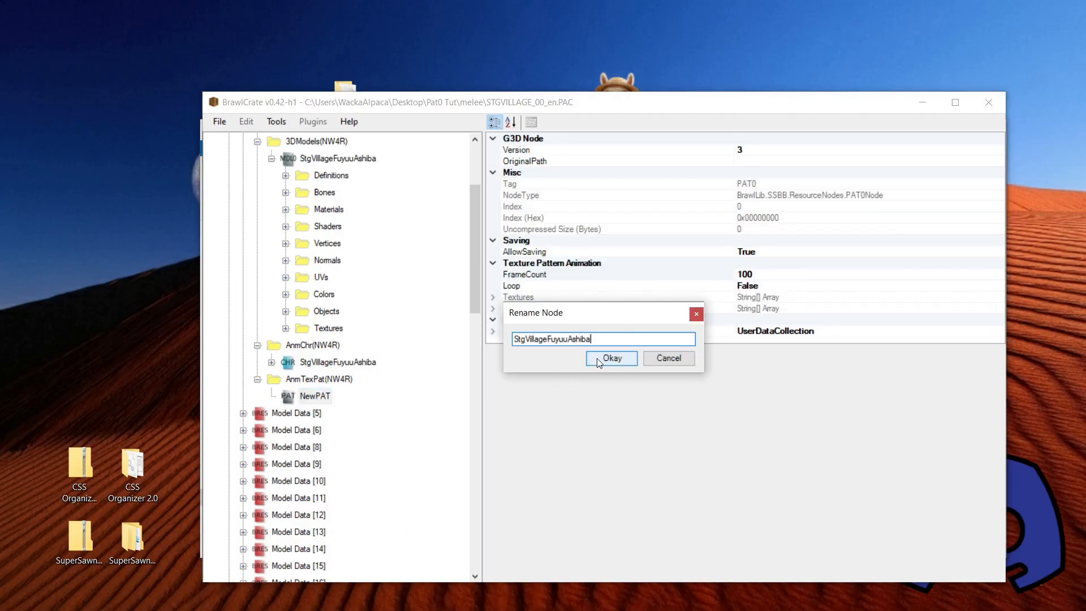
{"action": "left_click", "coordinate": [616, 358]}
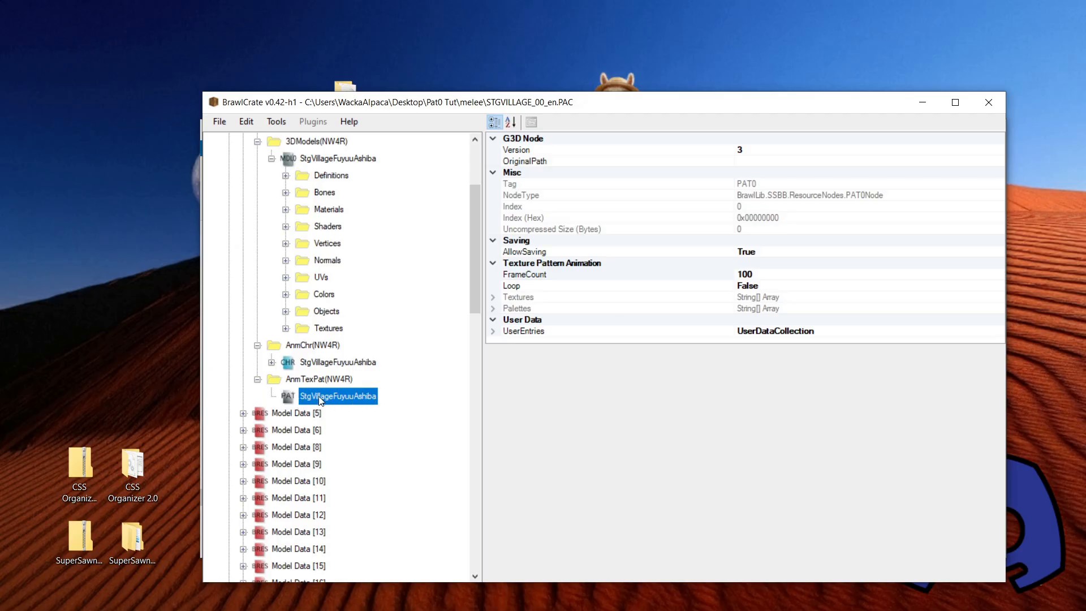
Compare the CHR and PAT animations in Model Data [4], then collapse the AnmChr(NW4R) folder.
{"action": "left_click", "coordinate": [318, 364]}
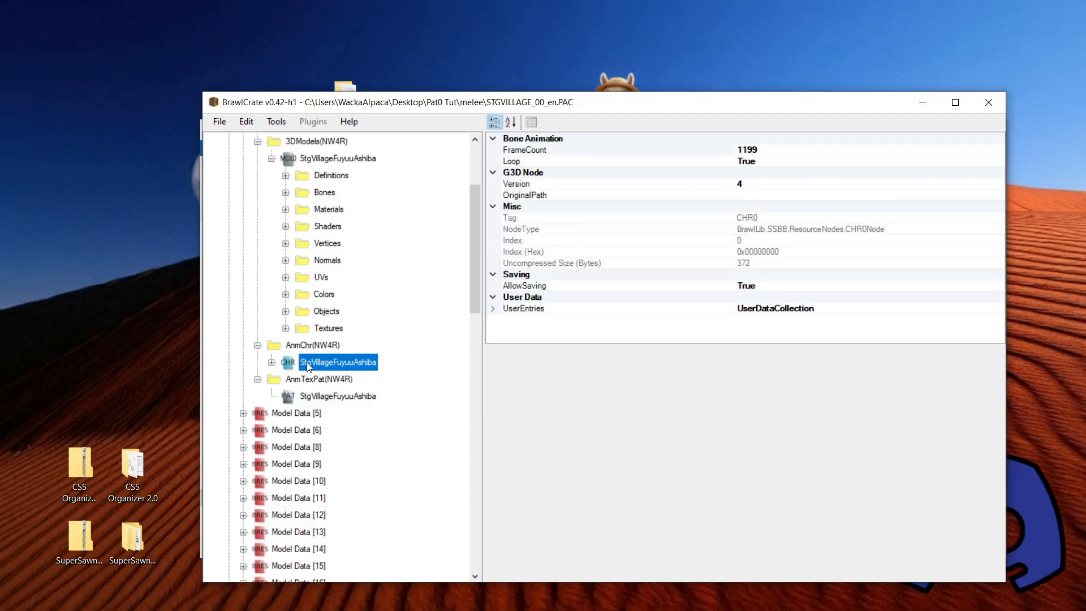
{"action": "left_click", "coordinate": [323, 398]}
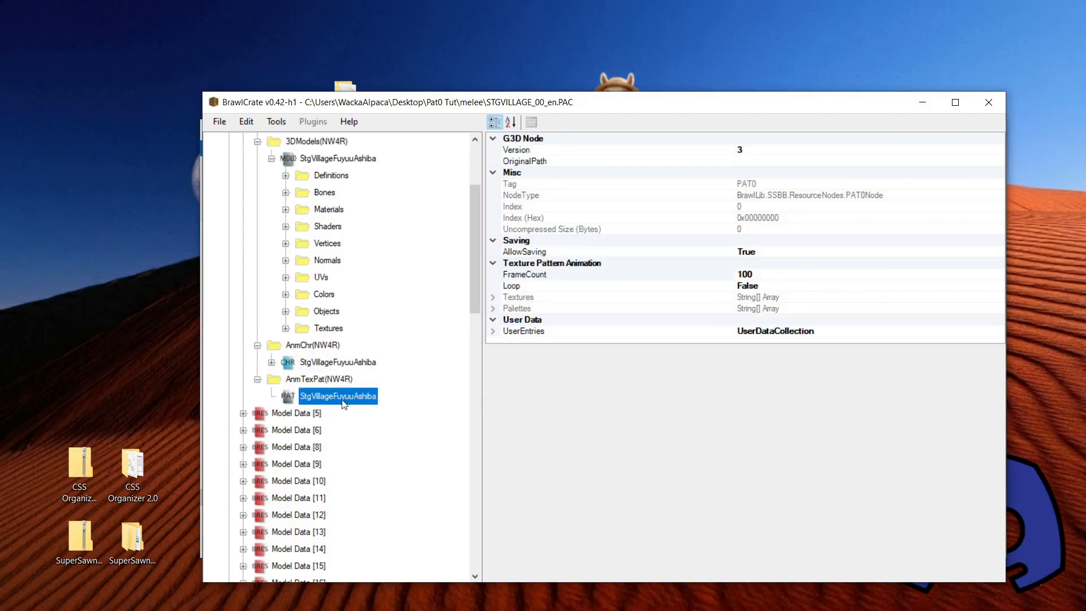
{"action": "left_click", "coordinate": [334, 363]}
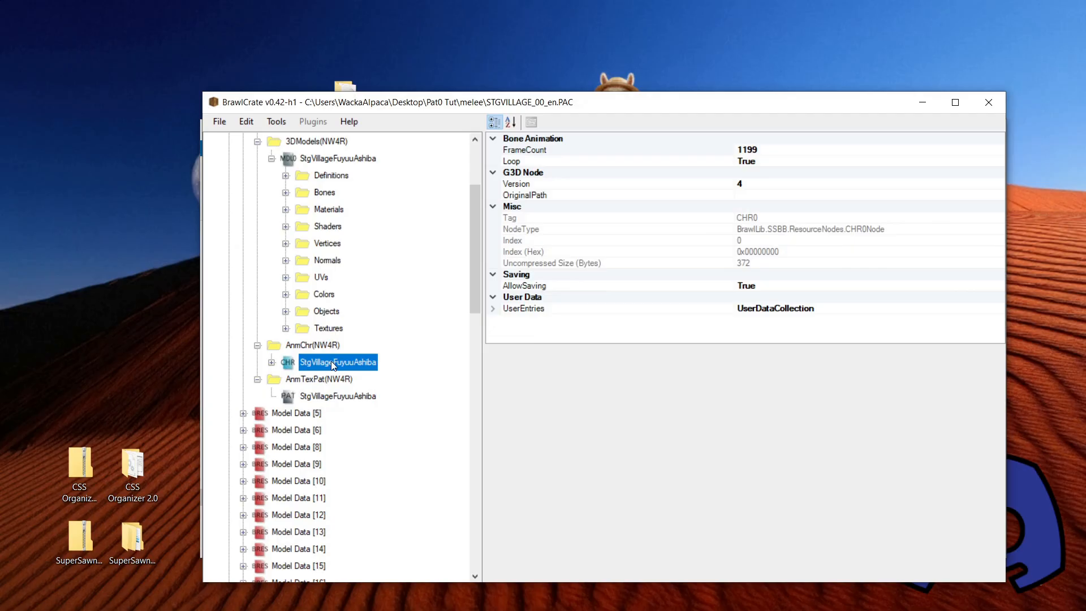
{"action": "left_click", "coordinate": [258, 345]}
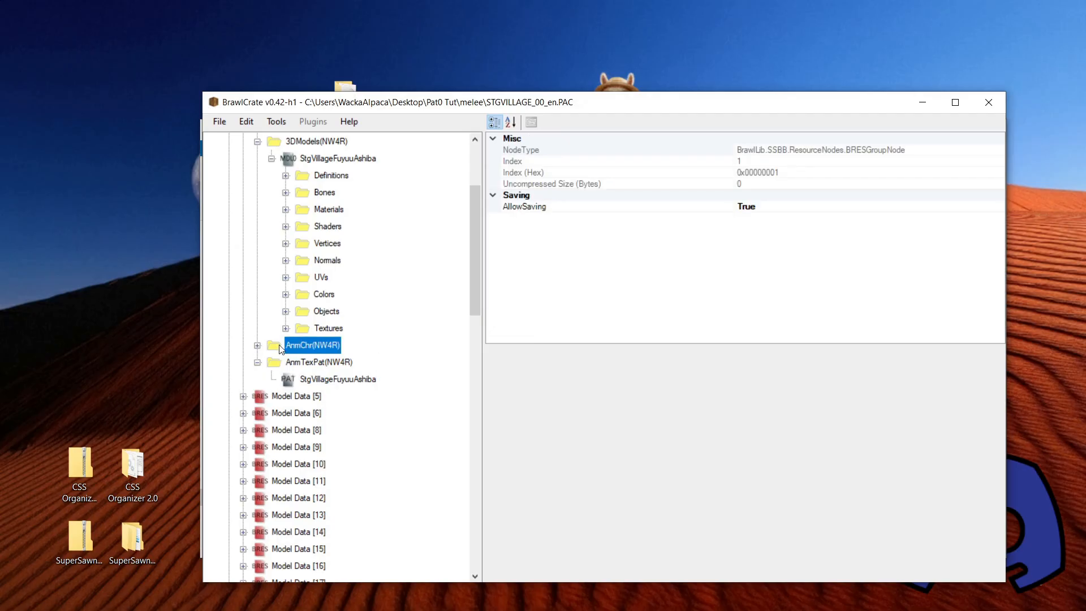
Set Loop to True for the StgVillageFuyuuAshiba PAT animation.
{"action": "left_click", "coordinate": [318, 379]}
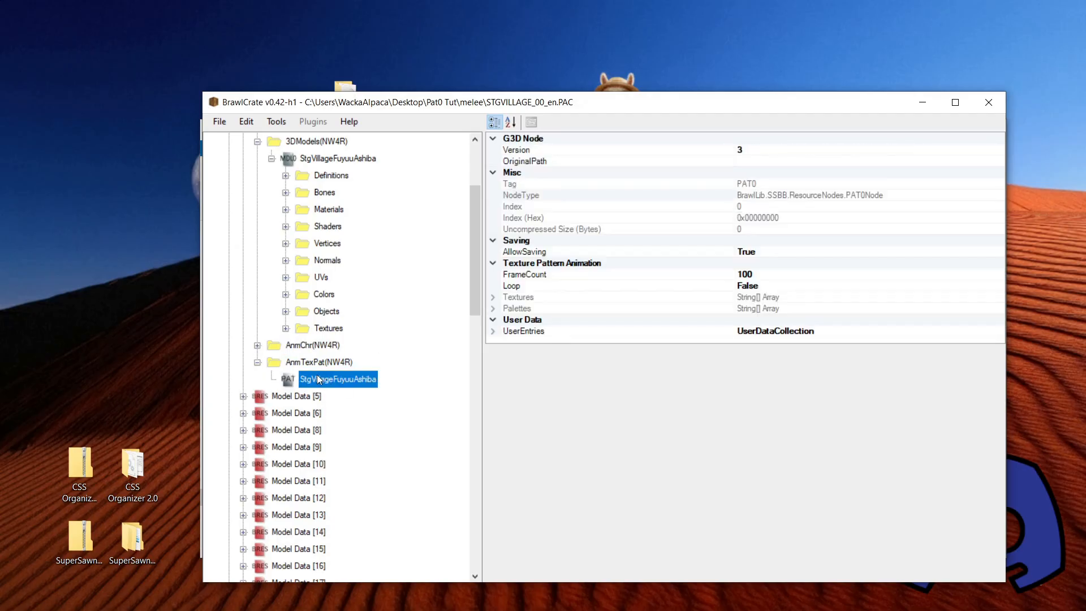
{"action": "left_click", "coordinate": [749, 285]}
{"action": "left_click", "coordinate": [998, 286]}
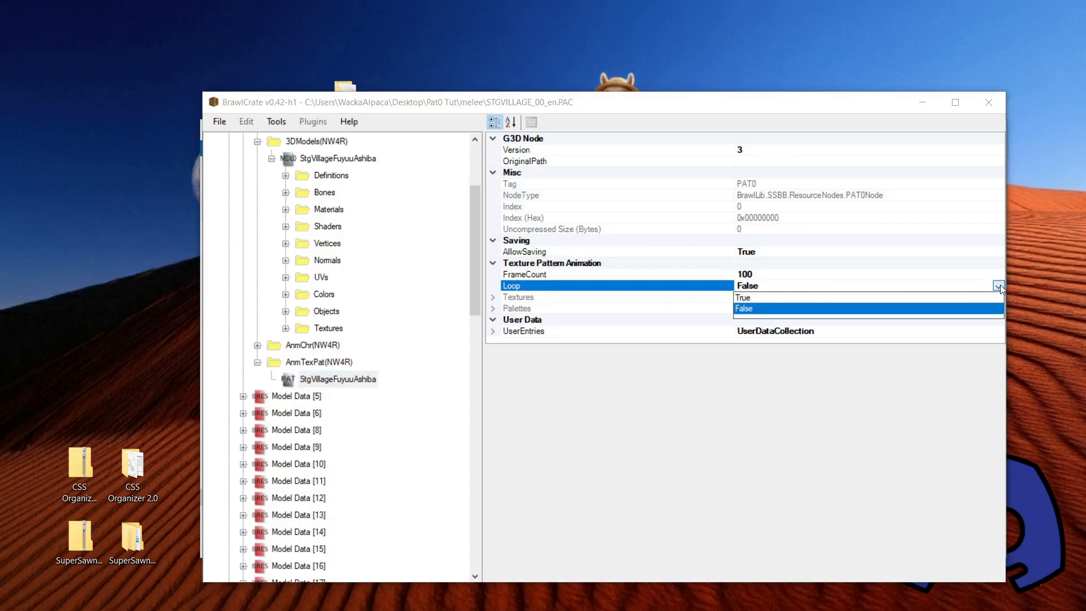
{"action": "left_click", "coordinate": [755, 297]}
{"action": "left_click", "coordinate": [589, 265]}
Add a new entry to the StgVillageFuyuuAshiba PAT animation and expand it down to its texture entry under Texture0.
{"action": "left_click", "coordinate": [308, 378]}
{"action": "right_click", "coordinate": [314, 378]}
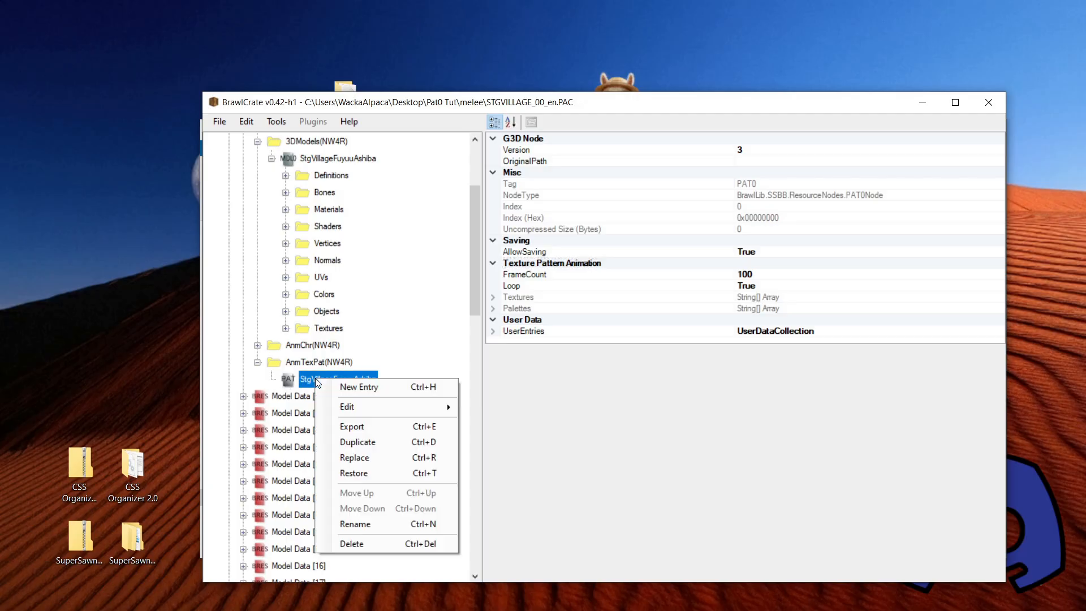
{"action": "left_click", "coordinate": [366, 387]}
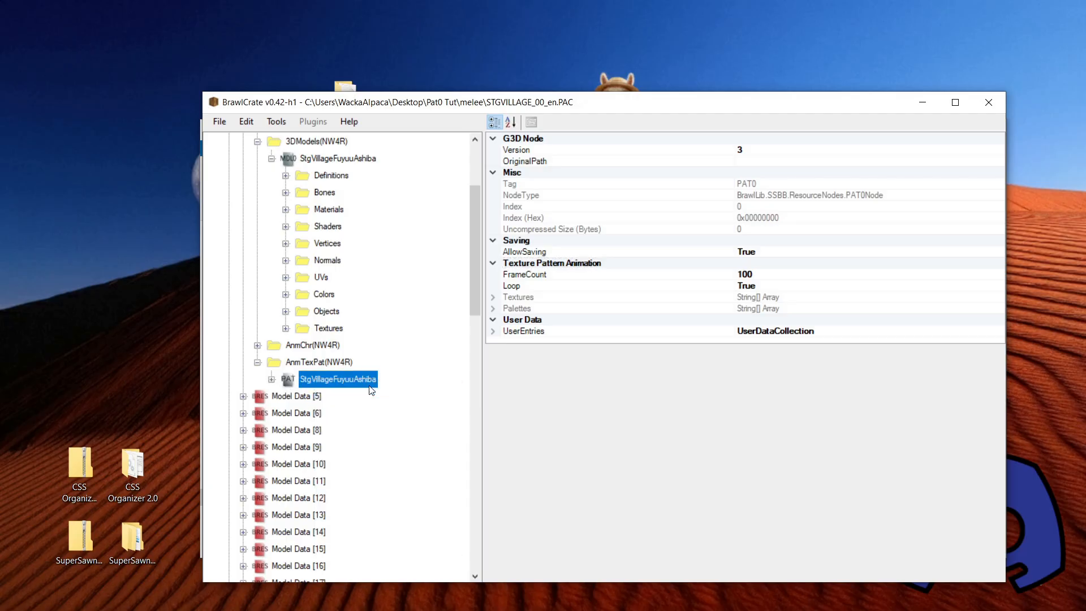
{"action": "left_click", "coordinate": [272, 380]}
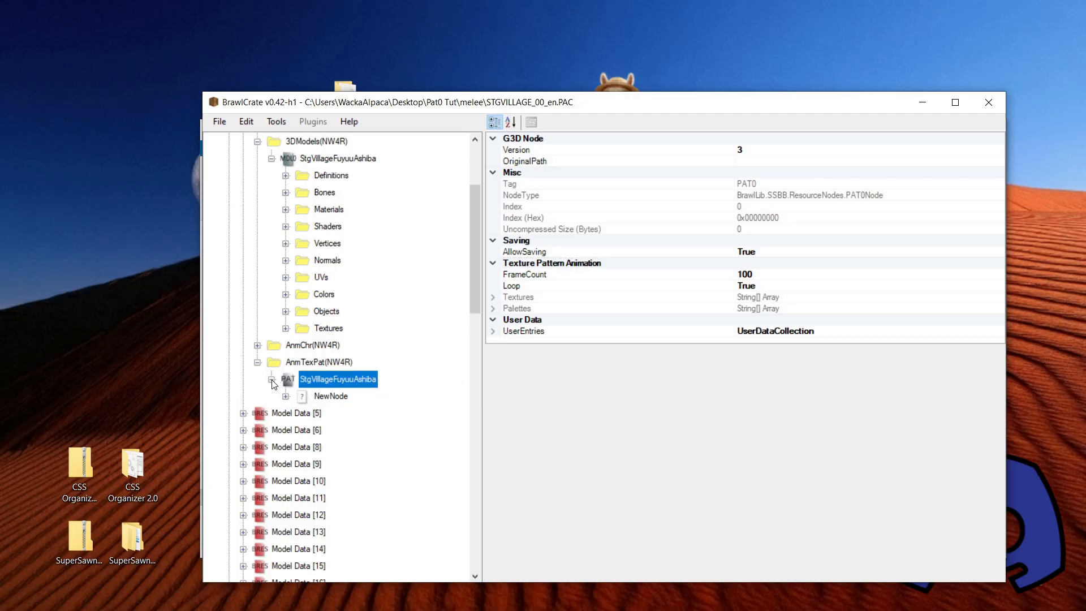
{"action": "left_click", "coordinate": [331, 396]}
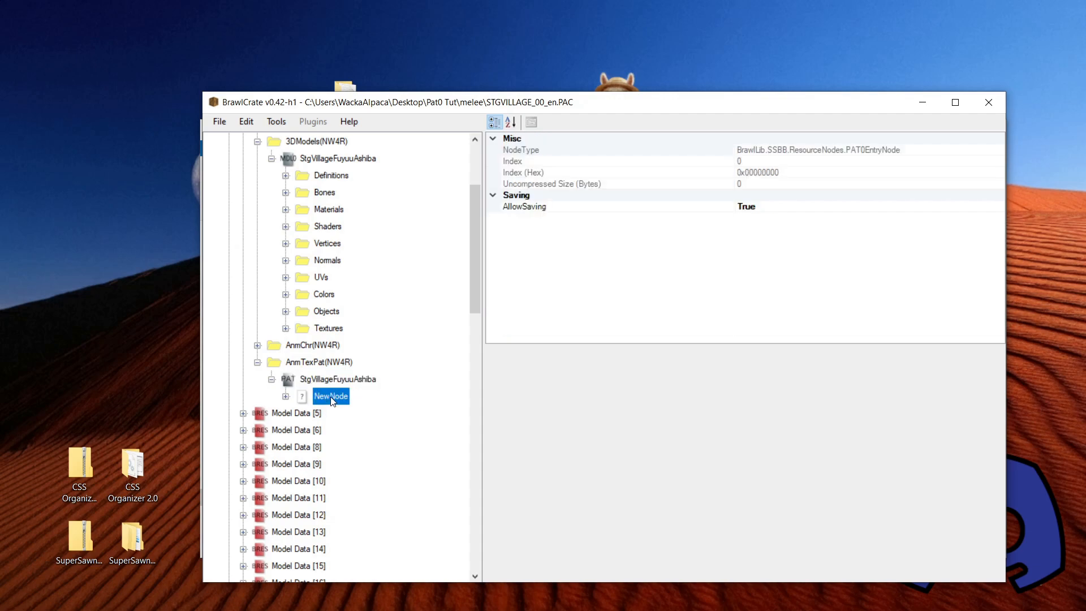
{"action": "left_click", "coordinate": [286, 397]}
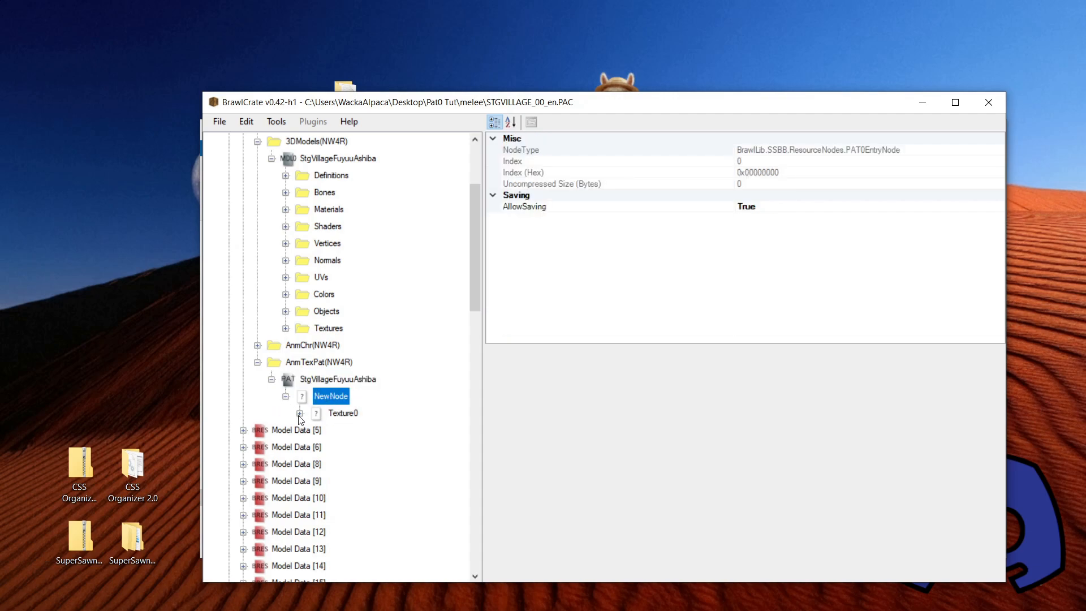
{"action": "left_click", "coordinate": [330, 414]}
{"action": "left_click", "coordinate": [300, 414]}
{"action": "left_click", "coordinate": [363, 431]}
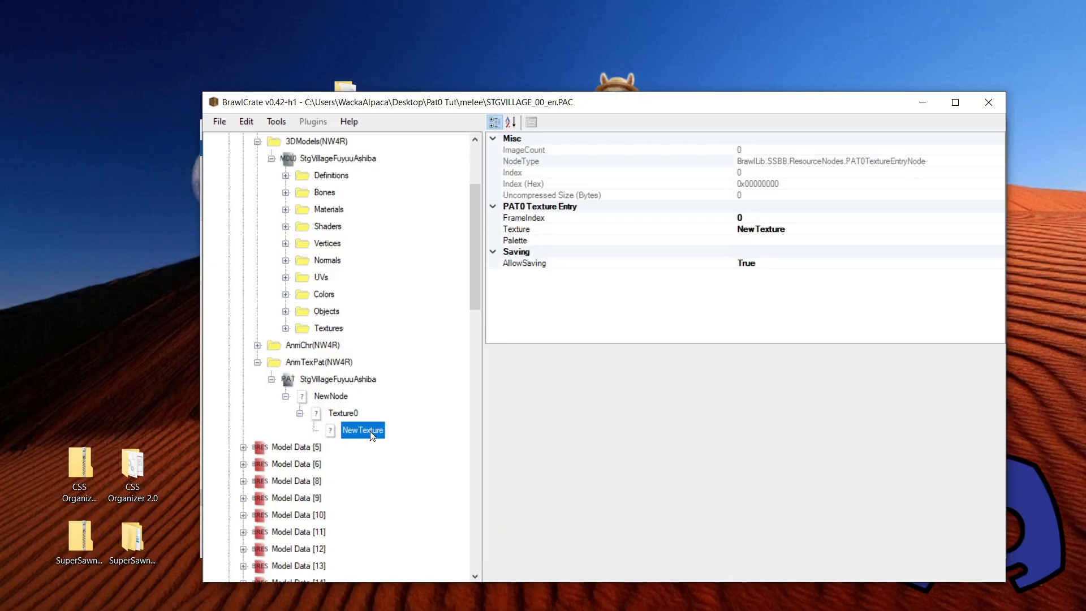
{"action": "left_click", "coordinate": [327, 399]}
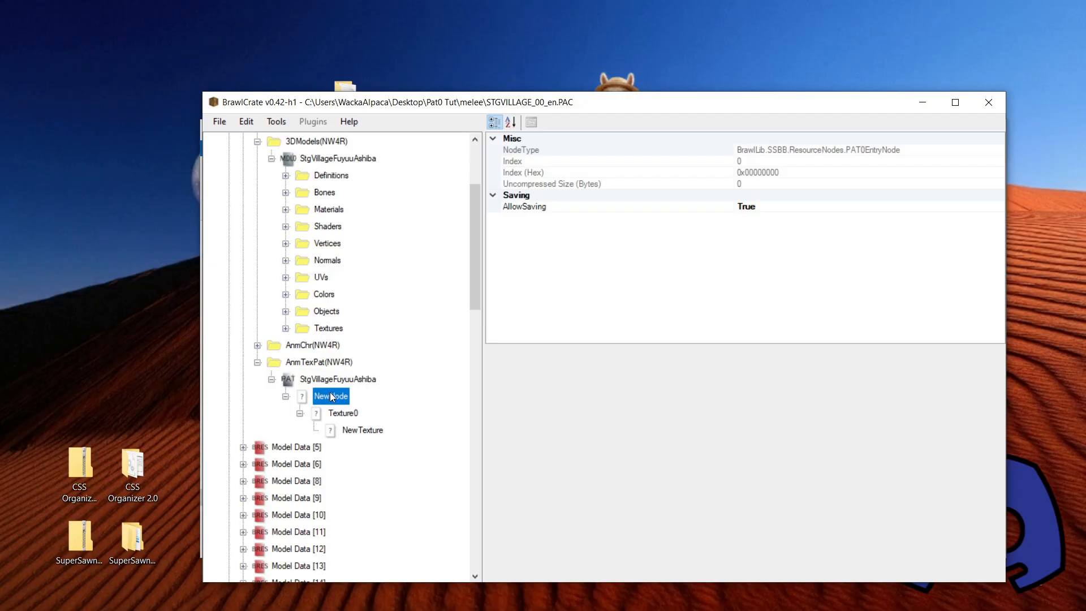
{"action": "left_click", "coordinate": [328, 380]}
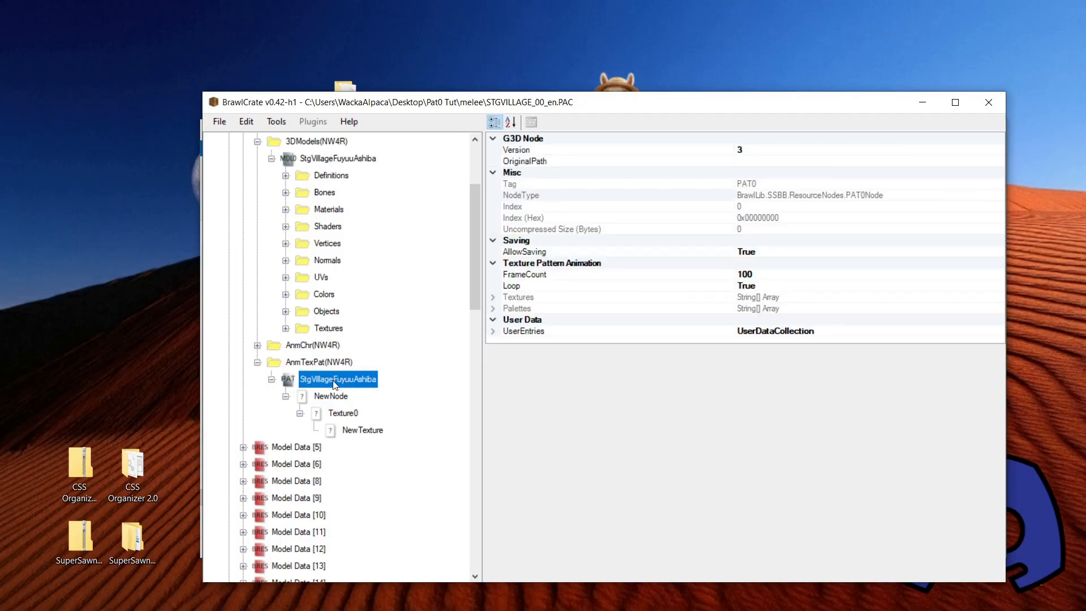
{"action": "left_click", "coordinate": [329, 398]}
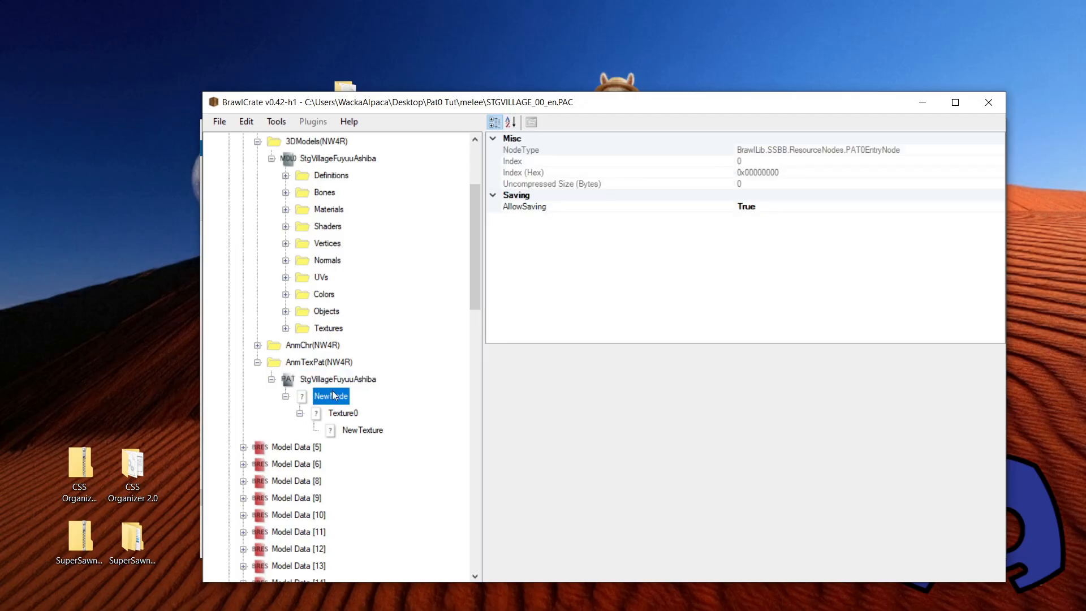
Expand the StgVillageFuyuuAshiba model's Materials folder and copy the name of the stageYukaSokumen material.
{"action": "left_click", "coordinate": [324, 159]}
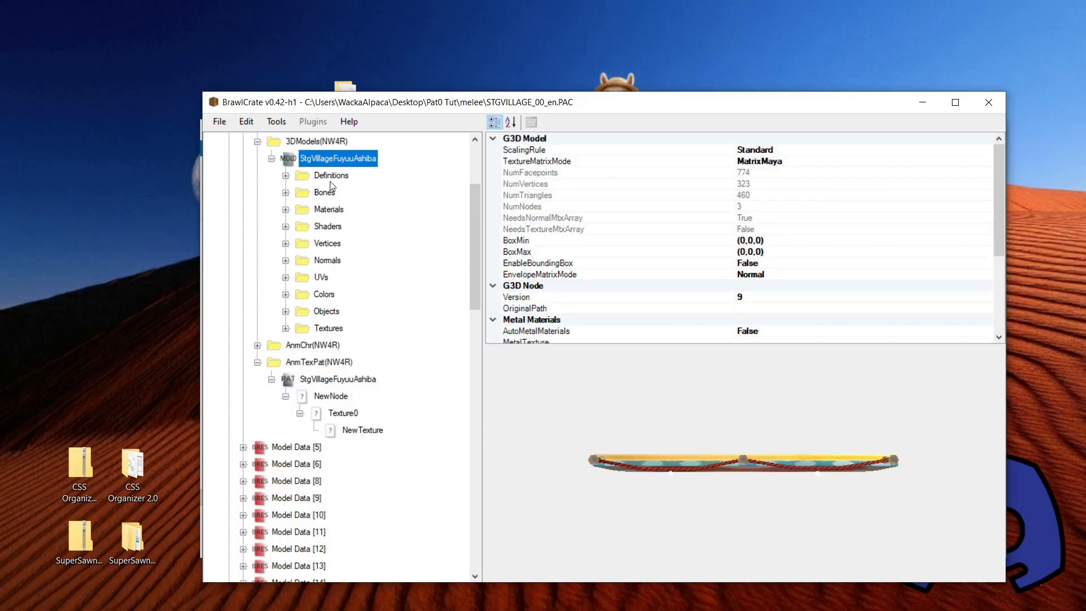
{"action": "left_click", "coordinate": [327, 209]}
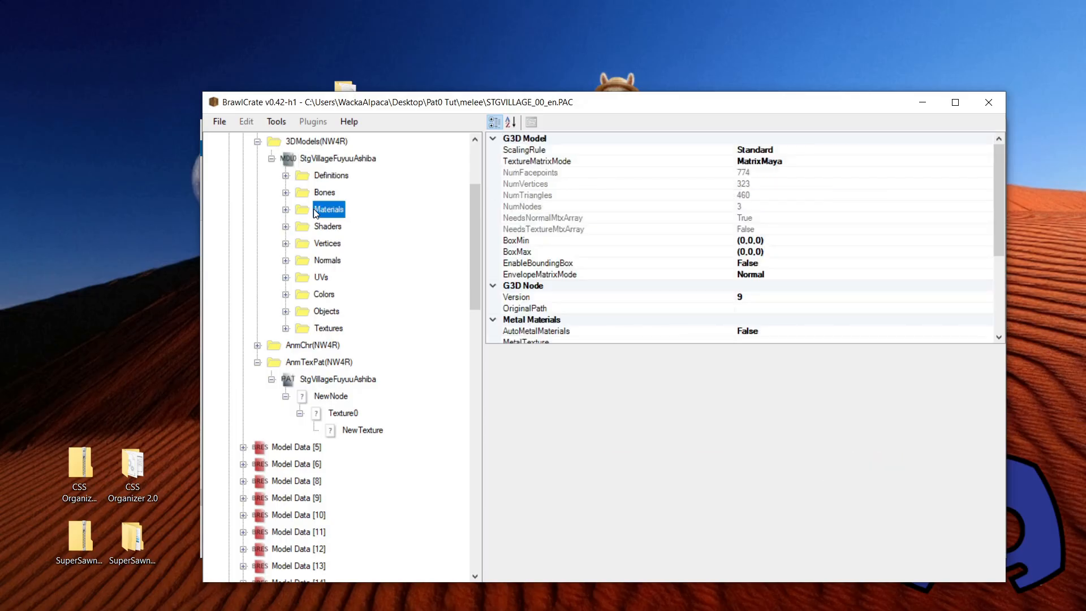
{"action": "left_click", "coordinate": [286, 211]}
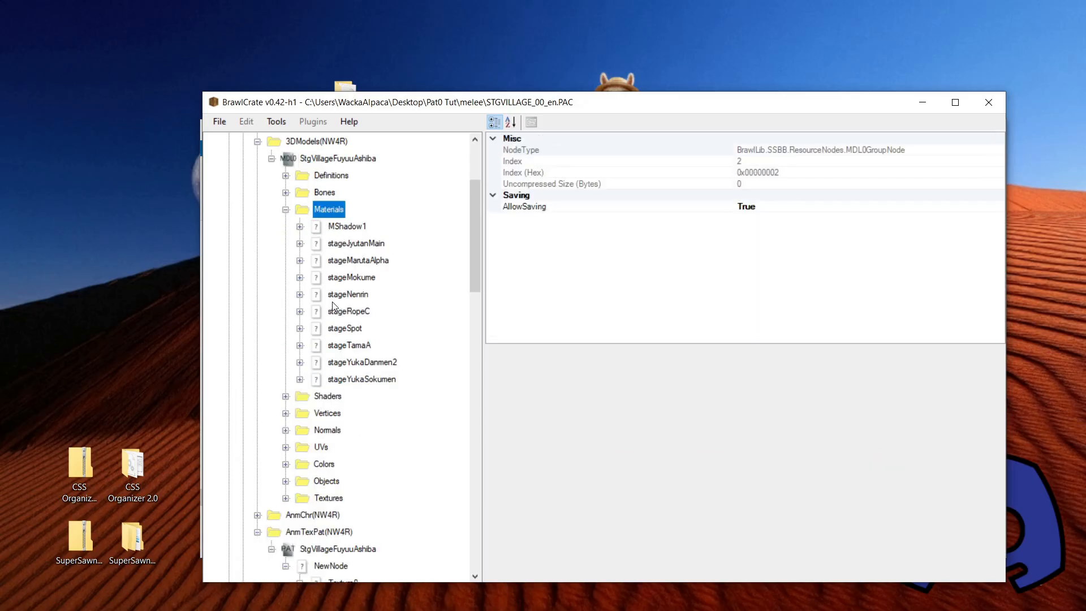
{"action": "left_click", "coordinate": [353, 380]}
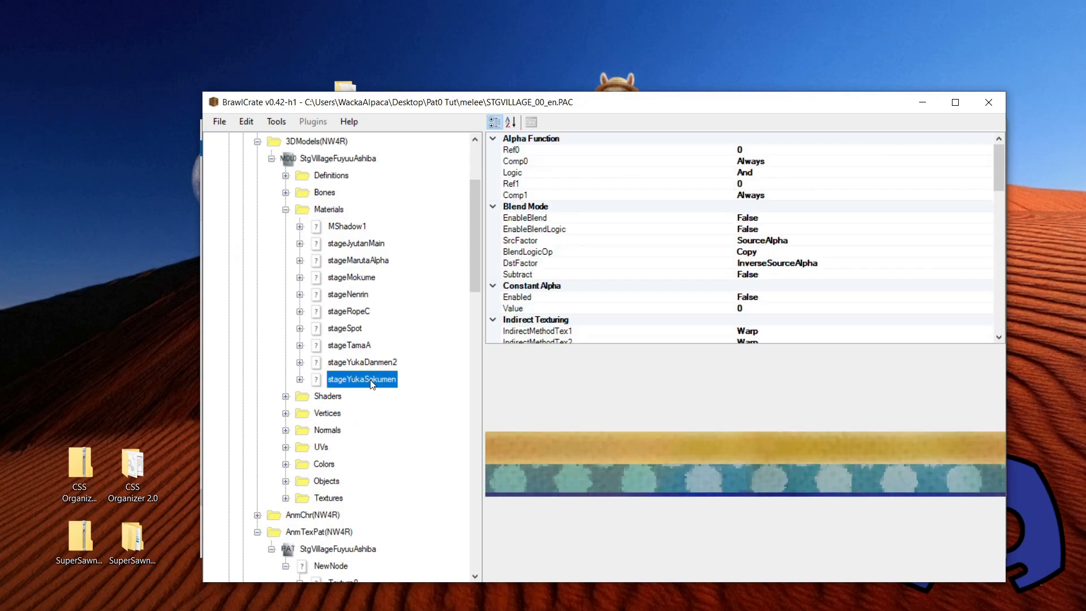
{"action": "left_click", "coordinate": [301, 380]}
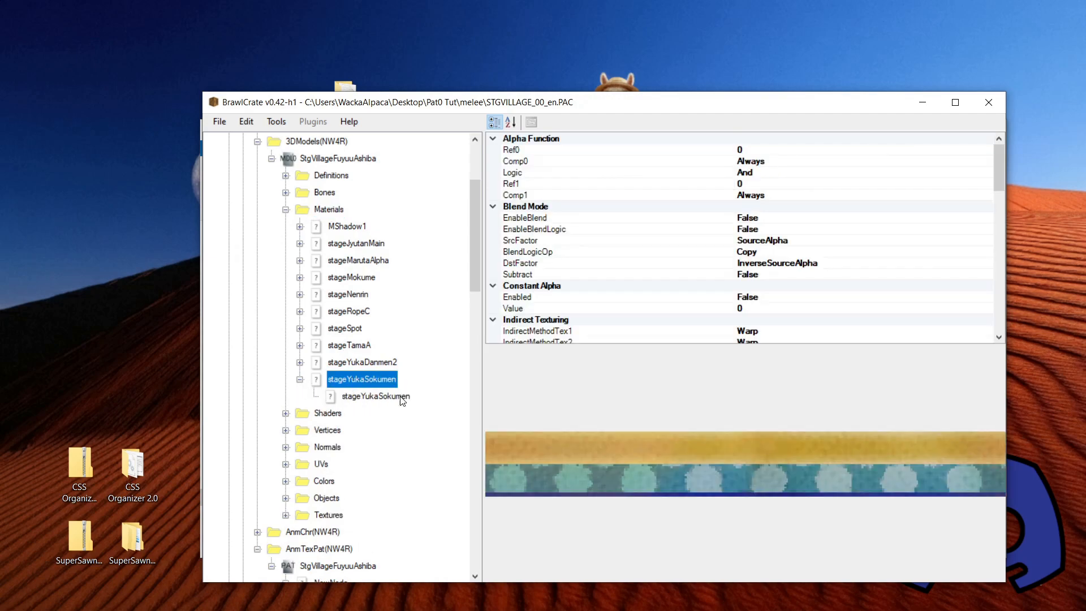
{"action": "left_click", "coordinate": [388, 397]}
{"action": "left_click", "coordinate": [379, 383]}
{"action": "right_click", "coordinate": [346, 378]}
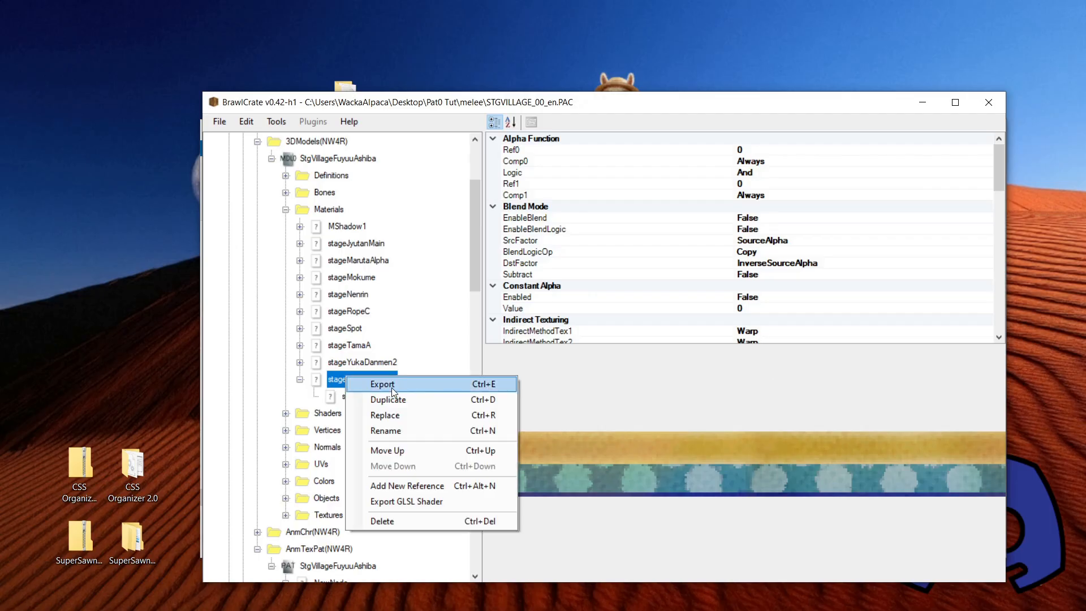
{"action": "left_click", "coordinate": [424, 436]}
{"action": "key", "text": "ctrl+c"}
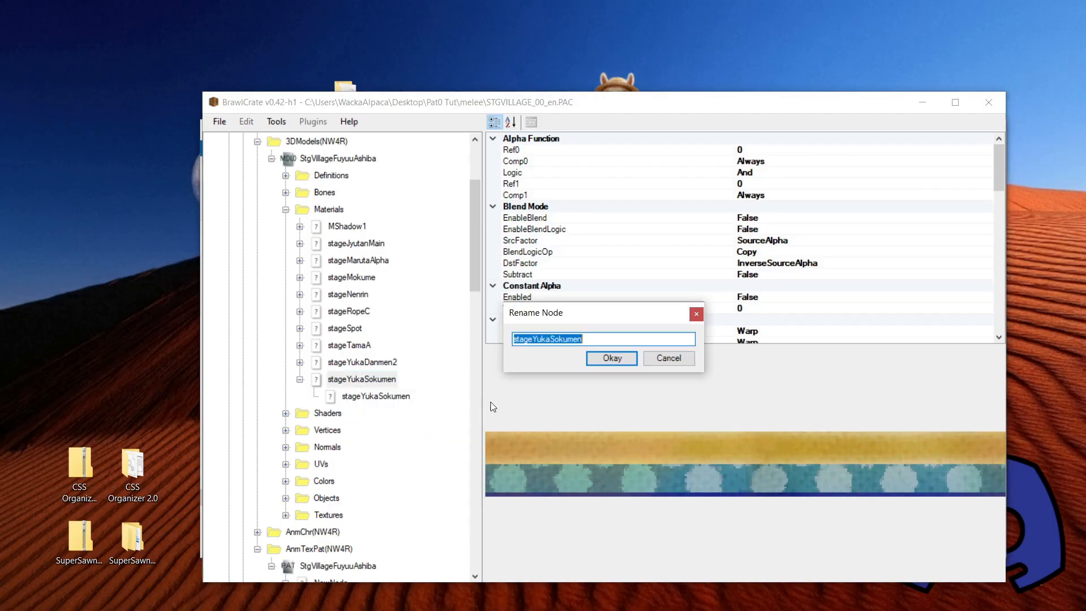
{"action": "left_click", "coordinate": [700, 318]}
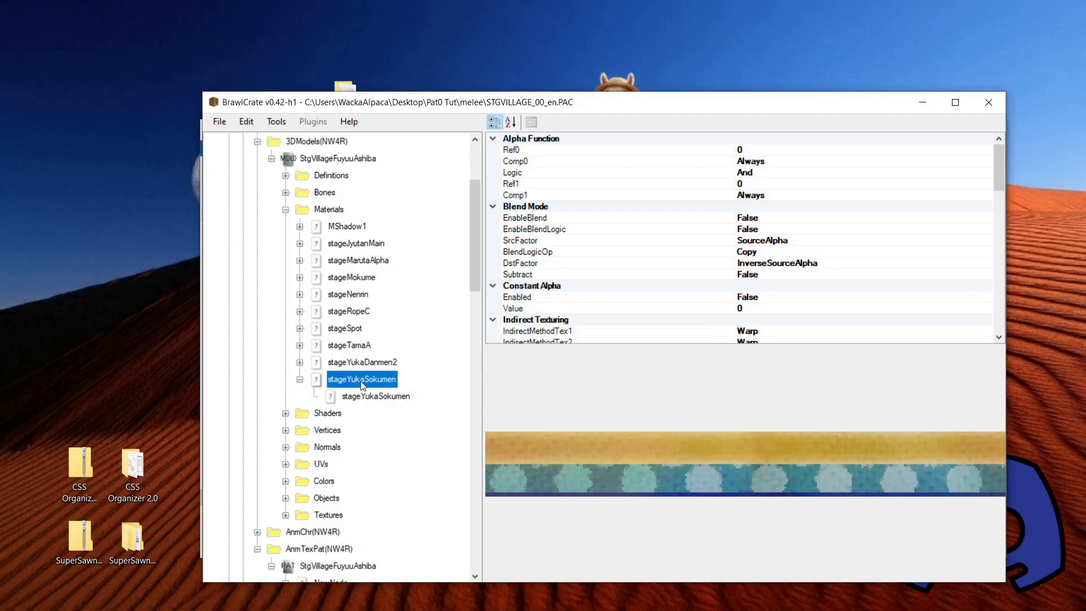
Examine the texture references inside the stageYukaSokumen, stageTamaA and stageSpot materials to distinguish material names from texture names.
{"action": "left_click", "coordinate": [300, 380]}
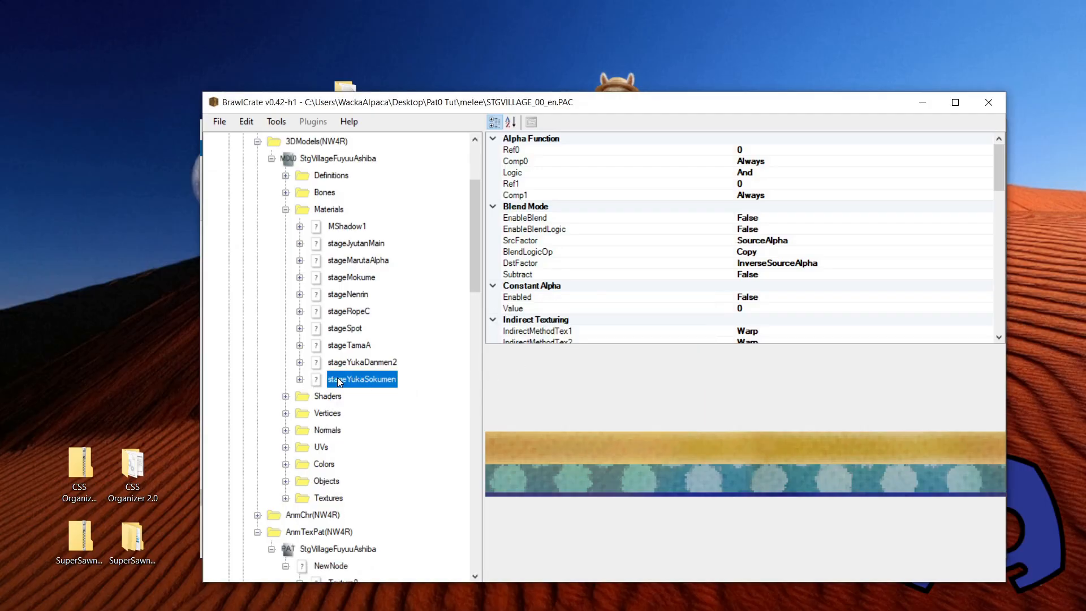
{"action": "left_click", "coordinate": [300, 380]}
{"action": "left_click", "coordinate": [382, 403]}
{"action": "left_click", "coordinate": [377, 397]}
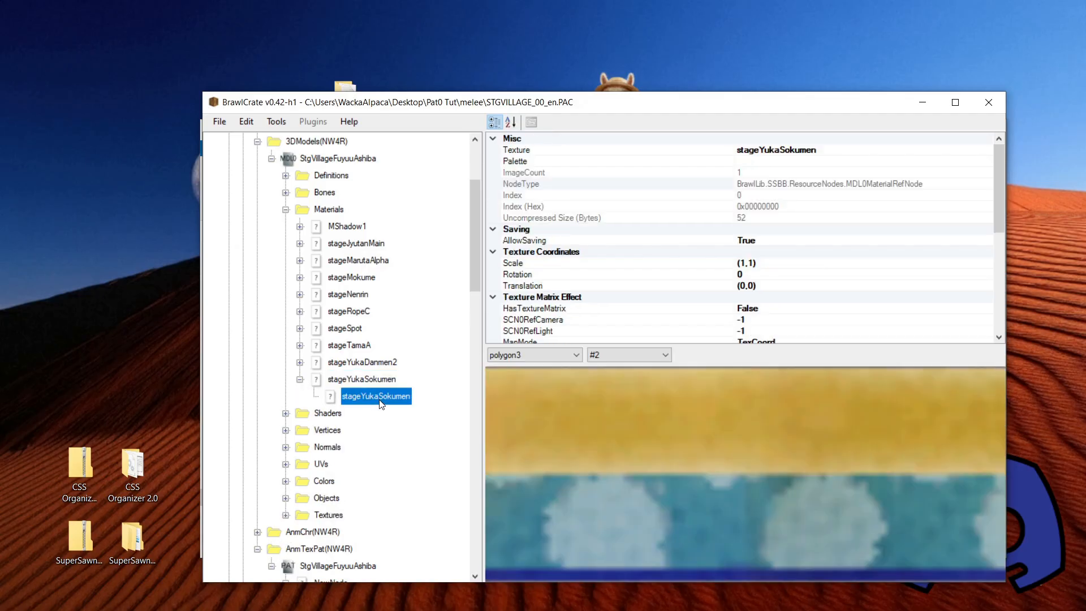
{"action": "left_click", "coordinate": [361, 380]}
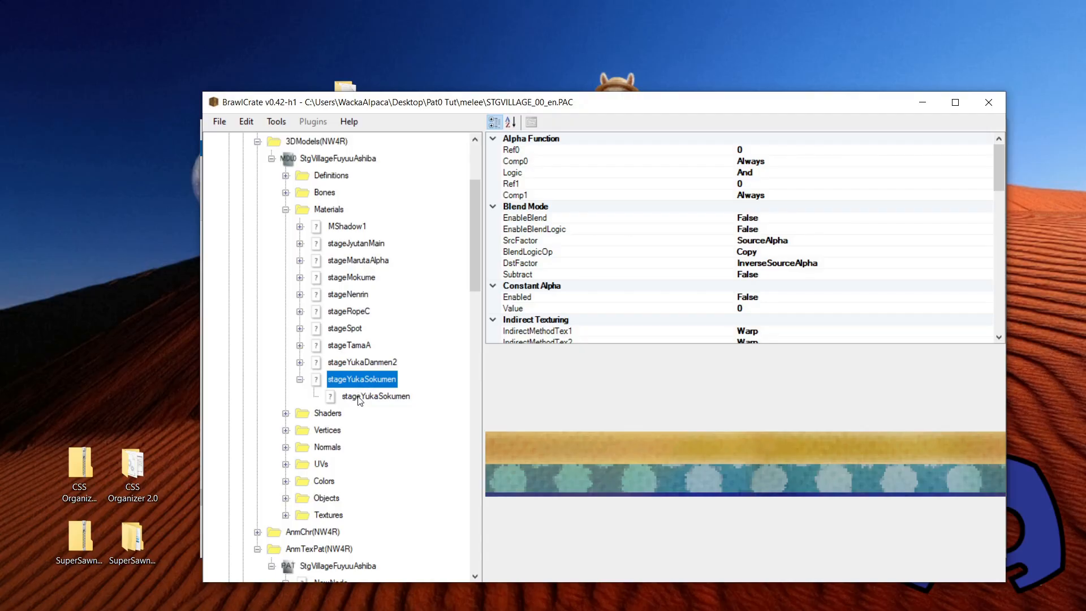
{"action": "left_click", "coordinate": [300, 379]}
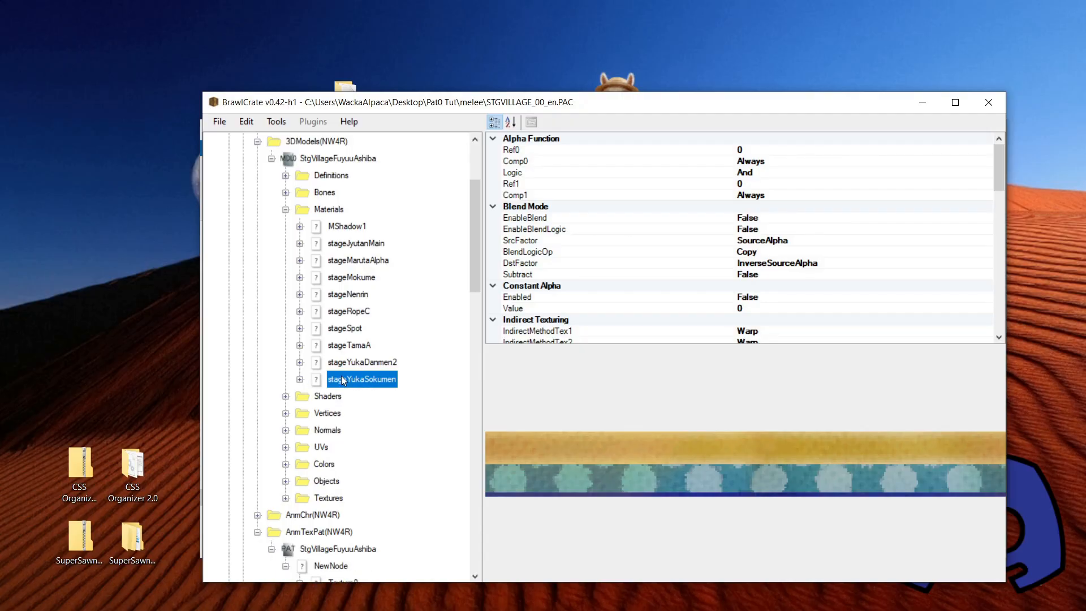
{"action": "left_click", "coordinate": [299, 345]}
{"action": "left_click", "coordinate": [300, 344]}
{"action": "left_click", "coordinate": [300, 329]}
{"action": "left_click", "coordinate": [300, 328]}
{"action": "left_click", "coordinate": [300, 379]}
{"action": "left_click", "coordinate": [353, 395]}
{"action": "left_click", "coordinate": [301, 379]}
Rename the new entry of the PAT animation stageYukaSokumen, using the copied material name.
{"action": "scroll", "coordinate": [349, 427], "scroll_direction": "down", "scroll_amount": 3}
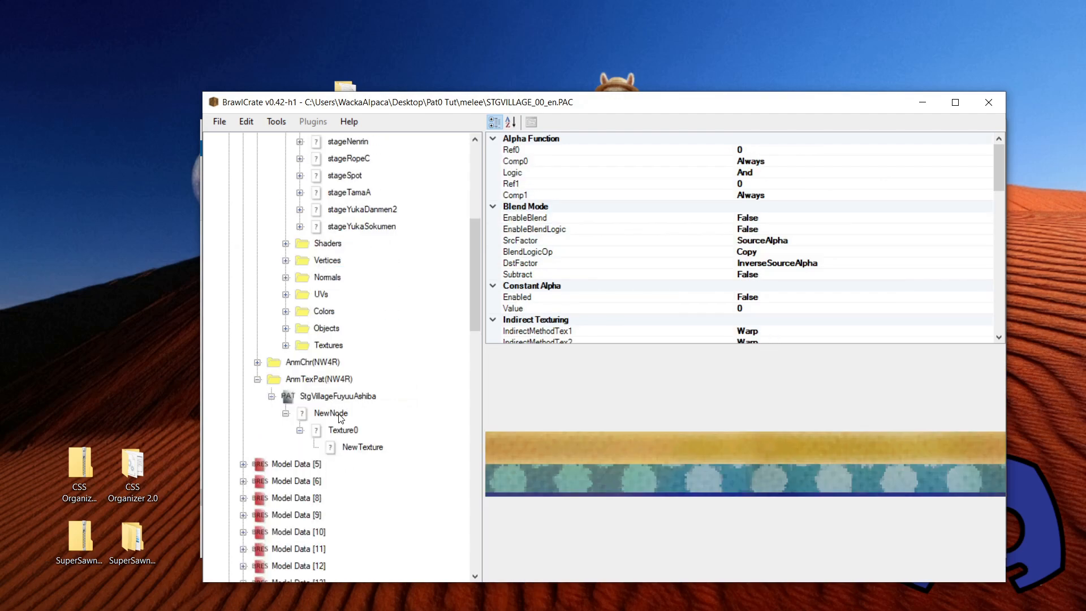
{"action": "left_click", "coordinate": [331, 413]}
{"action": "right_click", "coordinate": [331, 410]}
{"action": "left_click", "coordinate": [386, 533]}
{"action": "key", "text": "ctrl+v"}
{"action": "left_click", "coordinate": [604, 361]}
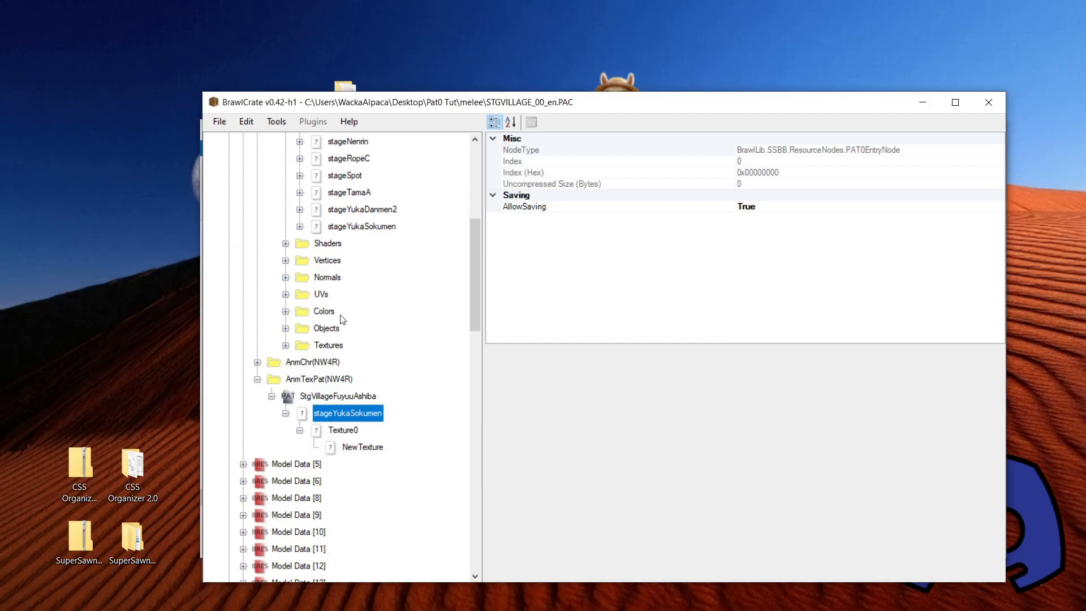
Copy the name of the stageYukaSokumen texture reference inside the stageYukaSokumen material, then collapse the material.
{"action": "left_click", "coordinate": [337, 431]}
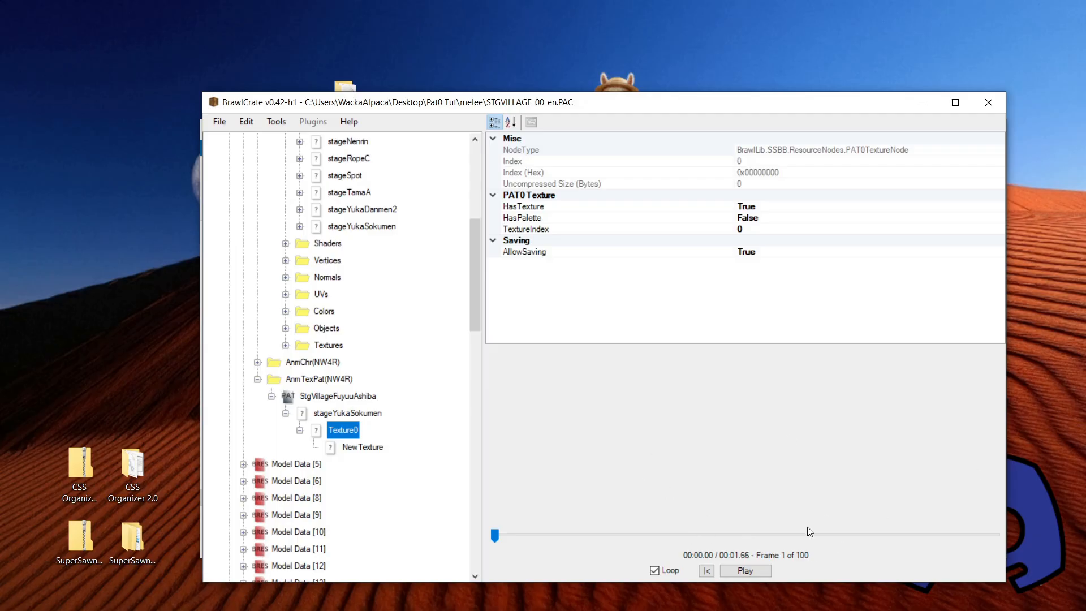
{"action": "left_click", "coordinate": [347, 448]}
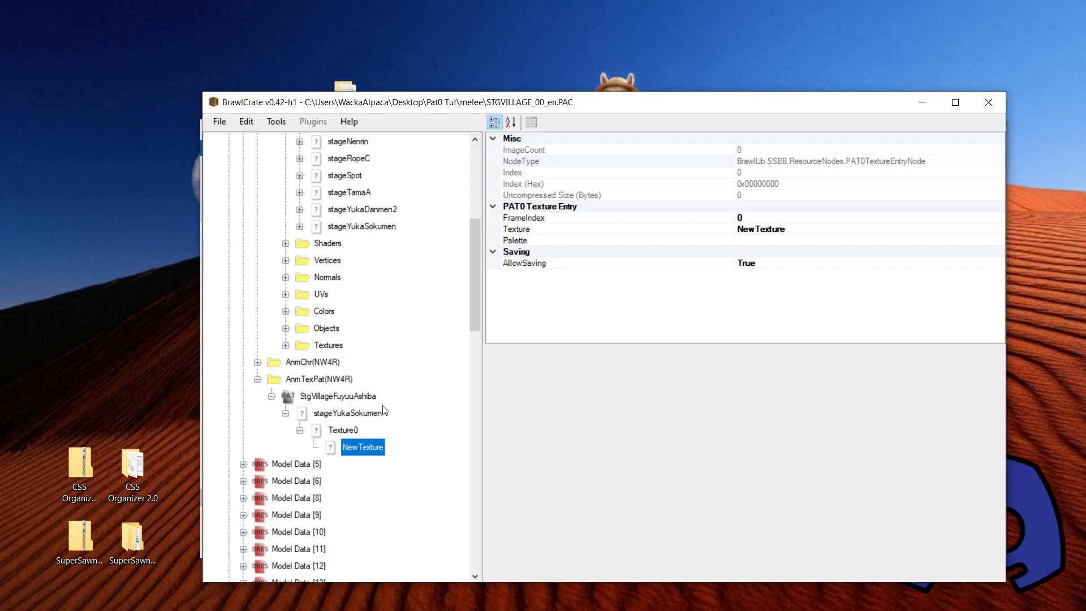
{"action": "left_click", "coordinate": [366, 228]}
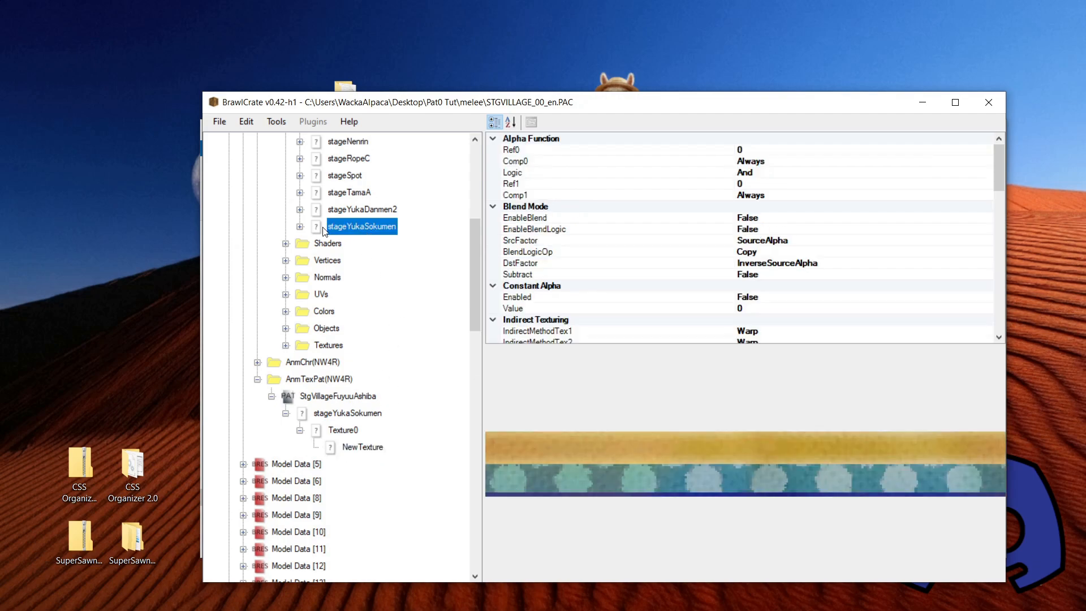
{"action": "left_click", "coordinate": [300, 227]}
{"action": "left_click", "coordinate": [385, 244]}
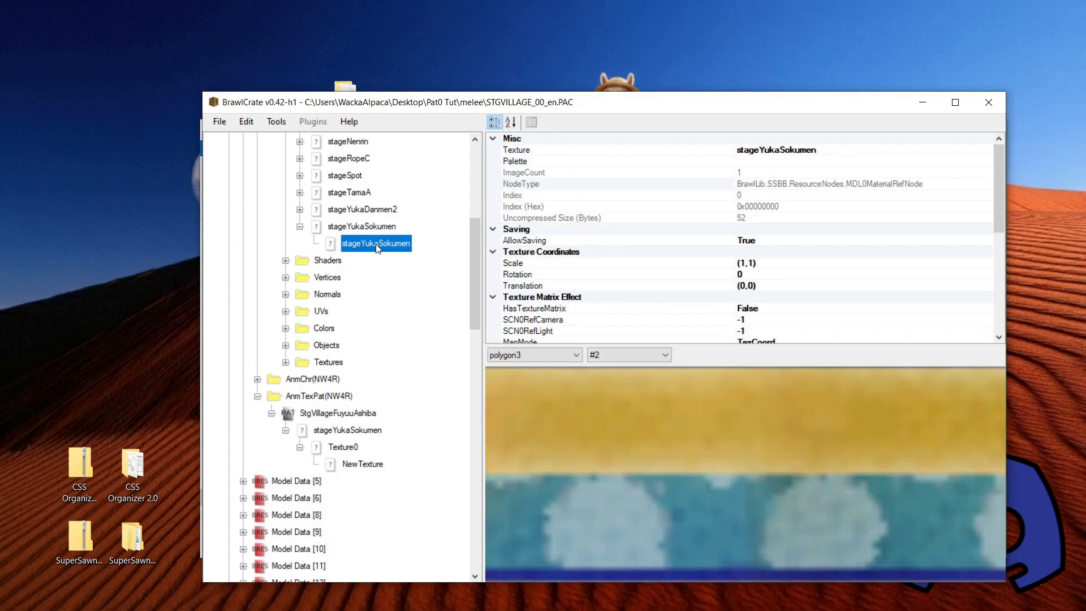
{"action": "right_click", "coordinate": [374, 247]}
{"action": "left_click", "coordinate": [412, 348]}
{"action": "key", "text": "ctrl+c"}
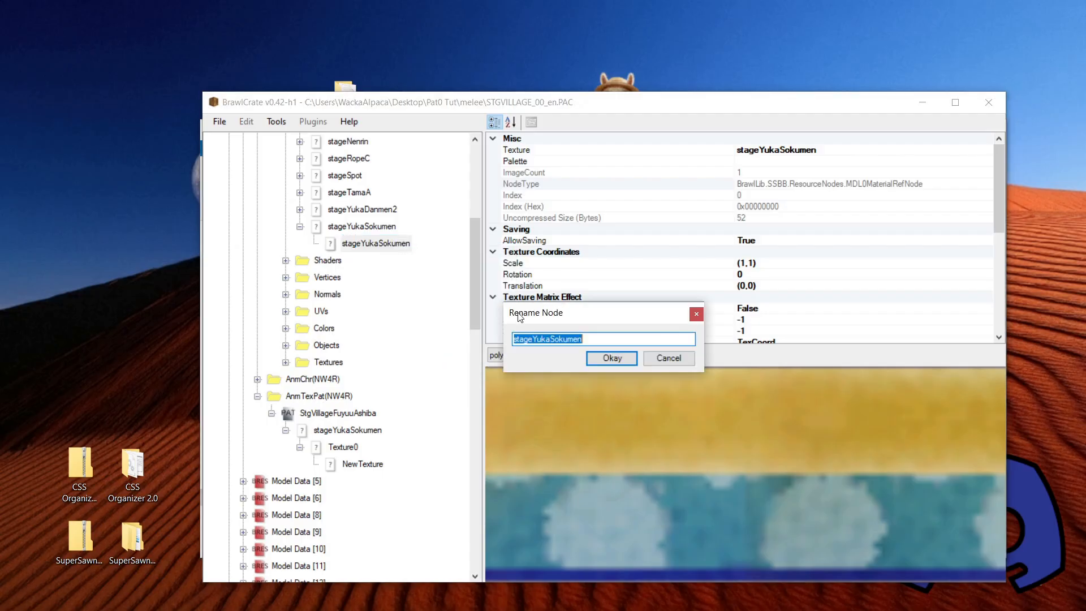
{"action": "left_click", "coordinate": [702, 316]}
{"action": "left_click", "coordinate": [299, 227]}
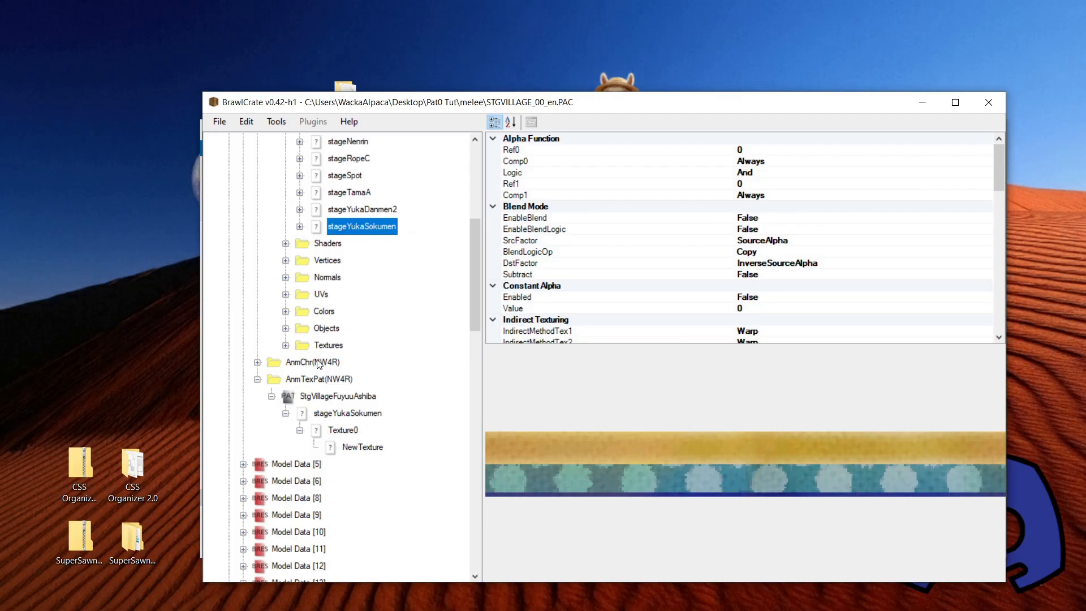
Rename the texture entry under Texture0 stageYukaSokumen, using the copied texture name, and check its preview.
{"action": "left_click", "coordinate": [363, 448]}
{"action": "right_click", "coordinate": [362, 447]}
{"action": "left_click", "coordinate": [433, 542]}
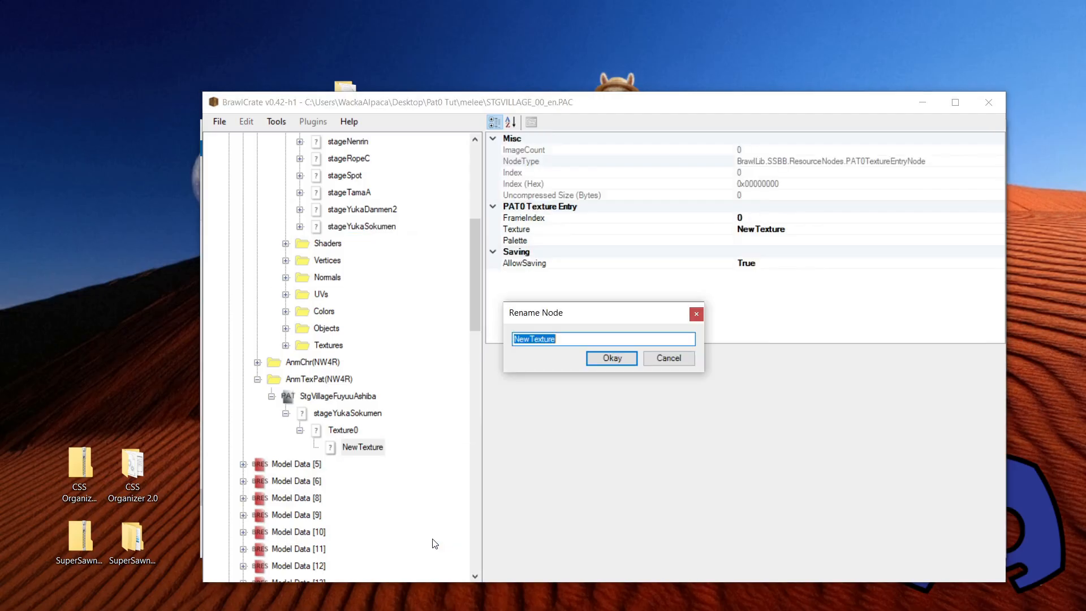
{"action": "key", "text": "ctrl+v"}
{"action": "left_click", "coordinate": [625, 363]}
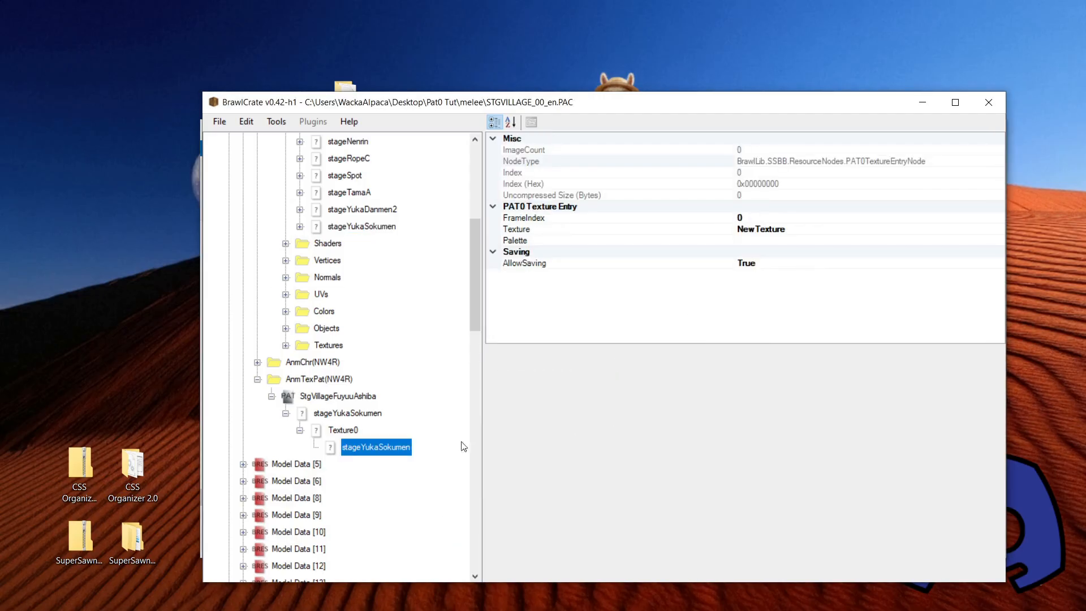
{"action": "left_click", "coordinate": [355, 433]}
{"action": "left_click", "coordinate": [359, 447]}
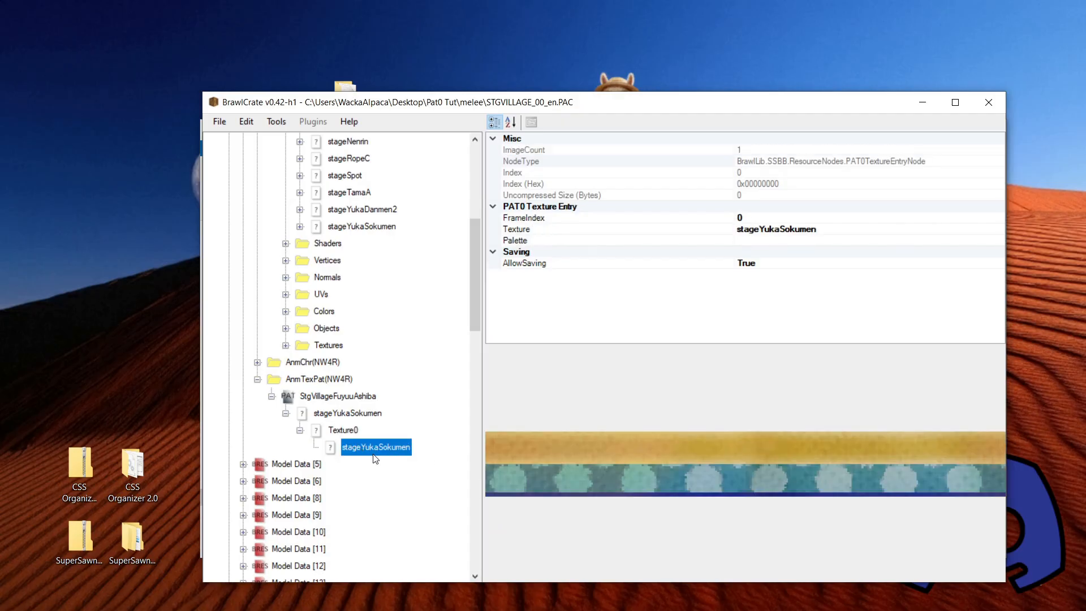
{"action": "left_click", "coordinate": [345, 432]}
{"action": "left_click", "coordinate": [355, 447]}
Add three new texture entries to Texture0 of the PAT animation's stageYukaSokumen entry.
{"action": "left_click", "coordinate": [344, 431]}
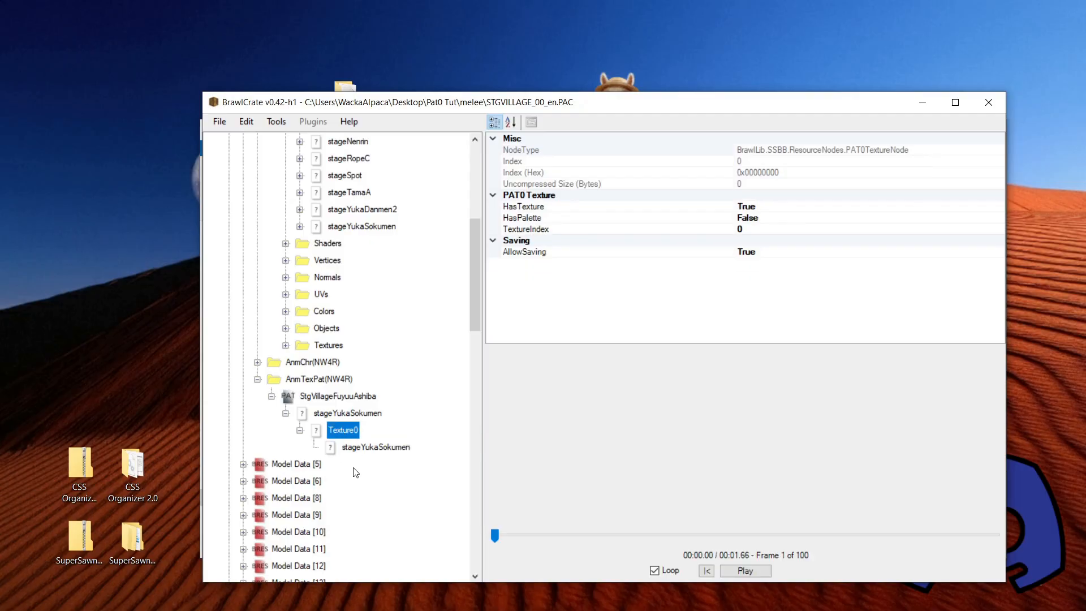
{"action": "right_click", "coordinate": [342, 431]}
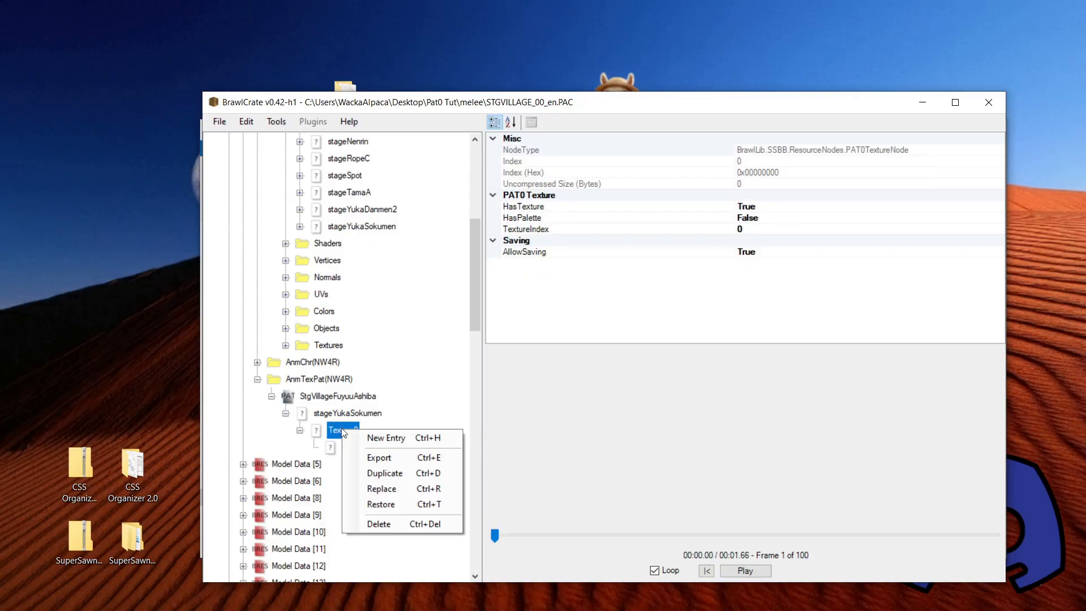
{"action": "left_click", "coordinate": [373, 439]}
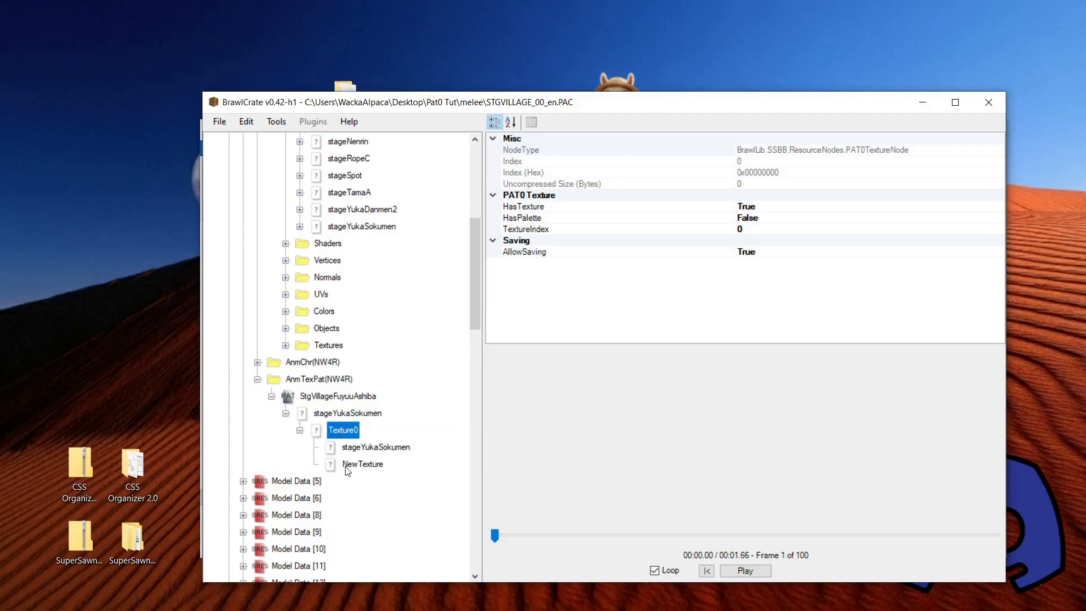
{"action": "left_click", "coordinate": [354, 465]}
{"action": "left_click", "coordinate": [344, 433]}
{"action": "right_click", "coordinate": [341, 433]}
{"action": "left_click", "coordinate": [369, 435]}
{"action": "right_click", "coordinate": [340, 434]}
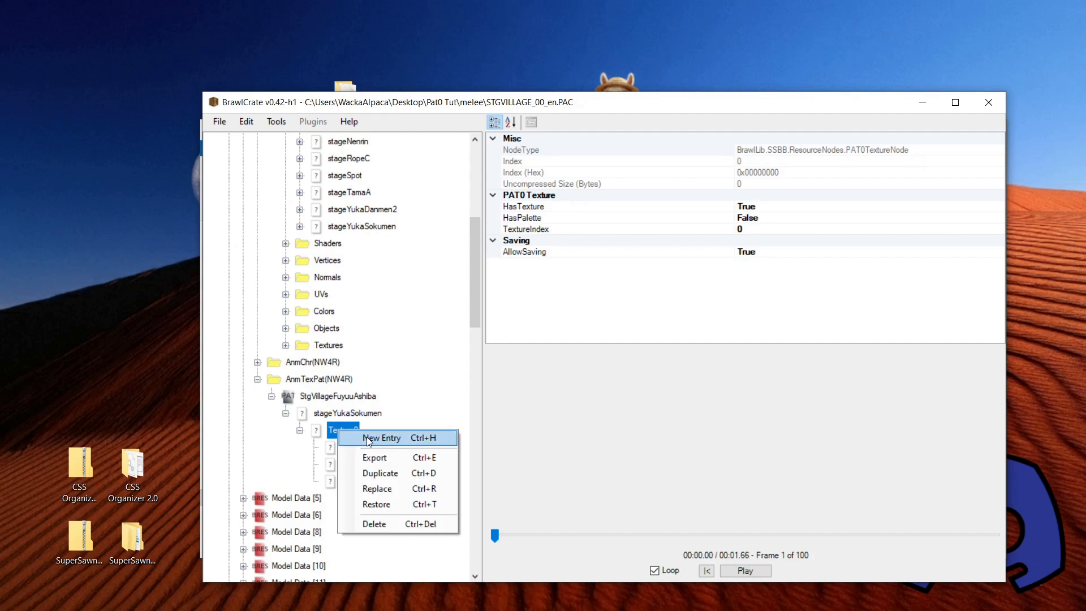
{"action": "left_click", "coordinate": [374, 439]}
{"action": "left_click", "coordinate": [366, 482]}
{"action": "left_click", "coordinate": [364, 498]}
Rename the first new texture entry under Texture0 stageYukaSokumen.02.
{"action": "left_click", "coordinate": [361, 464]}
{"action": "right_click", "coordinate": [362, 464]}
{"action": "left_click", "coordinate": [427, 558]}
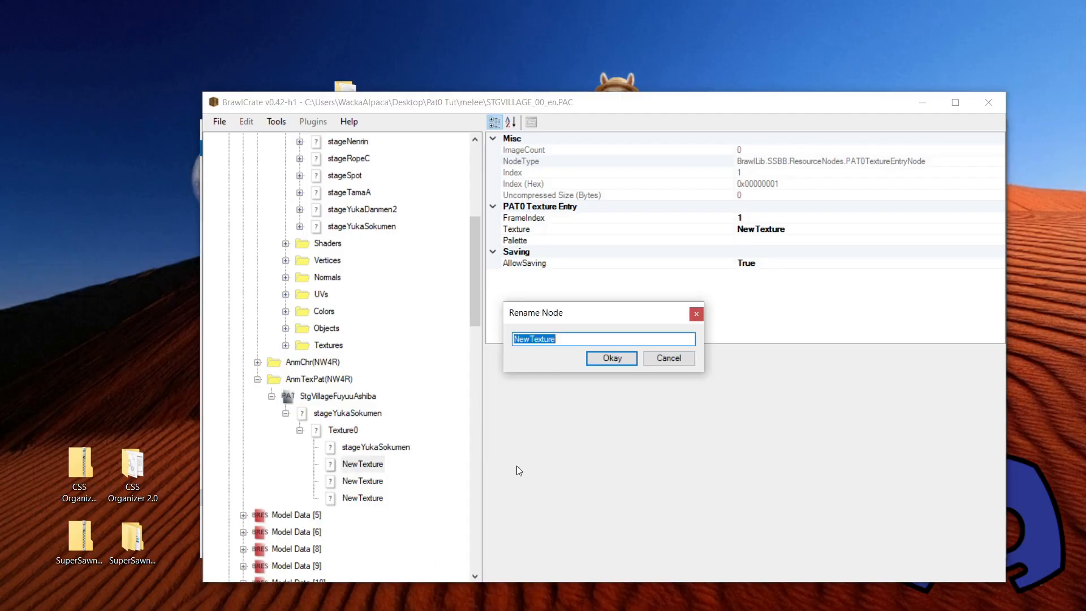
{"action": "type", "text": "stageYukaSokumen"}
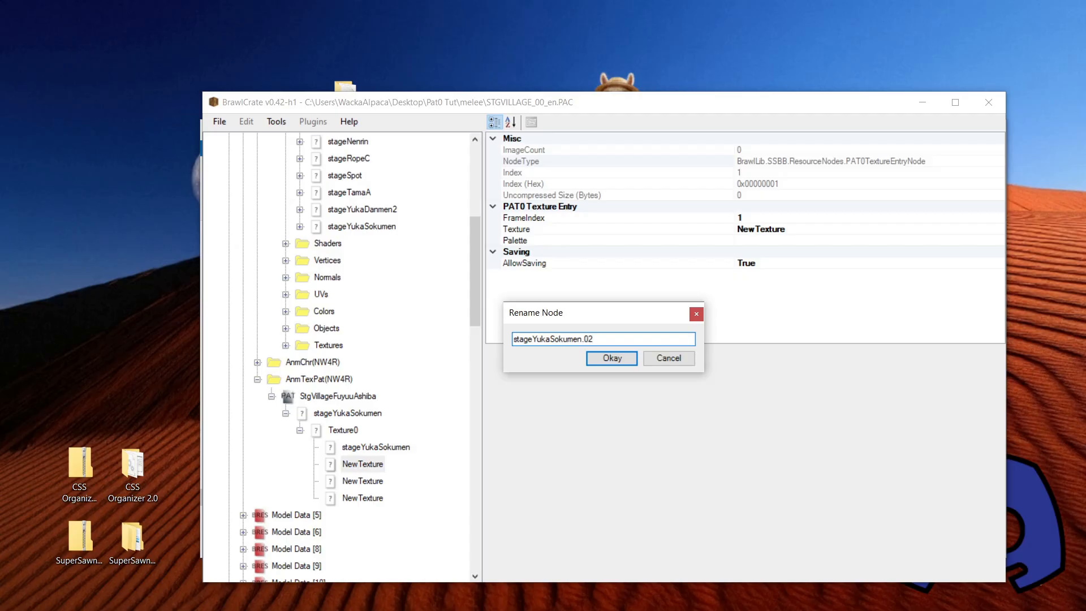
{"action": "left_click", "coordinate": [605, 359]}
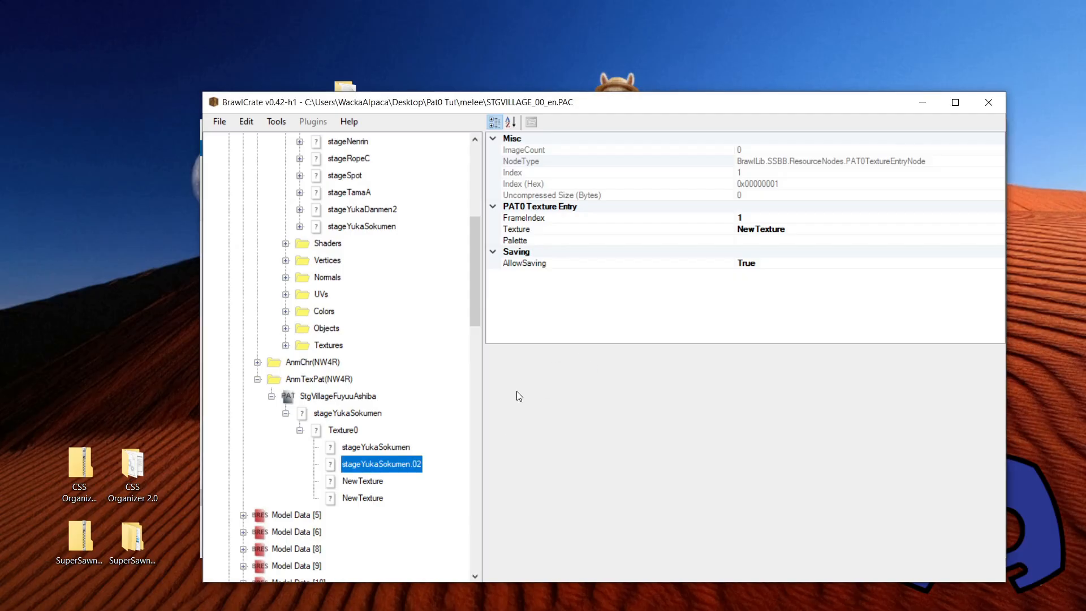
Rename the second new texture entry under Texture0 stageYukaSokumen.03.
{"action": "right_click", "coordinate": [378, 480]}
{"action": "left_click", "coordinate": [461, 567]}
{"action": "type", "text": "stageYukaSokumen"}
{"action": "type", "text": ".03"}
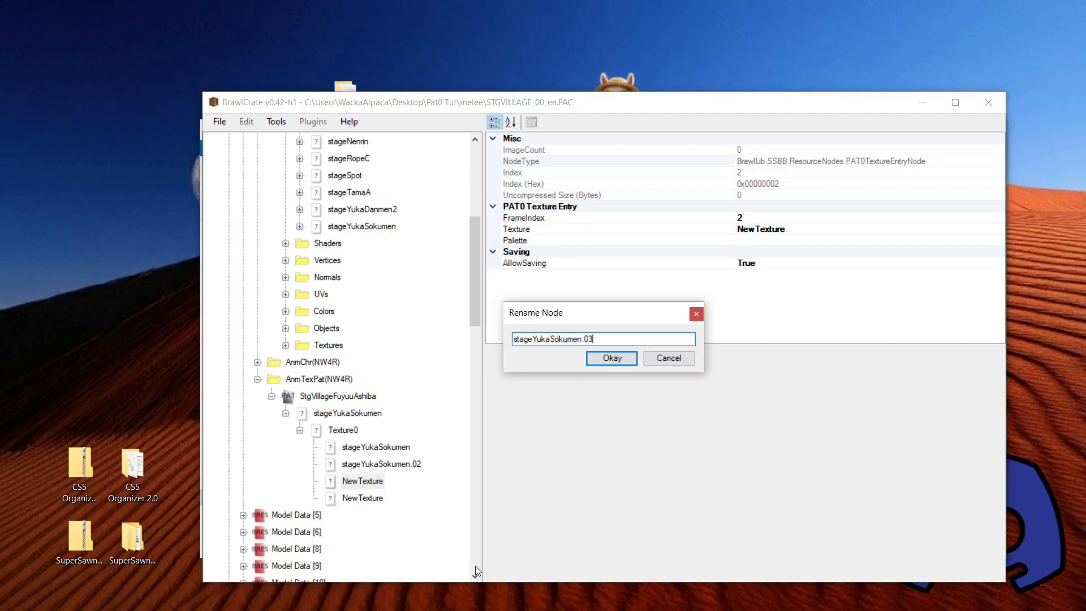
{"action": "left_click", "coordinate": [617, 356]}
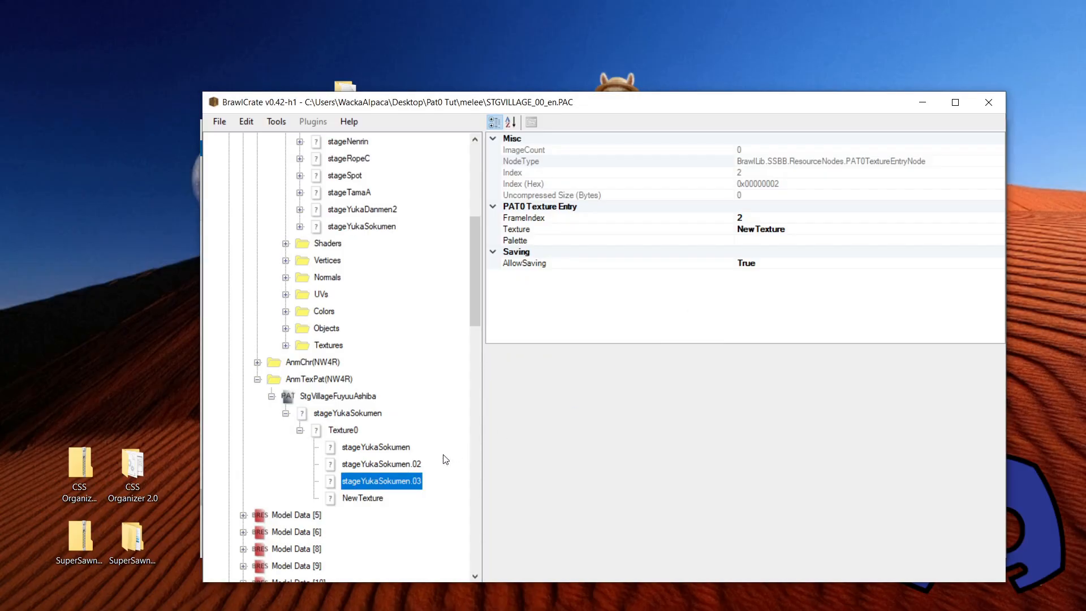
Rename the last new texture entry under Texture0 stageYukaSokumen.04.
{"action": "right_click", "coordinate": [381, 497]}
{"action": "left_click", "coordinate": [433, 579]}
{"action": "type", "text": "stageYukaSokumen"}
{"action": "type", "text": ".04"}
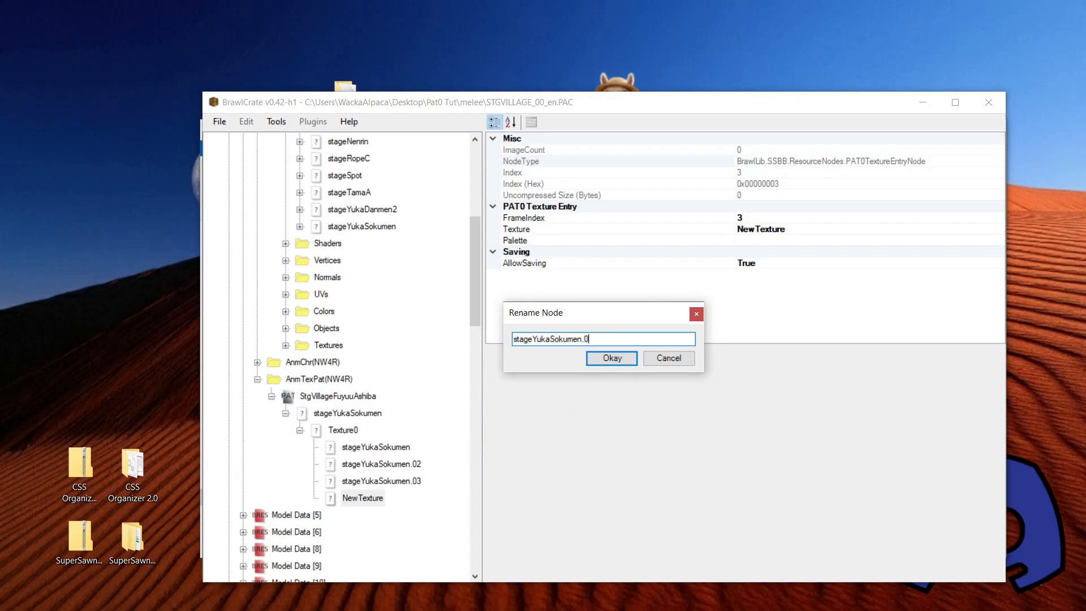
{"action": "left_click", "coordinate": [603, 358]}
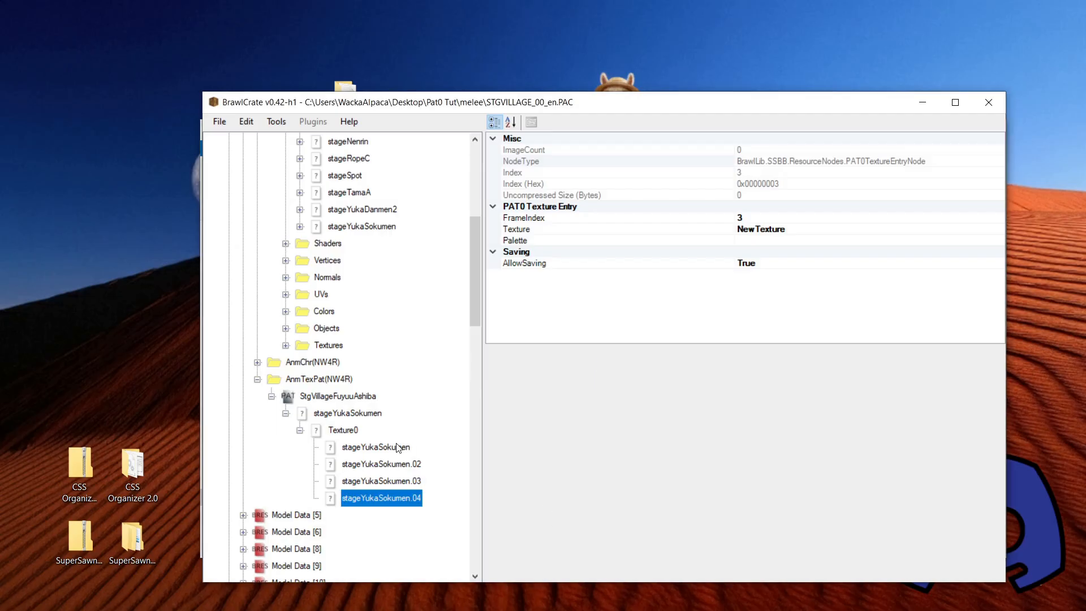
Examine the image previews of the four texture entries under Texture0 to check that each name resolves to its texture.
{"action": "left_click", "coordinate": [376, 447]}
{"action": "left_click", "coordinate": [378, 464]}
{"action": "left_click", "coordinate": [378, 481]}
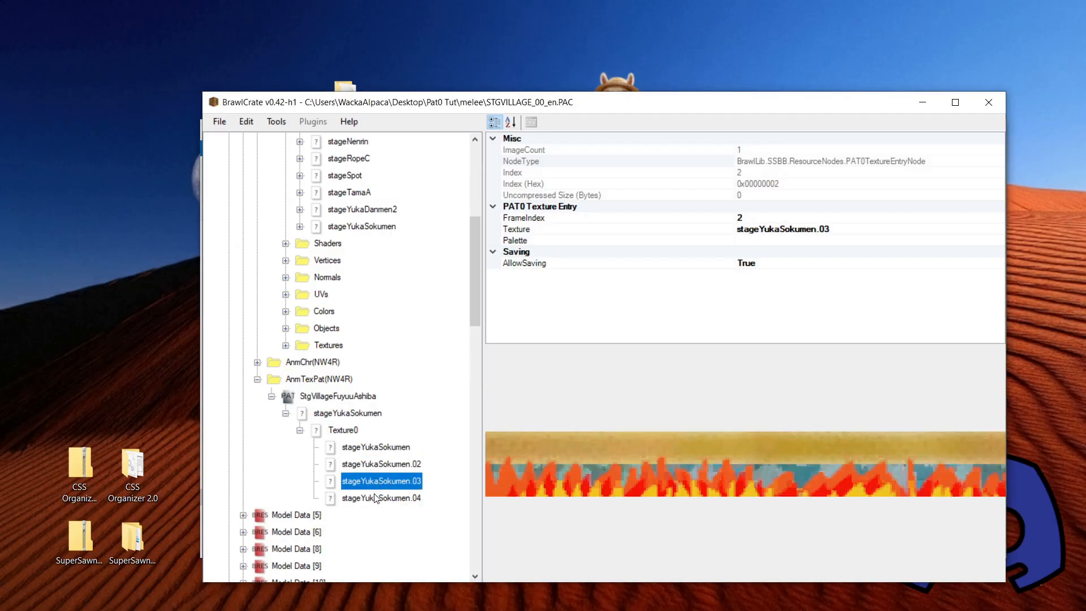
{"action": "left_click", "coordinate": [376, 497]}
{"action": "left_click", "coordinate": [378, 481]}
{"action": "left_click", "coordinate": [378, 464]}
{"action": "left_click", "coordinate": [379, 448]}
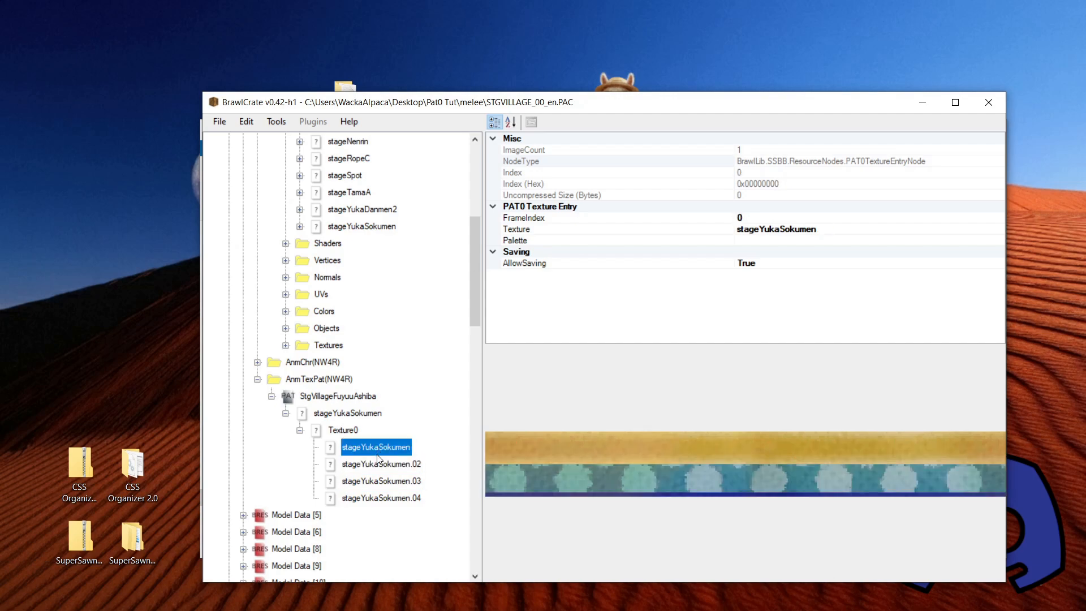
{"action": "left_click", "coordinate": [379, 482]}
{"action": "left_click", "coordinate": [378, 448]}
{"action": "left_click", "coordinate": [362, 465]}
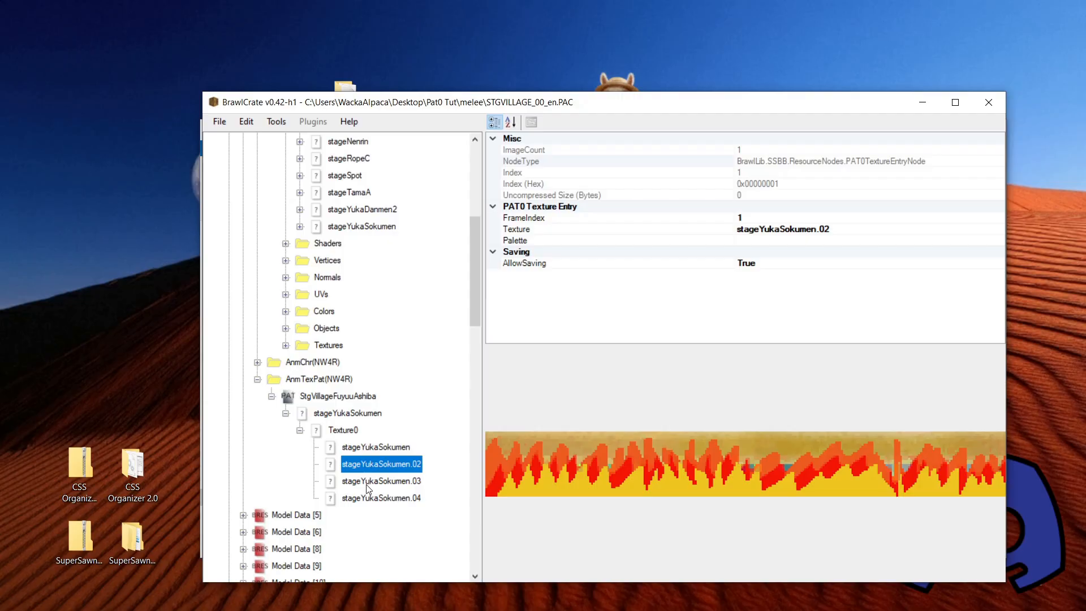
Check the PAT animation's frame count and set the frame index of the stageYukaSokumen.02 texture entry to 33.
{"action": "left_click", "coordinate": [391, 447]}
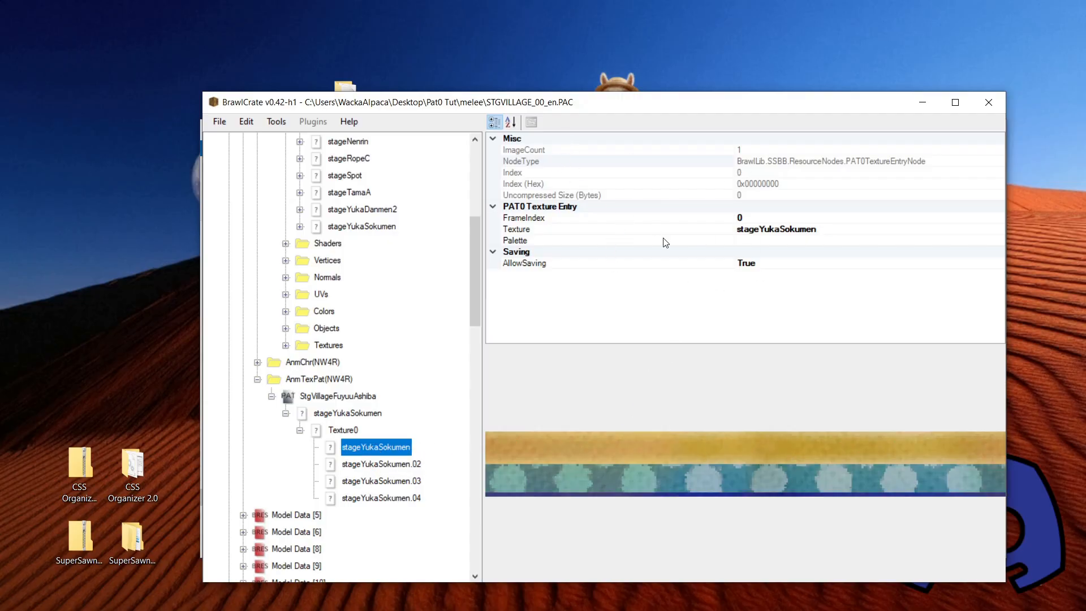
{"action": "left_click", "coordinate": [536, 219]}
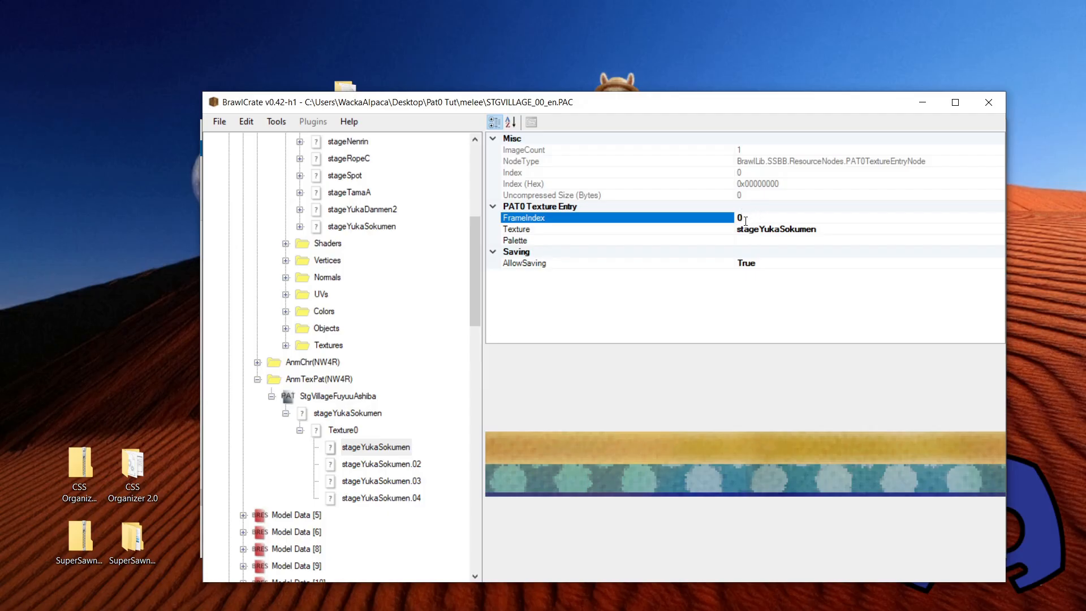
{"action": "left_click", "coordinate": [373, 465]}
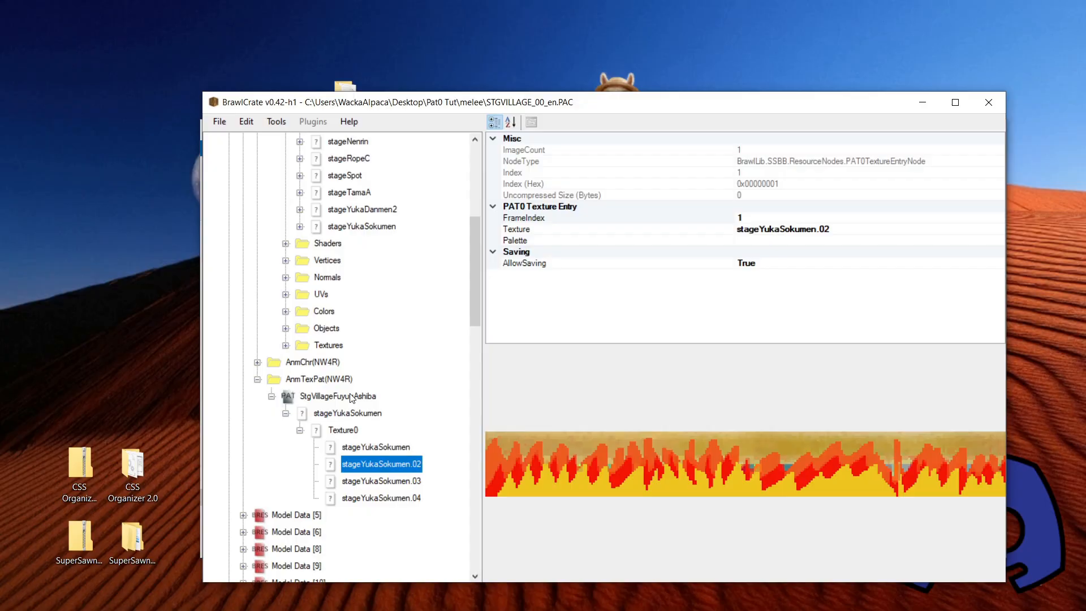
{"action": "left_click", "coordinate": [349, 413]}
{"action": "left_click", "coordinate": [342, 396]}
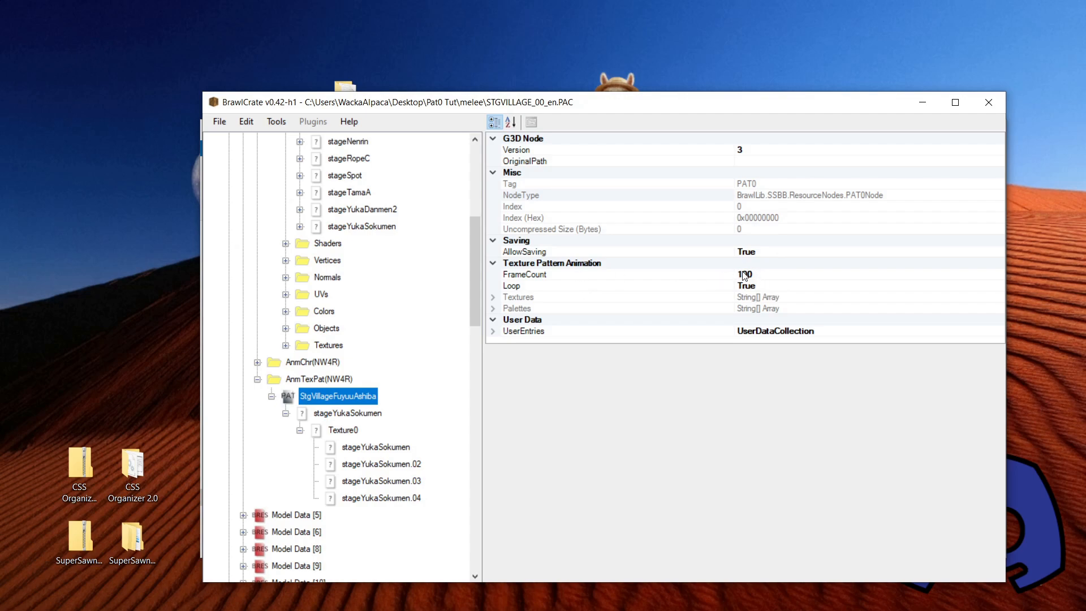
{"action": "left_click", "coordinate": [405, 464]}
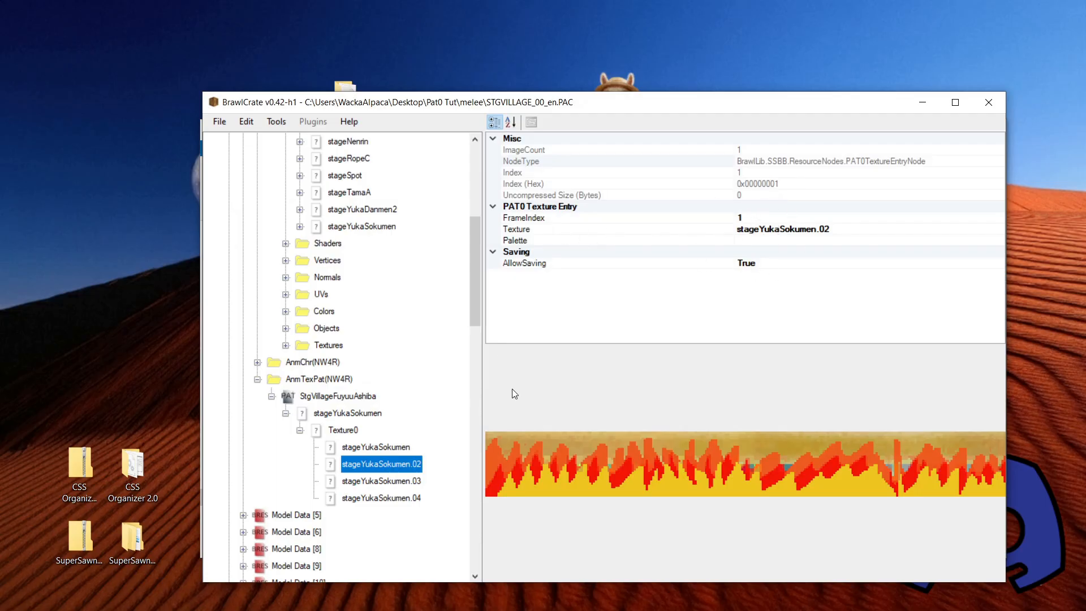
{"action": "left_click", "coordinate": [756, 218]}
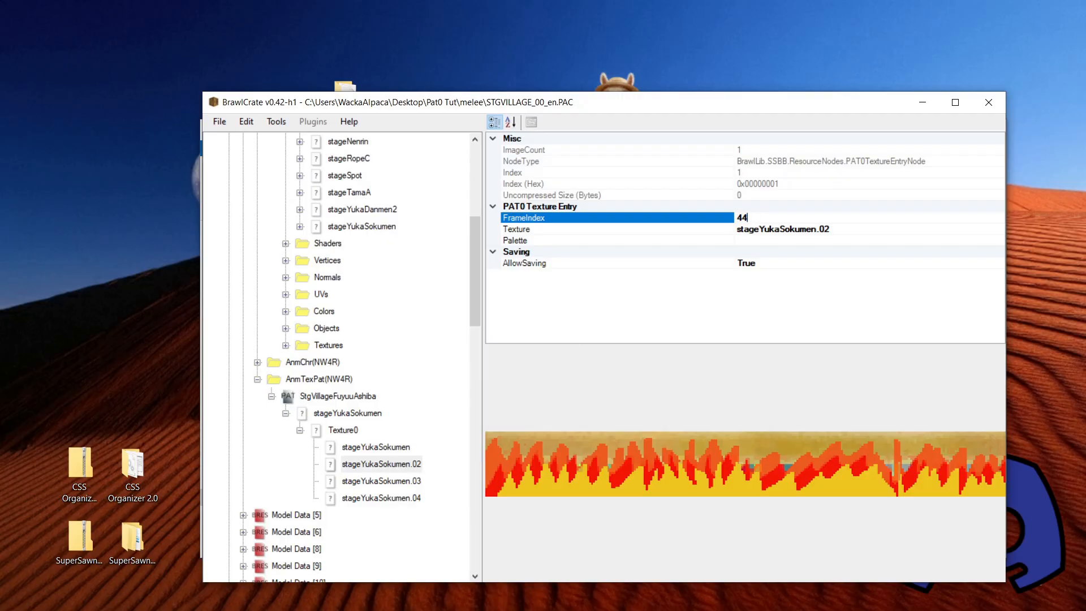
{"action": "type", "text": "33"}
{"action": "key", "text": "Return"}
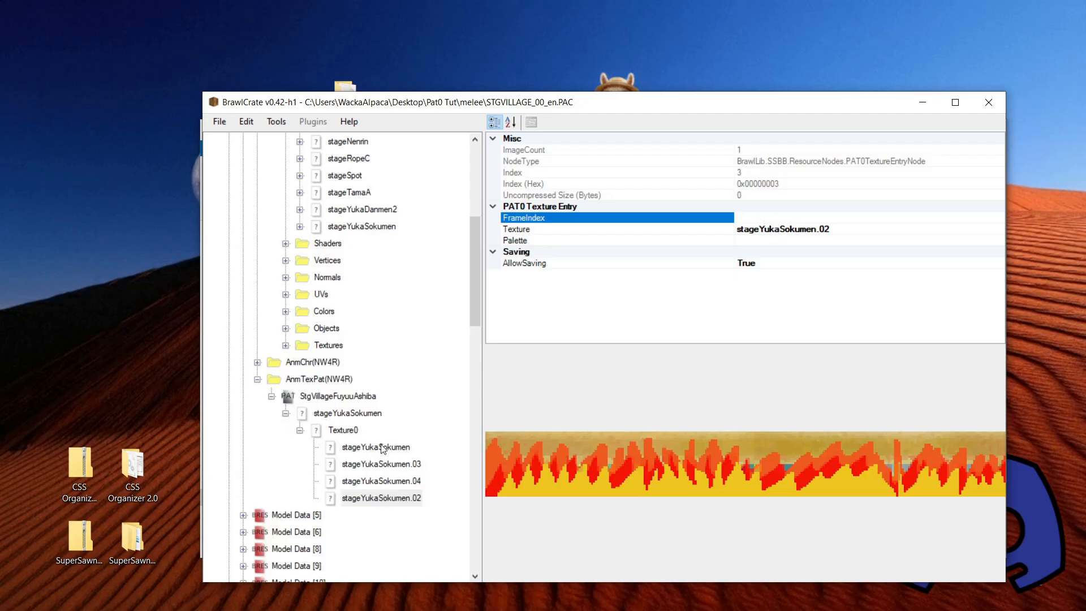
{"action": "left_click", "coordinate": [382, 447]}
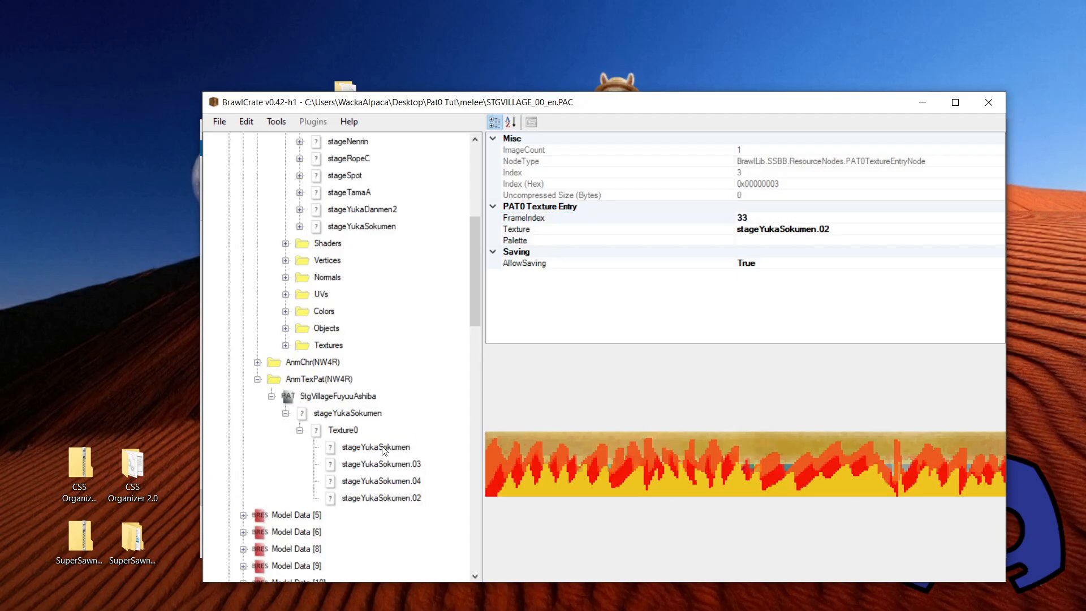
{"action": "left_click", "coordinate": [391, 500]}
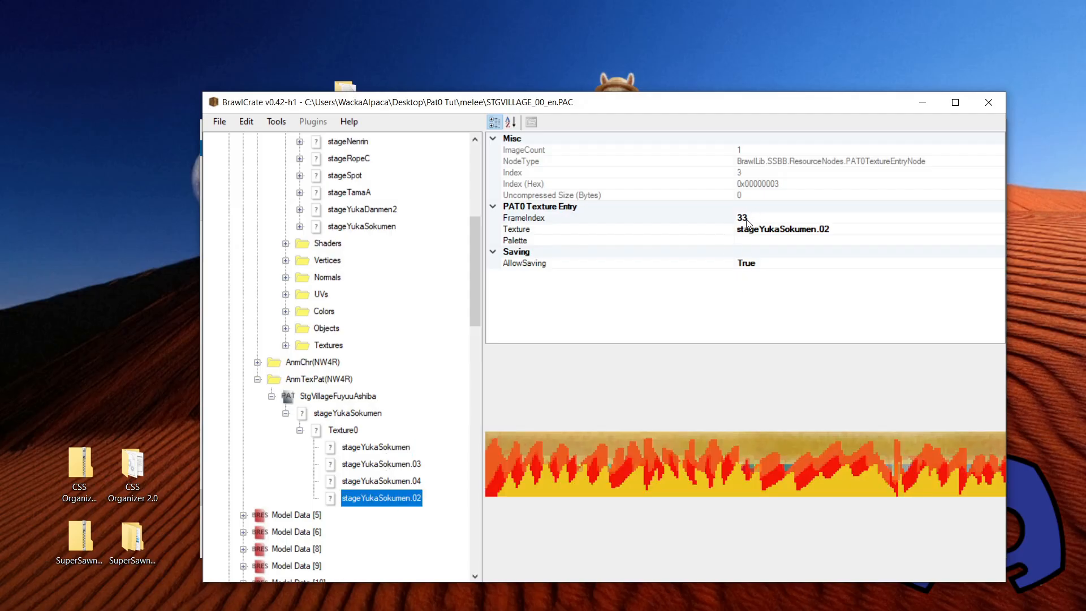
Raise the frame index of the stageYukaSokumen.03 texture entry so it follows stageYukaSokumen.02 in the sequence.
{"action": "left_click", "coordinate": [394, 465]}
{"action": "left_click", "coordinate": [752, 217]}
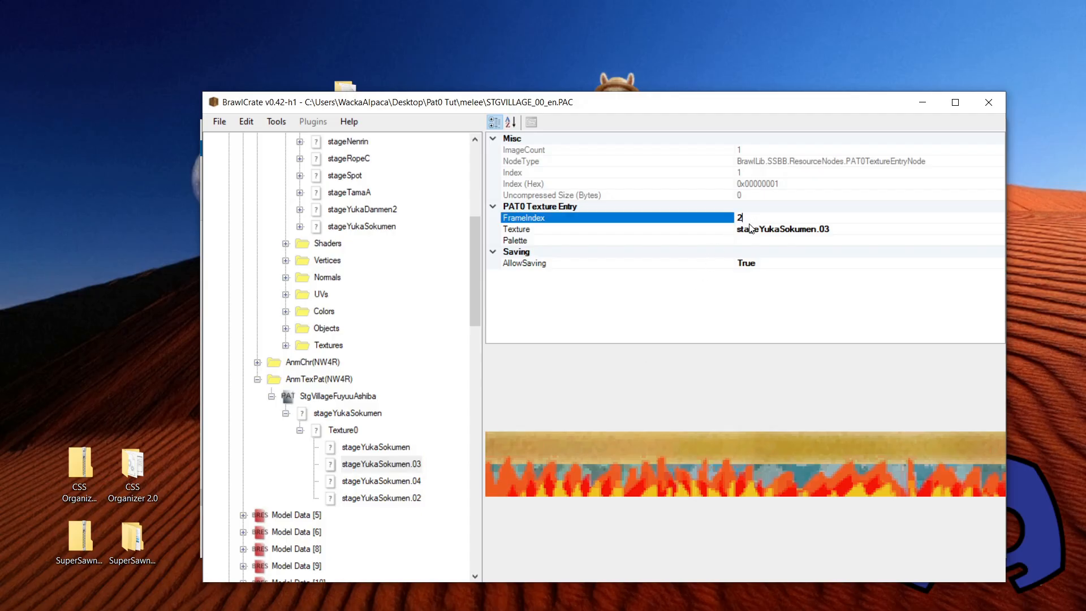
{"action": "type", "text": "660"}
{"action": "key", "text": "Return"}
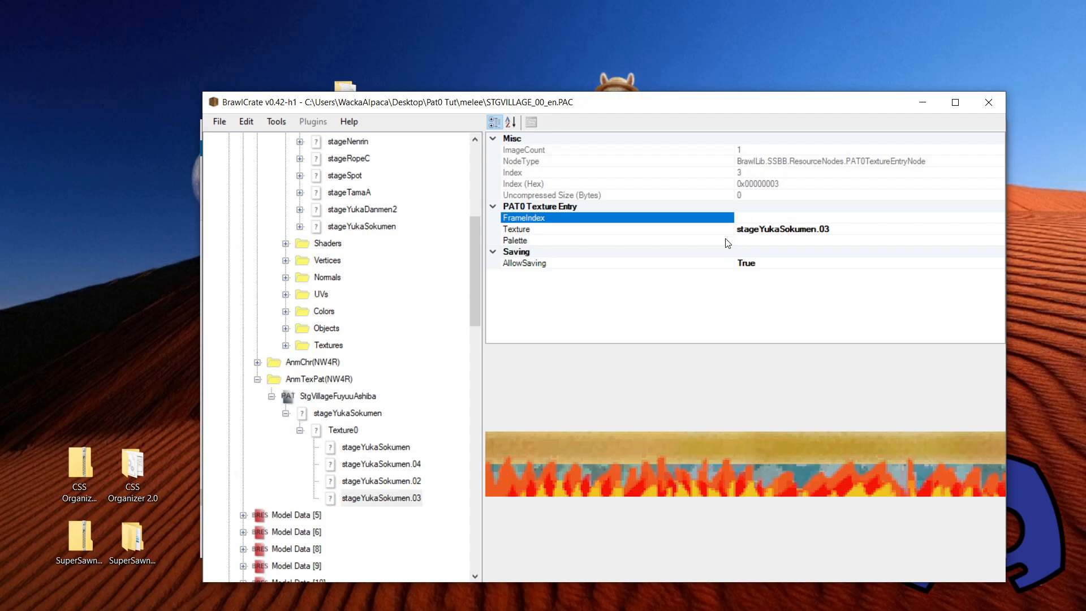
Set the frame index of the stageYukaSokumen.04 texture entry to 80.
{"action": "left_click", "coordinate": [405, 485]}
{"action": "left_click", "coordinate": [396, 464]}
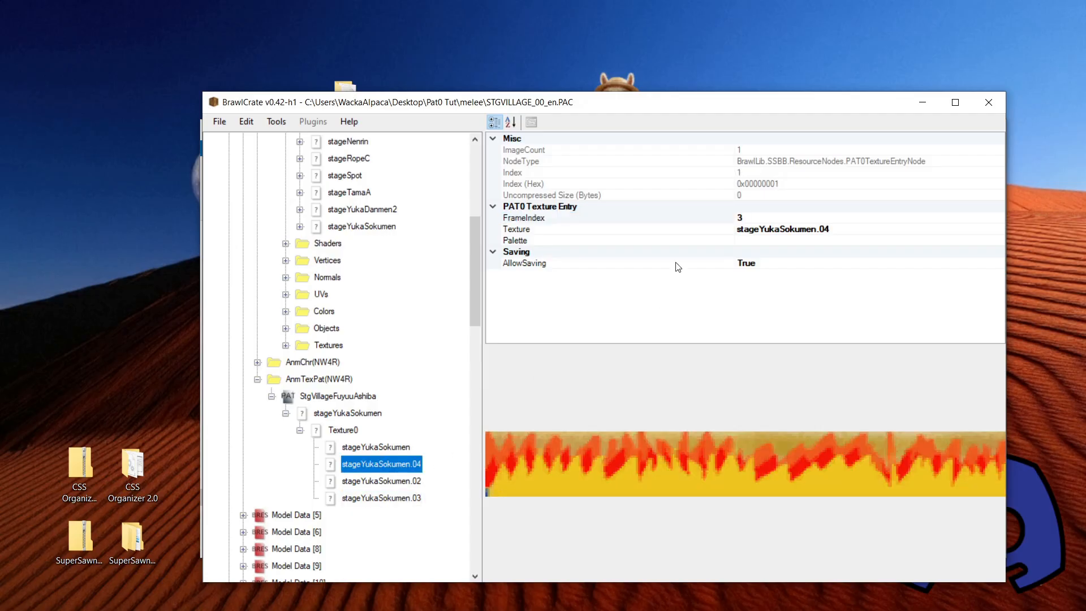
{"action": "left_click", "coordinate": [748, 218]}
{"action": "key", "text": "BackSpace"}
{"action": "type", "text": "8"}
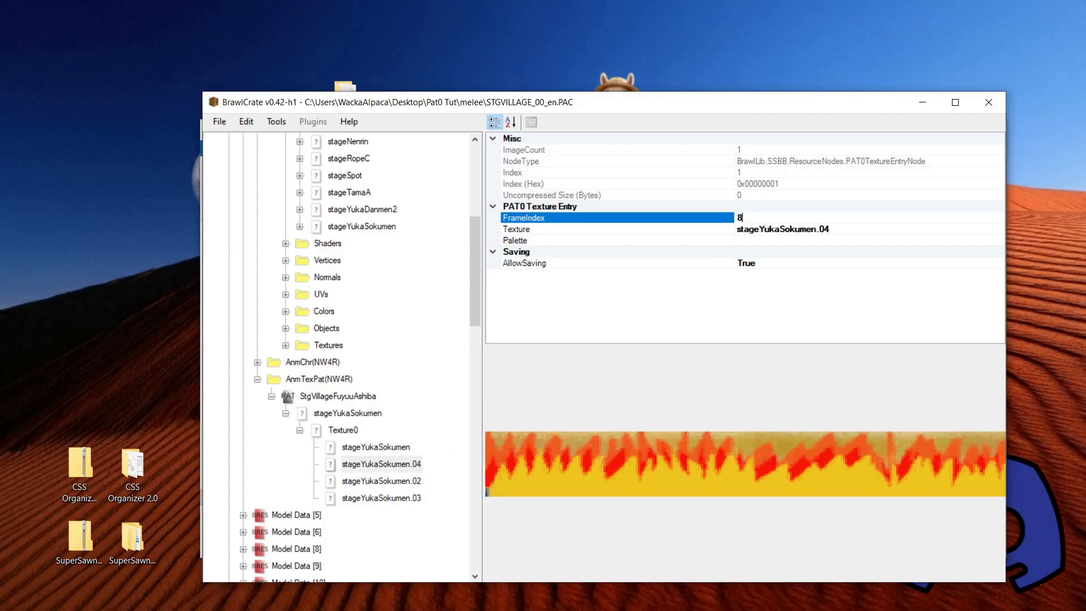
{"action": "type", "text": "0"}
{"action": "key", "text": "Return"}
Set the frame index of the stageYukaSokumen.02 texture entry to 25.
{"action": "left_click", "coordinate": [380, 481]}
{"action": "left_click", "coordinate": [381, 464]}
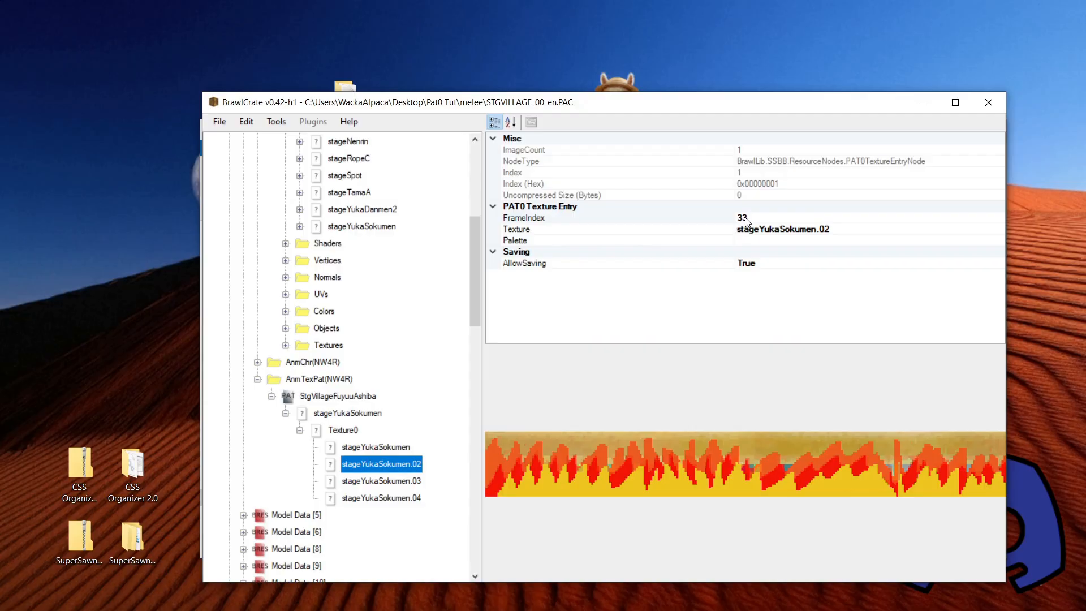
{"action": "left_click", "coordinate": [746, 218]}
{"action": "key", "text": "BackSpace"}
{"action": "key", "text": "BackSpace"}
{"action": "type", "text": "25"}
Set the frame index of the stageYukaSokumen.03 texture entry to 50.
{"action": "left_click", "coordinate": [419, 482]}
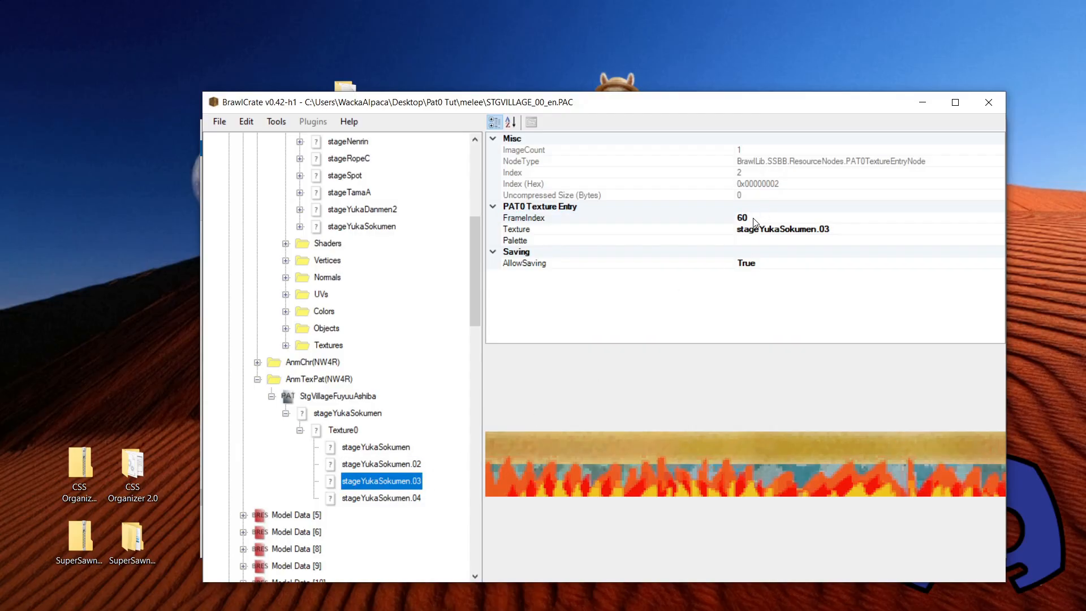
{"action": "left_click", "coordinate": [755, 220]}
{"action": "type", "text": "5"}
{"action": "key", "text": "BackSpace"}
{"action": "key", "text": "BackSpace"}
{"action": "key", "text": "BackSpace"}
{"action": "type", "text": "50"}
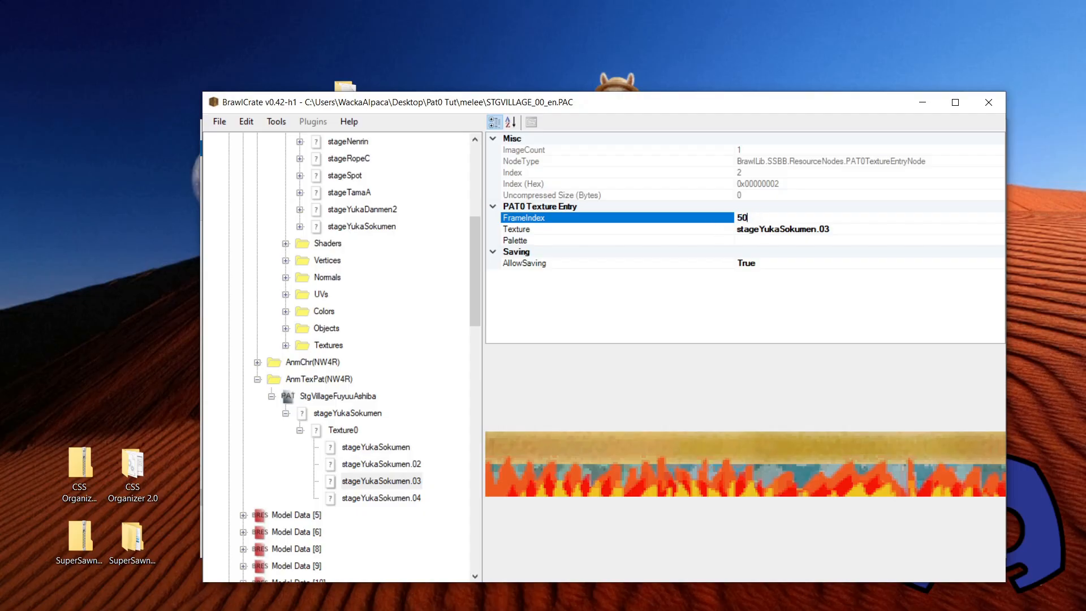
Set the frame index of the stageYukaSokumen.04 texture entry to 75.
{"action": "left_click", "coordinate": [413, 501]}
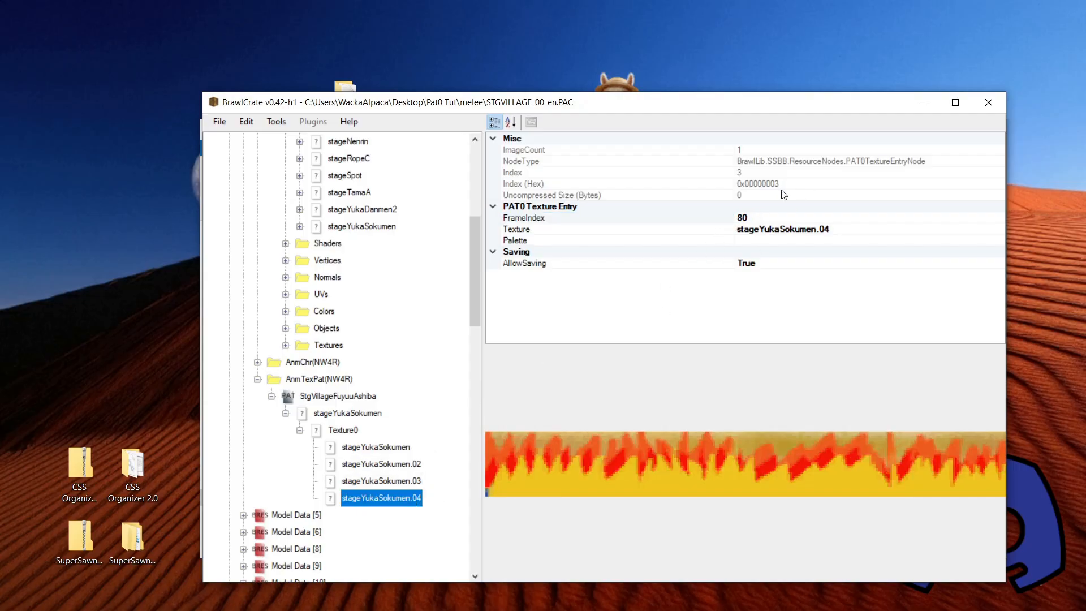
{"action": "left_click", "coordinate": [757, 218]}
{"action": "key", "text": "BackSpace"}
{"action": "key", "text": "BackSpace"}
{"action": "type", "text": "75"}
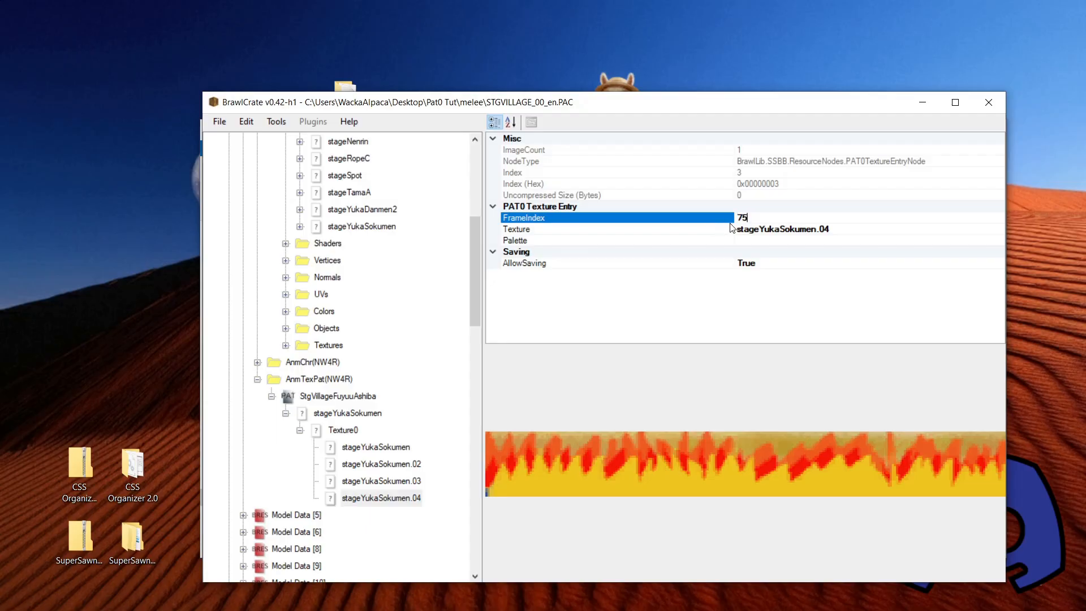
Play the looping Texture0 preview to check the spacing of the texture changes, and stop it.
{"action": "left_click", "coordinate": [387, 482]}
{"action": "left_click", "coordinate": [390, 447]}
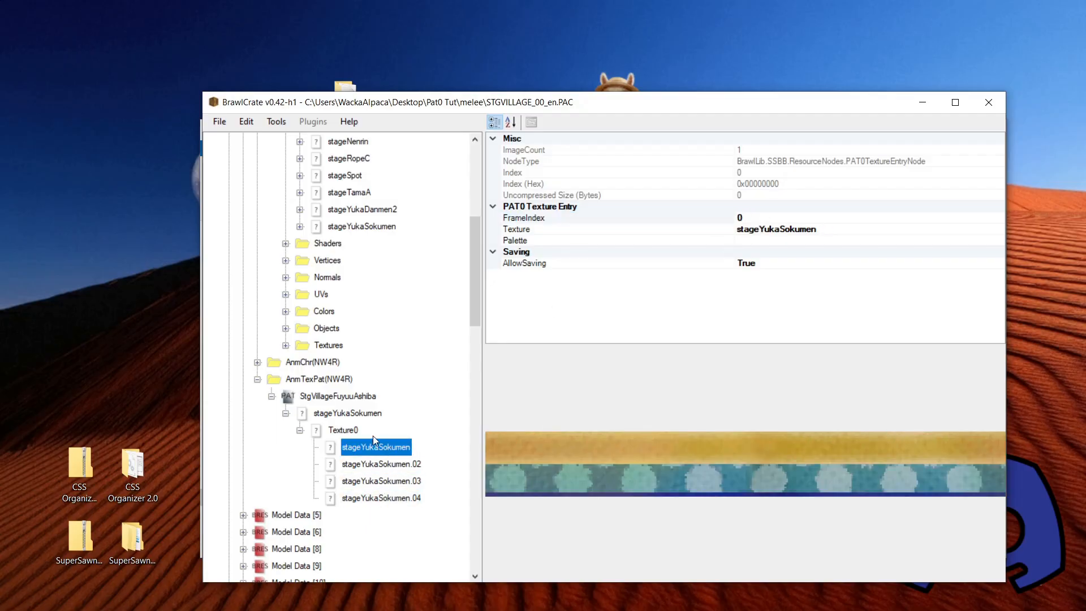
{"action": "left_click", "coordinate": [340, 431]}
{"action": "left_click", "coordinate": [732, 571]}
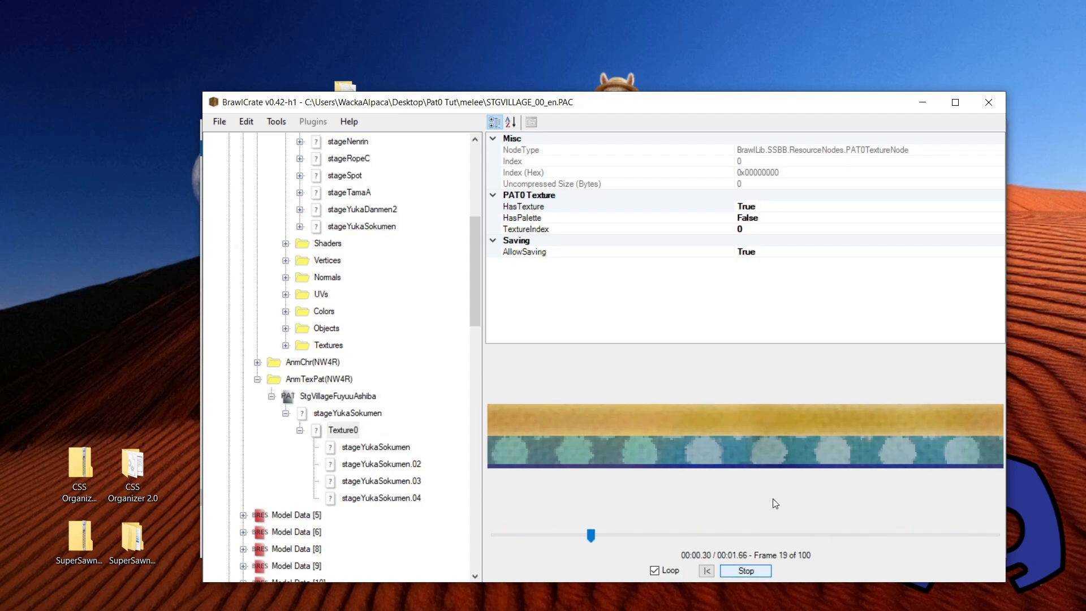
{"action": "left_click", "coordinate": [765, 570]}
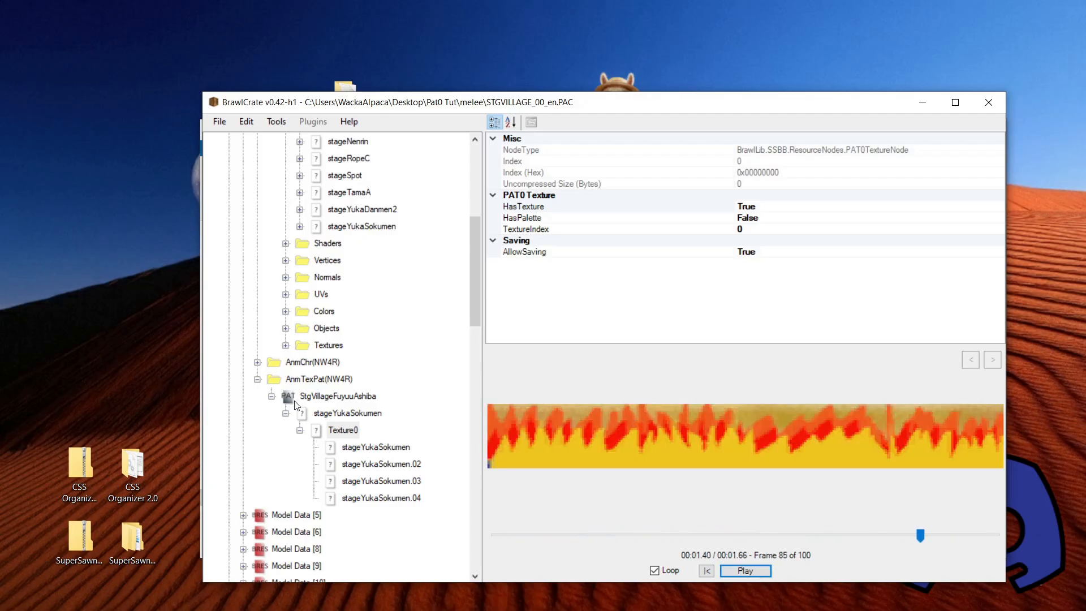
Go back to Model Data [4] and collapse its StgVillageFuyuuAshiba model and 3DModels folder.
{"action": "scroll", "coordinate": [339, 378], "scroll_direction": "up", "scroll_amount": 1}
{"action": "scroll", "coordinate": [334, 357], "scroll_direction": "down", "scroll_amount": 1}
{"action": "scroll", "coordinate": [334, 356], "scroll_direction": "down", "scroll_amount": 4}
{"action": "scroll", "coordinate": [363, 305], "scroll_direction": "up", "scroll_amount": 2}
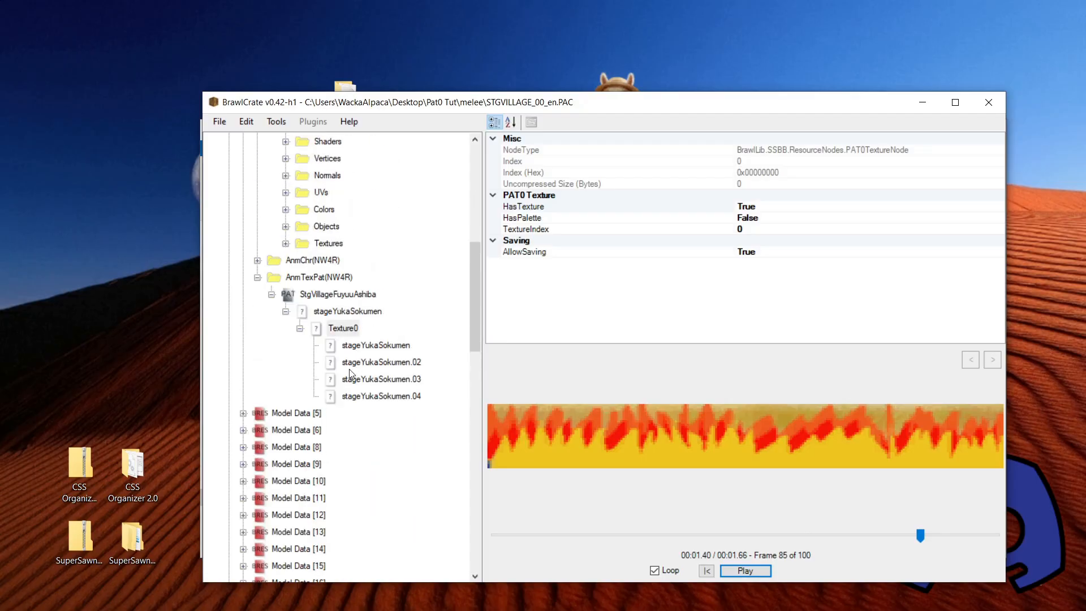
{"action": "left_click", "coordinate": [320, 293]}
{"action": "left_click", "coordinate": [294, 279]}
{"action": "scroll", "coordinate": [271, 284], "scroll_direction": "up", "scroll_amount": 7}
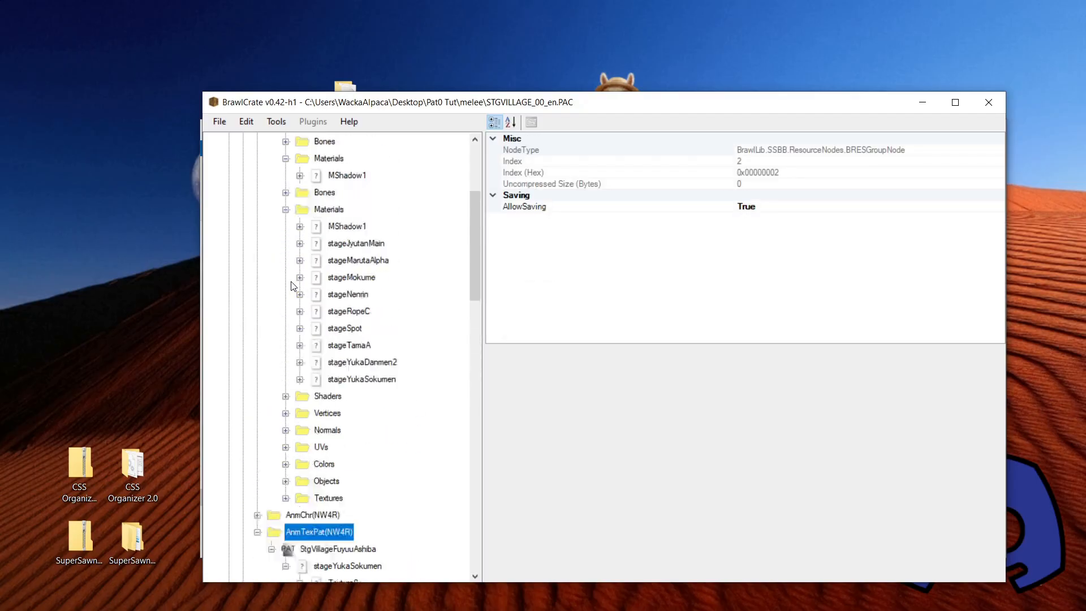
{"action": "left_click", "coordinate": [308, 231]}
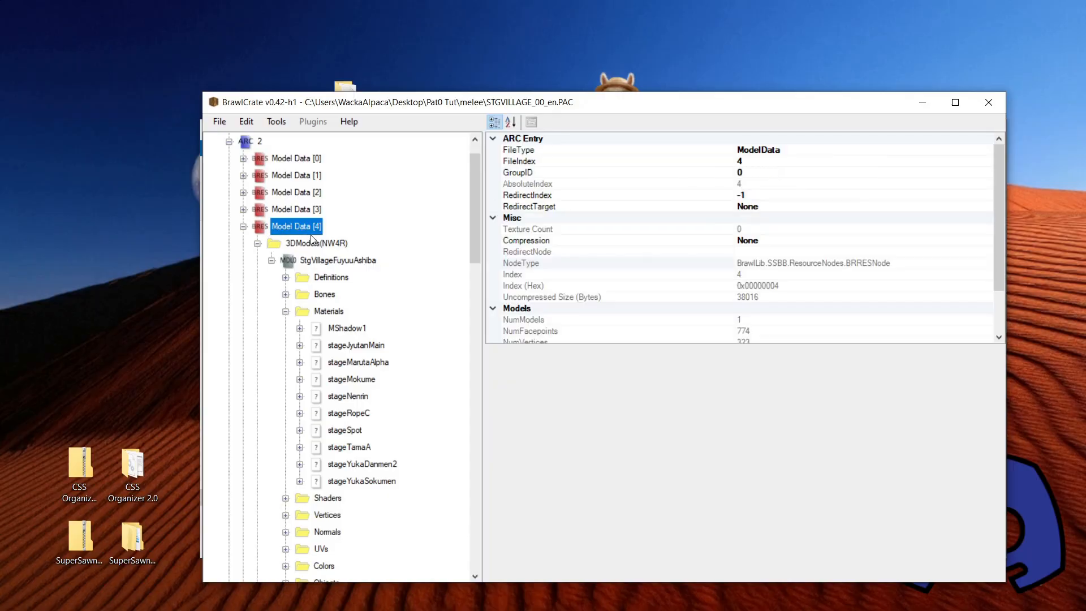
{"action": "left_click", "coordinate": [271, 260]}
{"action": "left_click", "coordinate": [257, 243]}
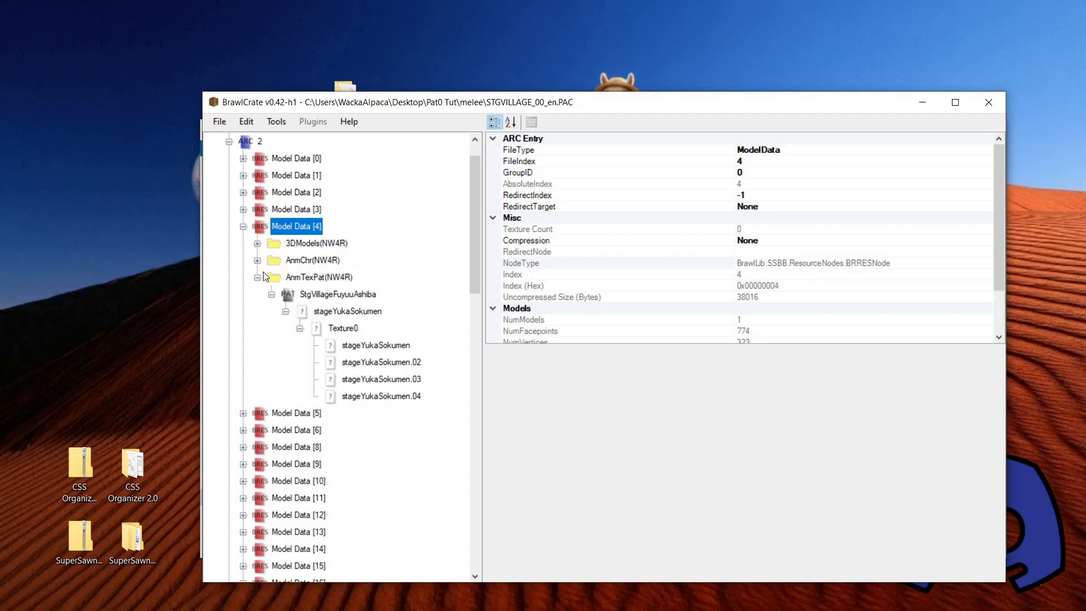
Inspect the contents of the AnmChr and AnmTexPat folders in Model Data [4].
{"action": "left_click", "coordinate": [257, 277]}
{"action": "left_click", "coordinate": [313, 262]}
{"action": "left_click", "coordinate": [257, 261]}
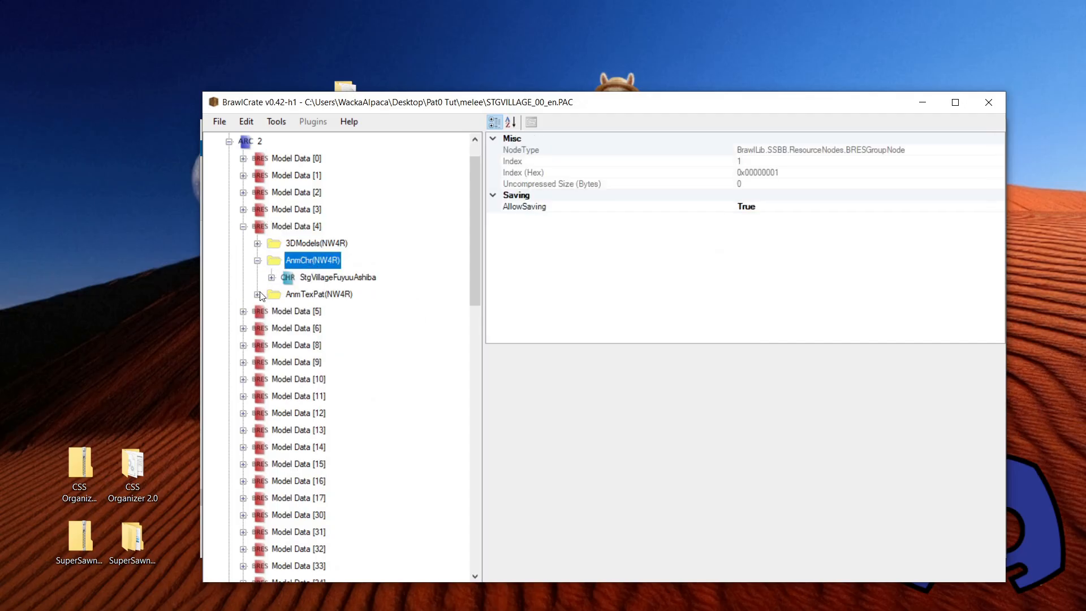
{"action": "left_click", "coordinate": [327, 278]}
{"action": "left_click", "coordinate": [257, 260]}
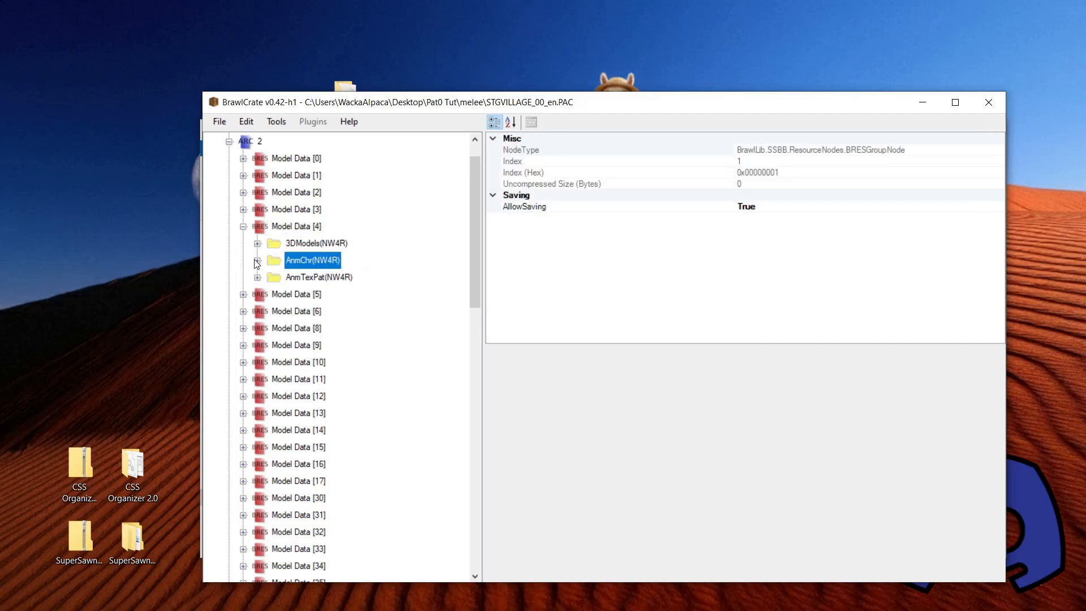
{"action": "left_click", "coordinate": [258, 277]}
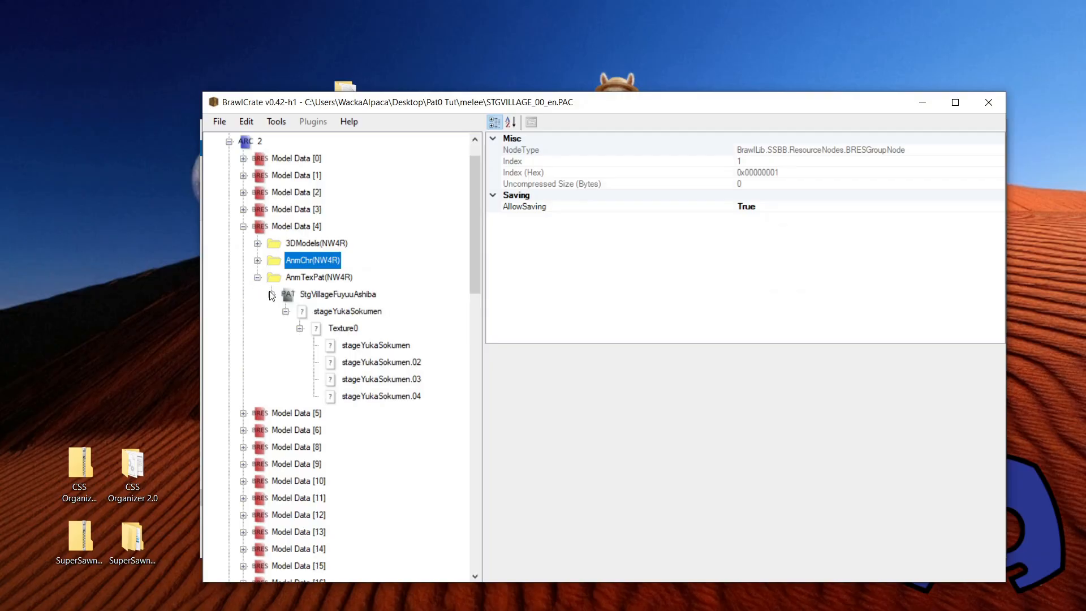
{"action": "left_click", "coordinate": [258, 260]}
Show the animation types that can be newly added to Model Data [4], and close the list without adding one.
{"action": "right_click", "coordinate": [293, 228]}
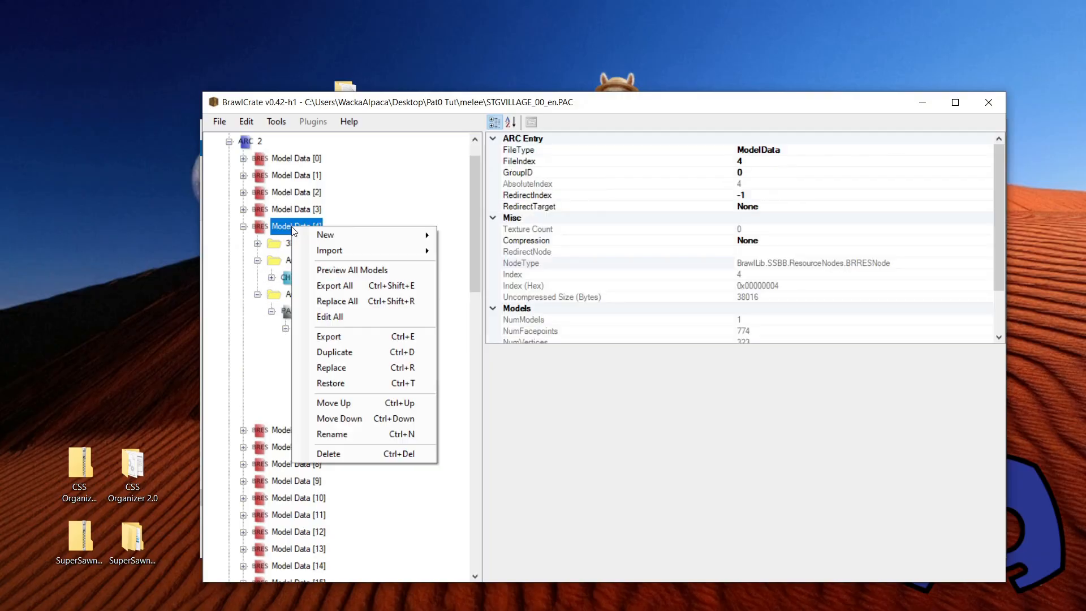
{"action": "mouse_move", "coordinate": [352, 234]}
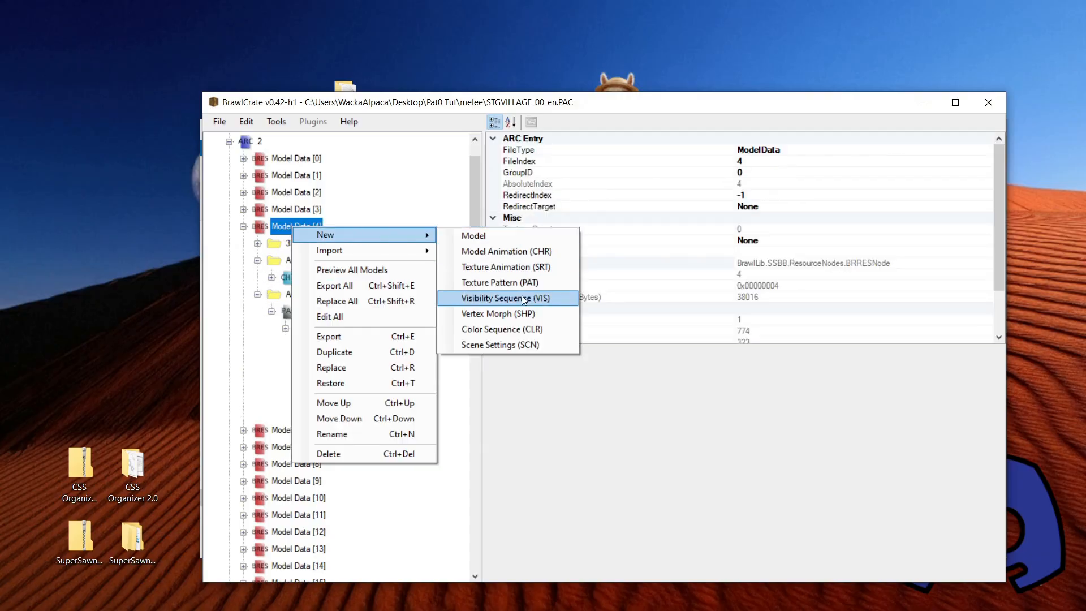
{"action": "left_click", "coordinate": [274, 232]}
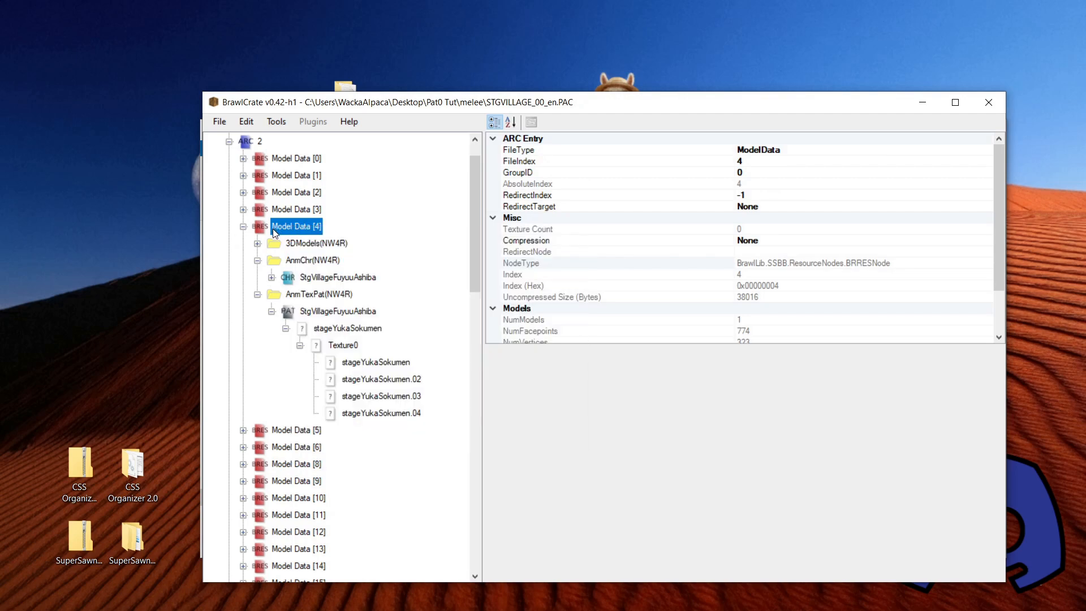
Compare the name and properties of the StgVillageFuyuuAshiba PAT animation with those of the CHR animation.
{"action": "left_click", "coordinate": [314, 297]}
{"action": "left_click", "coordinate": [295, 313]}
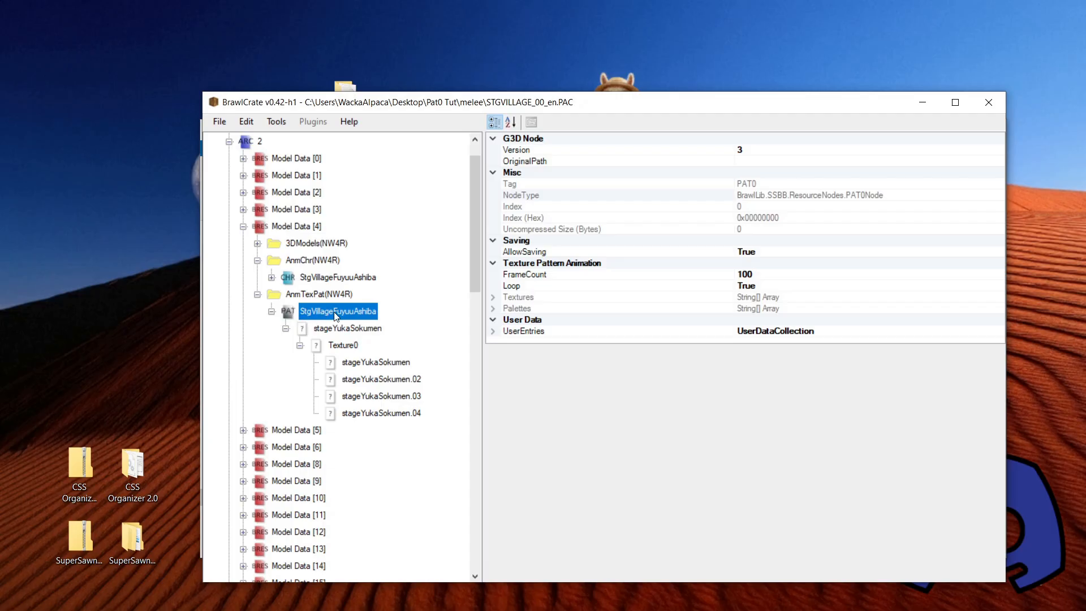
{"action": "left_click", "coordinate": [337, 277]}
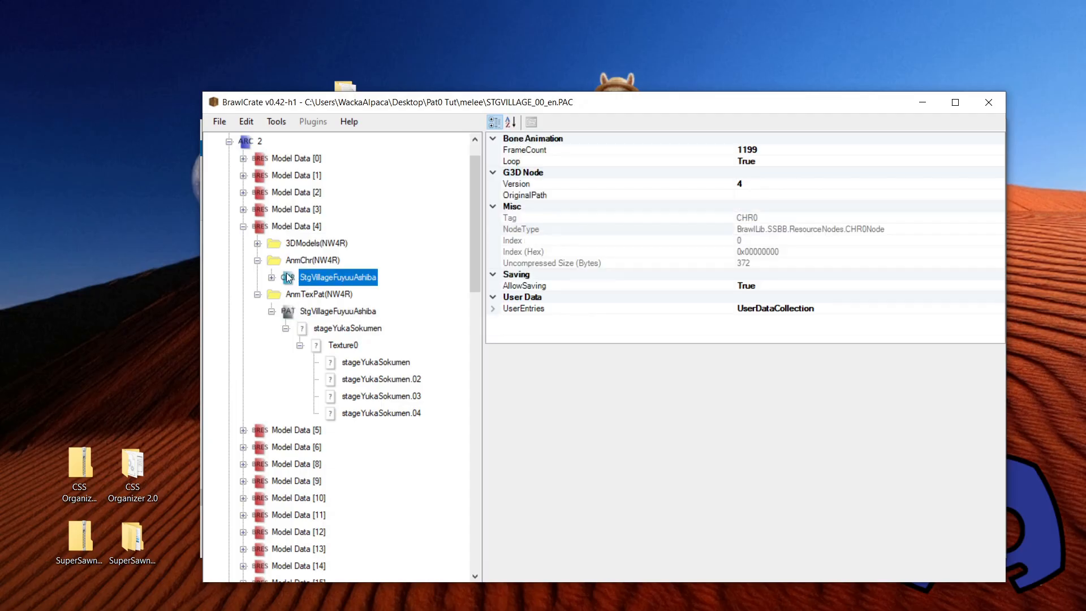
{"action": "left_click", "coordinate": [258, 262]}
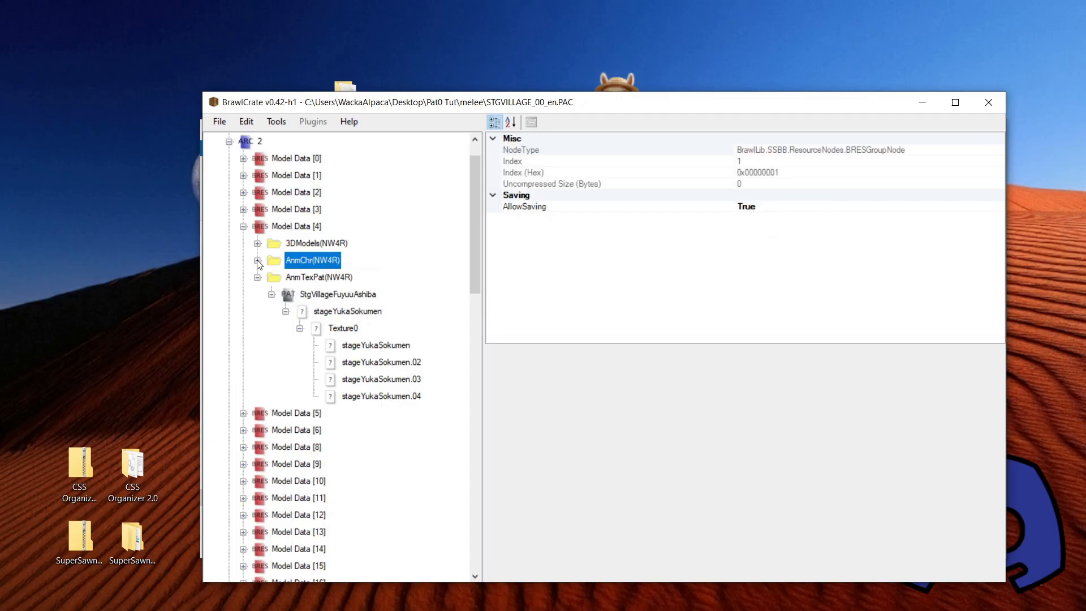
Compare the PAT entry stageYukaSokumen with the matching material in the StgVillageFuyuuAshiba model.
{"action": "left_click", "coordinate": [355, 313]}
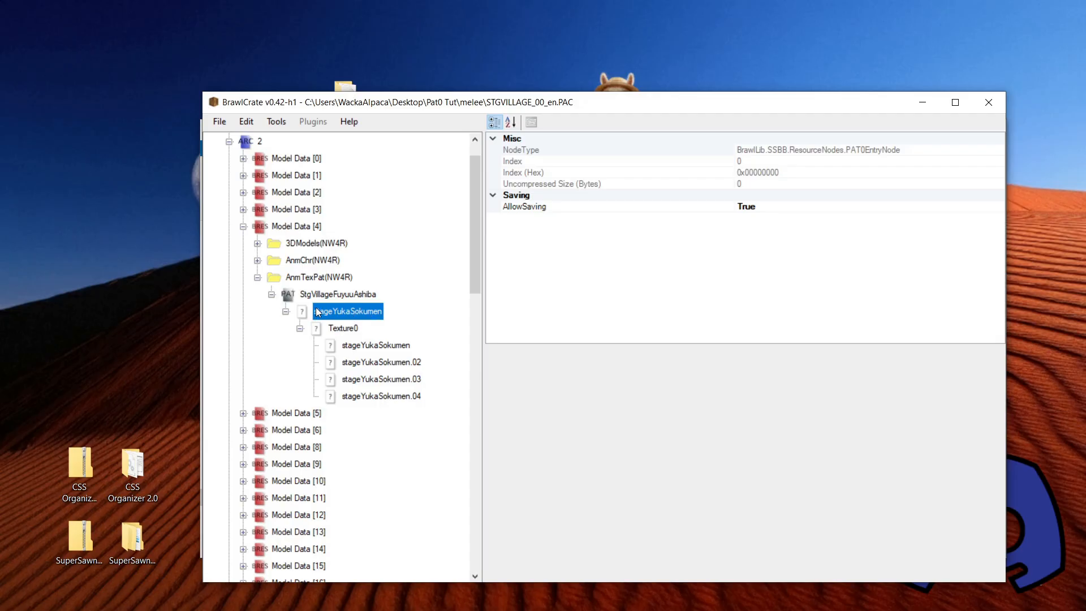
{"action": "left_click", "coordinate": [257, 243]}
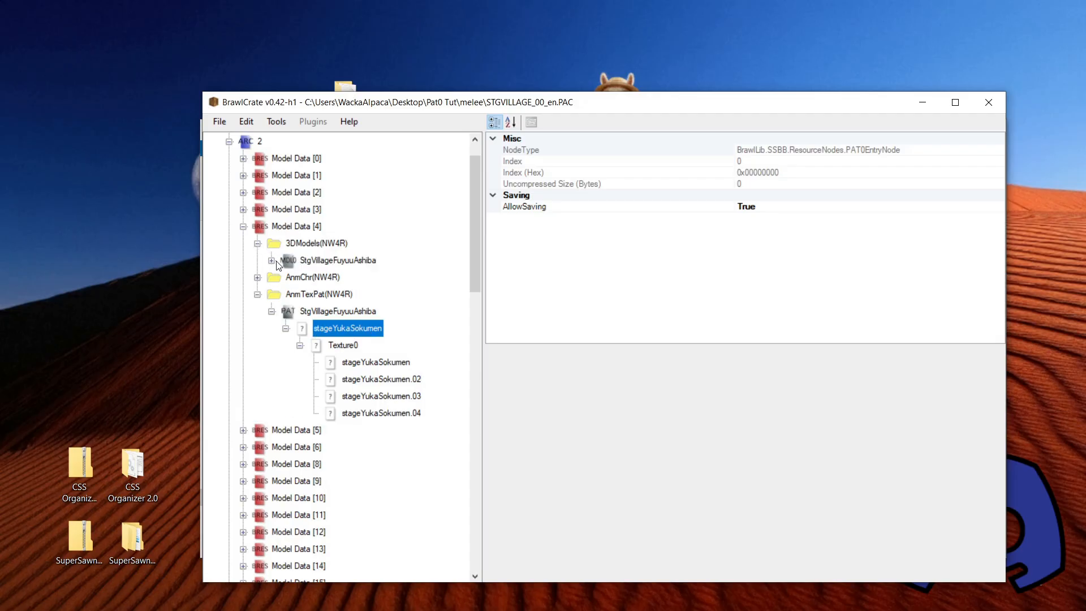
{"action": "left_click", "coordinate": [272, 261]}
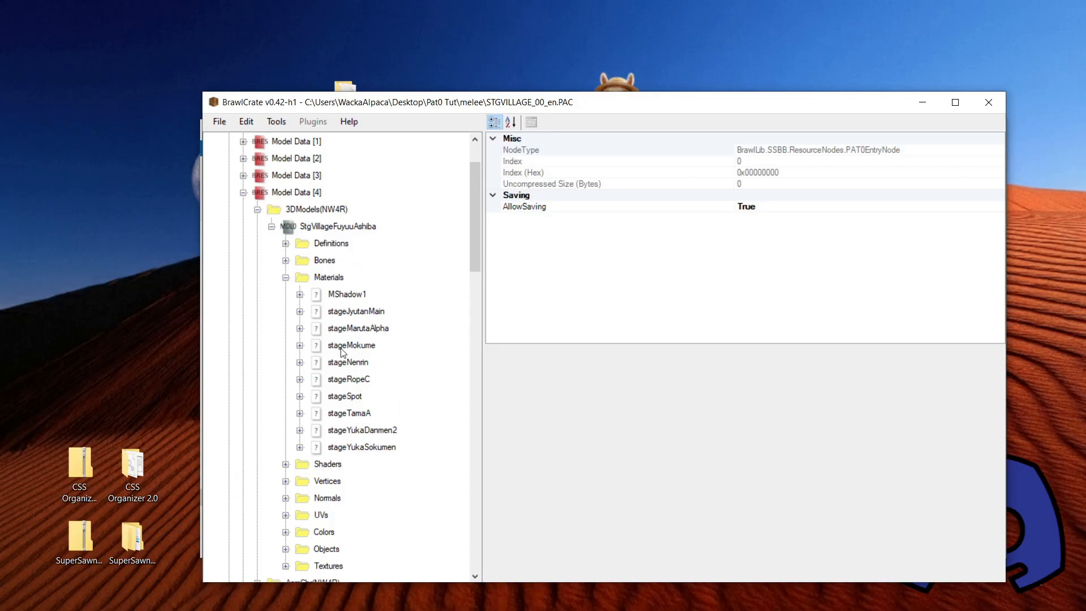
{"action": "left_click", "coordinate": [348, 446]}
{"action": "scroll", "coordinate": [358, 441], "scroll_direction": "down", "scroll_amount": 1}
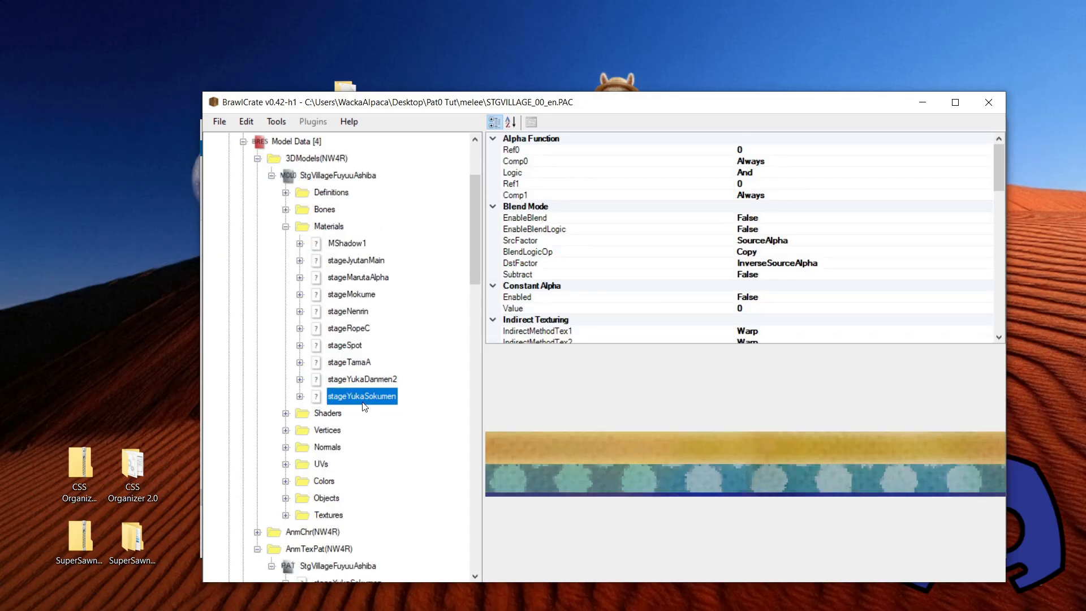
Review Texture0 and its four stageYukaSokumen texture entries in sequence.
{"action": "scroll", "coordinate": [364, 401], "scroll_direction": "down", "scroll_amount": 5}
{"action": "left_click", "coordinate": [342, 346]}
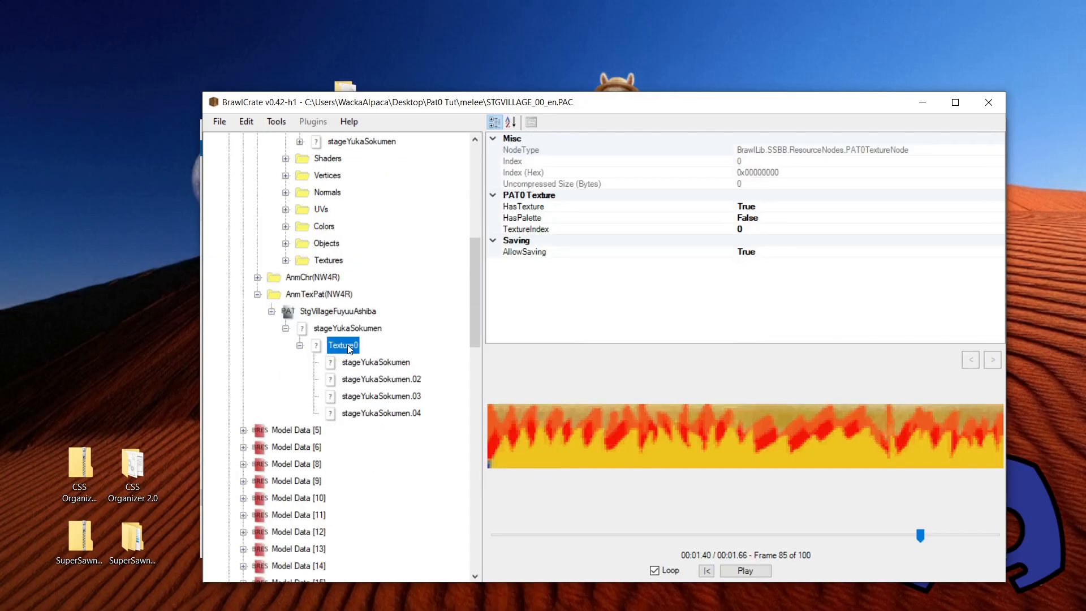
{"action": "left_click", "coordinate": [373, 363]}
{"action": "left_click", "coordinate": [374, 380]}
{"action": "left_click", "coordinate": [374, 397]}
{"action": "left_click", "coordinate": [373, 414]}
Check the stageYukaSokumen.02, .03 and .04 textures stored in Texture Data [0].
{"action": "scroll", "coordinate": [367, 408], "scroll_direction": "down", "scroll_amount": 20}
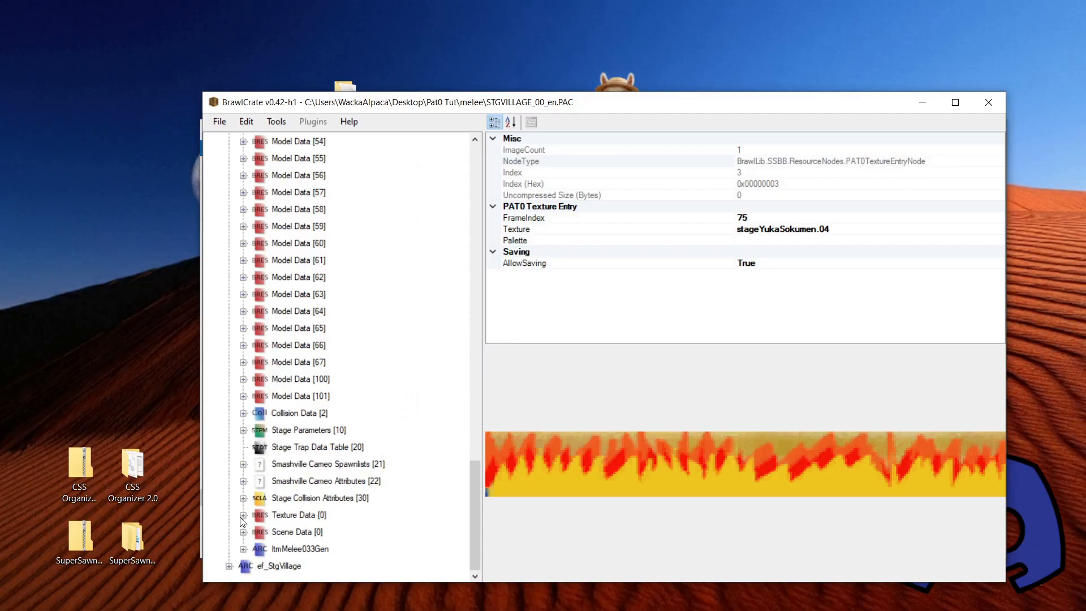
{"action": "left_click", "coordinate": [244, 515]}
{"action": "scroll", "coordinate": [340, 337], "scroll_direction": "down", "scroll_amount": 12}
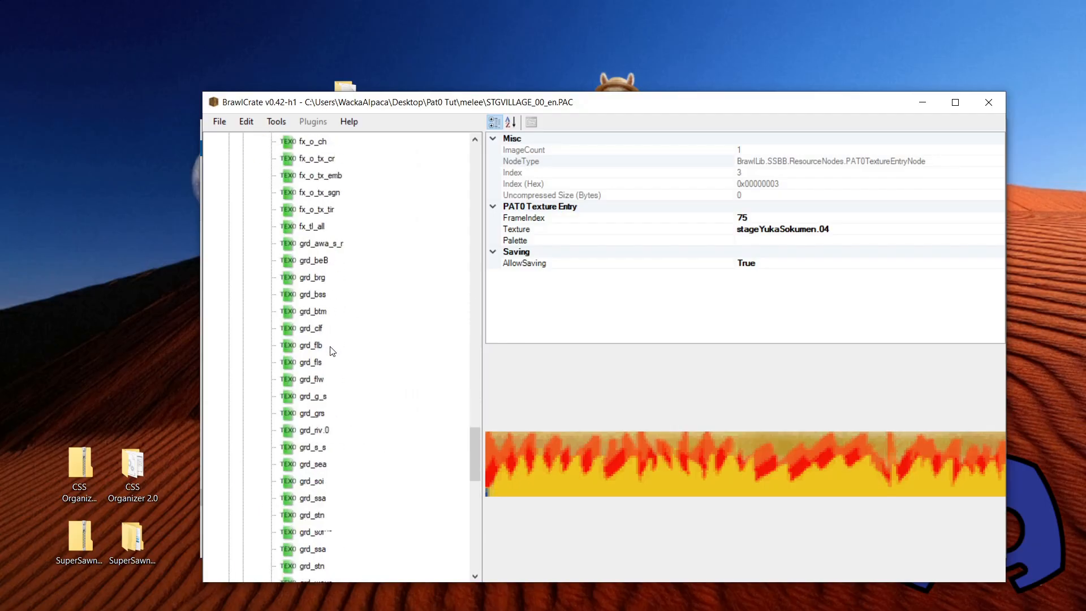
{"action": "scroll", "coordinate": [334, 396], "scroll_direction": "down", "scroll_amount": 15}
{"action": "left_click", "coordinate": [348, 482]}
{"action": "left_click", "coordinate": [345, 500]}
{"action": "left_click", "coordinate": [345, 515]}
{"action": "left_click", "coordinate": [346, 487]}
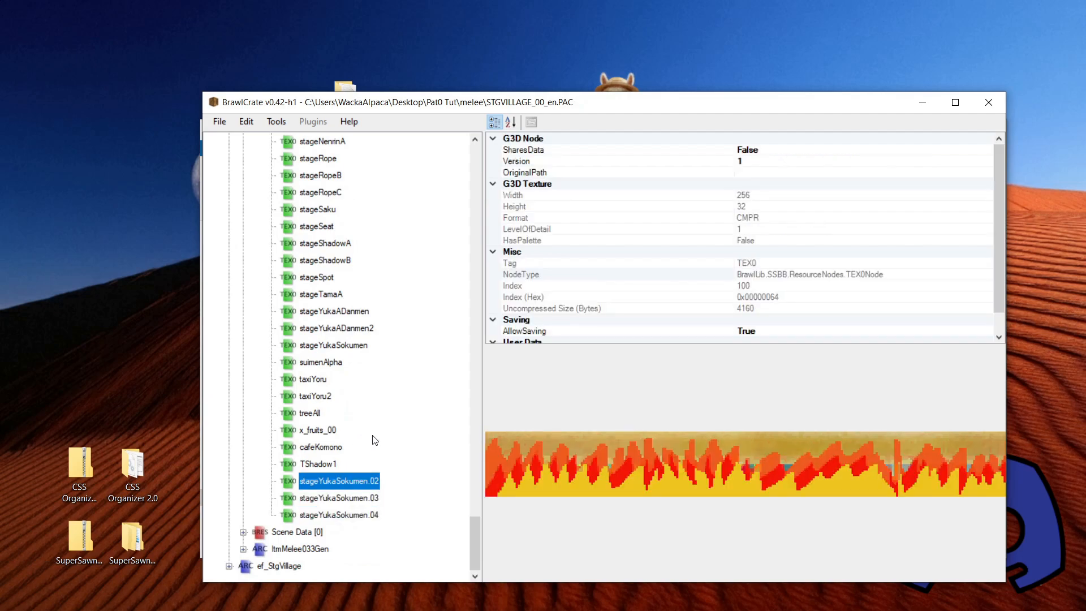
Collapse Model Data [4] and preview the StgVillageMainStage model in Model Data [2].
{"action": "left_click_drag", "start_coordinate": [475, 525], "coordinate": [476, 155]}
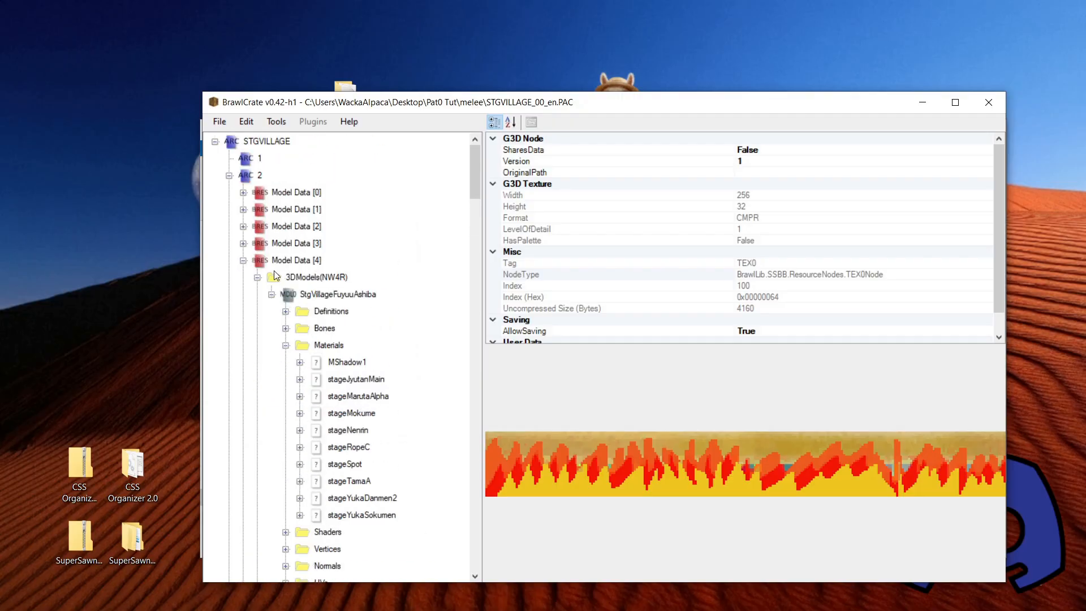
{"action": "left_click", "coordinate": [258, 278]}
{"action": "left_click", "coordinate": [243, 260]}
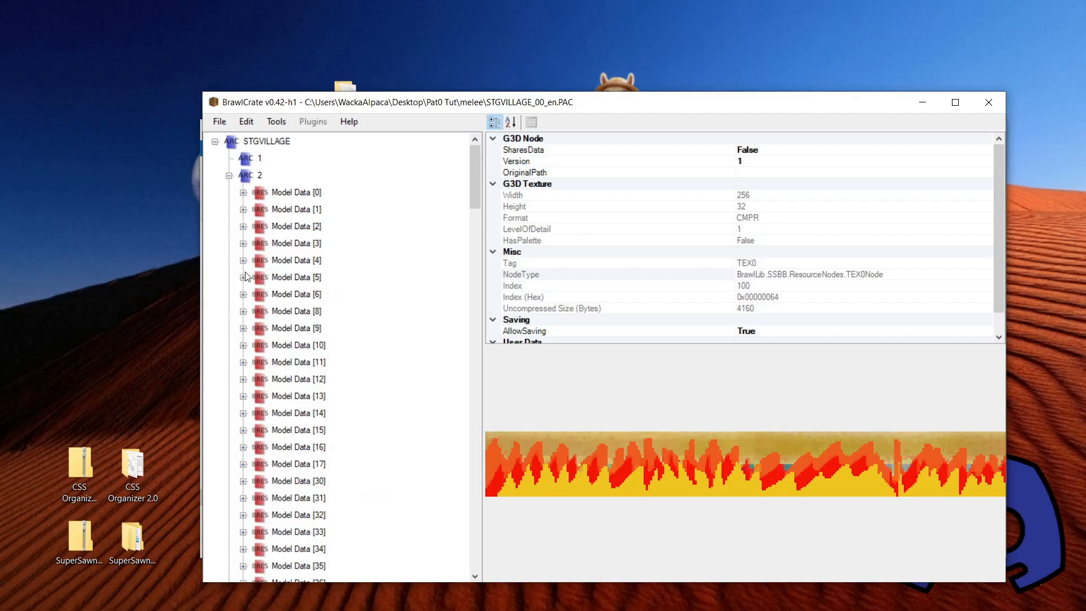
{"action": "left_click", "coordinate": [243, 226]}
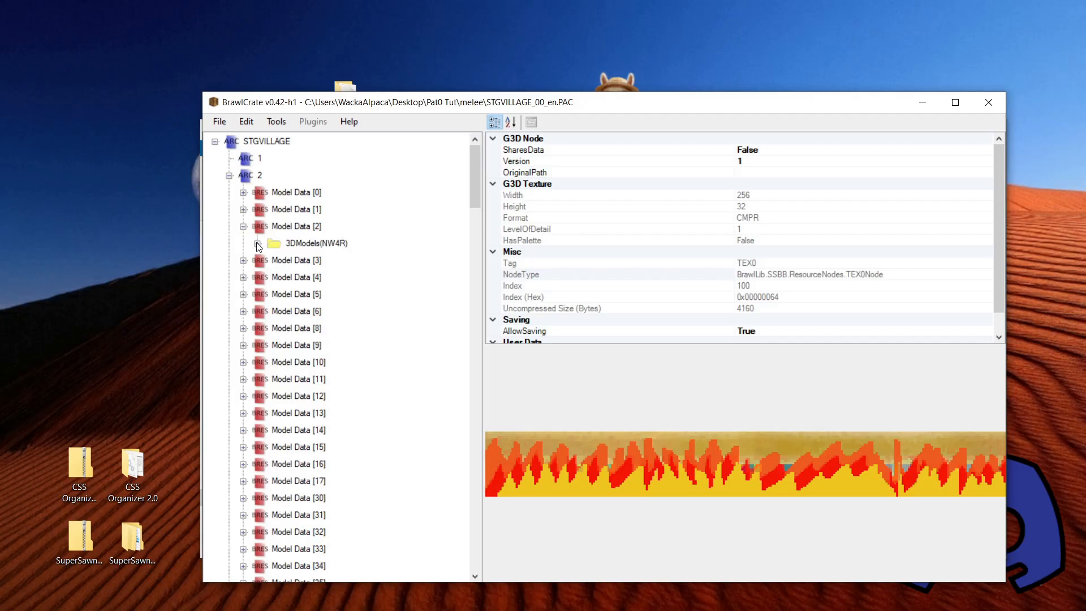
{"action": "left_click", "coordinate": [257, 244]}
{"action": "left_click", "coordinate": [306, 259]}
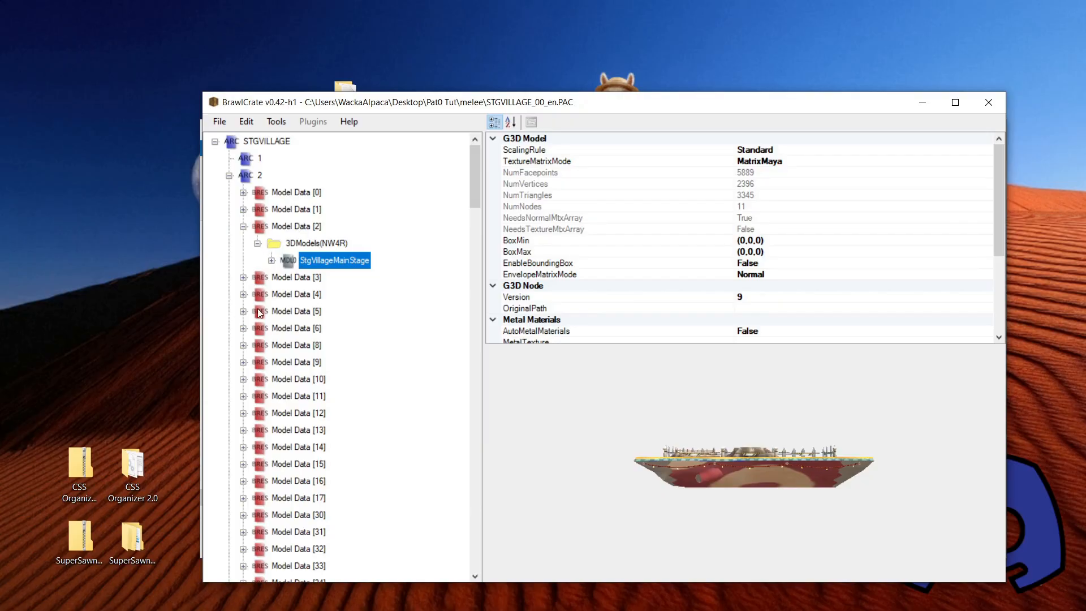
{"action": "left_click", "coordinate": [243, 328]}
{"action": "left_click", "coordinate": [243, 328]}
{"action": "left_click", "coordinate": [244, 328]}
{"action": "left_click", "coordinate": [243, 328]}
{"action": "left_click", "coordinate": [244, 311]}
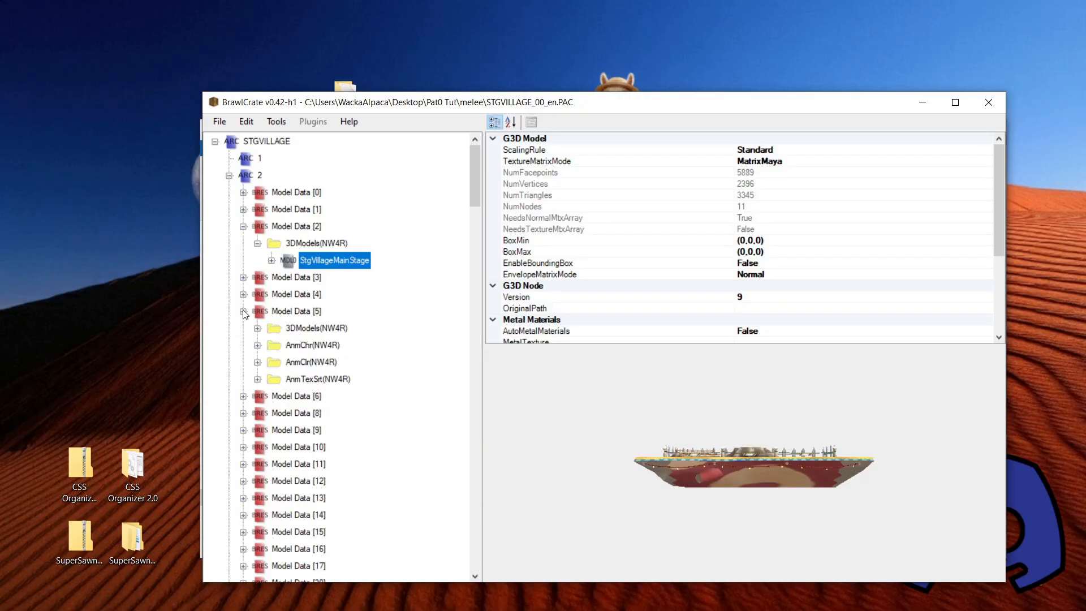
{"action": "left_click", "coordinate": [244, 311]}
{"action": "left_click", "coordinate": [244, 295]}
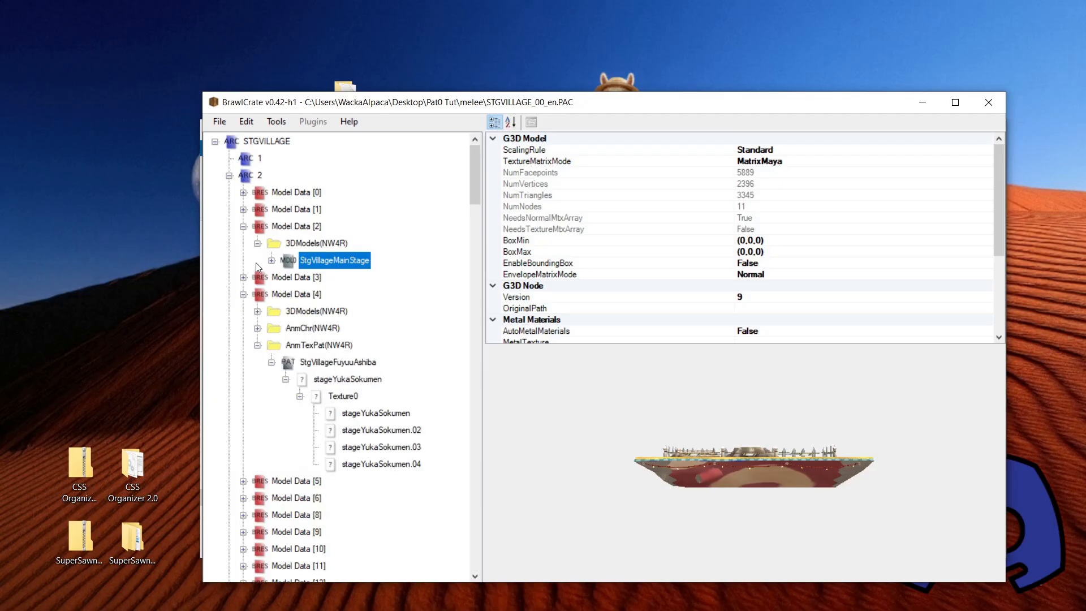
{"action": "left_click", "coordinate": [286, 226]}
{"action": "left_click", "coordinate": [243, 226]}
{"action": "left_click", "coordinate": [244, 226]}
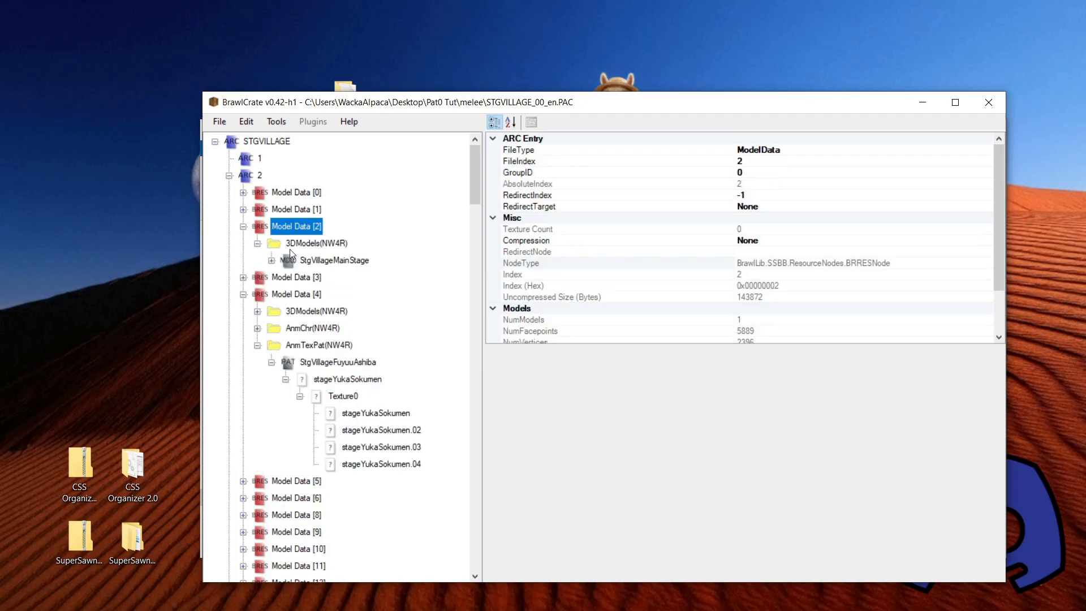
{"action": "left_click", "coordinate": [271, 246]}
{"action": "left_click", "coordinate": [257, 243]}
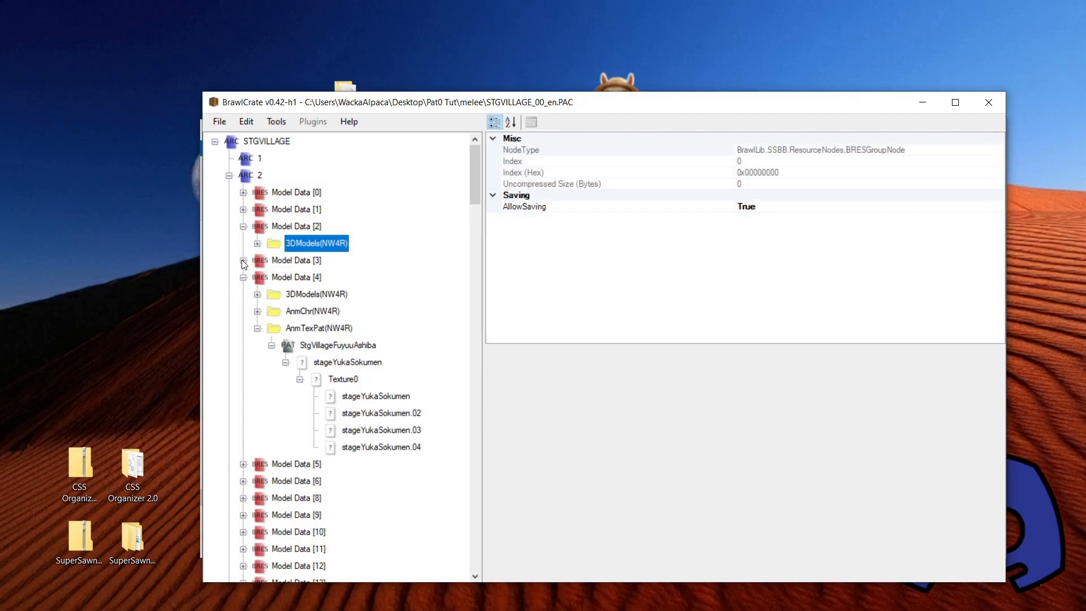
Collapse Model Data [4] and show the StgVillageMainStage model under Model Data [2].
{"action": "left_click", "coordinate": [257, 328]}
{"action": "left_click", "coordinate": [283, 311]}
{"action": "left_click", "coordinate": [288, 243]}
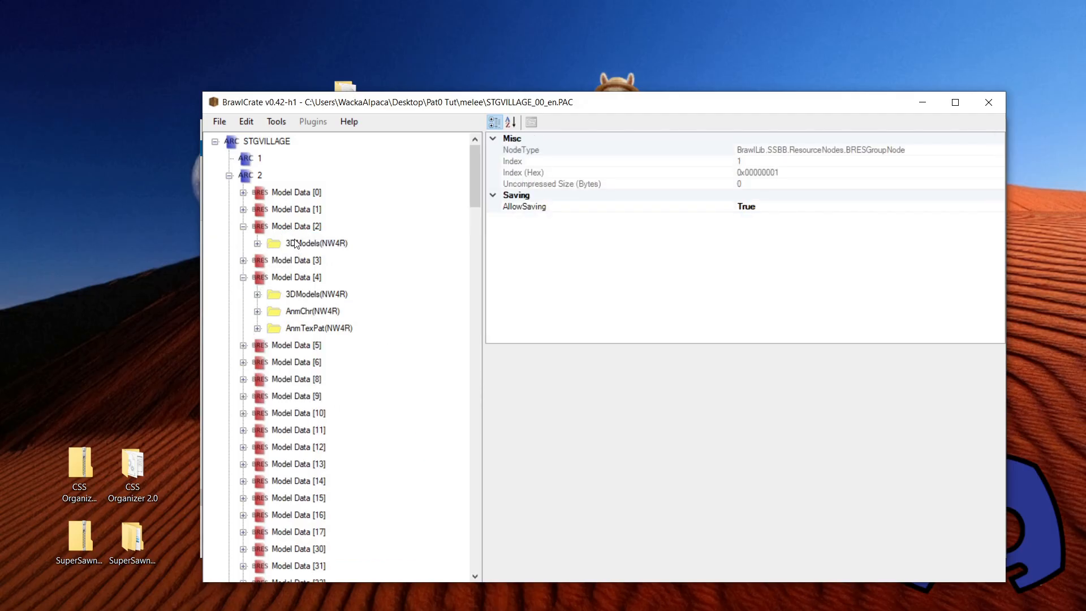
{"action": "left_click", "coordinate": [243, 277]}
{"action": "left_click", "coordinate": [257, 243]}
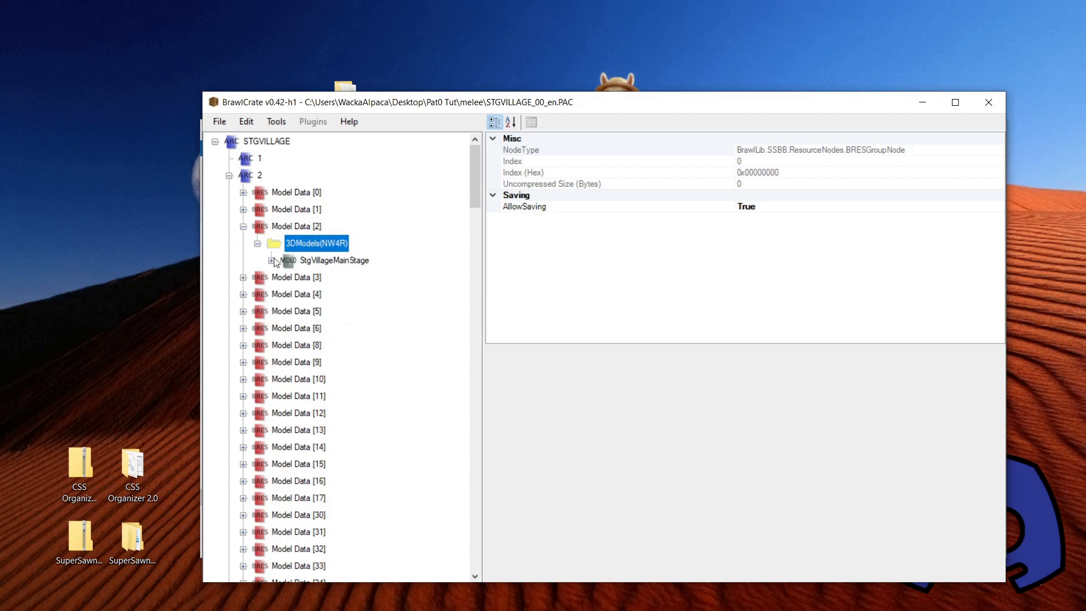
{"action": "left_click", "coordinate": [272, 260]}
{"action": "left_click", "coordinate": [271, 261]}
Add a new Texture Pattern (PAT) animation to Model Data [2].
{"action": "left_click", "coordinate": [264, 226]}
{"action": "right_click", "coordinate": [292, 229]}
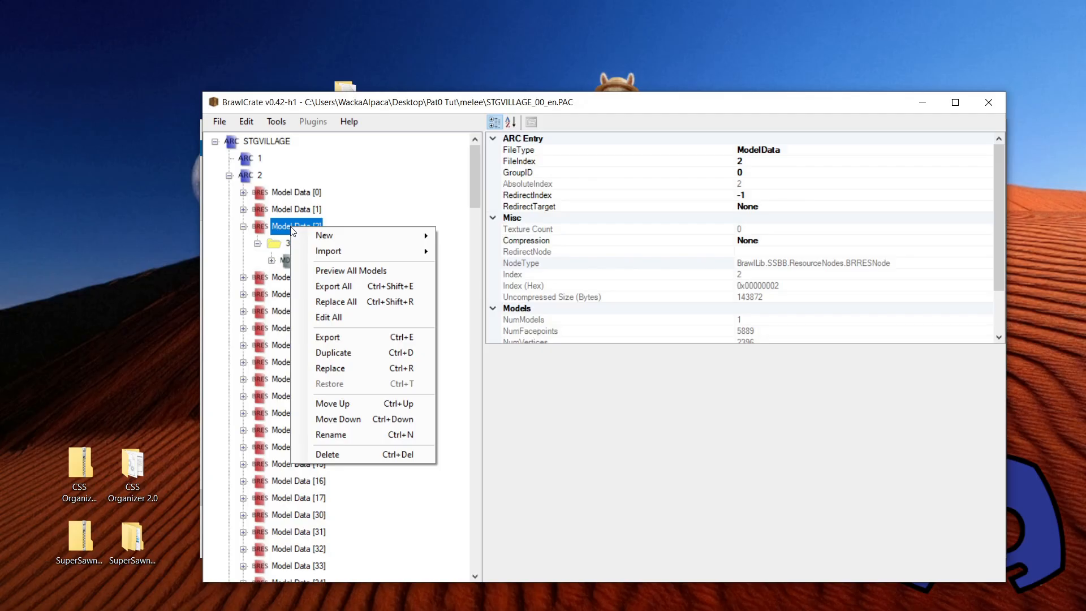
{"action": "mouse_move", "coordinate": [358, 236]}
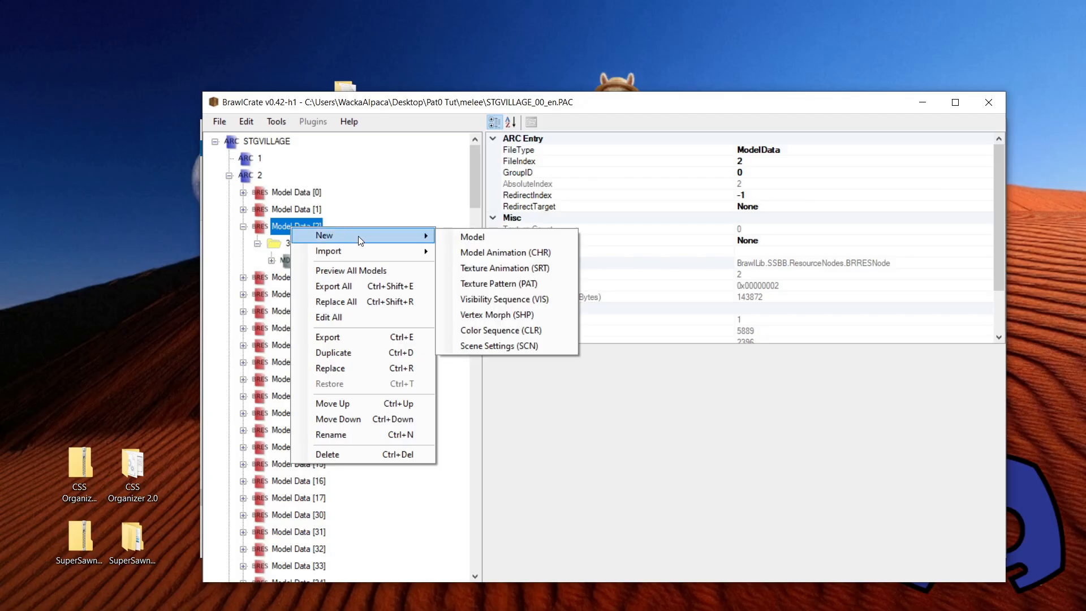
{"action": "left_click", "coordinate": [534, 284]}
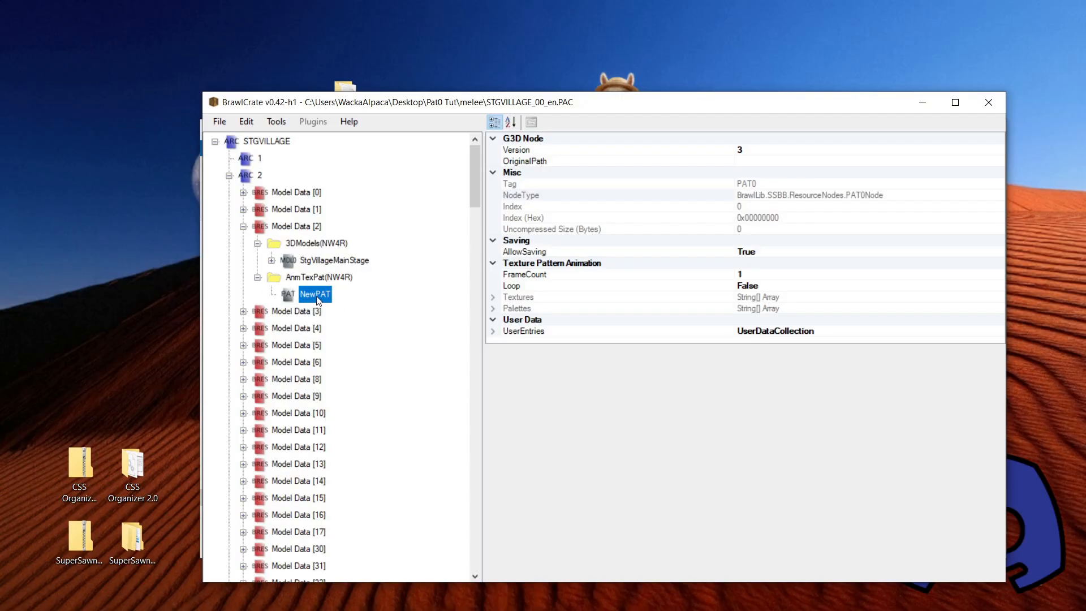
Copy the StgVillageMainStage model's name and rename the new PAT animation to StgVillageMainStage.
{"action": "left_click", "coordinate": [305, 263]}
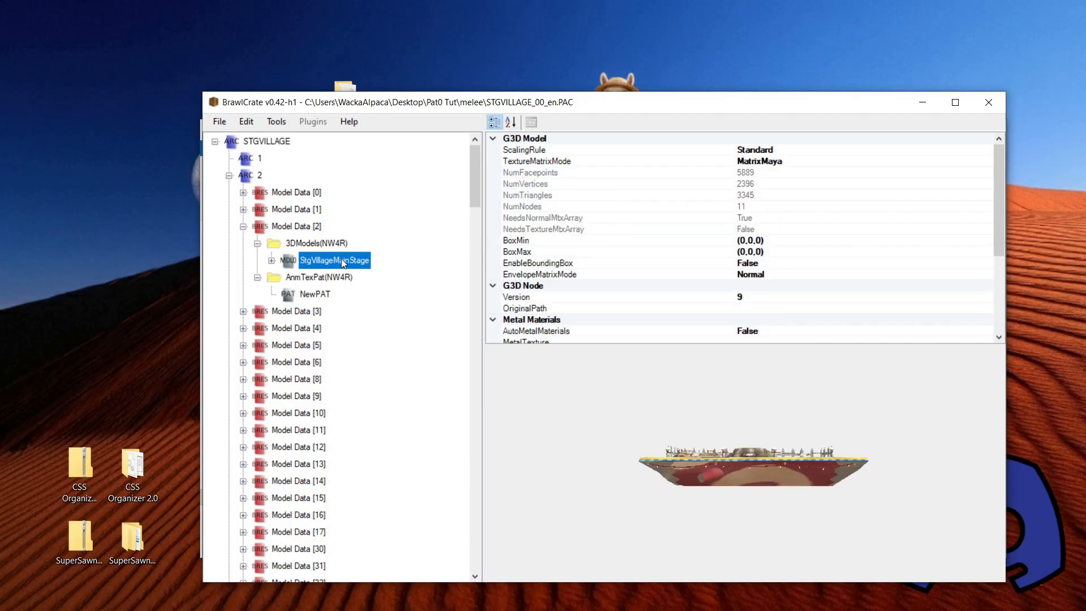
{"action": "right_click", "coordinate": [344, 263]}
{"action": "left_click", "coordinate": [426, 383]}
{"action": "key", "text": "ctrl+c"}
{"action": "left_click", "coordinate": [696, 313]}
{"action": "left_click", "coordinate": [316, 294]}
{"action": "right_click", "coordinate": [316, 293]}
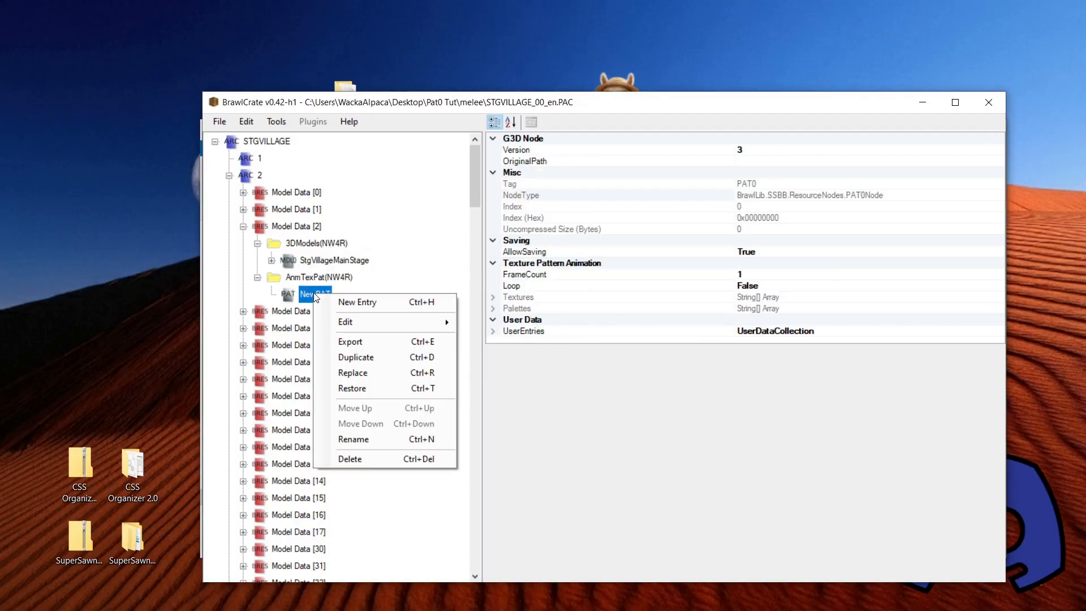
{"action": "left_click", "coordinate": [387, 439]}
{"action": "key", "text": "ctrl+v"}
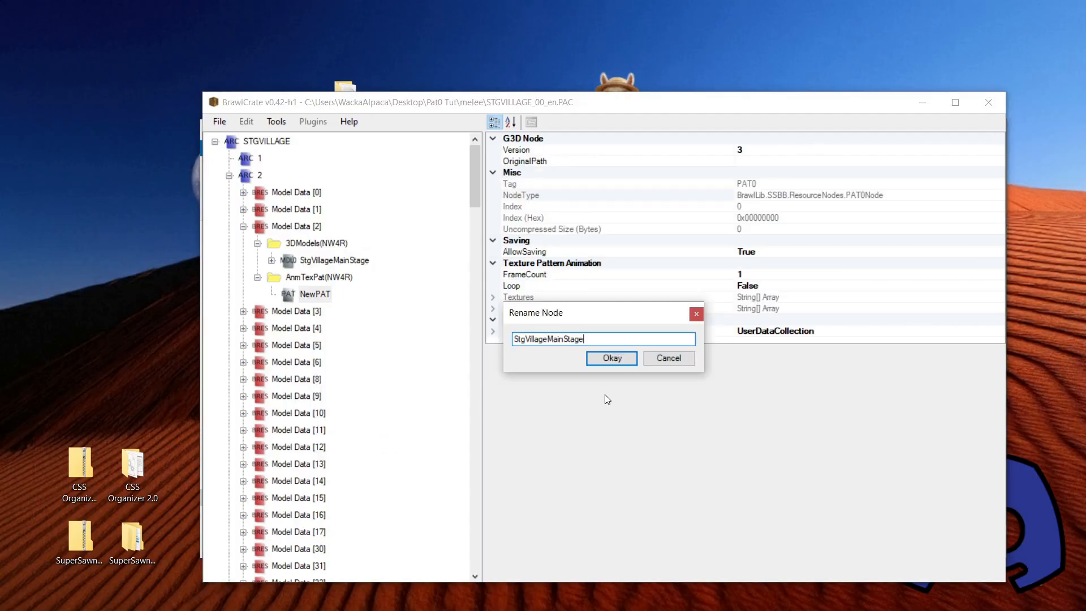
{"action": "left_click", "coordinate": [612, 358]}
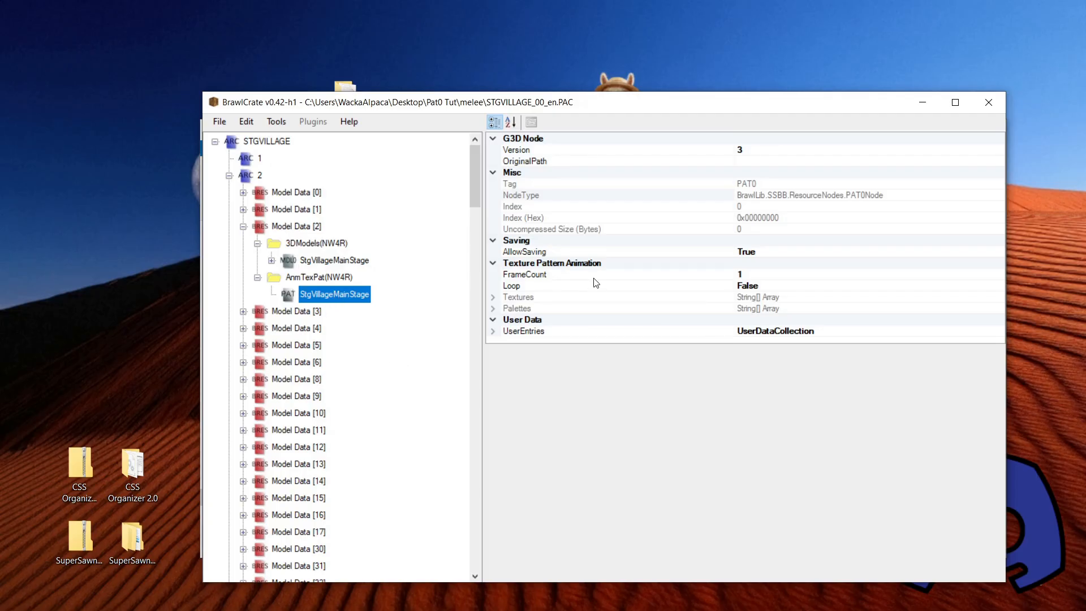
Set the StgVillageMainStage PAT animation's FrameCount to 100 and Loop to True.
{"action": "left_click", "coordinate": [741, 275]}
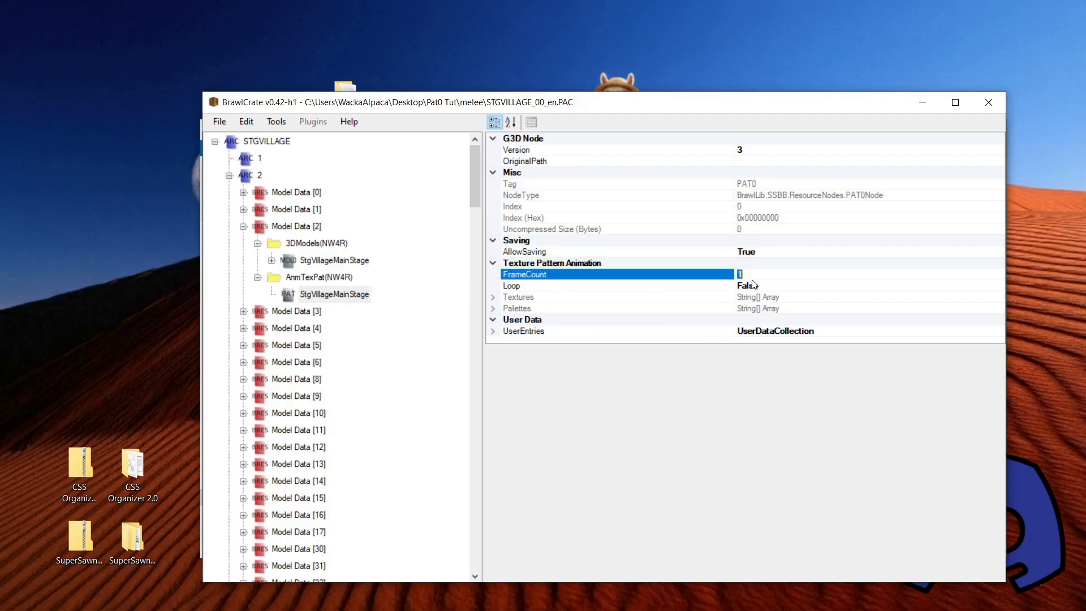
{"action": "left_click", "coordinate": [784, 293]}
{"action": "left_click", "coordinate": [790, 288]}
{"action": "left_click", "coordinate": [998, 286]}
{"action": "left_click", "coordinate": [886, 300]}
Add a new entry to the StgVillageMainStage PAT and expand it down to its Texture0 texture entry.
{"action": "left_click", "coordinate": [324, 295]}
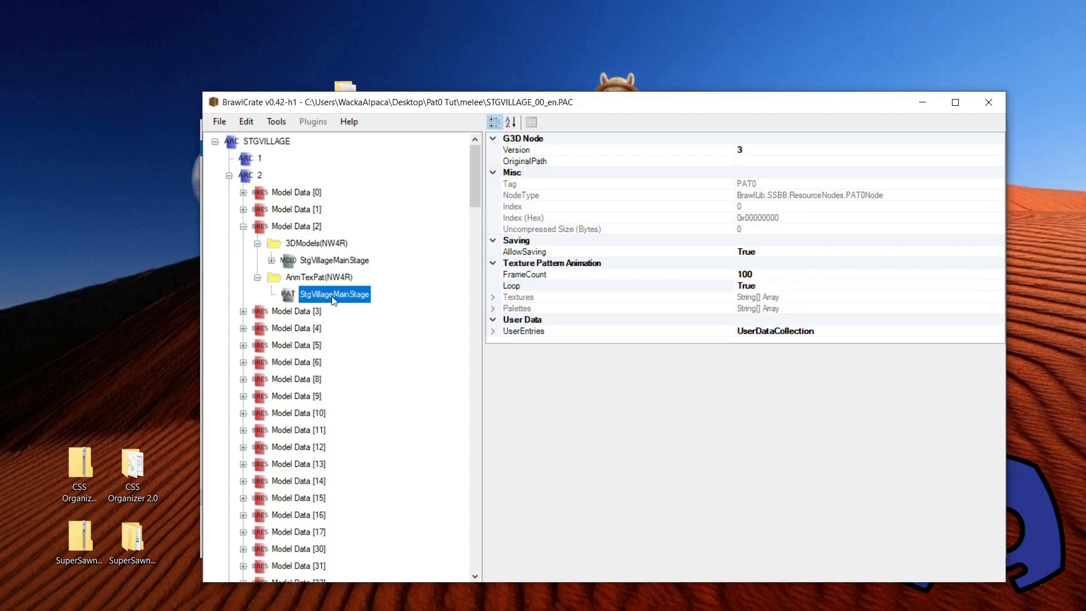
{"action": "right_click", "coordinate": [355, 295]}
{"action": "left_click", "coordinate": [364, 305]}
{"action": "left_click", "coordinate": [332, 312]}
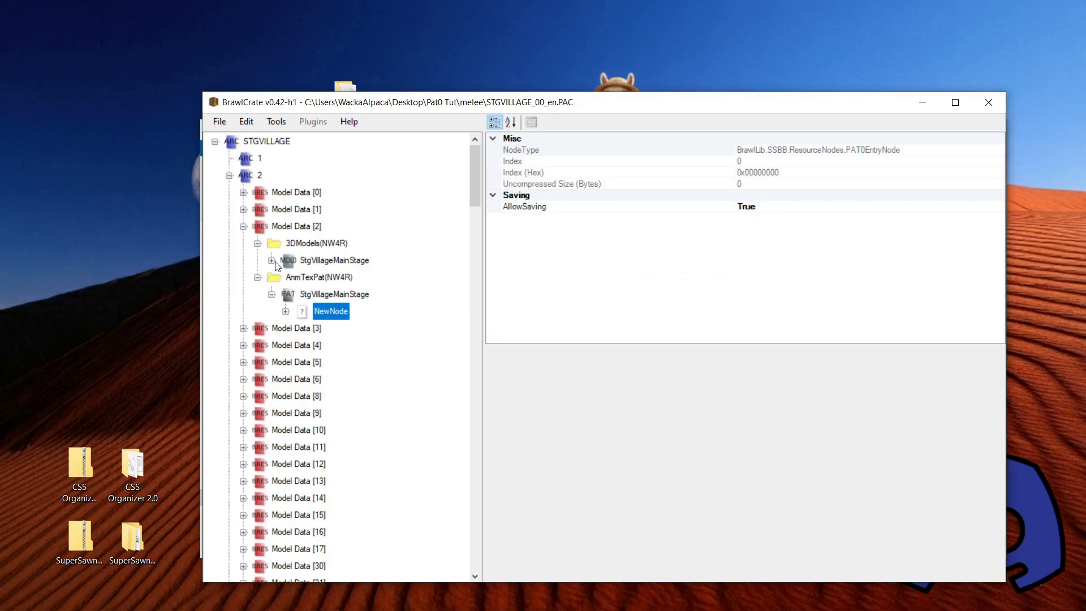
{"action": "left_click", "coordinate": [286, 312]}
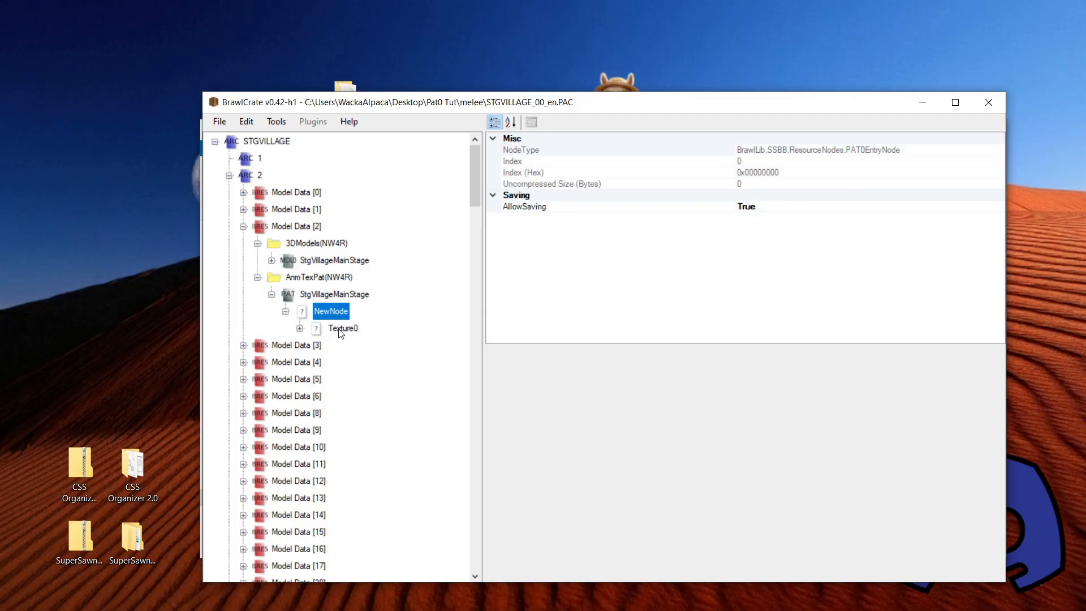
{"action": "left_click", "coordinate": [300, 329]}
{"action": "left_click", "coordinate": [363, 347]}
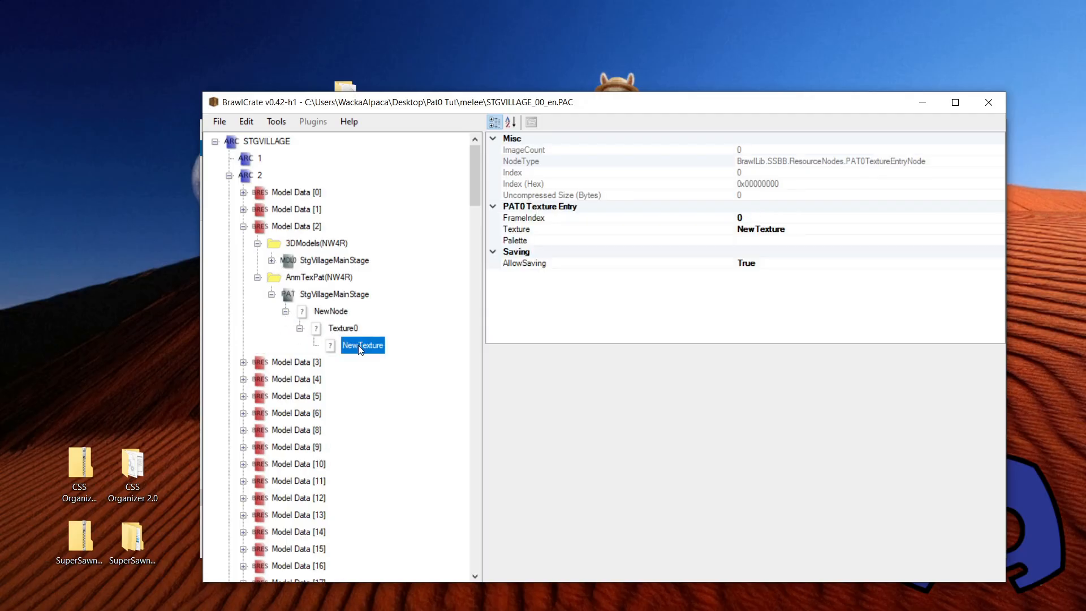
Preview the StgVillageMainStage model and expand its Materials group.
{"action": "left_click", "coordinate": [313, 261]}
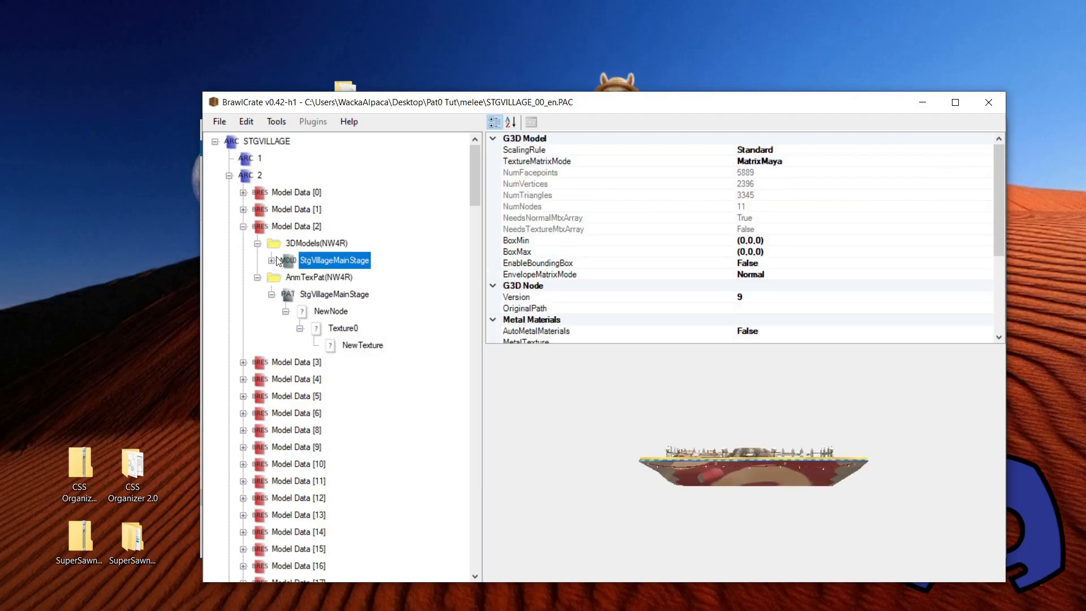
{"action": "left_click", "coordinate": [272, 261]}
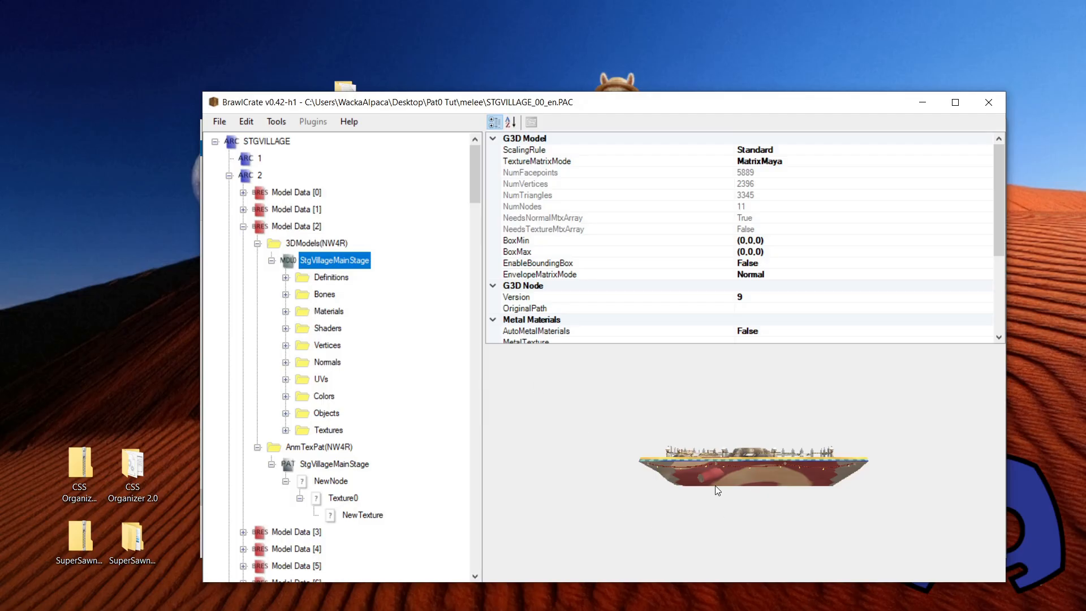
{"action": "left_click", "coordinate": [285, 312]}
{"action": "scroll", "coordinate": [366, 300], "scroll_direction": "down", "scroll_amount": 4}
{"action": "scroll", "coordinate": [345, 348], "scroll_direction": "up", "scroll_amount": 2}
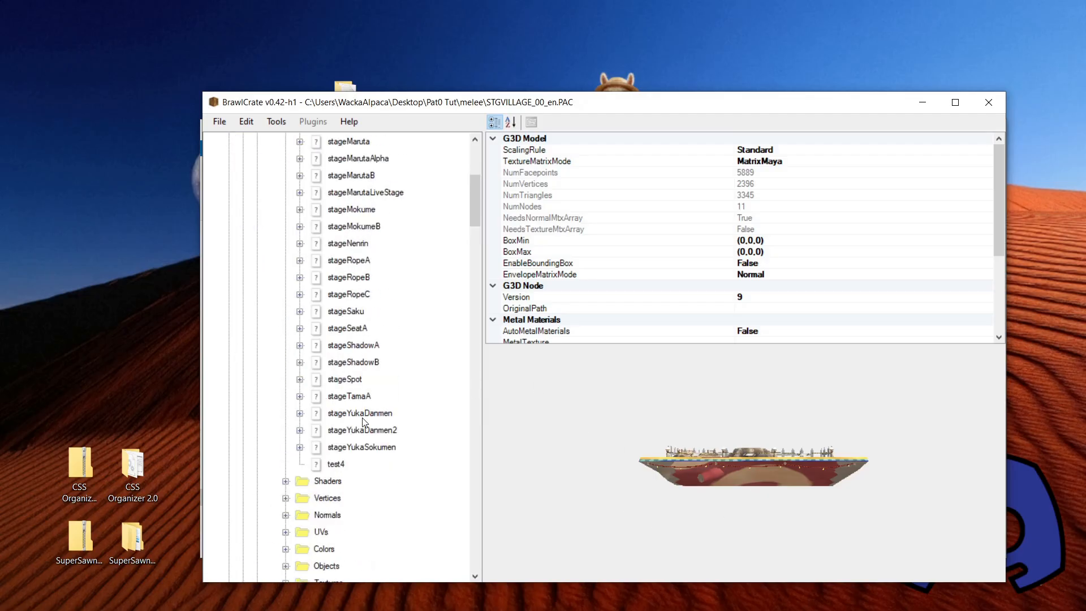
Preview the StgVillageMainStage materials one by one from stageYukaSokumen up to stageMarutaB.
{"action": "left_click", "coordinate": [353, 450]}
{"action": "key", "text": "Up"}
{"action": "key", "text": "Up"}
{"action": "key", "text": "Up"}
{"action": "key", "text": "Up"}
{"action": "key", "text": "Up"}
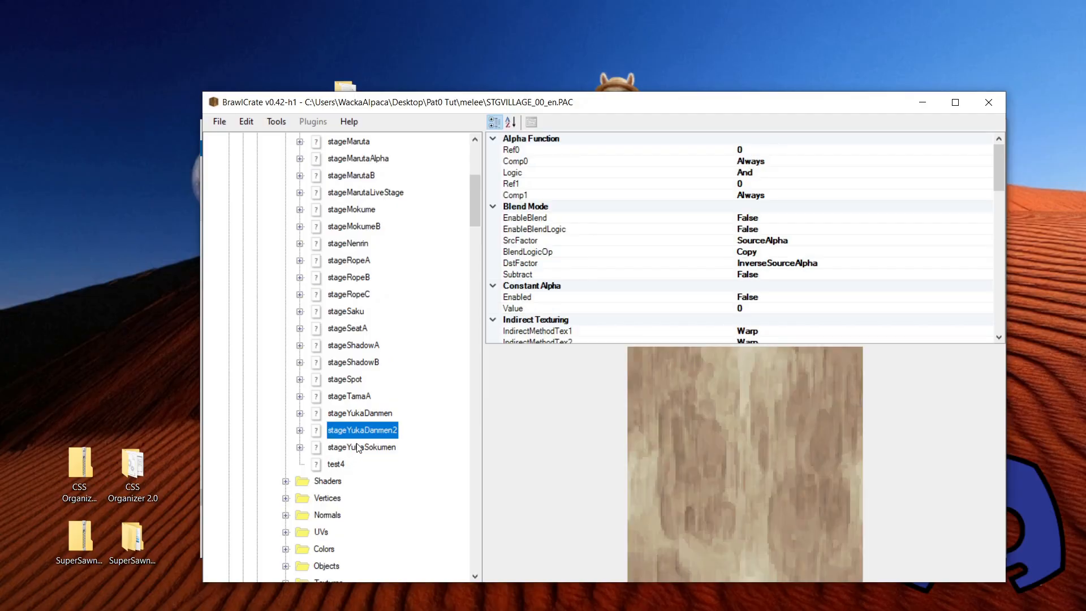
{"action": "key", "text": "Up"}
{"action": "key", "text": "Up"}
{"action": "key", "text": "Up"}
{"action": "key", "text": "Up"}
{"action": "key", "text": "Up"}
{"action": "key", "text": "Up"}
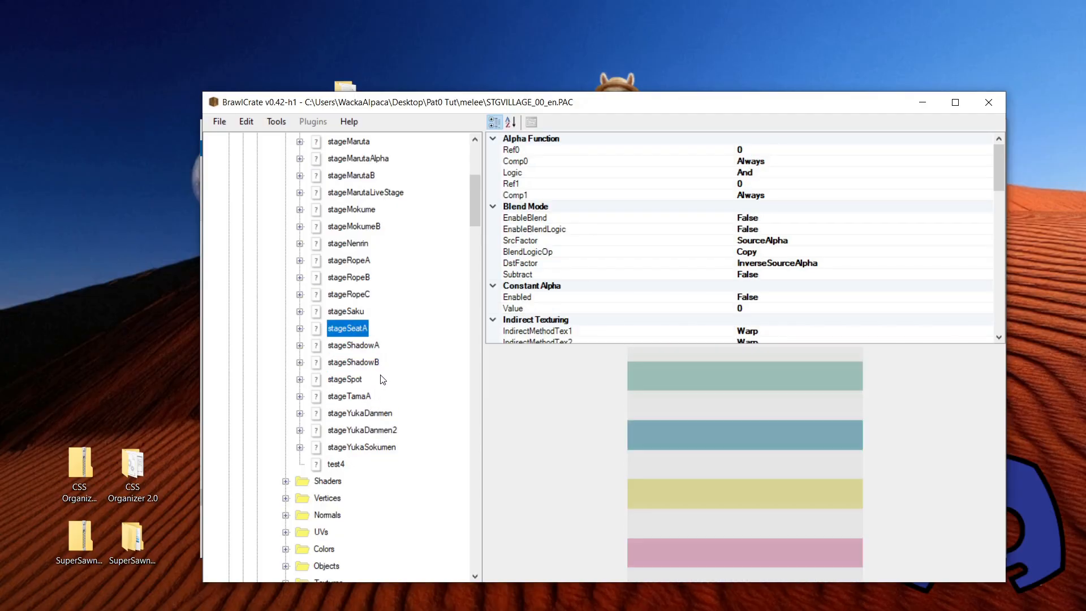
{"action": "key", "text": "Up"}
{"action": "key", "text": "Up"}
{"action": "key", "text": "Up"}
{"action": "key", "text": "Up"}
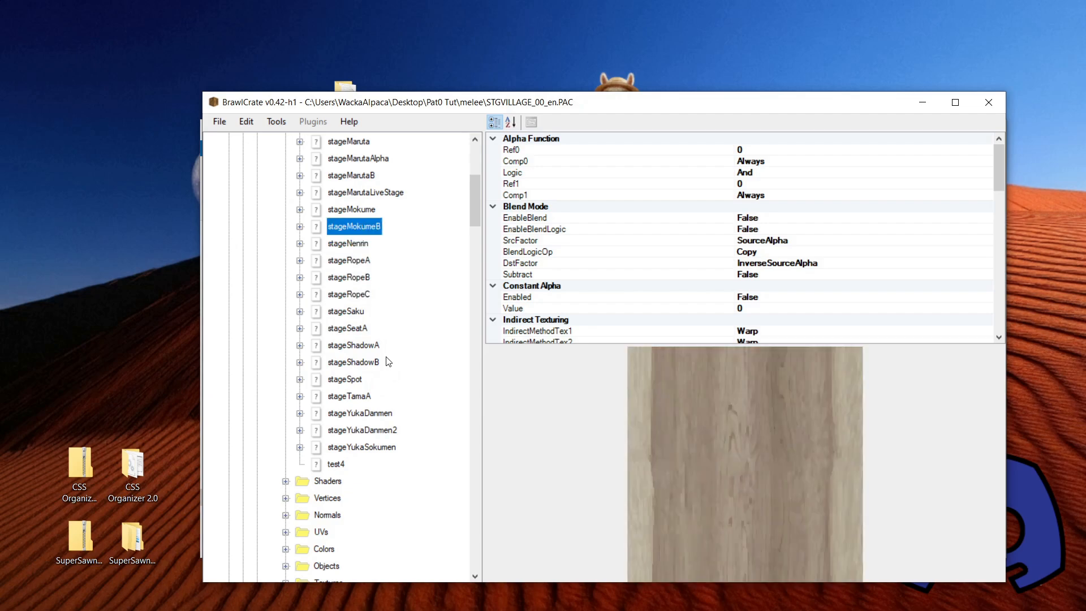
{"action": "key", "text": "Up"}
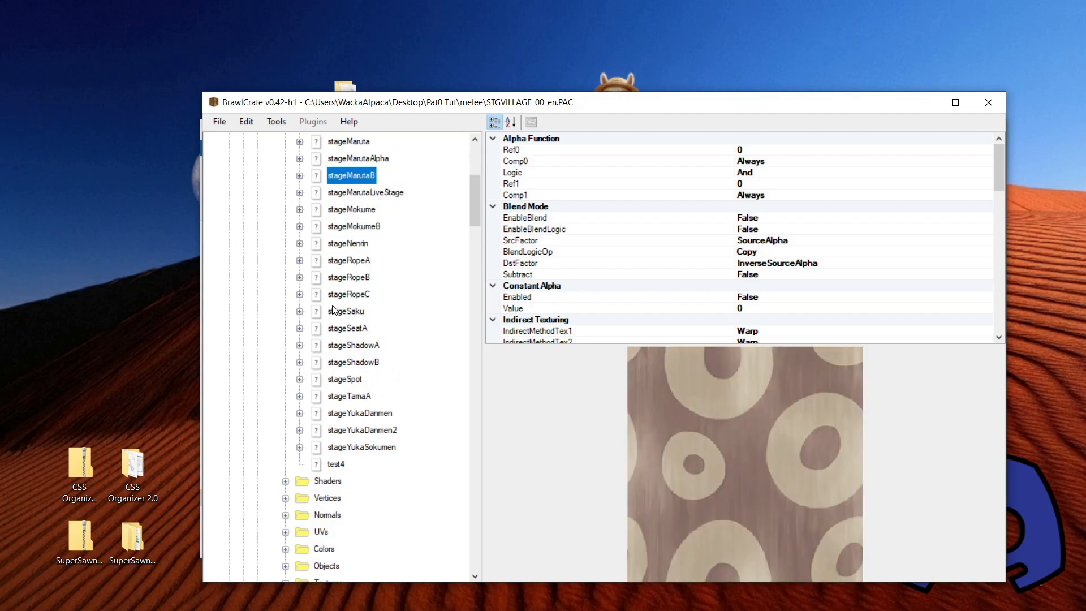
Preview the materials above stageMarutaB, continuing past stageJyutanMain.
{"action": "scroll", "coordinate": [371, 262], "scroll_direction": "up", "scroll_amount": 2}
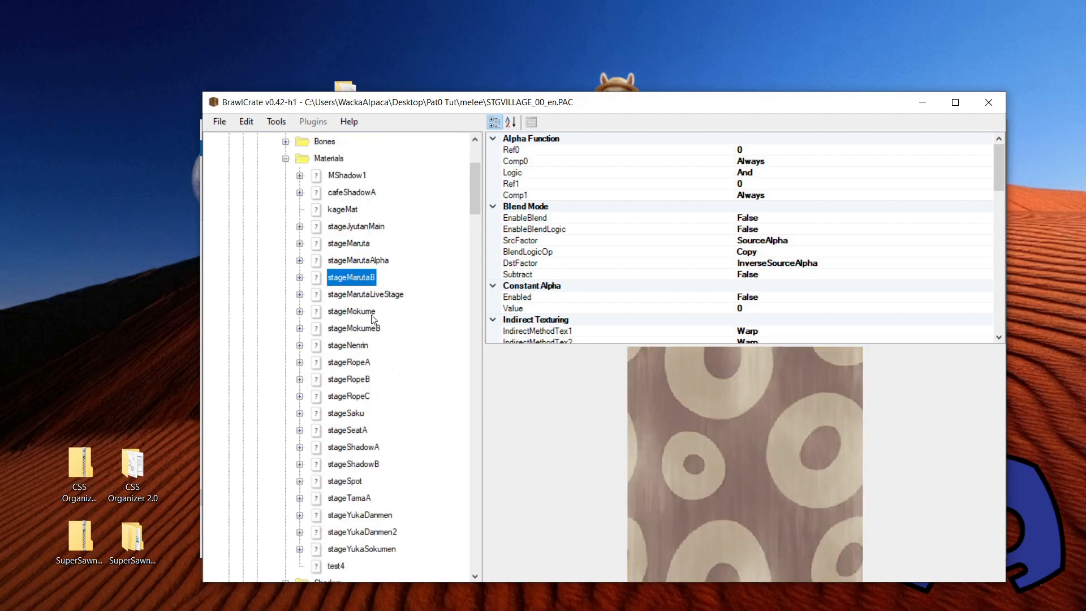
{"action": "key", "text": "Up"}
{"action": "key", "text": "Up"}
{"action": "key", "text": "Up"}
{"action": "key", "text": "Up"}
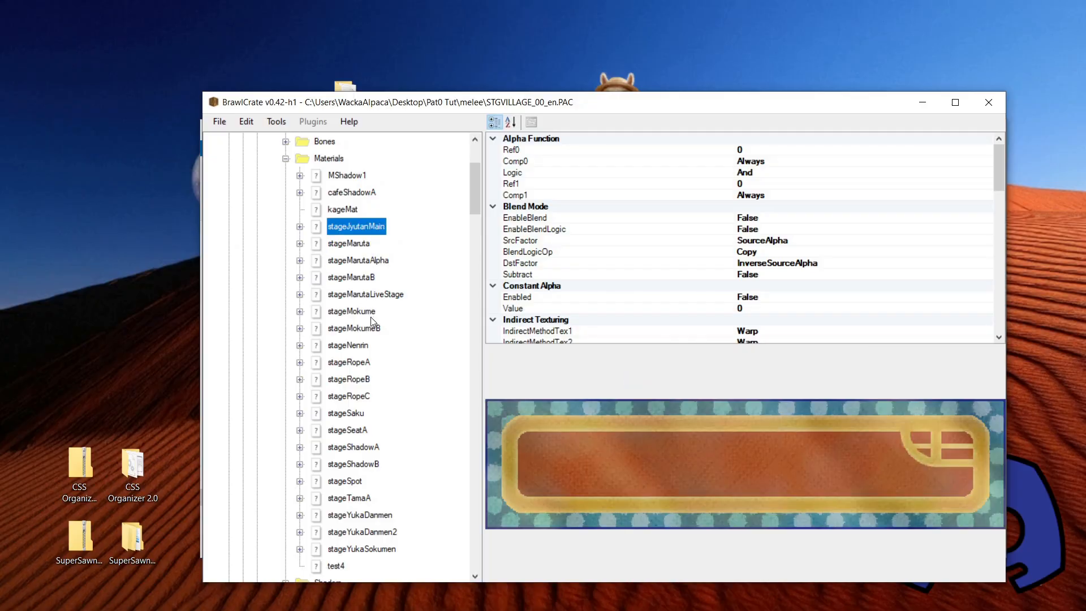
{"action": "key", "text": "Up"}
{"action": "key", "text": "Up"}
Compare the textures of the stageMaruta, stageMarutaB, stageMarutaLiveStage and stageMokumeB materials.
{"action": "key", "text": "Down"}
{"action": "key", "text": "Down"}
{"action": "key", "text": "Down"}
{"action": "key", "text": "Down"}
{"action": "key", "text": "Down"}
{"action": "key", "text": "Down"}
{"action": "key", "text": "Up"}
{"action": "key", "text": "Down"}
{"action": "key", "text": "Up"}
{"action": "key", "text": "Down"}
{"action": "key", "text": "Down"}
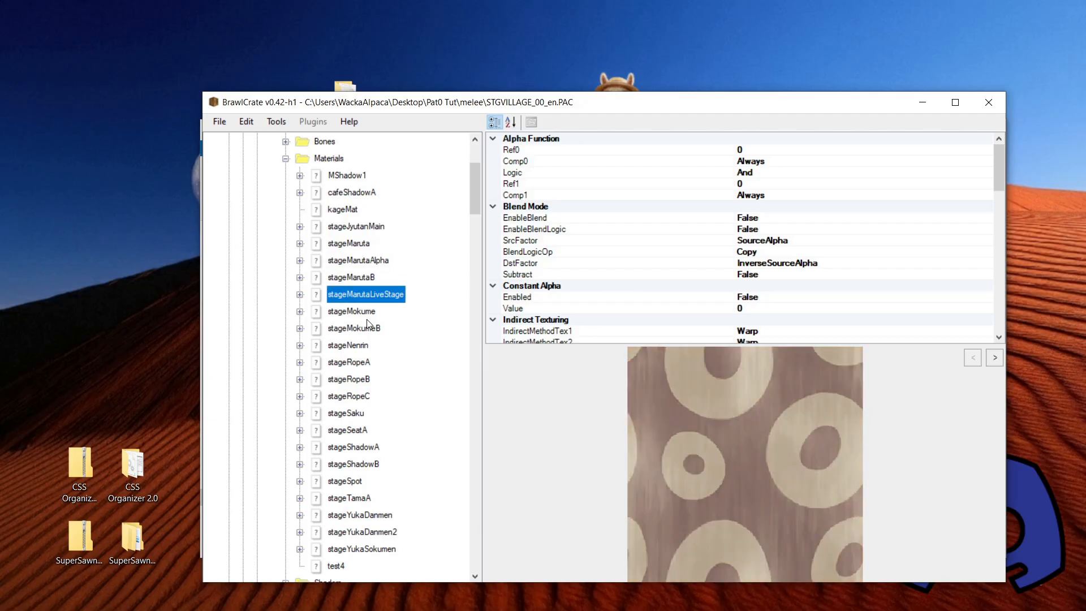
{"action": "key", "text": "Up"}
{"action": "key", "text": "Down"}
{"action": "key", "text": "Down"}
{"action": "key", "text": "Down"}
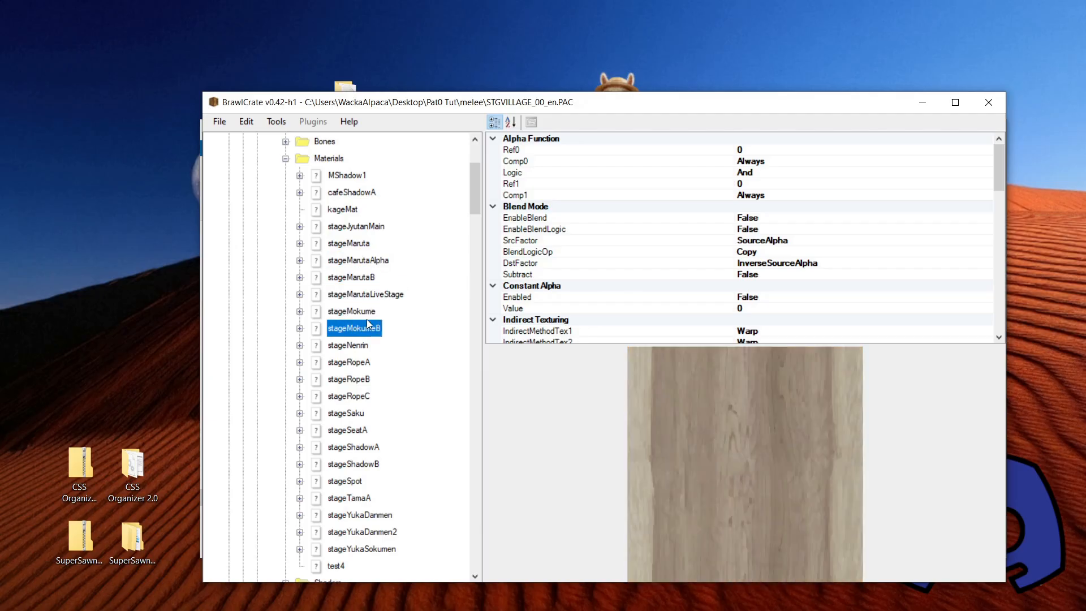
{"action": "key", "text": "Up"}
{"action": "key", "text": "Up"}
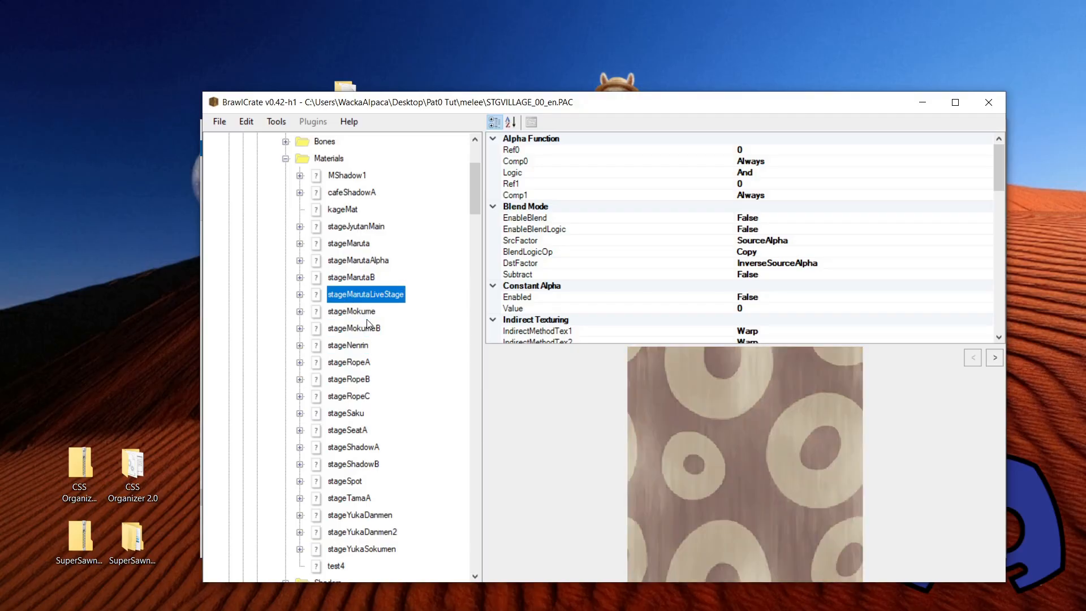
{"action": "key", "text": "Up"}
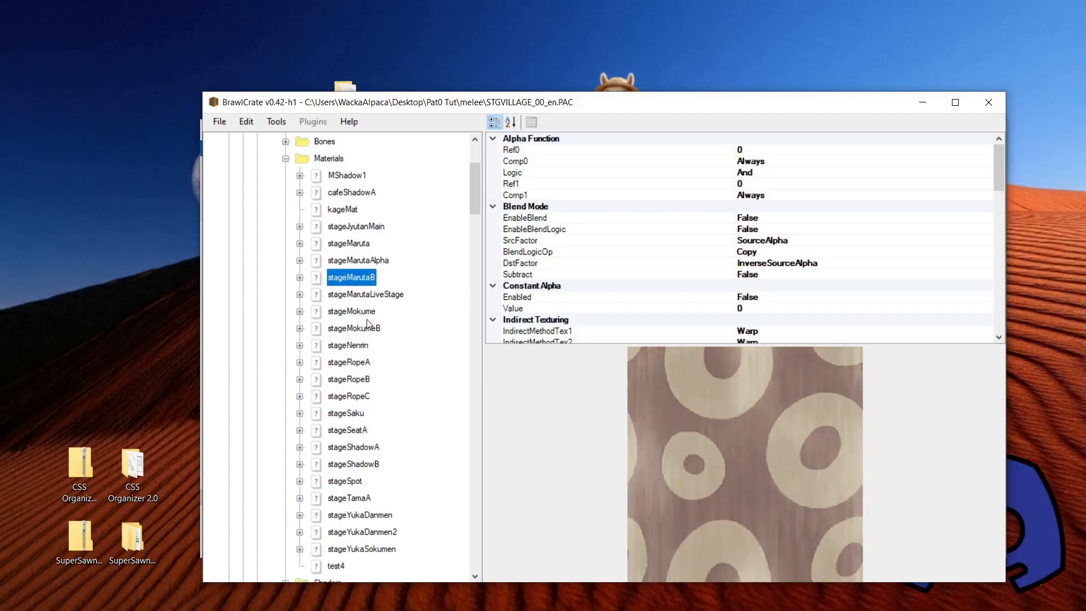
{"action": "key", "text": "Up"}
{"action": "key", "text": "Up"}
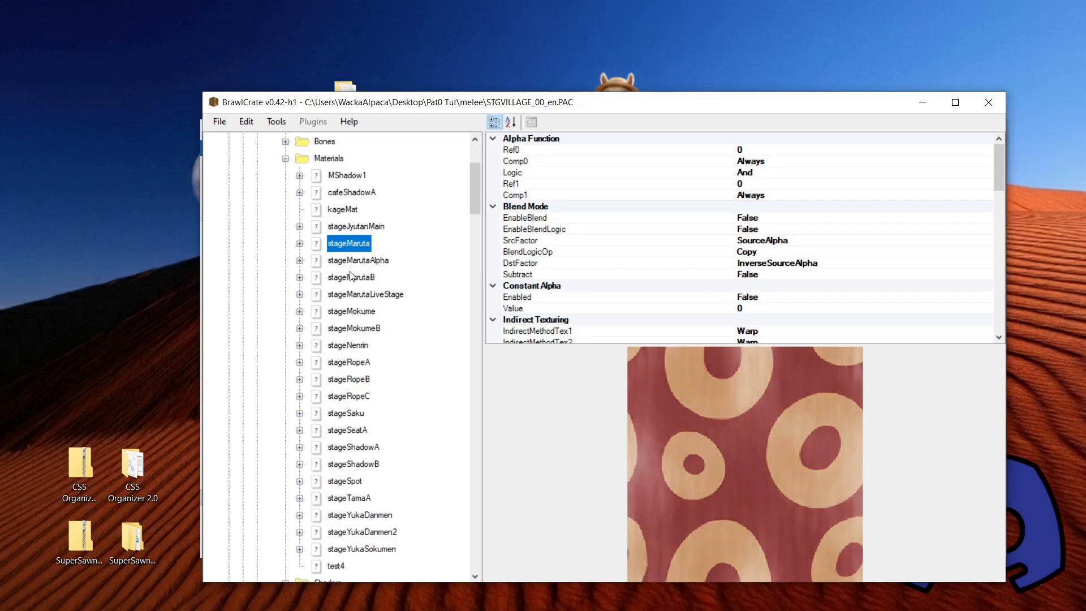
Recheck the StgVillageMainStage model preview against its list of materials.
{"action": "scroll", "coordinate": [354, 263], "scroll_direction": "up", "scroll_amount": 3}
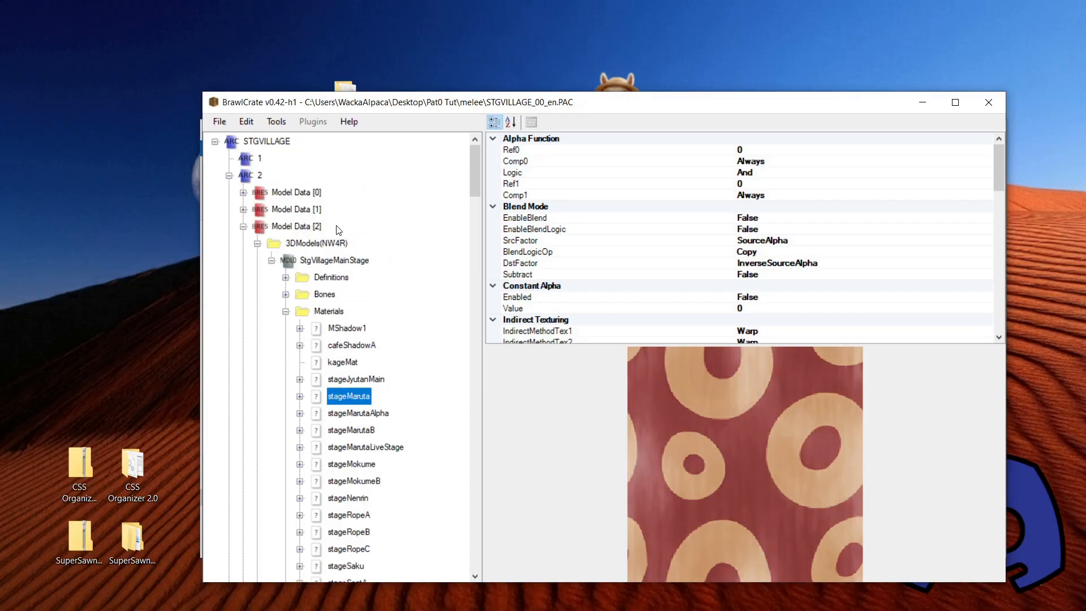
{"action": "left_click", "coordinate": [326, 262]}
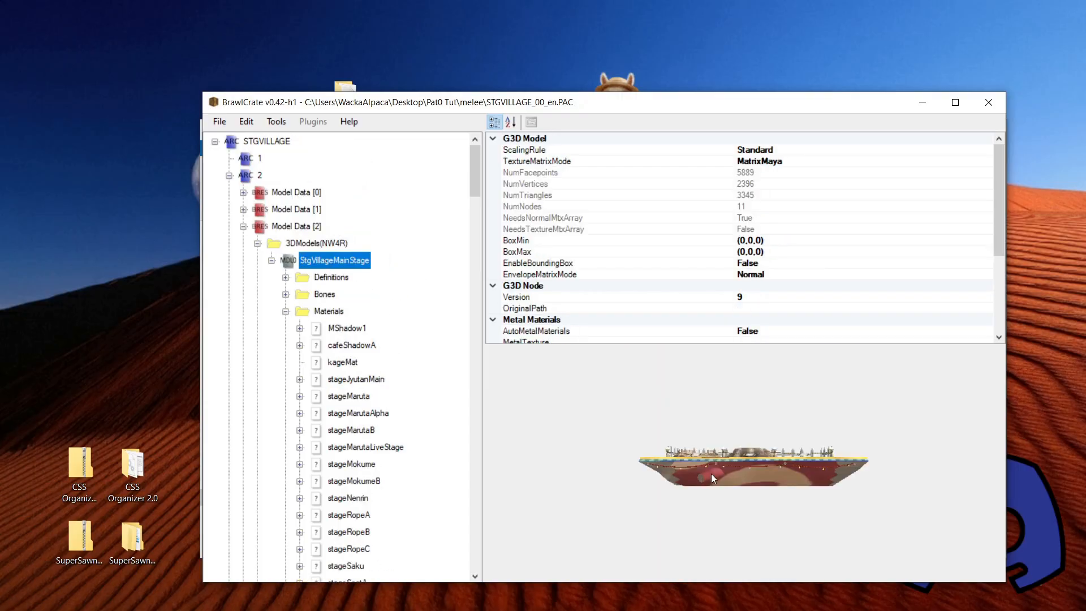
{"action": "scroll", "coordinate": [336, 355], "scroll_direction": "down", "scroll_amount": 3}
{"action": "scroll", "coordinate": [340, 358], "scroll_direction": "up", "scroll_amount": 3}
{"action": "scroll", "coordinate": [343, 359], "scroll_direction": "down", "scroll_amount": 5}
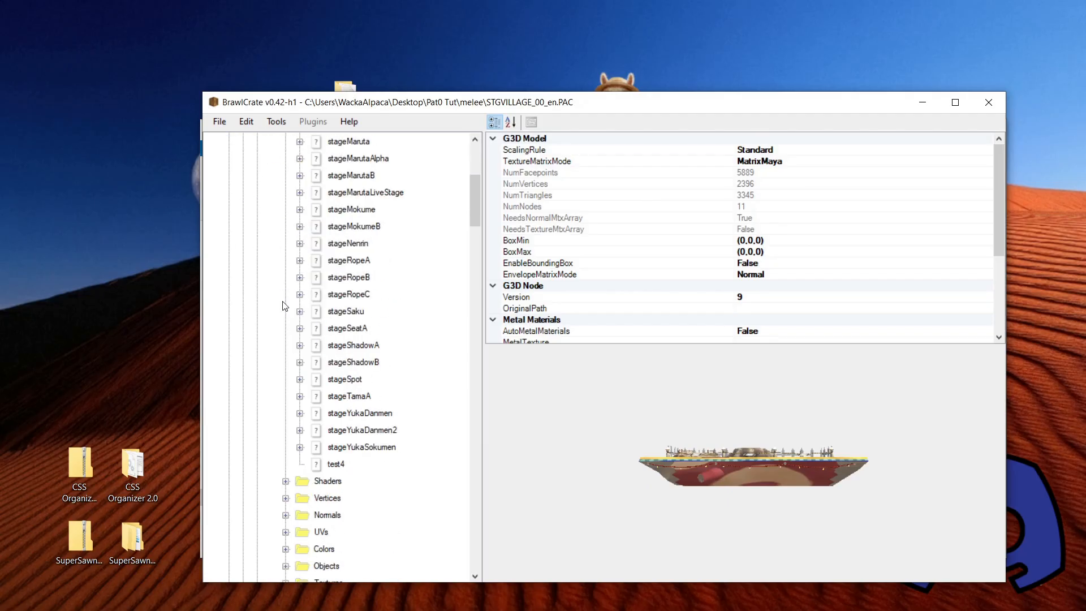
Check the stageMaruta material's texture reference and look up the material's exact name.
{"action": "scroll", "coordinate": [299, 187], "scroll_direction": "up", "scroll_amount": 1}
{"action": "left_click", "coordinate": [300, 193]}
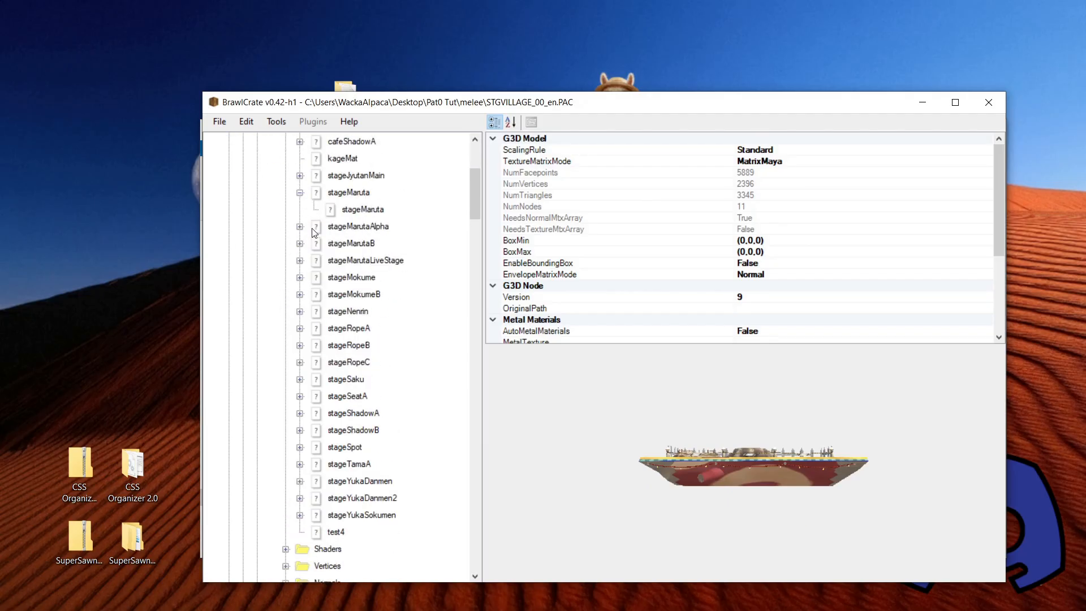
{"action": "left_click", "coordinate": [362, 210]}
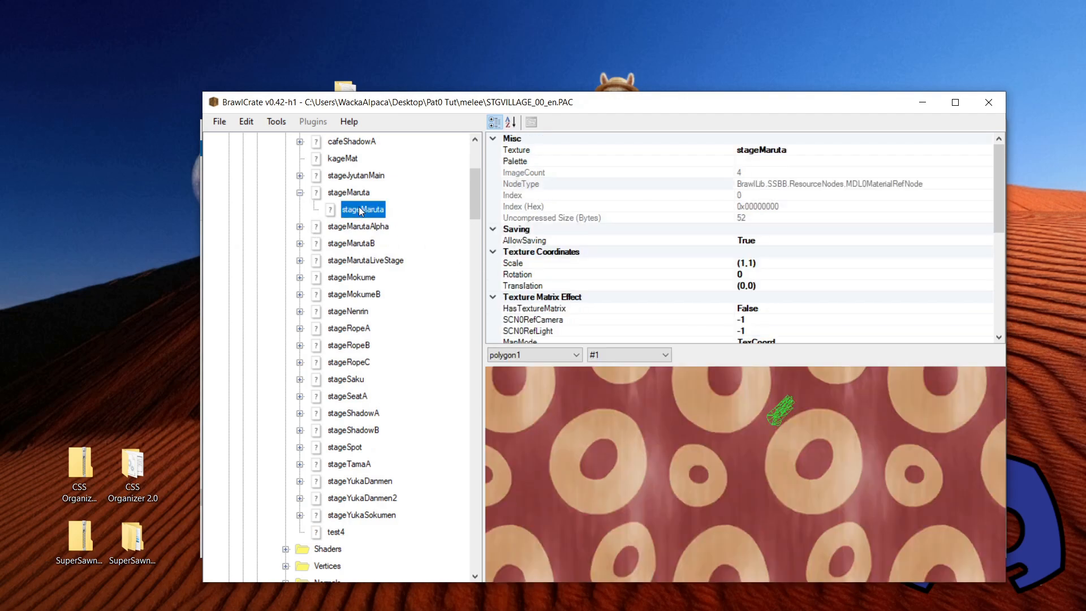
{"action": "right_click", "coordinate": [352, 208]}
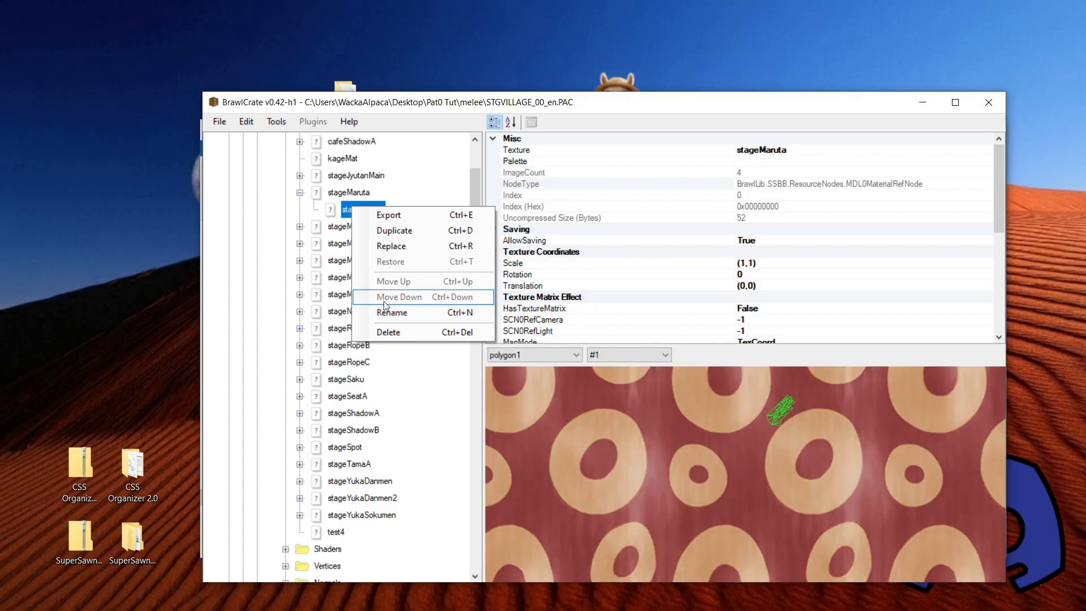
{"action": "key", "text": "Escape"}
{"action": "right_click", "coordinate": [337, 192]}
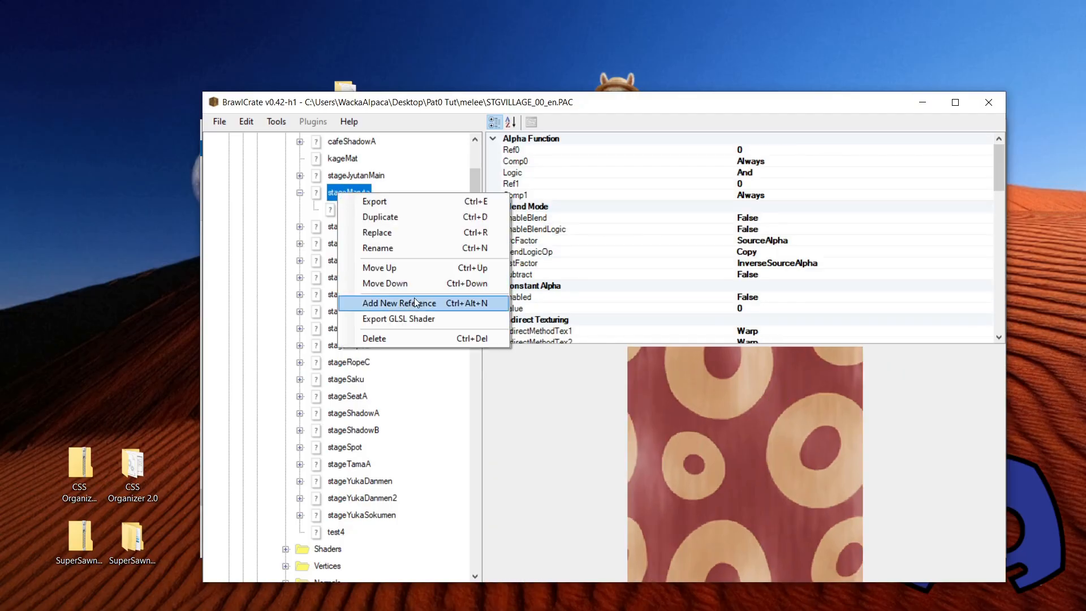
{"action": "left_click", "coordinate": [413, 249]}
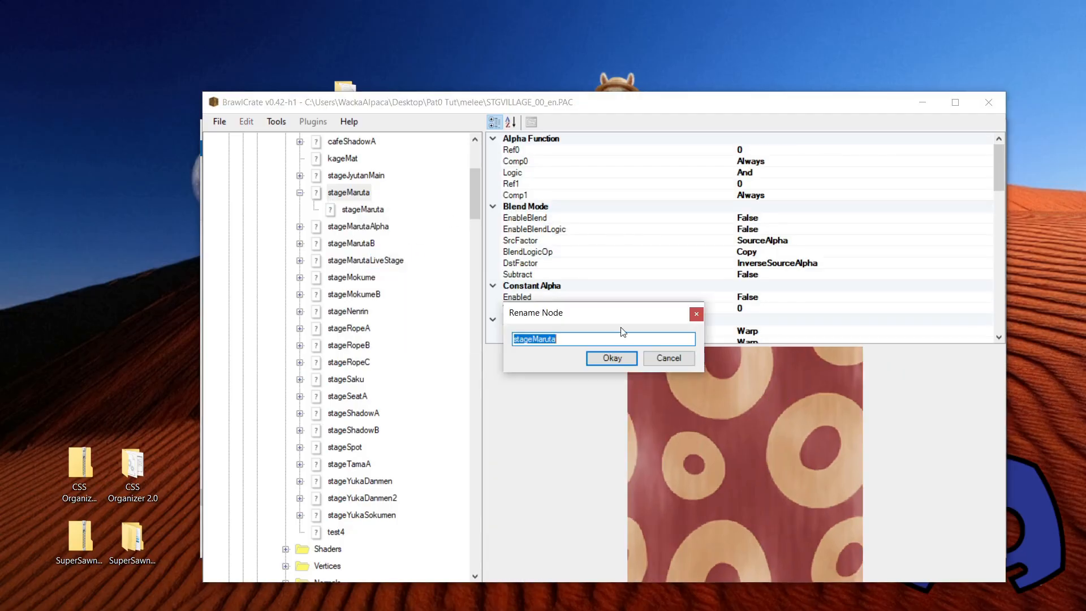
{"action": "left_click", "coordinate": [611, 358]}
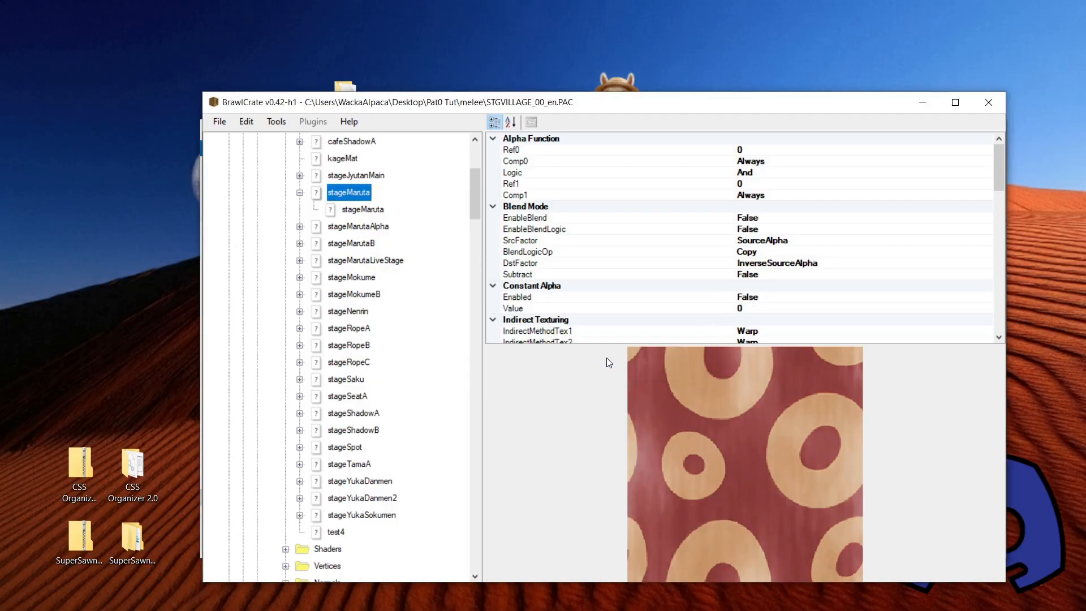
{"action": "left_click", "coordinate": [300, 193]}
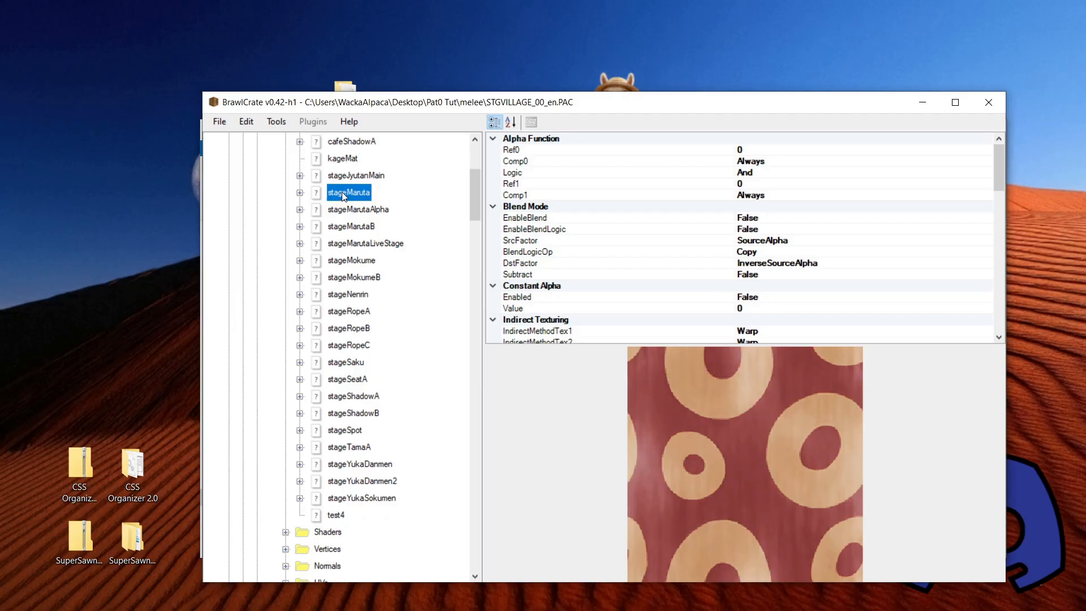
Rename the new entry in the StgVillageMainStage PAT0 to stageMaruta and open its nested texture entry.
{"action": "scroll", "coordinate": [371, 340], "scroll_direction": "down", "scroll_amount": 5}
{"action": "scroll", "coordinate": [319, 383], "scroll_direction": "down", "scroll_amount": 2}
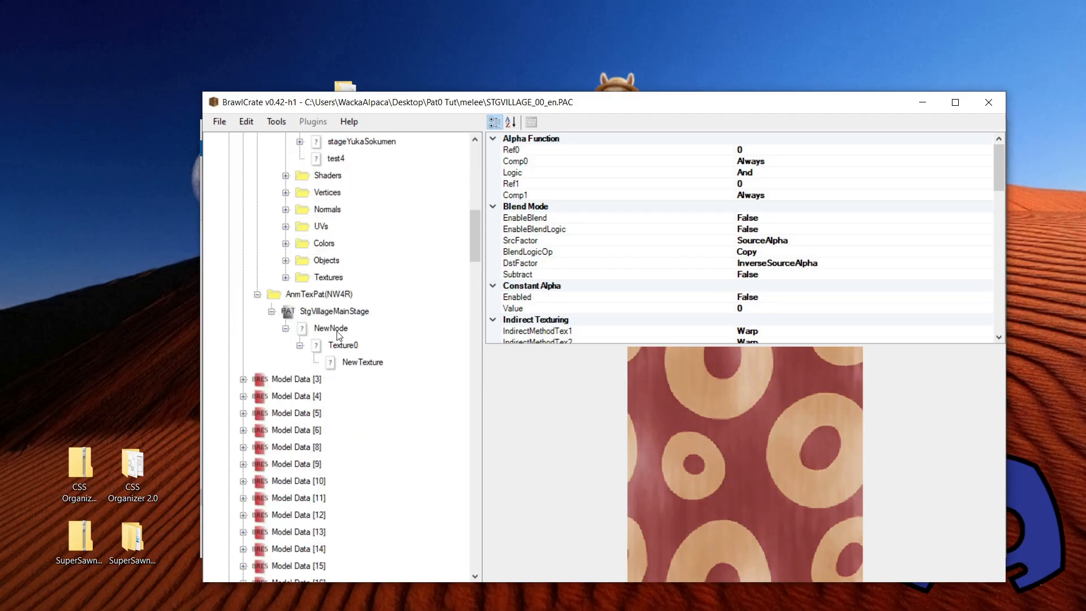
{"action": "left_click", "coordinate": [338, 329]}
{"action": "right_click", "coordinate": [331, 328]}
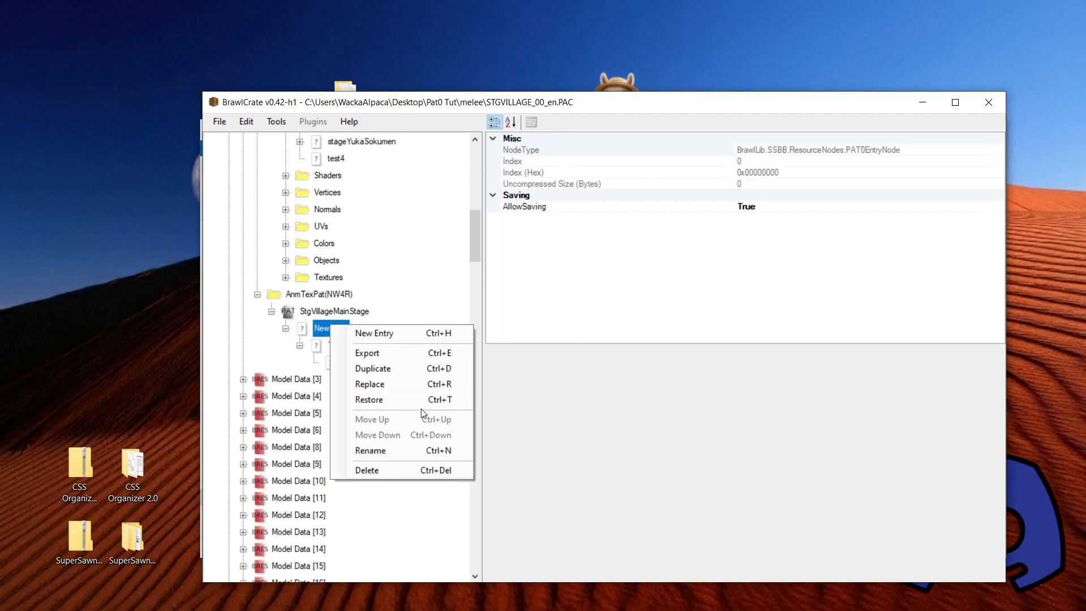
{"action": "left_click", "coordinate": [393, 447]}
{"action": "type", "text": "stageMaruta"}
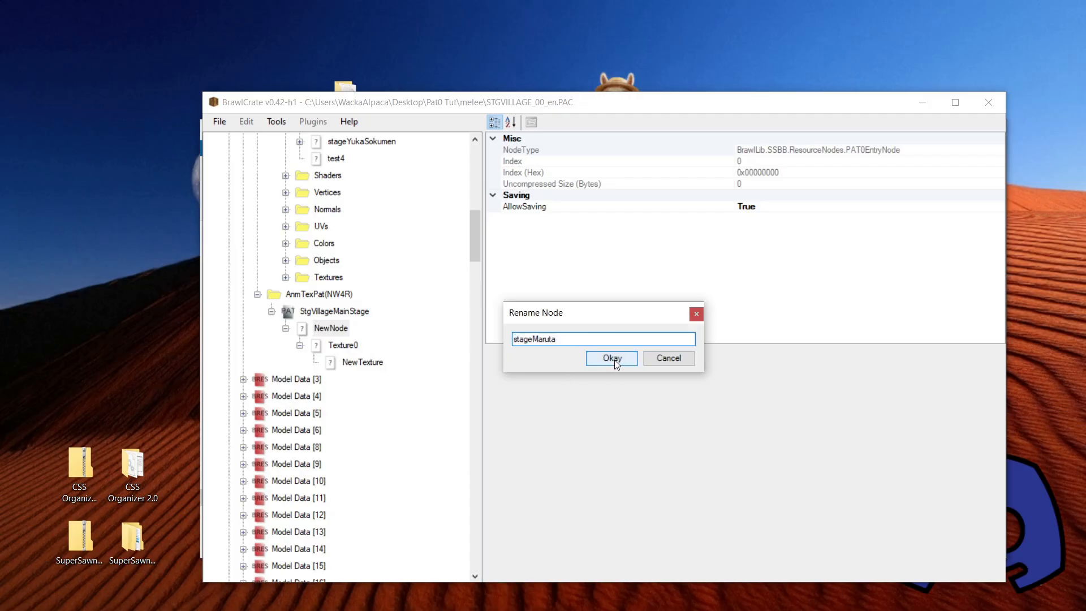
{"action": "left_click", "coordinate": [613, 359]}
{"action": "left_click", "coordinate": [339, 346]}
{"action": "left_click", "coordinate": [374, 363]}
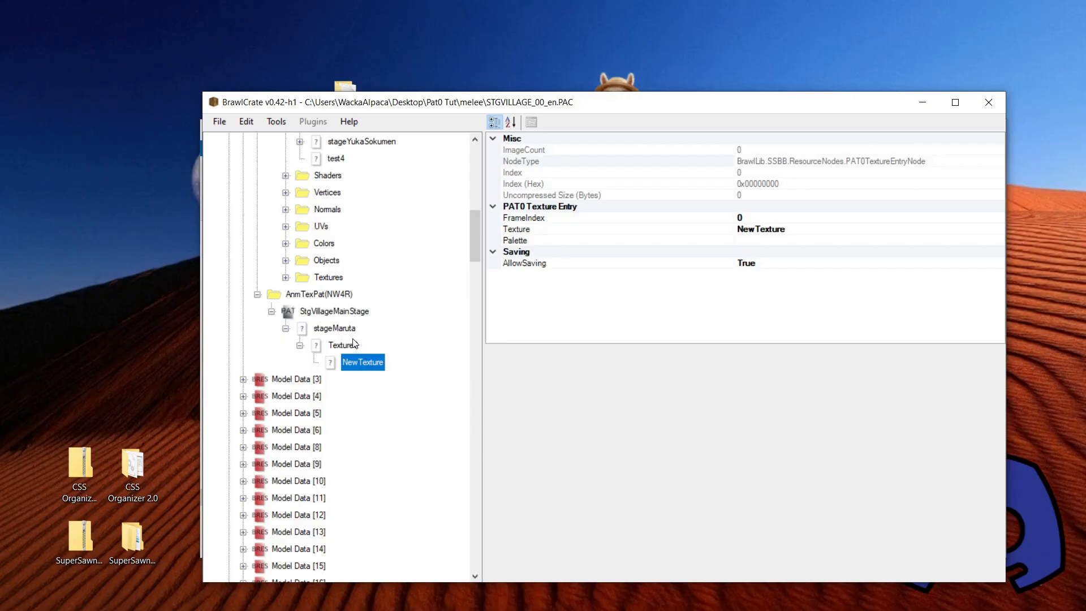
Import stageMaruta.2.png as a texture into Texture Data [0], using the CMPR format at 256 x 256.
{"action": "scroll", "coordinate": [379, 391], "scroll_direction": "up", "scroll_amount": 1}
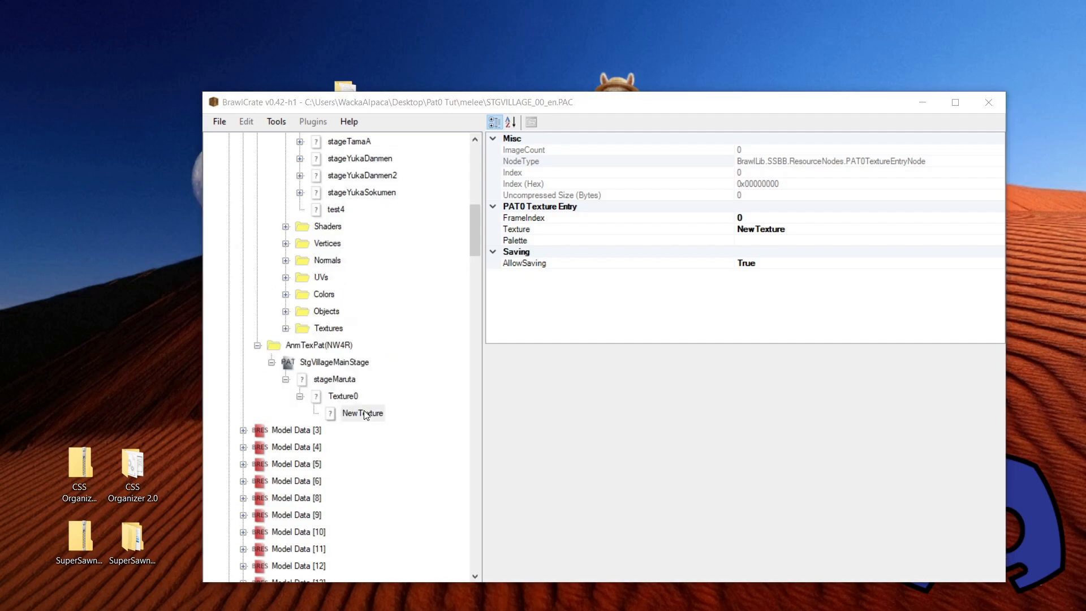
{"action": "scroll", "coordinate": [362, 385], "scroll_direction": "down", "scroll_amount": 20}
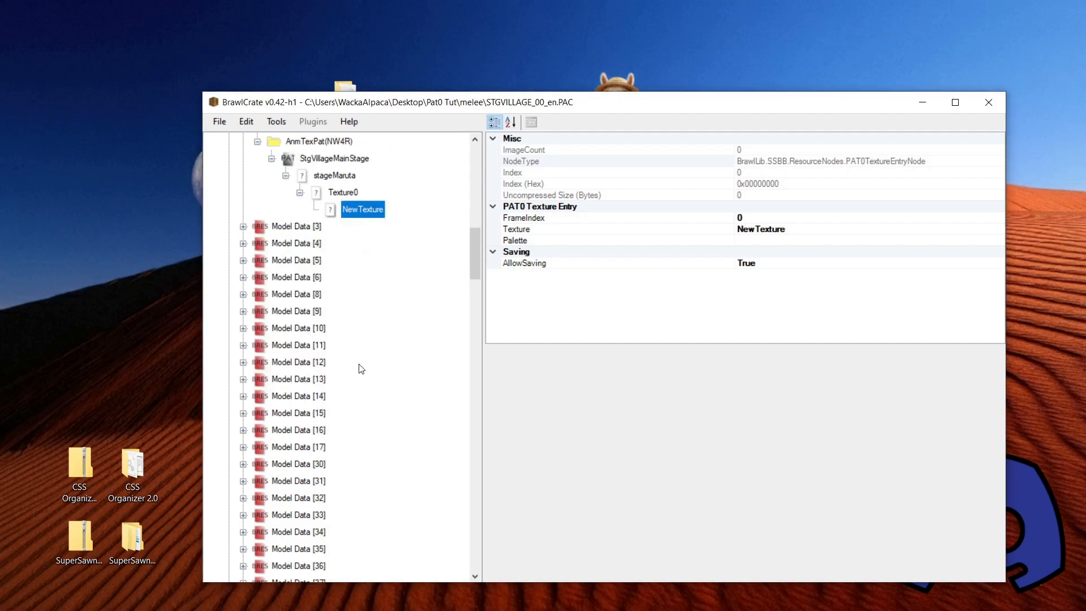
{"action": "scroll", "coordinate": [323, 411], "scroll_direction": "down", "scroll_amount": 6}
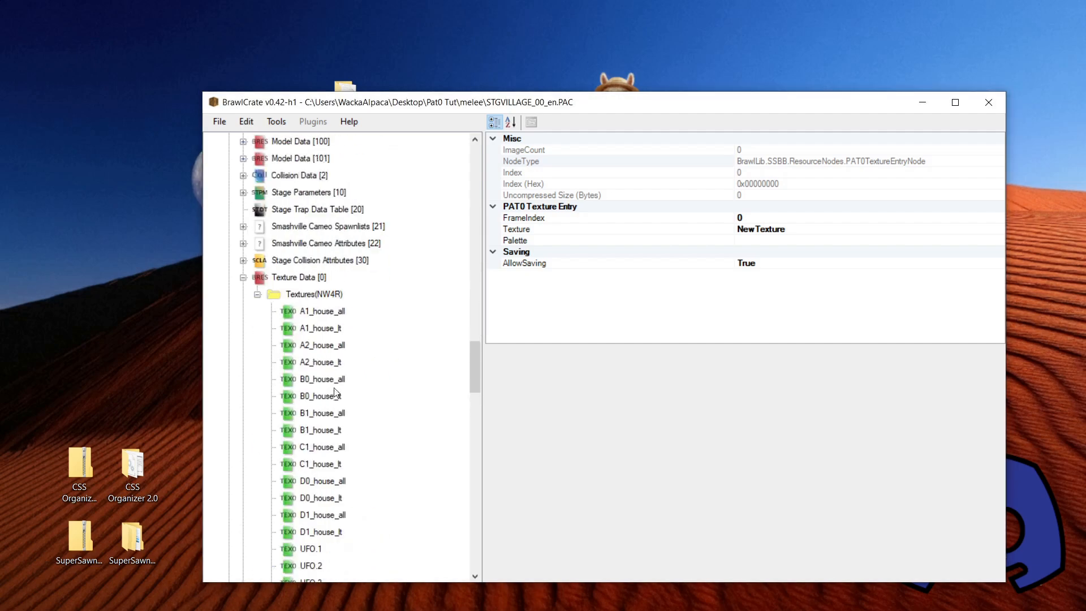
{"action": "scroll", "coordinate": [331, 345], "scroll_direction": "up", "scroll_amount": 1}
{"action": "left_click", "coordinate": [326, 331]}
{"action": "right_click", "coordinate": [291, 327]}
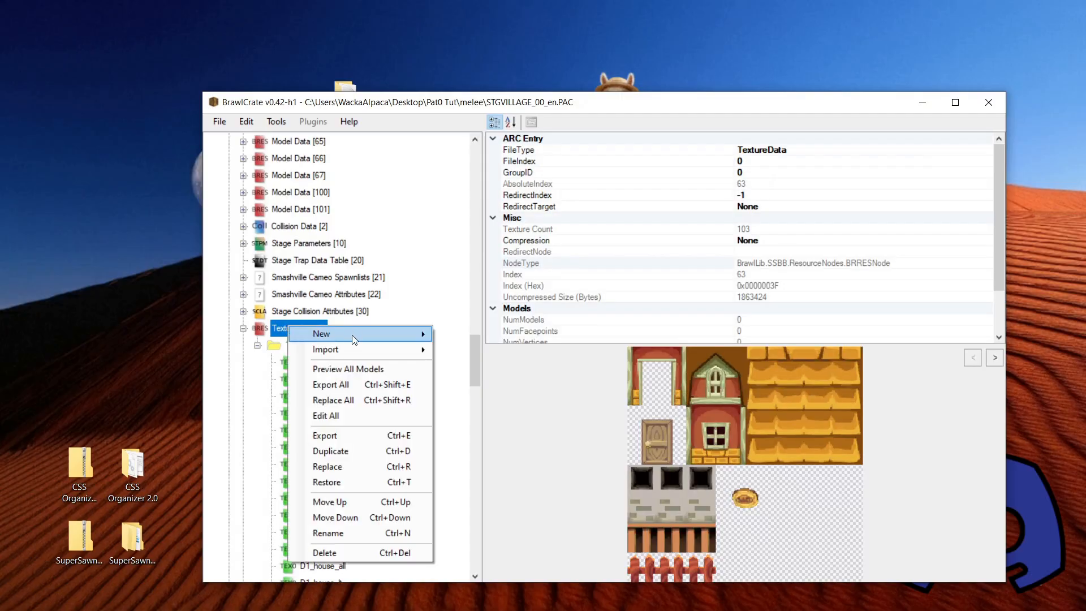
{"action": "mouse_move", "coordinate": [363, 345]}
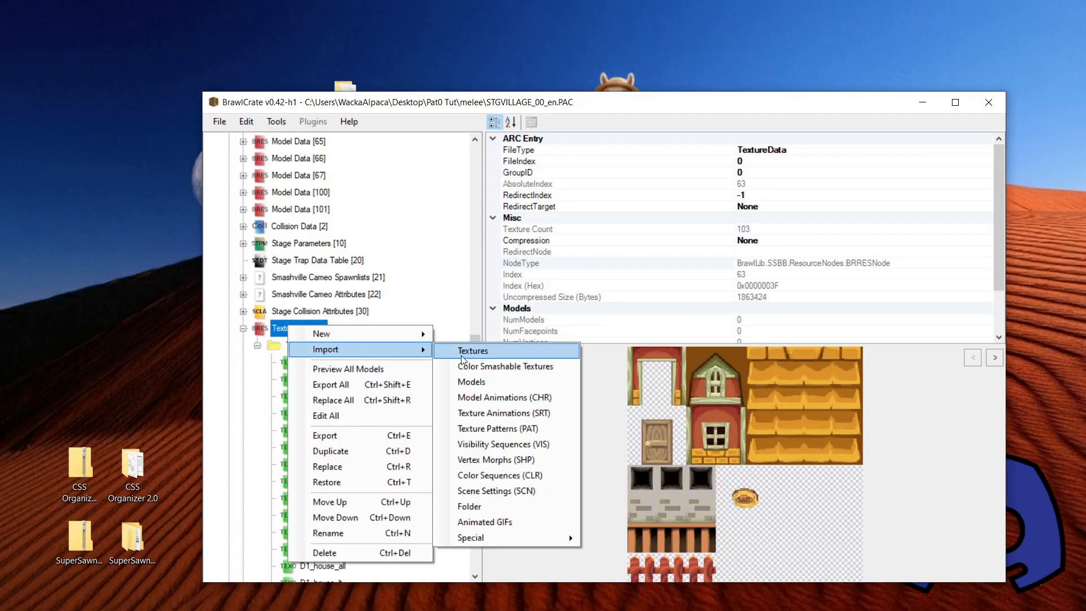
{"action": "left_click", "coordinate": [478, 349]}
{"action": "left_click", "coordinate": [452, 234]}
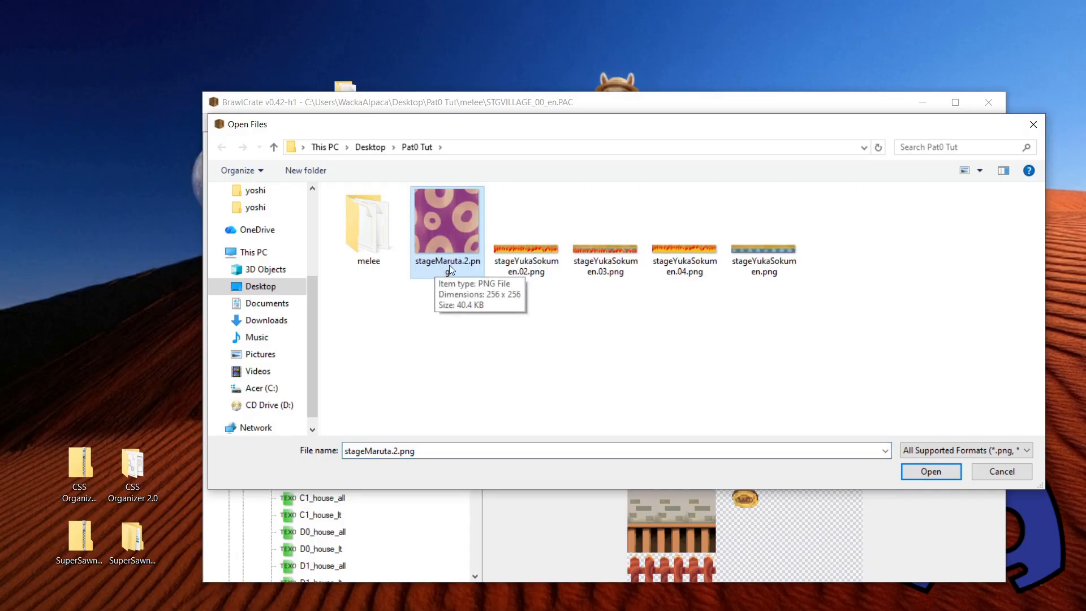
{"action": "left_click", "coordinate": [931, 471]}
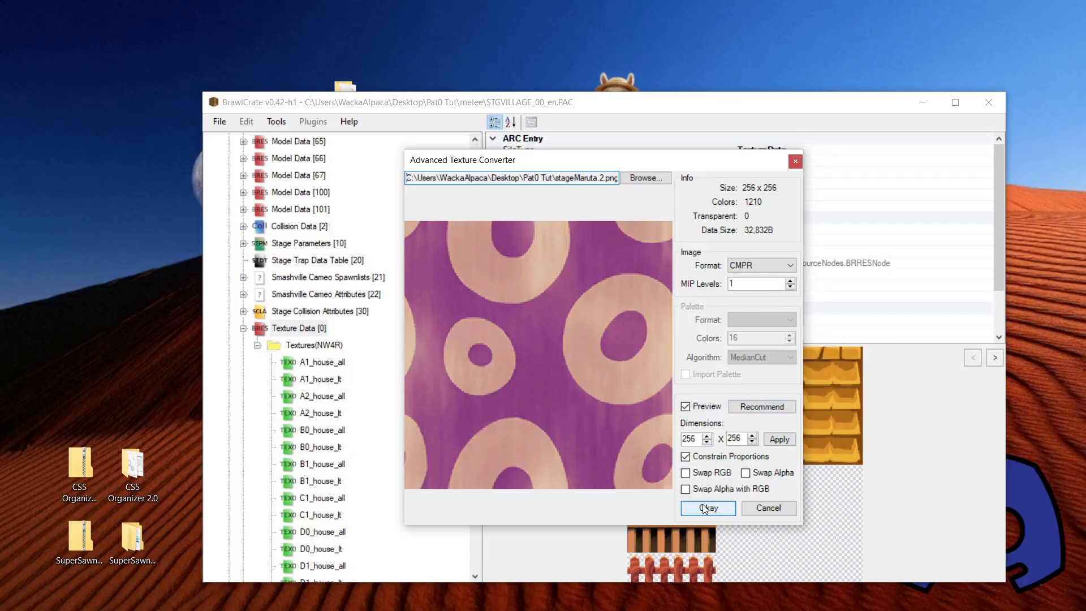
{"action": "left_click", "coordinate": [706, 508]}
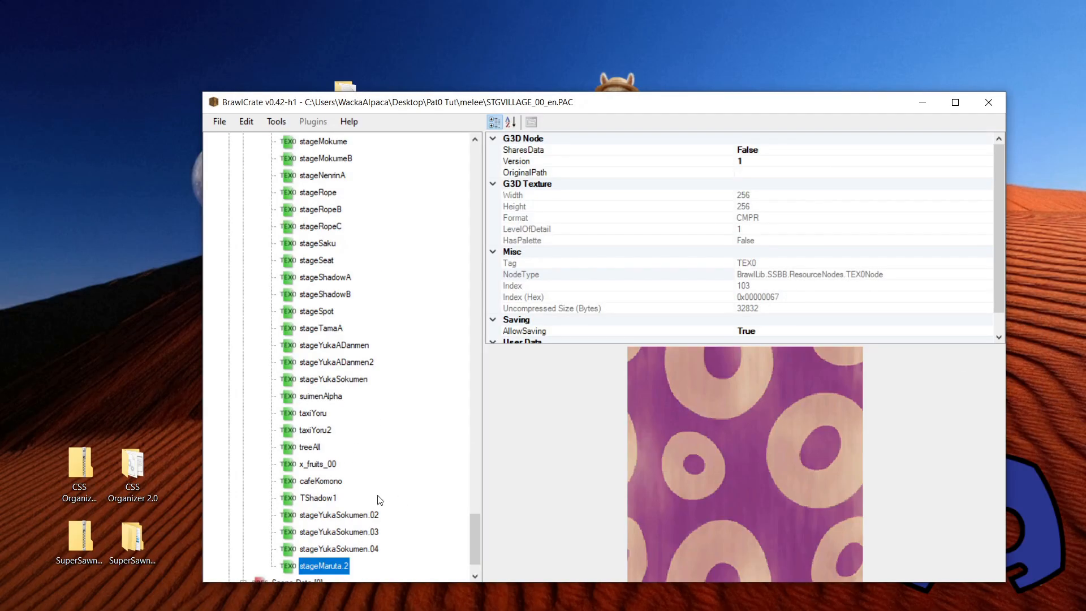
Rename the placeholder texture entry under the stageMaruta PAT0 entry's Texture0 to stageMaruta.2.
{"action": "left_click_drag", "start_coordinate": [472, 532], "coordinate": [477, 204]}
{"action": "scroll", "coordinate": [371, 535], "scroll_direction": "up", "scroll_amount": 1}
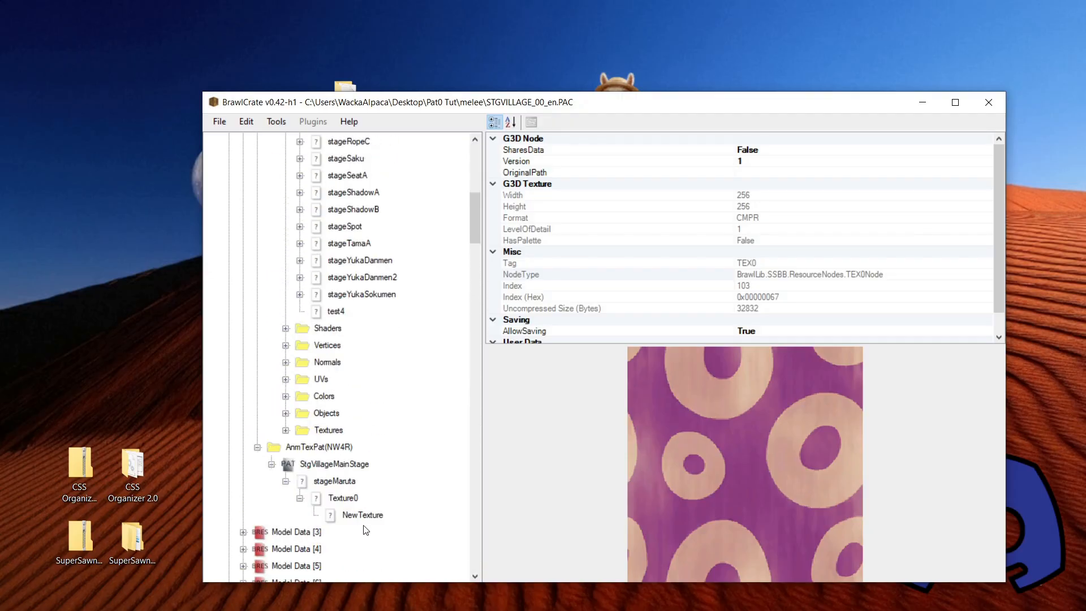
{"action": "left_click", "coordinate": [365, 515]}
{"action": "right_click", "coordinate": [360, 515]}
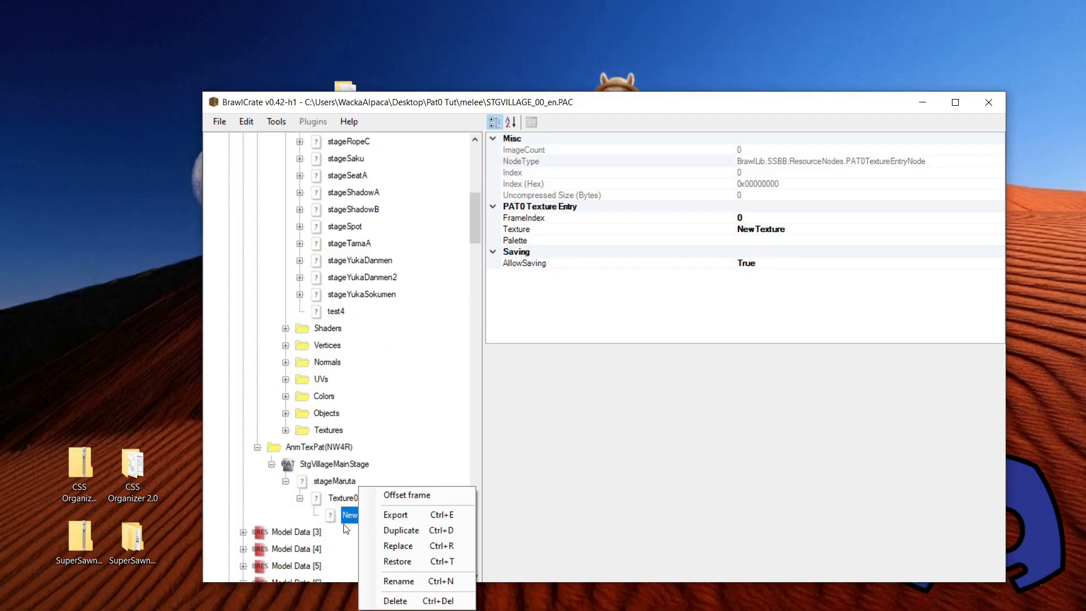
{"action": "left_click", "coordinate": [415, 581]}
{"action": "type", "text": "stageMaruta"}
{"action": "type", "text": ".2"}
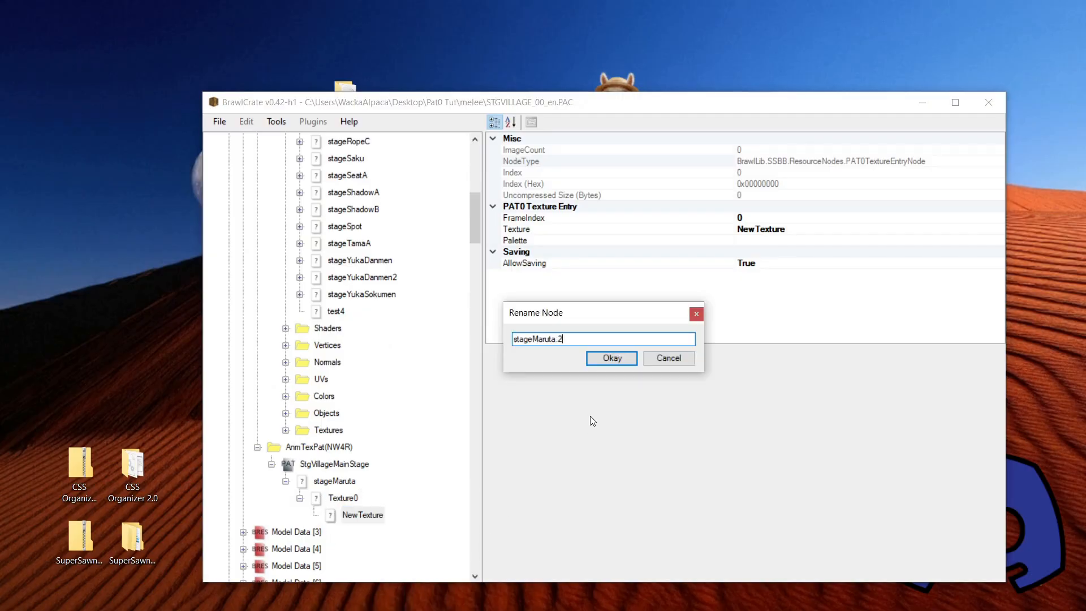
{"action": "left_click", "coordinate": [612, 358]}
Add a second texture entry to Texture0 and name it stageMaruta.
{"action": "left_click", "coordinate": [350, 503]}
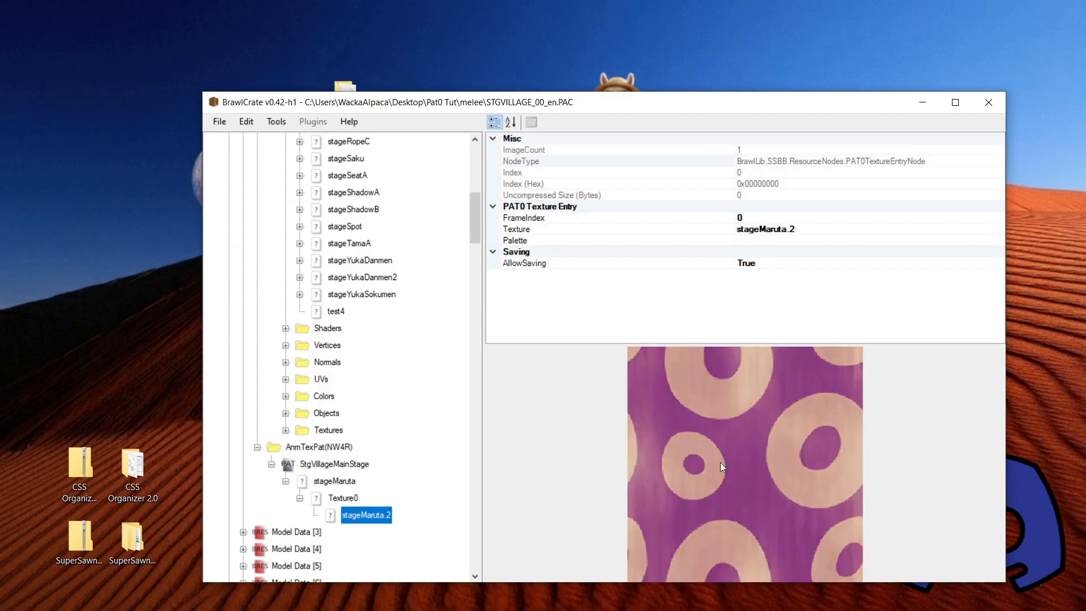
{"action": "left_click", "coordinate": [354, 501]}
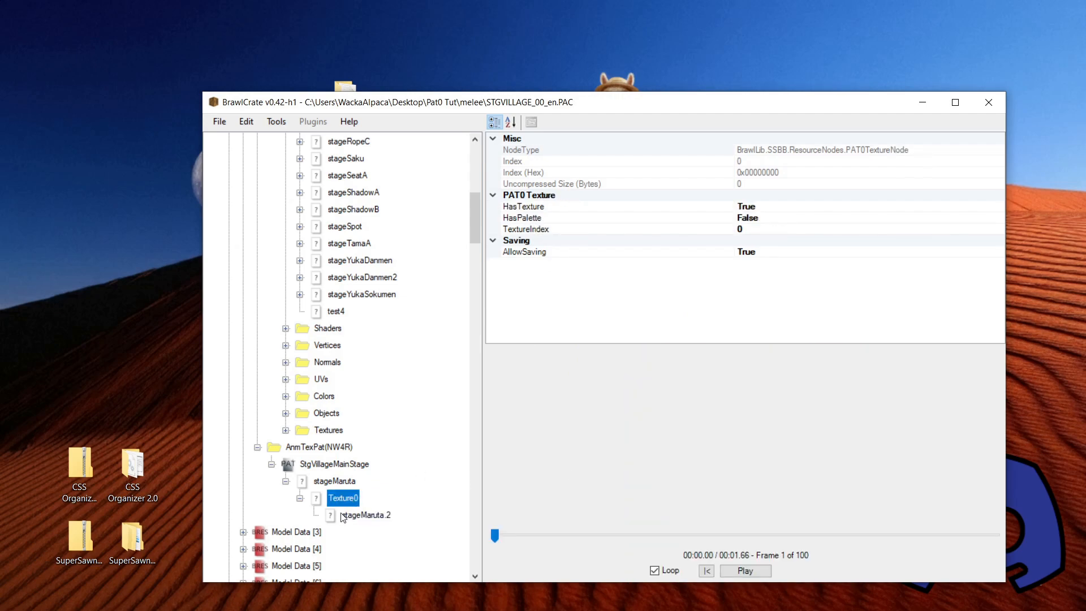
{"action": "scroll", "coordinate": [351, 497], "scroll_direction": "down", "scroll_amount": 3}
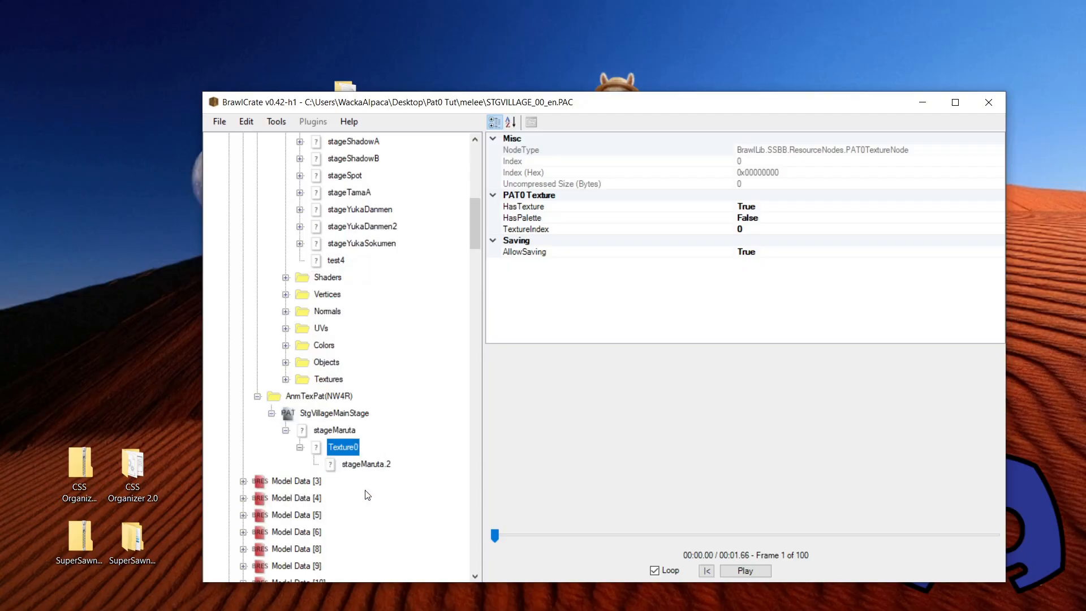
{"action": "right_click", "coordinate": [345, 343]}
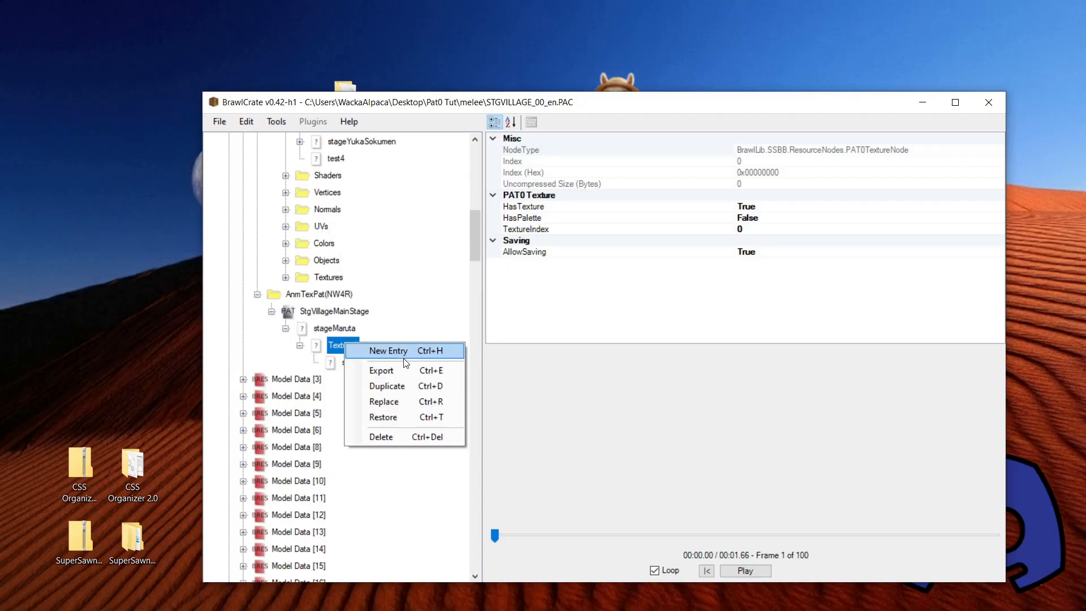
{"action": "left_click", "coordinate": [385, 351]}
{"action": "left_click", "coordinate": [358, 380]}
{"action": "right_click", "coordinate": [367, 381]}
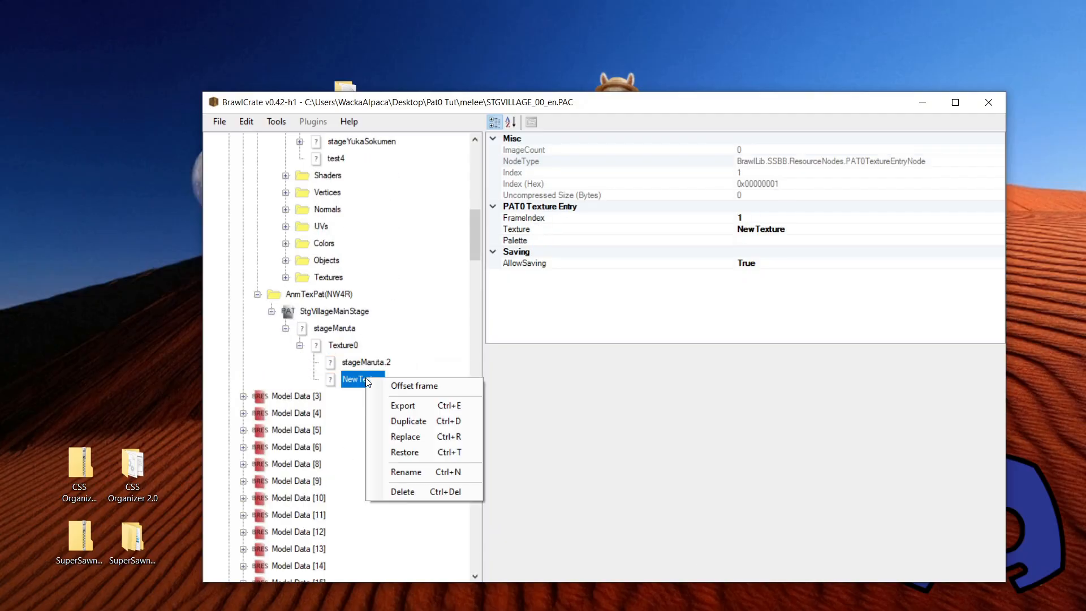
{"action": "left_click", "coordinate": [433, 471]}
{"action": "type", "text": "stageMaruta"}
{"action": "left_click", "coordinate": [622, 362]}
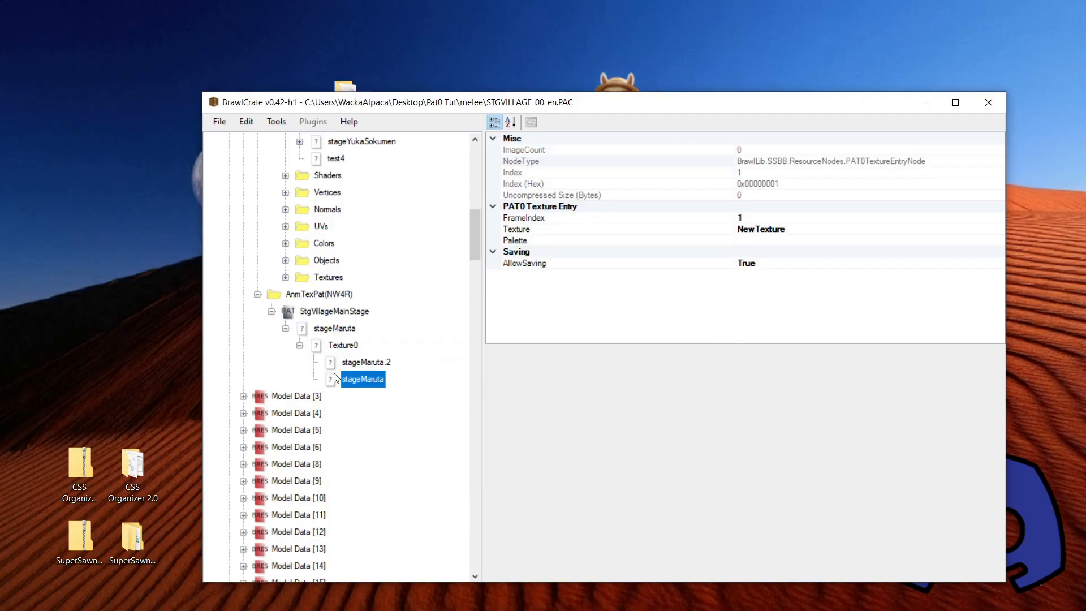
Compare the stageMaruta.2 and stageMaruta texture entries and review the frame count and loop setting of the StgVillageMainStage PAT0.
{"action": "left_click", "coordinate": [352, 365]}
{"action": "left_click", "coordinate": [354, 378]}
{"action": "left_click", "coordinate": [355, 369]}
{"action": "left_click", "coordinate": [357, 377]}
{"action": "left_click", "coordinate": [356, 365]}
{"action": "left_click", "coordinate": [360, 377]}
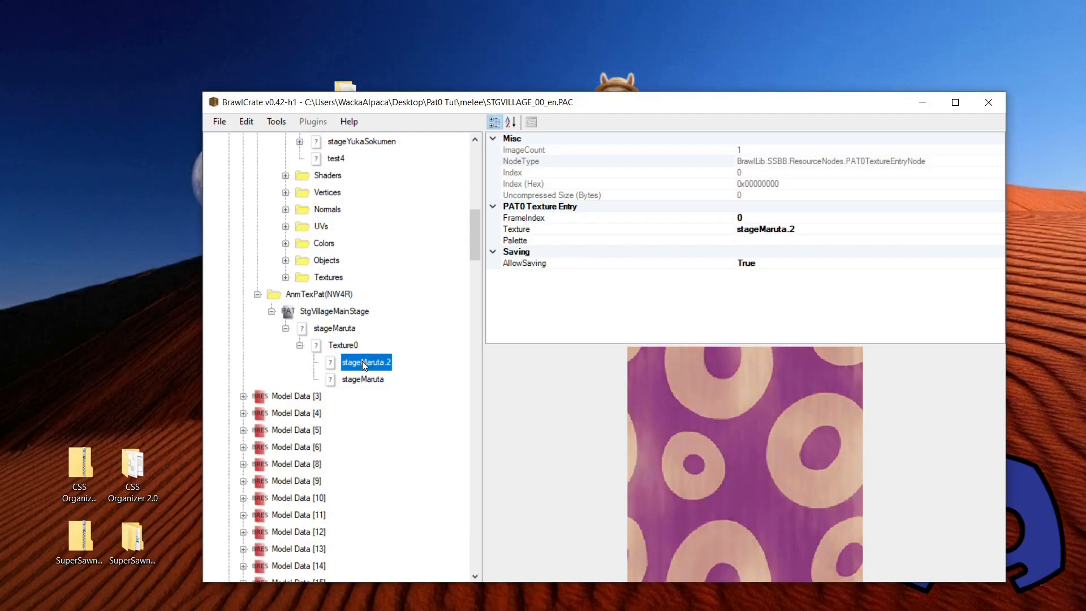
{"action": "left_click", "coordinate": [345, 347]}
{"action": "left_click", "coordinate": [335, 329]}
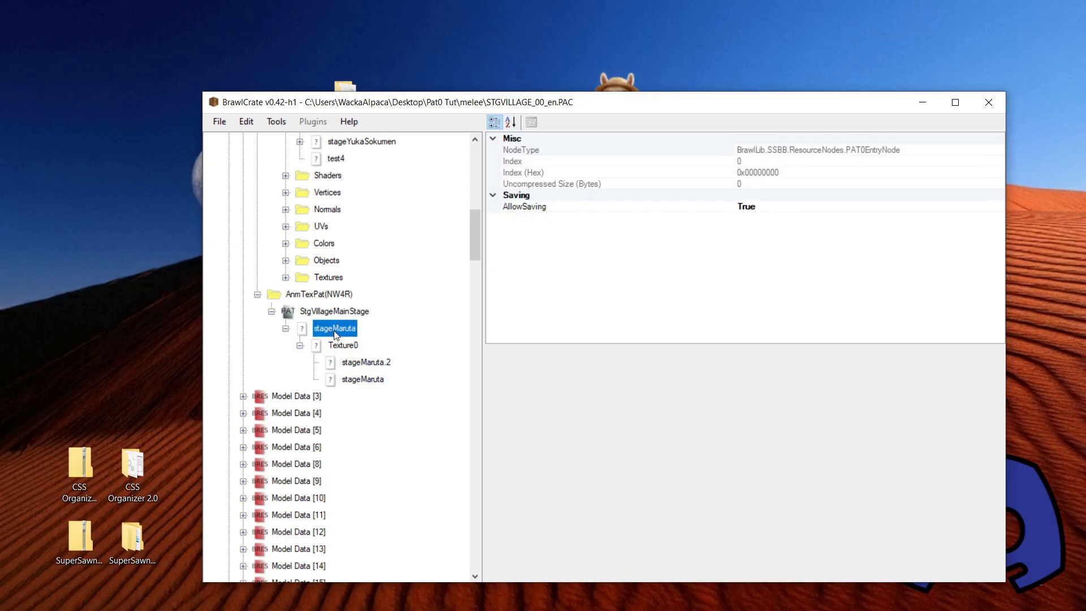
{"action": "left_click", "coordinate": [351, 313]}
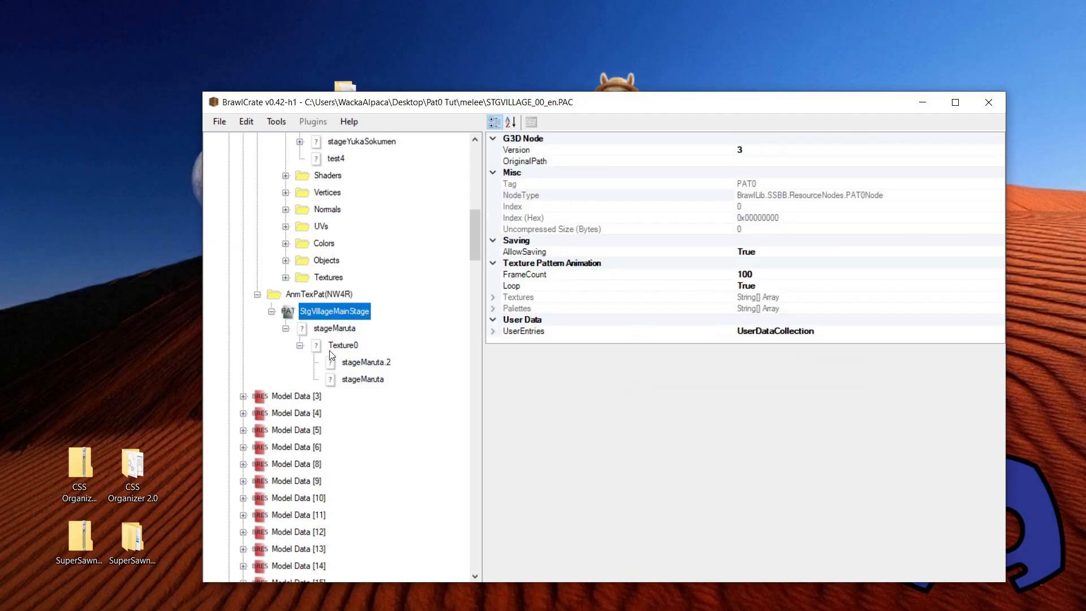
Set the FrameIndex of the stageMaruta texture entry to 5.
{"action": "left_click", "coordinate": [356, 363]}
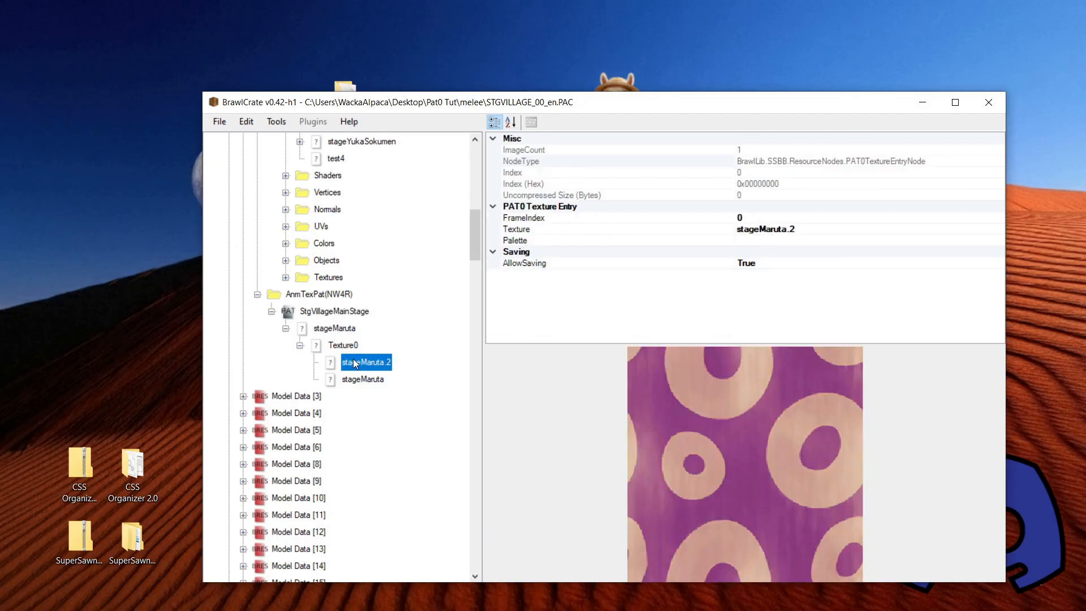
{"action": "left_click", "coordinate": [376, 380]}
{"action": "left_click", "coordinate": [780, 217]}
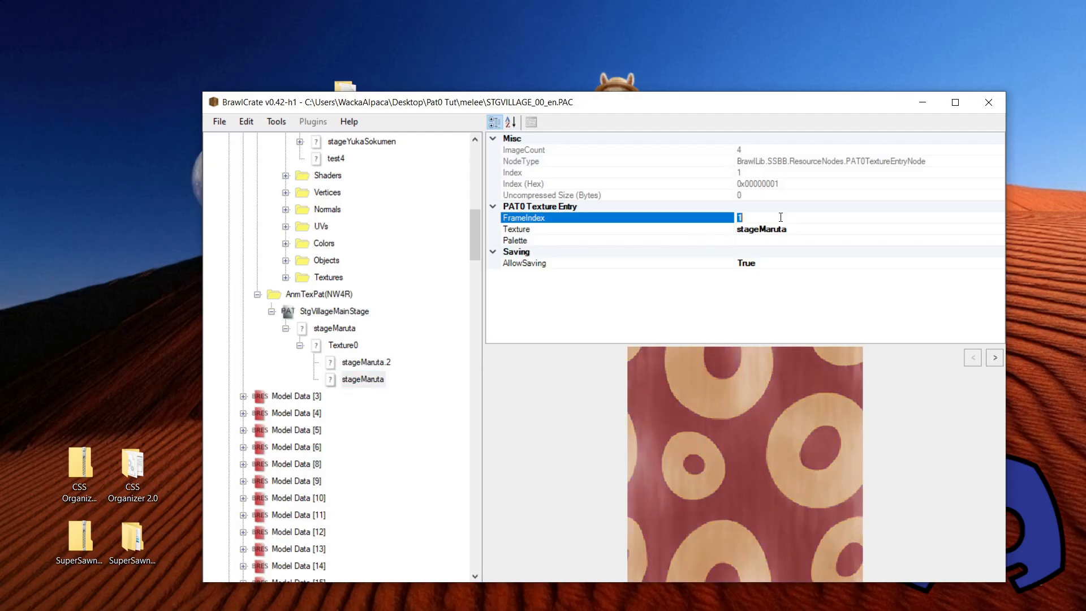
{"action": "type", "text": "5"}
{"action": "key", "text": "Return"}
Recheck both texture entries and play the Texture0 animation preview.
{"action": "left_click", "coordinate": [365, 379]}
{"action": "left_click", "coordinate": [362, 363]}
{"action": "left_click", "coordinate": [349, 348]}
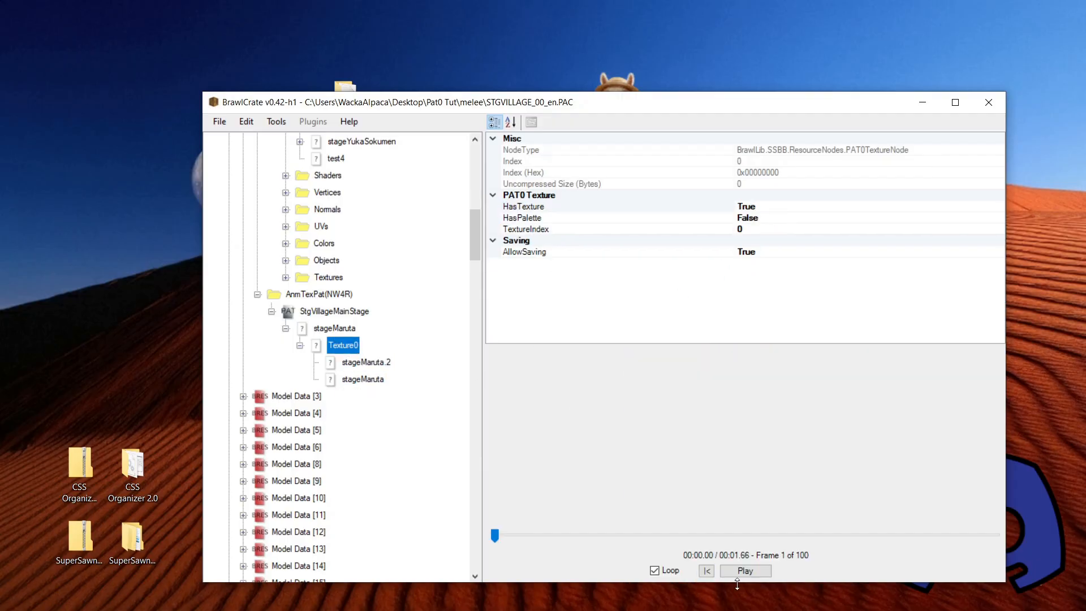
{"action": "left_click", "coordinate": [755, 570]}
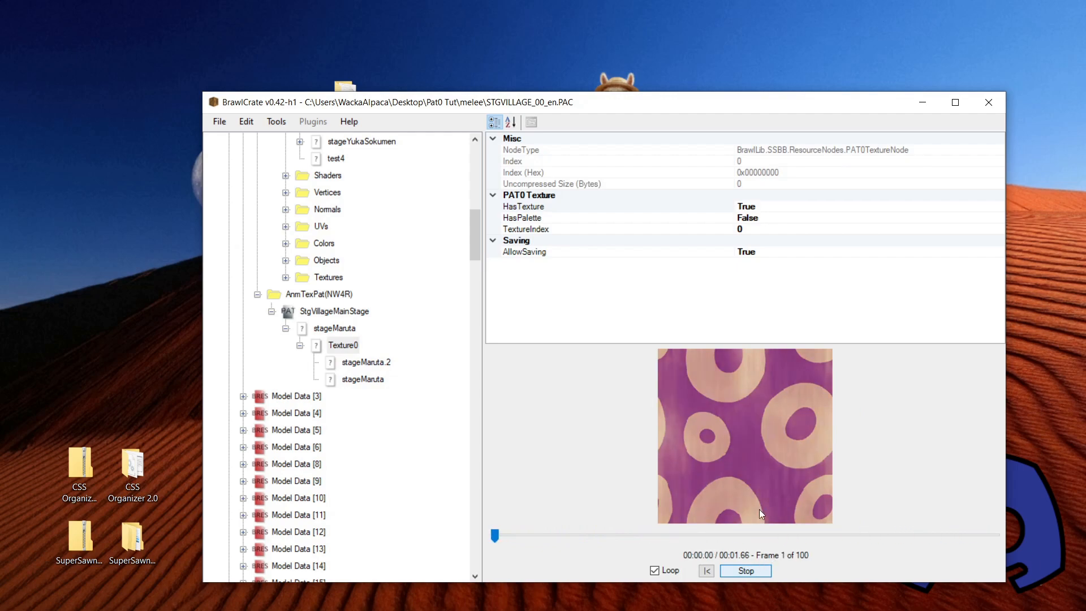
Stop the animation preview and review the properties of the stageMaruta entry and the StgVillageMainStage PAT0.
{"action": "left_click", "coordinate": [746, 570]}
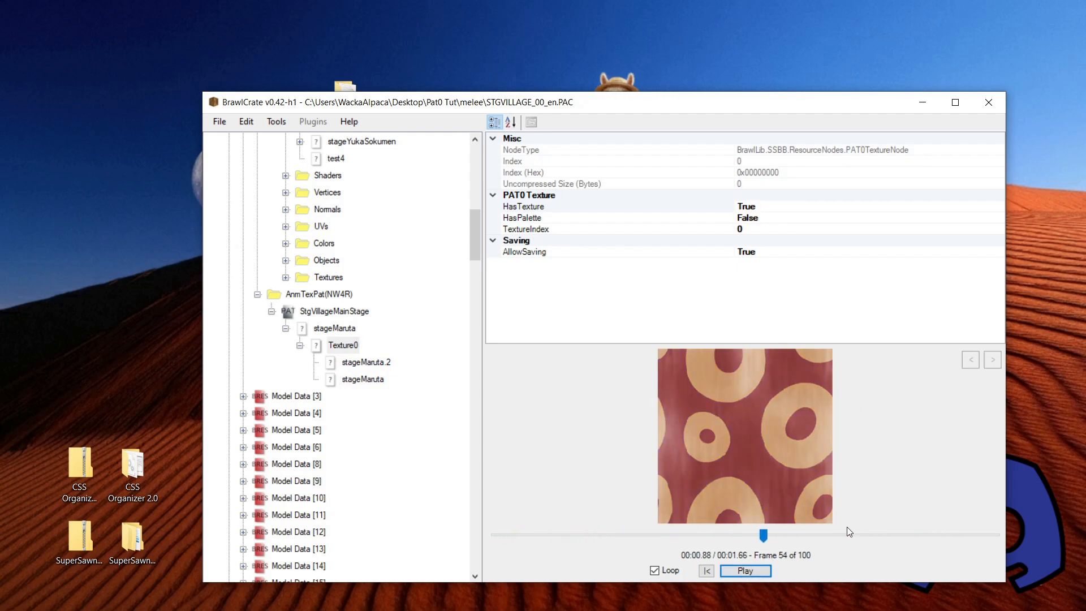
{"action": "left_click", "coordinate": [332, 331]}
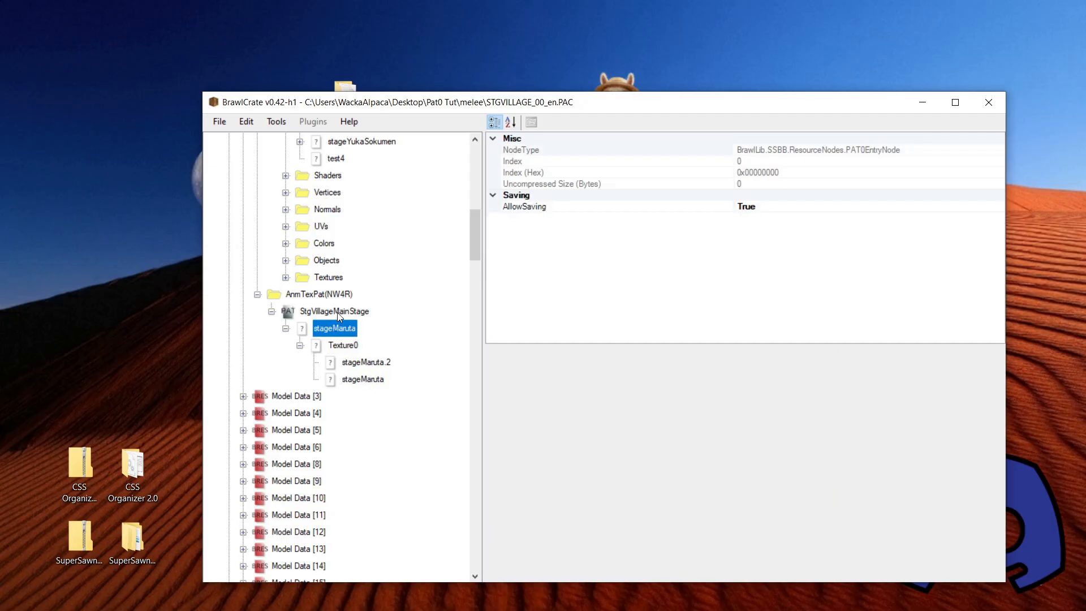
{"action": "left_click", "coordinate": [337, 312]}
{"action": "scroll", "coordinate": [345, 319], "scroll_direction": "up", "scroll_amount": 4}
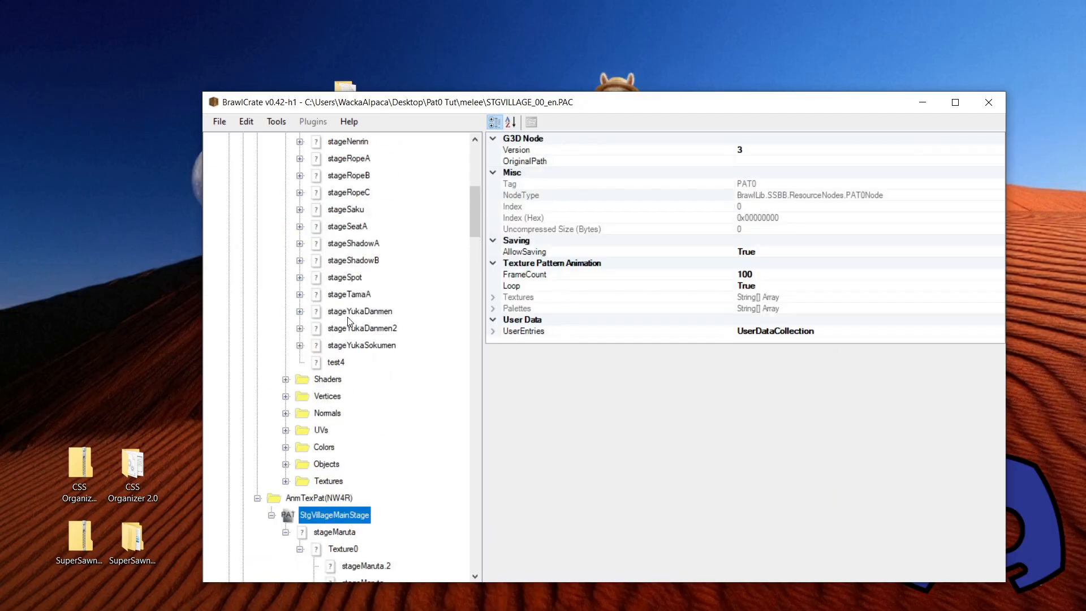
{"action": "scroll", "coordinate": [347, 324], "scroll_direction": "up", "scroll_amount": 5}
{"action": "left_click", "coordinate": [285, 209]}
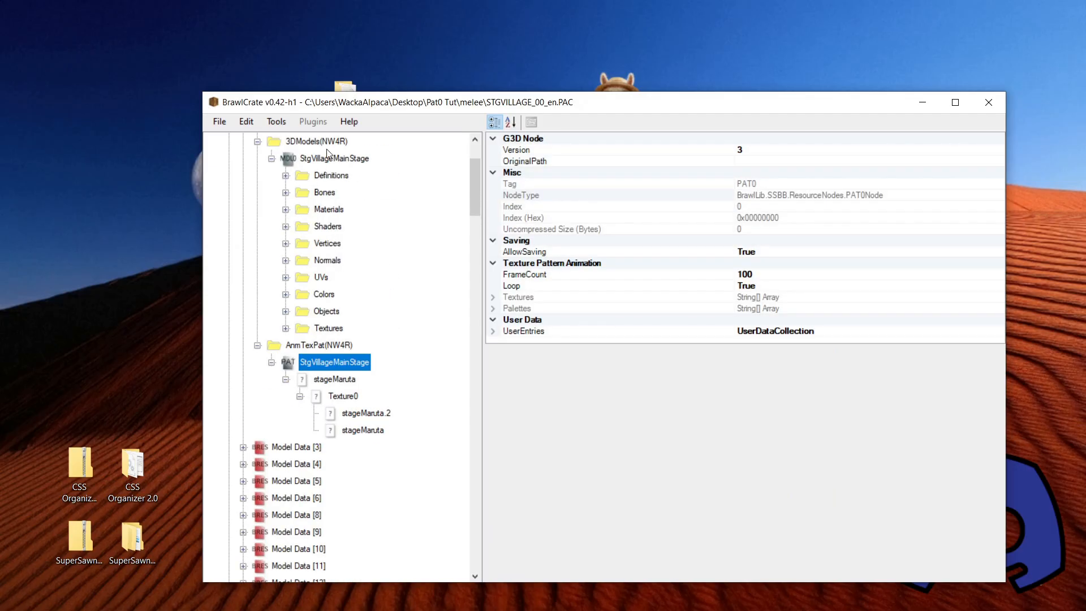
{"action": "scroll", "coordinate": [283, 213], "scroll_direction": "up", "scroll_amount": 2}
{"action": "scroll", "coordinate": [326, 339], "scroll_direction": "down", "scroll_amount": 2}
Examine the stageMaruta material and its texture reference among the StgVillageMainStage model's materials.
{"action": "left_click", "coordinate": [286, 209]}
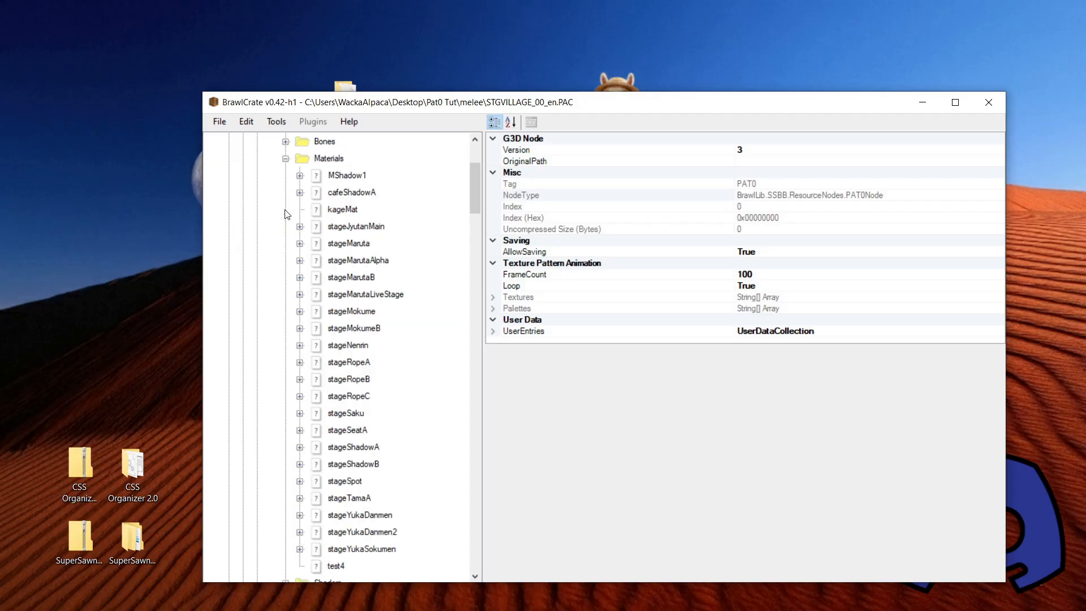
{"action": "scroll", "coordinate": [347, 222], "scroll_direction": "down", "scroll_amount": 5}
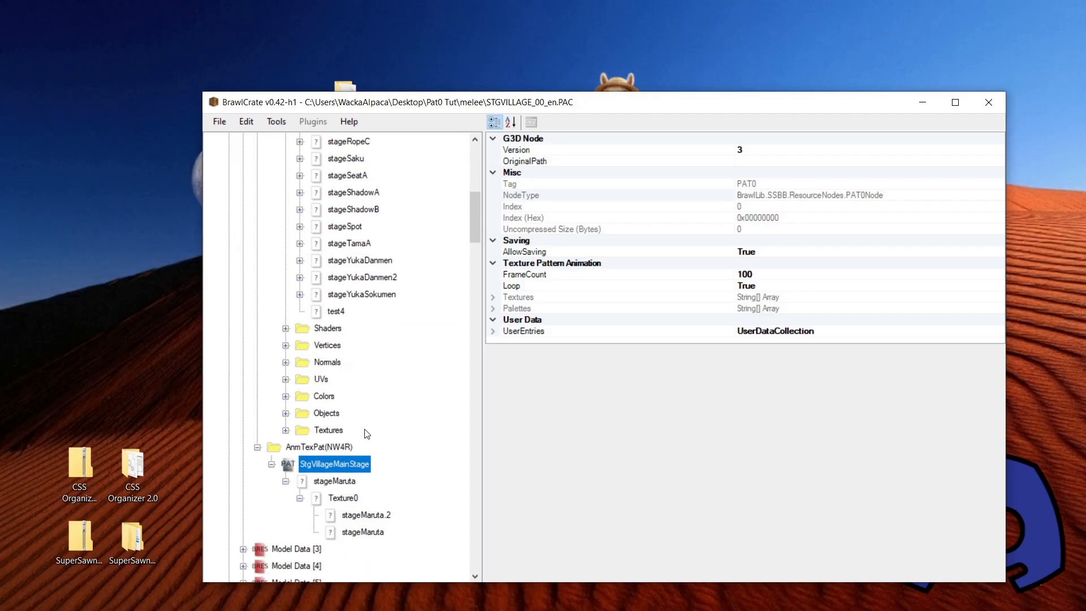
{"action": "scroll", "coordinate": [353, 431], "scroll_direction": "up", "scroll_amount": 3}
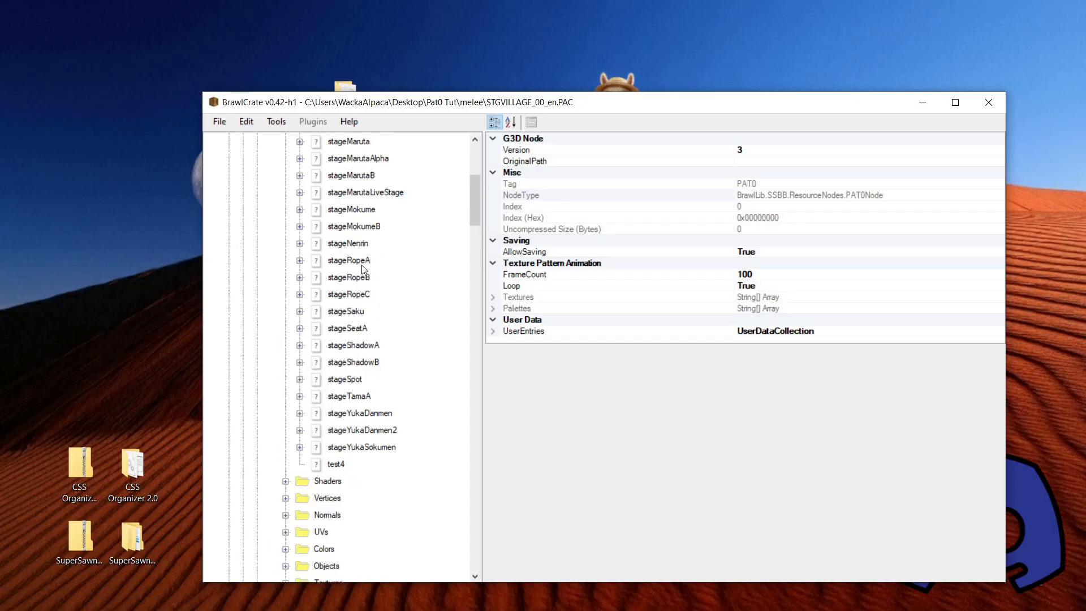
{"action": "scroll", "coordinate": [360, 451], "scroll_direction": "down", "scroll_amount": 4}
{"action": "scroll", "coordinate": [361, 472], "scroll_direction": "up", "scroll_amount": 5}
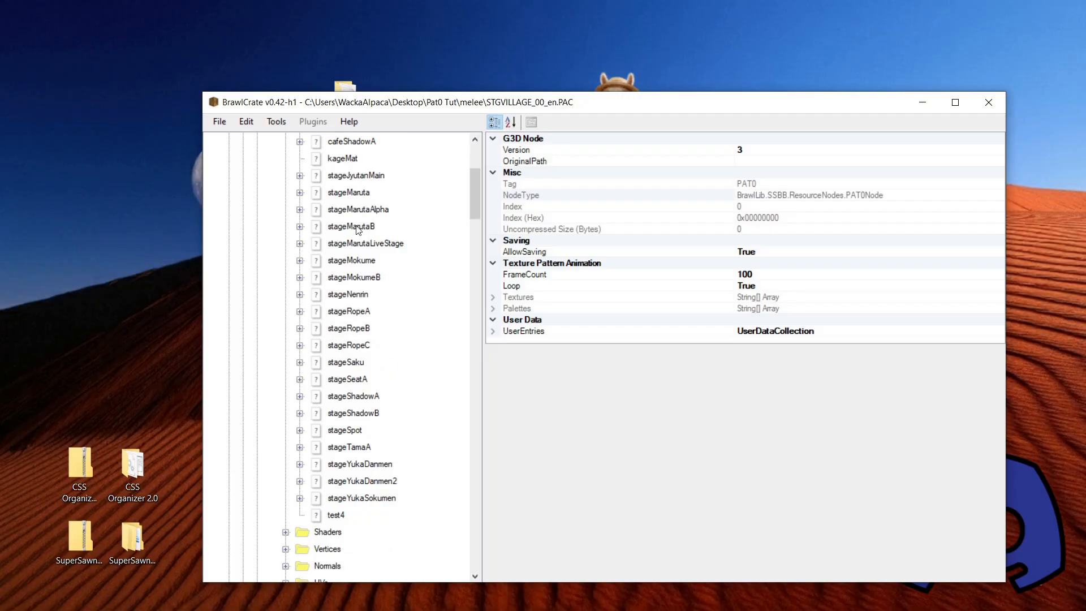
{"action": "left_click", "coordinate": [300, 193]}
{"action": "left_click", "coordinate": [360, 210]}
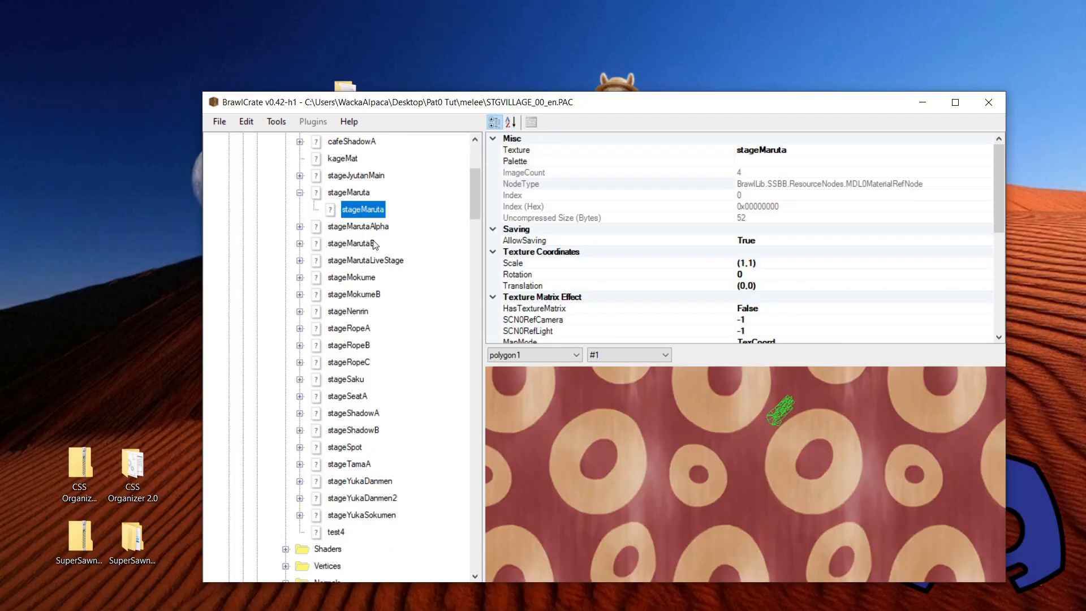
{"action": "left_click", "coordinate": [341, 193]}
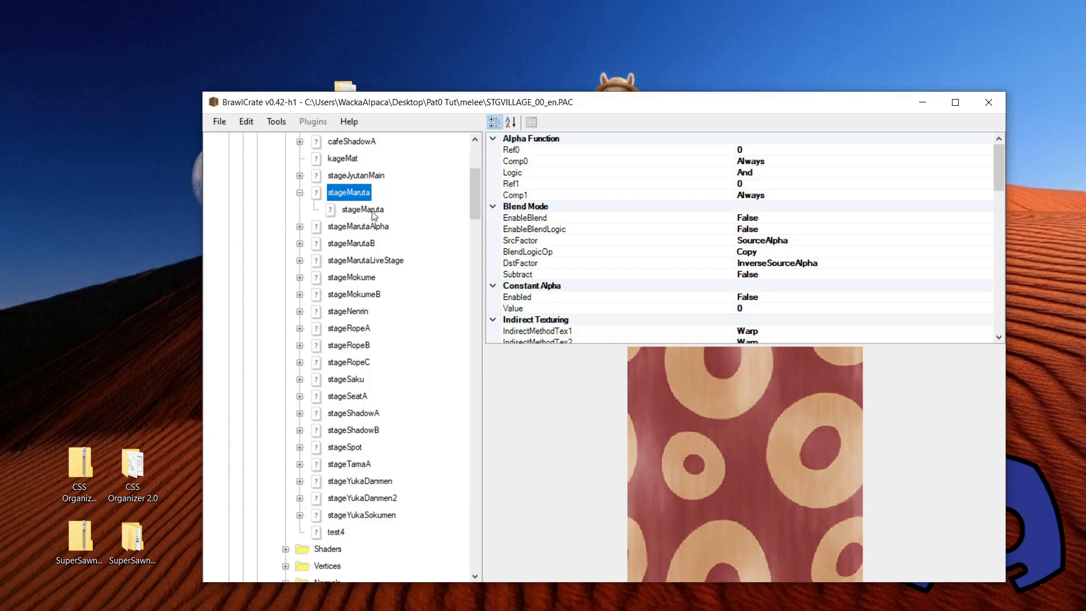
{"action": "left_click", "coordinate": [362, 211]}
{"action": "scroll", "coordinate": [396, 311], "scroll_direction": "down", "scroll_amount": 5}
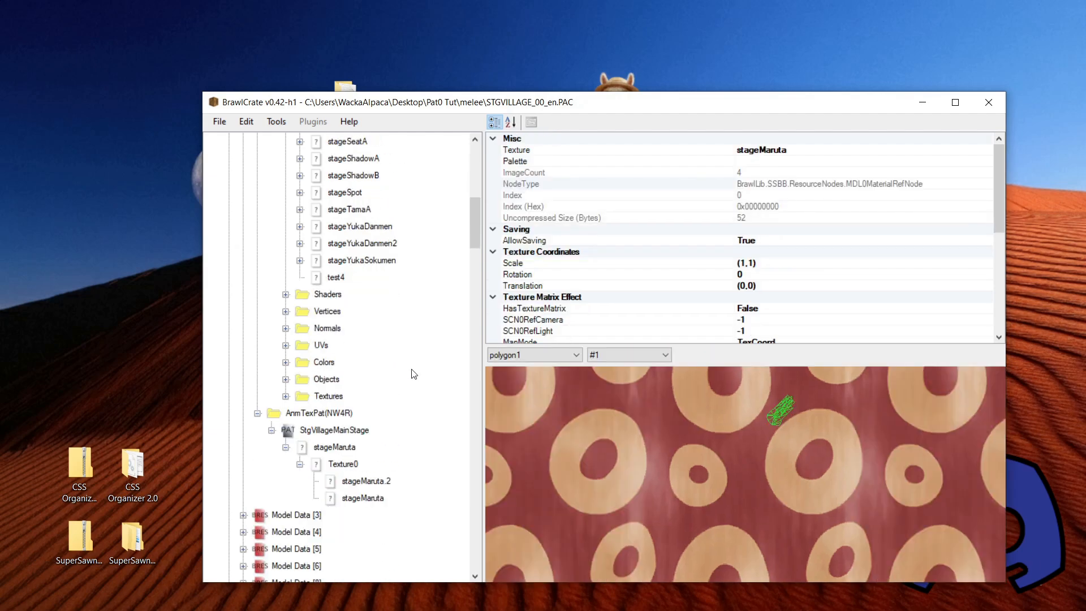
Try to reverse the texture order by changing the FrameIndex of stageMaruta.2 to 2 and of stageMaruta to 0.
{"action": "left_click", "coordinate": [370, 498]}
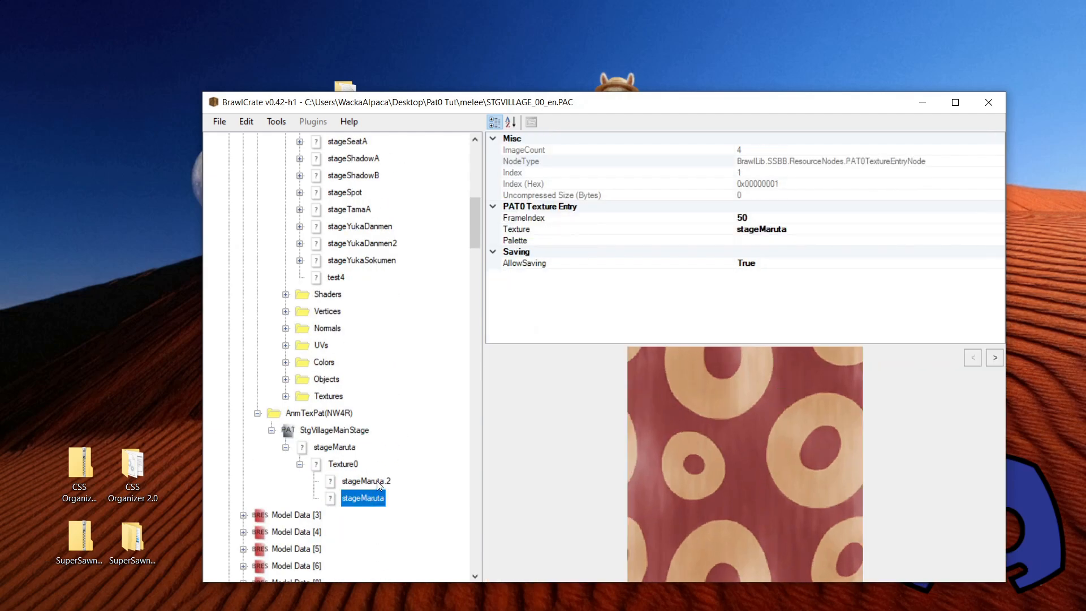
{"action": "left_click", "coordinate": [380, 481]}
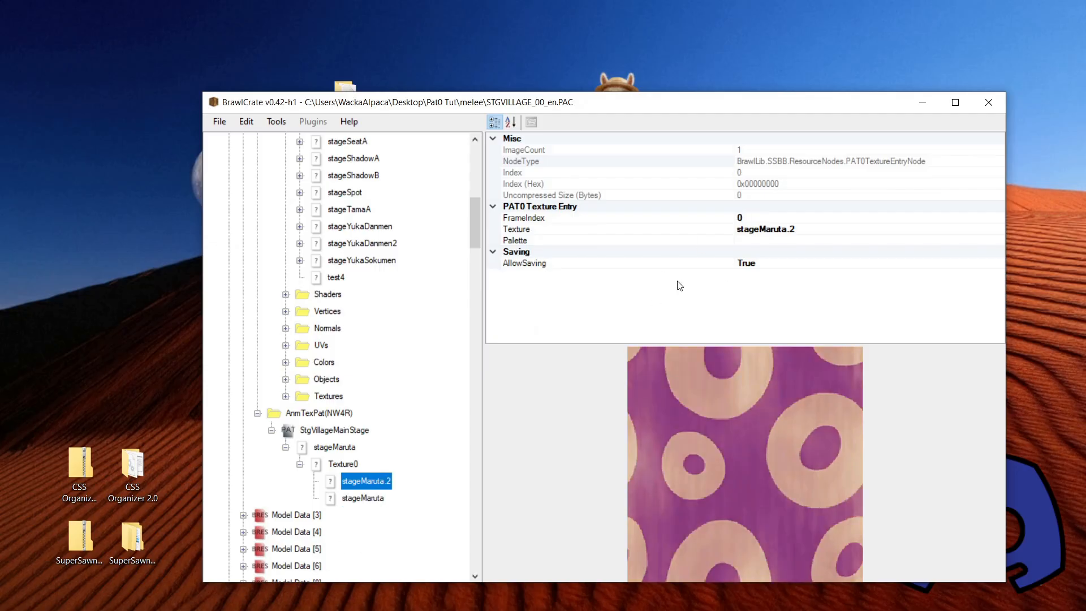
{"action": "left_click", "coordinate": [738, 219]}
{"action": "left_click", "coordinate": [719, 222]}
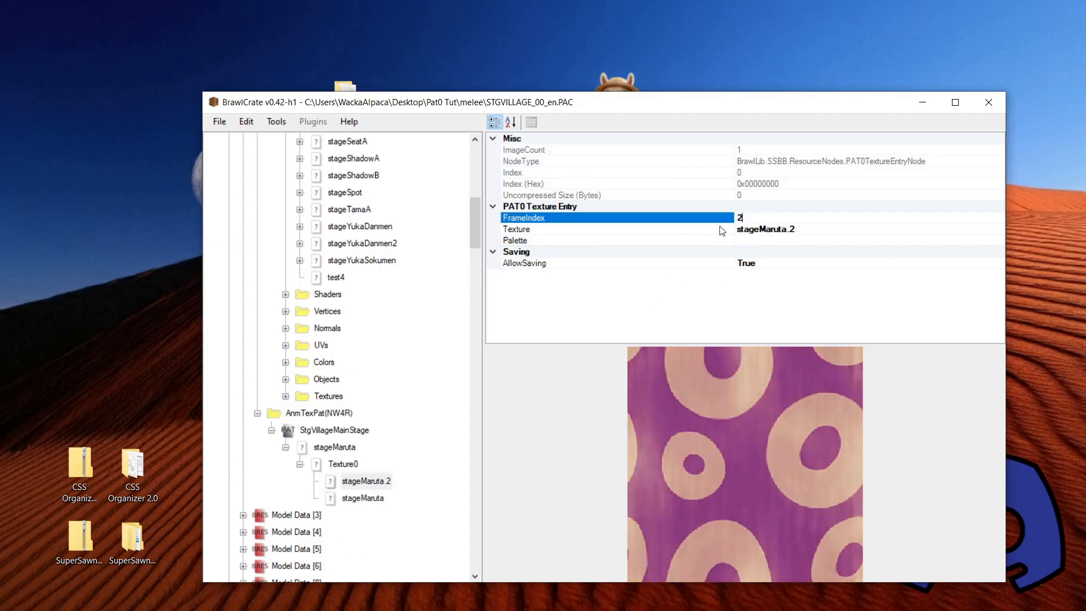
{"action": "left_click", "coordinate": [349, 497]}
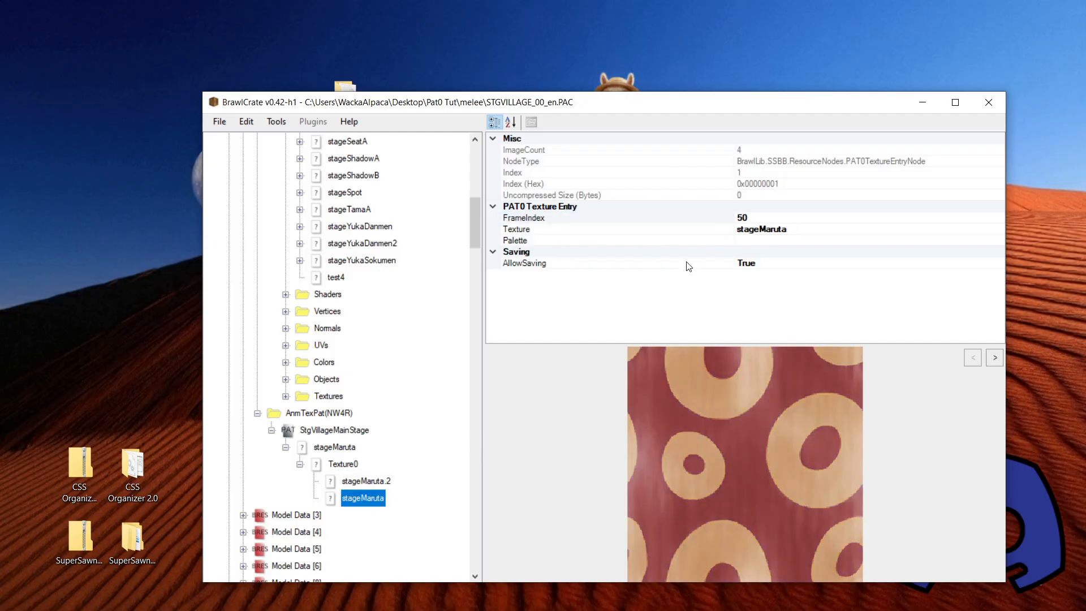
{"action": "left_click", "coordinate": [729, 221]}
{"action": "type", "text": "0"}
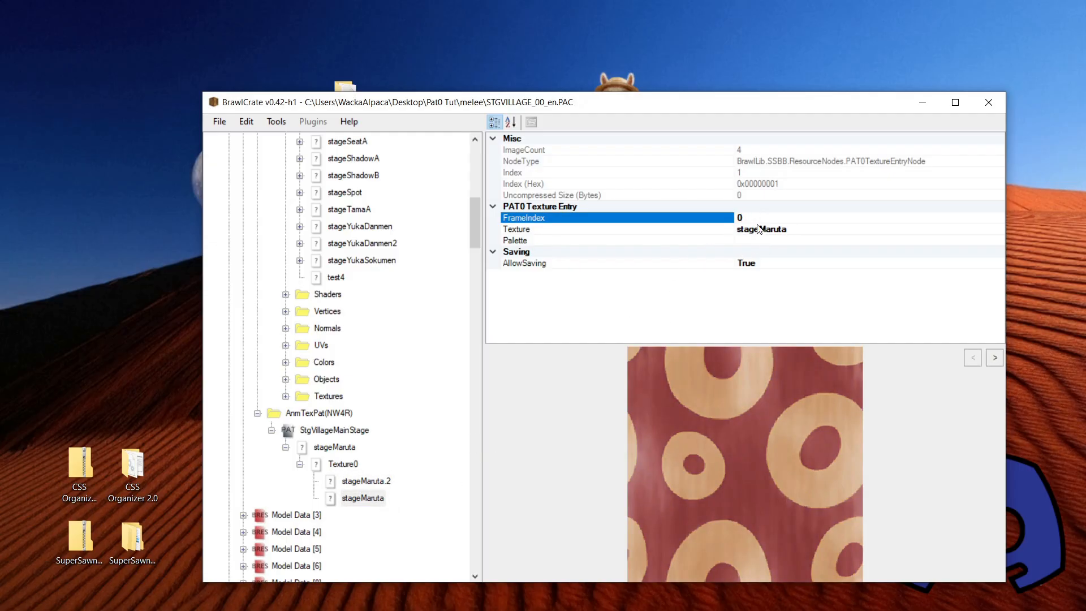
Compare the FrameIndex of both texture entries and try to set the one of stageMaruta.2 to 60.
{"action": "left_click", "coordinate": [384, 482]}
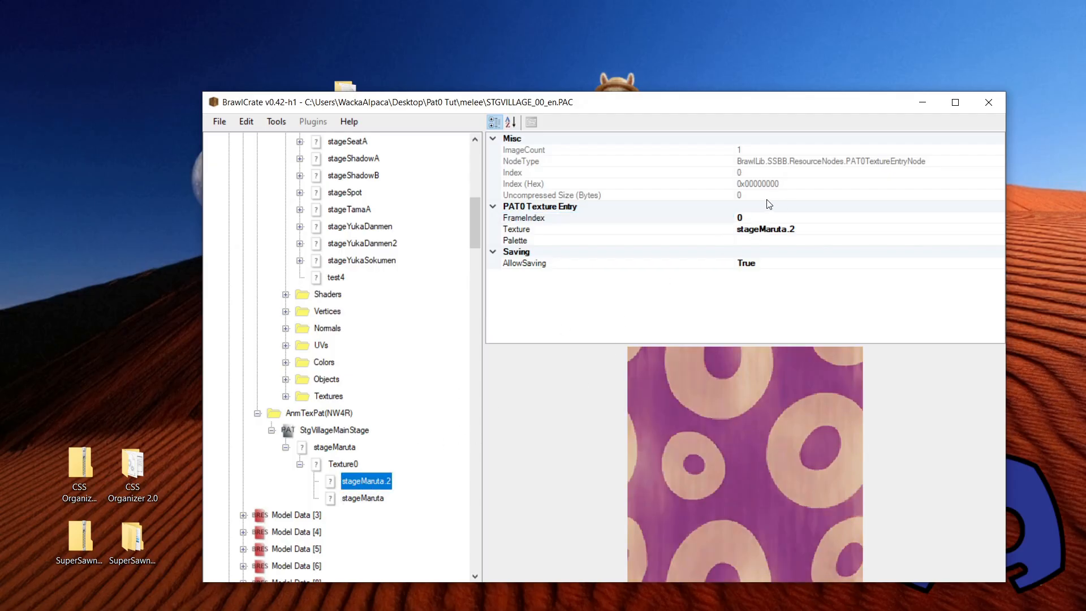
{"action": "left_click", "coordinate": [757, 219]}
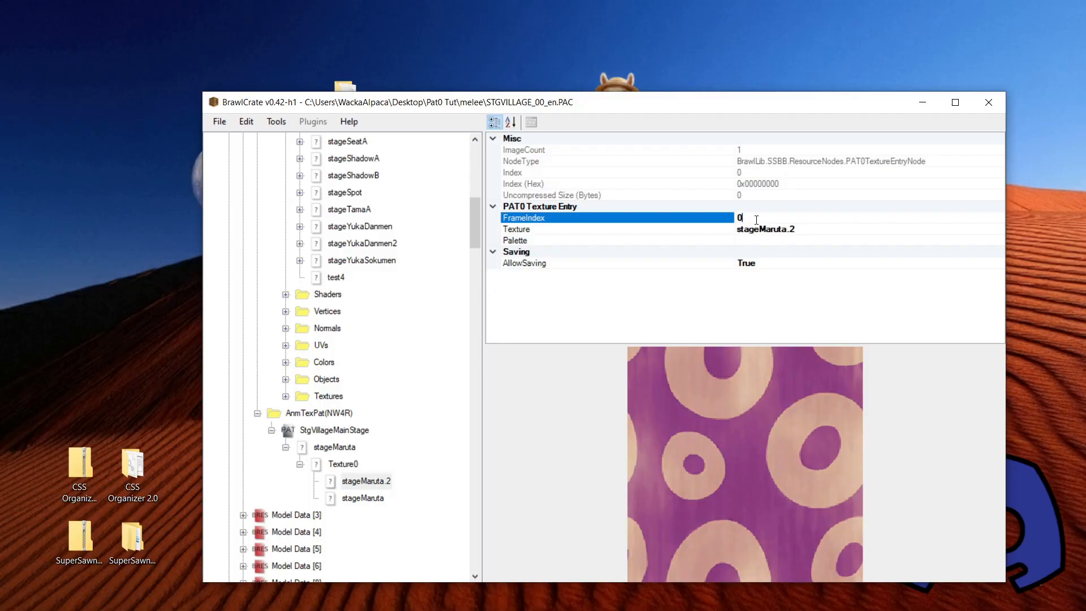
{"action": "left_click", "coordinate": [364, 498]}
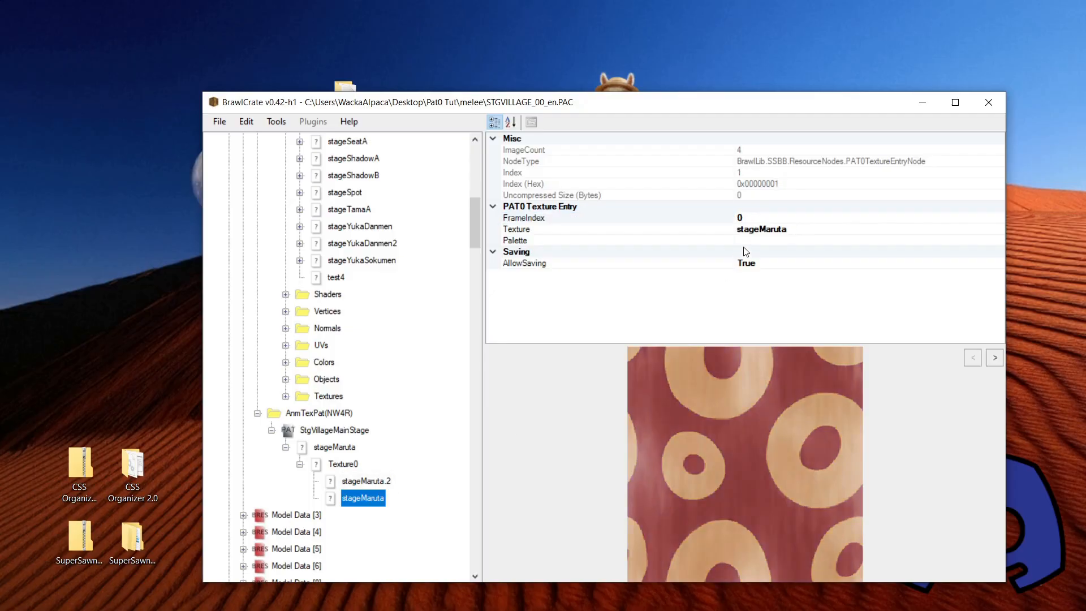
{"action": "left_click", "coordinate": [754, 219]}
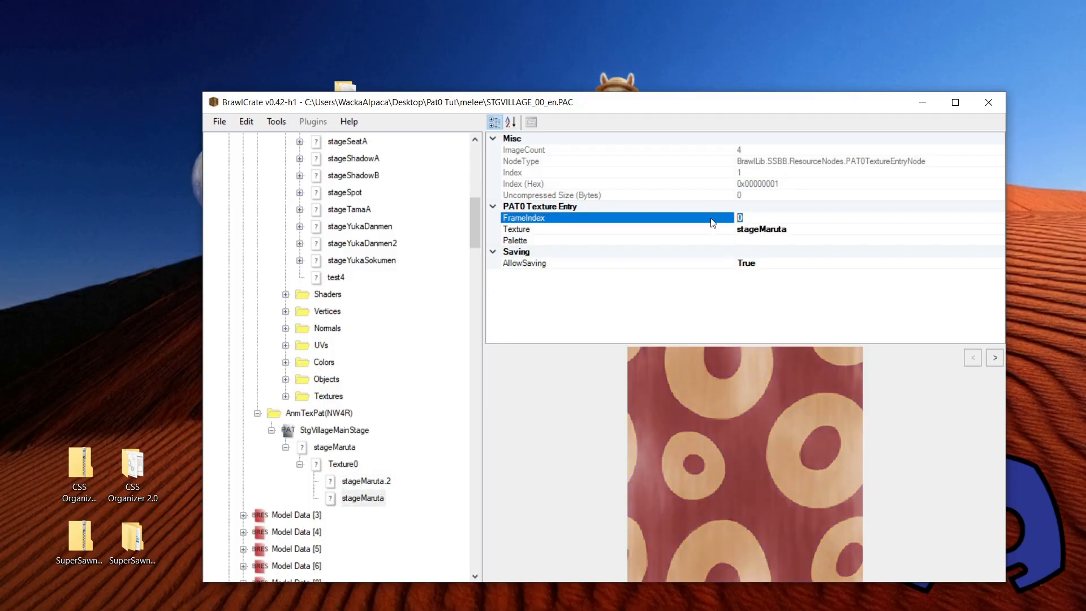
{"action": "left_click", "coordinate": [363, 481]}
{"action": "left_click", "coordinate": [769, 217]}
{"action": "type", "text": "60"}
{"action": "key", "text": "Return"}
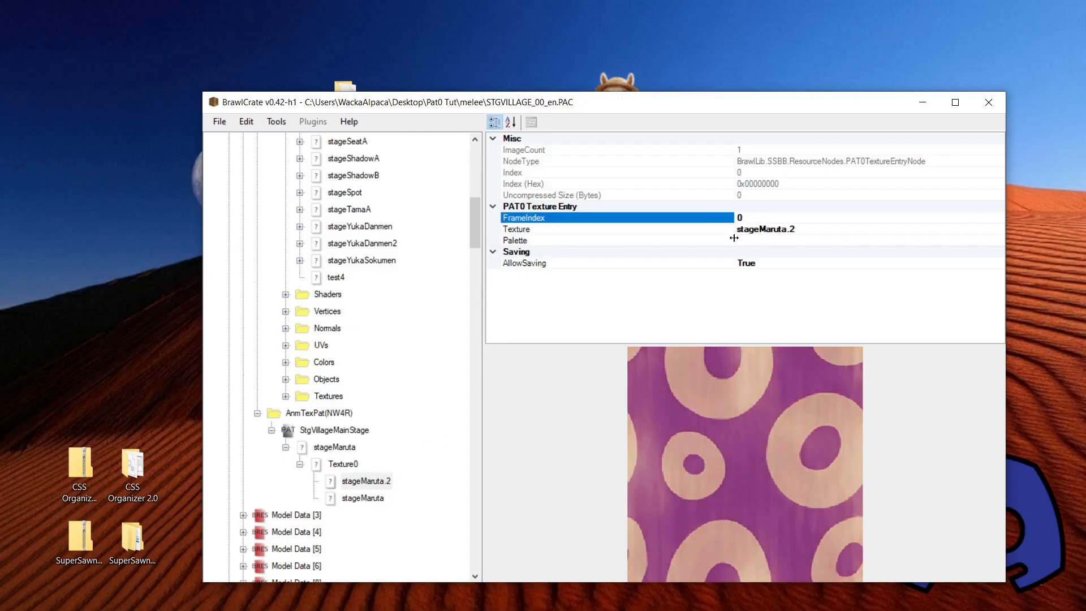
Set the FrameIndex of the stageMaruta texture entry back to 50.
{"action": "left_click", "coordinate": [373, 501]}
{"action": "left_click", "coordinate": [375, 484]}
{"action": "left_click", "coordinate": [375, 499]}
{"action": "left_click", "coordinate": [694, 219]}
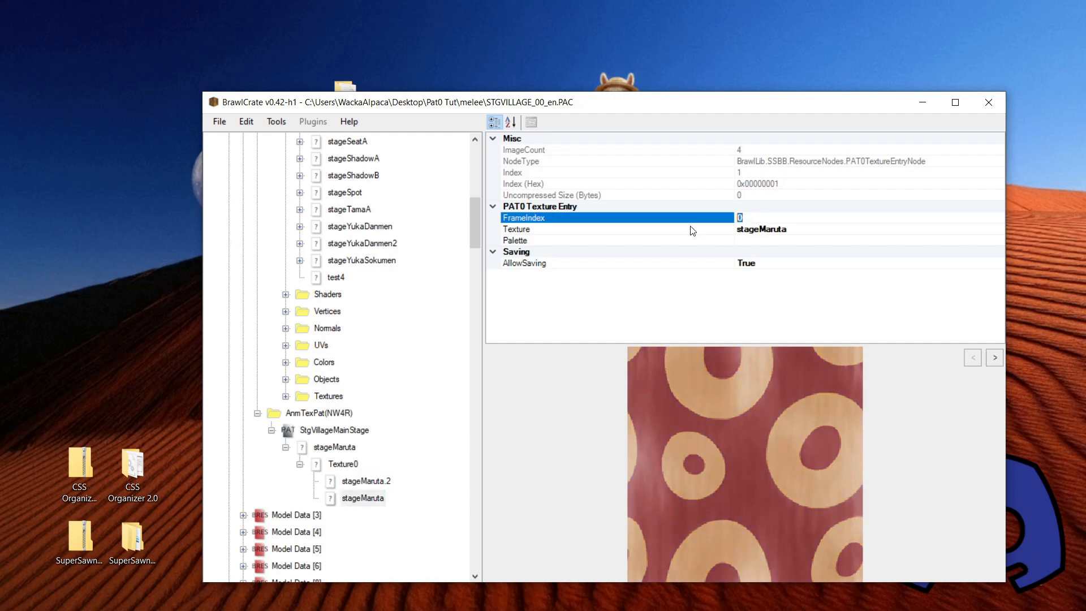
{"action": "type", "text": "50"}
Check both texture entries under Texture0 and rename the first one, stageMaruta.2, to stageMaruta.
{"action": "left_click", "coordinate": [374, 481]}
{"action": "left_click", "coordinate": [365, 497]}
{"action": "left_click", "coordinate": [372, 485]}
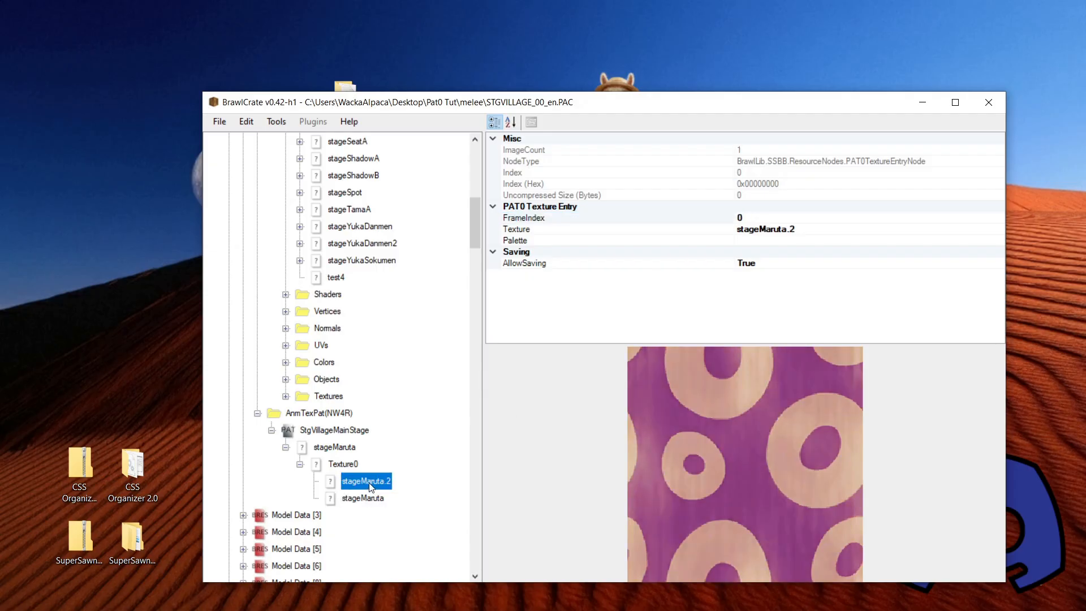
{"action": "right_click", "coordinate": [371, 485]}
{"action": "left_click", "coordinate": [418, 573]}
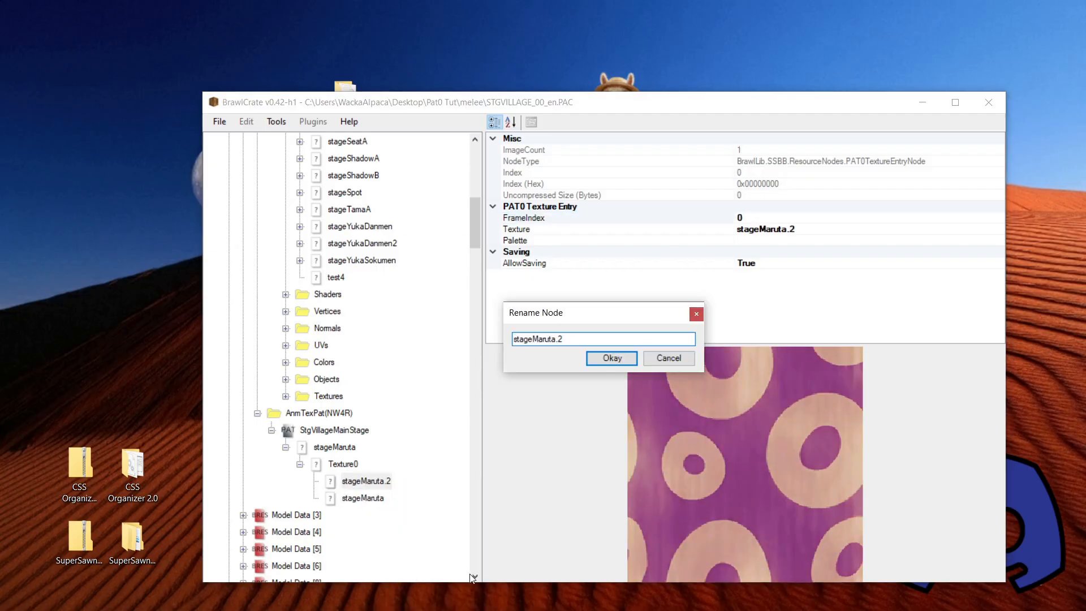
{"action": "key", "text": "BackSpace"}
{"action": "left_click", "coordinate": [612, 358]}
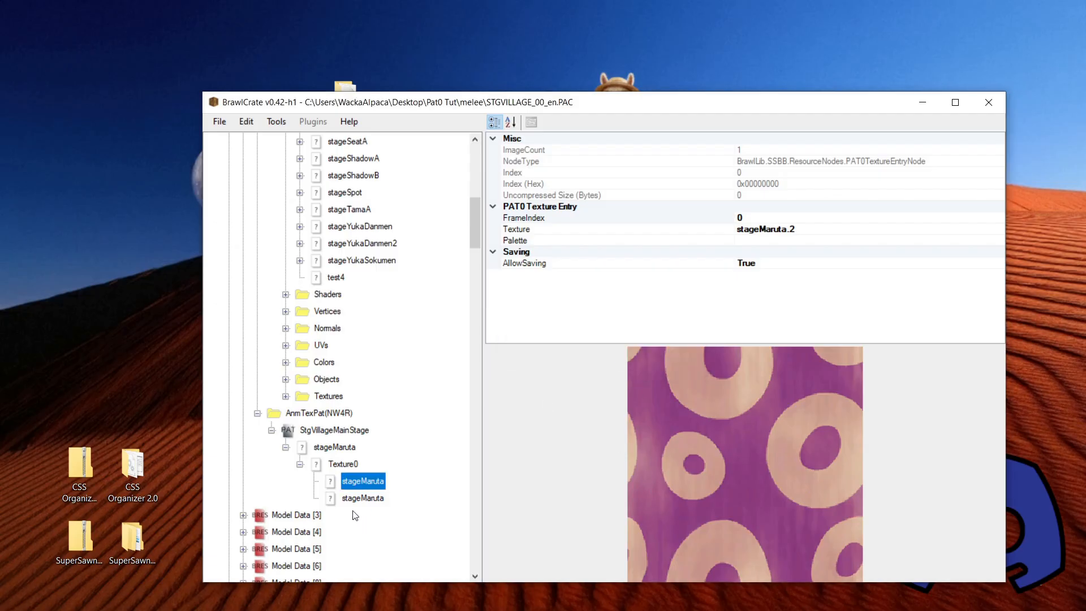
Rename the second texture entry under Texture0 to stageMaruta.2 and check both entries.
{"action": "right_click", "coordinate": [363, 499]}
{"action": "left_click", "coordinate": [416, 582]}
{"action": "key", "text": "End"}
{"action": "type", "text": "."}
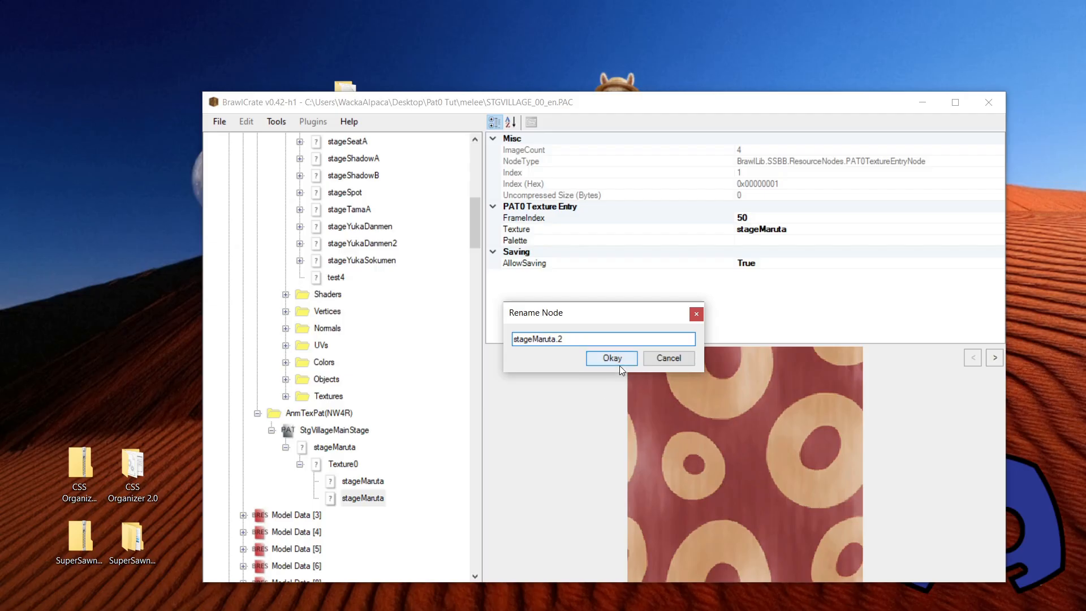
{"action": "left_click", "coordinate": [620, 365]}
{"action": "left_click", "coordinate": [353, 482]}
{"action": "left_click", "coordinate": [359, 494]}
{"action": "left_click", "coordinate": [360, 481]}
Play the Texture0 animation preview with the swapped textures and stop it.
{"action": "left_click", "coordinate": [351, 464]}
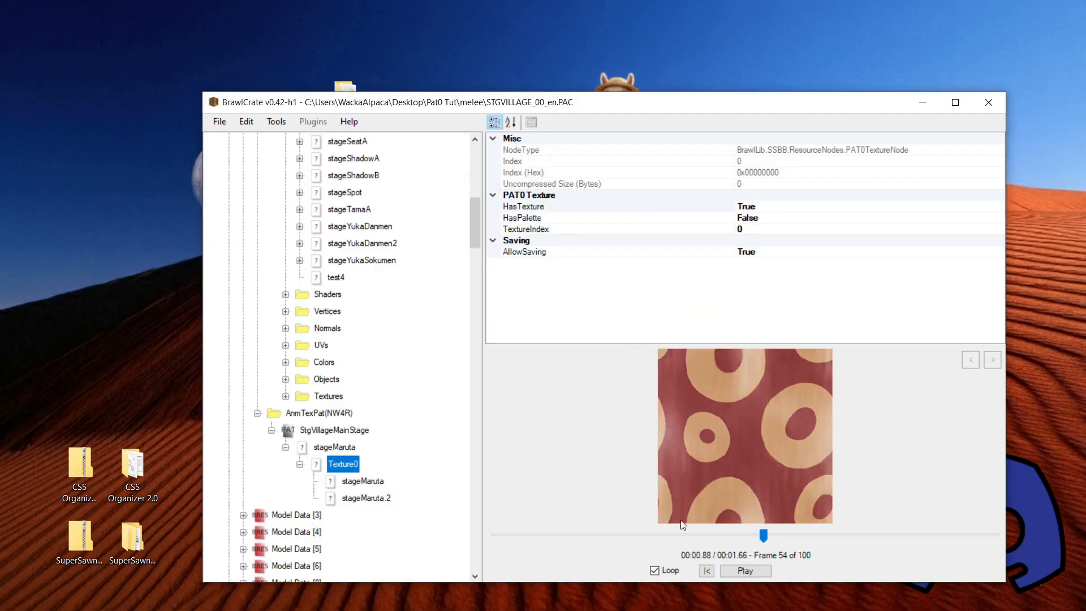
{"action": "left_click", "coordinate": [742, 571]}
{"action": "left_click", "coordinate": [760, 576]}
Compare the first texture entry of the animation with the texture reference of the stageMaruta material.
{"action": "left_click", "coordinate": [339, 482]}
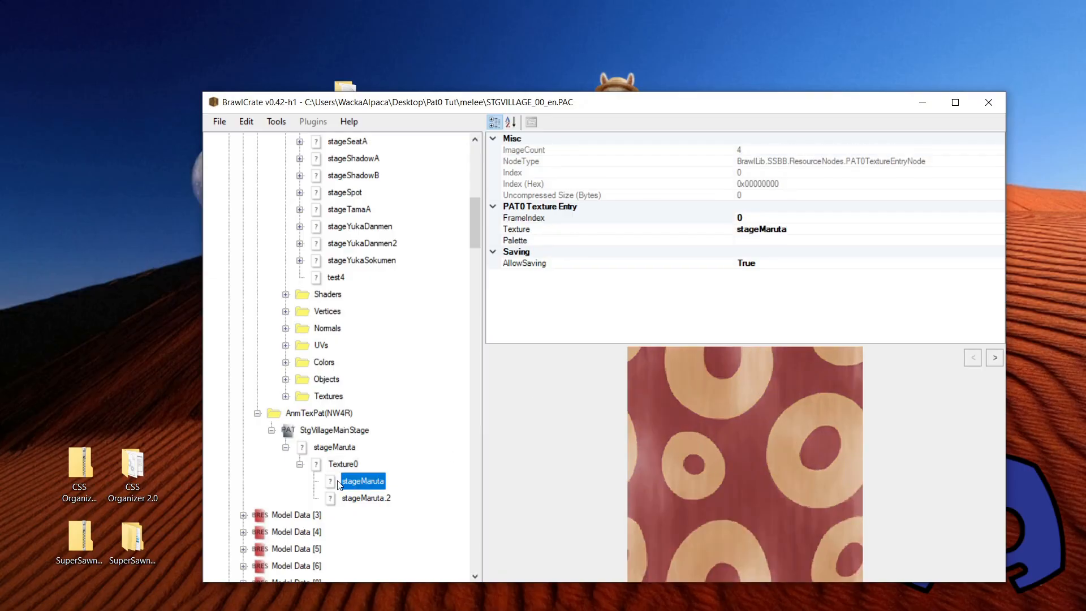
{"action": "scroll", "coordinate": [368, 407], "scroll_direction": "up", "scroll_amount": 5}
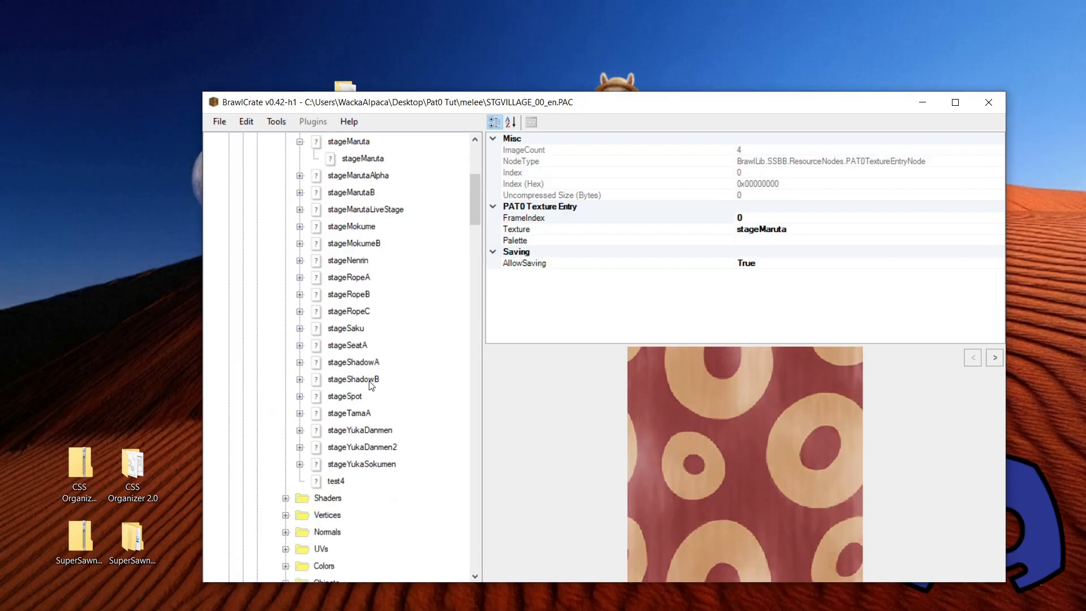
{"action": "left_click", "coordinate": [362, 209]}
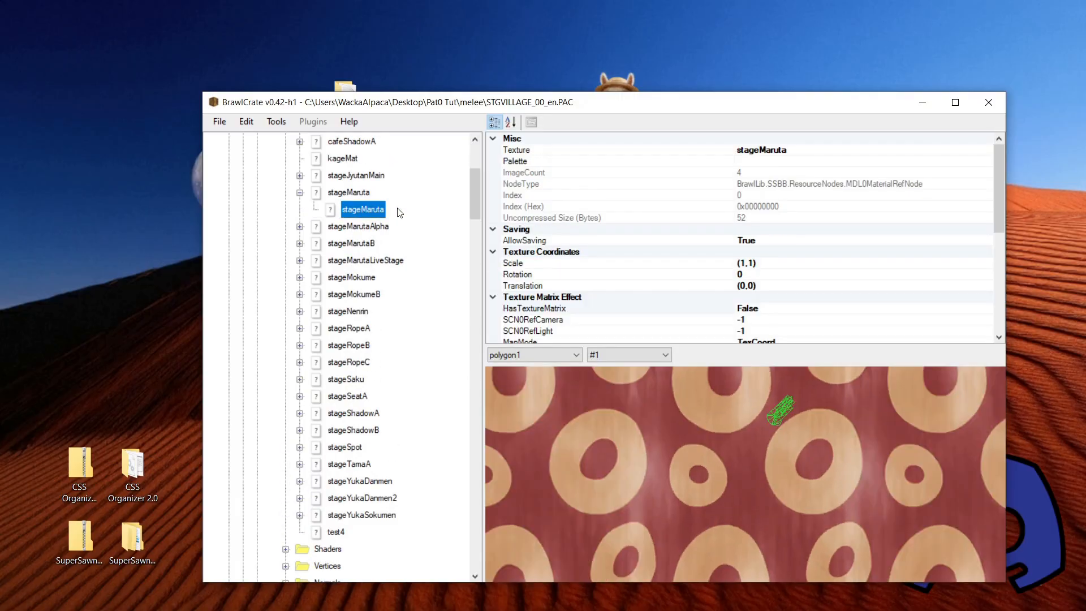
{"action": "left_click", "coordinate": [349, 193]}
{"action": "left_click", "coordinate": [300, 192]}
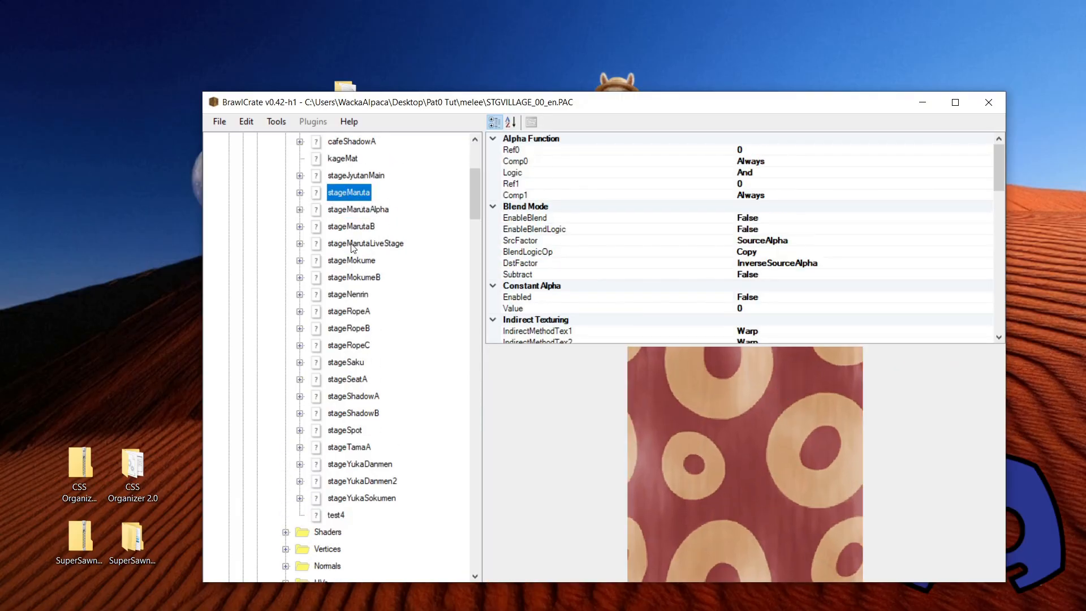
{"action": "scroll", "coordinate": [362, 261], "scroll_direction": "down", "scroll_amount": 1}
{"action": "scroll", "coordinate": [365, 247], "scroll_direction": "down", "scroll_amount": 4}
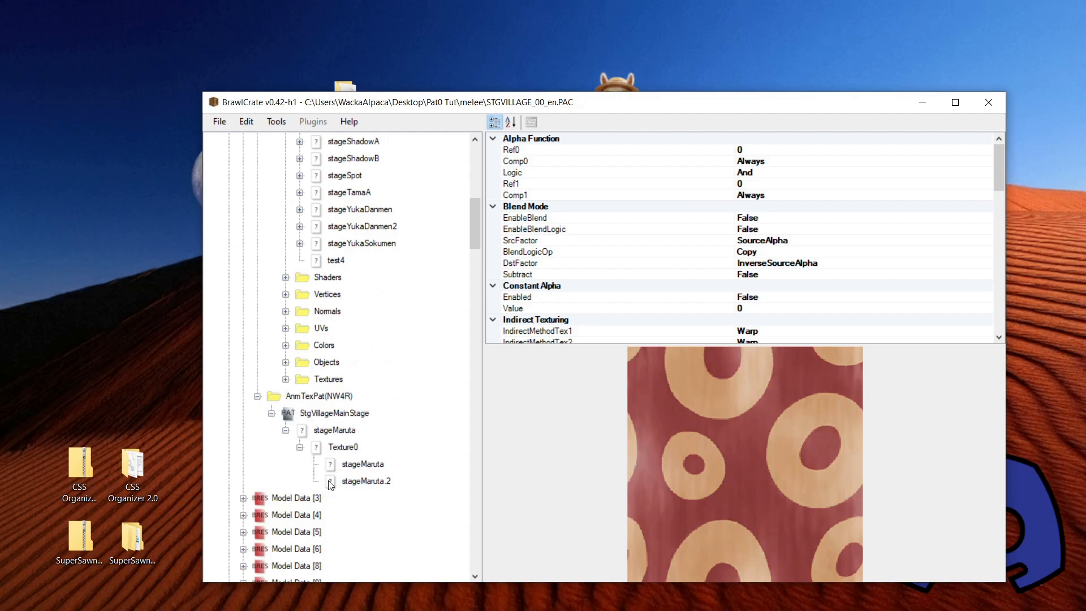
Recheck the StgVillageMainStage PAT0 settings and collapse Model Data [2].
{"action": "left_click", "coordinate": [363, 465]}
{"action": "left_click", "coordinate": [351, 414]}
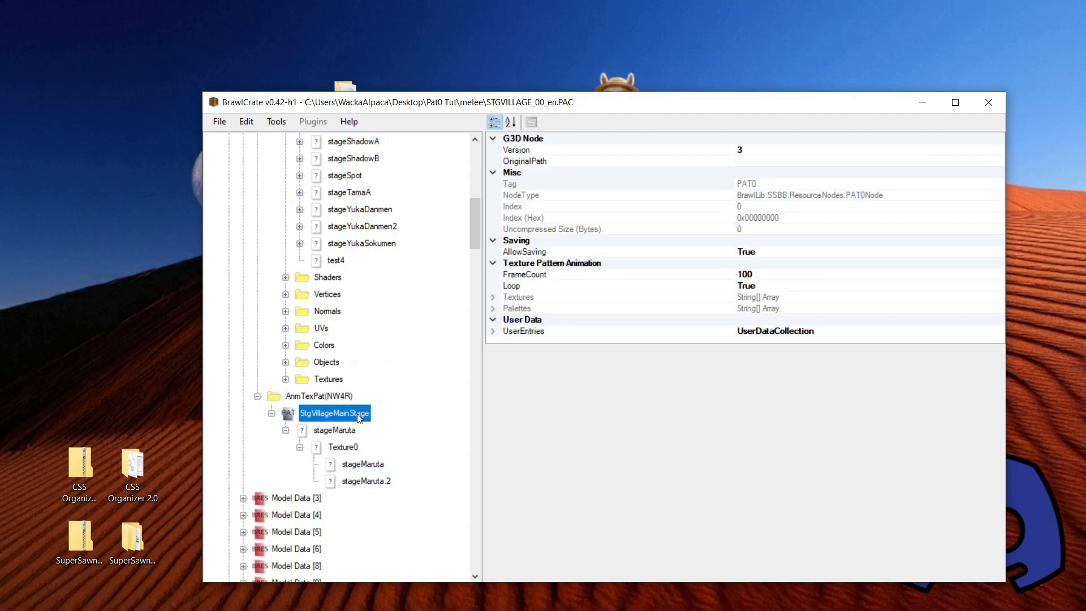
{"action": "scroll", "coordinate": [308, 378], "scroll_direction": "up", "scroll_amount": 10}
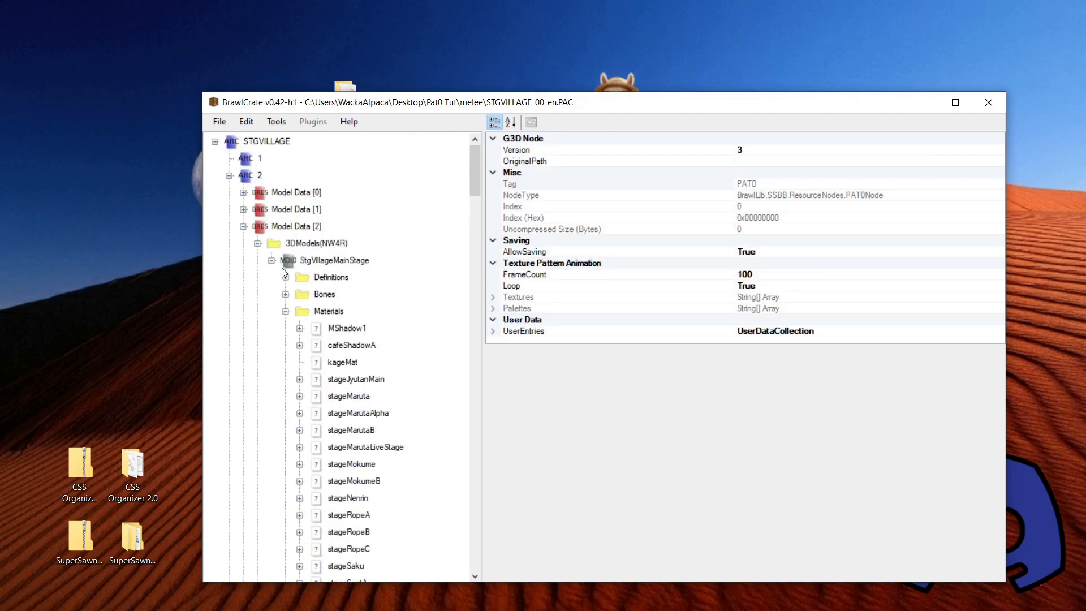
{"action": "left_click", "coordinate": [244, 228]}
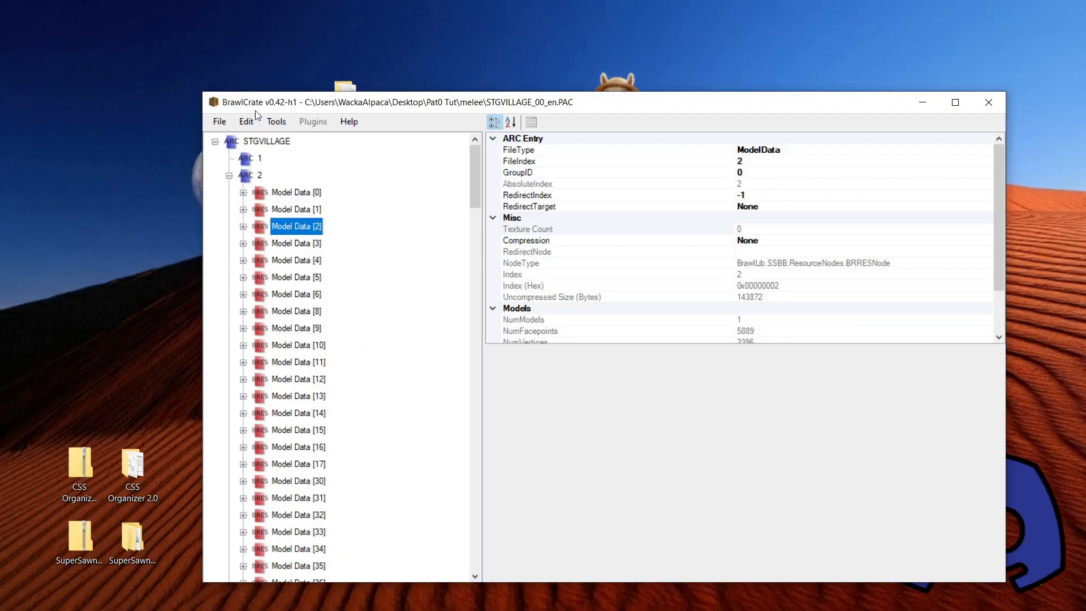
Start saving the stage file under a new location and create a folder named smashville inside Pat0 Tut.
{"action": "left_click", "coordinate": [220, 122]}
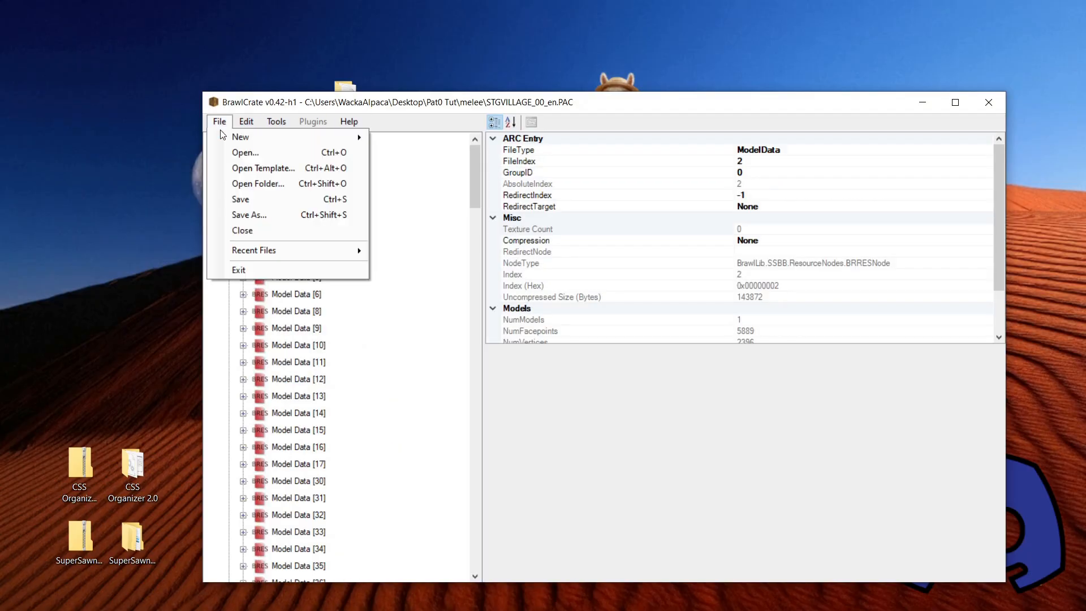
{"action": "left_click", "coordinate": [290, 214]}
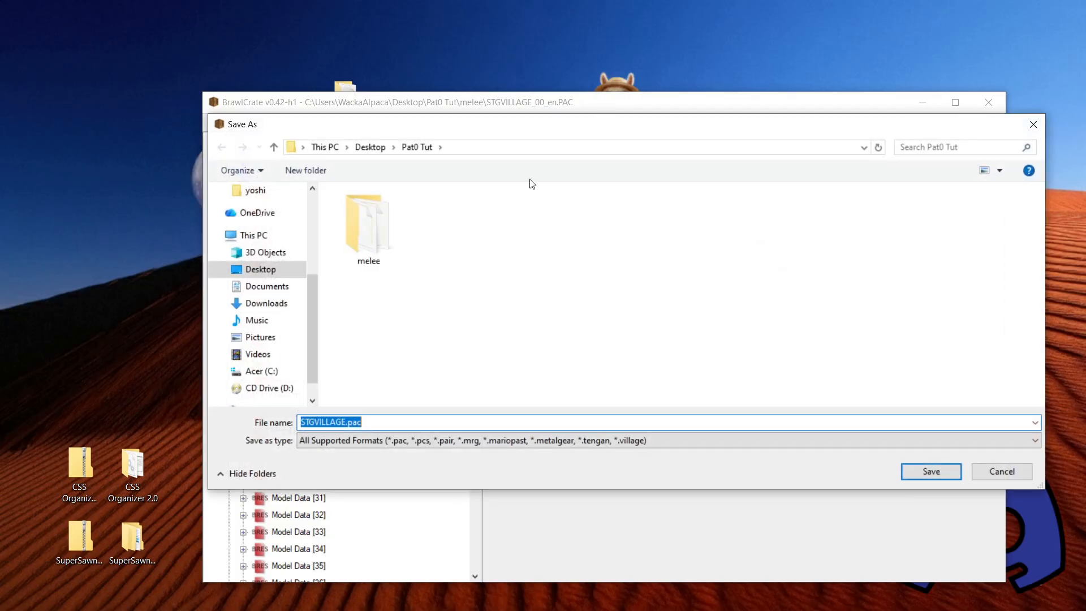
{"action": "left_click_drag", "start_coordinate": [521, 135], "coordinate": [494, 155]}
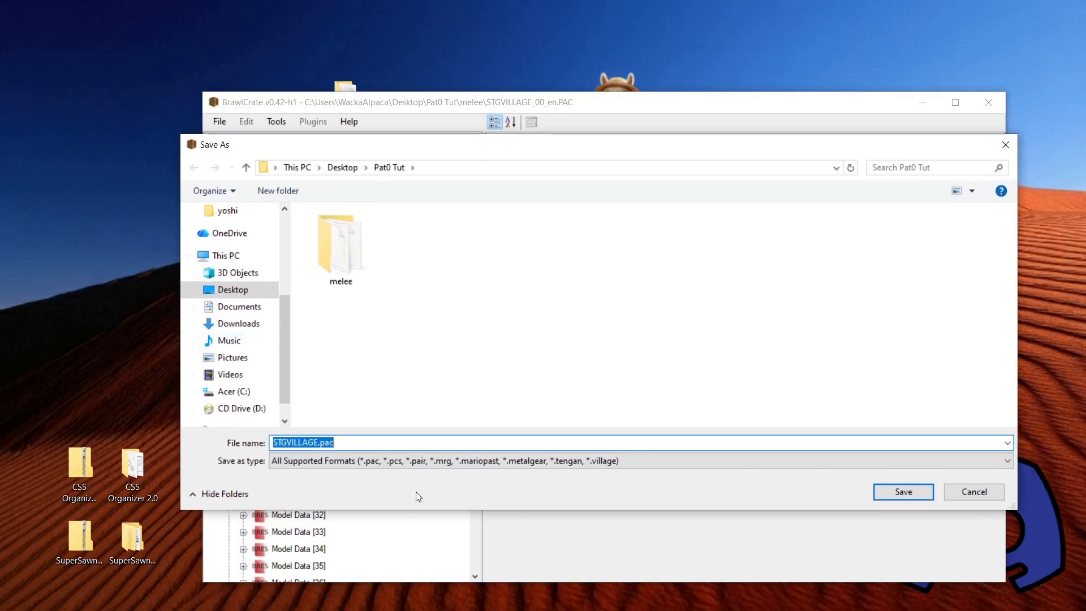
{"action": "right_click", "coordinate": [425, 276]}
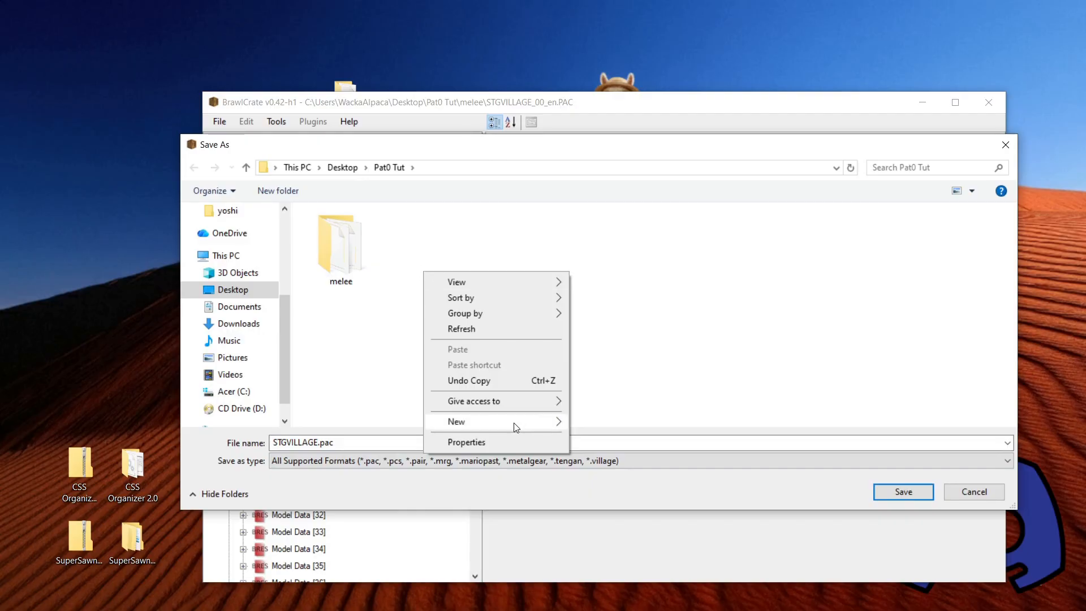
{"action": "mouse_move", "coordinate": [516, 427]}
{"action": "left_click", "coordinate": [626, 231]}
{"action": "type", "text": "smashville"}
{"action": "key", "text": "Return"}
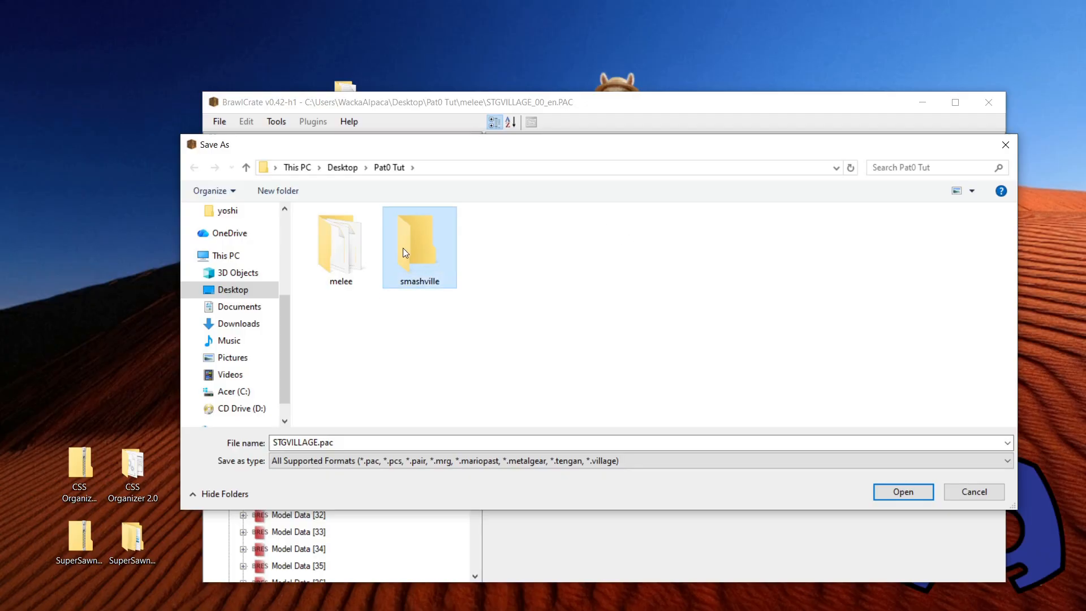
Save the stage as STGVILLAGE.village in the smashville folder using the Smashville multi-file format, and minimize the editor window.
{"action": "double_click", "coordinate": [403, 248]}
{"action": "left_click", "coordinate": [361, 463]}
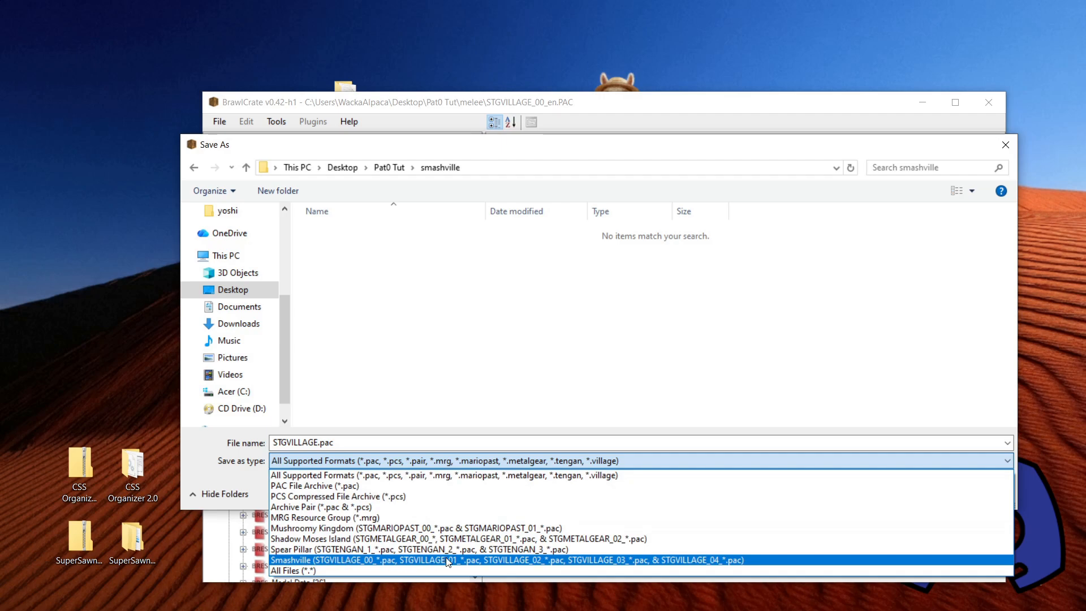
{"action": "left_click", "coordinate": [723, 561]}
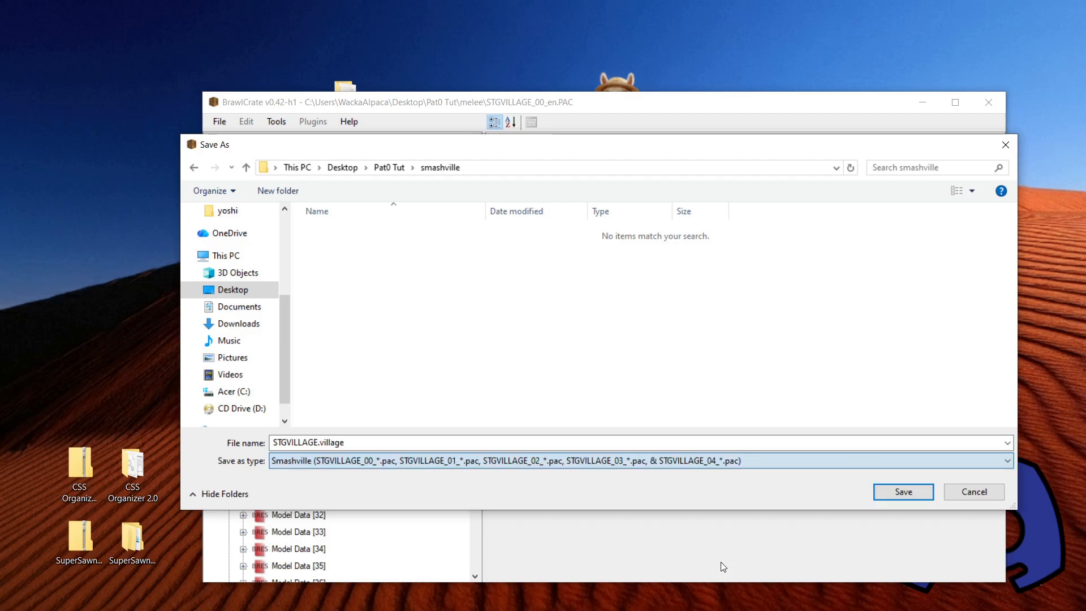
{"action": "left_click", "coordinate": [905, 493]}
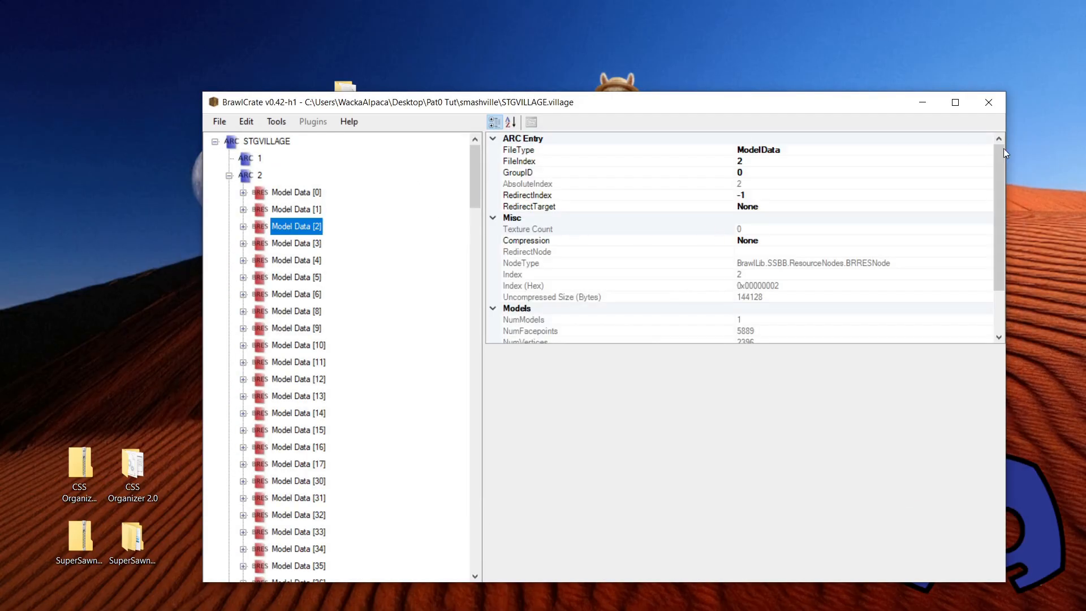
{"action": "left_click", "coordinate": [923, 104]}
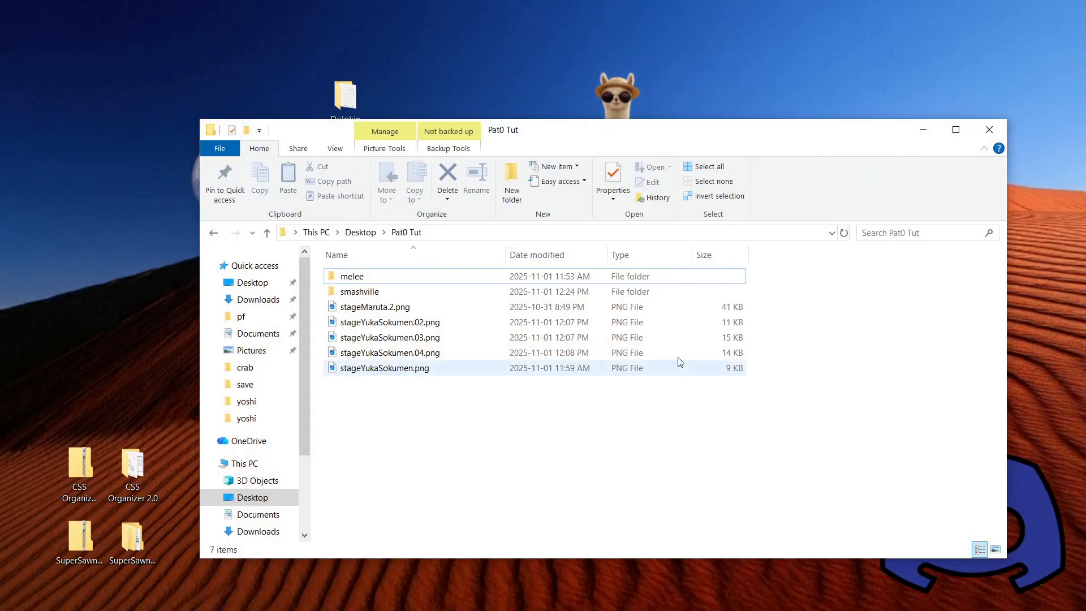
Open the smashville folder and look over the files STGVILLAGE_00.pac to STGVILLAGE_04.pac.
{"action": "left_click", "coordinate": [365, 293]}
{"action": "double_click", "coordinate": [366, 294]}
{"action": "left_click_drag", "start_coordinate": [548, 382], "coordinate": [356, 276]}
{"action": "left_click", "coordinate": [427, 304]}
{"action": "left_click", "coordinate": [426, 277]}
{"action": "left_click", "coordinate": [425, 292]}
{"action": "left_click", "coordinate": [425, 307]}
{"action": "left_click", "coordinate": [428, 322]}
{"action": "left_click", "coordinate": [436, 338]}
{"action": "left_click_drag", "start_coordinate": [492, 370], "coordinate": [471, 202]}
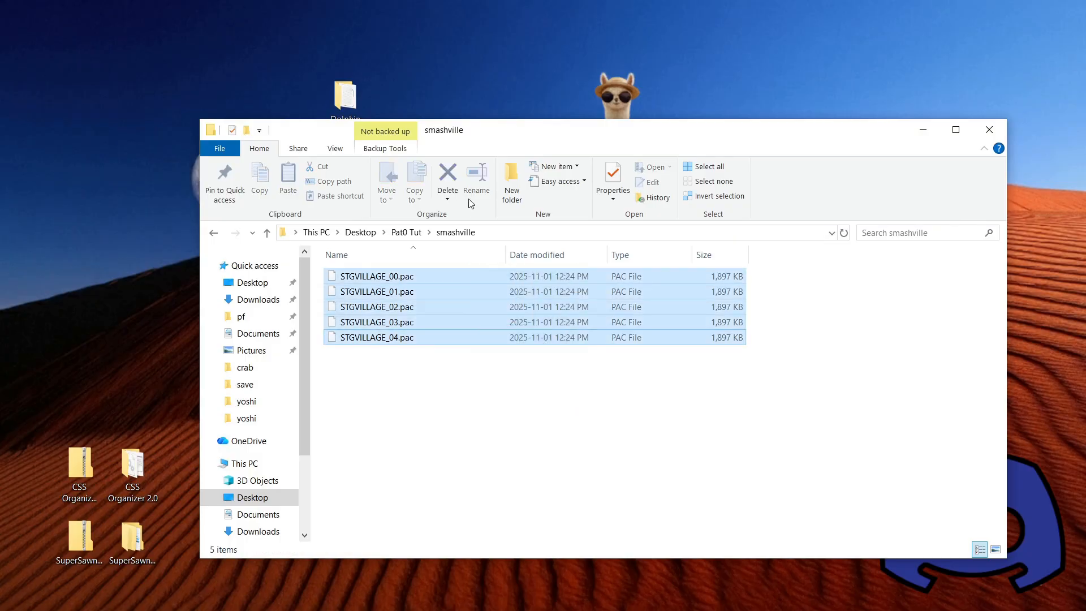
{"action": "left_click", "coordinate": [560, 391]}
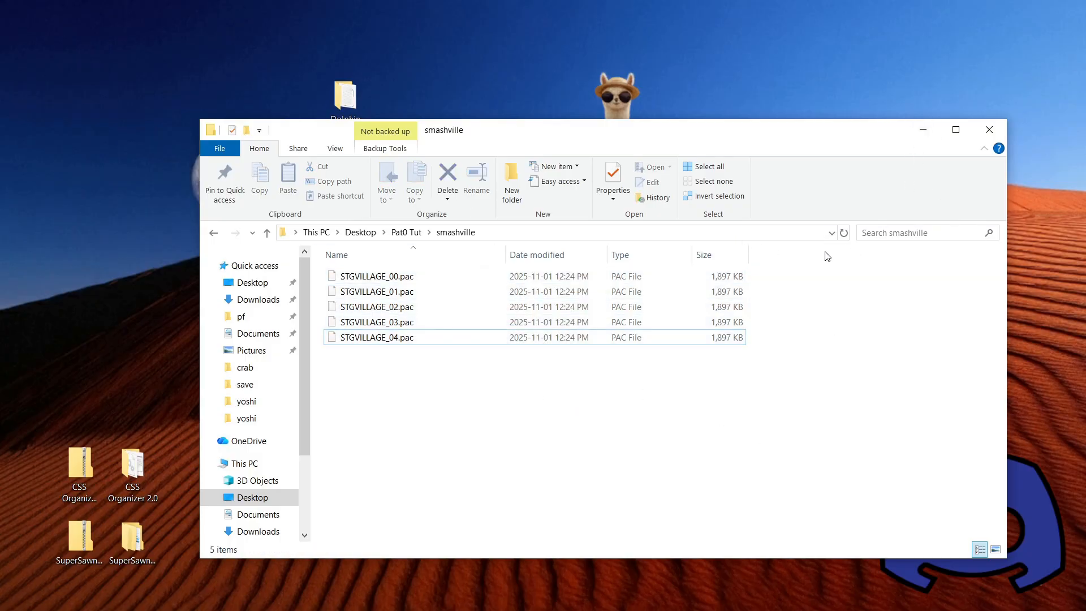
{"action": "key", "text": "Home"}
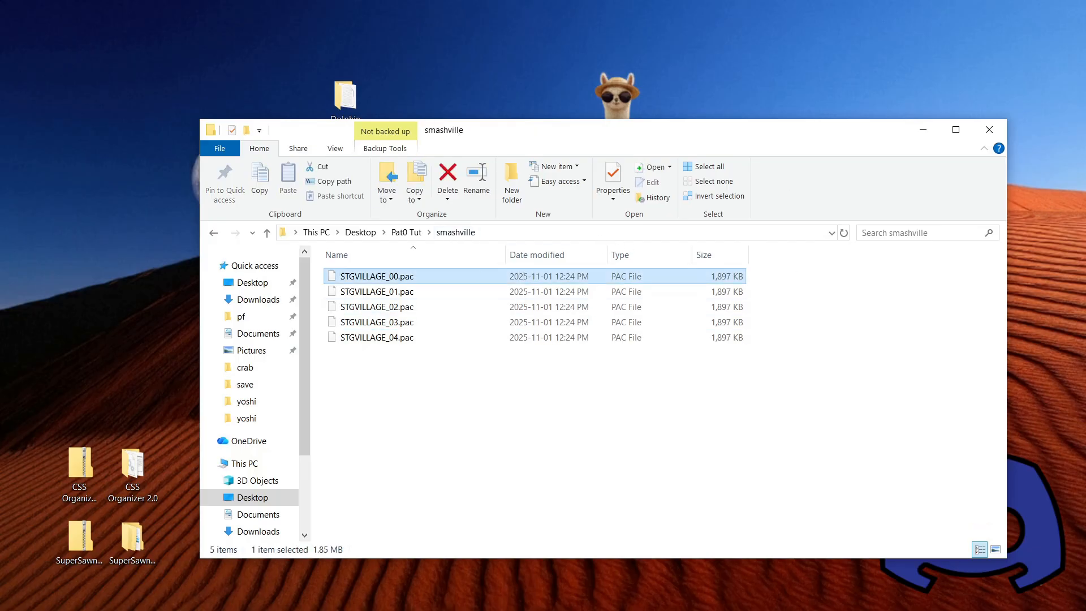
Switch to the Dolphin-x64 folder window and open User/Load/WiiSDSync/private/wii/app/RSBE/pf/stage/melee.
{"action": "key", "text": "alt+Tab"}
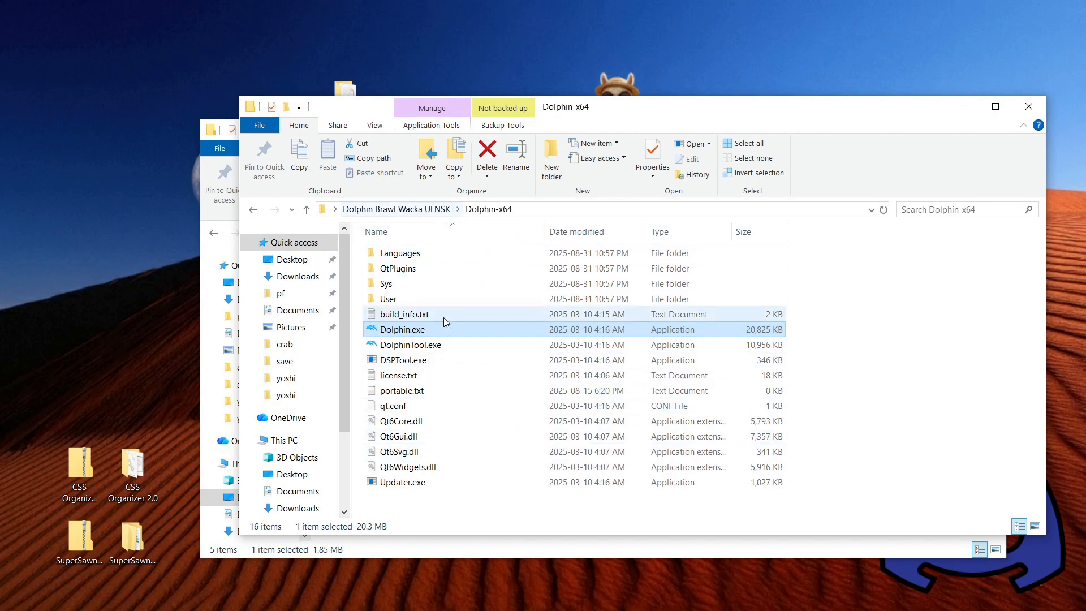
{"action": "double_click", "coordinate": [422, 297]}
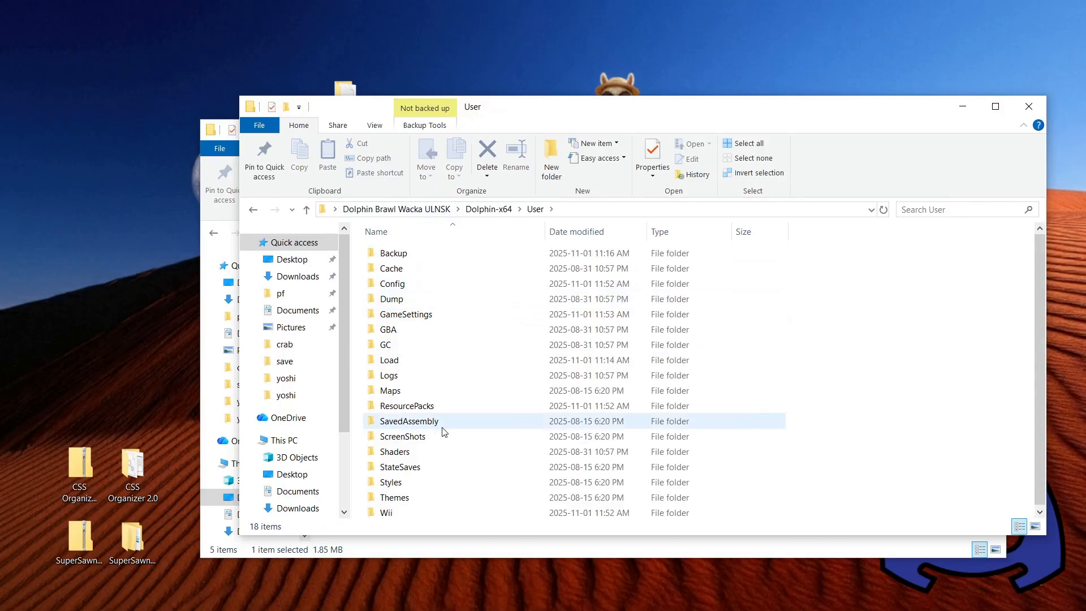
{"action": "double_click", "coordinate": [412, 362]}
{"action": "double_click", "coordinate": [421, 316]}
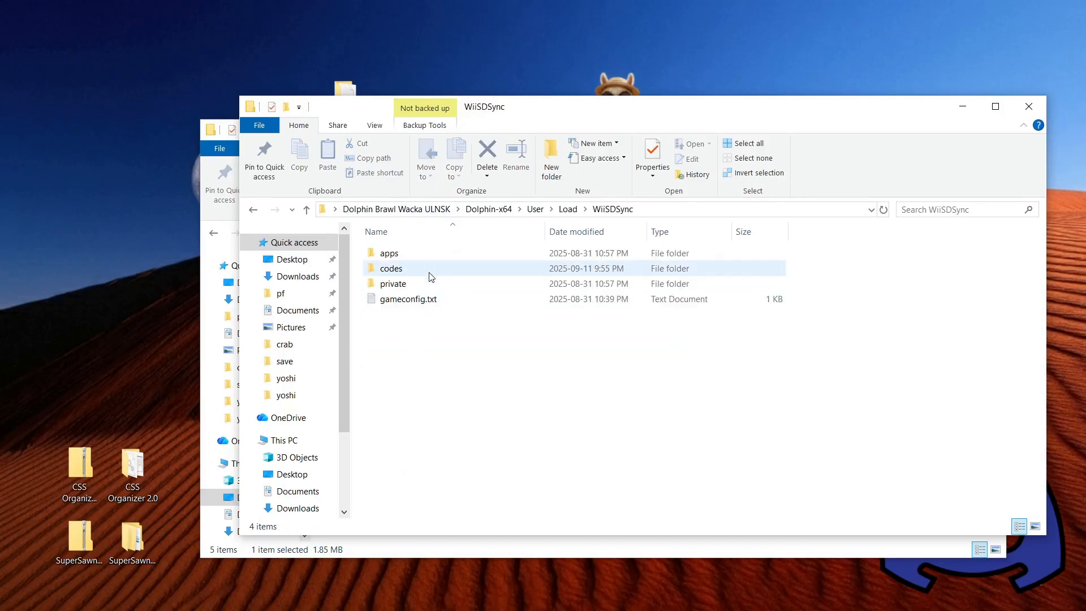
{"action": "double_click", "coordinate": [427, 285]}
{"action": "double_click", "coordinate": [427, 258]}
{"action": "double_click", "coordinate": [426, 258]}
{"action": "double_click", "coordinate": [426, 258]}
{"action": "double_click", "coordinate": [418, 257]}
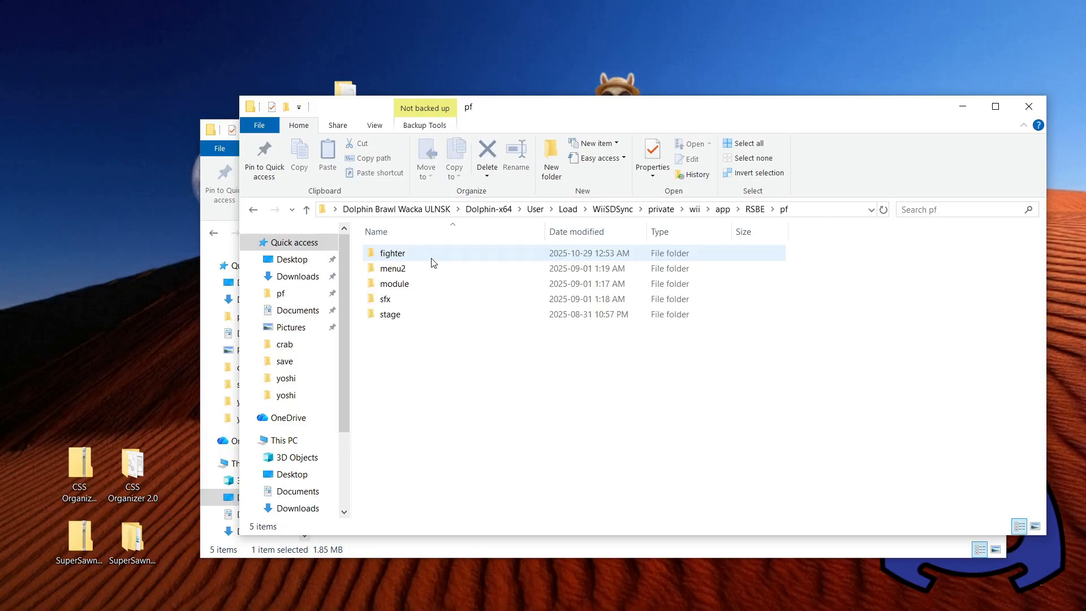
{"action": "double_click", "coordinate": [463, 321]}
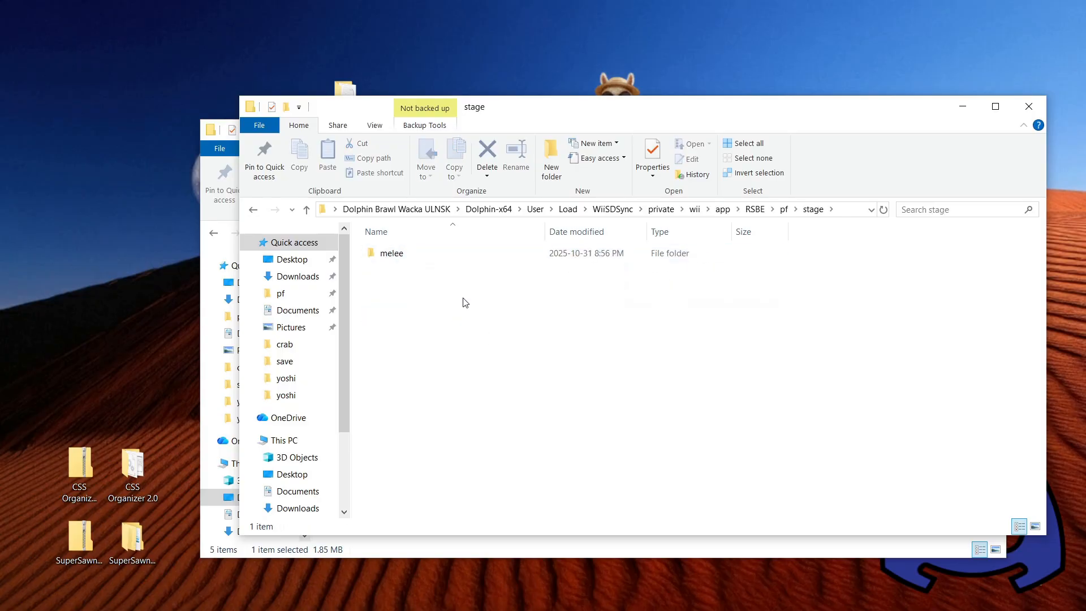
{"action": "double_click", "coordinate": [451, 256]}
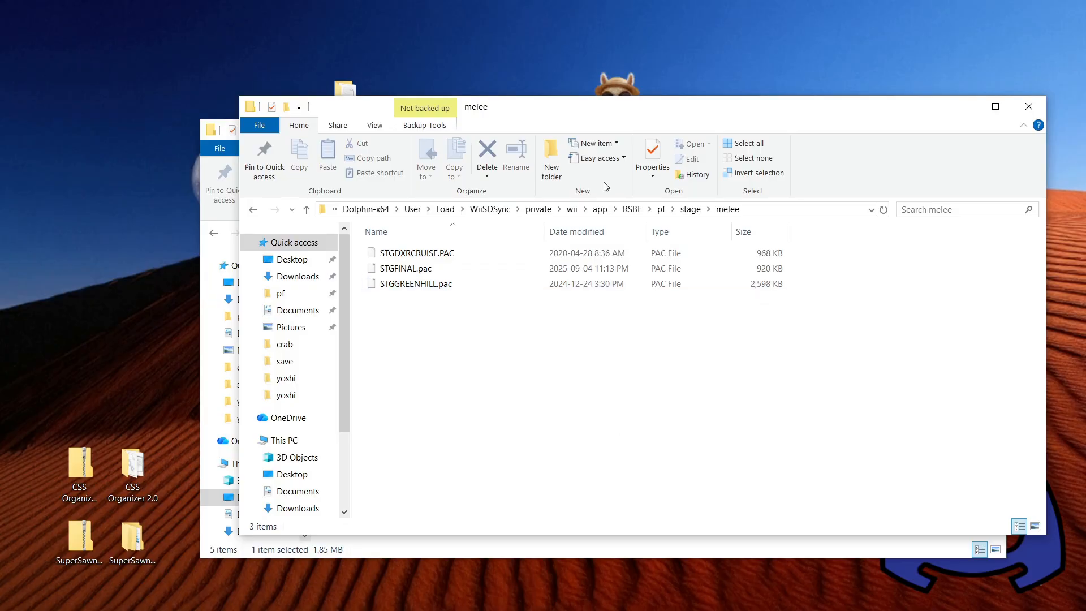
Copy STGVILLAGE_00.pac to STGVILLAGE_04.pac from the smashville folder into the melee stage folder, and minimize the folder windows.
{"action": "left_click_drag", "start_coordinate": [592, 109], "coordinate": [660, 110]}
{"action": "left_click", "coordinate": [294, 131]}
{"action": "left_click_drag", "start_coordinate": [294, 131], "coordinate": [124, 198]}
{"action": "left_click_drag", "start_coordinate": [359, 456], "coordinate": [258, 322]}
{"action": "left_click_drag", "start_coordinate": [430, 207], "coordinate": [369, 219]}
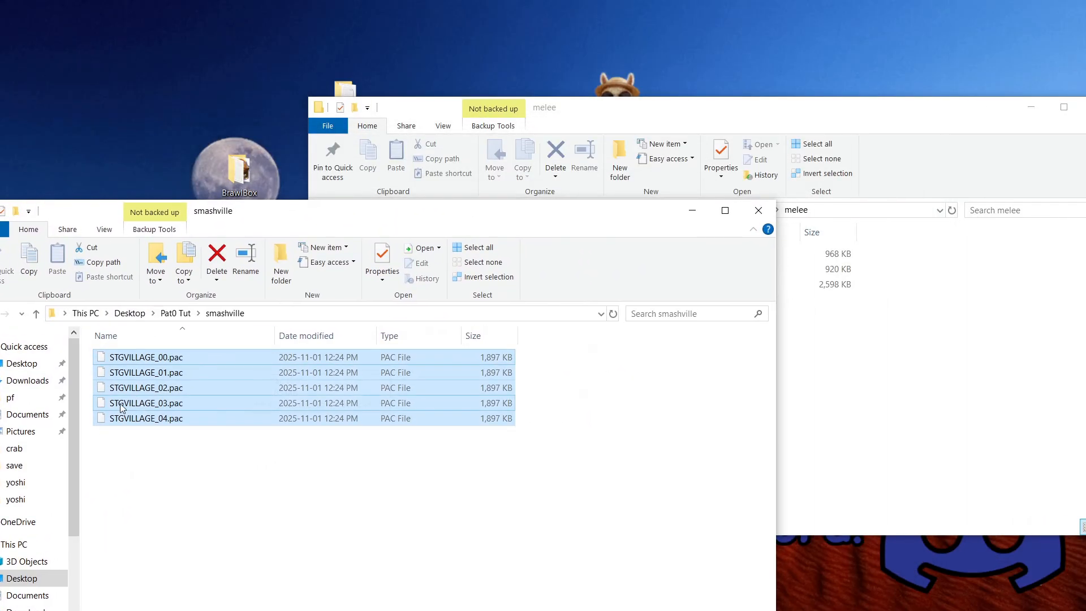
{"action": "left_click_drag", "start_coordinate": [160, 365], "coordinate": [870, 363]}
{"action": "right_click_drag", "start_coordinate": [870, 363], "coordinate": [870, 362]}
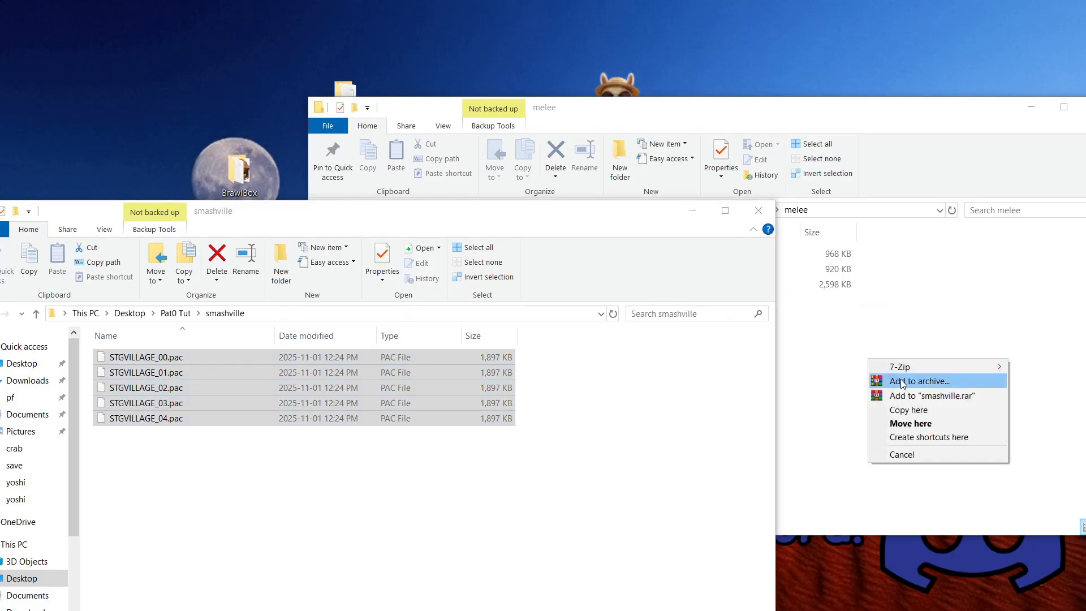
{"action": "left_click", "coordinate": [905, 409]}
{"action": "left_click_drag", "start_coordinate": [260, 210], "coordinate": [443, 128]}
{"action": "left_click", "coordinate": [877, 130]}
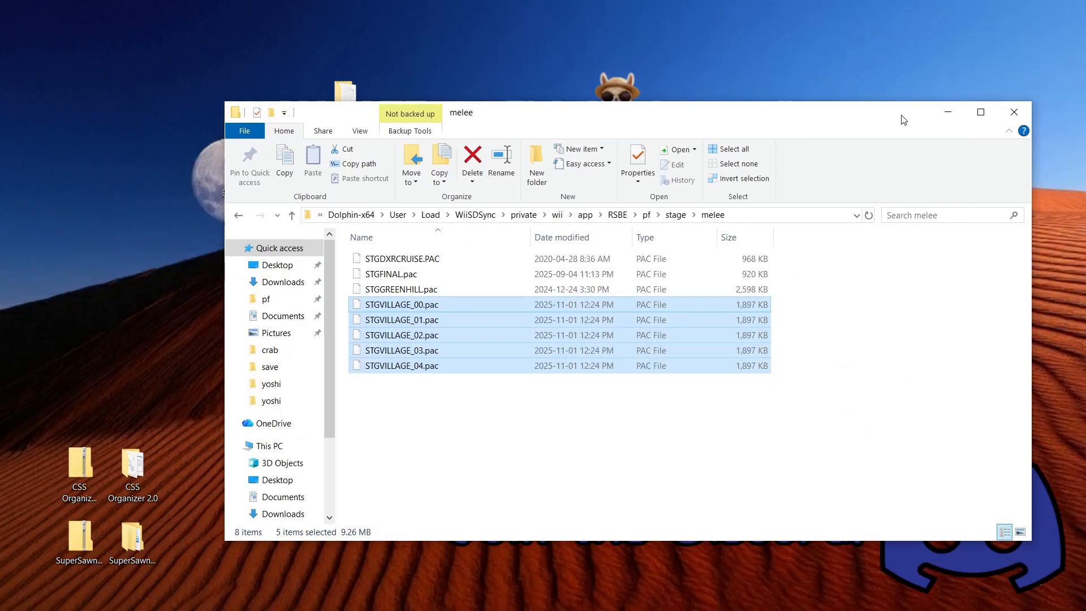
{"action": "left_click", "coordinate": [939, 117]}
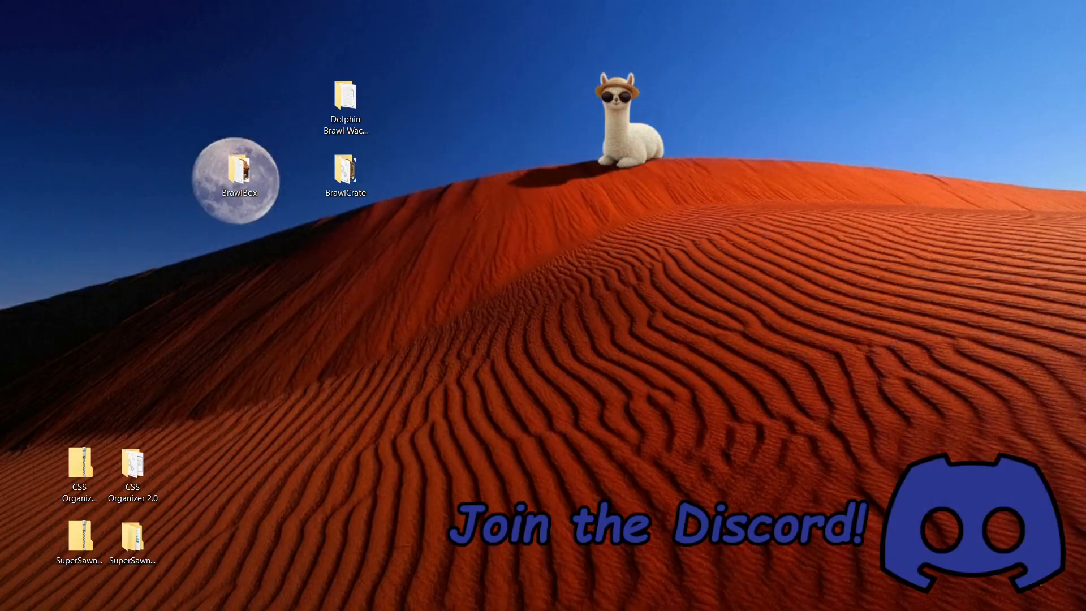
Switch to Dolphin and pack the SD card from the Wii settings, confirming the pack and closing the settings.
{"action": "key", "text": "alt+Tab"}
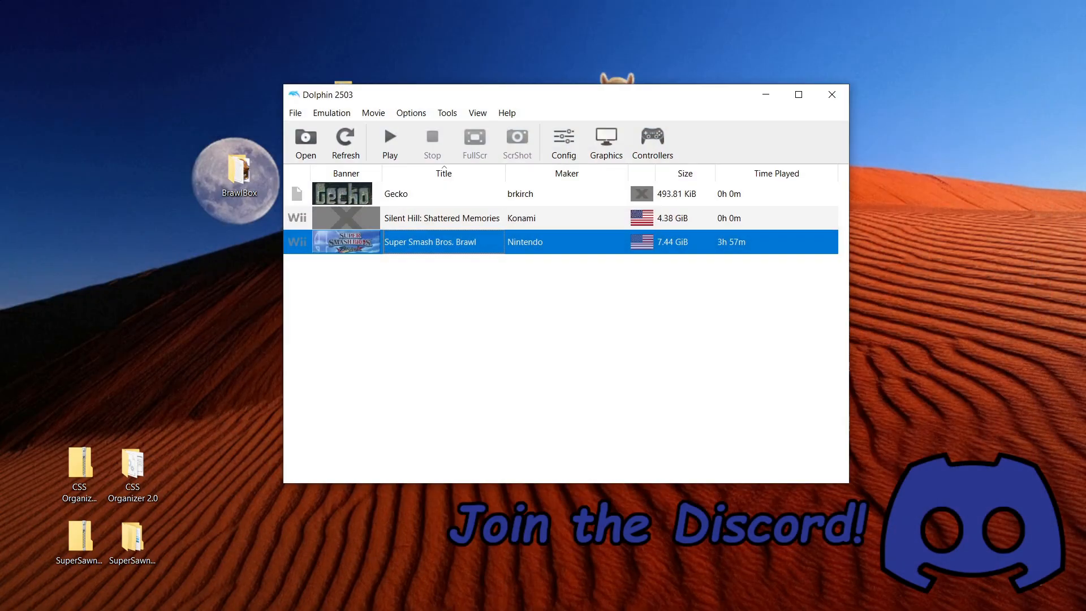
{"action": "left_click", "coordinate": [412, 113]}
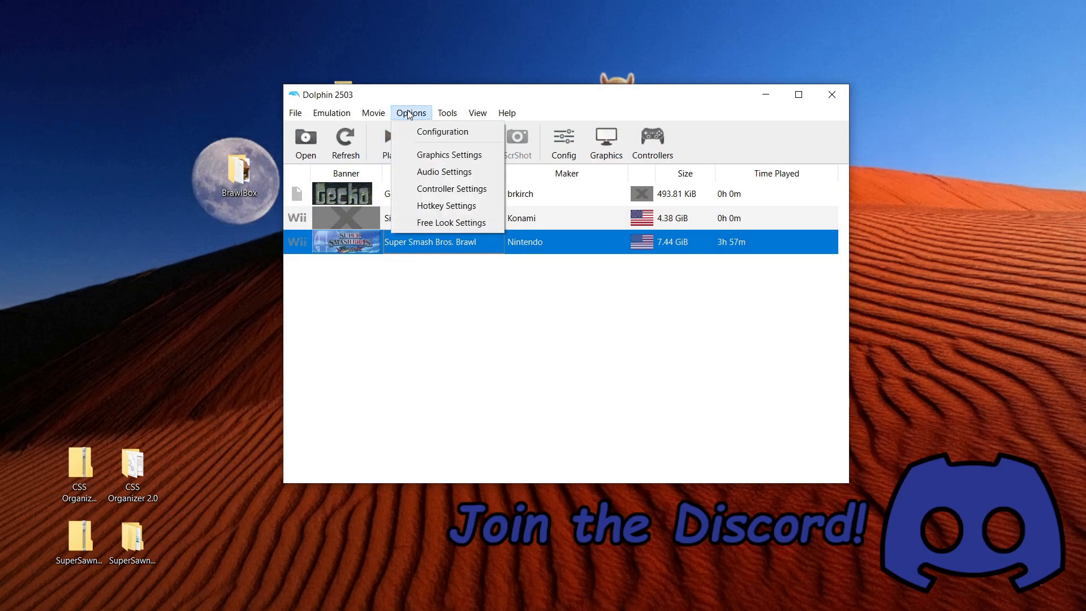
{"action": "left_click", "coordinate": [426, 130]}
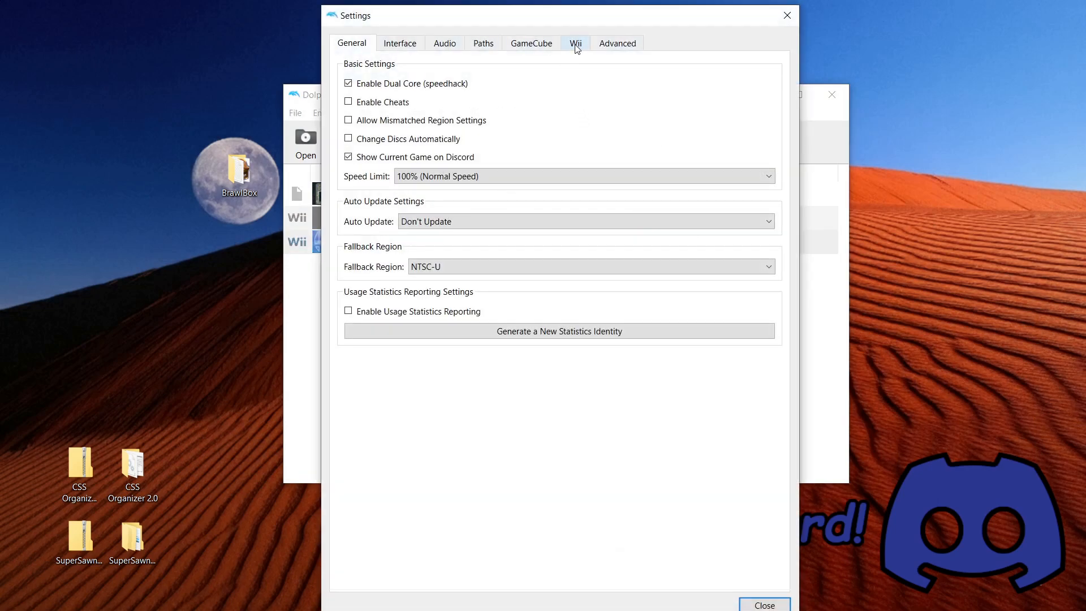
{"action": "left_click", "coordinate": [576, 45]}
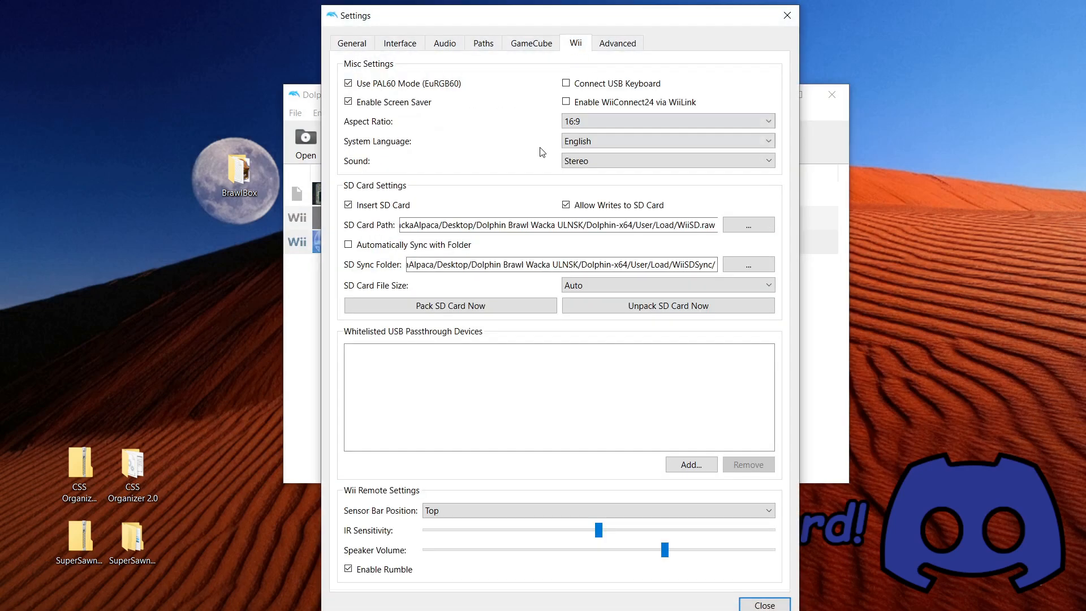
{"action": "left_click", "coordinate": [474, 308]}
{"action": "left_click", "coordinate": [637, 353]}
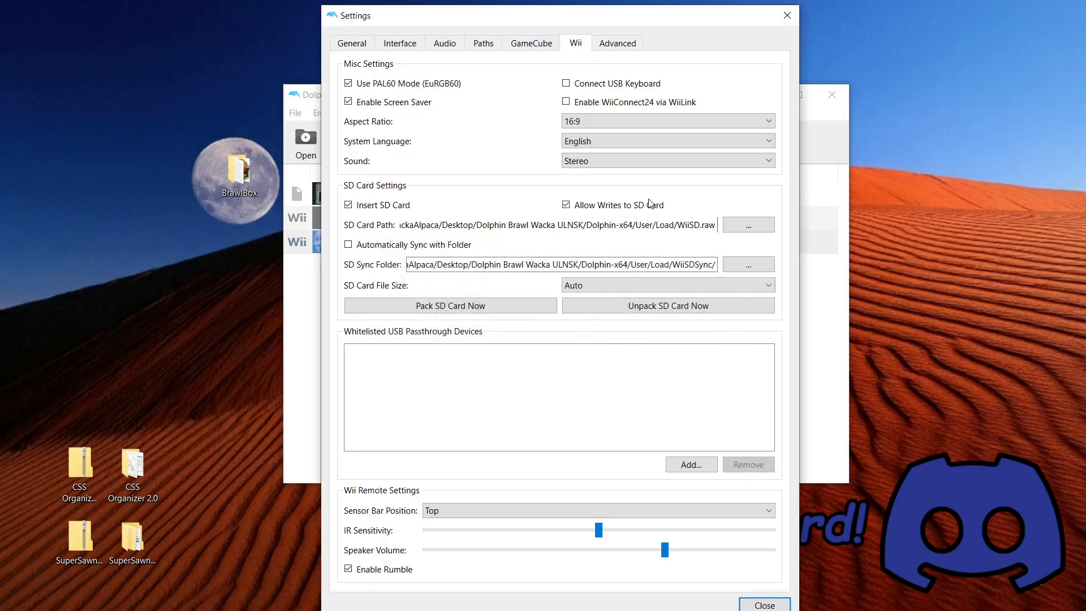
{"action": "left_click", "coordinate": [788, 15]}
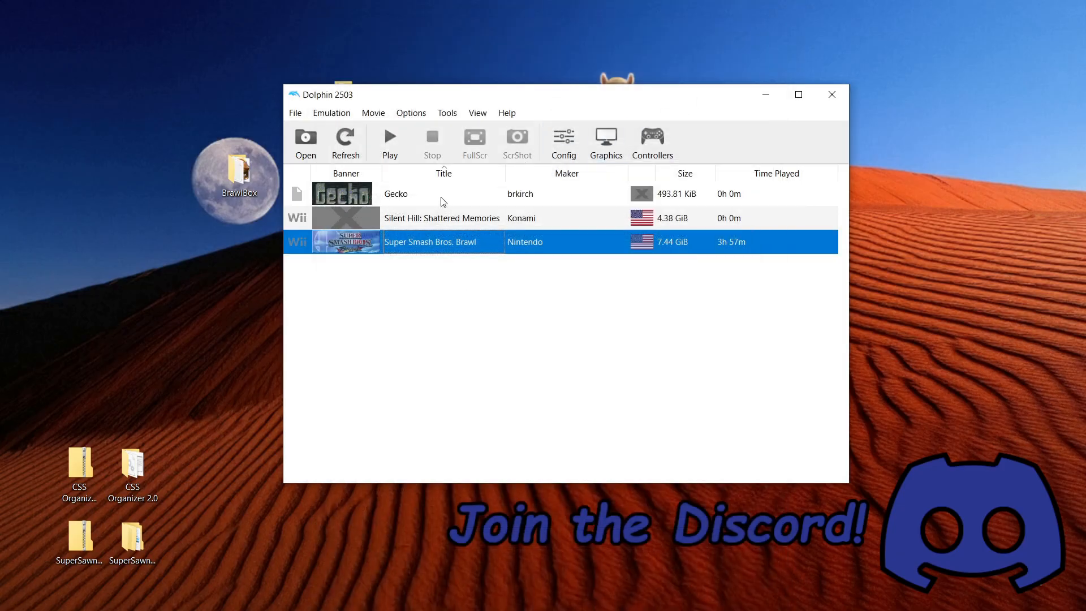
Launch Gecko and enter Brawl through the game's Group menu.
{"action": "double_click", "coordinate": [441, 197]}
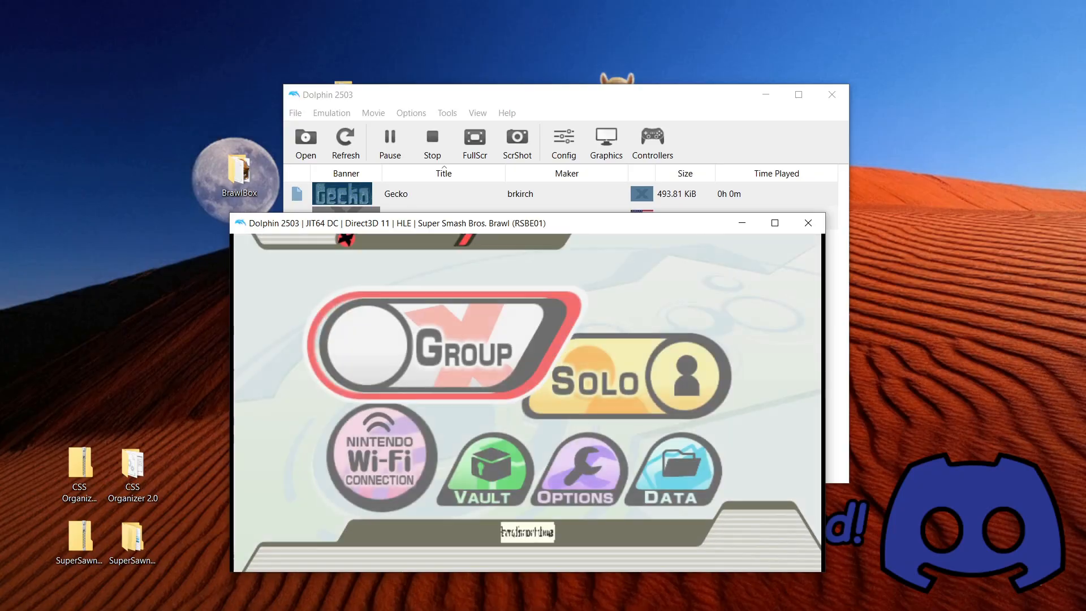
{"action": "key", "text": "x"}
{"action": "key", "text": "x"}
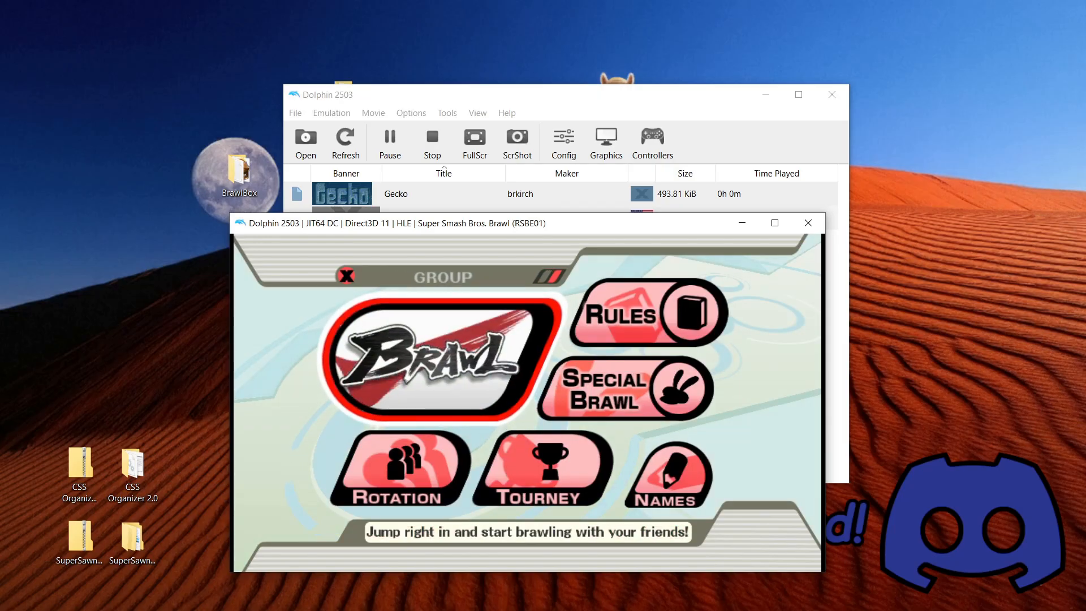
Choose Snake for Player 1 and add a CPU opponent in the second slot.
{"action": "key", "text": "Right"}
{"action": "key", "text": "Up"}
{"action": "key", "text": "Left"}
{"action": "key", "text": "Down"}
{"action": "key", "text": "Right"}
{"action": "key", "text": "Down"}
{"action": "key", "text": "Right"}
{"action": "key", "text": "Left"}
{"action": "key", "text": "Down"}
{"action": "key", "text": "Right"}
{"action": "key", "text": "x"}
{"action": "key", "text": "Down"}
{"action": "key", "text": "Left"}
{"action": "key", "text": "x"}
{"action": "key", "text": "Up"}
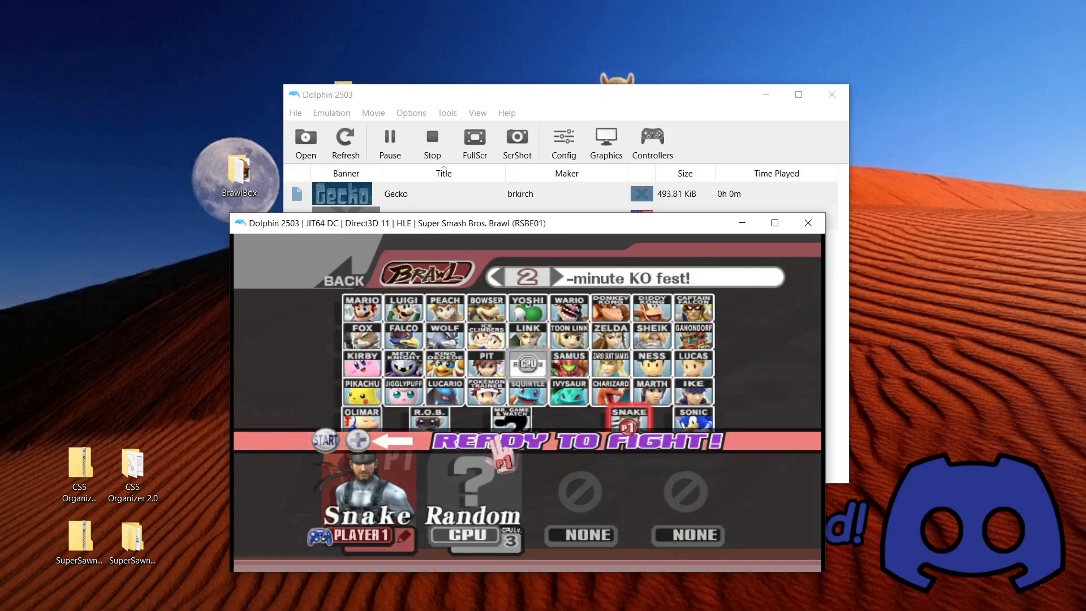
Assign King Dedede as the CPU opponent's character.
{"action": "key", "text": "Down"}
{"action": "key", "text": "Up"}
{"action": "key", "text": "x"}
{"action": "key", "text": "Down"}
{"action": "key", "text": "Left"}
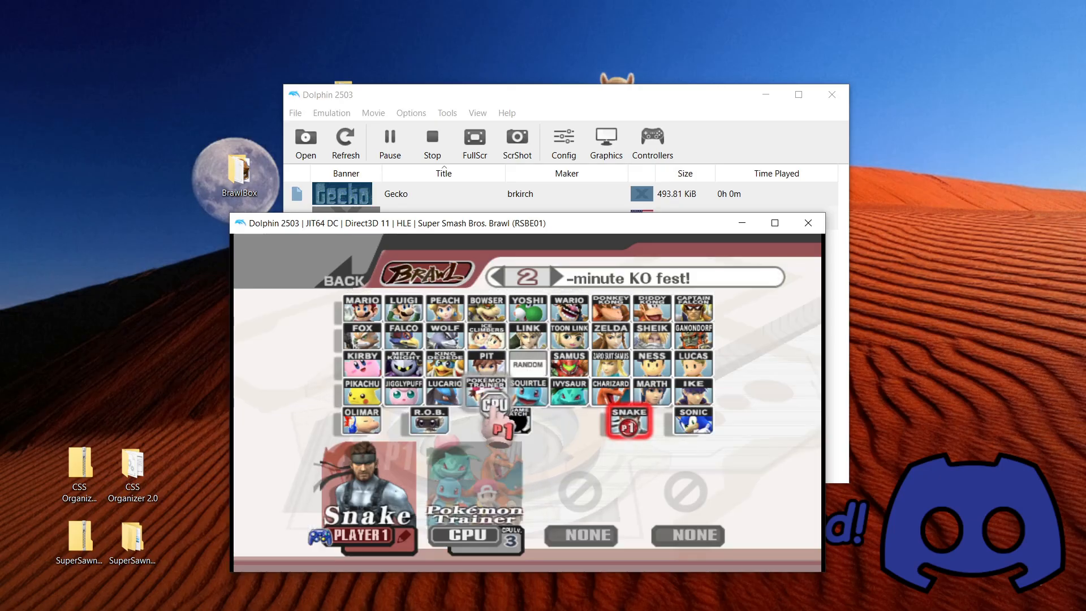
{"action": "key", "text": "Up"}
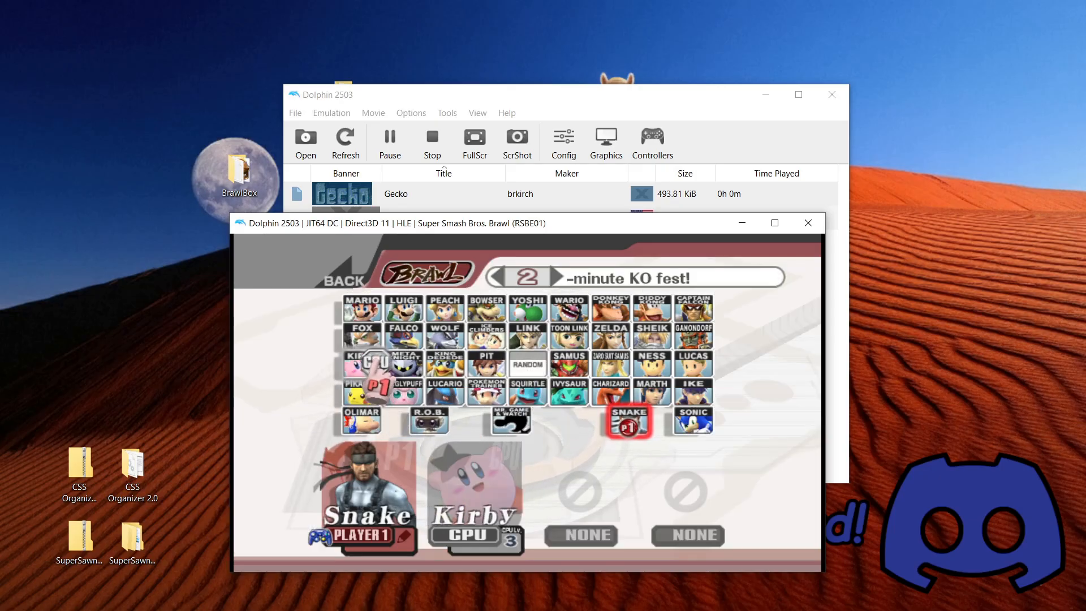
{"action": "key", "text": "Right"}
{"action": "key", "text": "Right"}
{"action": "key", "text": "x"}
{"action": "key", "text": "Down"}
{"action": "key", "text": "Right"}
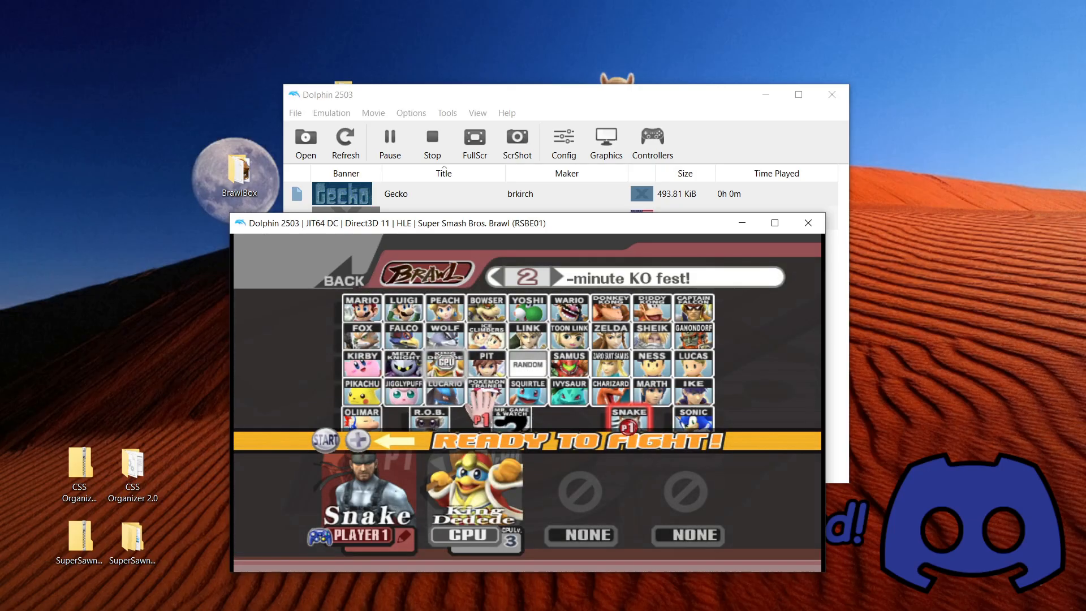
Proceed to stage selection and start the match on Smashville.
{"action": "key", "text": "Return"}
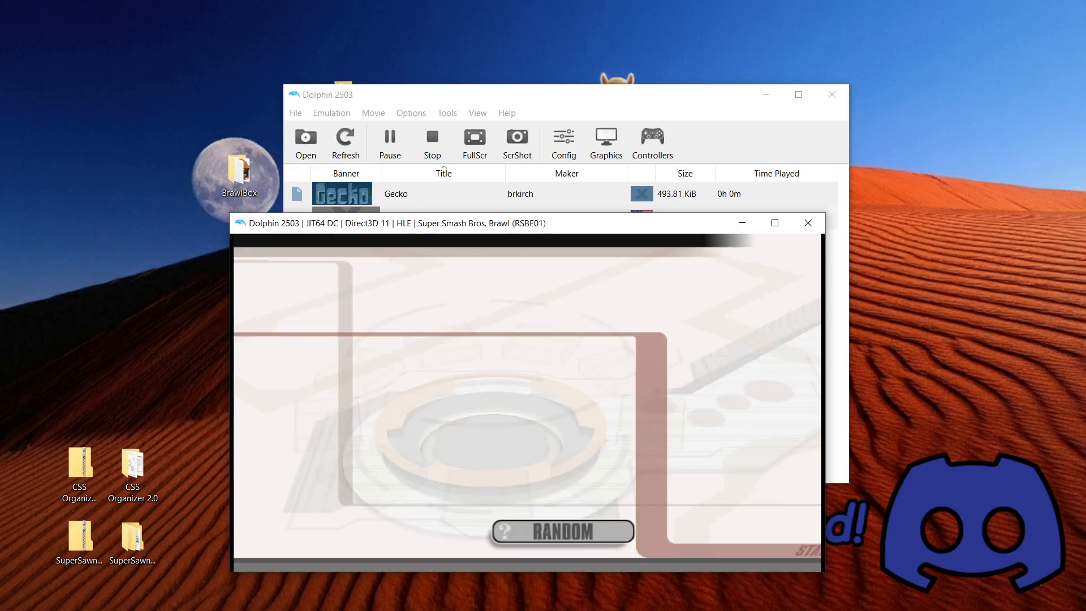
{"action": "key", "text": "Up"}
{"action": "key", "text": "Down"}
{"action": "key", "text": "Up"}
{"action": "key", "text": "Right"}
{"action": "key", "text": "Down"}
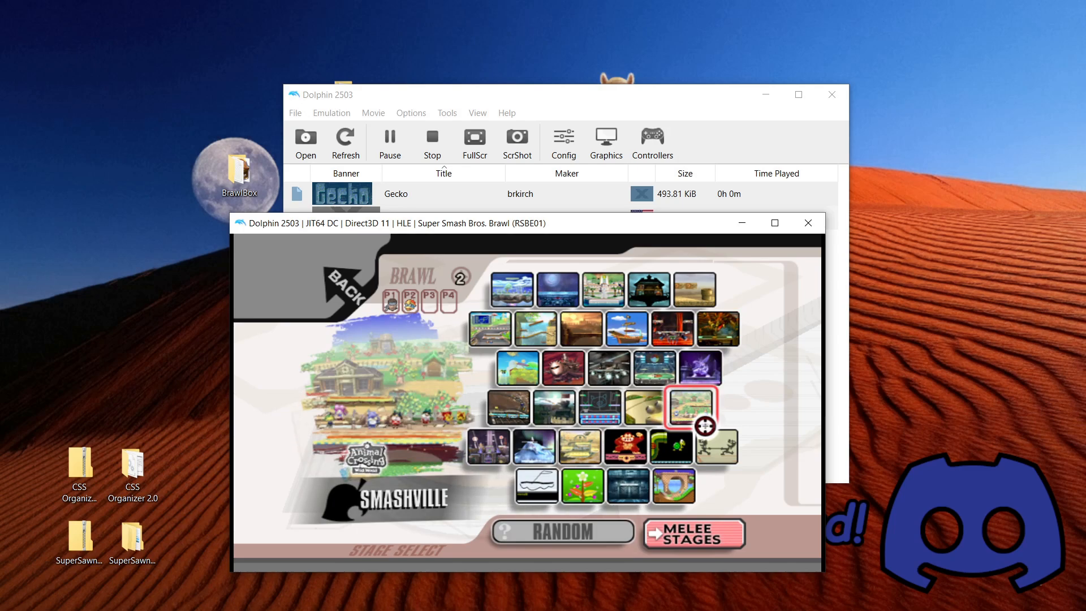
{"action": "key", "text": "Return"}
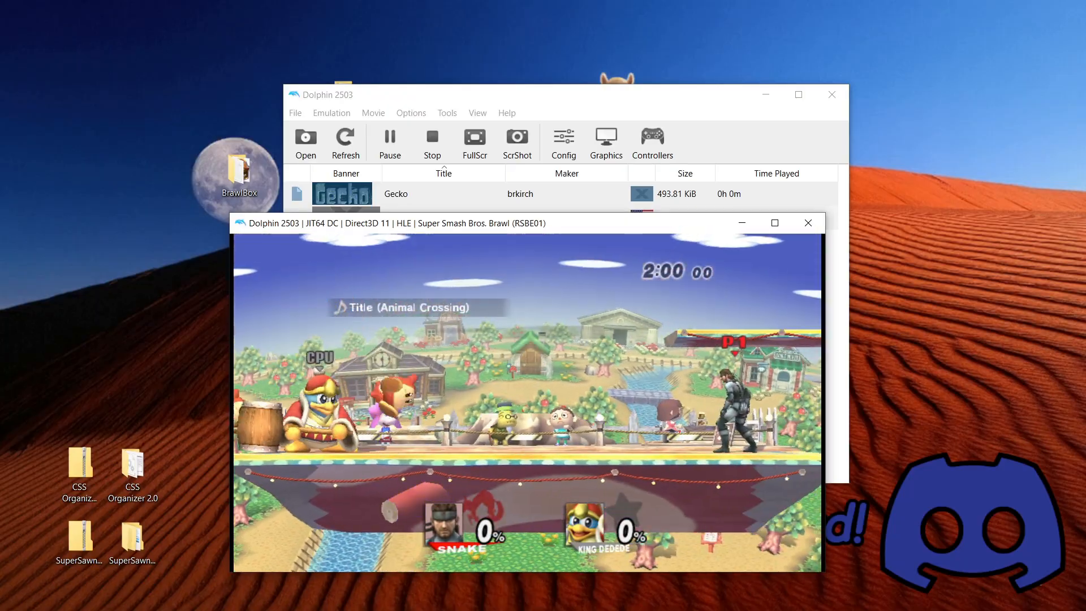
Try out the Smashville match, pause it, and stop the emulation.
{"action": "key", "text": "Left"}
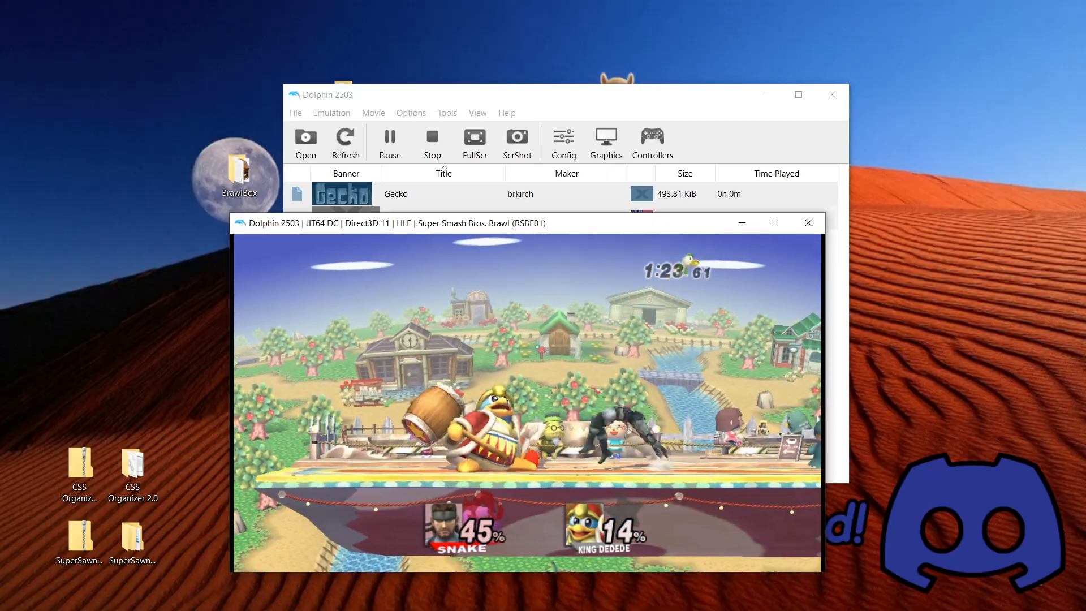
{"action": "key", "text": "Return"}
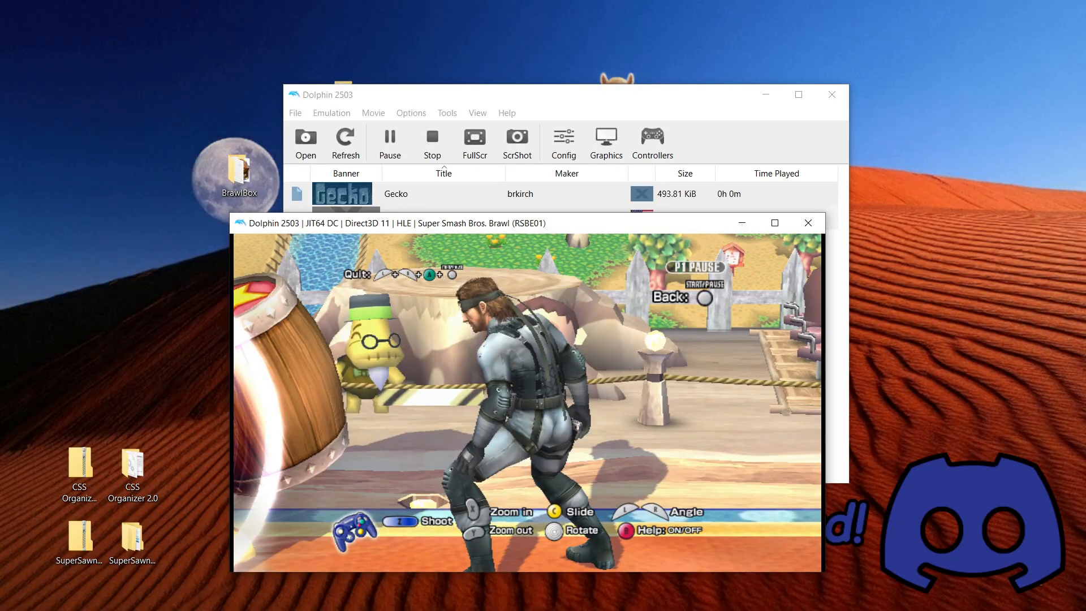
{"action": "left_click", "coordinate": [808, 223]}
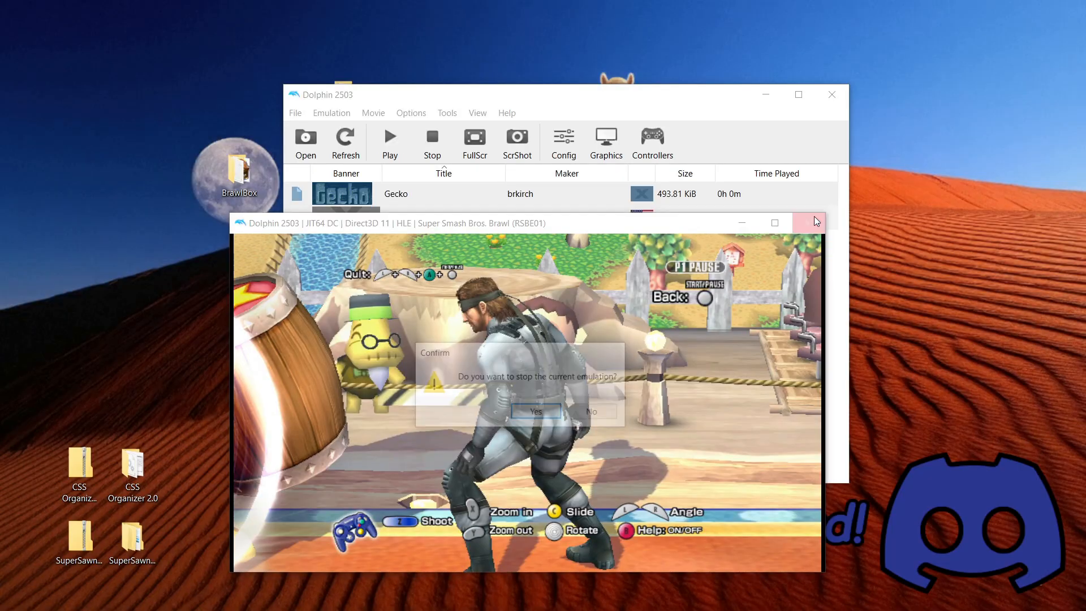
{"action": "left_click", "coordinate": [534, 413]}
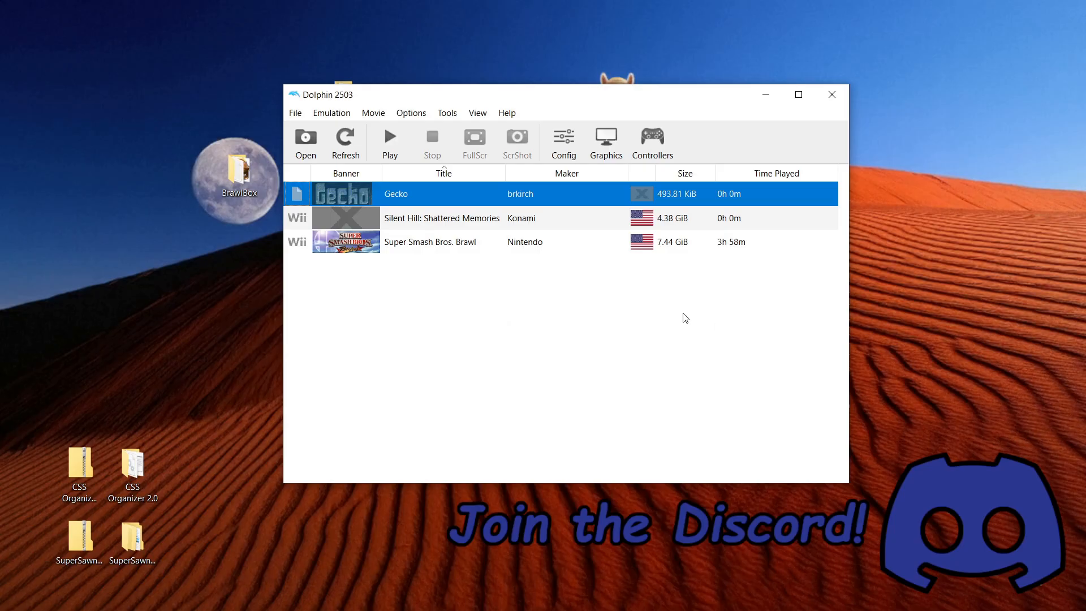
Open the properties of Super Smash Bros. Brawl, widen the window, and show the disc's filesystem.
{"action": "left_click", "coordinate": [515, 252]}
{"action": "right_click", "coordinate": [477, 247]}
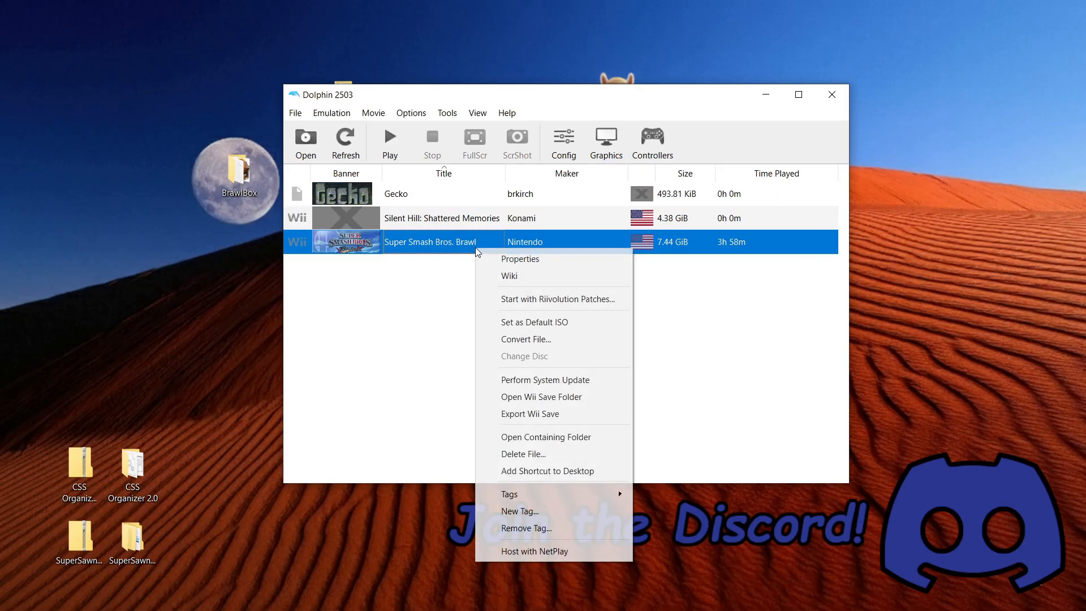
{"action": "left_click", "coordinate": [524, 254]}
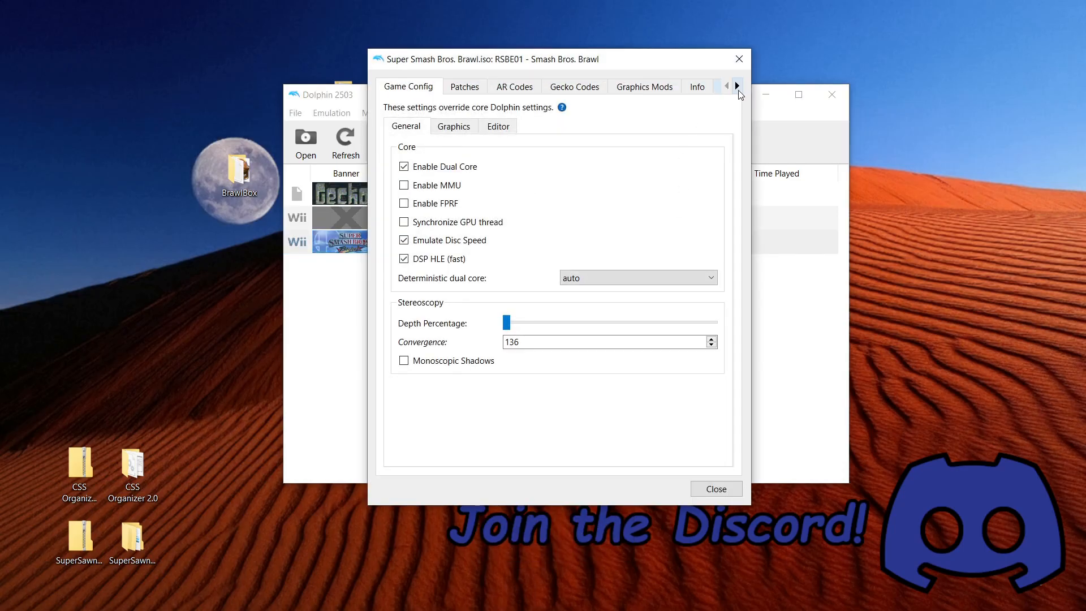
{"action": "left_click_drag", "start_coordinate": [751, 102], "coordinate": [917, 101]}
{"action": "left_click", "coordinate": [780, 87]}
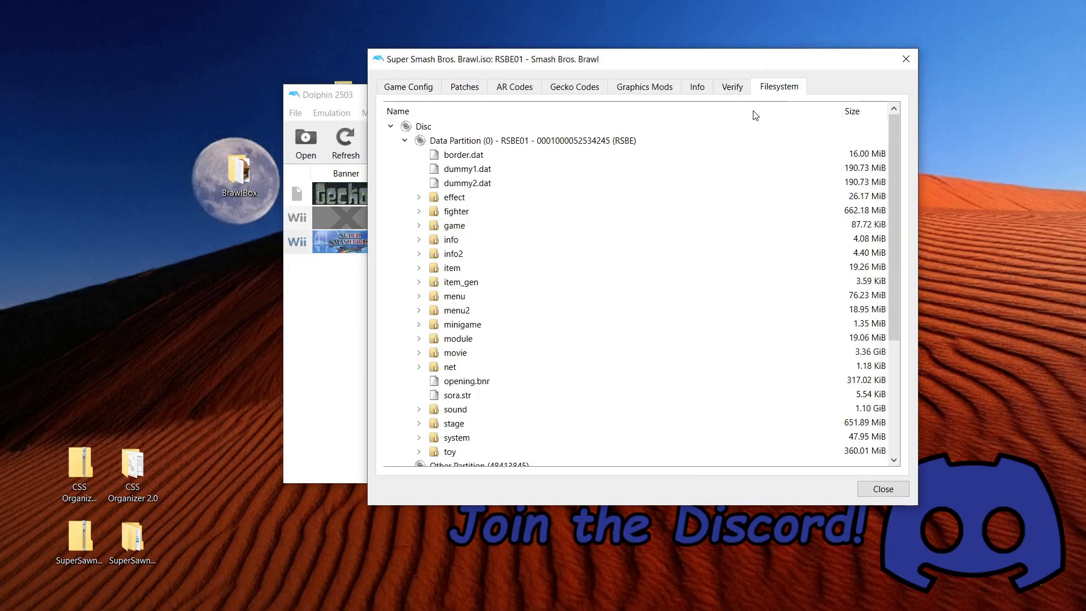
Examine the files in the ike folder inside the disc's fighter folder, including FitIke.pac and FitIkeMotionEtc.pac.
{"action": "left_click", "coordinate": [419, 211]}
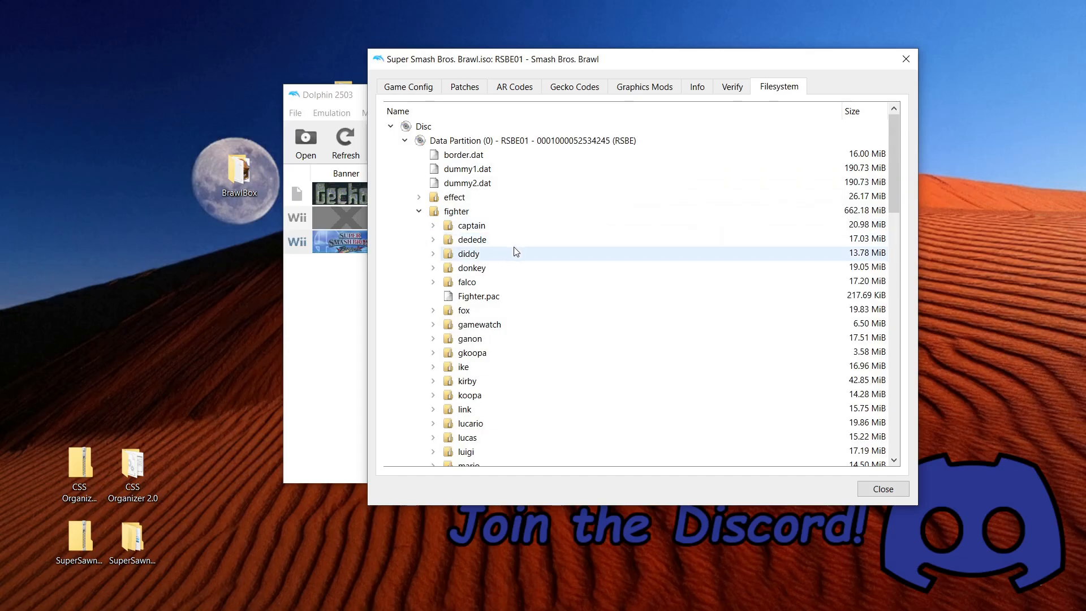
{"action": "scroll", "coordinate": [518, 251], "scroll_direction": "down", "scroll_amount": 1}
{"action": "left_click", "coordinate": [464, 327]}
{"action": "right_click", "coordinate": [463, 327]}
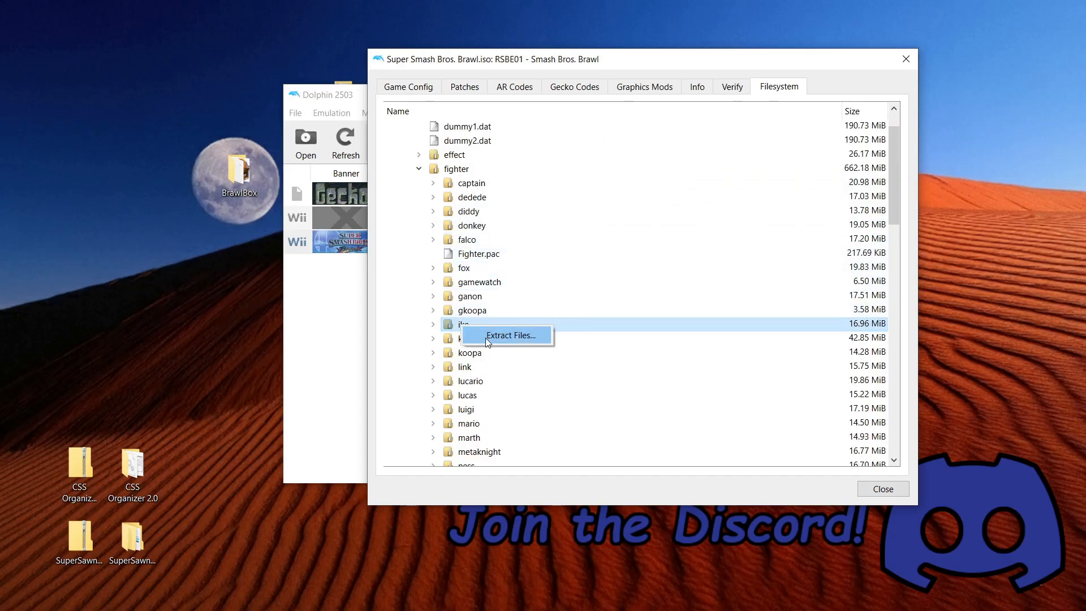
{"action": "left_click", "coordinate": [440, 328]}
{"action": "left_click", "coordinate": [439, 327]}
{"action": "scroll", "coordinate": [505, 175], "scroll_direction": "down", "scroll_amount": 4}
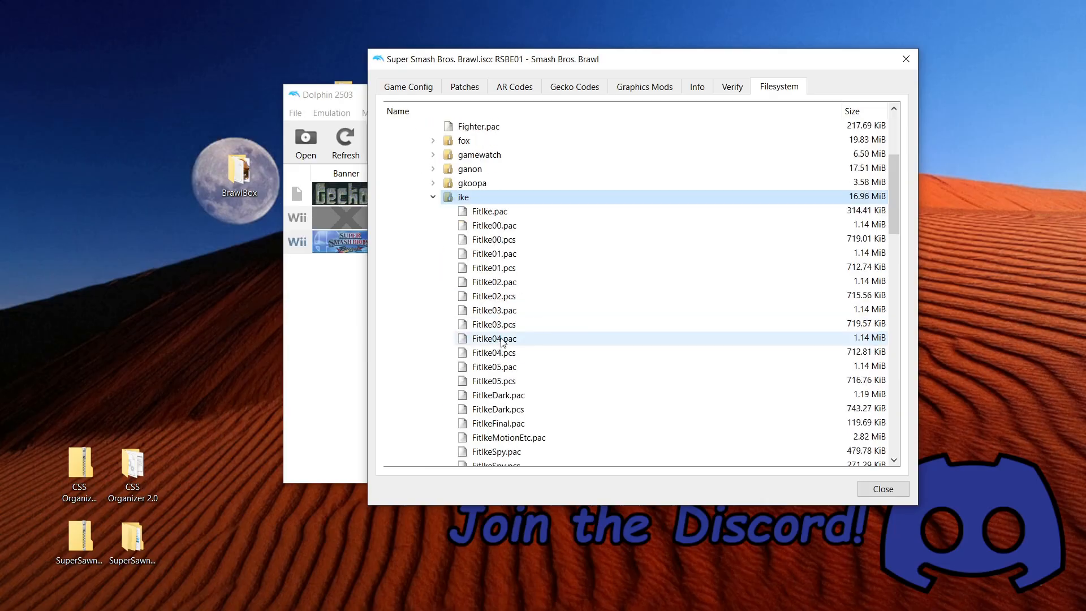
{"action": "left_click", "coordinate": [506, 170]}
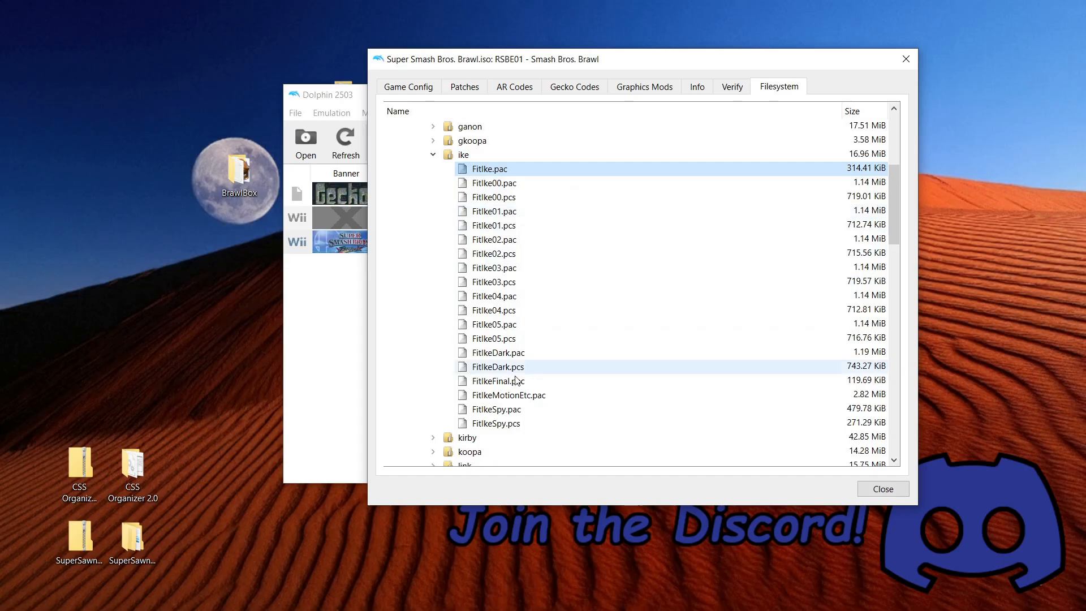
{"action": "left_click", "coordinate": [527, 396]}
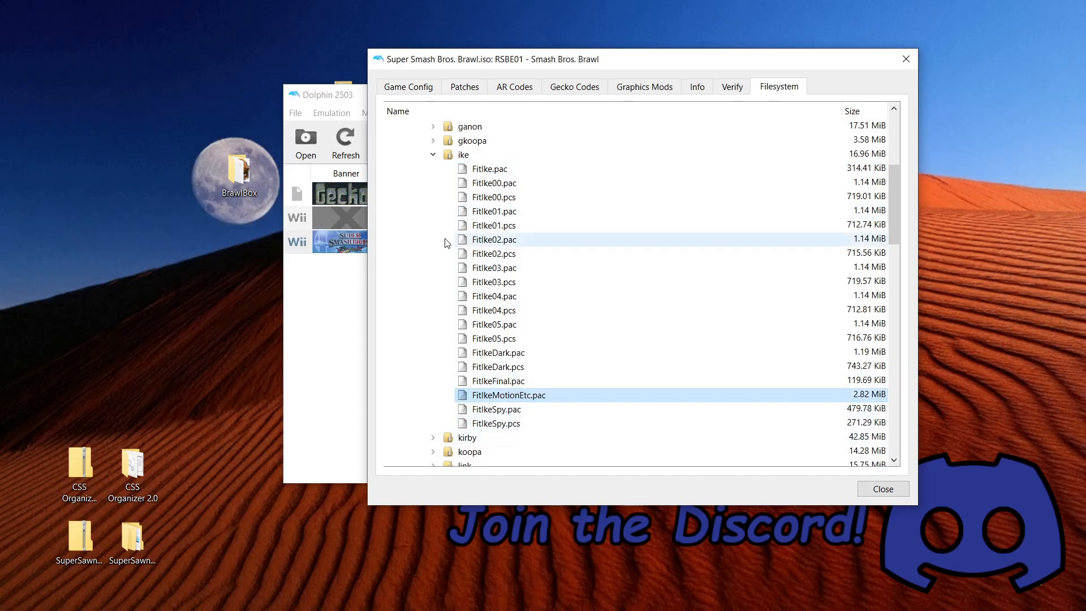
Extract the disc's ike folder into the Pat0 Tut folder on the Desktop and close the game properties.
{"action": "left_click", "coordinate": [433, 155]}
{"action": "left_click", "coordinate": [467, 155]}
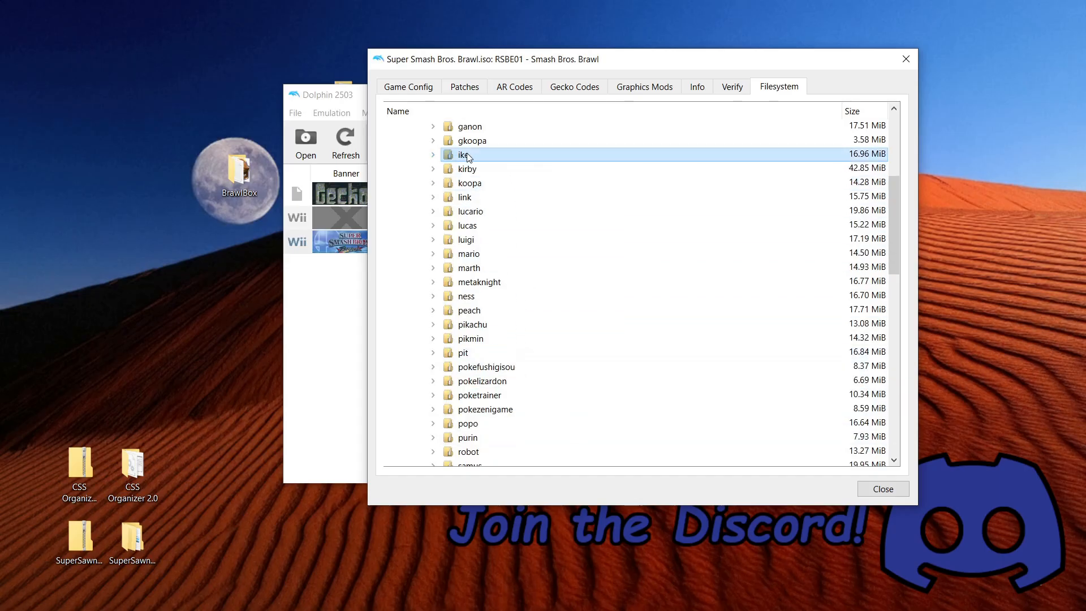
{"action": "right_click", "coordinate": [467, 158]}
{"action": "left_click", "coordinate": [517, 164]}
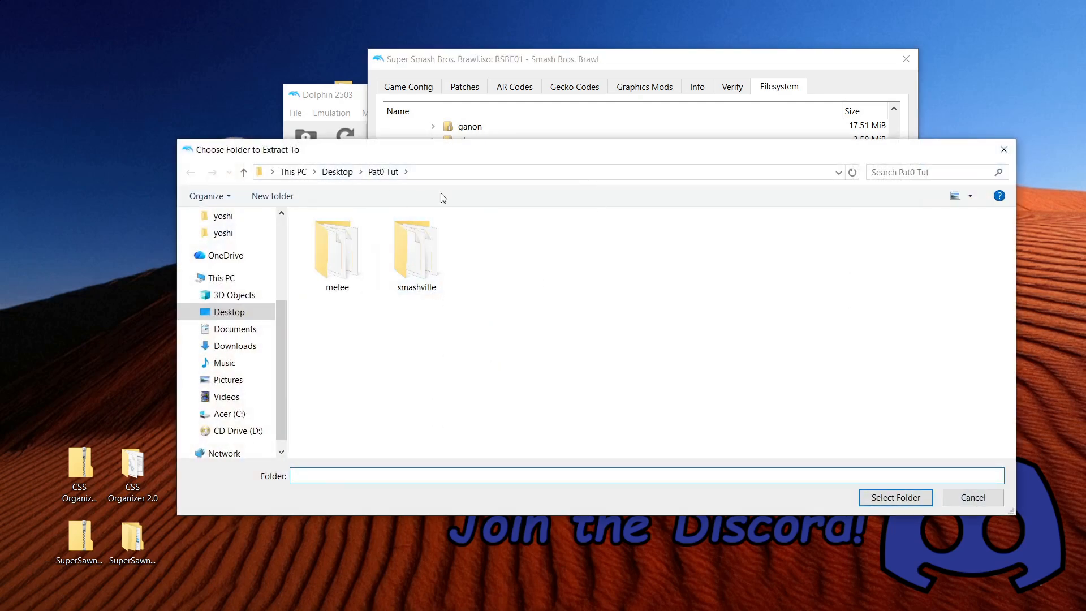
{"action": "left_click", "coordinate": [893, 498]}
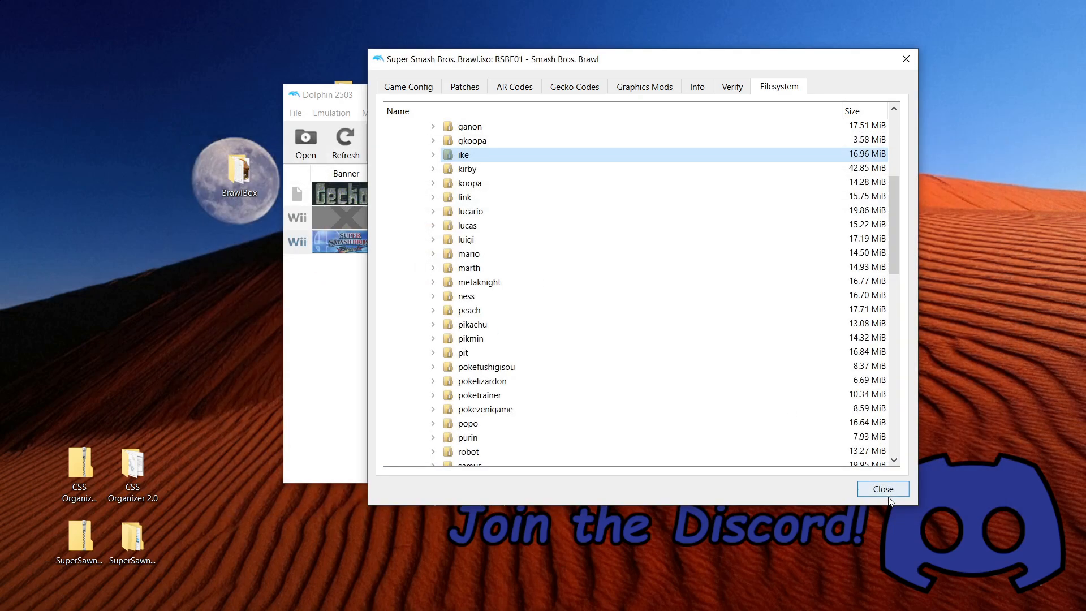
{"action": "left_click", "coordinate": [910, 60]}
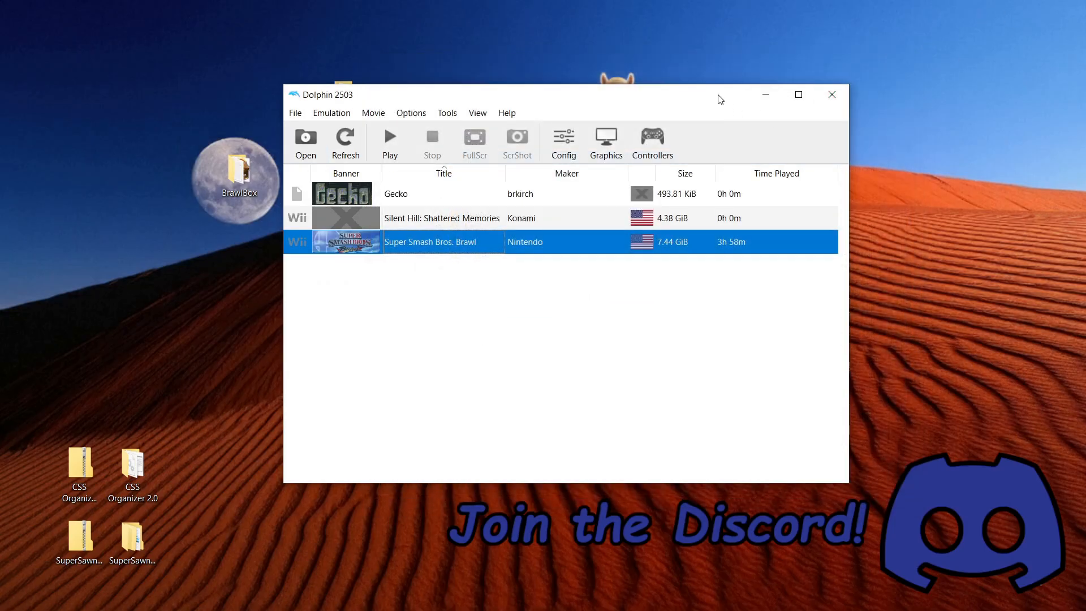
Minimize Dolphin, switch to BrawlCrate, and close the STGVILLAGE.village file.
{"action": "left_click", "coordinate": [761, 97]}
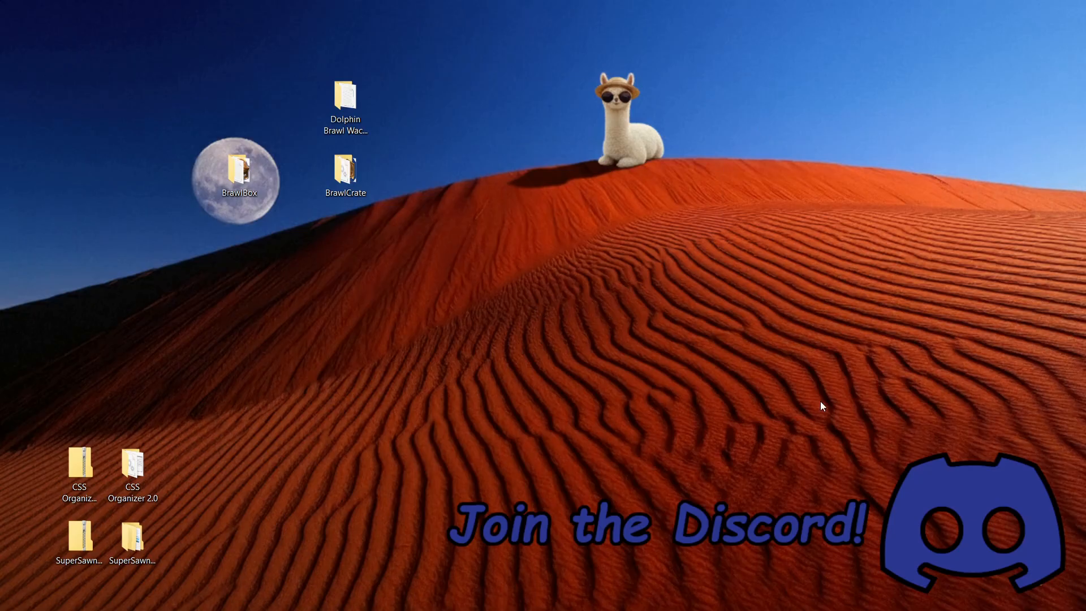
{"action": "key", "text": "alt+Tab"}
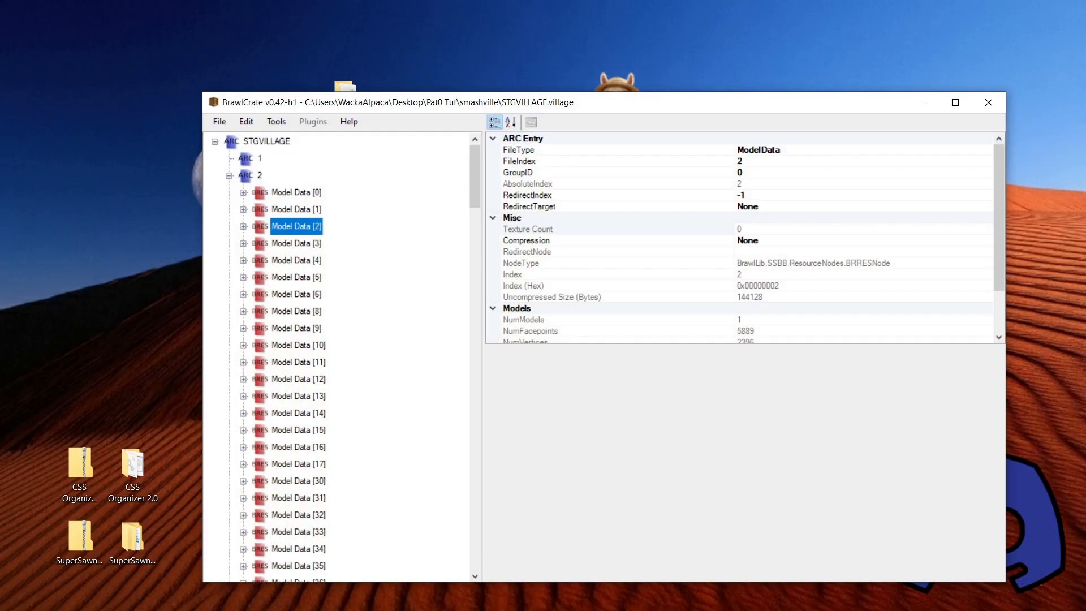
{"action": "left_click", "coordinate": [219, 121]}
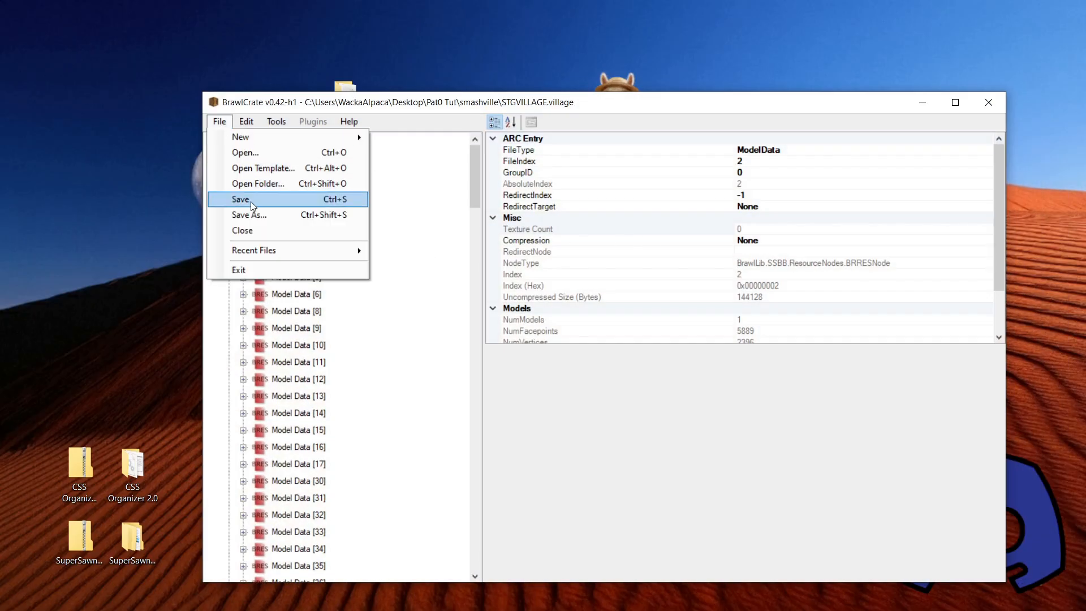
{"action": "left_click", "coordinate": [244, 231]}
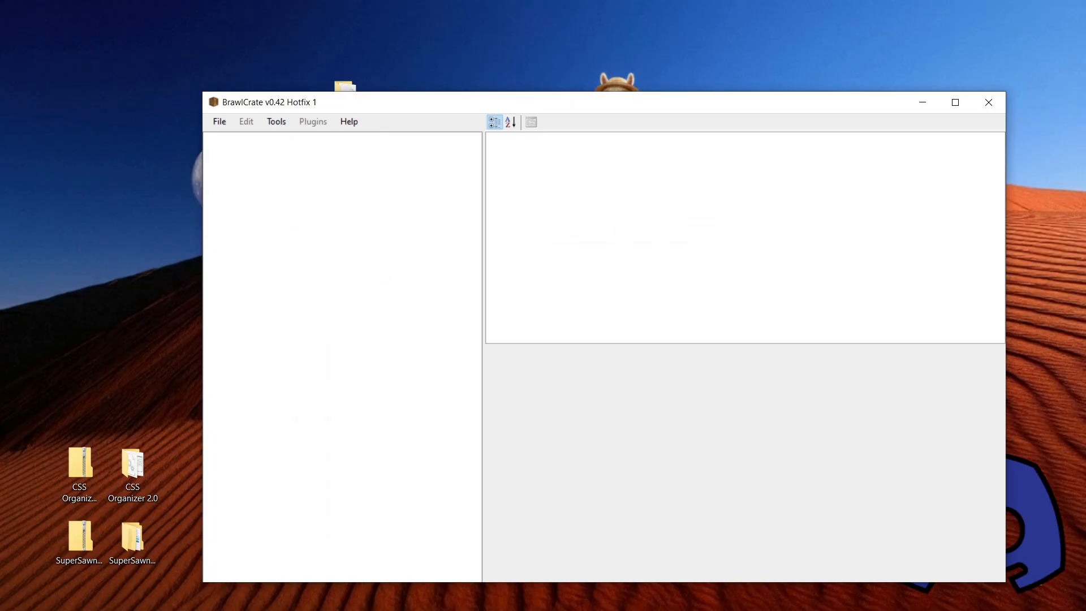
Minimize the BrawlCrate folder window and arrange the two empty BrawlCrate windows side by side.
{"action": "key", "text": "alt+Tab"}
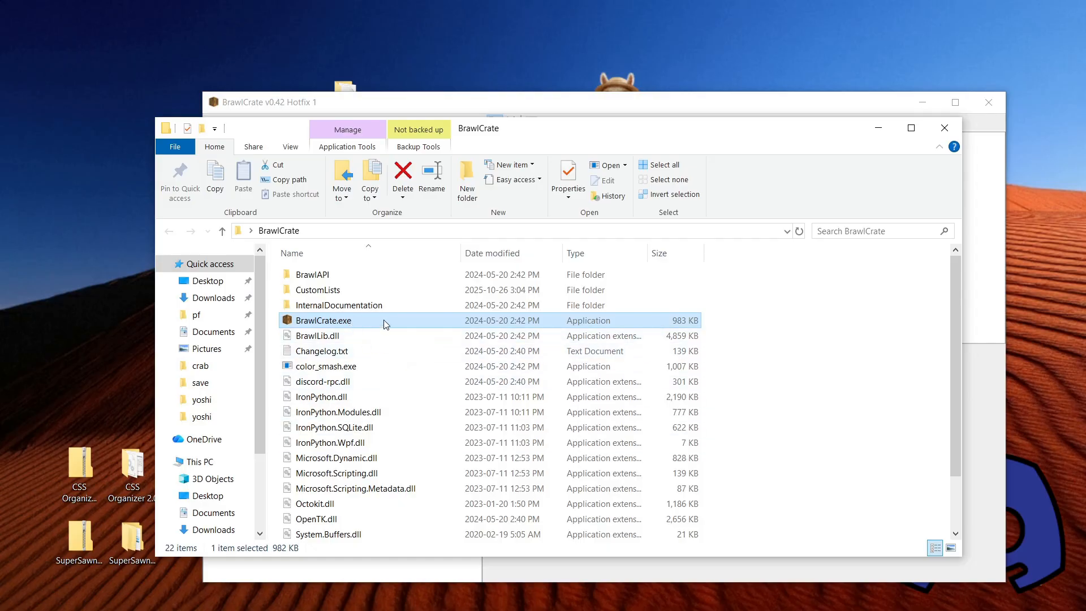
{"action": "left_click", "coordinate": [878, 128]}
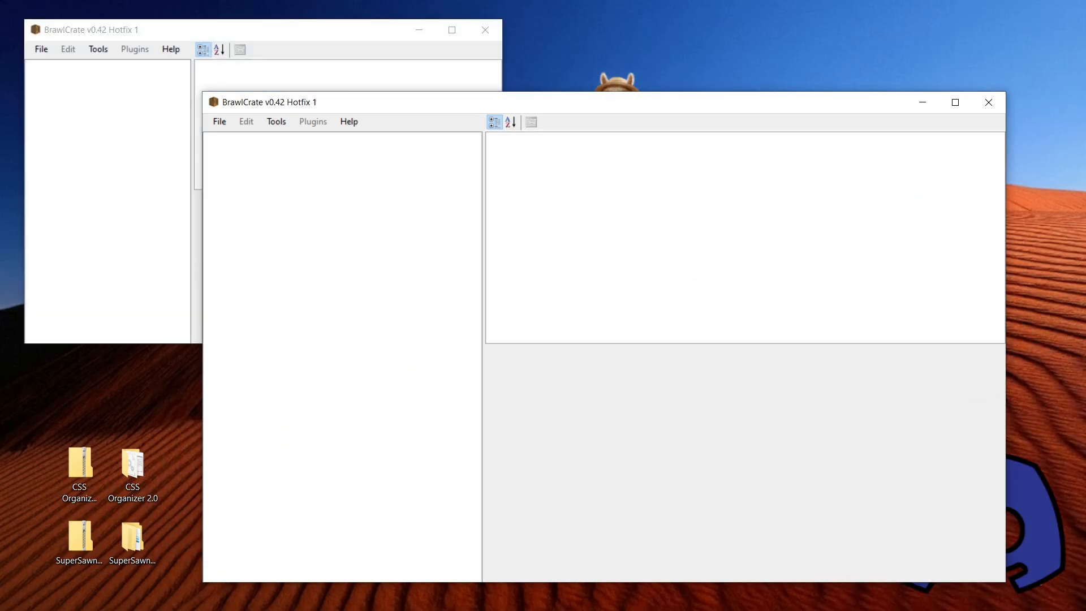
{"action": "key", "text": "super+Left"}
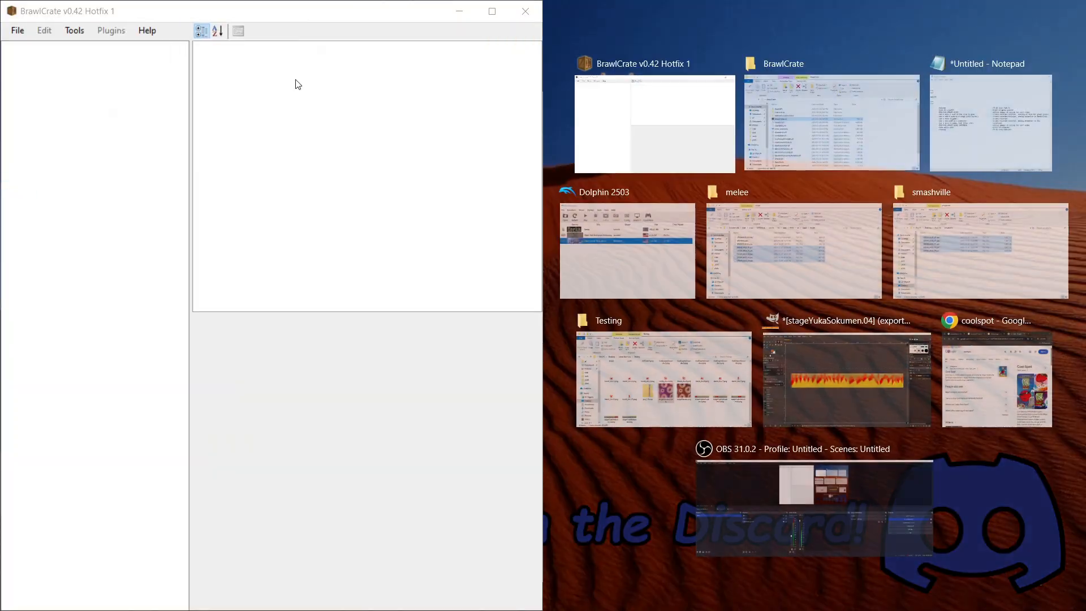
{"action": "left_click", "coordinate": [685, 117]}
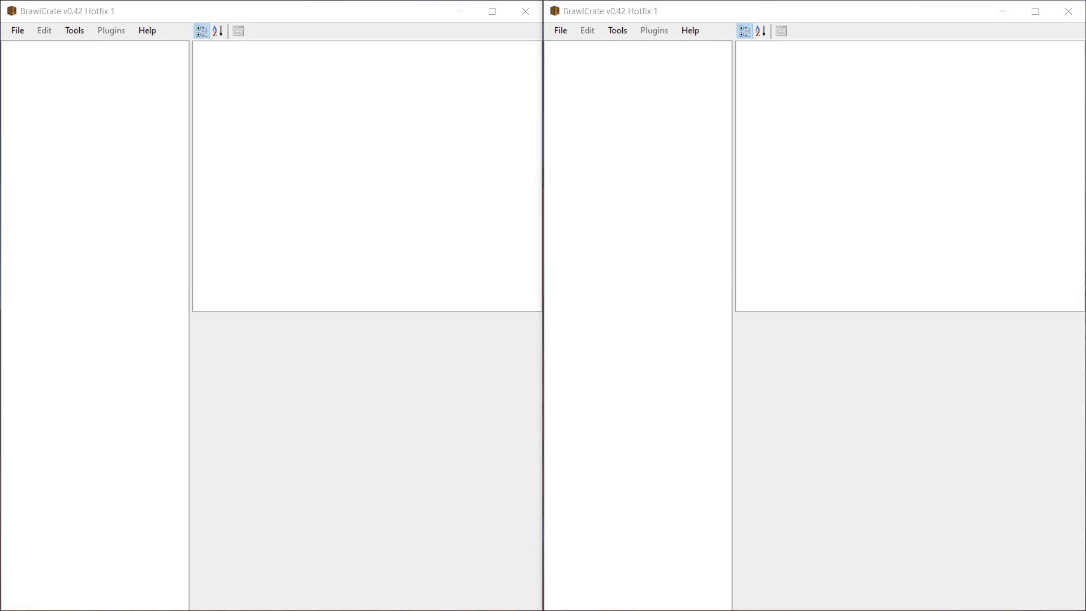
Switch to File Explorer, check FitIke00.pac and FitIkeMotionEtc.pac in Pat0 Tut's ike folder, and minimize the window.
{"action": "key", "text": "alt+Tab"}
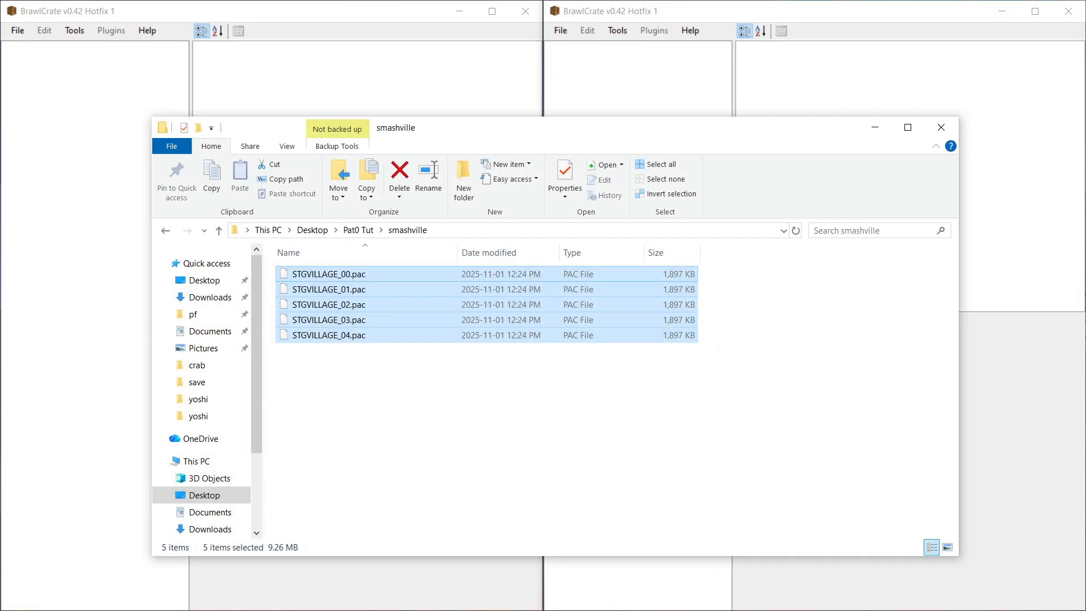
{"action": "left_click", "coordinate": [358, 230]}
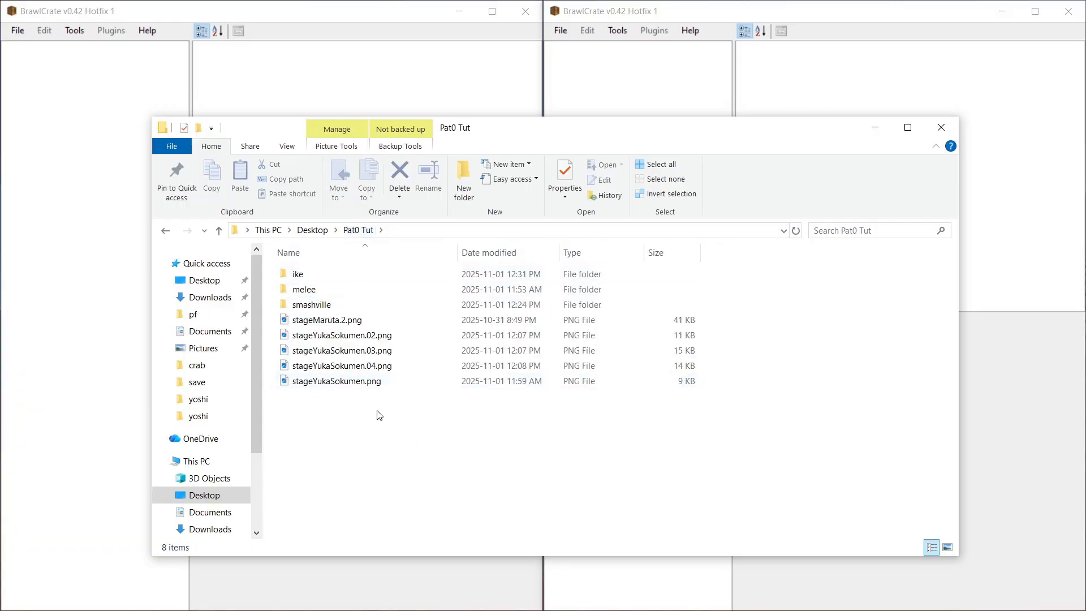
{"action": "double_click", "coordinate": [330, 282]}
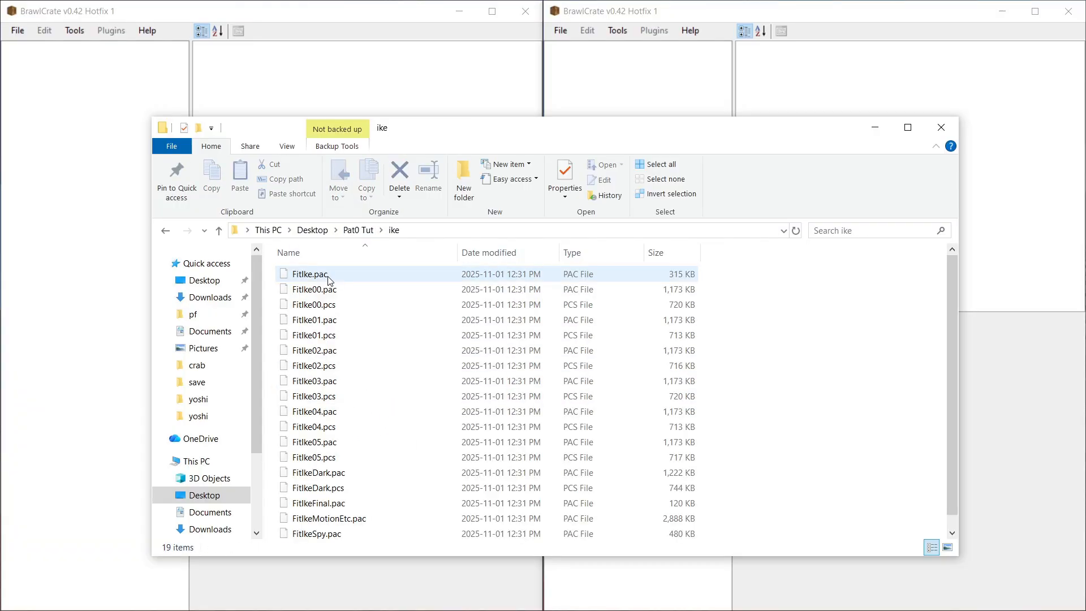
{"action": "left_click_drag", "start_coordinate": [777, 282], "coordinate": [781, 393]}
{"action": "left_click", "coordinate": [780, 393]}
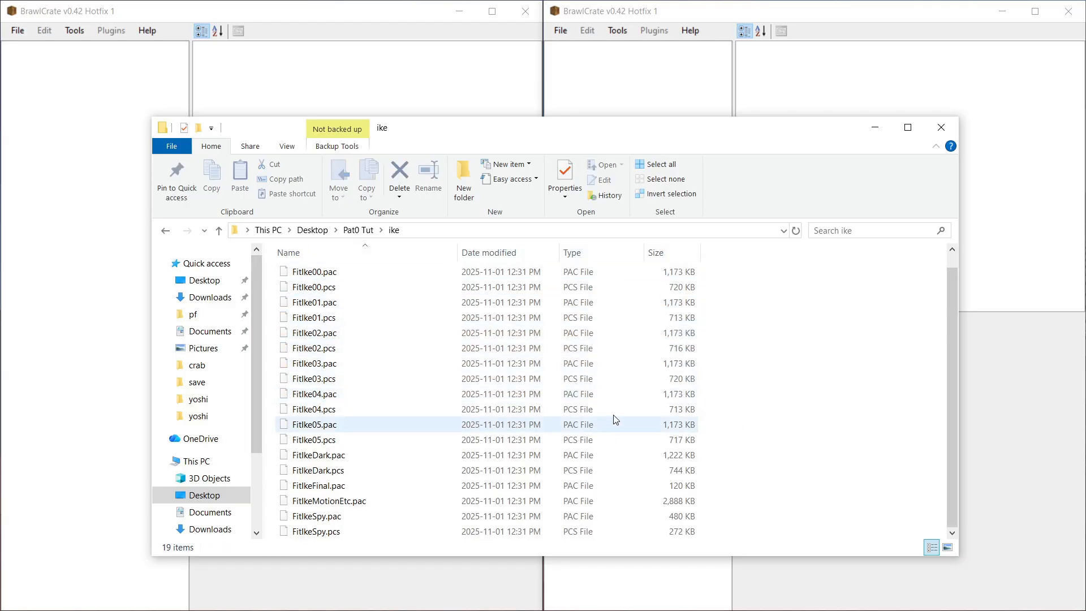
{"action": "left_click", "coordinate": [349, 292]}
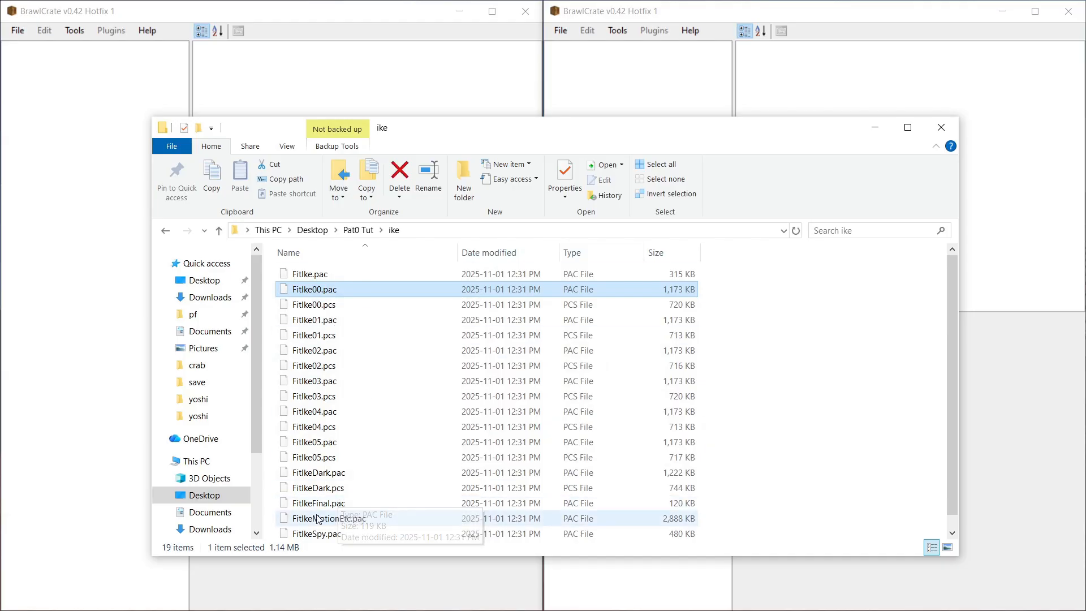
{"action": "left_click", "coordinate": [339, 519]}
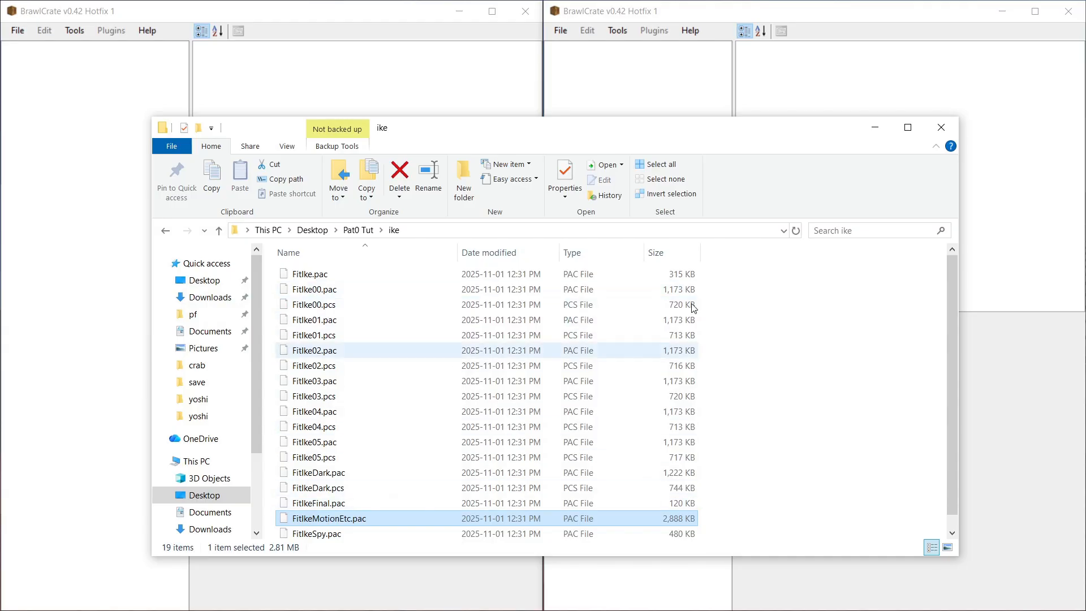
{"action": "left_click", "coordinate": [875, 129]}
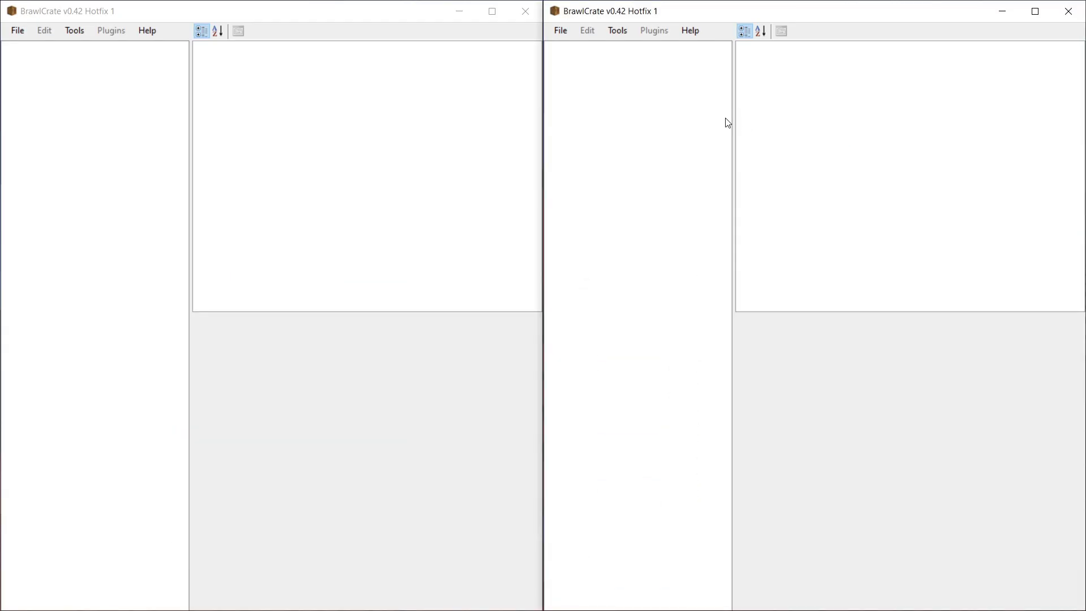
Open FitIke00.pac from Pat0 Tut's ike folder in one of the BrawlCrate windows.
{"action": "left_click", "coordinate": [565, 32]}
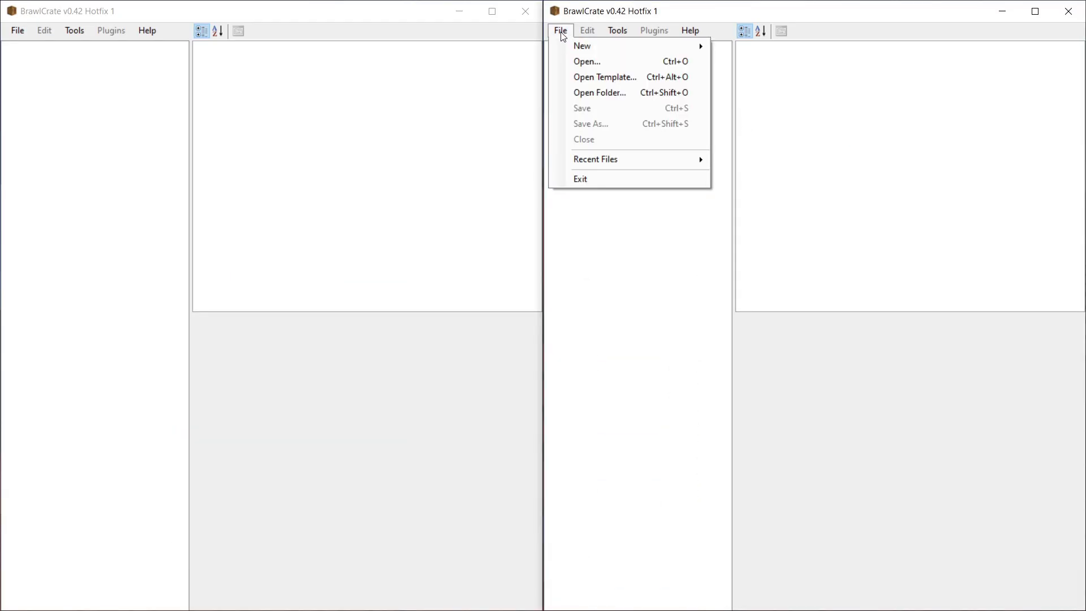
{"action": "left_click", "coordinate": [588, 62]}
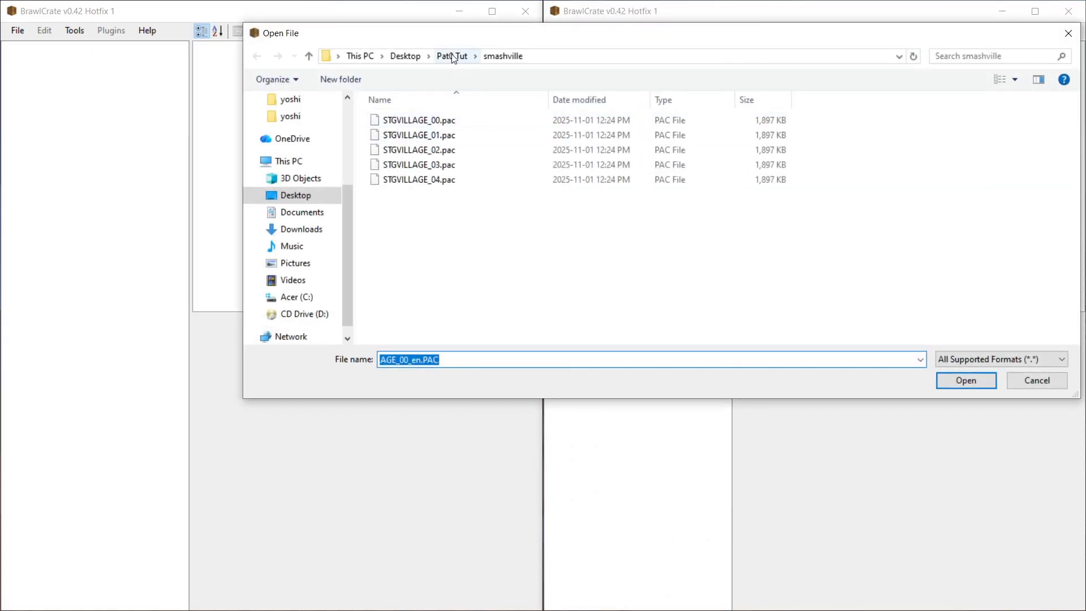
{"action": "left_click", "coordinate": [453, 57]}
{"action": "double_click", "coordinate": [437, 134]}
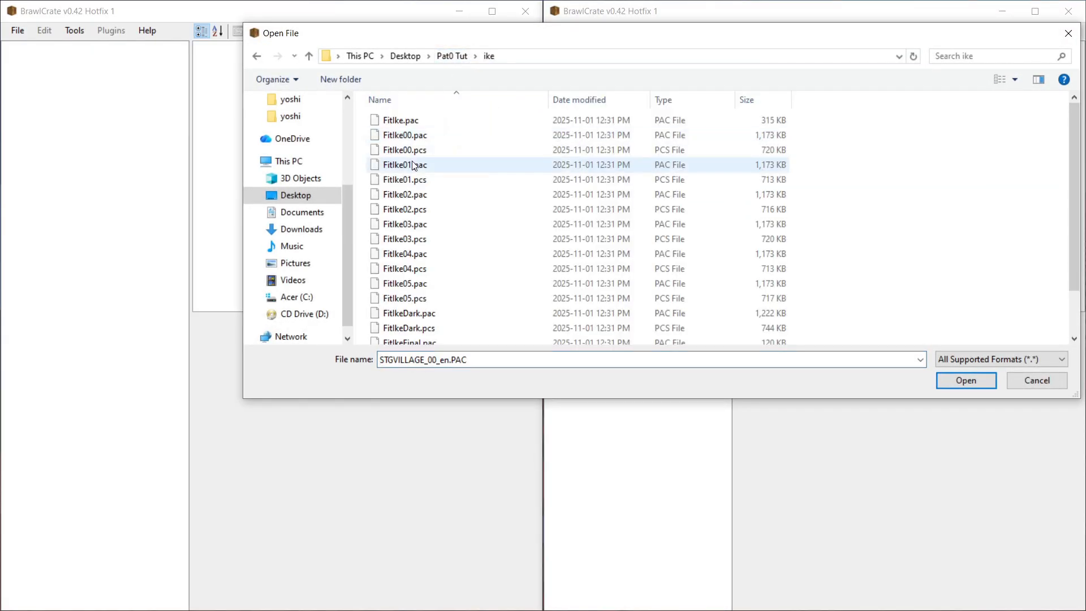
{"action": "left_click", "coordinate": [443, 136]}
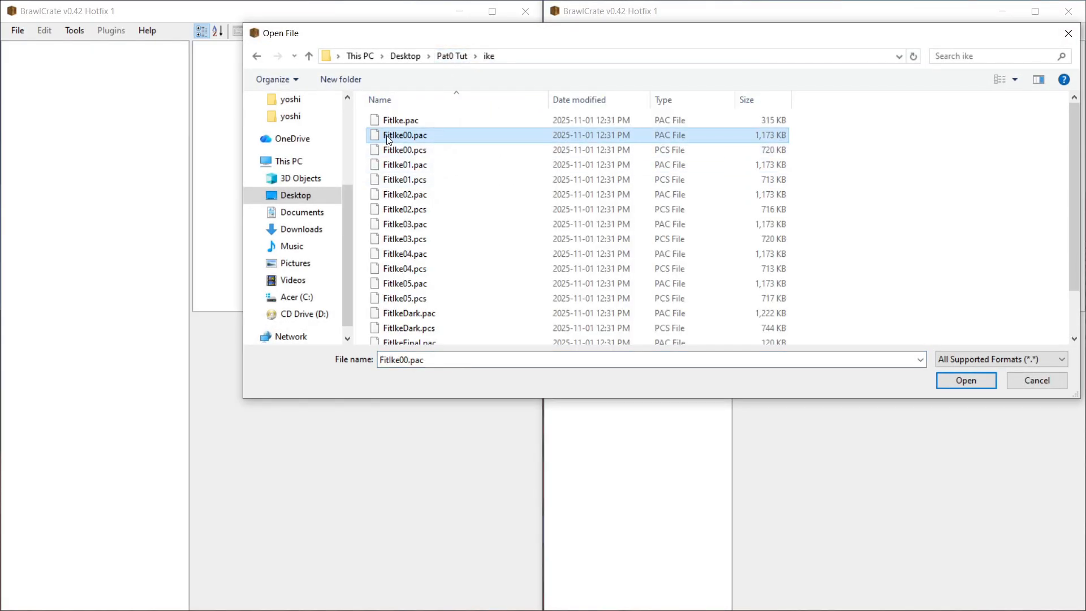
{"action": "left_click", "coordinate": [965, 380]}
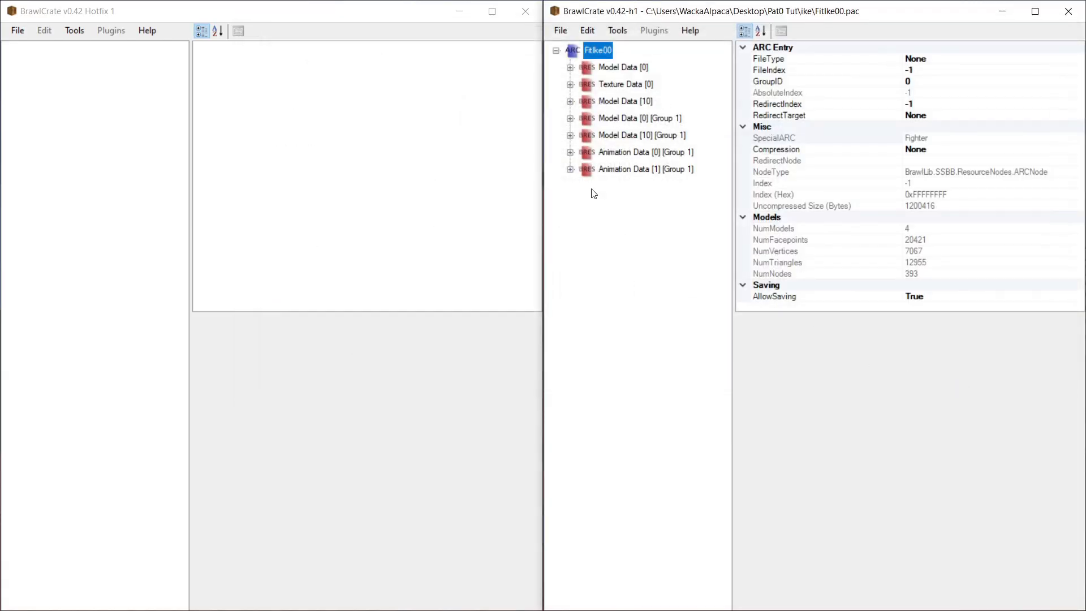
Open FitIkeMotionEtc.pac from the ike folder in the other, still empty BrawlCrate window.
{"action": "left_click", "coordinate": [17, 30]}
{"action": "left_click", "coordinate": [17, 31]}
{"action": "left_click", "coordinate": [31, 62]}
{"action": "scroll", "coordinate": [234, 222], "scroll_direction": "down", "scroll_amount": 1}
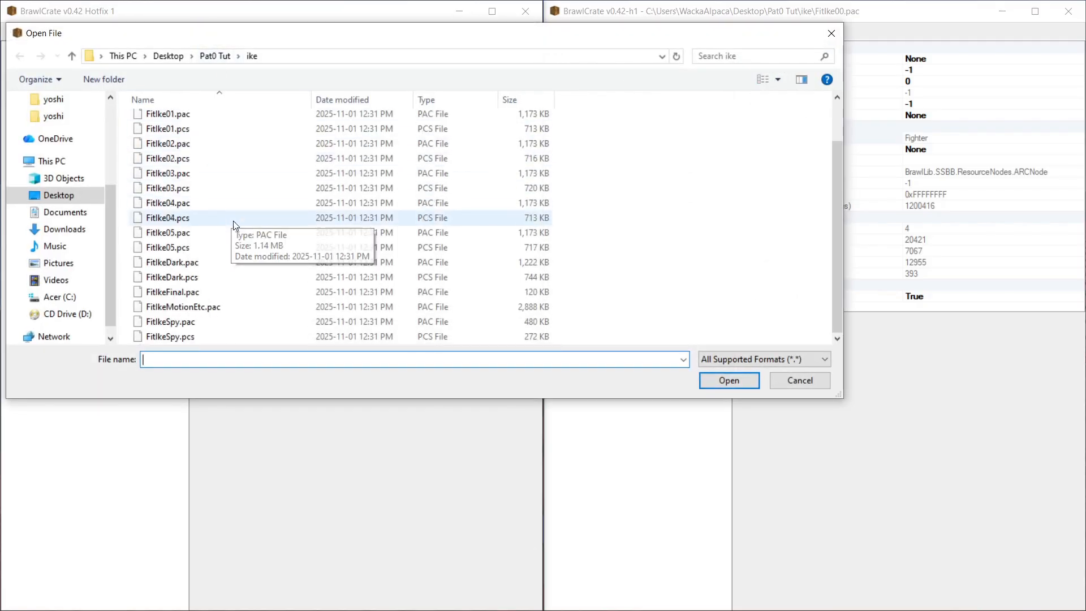
{"action": "left_click", "coordinate": [183, 307]}
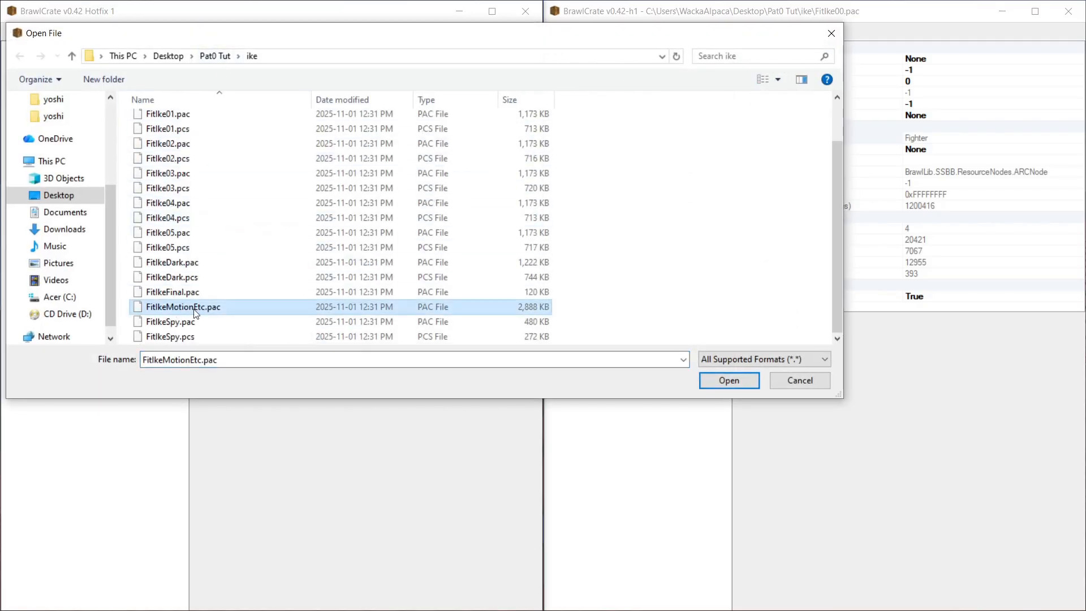
{"action": "left_click", "coordinate": [731, 387]}
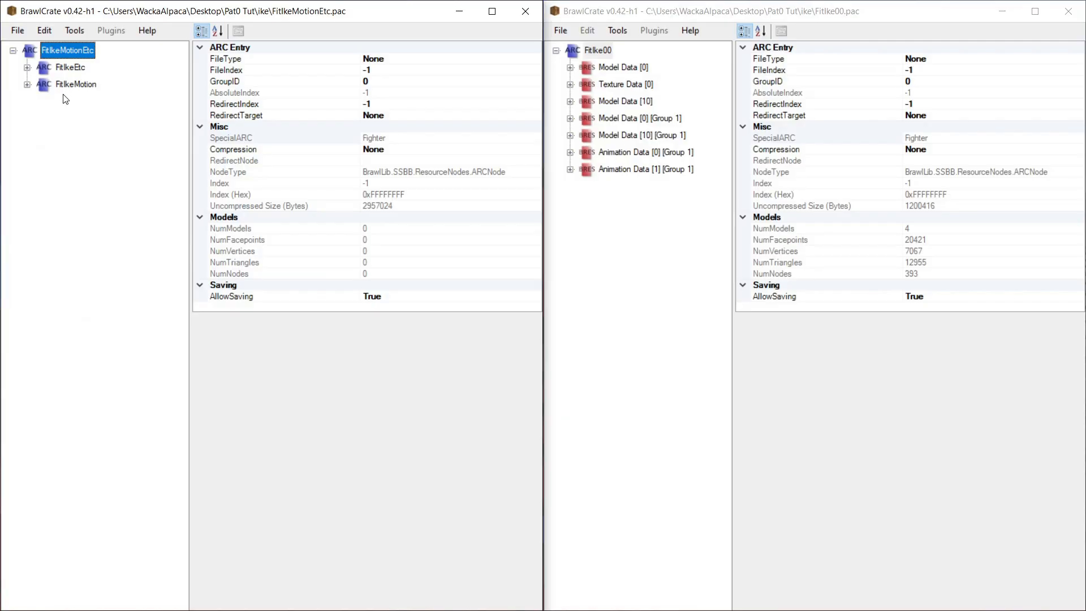
Expand FitIkeMotion and its Animation Data [0] to show the animations in the AnmChr(NW4R) group.
{"action": "left_click", "coordinate": [76, 85]}
{"action": "left_click", "coordinate": [27, 85]}
{"action": "left_click", "coordinate": [76, 102]}
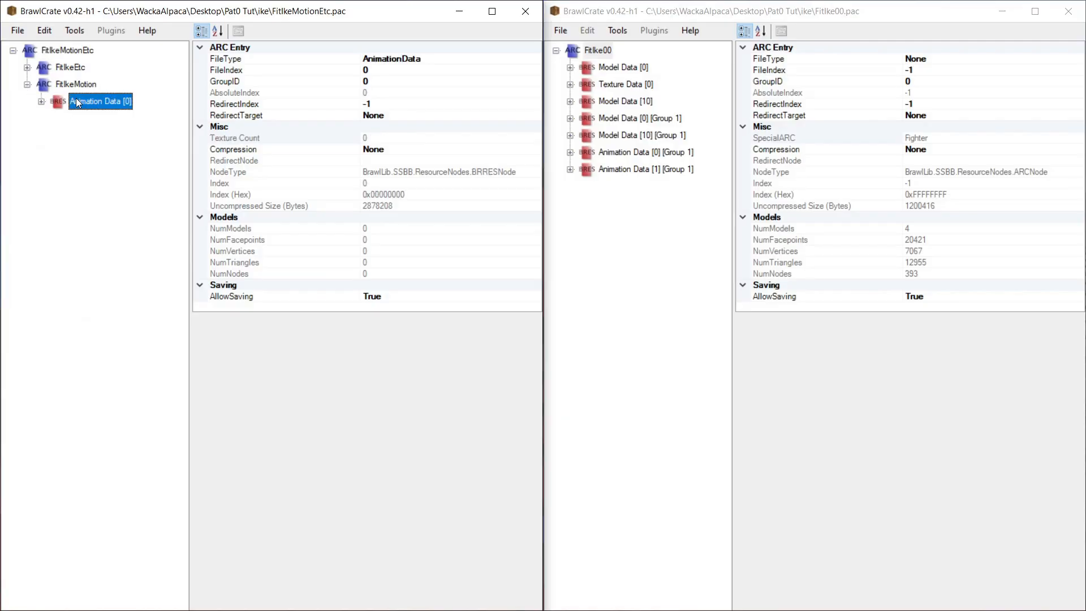
{"action": "double_click", "coordinate": [79, 103]}
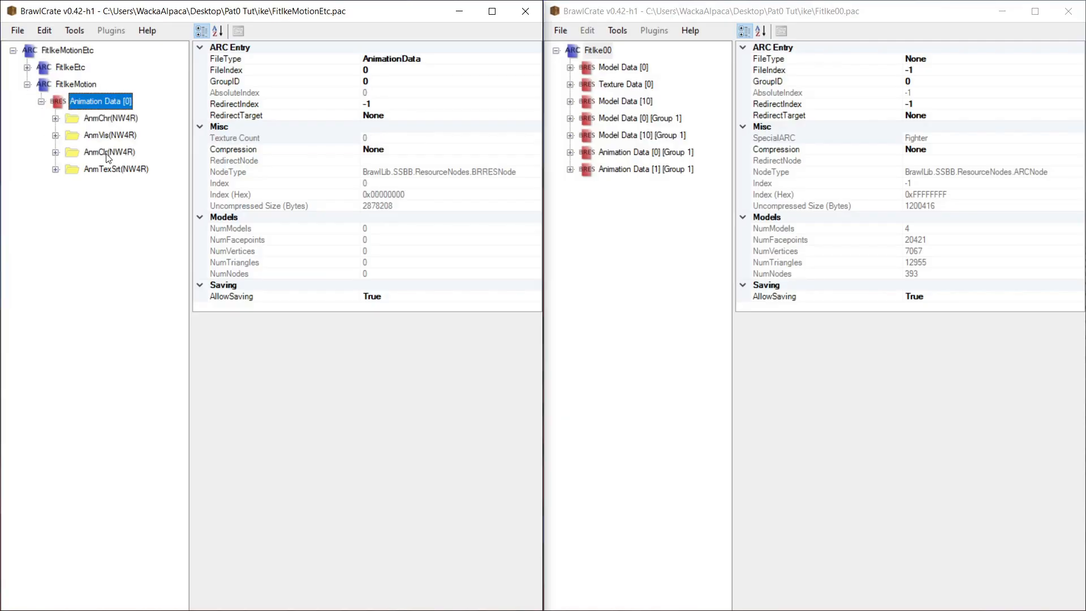
{"action": "left_click", "coordinate": [55, 119]}
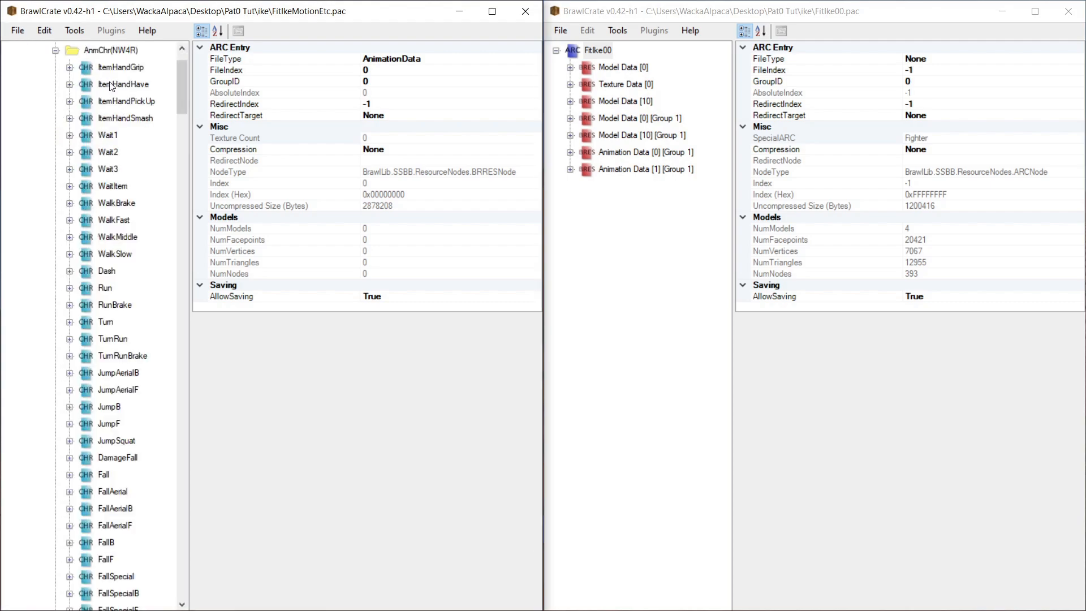
Glance over the character animations, then collapse the AnmChr(NW4R) group in FitIkeMotionEtc.pac.
{"action": "left_click", "coordinate": [116, 118]}
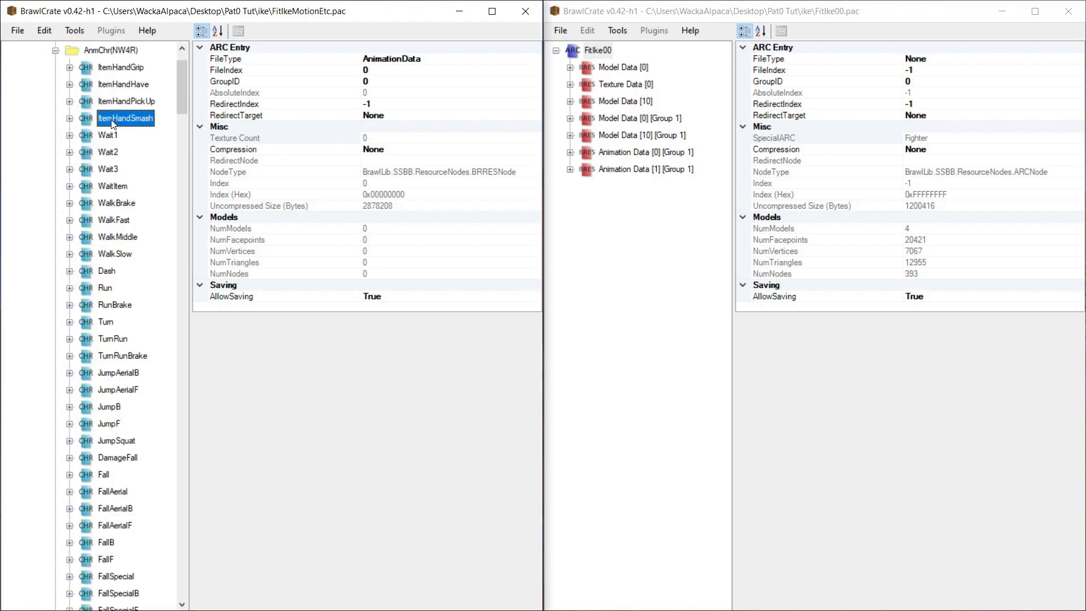
{"action": "left_click", "coordinate": [103, 286]}
{"action": "left_click", "coordinate": [55, 50]}
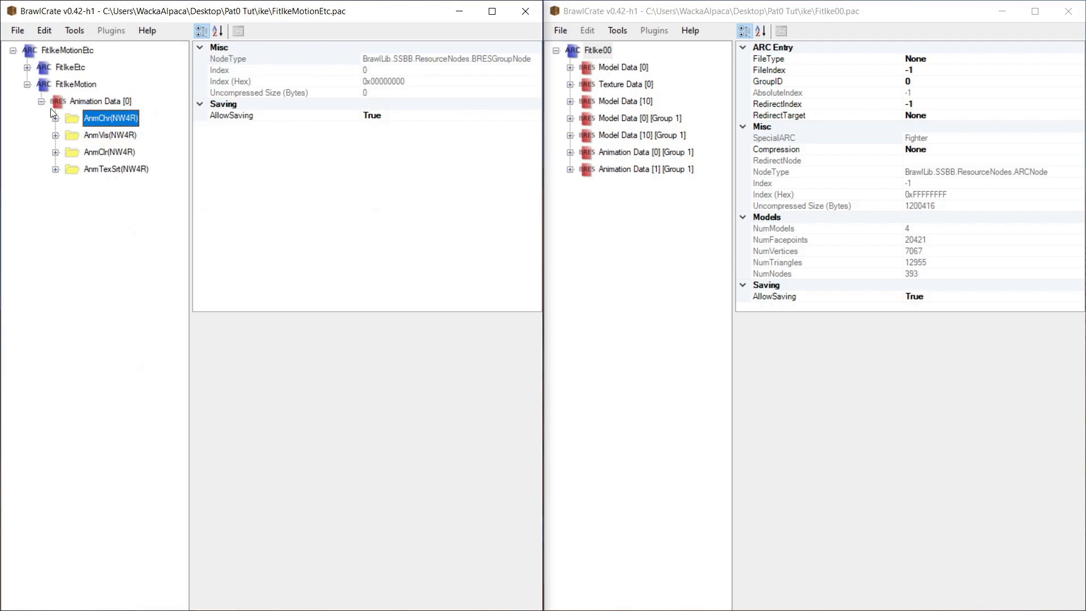
Expand Model Data [0] in FitIke00.pac, preview all models of the whole FitIke00 archive, and close the preview.
{"action": "left_click", "coordinate": [691, 13]}
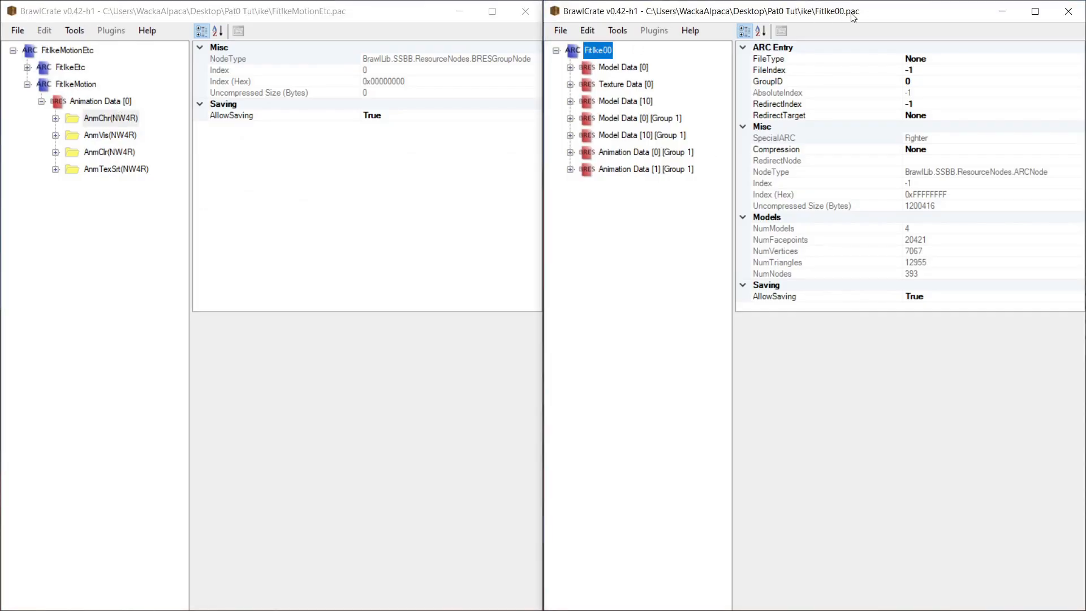
{"action": "left_click", "coordinate": [570, 68]}
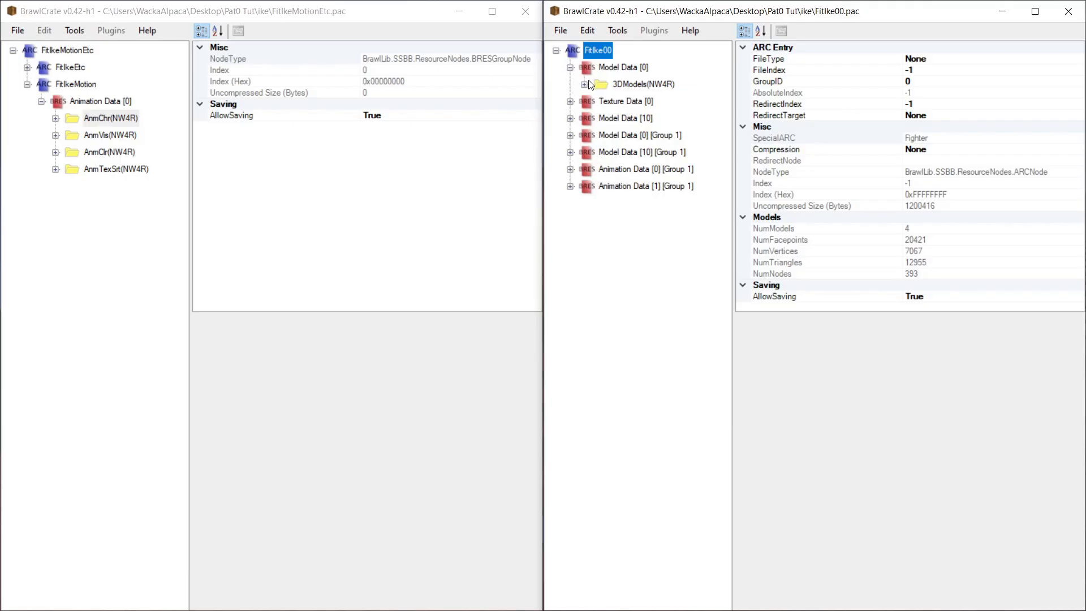
{"action": "right_click", "coordinate": [604, 49]}
{"action": "left_click", "coordinate": [643, 84]}
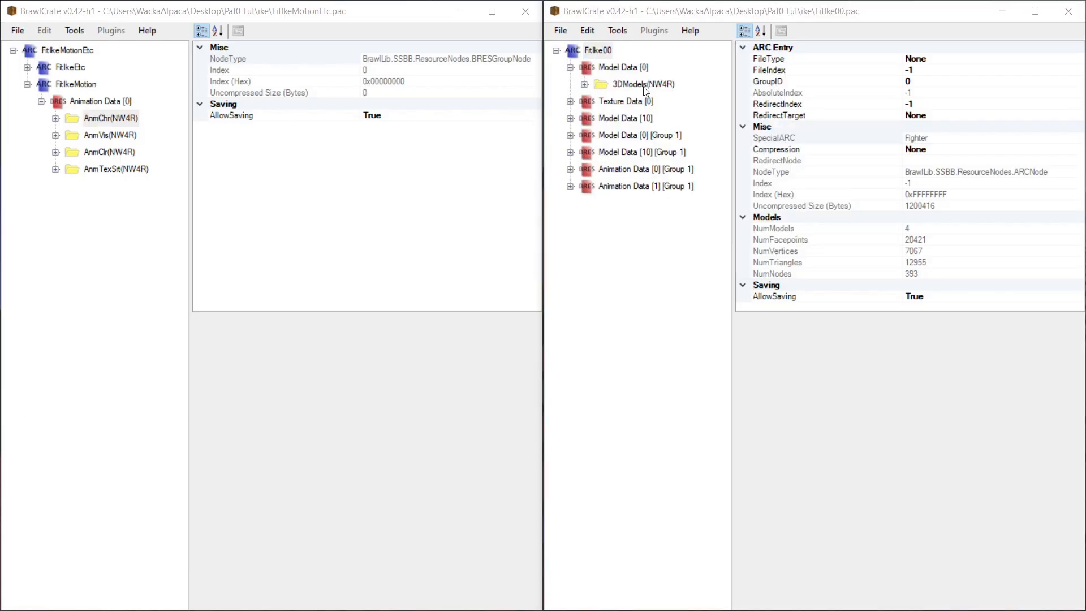
{"action": "scroll", "coordinate": [290, 145], "scroll_direction": "down", "scroll_amount": 5}
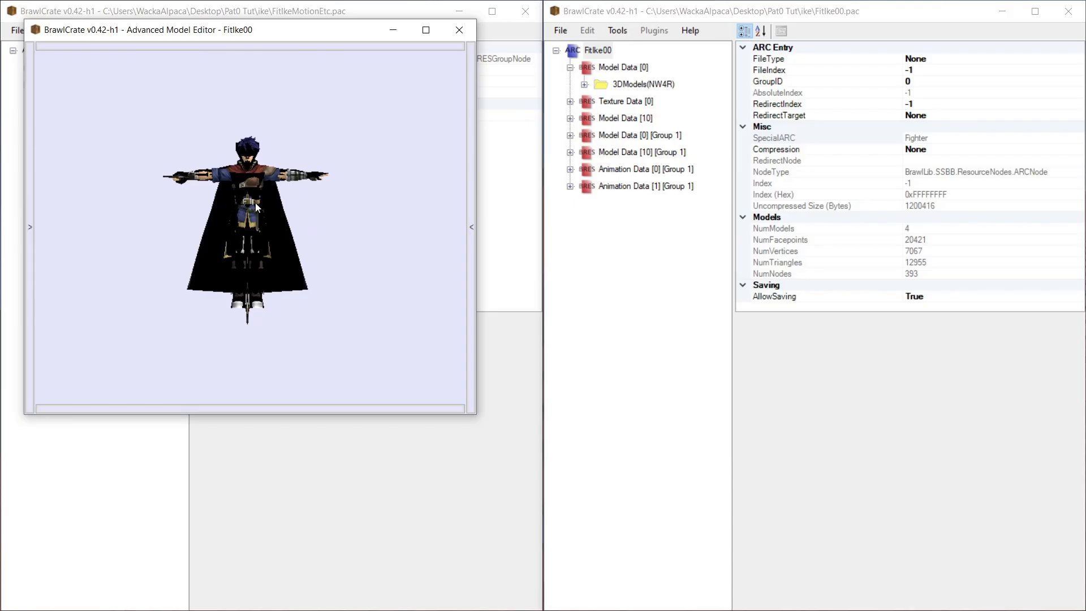
{"action": "left_click", "coordinate": [459, 30]}
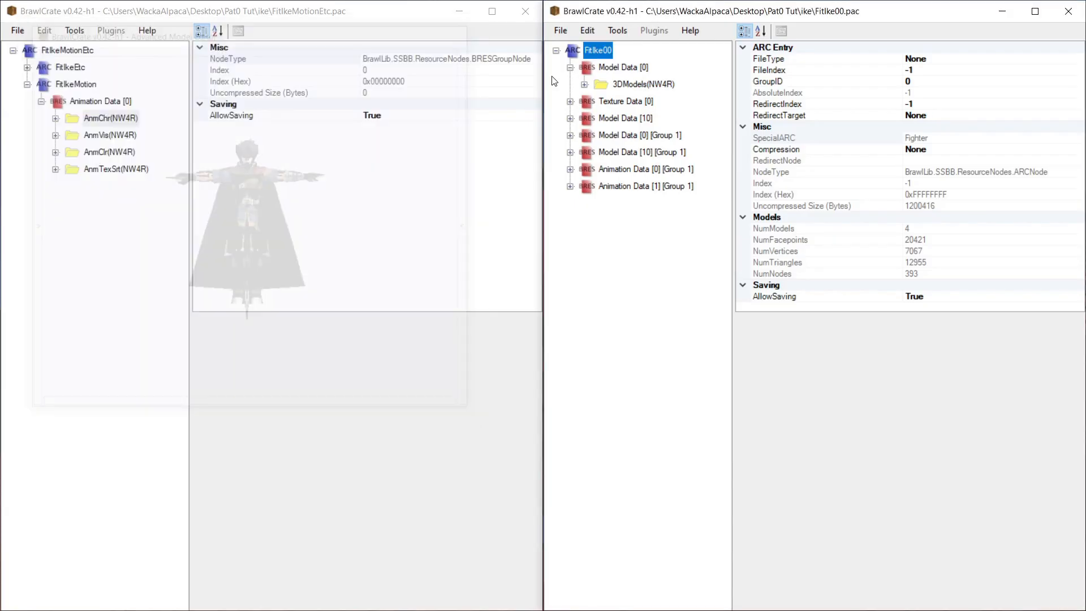
Expand 3DModels(NW4R), preview only the models in Model Data [0], and close the preview.
{"action": "left_click", "coordinate": [584, 84]}
{"action": "right_click", "coordinate": [617, 68]}
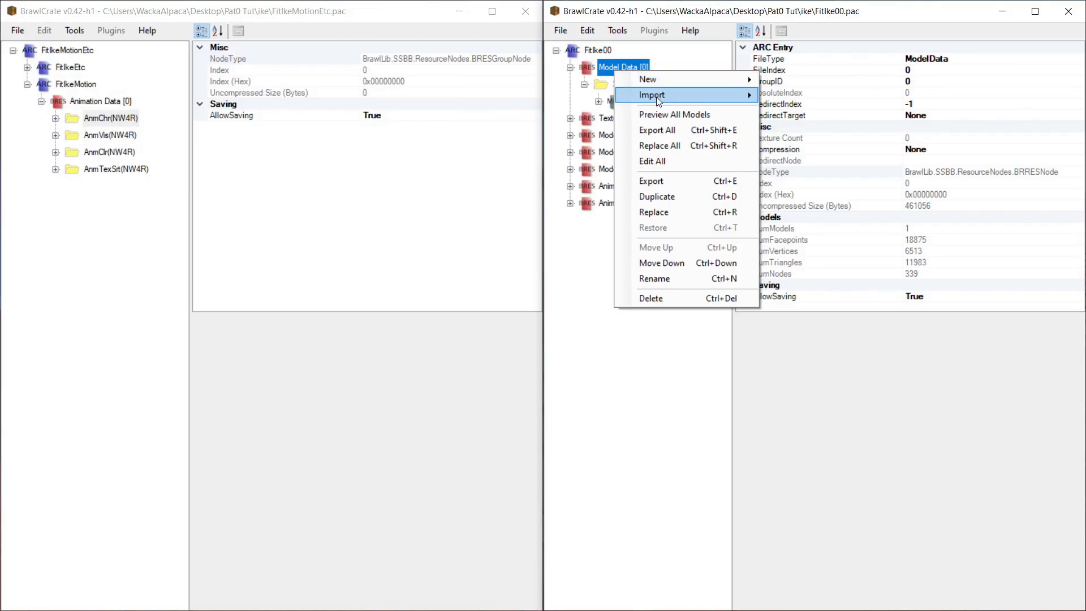
{"action": "left_click", "coordinate": [658, 114]}
{"action": "scroll", "coordinate": [301, 223], "scroll_direction": "up", "scroll_amount": 5}
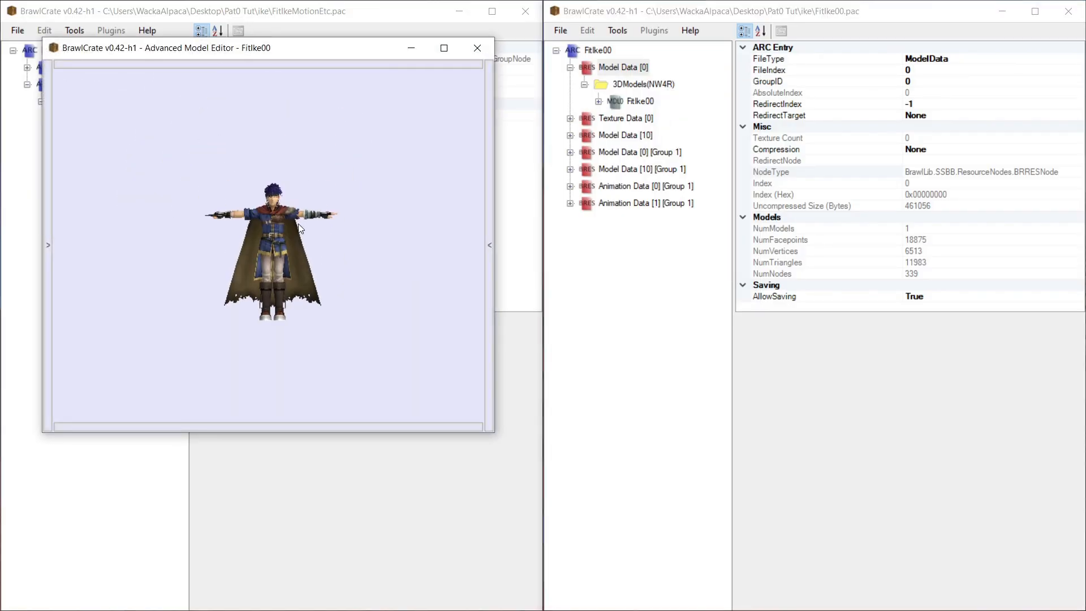
{"action": "left_click", "coordinate": [479, 48]}
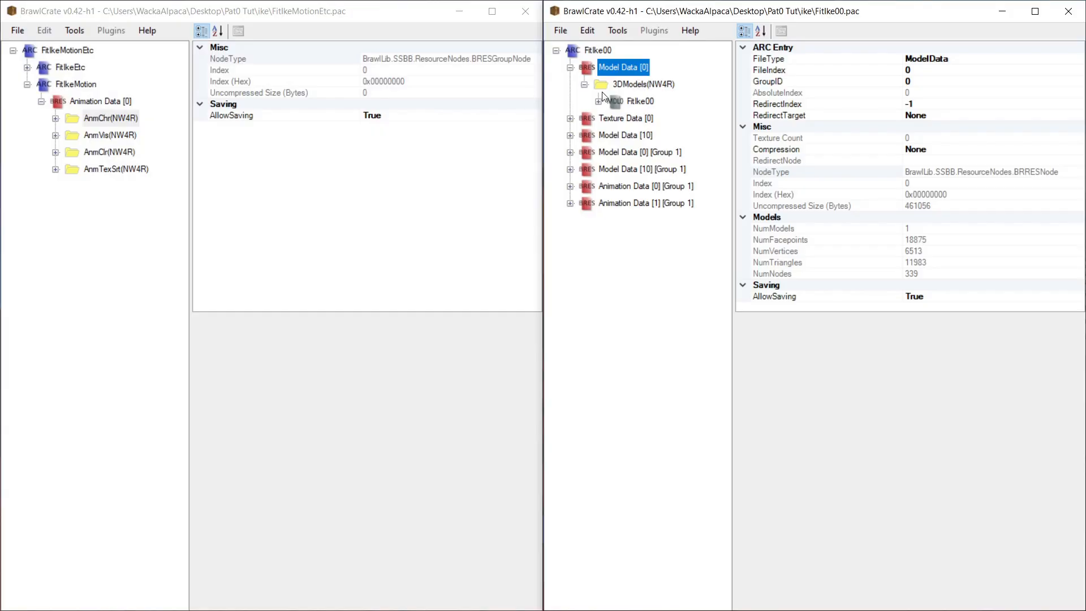
Collapse Model Data [0] and expand Texture Data [0] to list its Textures(NW4R) entries.
{"action": "left_click", "coordinate": [570, 68]}
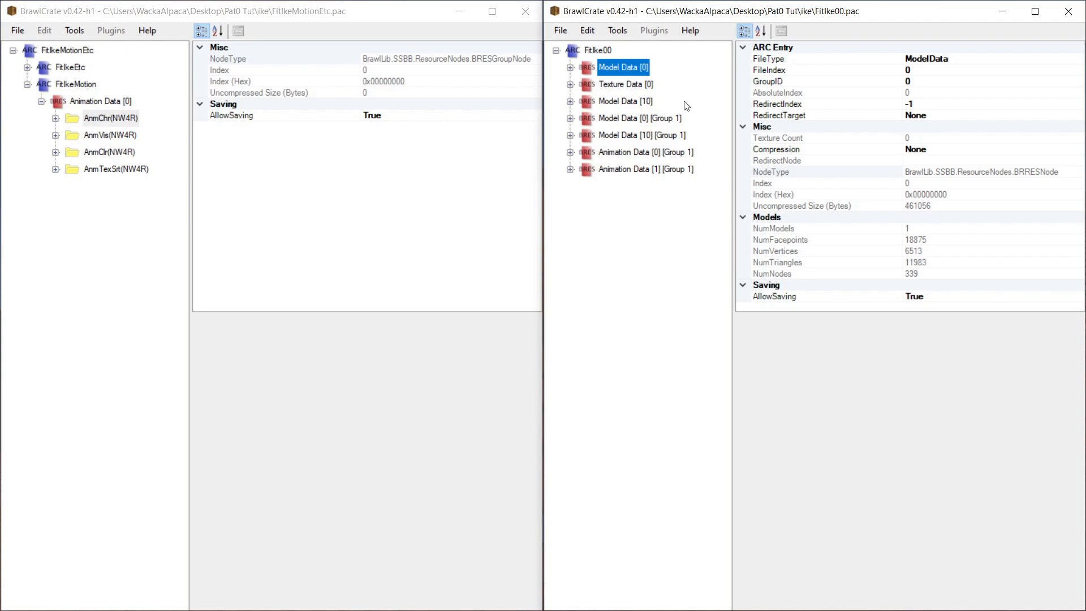
{"action": "left_click", "coordinate": [622, 86]}
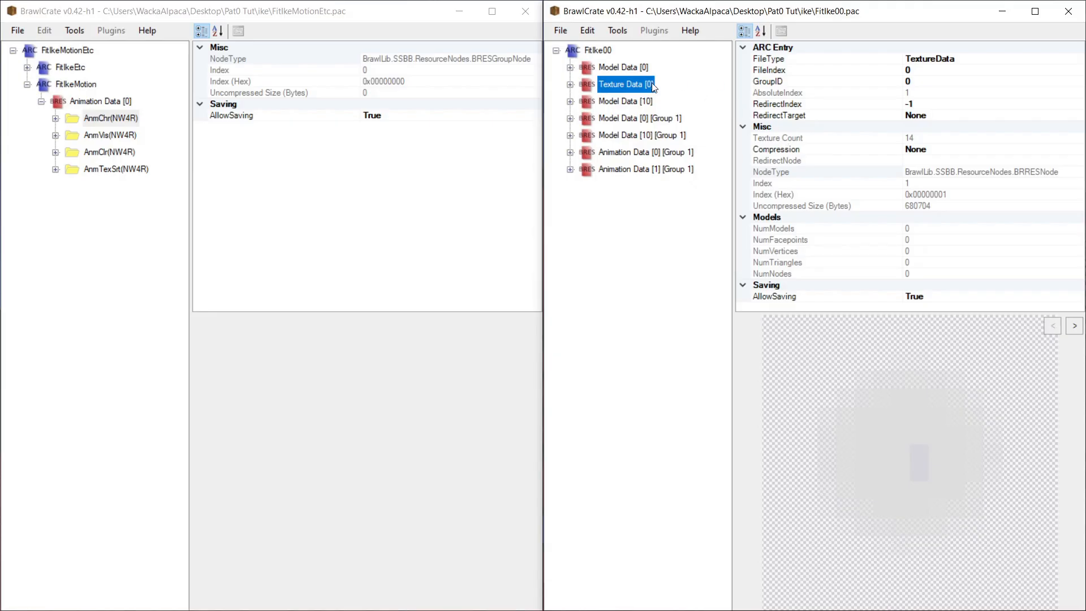
{"action": "left_click", "coordinate": [571, 85]}
{"action": "left_click", "coordinate": [585, 119]}
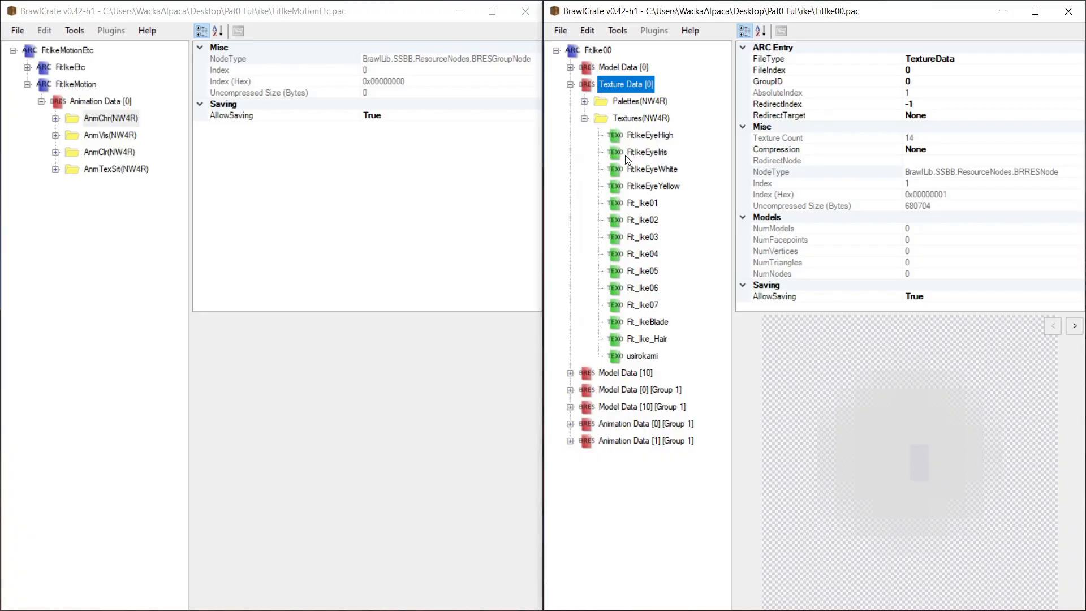
Examine Ike's textures one by one, from FitIkeEyeHigh down to usirokami.
{"action": "left_click", "coordinate": [645, 135]}
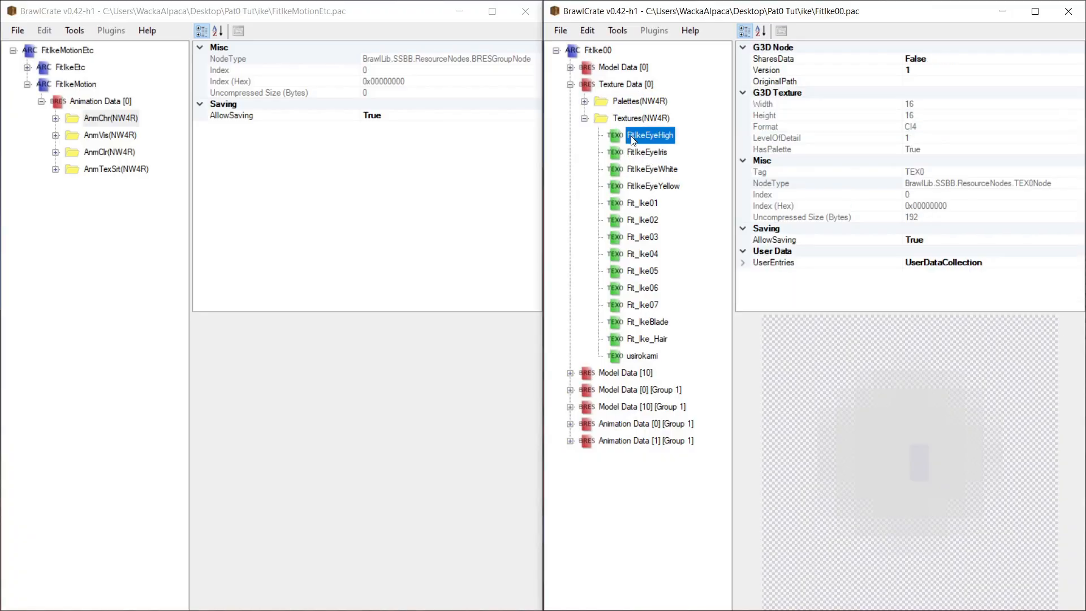
{"action": "left_click", "coordinate": [614, 86]}
{"action": "left_click", "coordinate": [622, 137]}
{"action": "left_click", "coordinate": [637, 153]}
{"action": "key", "text": "Down"}
{"action": "key", "text": "Down"}
{"action": "key", "text": "Down"}
{"action": "key", "text": "Down"}
{"action": "key", "text": "Down"}
{"action": "key", "text": "Down"}
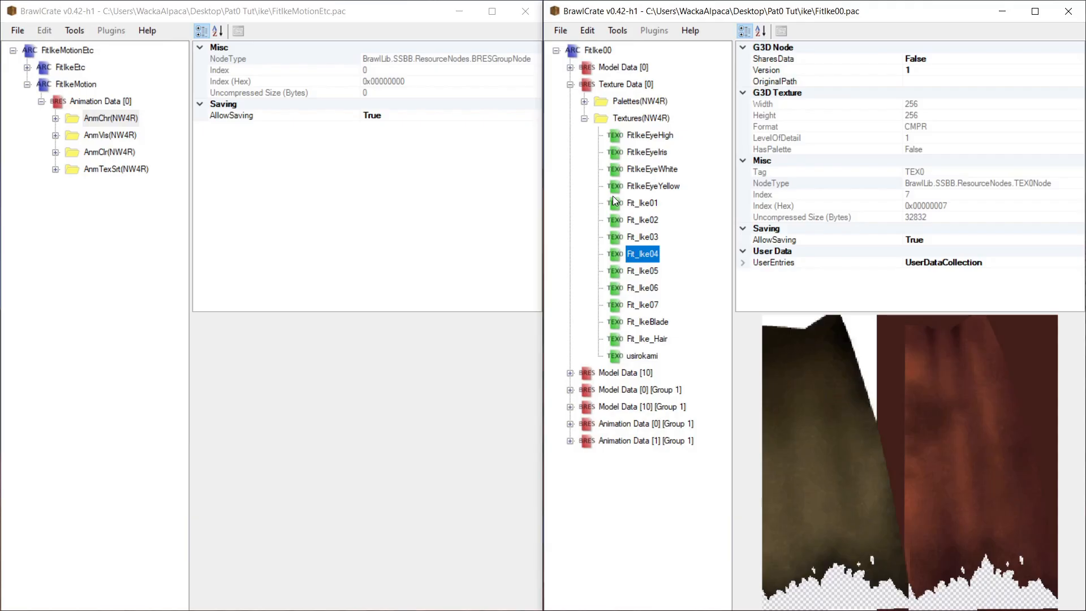
{"action": "key", "text": "Down"}
{"action": "key", "text": "Down"}
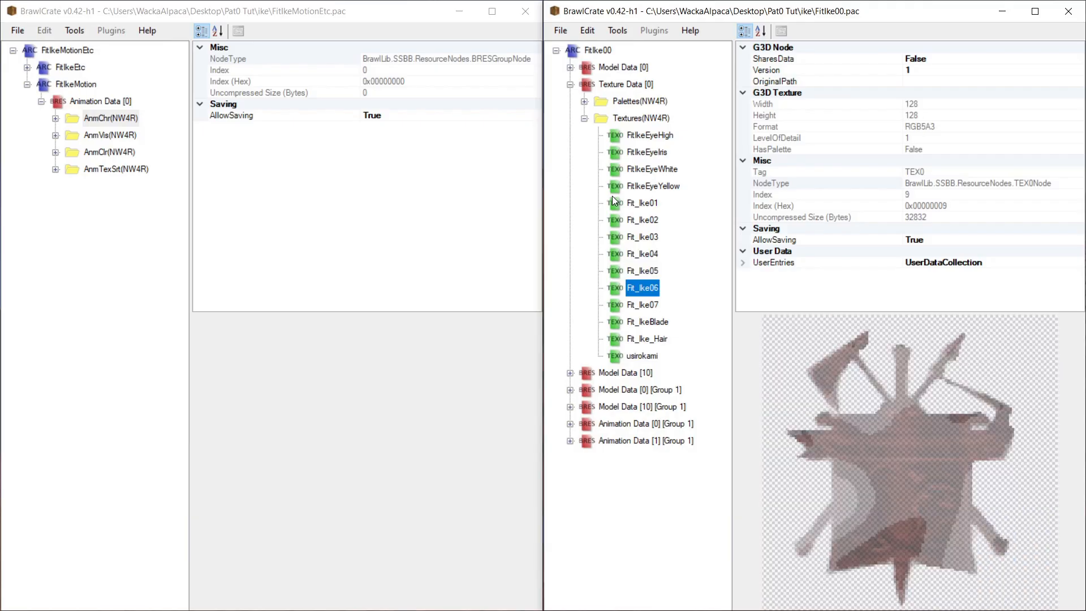
{"action": "key", "text": "Down"}
{"action": "key", "text": "Down"}
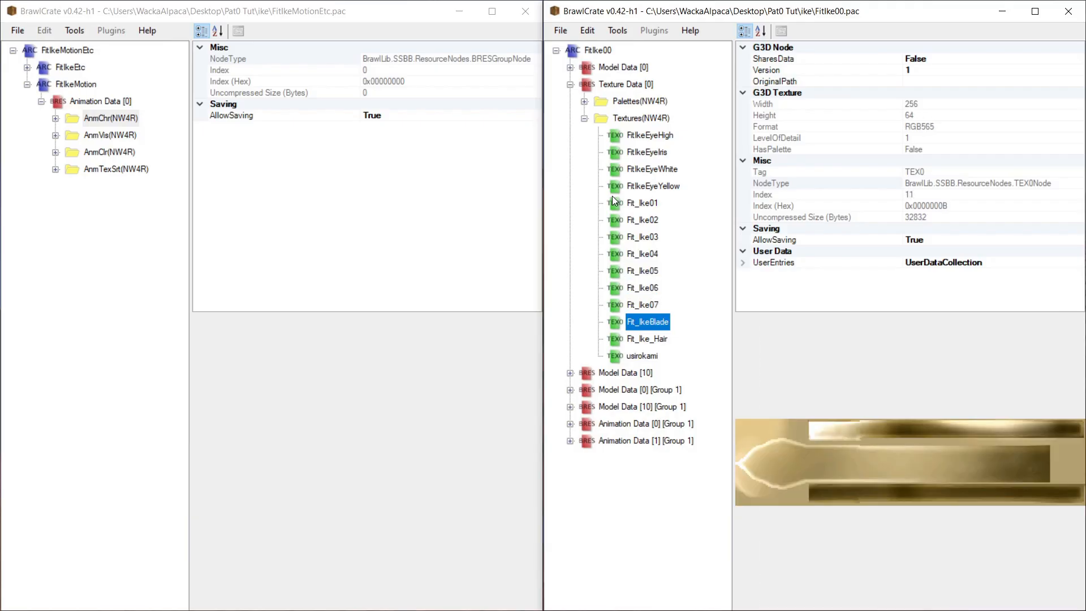
{"action": "key", "text": "Down"}
{"action": "key", "text": "Down"}
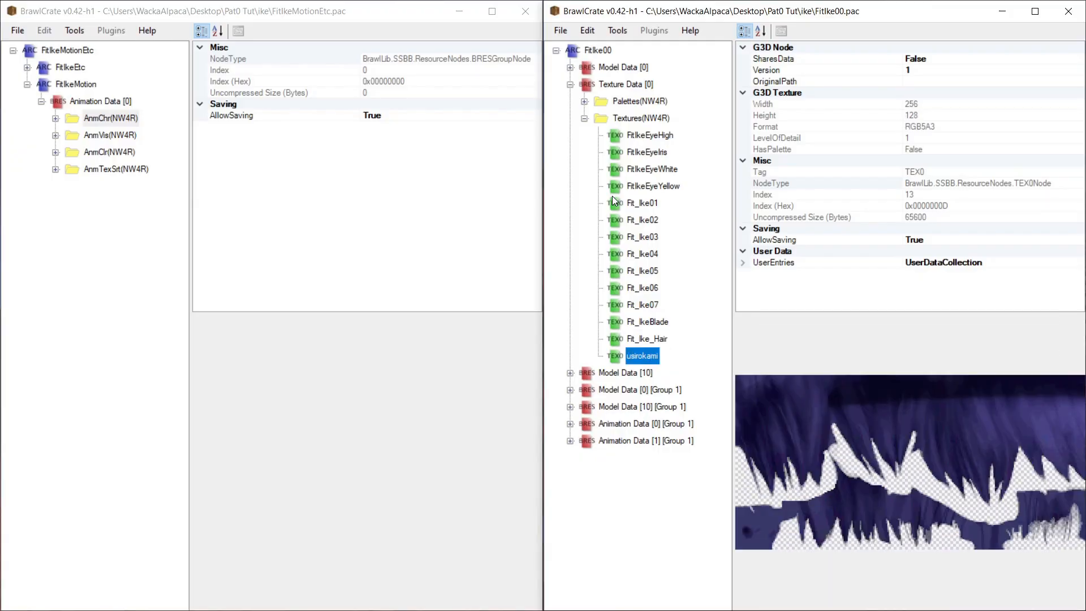
Go back up through the textures to compare them again and select the cape texture Fit_Ike04.
{"action": "key", "text": "Up"}
{"action": "key", "text": "Down"}
{"action": "key", "text": "Up"}
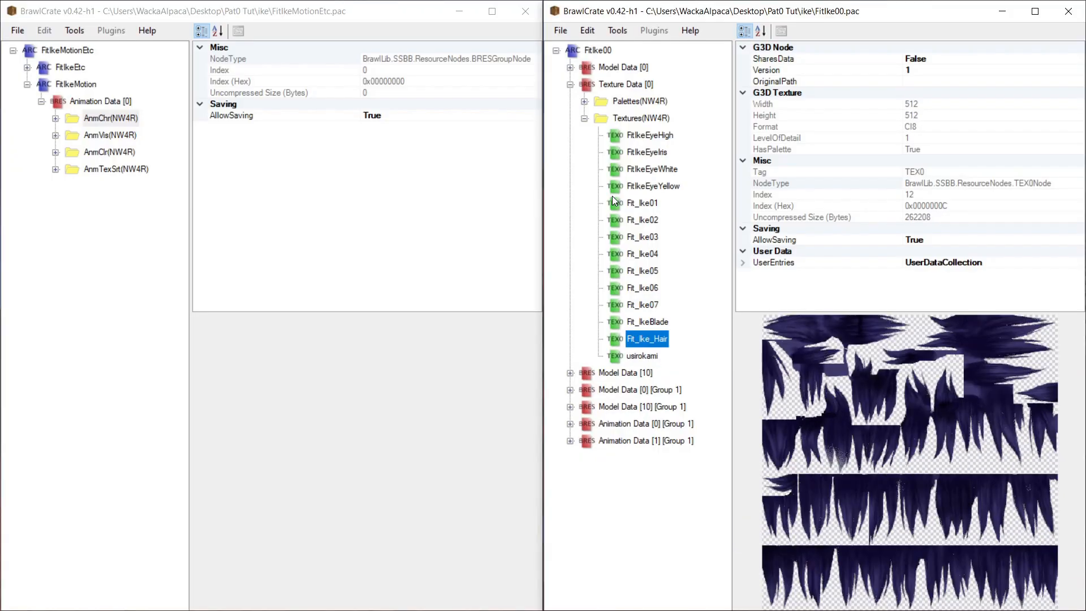
{"action": "key", "text": "Up"}
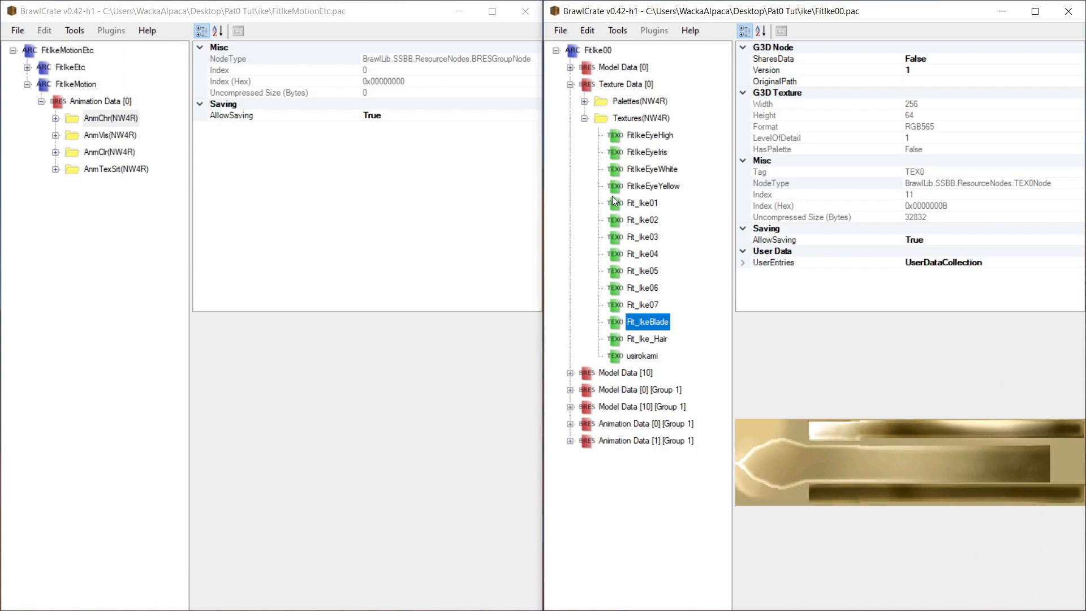
{"action": "key", "text": "Up"}
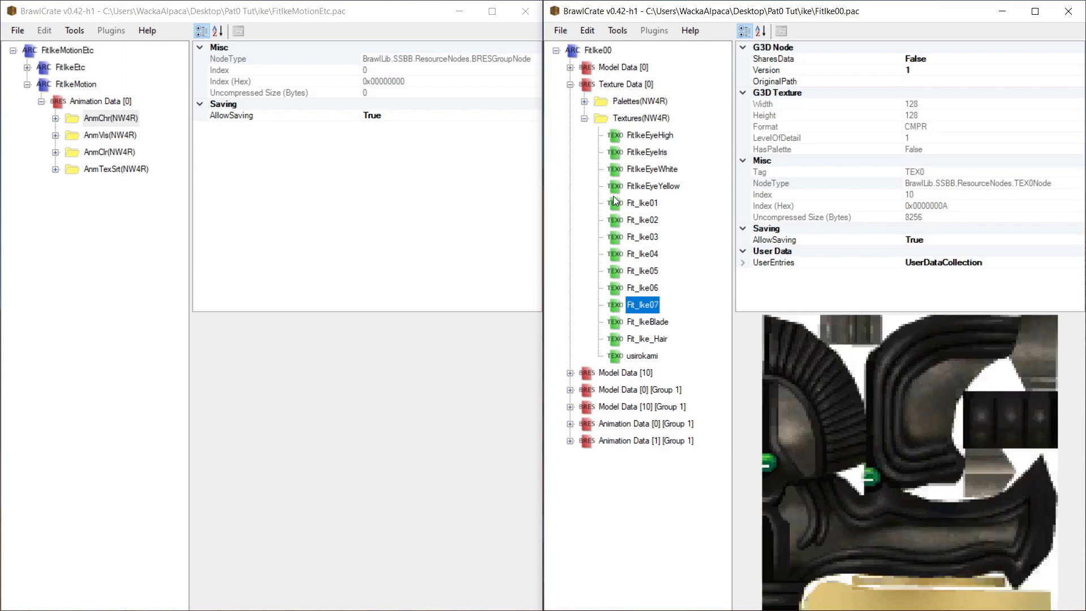
{"action": "key", "text": "Up"}
{"action": "key", "text": "Up"}
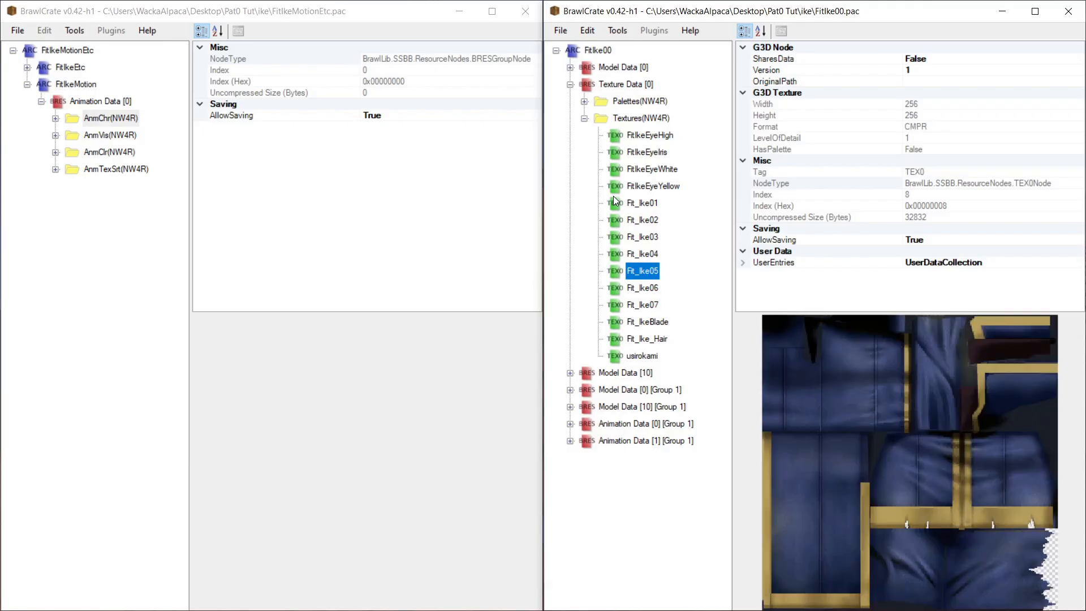
{"action": "key", "text": "Up"}
{"action": "key", "text": "Up"}
{"action": "key", "text": "Down"}
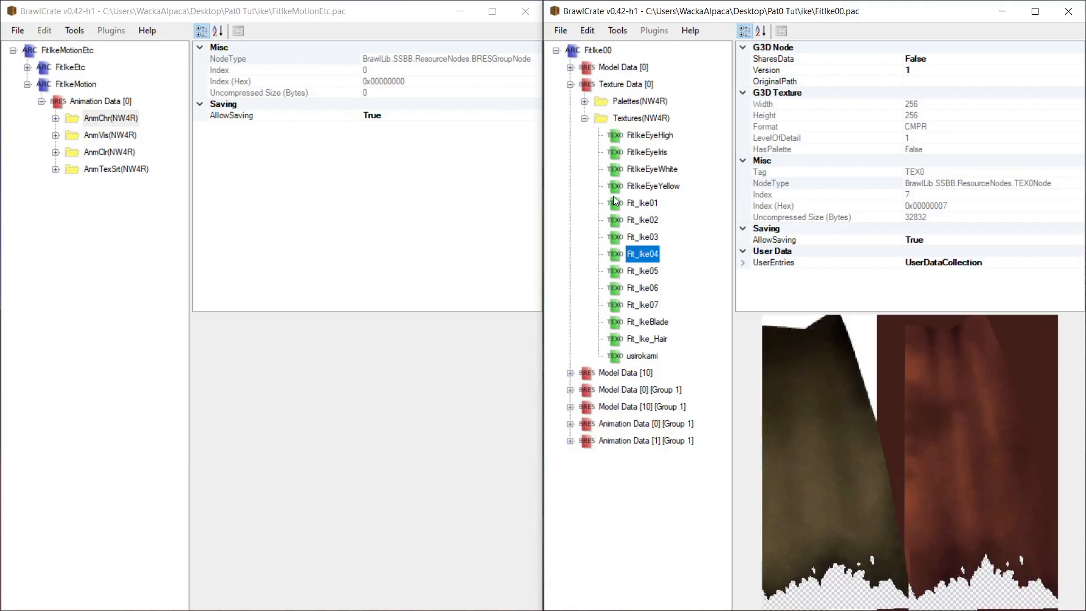
{"action": "key", "text": "Up"}
{"action": "key", "text": "Up"}
{"action": "key", "text": "Down"}
{"action": "key", "text": "Up"}
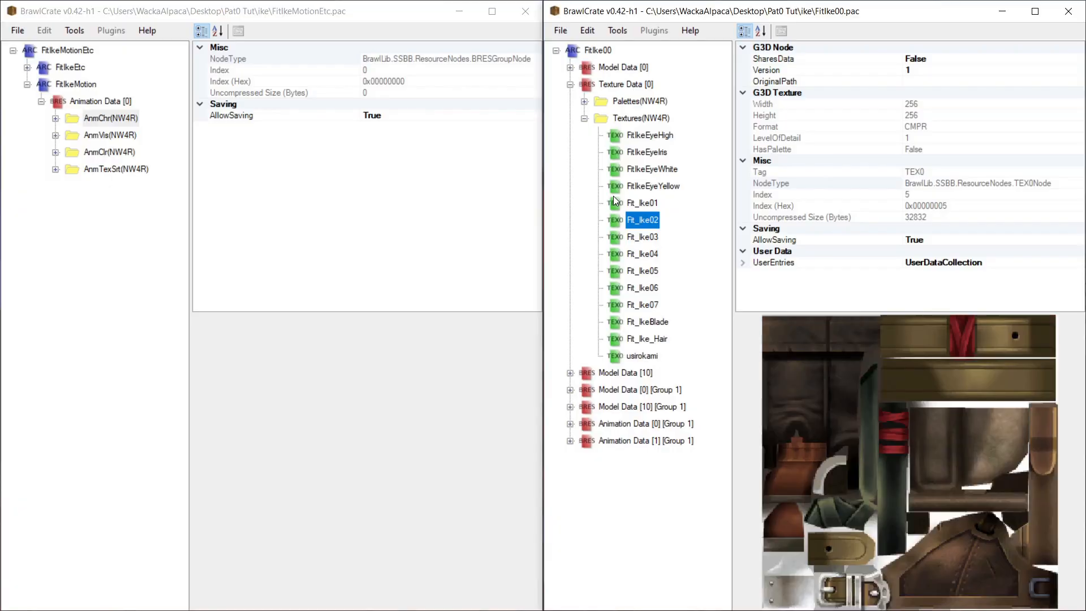
{"action": "key", "text": "Up"}
{"action": "key", "text": "Down"}
{"action": "key", "text": "Down"}
{"action": "key", "text": "Down"}
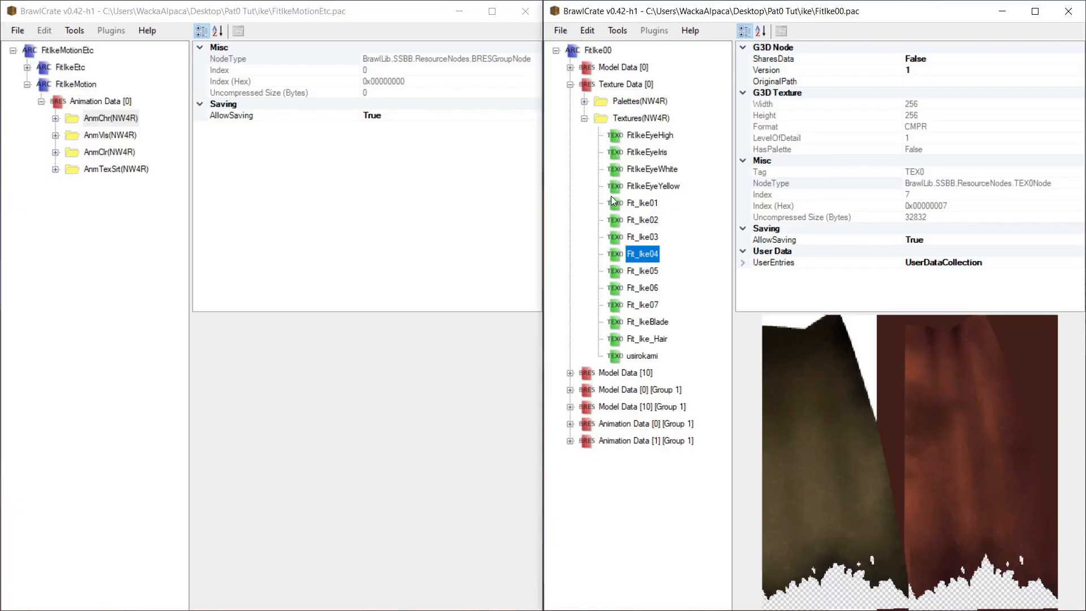
Export the Fit_Ike04 texture as Fit_Ike04.png into the Pat0 Tut folder.
{"action": "right_click", "coordinate": [641, 254]}
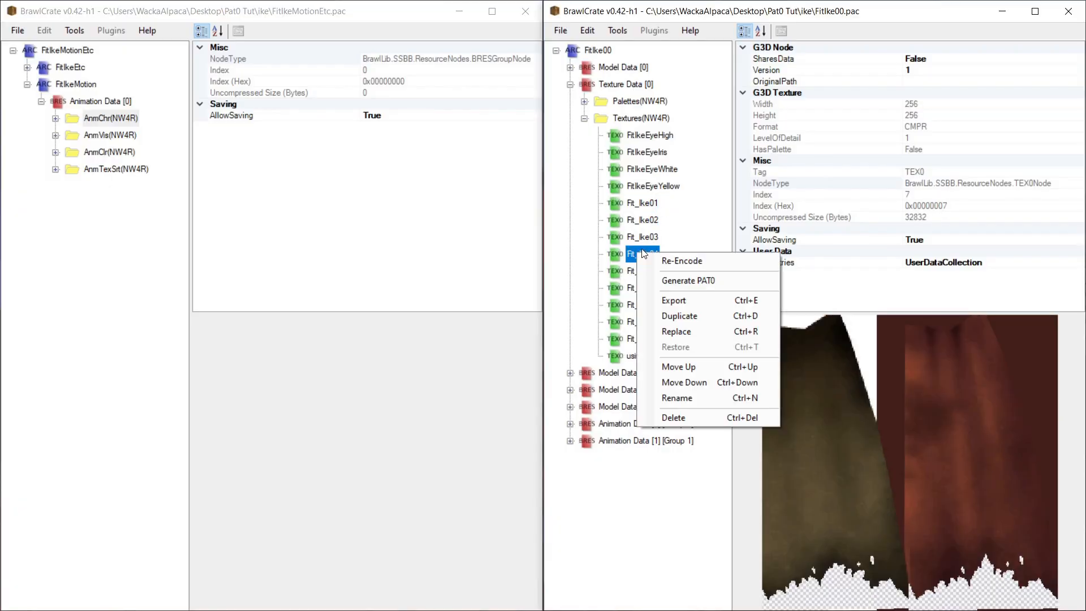
{"action": "left_click", "coordinate": [712, 306]}
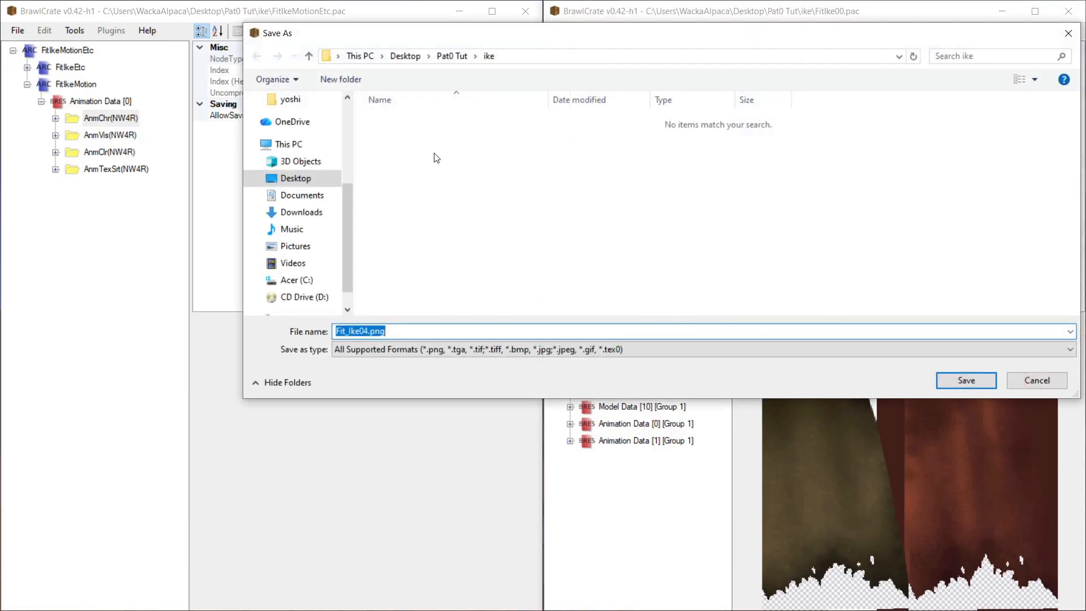
{"action": "left_click", "coordinate": [453, 56]}
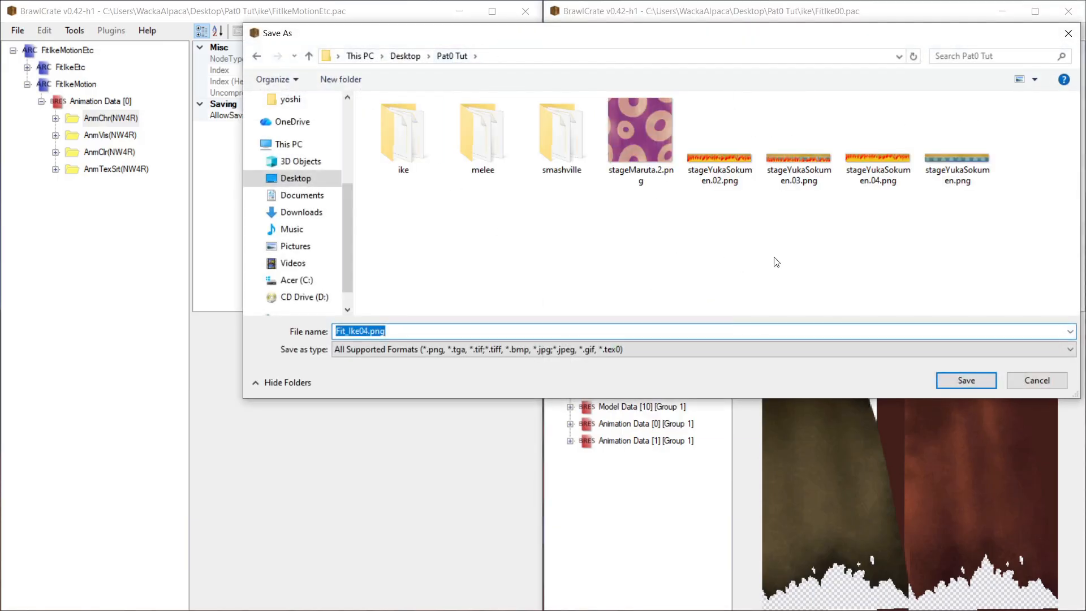
{"action": "left_click", "coordinate": [967, 381]}
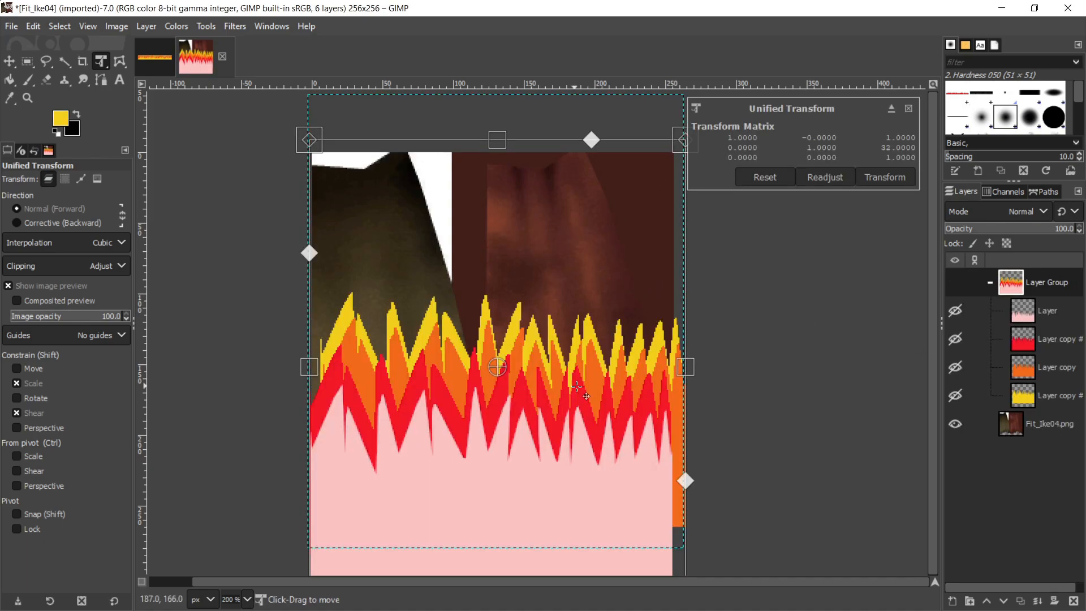
In GIMP, reposition the flame layer group over the Fit_Ike04 cape texture with Unified Transform.
{"action": "left_click_drag", "start_coordinate": [574, 390], "coordinate": [582, 508]}
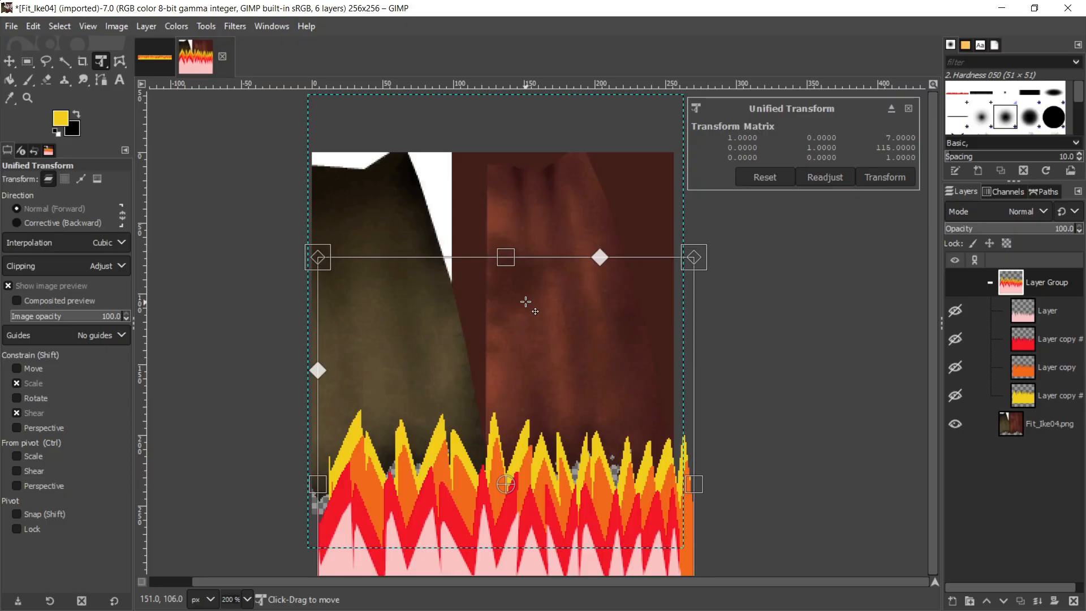
{"action": "left_click_drag", "start_coordinate": [534, 338], "coordinate": [504, 309]}
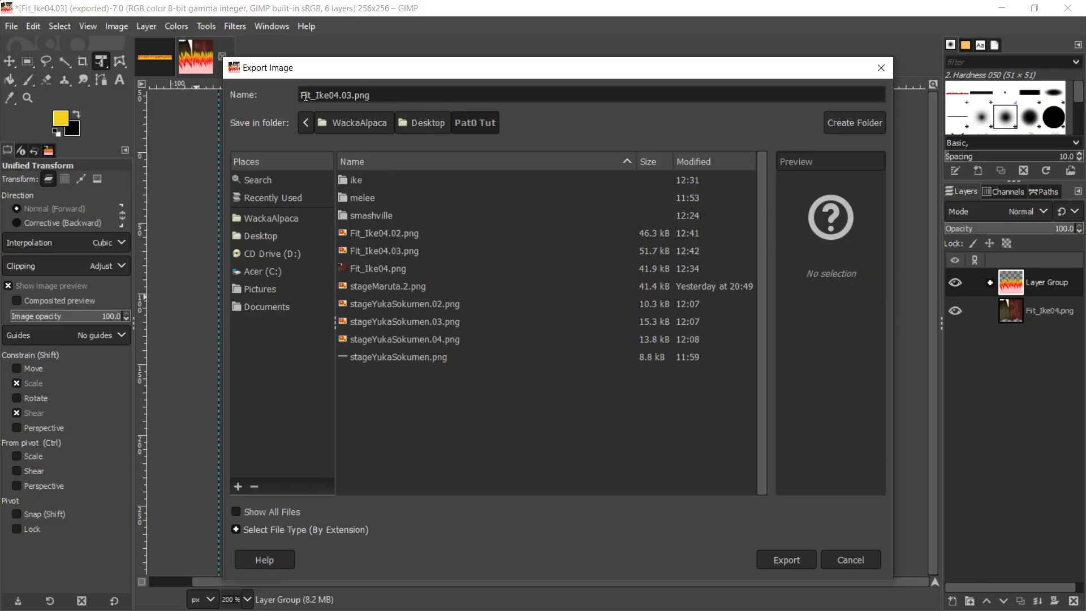
Export the flame frame as Fit_Ike04.04.png into the Pat0 Tut folder with the PNG options as they are.
{"action": "left_click_drag", "start_coordinate": [301, 94], "coordinate": [334, 95]}
{"action": "left_click", "coordinate": [360, 95]}
{"action": "left_click_drag", "start_coordinate": [341, 95], "coordinate": [347, 95]}
{"action": "type", "text": "4"}
{"action": "left_click", "coordinate": [786, 559]}
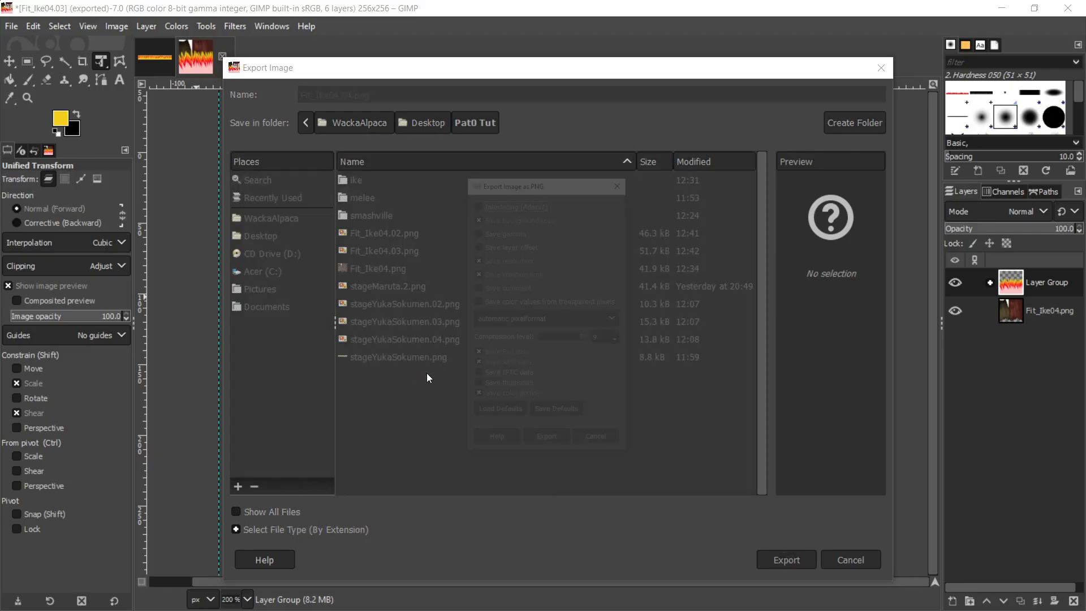
{"action": "left_click", "coordinate": [556, 443]}
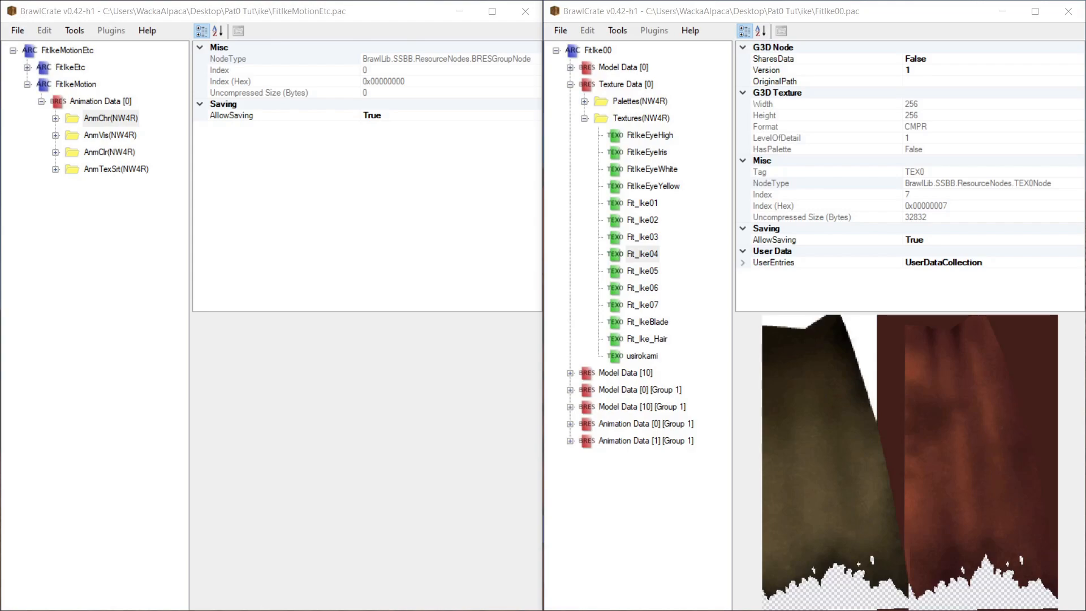
Switch to File Explorer and open the Pat0 Tut folder to check the exported Fit_Ike04 images.
{"action": "key", "text": "alt+Tab"}
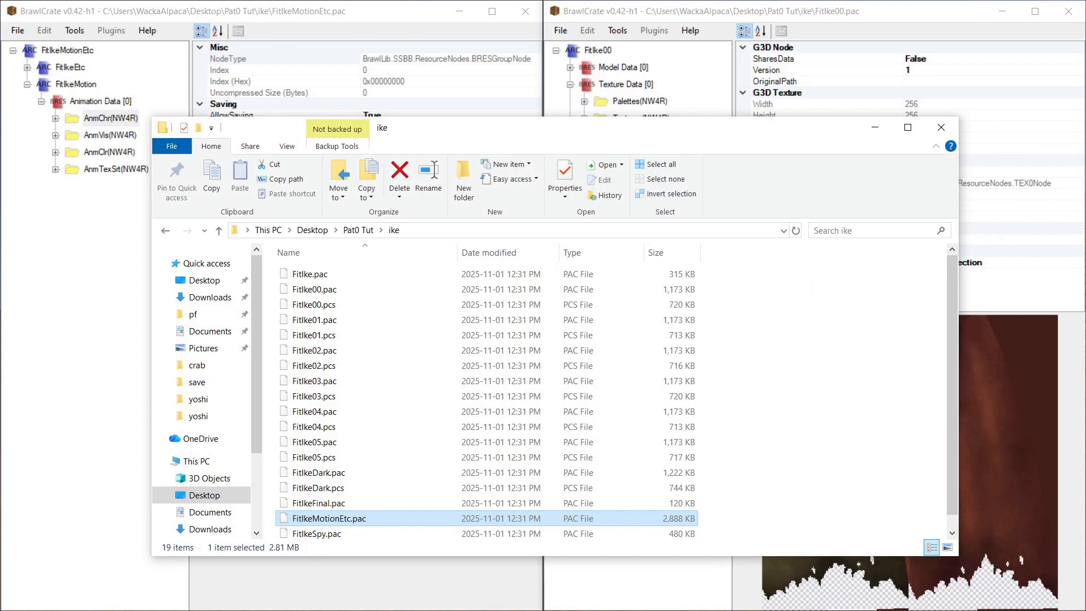
{"action": "left_click", "coordinate": [359, 230]}
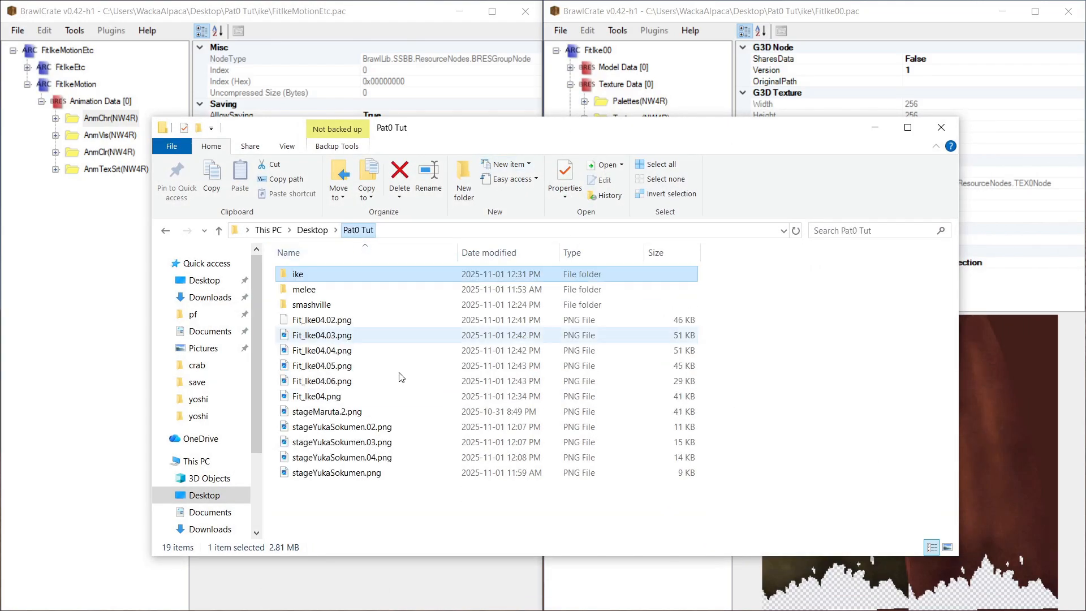
Look over the exported Fit_Ike04 frames and the base Fit_Ike04.png in the Pat0 Tut folder, and return to BrawlCrate.
{"action": "left_click", "coordinate": [333, 320]}
{"action": "left_click", "coordinate": [335, 339]}
{"action": "left_click", "coordinate": [338, 352]}
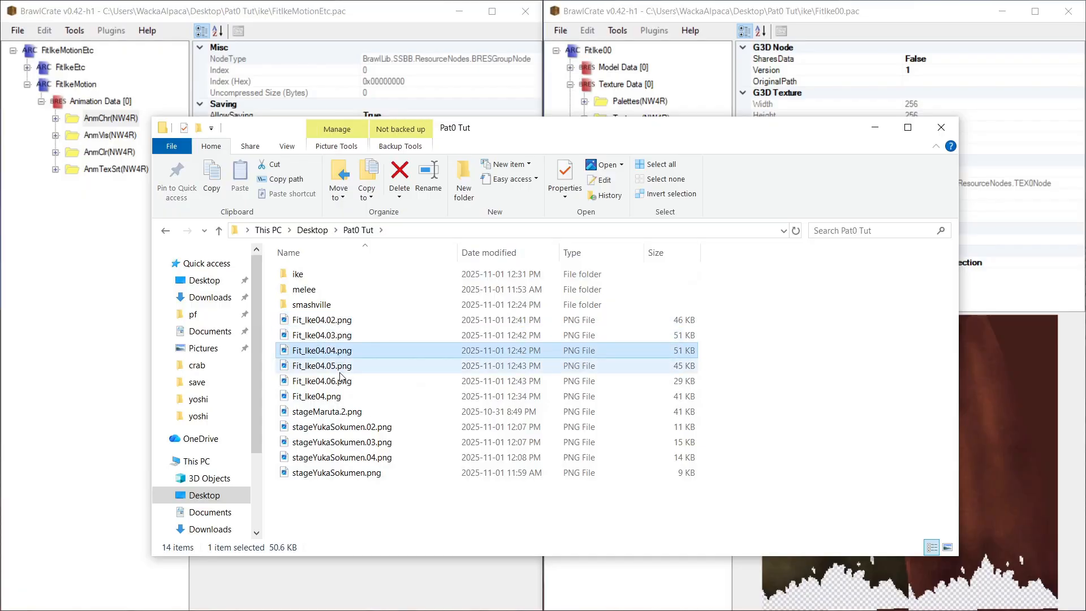
{"action": "left_click_drag", "start_coordinate": [719, 312], "coordinate": [606, 387]}
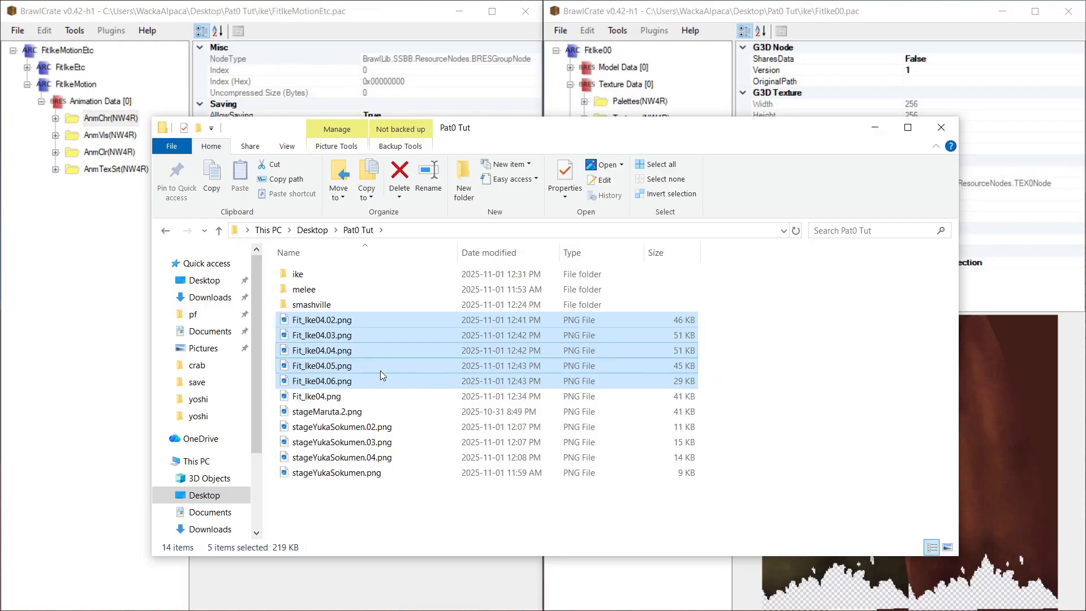
{"action": "left_click", "coordinate": [341, 398]}
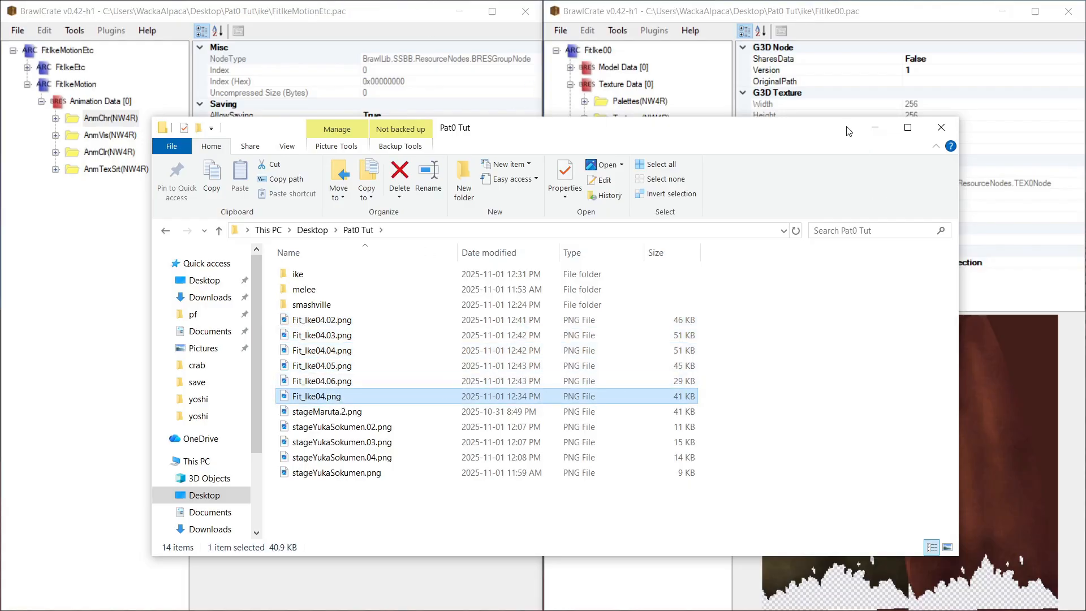
{"action": "left_click", "coordinate": [874, 128]}
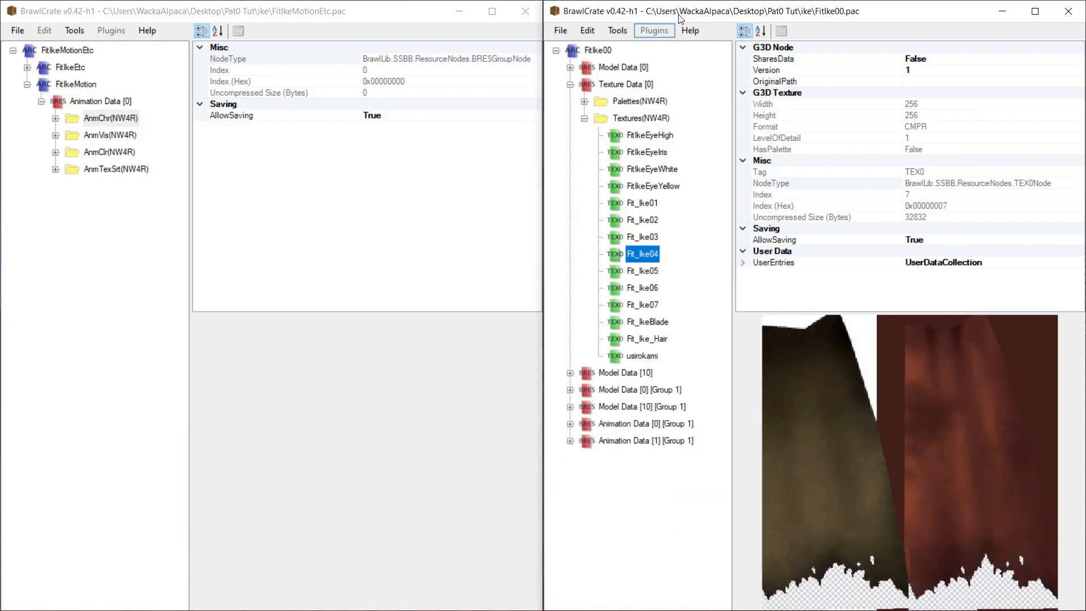
Import Fit_Ike04.02.png through Fit_Ike04.06.png from the Pat0 Tut folder as textures into Texture Data [0] of FitIke00.pac.
{"action": "left_click", "coordinate": [616, 85]}
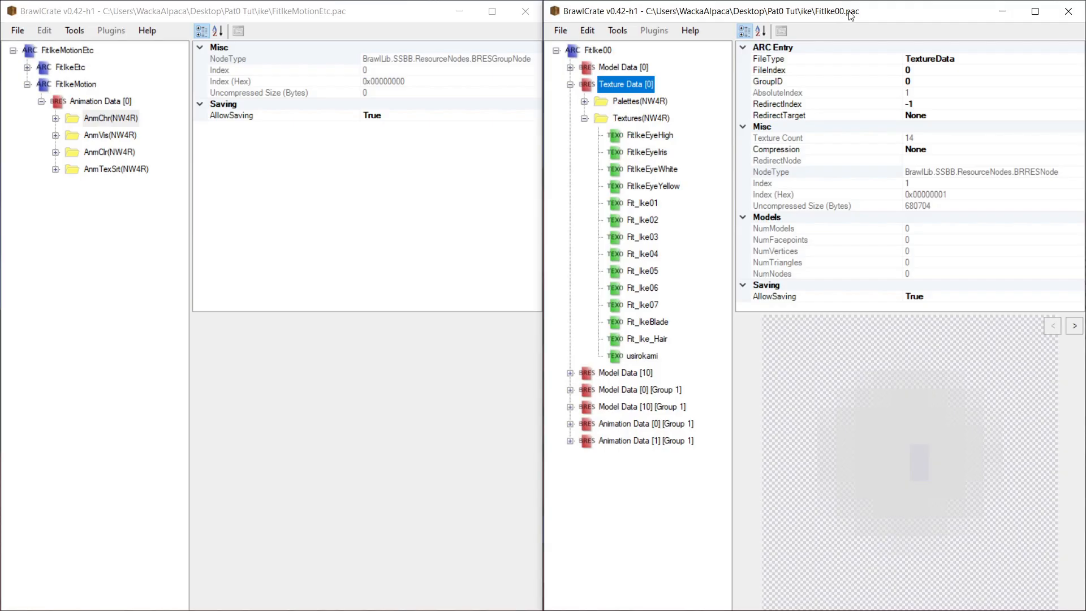
{"action": "right_click", "coordinate": [620, 86]}
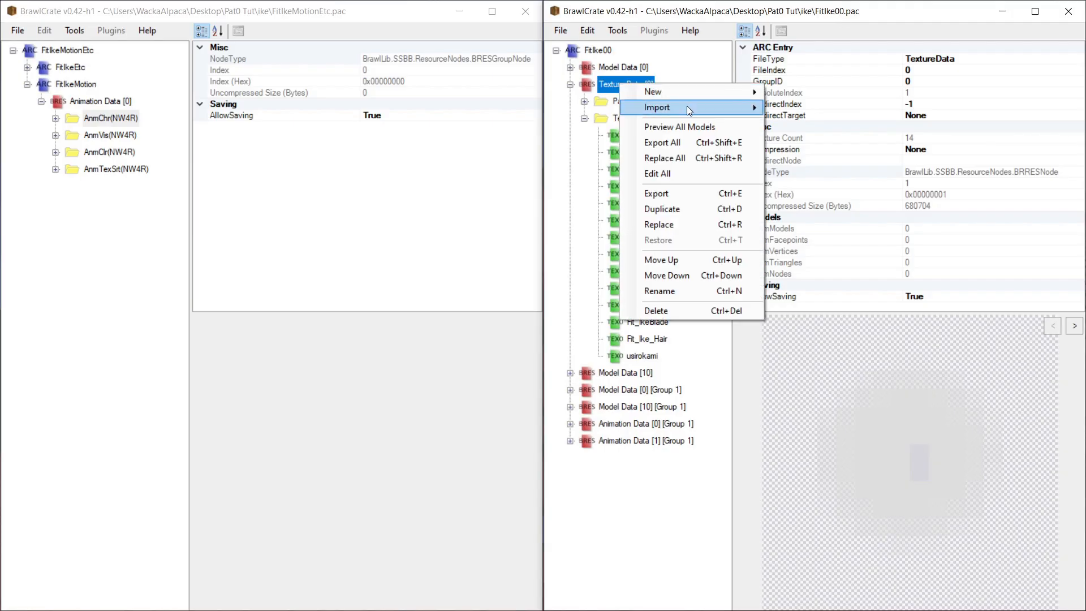
{"action": "mouse_move", "coordinate": [687, 106]}
{"action": "left_click", "coordinate": [806, 110]}
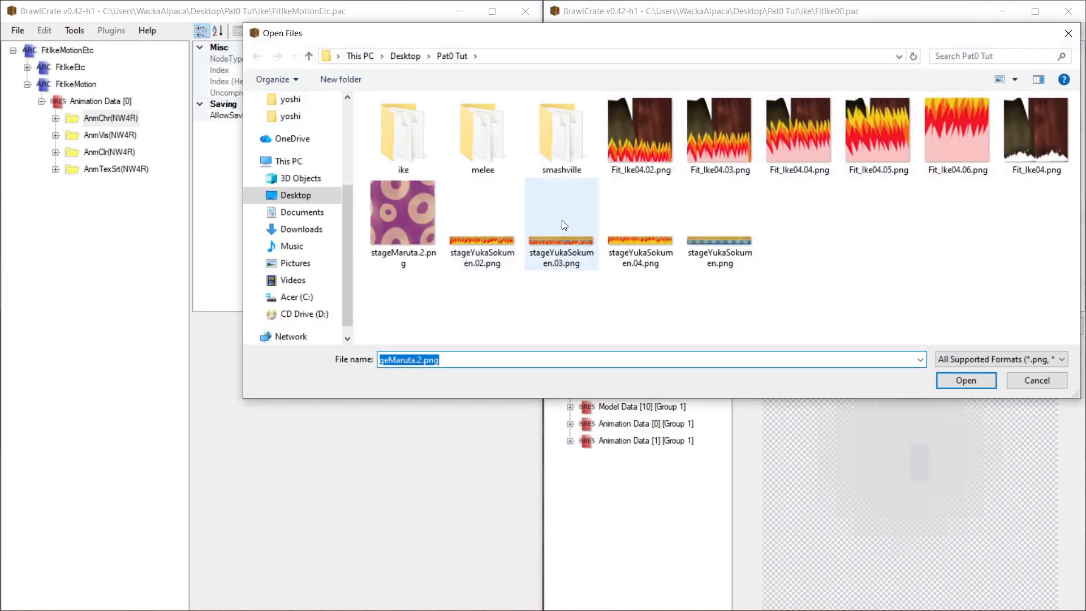
{"action": "left_click", "coordinate": [665, 127]}
{"action": "left_click", "coordinate": [722, 128], "text": "ctrl"}
{"action": "left_click", "coordinate": [792, 128], "text": "ctrl"}
{"action": "left_click", "coordinate": [870, 133], "text": "ctrl"}
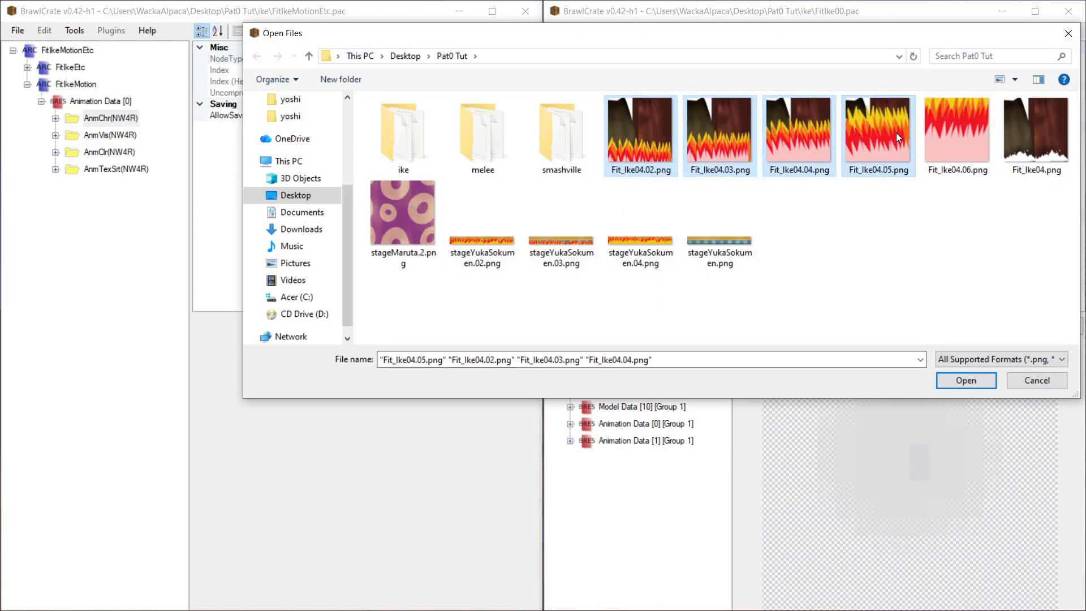
{"action": "left_click", "coordinate": [951, 130], "text": "ctrl"}
{"action": "left_click", "coordinate": [966, 381]}
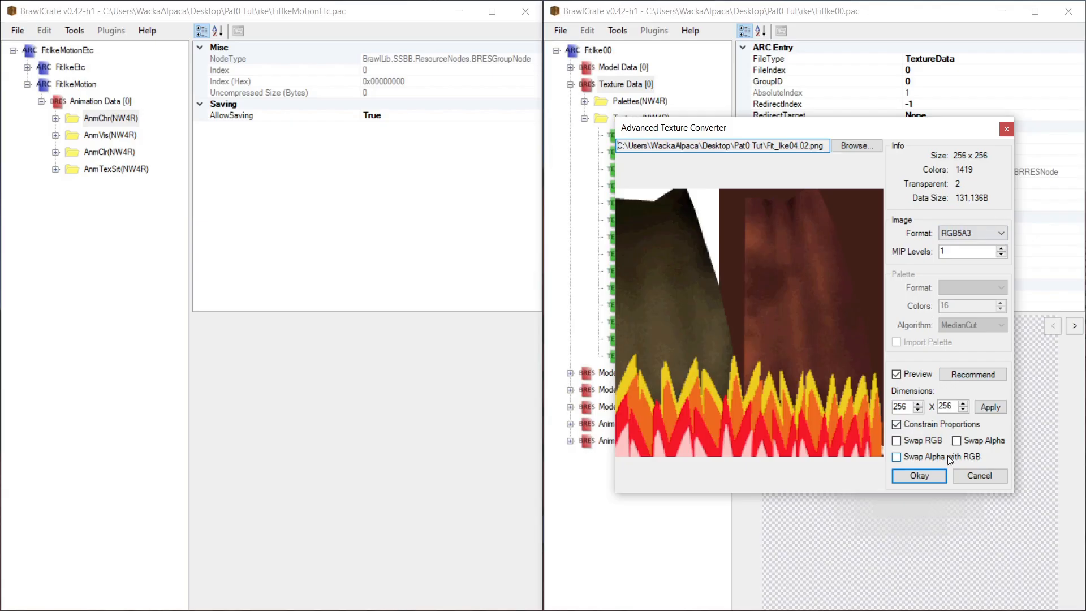
Accept the texture conversion of the imported frames, with RGB5A3 for Fit_Ike04.02 and CMPR for Fit_Ike04.04 to Fit_Ike04.06.
{"action": "left_click", "coordinate": [918, 476]}
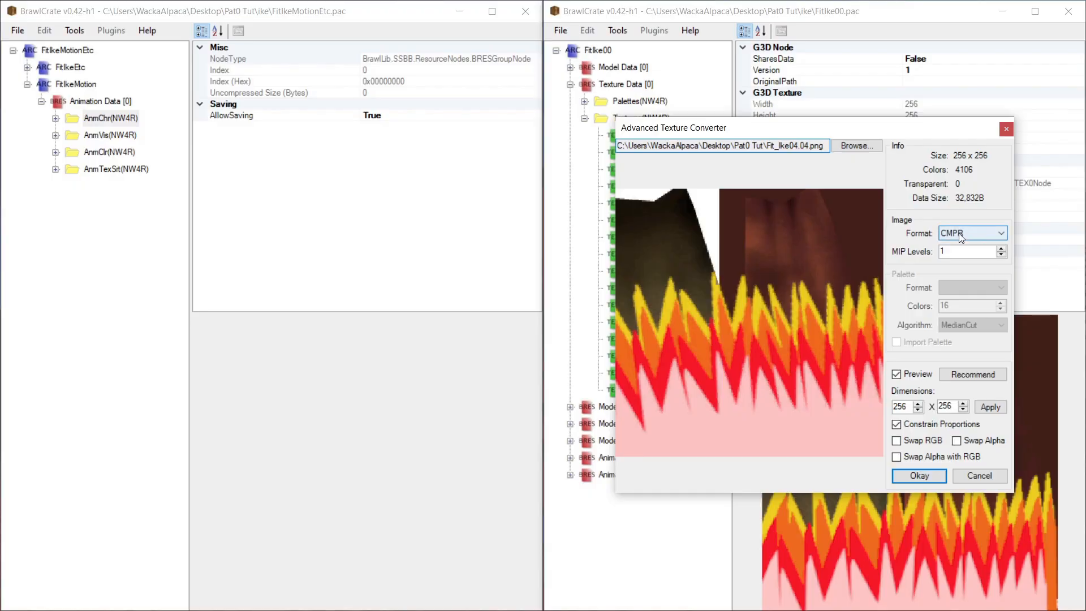
{"action": "left_click", "coordinate": [919, 476]}
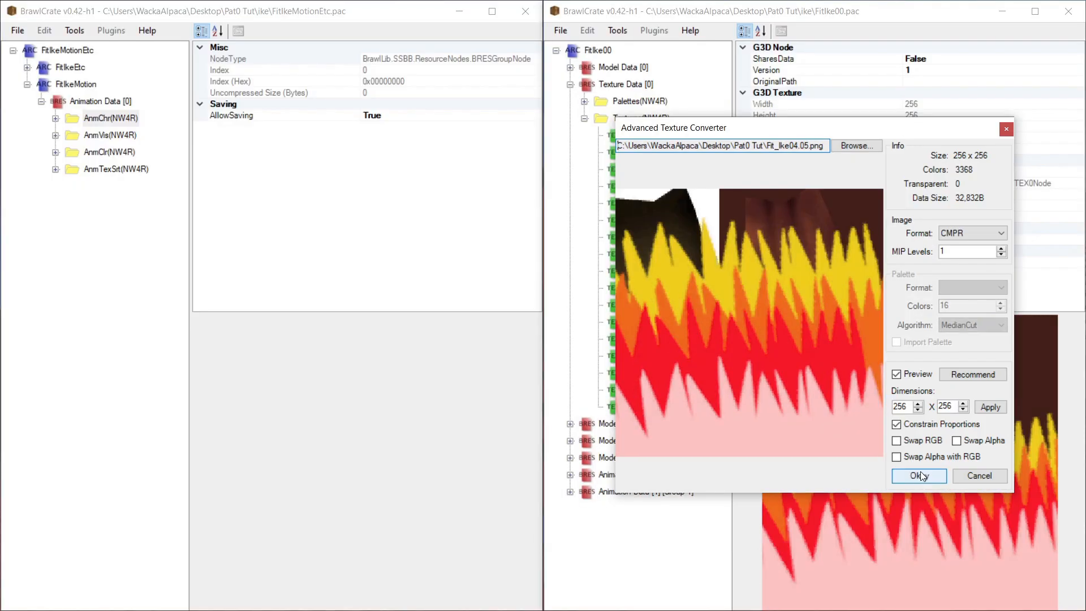
{"action": "left_click", "coordinate": [918, 476]}
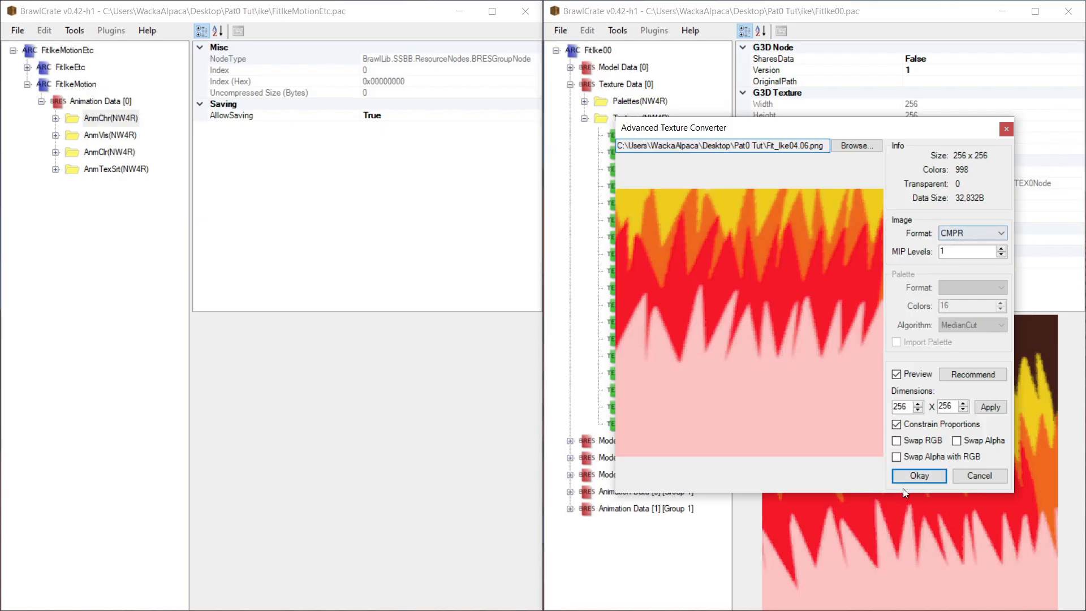
{"action": "left_click", "coordinate": [941, 473]}
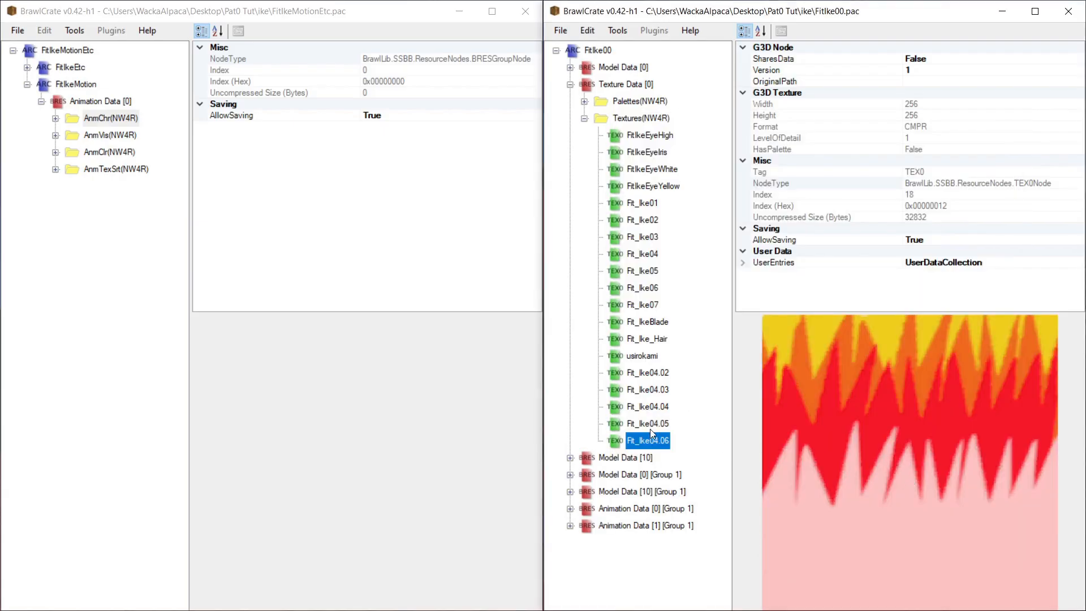
Preview the imported Fit_Ike04 flame textures in the Textures group and compare them with the original Fit_Ike04.
{"action": "key", "text": "Up"}
{"action": "key", "text": "Up"}
{"action": "key", "text": "Up"}
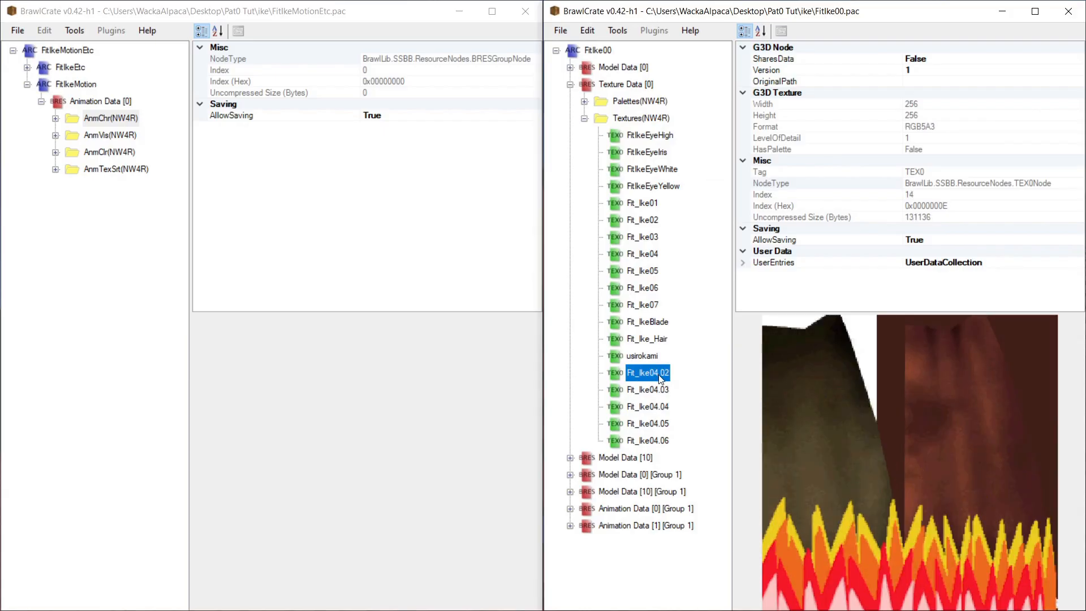
{"action": "left_click", "coordinate": [666, 439]}
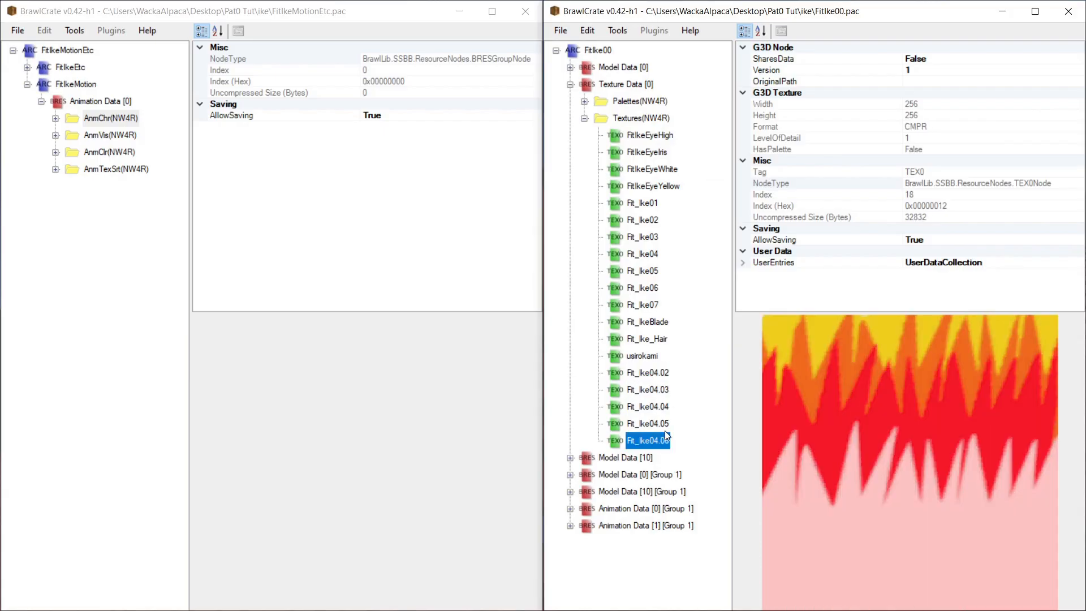
{"action": "left_click", "coordinate": [639, 120]}
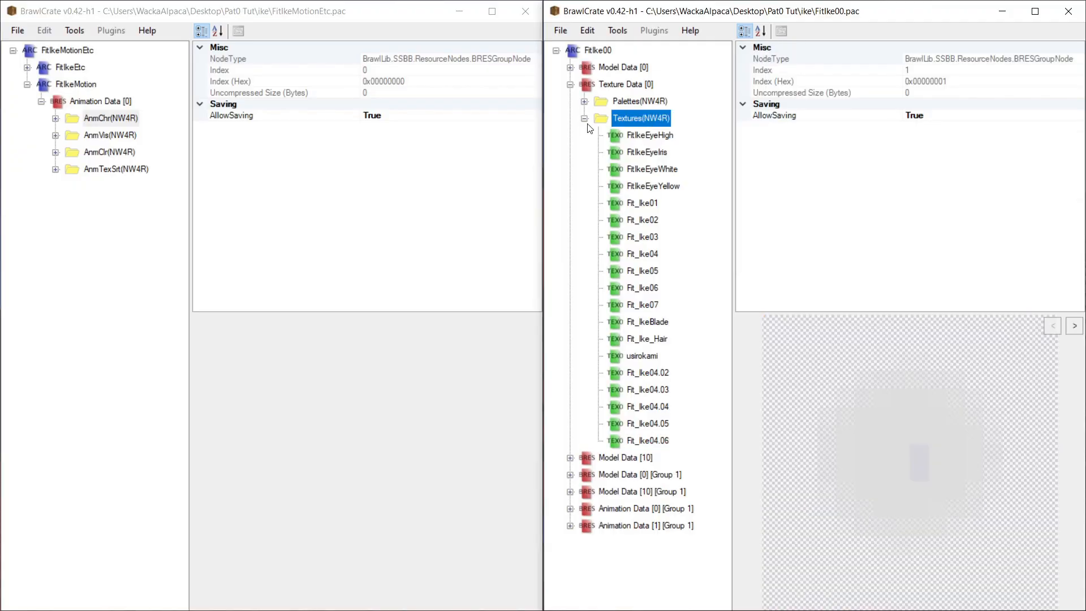
{"action": "left_click", "coordinate": [585, 119]}
{"action": "left_click", "coordinate": [585, 119]}
{"action": "left_click", "coordinate": [645, 254]}
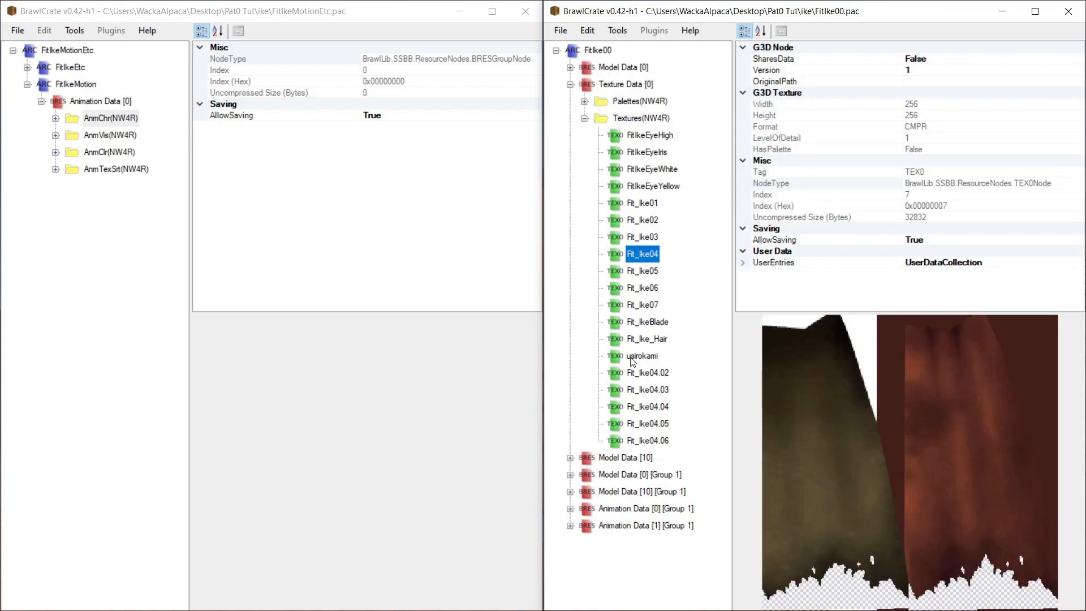
Expand the FitIke00 model under Model Data [0] and list its materials.
{"action": "left_click", "coordinate": [587, 63]}
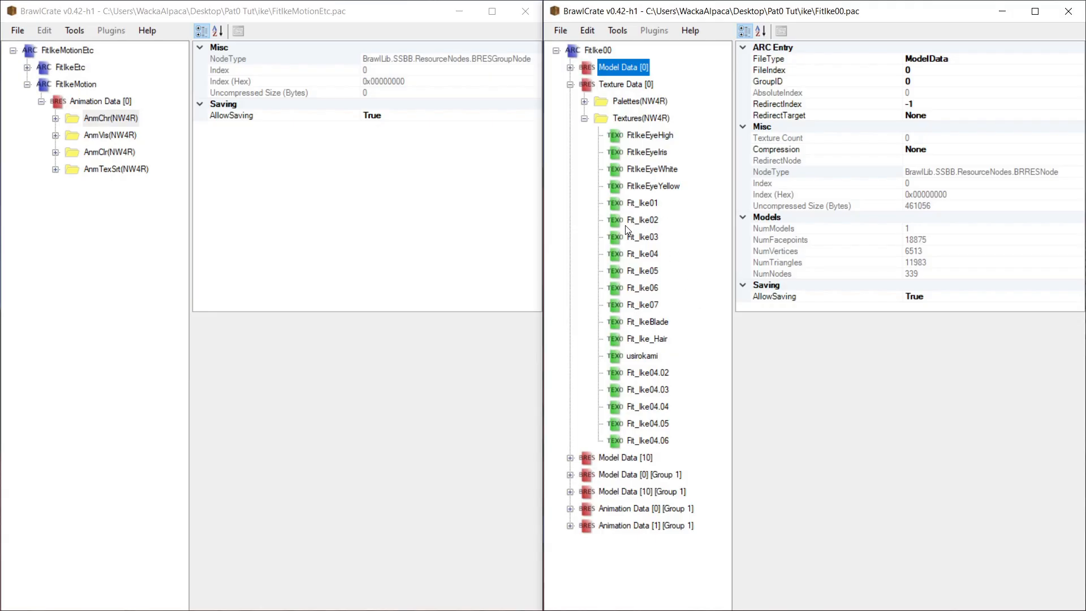
{"action": "left_click", "coordinate": [571, 67]}
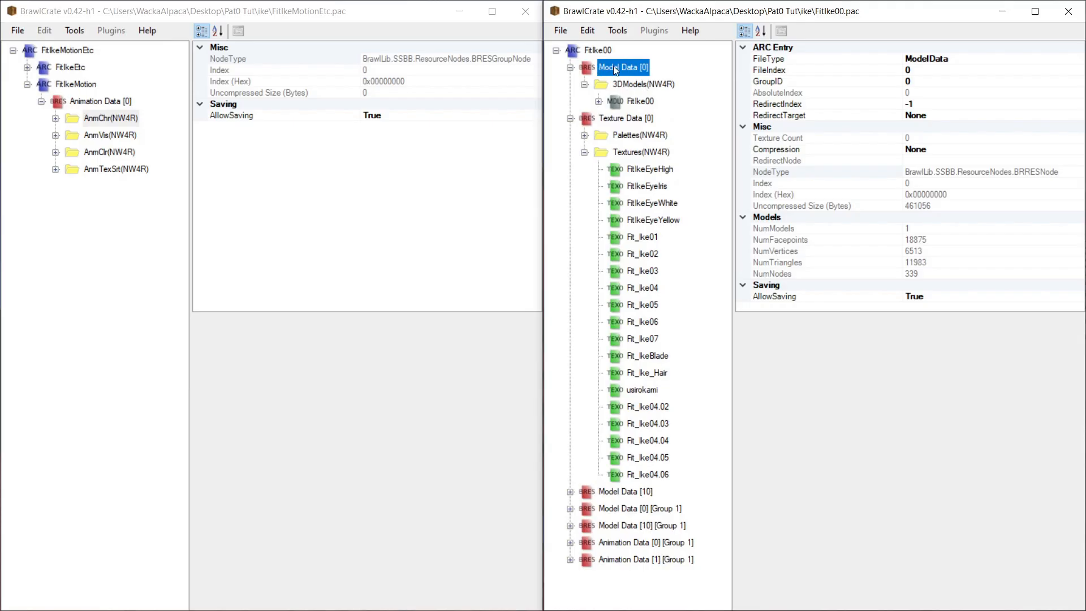
{"action": "left_click", "coordinate": [630, 103]}
{"action": "left_click", "coordinate": [598, 101]}
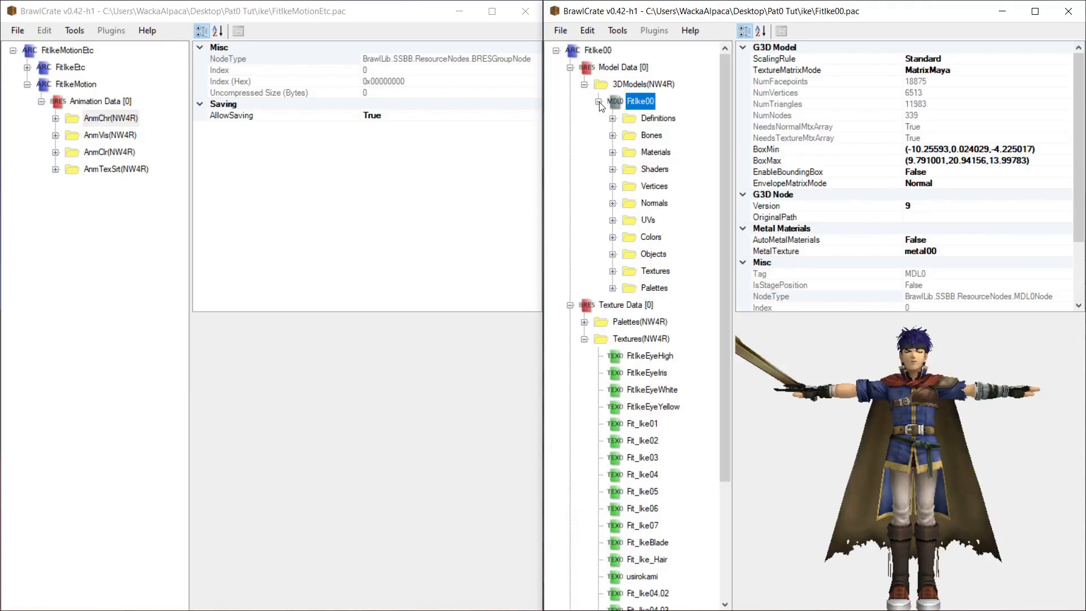
{"action": "left_click", "coordinate": [636, 155]}
{"action": "left_click", "coordinate": [613, 152]}
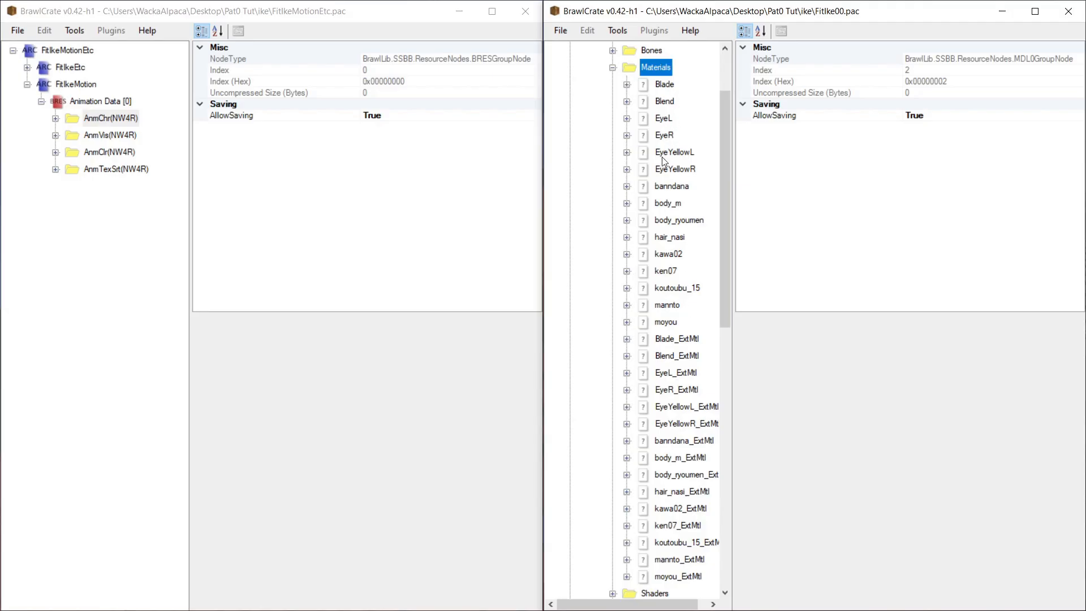
Locate the mannto material in the FitIke00 model and inspect its Fit_Ike04 texture reference.
{"action": "scroll", "coordinate": [682, 238], "scroll_direction": "down", "scroll_amount": 1}
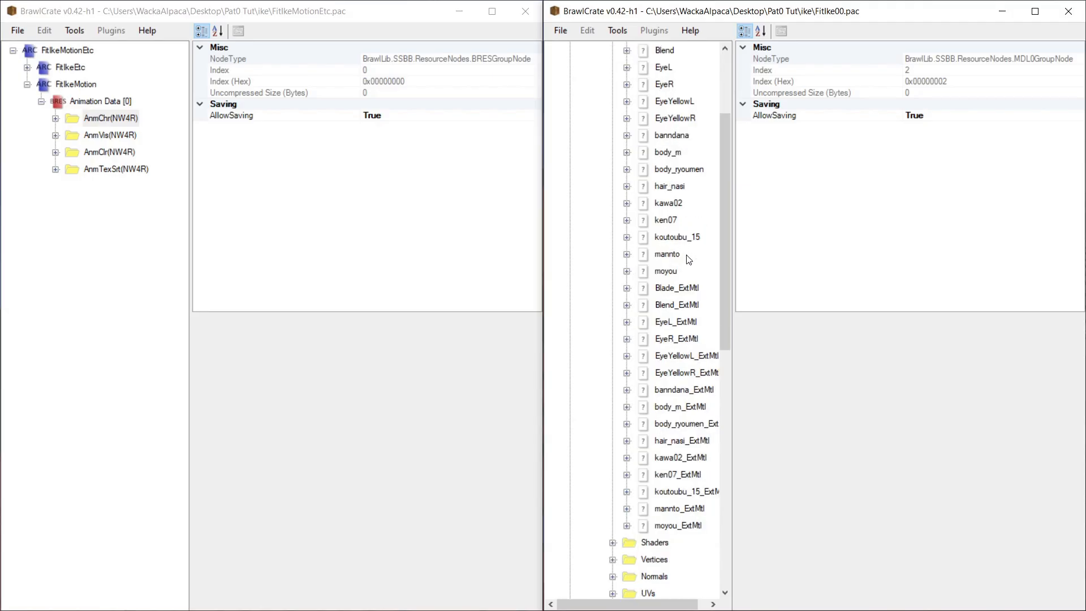
{"action": "left_click", "coordinate": [687, 523]}
{"action": "key", "text": "Up"}
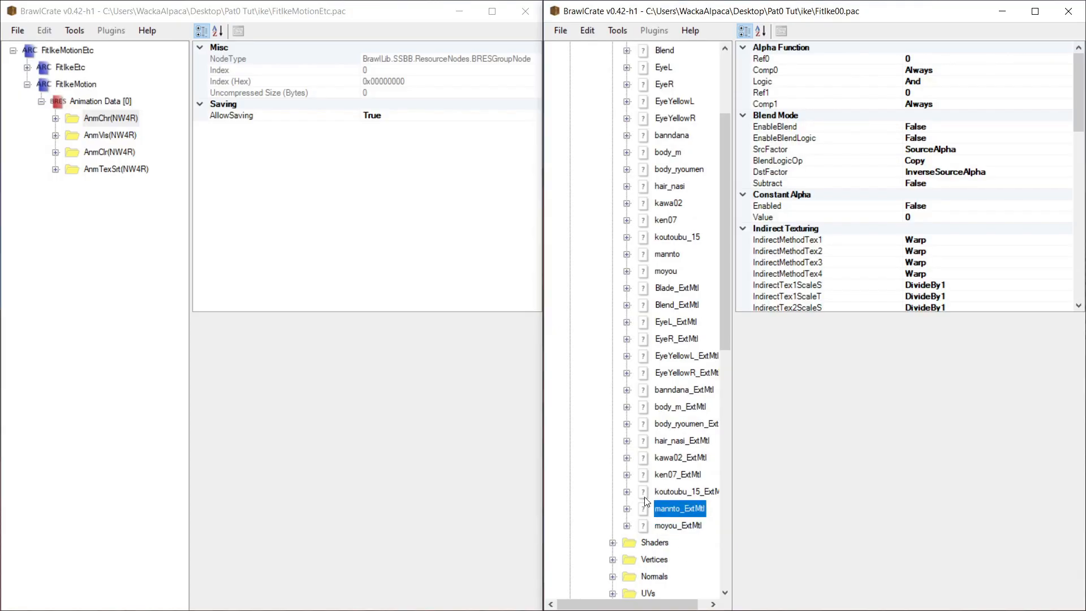
{"action": "scroll", "coordinate": [657, 327], "scroll_direction": "up", "scroll_amount": 2}
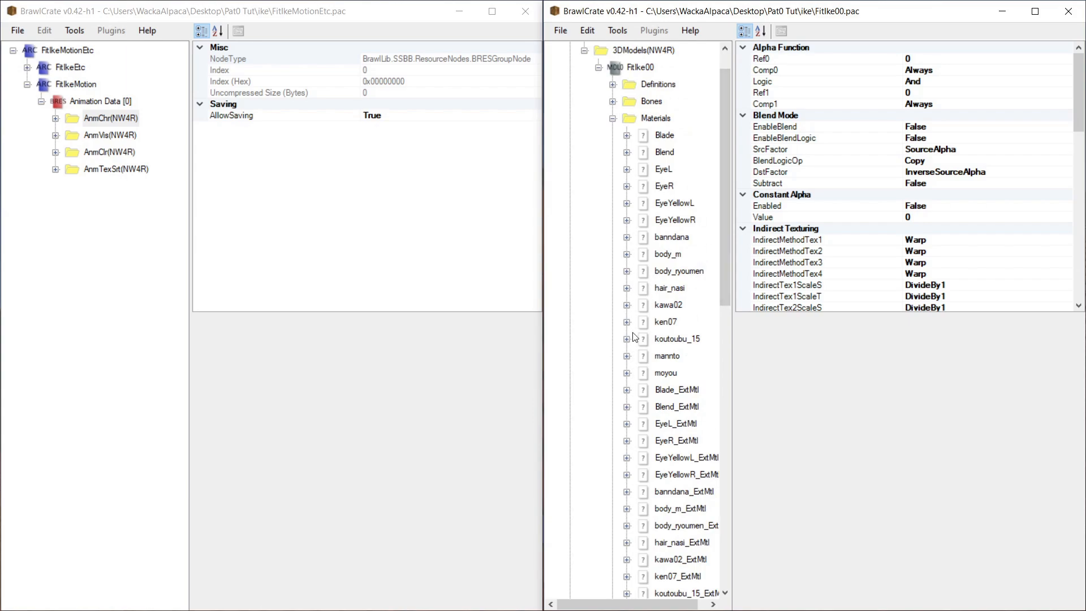
{"action": "left_click", "coordinate": [627, 356]}
{"action": "left_click", "coordinate": [678, 373]}
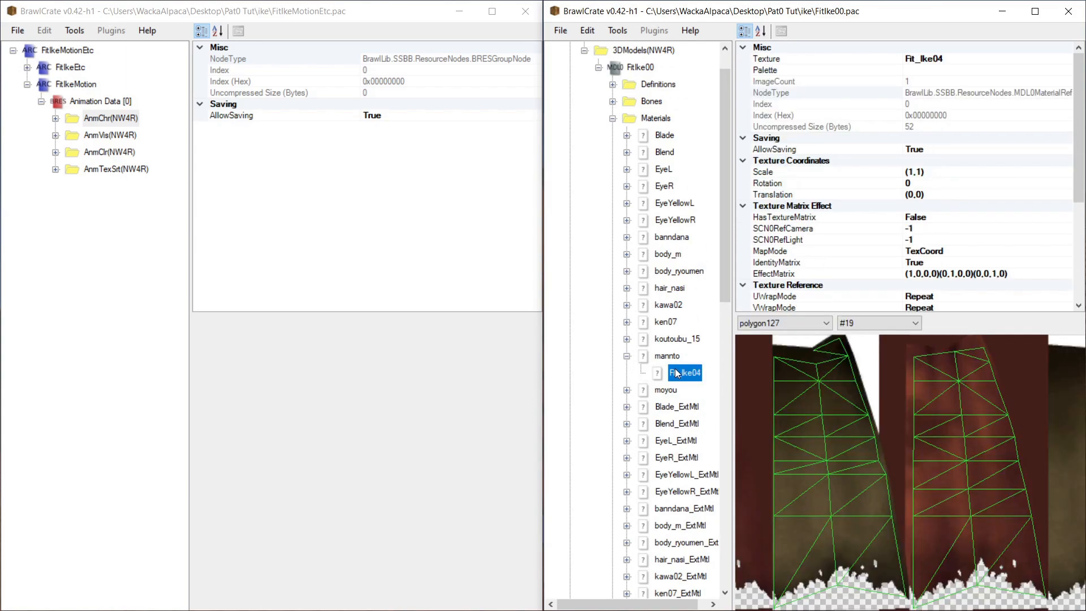
Check which textures the koutoubu_15 and moyou materials reference, and return to mannto's Fit_Ike04 reference.
{"action": "left_click", "coordinate": [627, 339]}
{"action": "left_click", "coordinate": [695, 357]}
{"action": "left_click", "coordinate": [627, 339]}
{"action": "left_click", "coordinate": [627, 322]}
{"action": "left_click", "coordinate": [627, 321]}
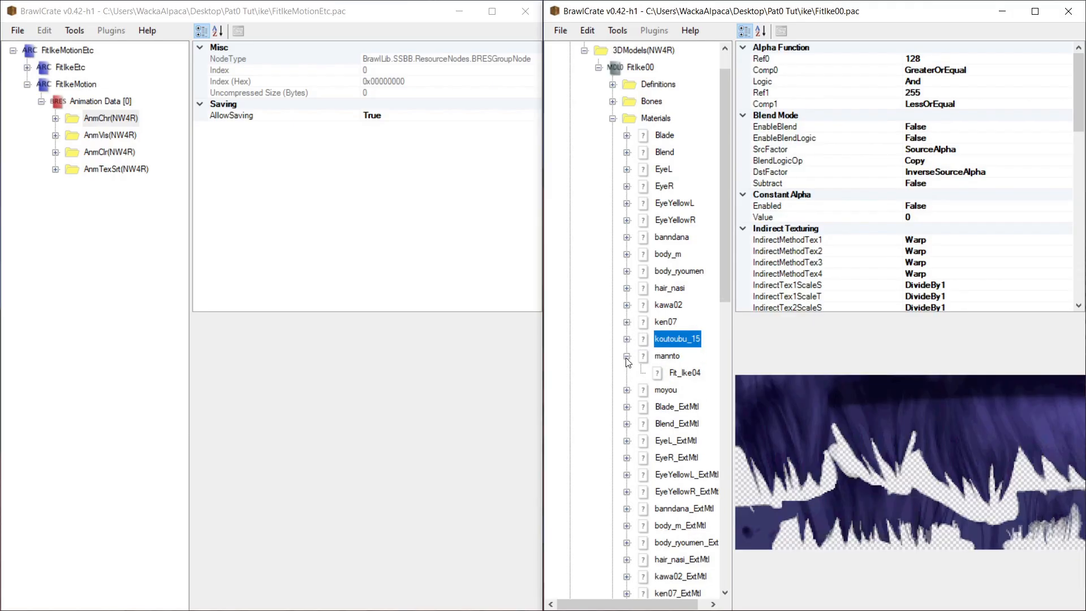
{"action": "left_click", "coordinate": [627, 389]}
{"action": "left_click", "coordinate": [679, 407]}
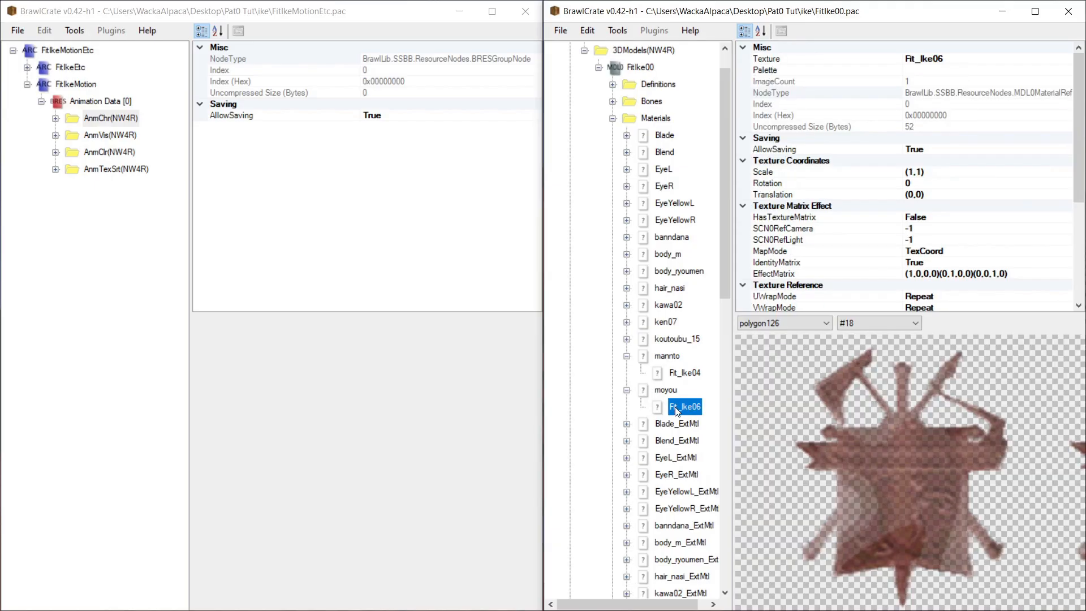
{"action": "left_click", "coordinate": [627, 390]}
{"action": "left_click", "coordinate": [673, 375]}
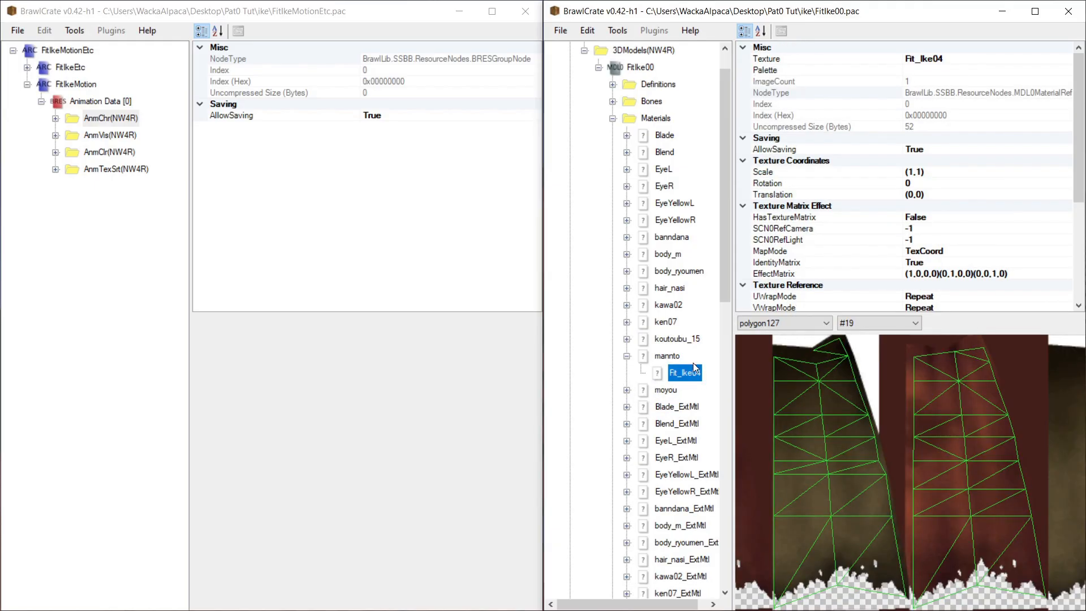
Check the exact name of the mannto material's Fit_Ike04 texture reference in the rename dialog, leaving the name unchanged.
{"action": "left_click", "coordinate": [665, 359]}
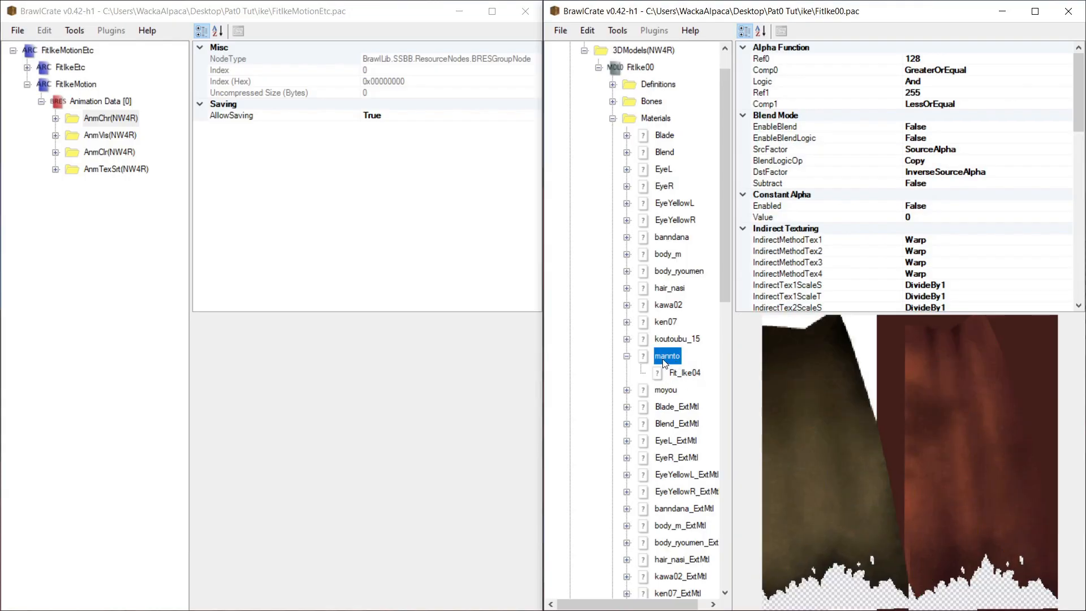
{"action": "left_click", "coordinate": [681, 373]}
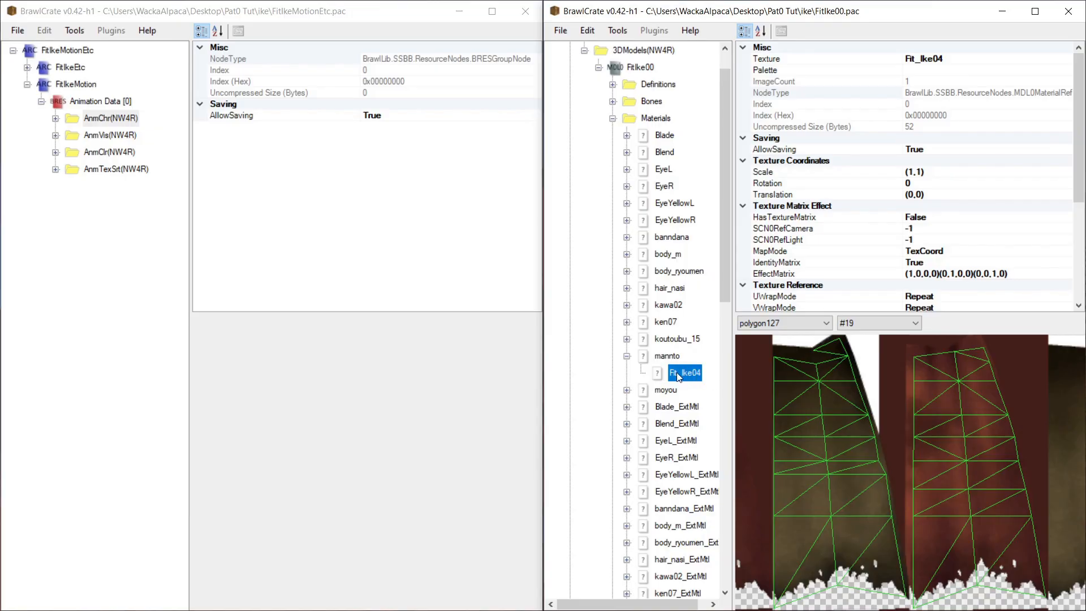
{"action": "right_click", "coordinate": [681, 373]}
{"action": "left_click", "coordinate": [727, 481]}
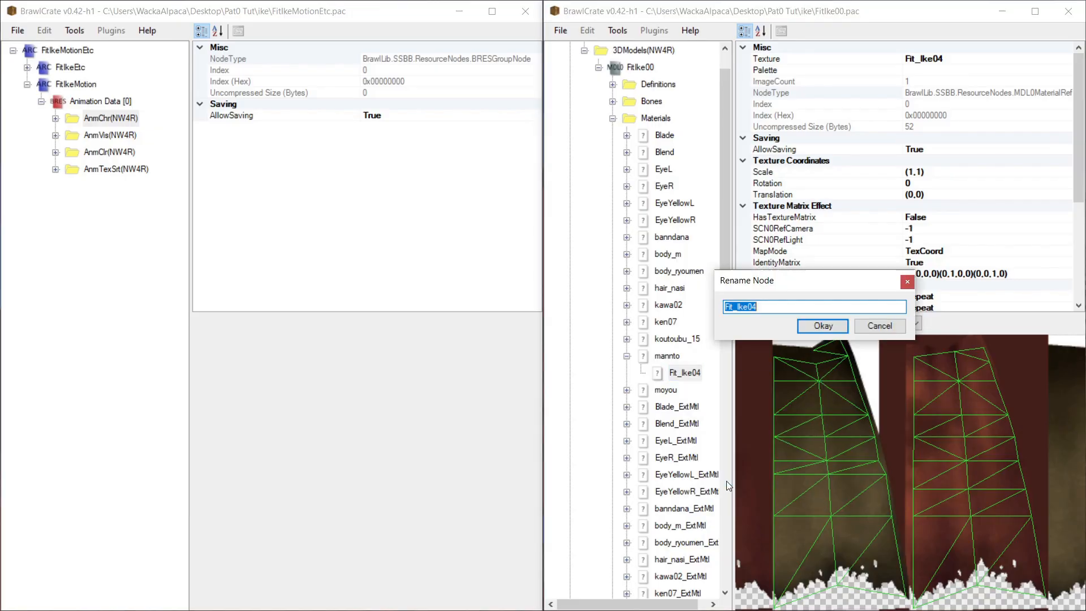
{"action": "left_click", "coordinate": [908, 281]}
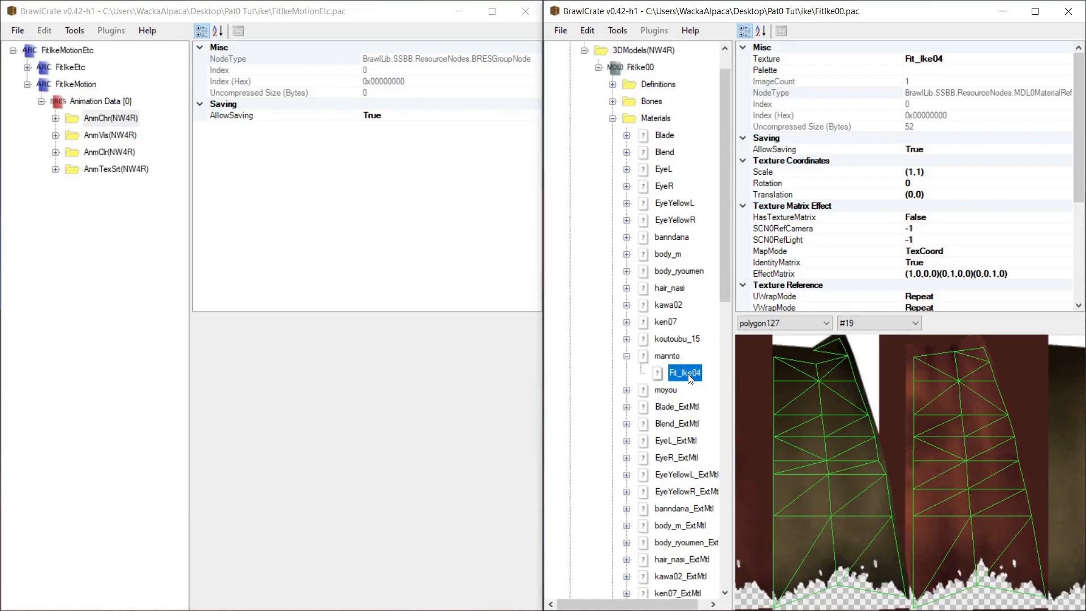
{"action": "left_click", "coordinate": [656, 356]}
{"action": "left_click", "coordinate": [627, 356]}
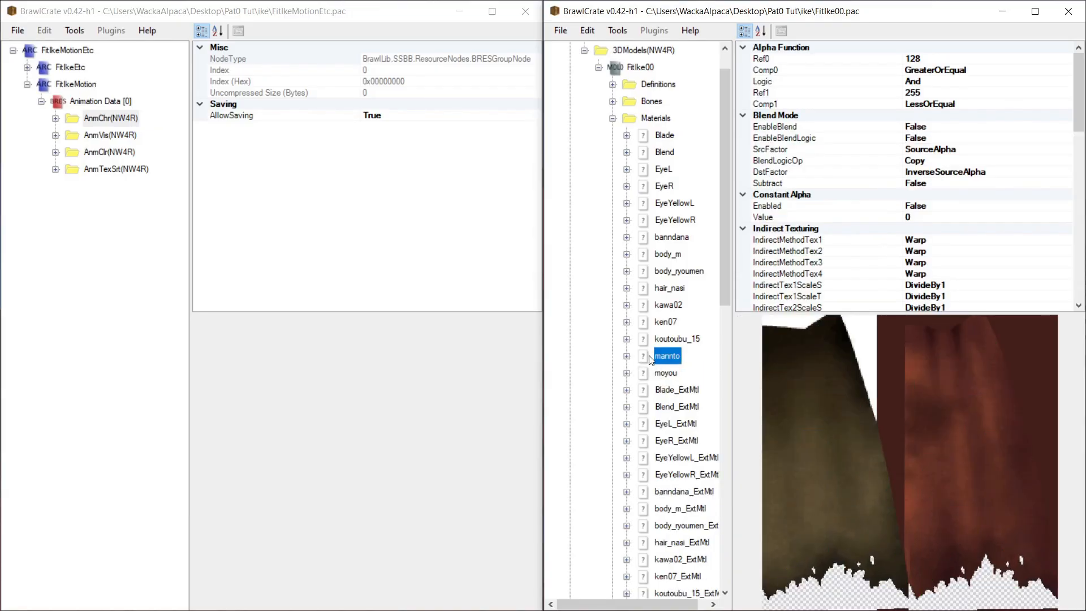
{"action": "left_click", "coordinate": [627, 356]}
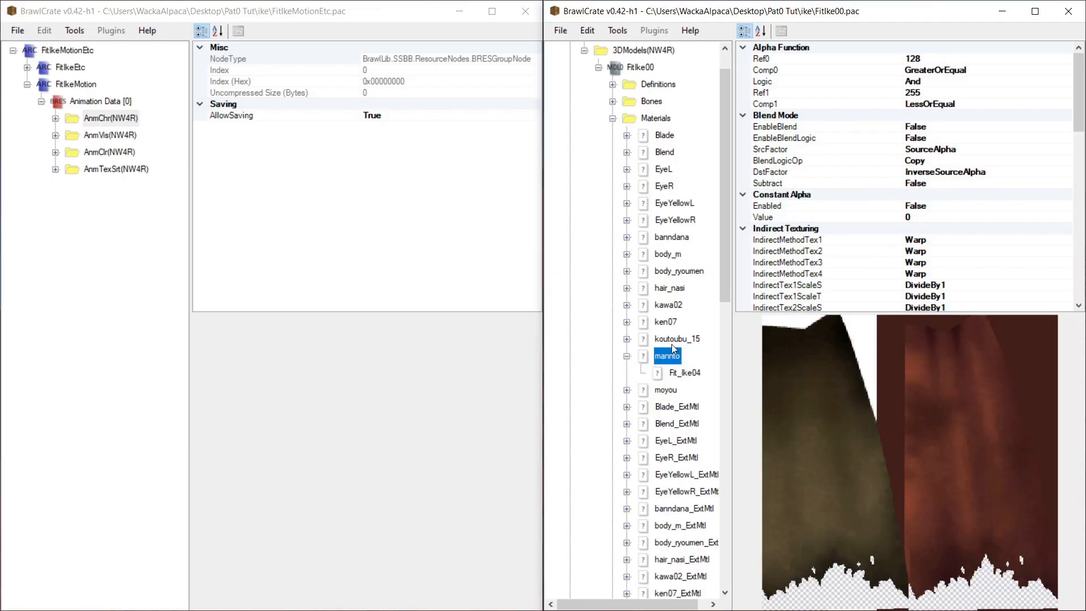
{"action": "scroll", "coordinate": [679, 403], "scroll_direction": "down", "scroll_amount": 2}
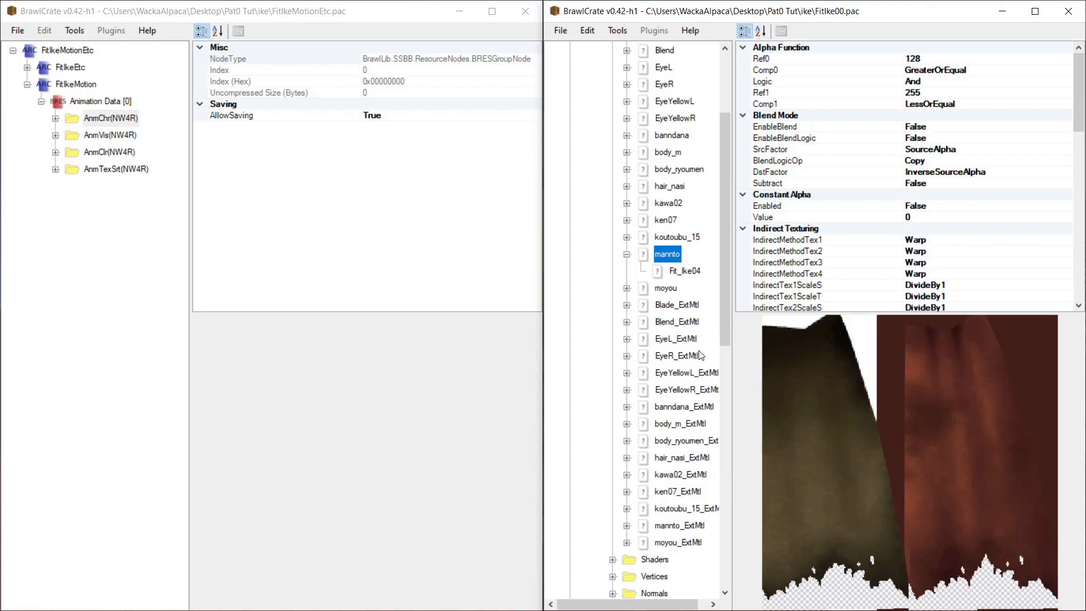
Compare the mannto material's Fit_Ike04 texture reference with the numbered Fit_Ike04 frames in Texture Data [0].
{"action": "scroll", "coordinate": [662, 324], "scroll_direction": "up", "scroll_amount": 1}
{"action": "left_click", "coordinate": [660, 323]}
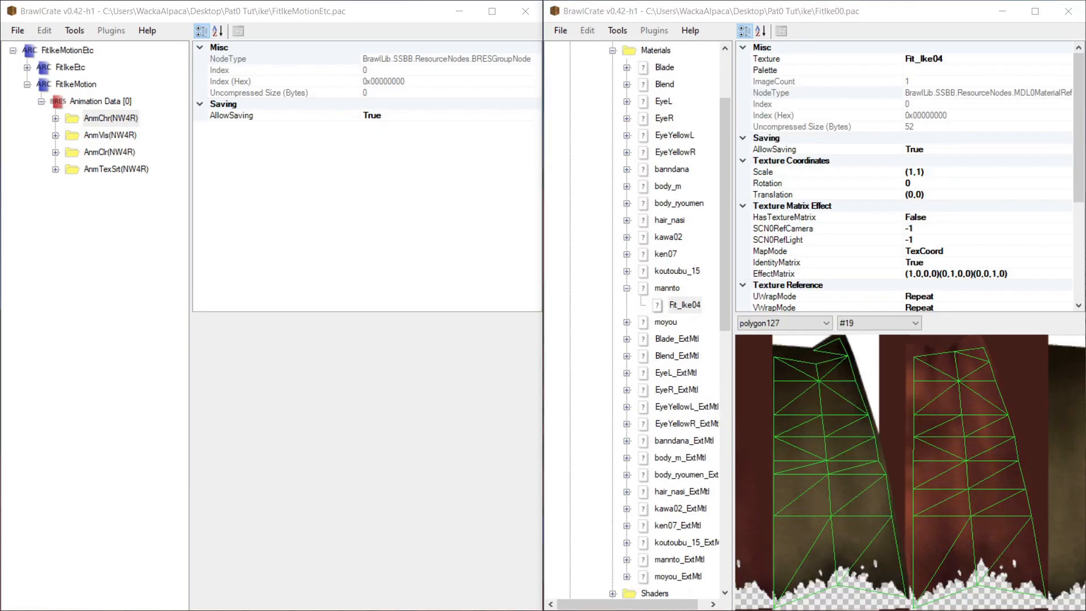
{"action": "left_click", "coordinate": [673, 305]}
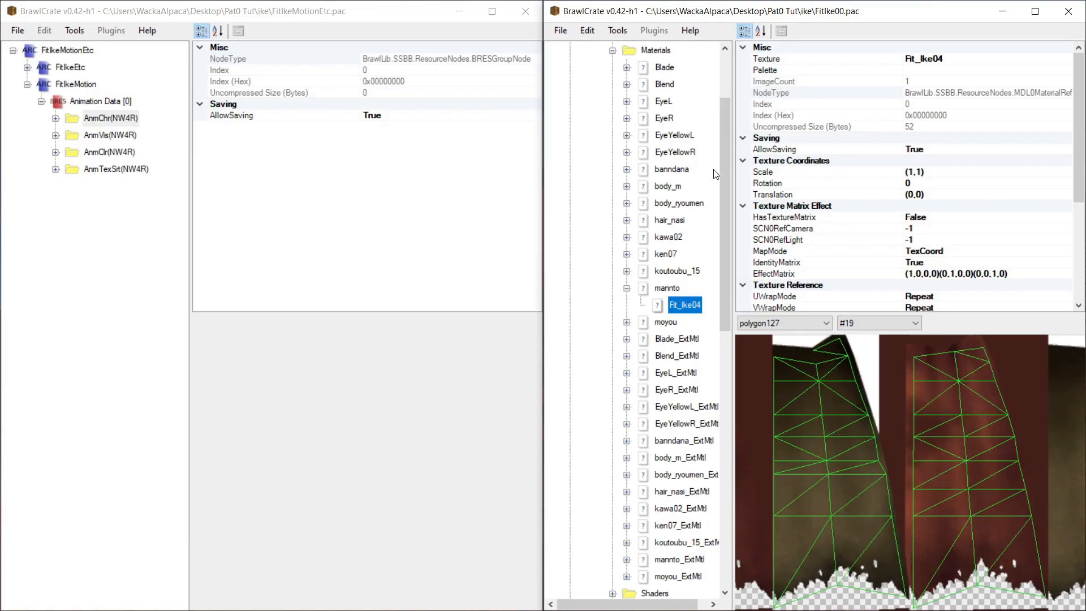
{"action": "left_click", "coordinate": [673, 287]}
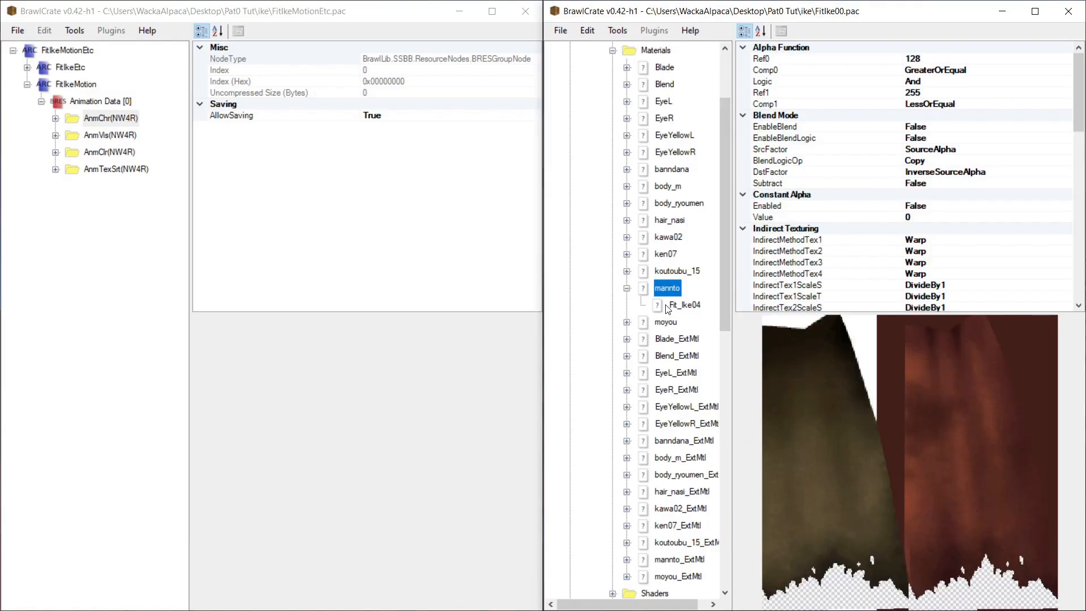
{"action": "scroll", "coordinate": [668, 339], "scroll_direction": "down", "scroll_amount": 11}
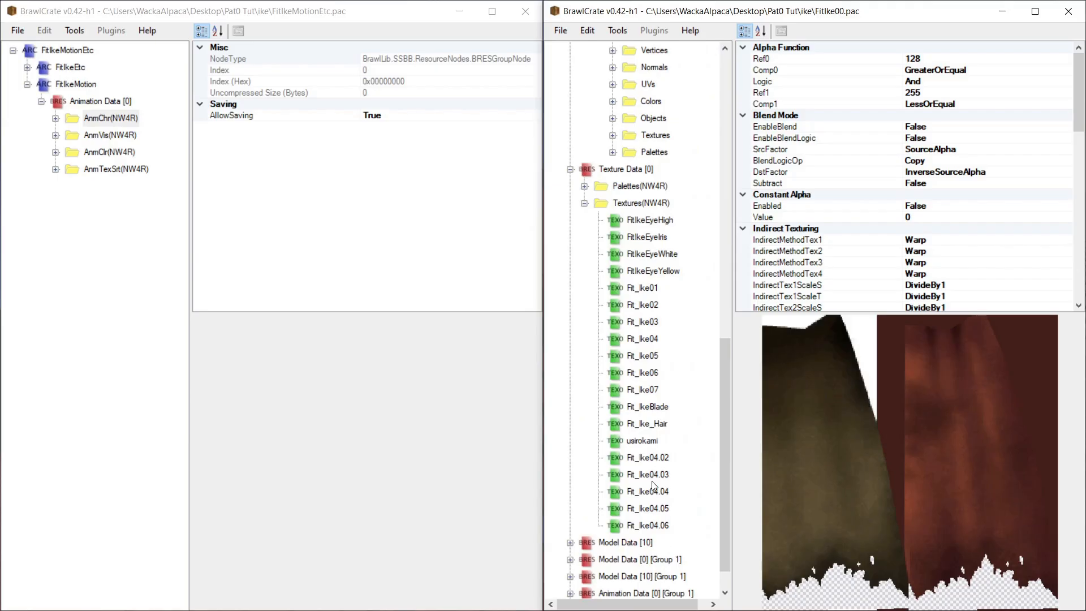
{"action": "scroll", "coordinate": [650, 379], "scroll_direction": "up", "scroll_amount": 9}
{"action": "scroll", "coordinate": [649, 375], "scroll_direction": "up", "scroll_amount": 1}
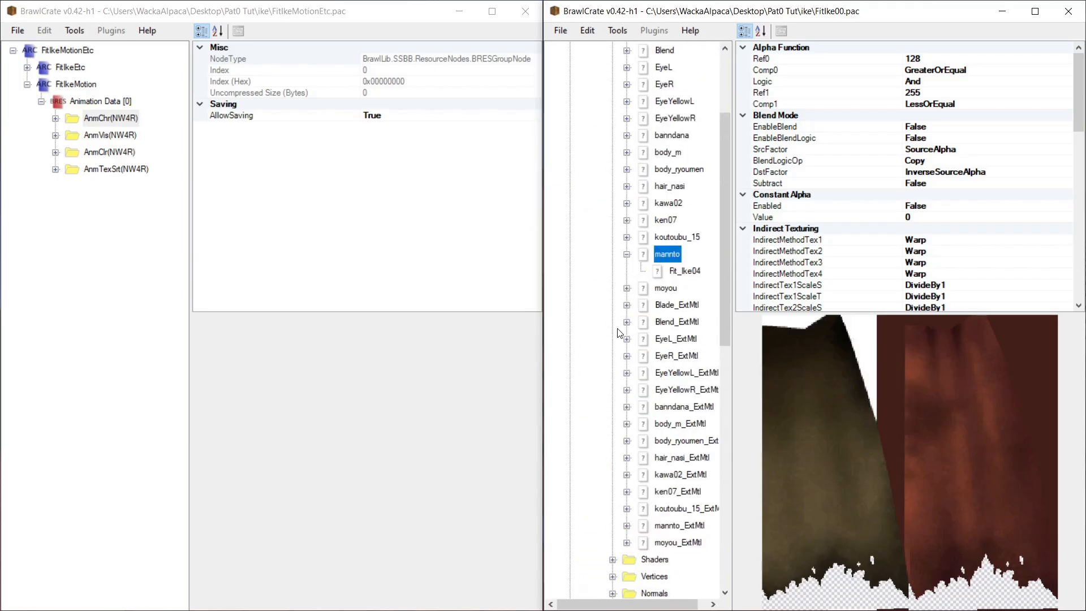
{"action": "scroll", "coordinate": [652, 309], "scroll_direction": "up", "scroll_amount": 2}
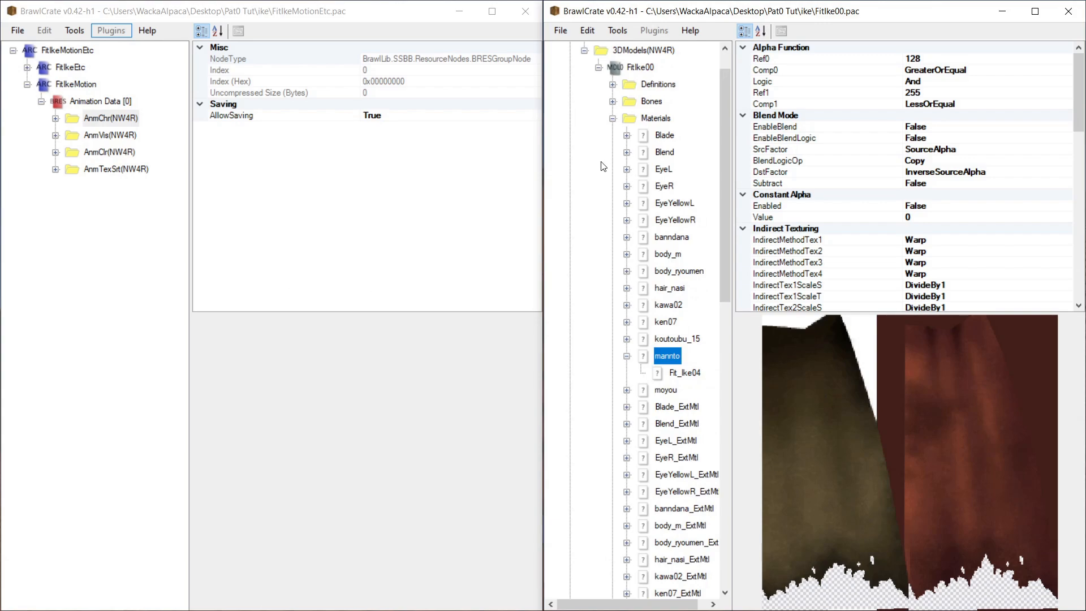
{"action": "scroll", "coordinate": [609, 165], "scroll_direction": "up", "scroll_amount": 1}
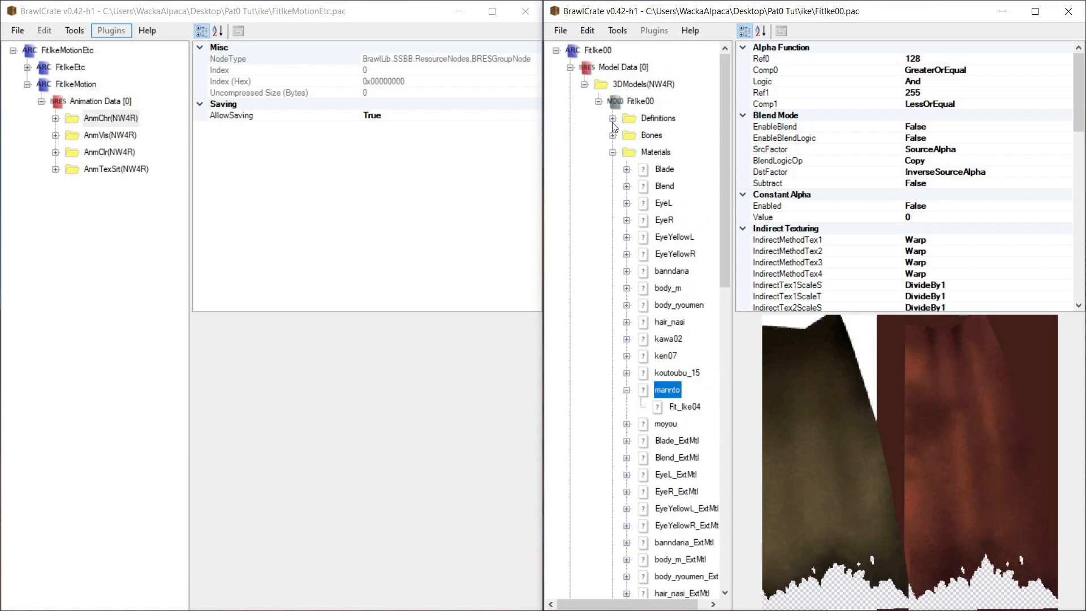
Collapse the FitIke00 model's tree and retrace the path from Model Data [0] through Materials to the mannto material.
{"action": "left_click", "coordinate": [613, 153]}
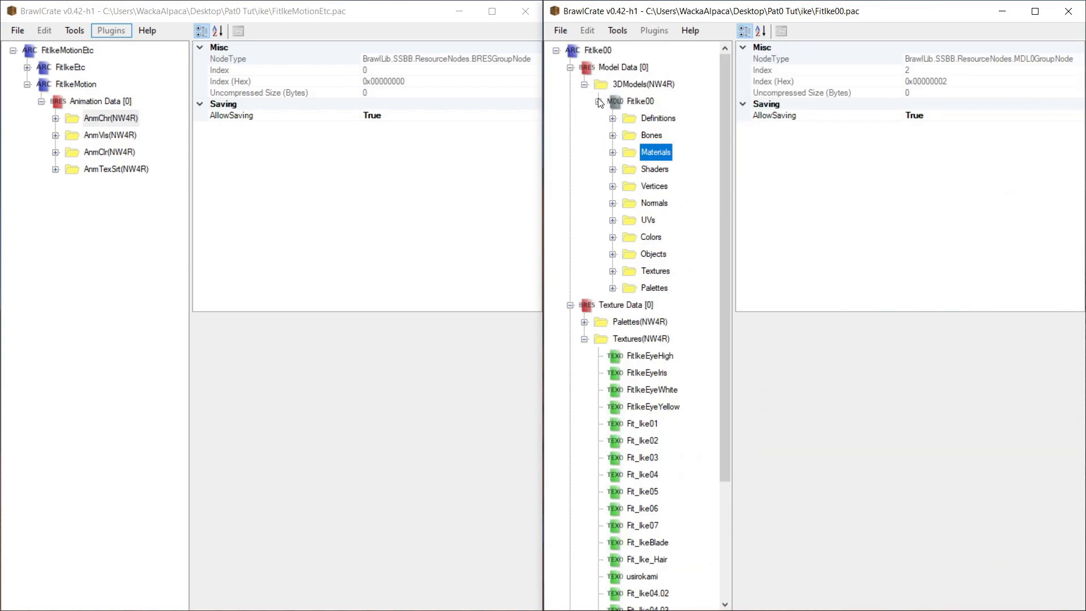
{"action": "left_click", "coordinate": [598, 101]}
{"action": "left_click", "coordinate": [584, 84]}
{"action": "left_click", "coordinate": [629, 85]}
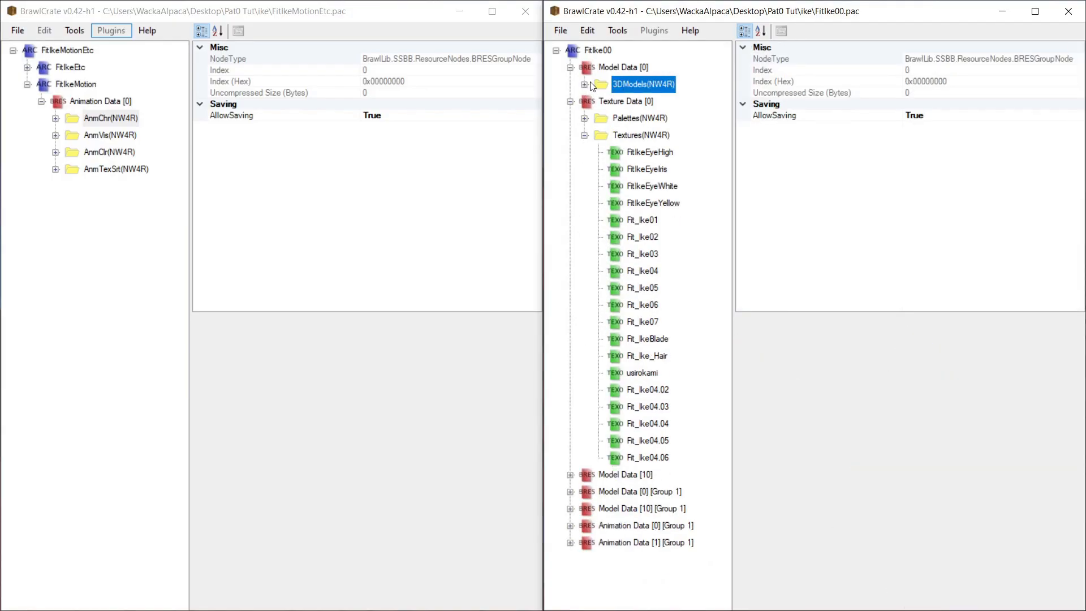
{"action": "left_click", "coordinate": [616, 68]}
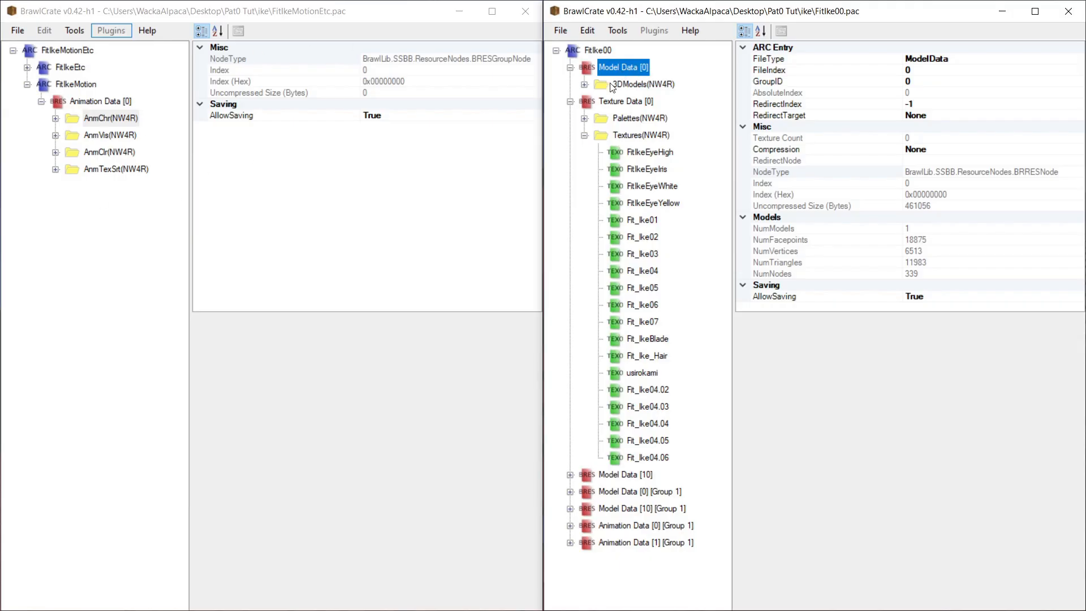
{"action": "left_click", "coordinate": [585, 84]}
{"action": "left_click", "coordinate": [599, 102]}
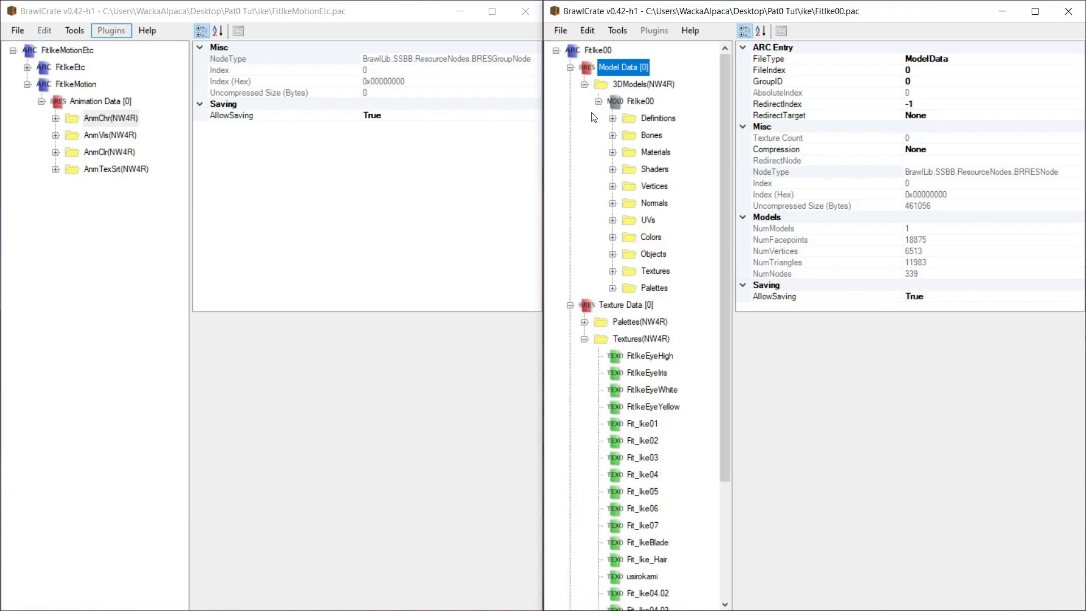
{"action": "left_click", "coordinate": [613, 152]}
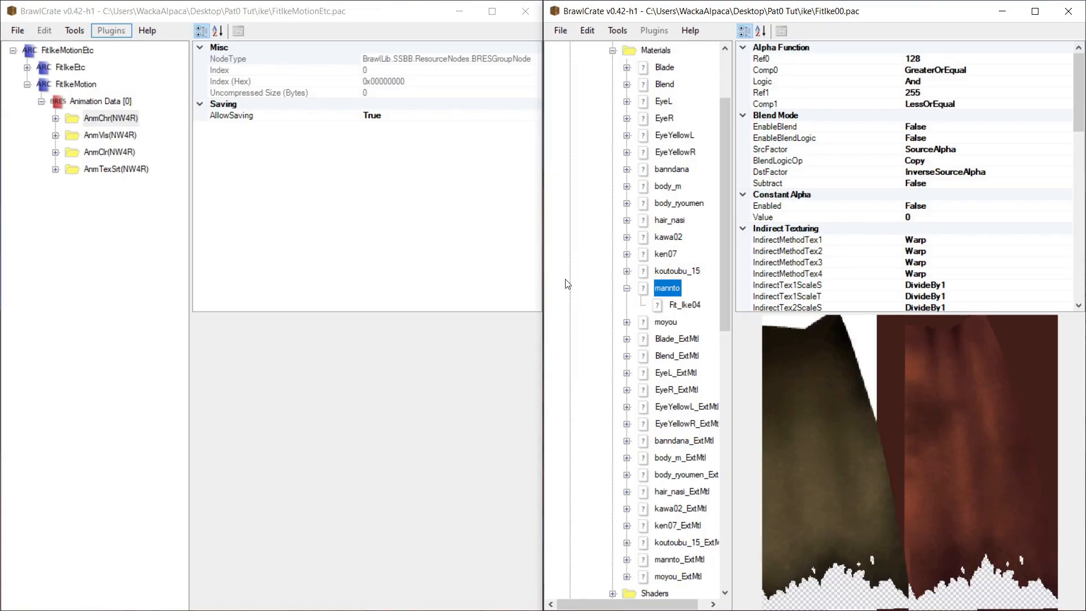
Resize the FitIkeMotionEtc window and create a new Texture Pattern (PAT) animation under FitIkeMotion's Animation Data [0].
{"action": "left_click_drag", "start_coordinate": [540, 195], "coordinate": [705, 204]}
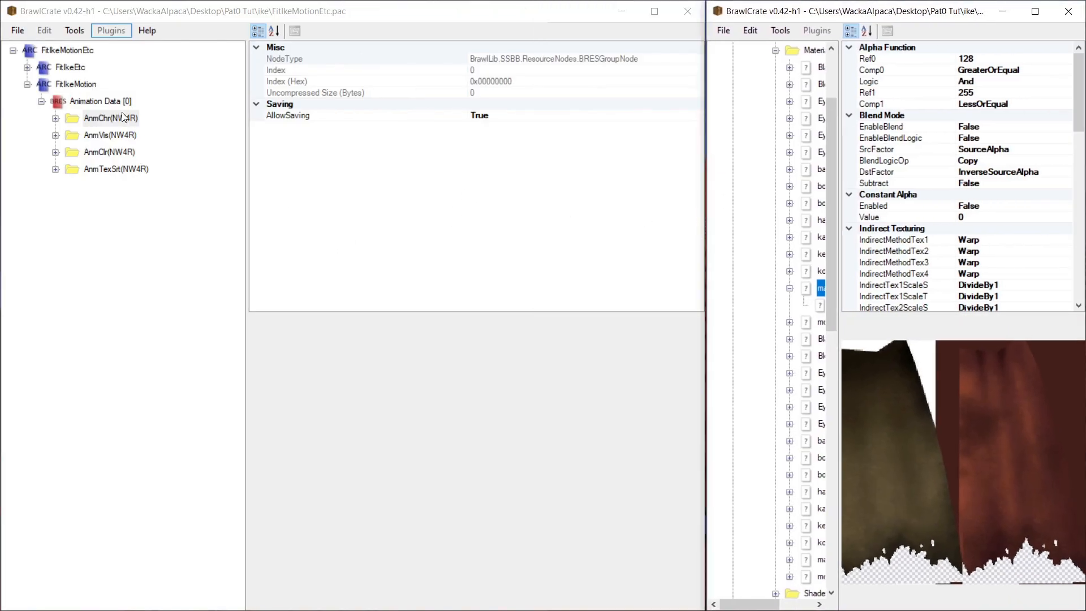
{"action": "left_click", "coordinate": [82, 103]}
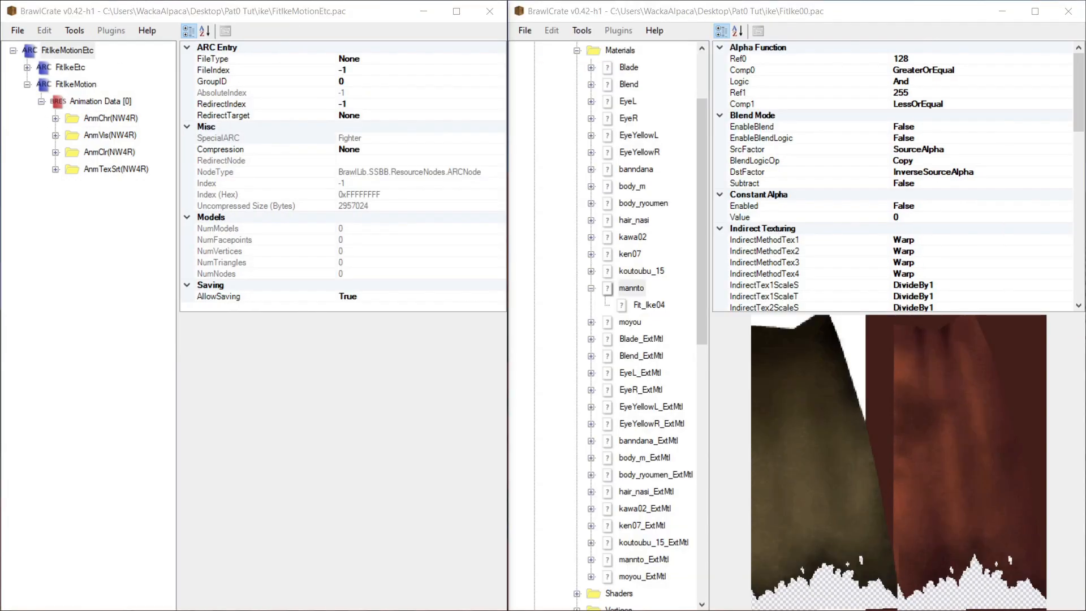
{"action": "left_click", "coordinate": [107, 103]}
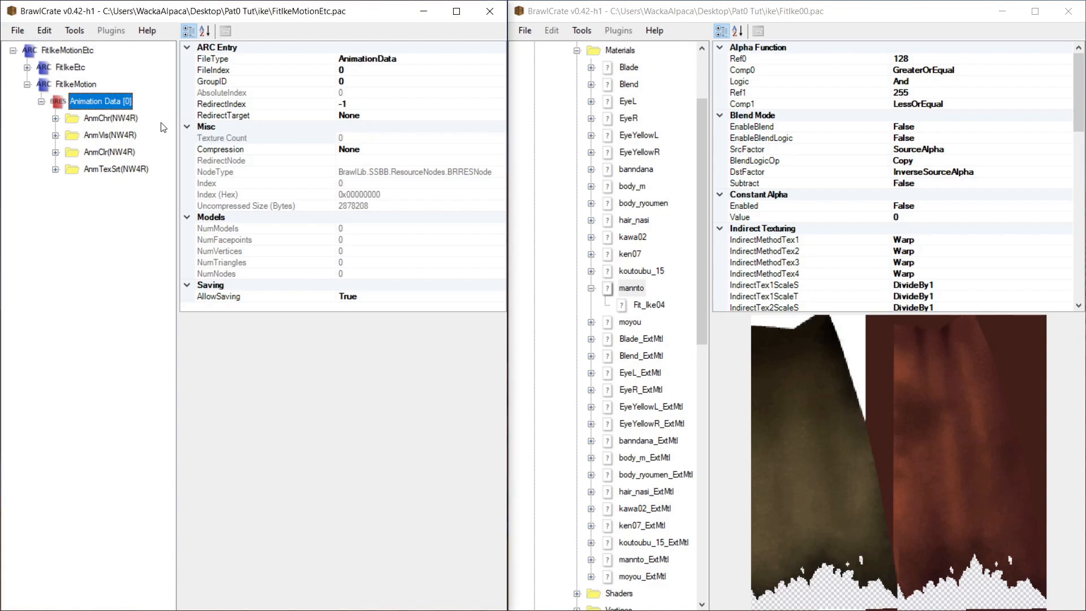
{"action": "right_click", "coordinate": [80, 100]}
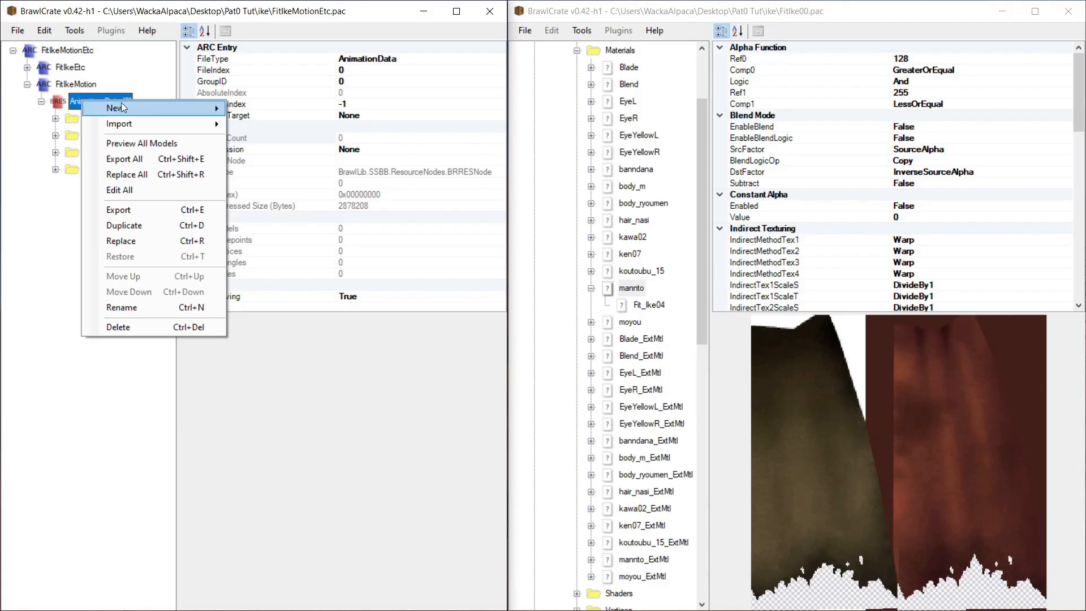
{"action": "mouse_move", "coordinate": [121, 105]}
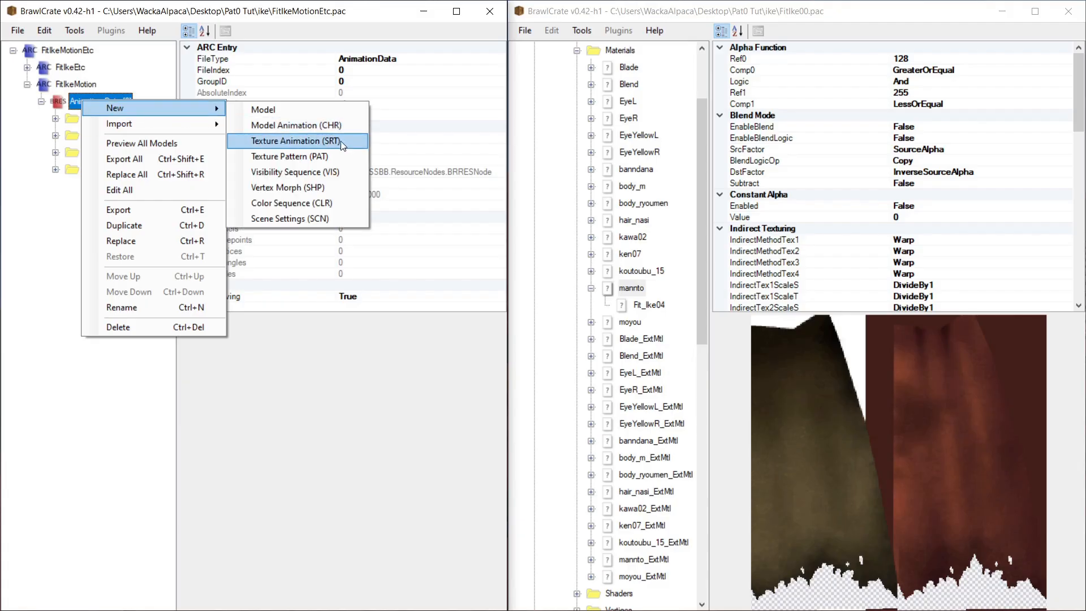
{"action": "left_click", "coordinate": [319, 161]}
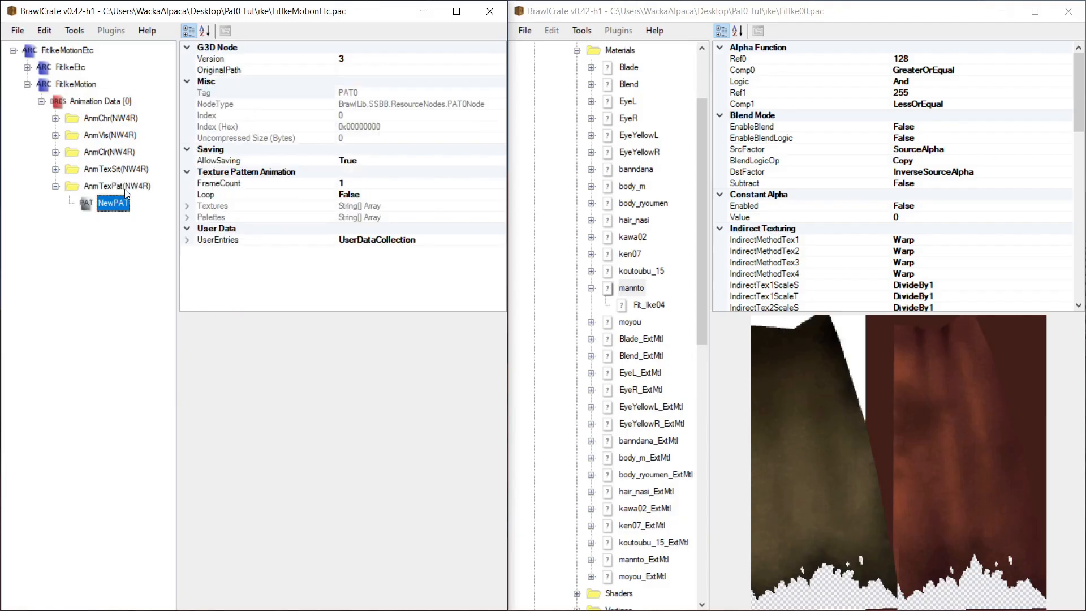
{"action": "left_click", "coordinate": [121, 187]}
{"action": "left_click", "coordinate": [125, 205]}
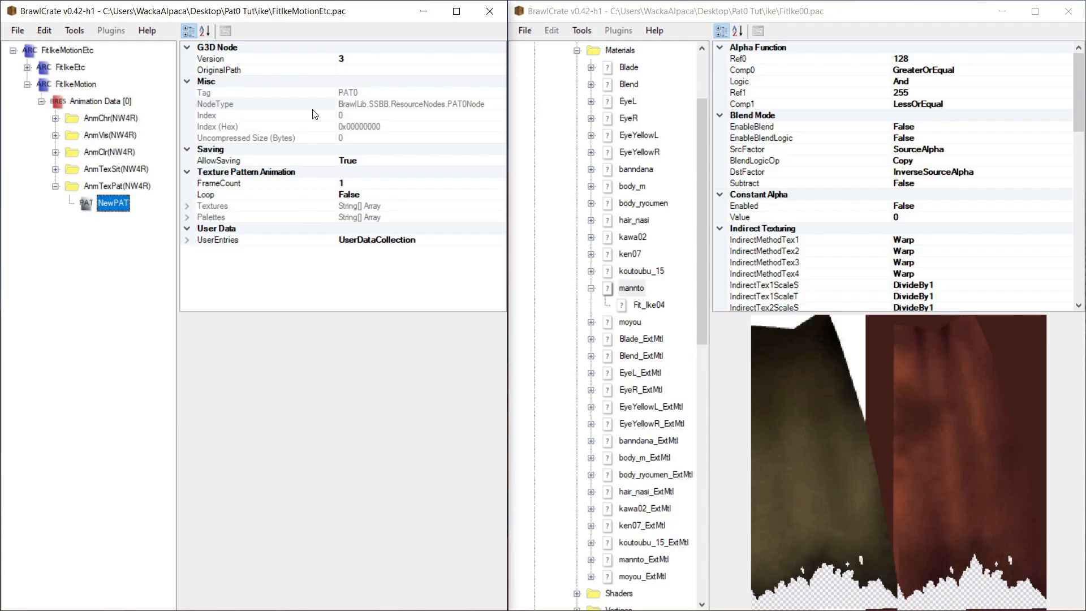
Set the NewPAT animation's FrameCount to 60 and its Loop property to True.
{"action": "left_click", "coordinate": [353, 184]}
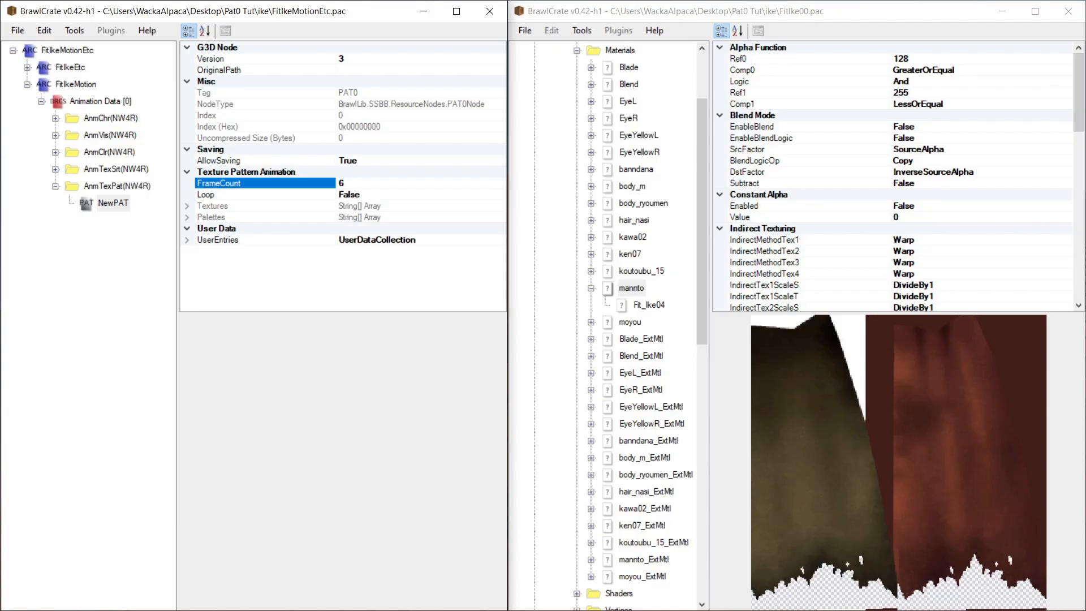
{"action": "type", "text": "0"}
{"action": "left_click", "coordinate": [365, 197]}
{"action": "left_click", "coordinate": [499, 195]}
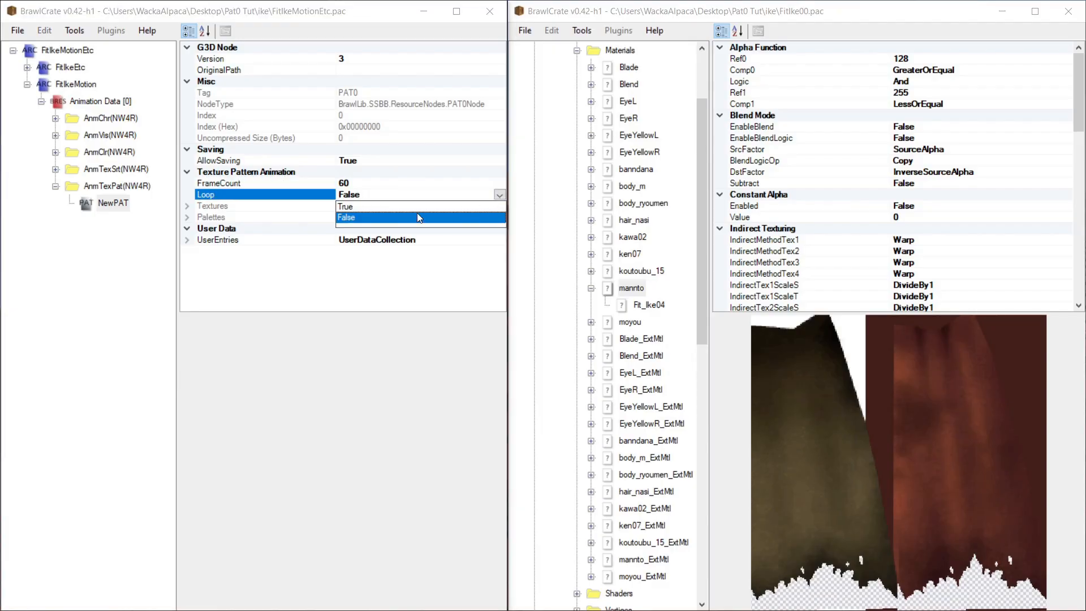
{"action": "left_click", "coordinate": [400, 207]}
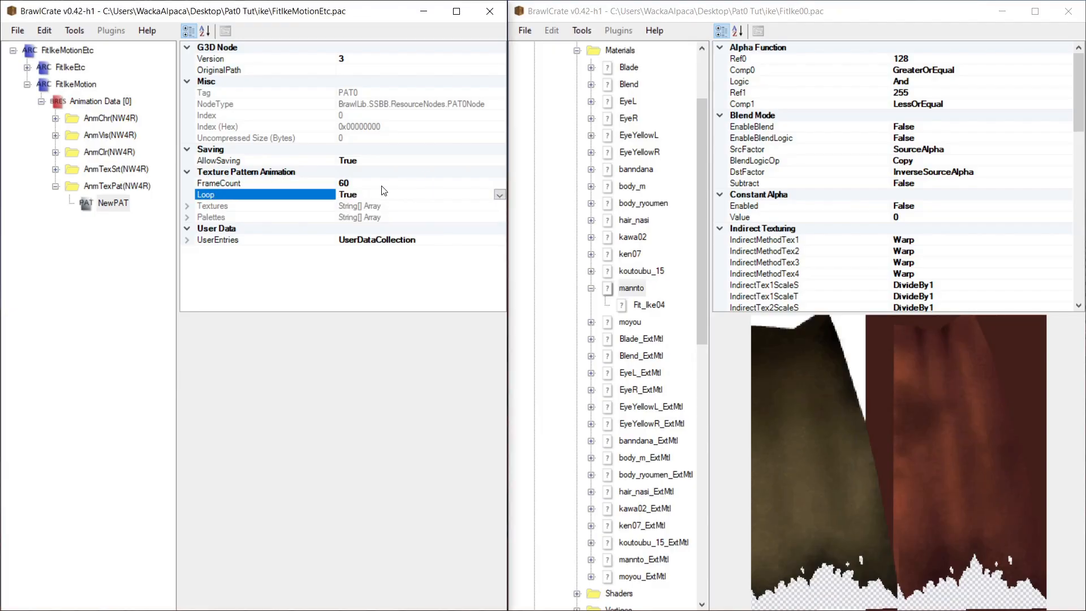
{"action": "left_click", "coordinate": [113, 207]}
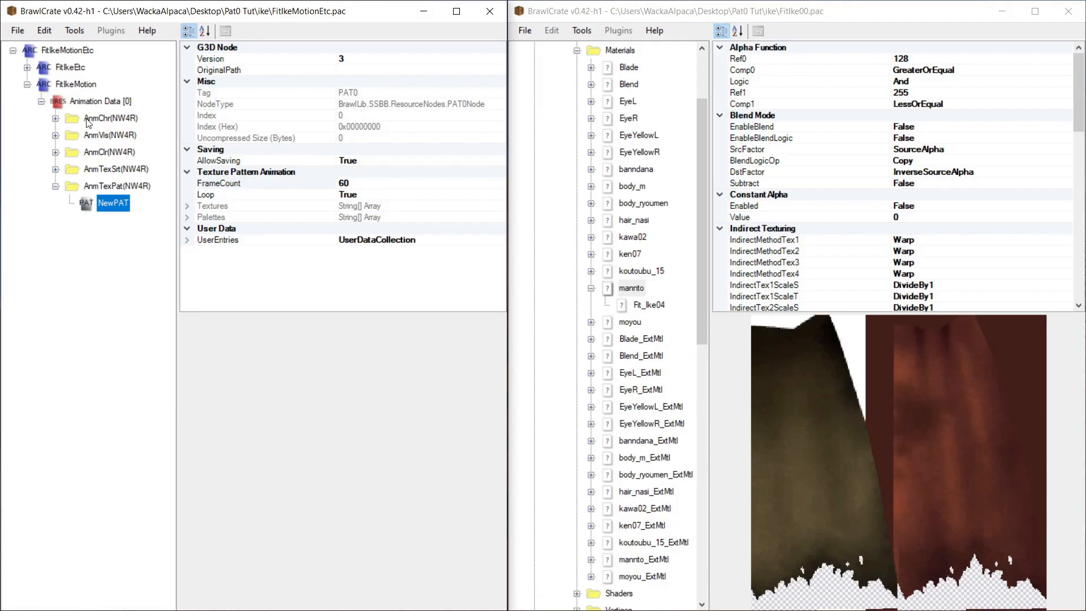
Check the frame counts of several character animations in AnmChr(NW4R), including RunBrake, TurnRunBrake and Wait1.
{"action": "left_click", "coordinate": [55, 119]}
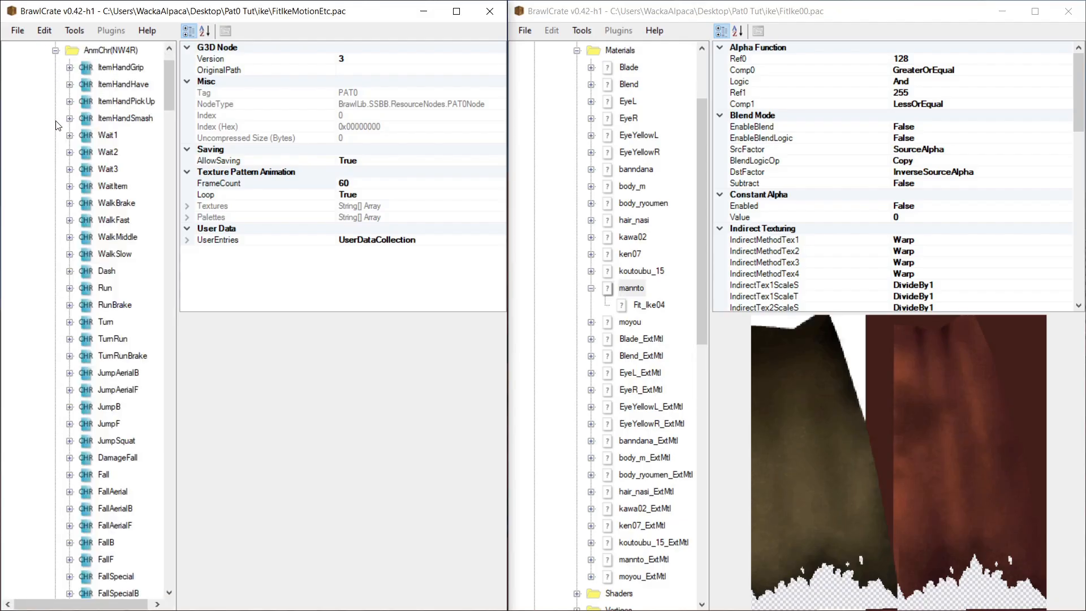
{"action": "left_click", "coordinate": [105, 52]}
{"action": "left_click", "coordinate": [92, 66]}
{"action": "left_click", "coordinate": [112, 85]}
{"action": "left_click", "coordinate": [114, 152]}
{"action": "left_click", "coordinate": [118, 232]}
{"action": "left_click", "coordinate": [116, 308]}
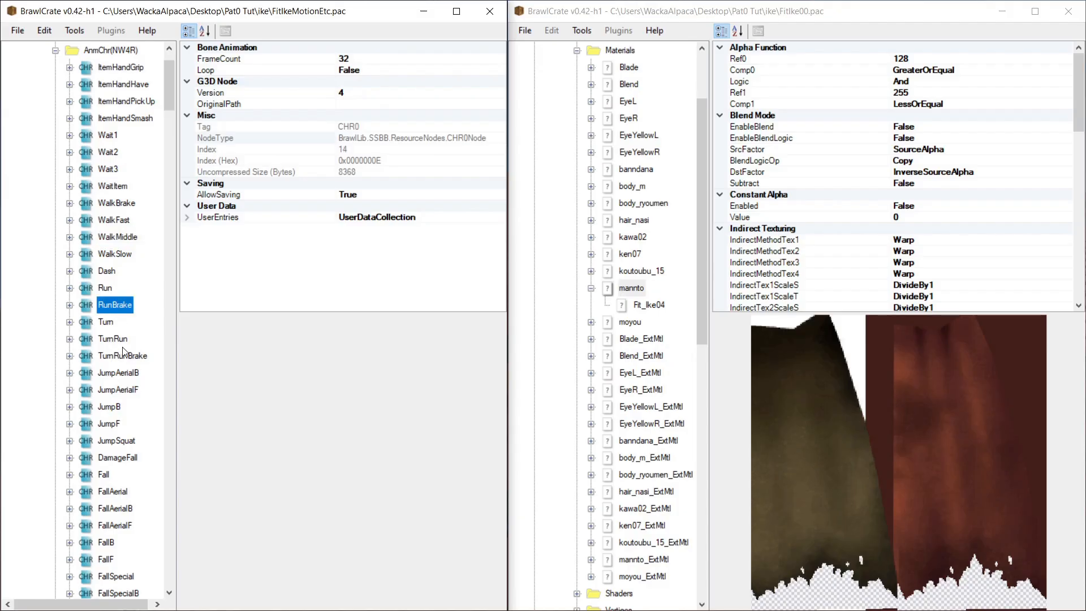
{"action": "left_click", "coordinate": [122, 390]}
{"action": "left_click", "coordinate": [125, 357]}
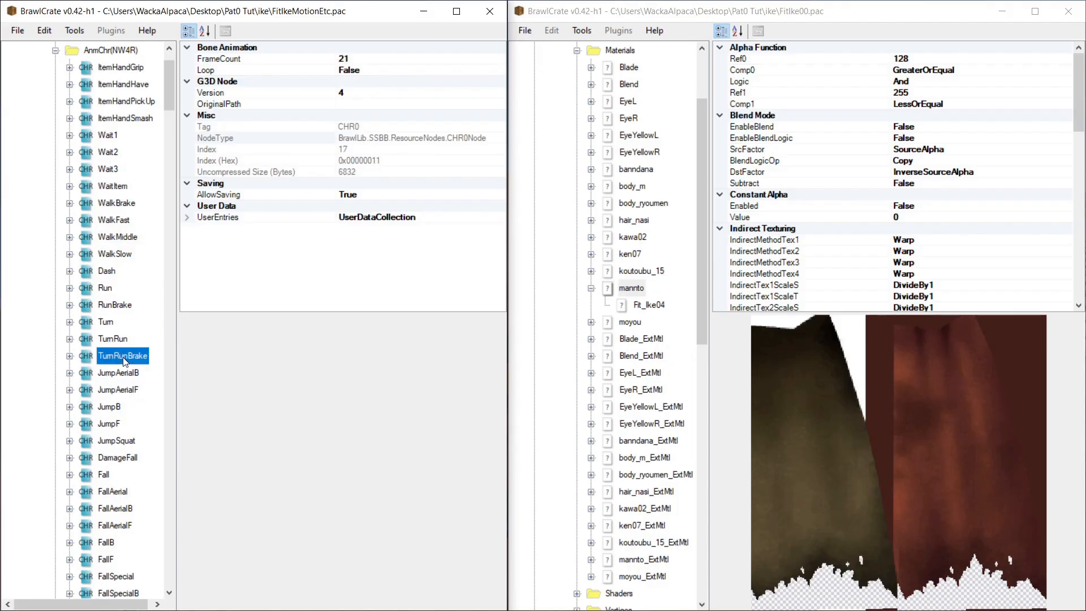
{"action": "left_click", "coordinate": [106, 137]}
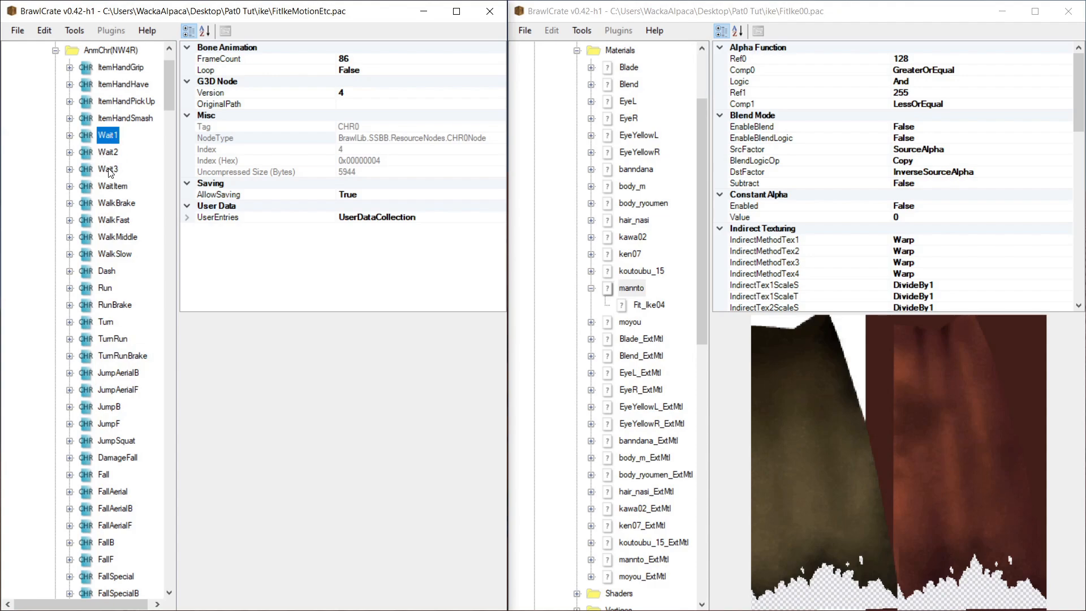
Find the AppealHi, AppealLw and AppealS animations in AnmChr(NW4R) and check AppealHi's frame count.
{"action": "scroll", "coordinate": [128, 236], "scroll_direction": "down", "scroll_amount": 4}
{"action": "scroll", "coordinate": [111, 310], "scroll_direction": "down", "scroll_amount": 9}
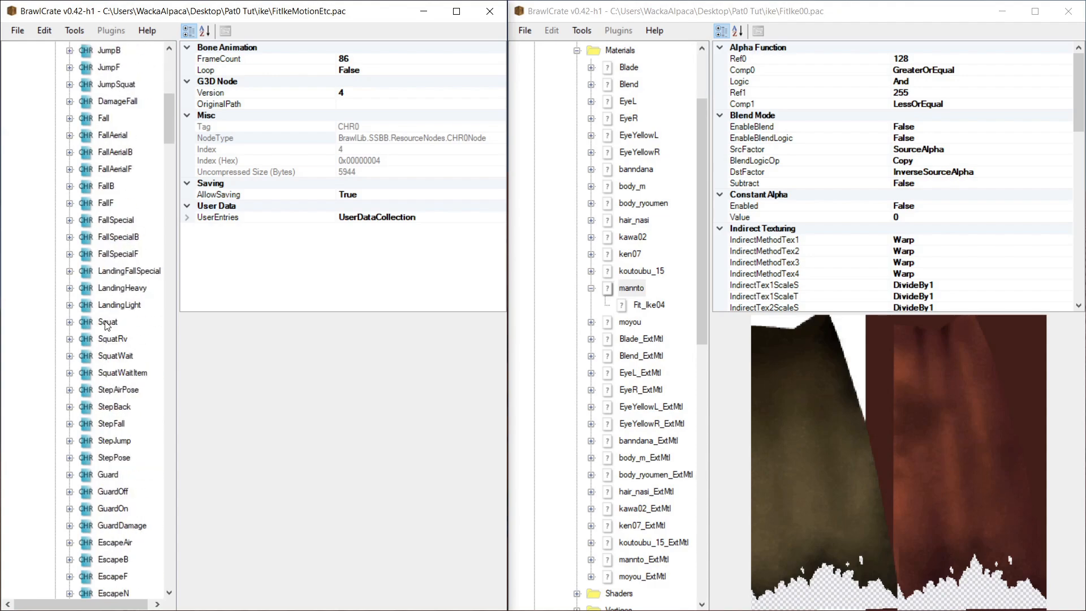
{"action": "scroll", "coordinate": [115, 343], "scroll_direction": "down", "scroll_amount": 5}
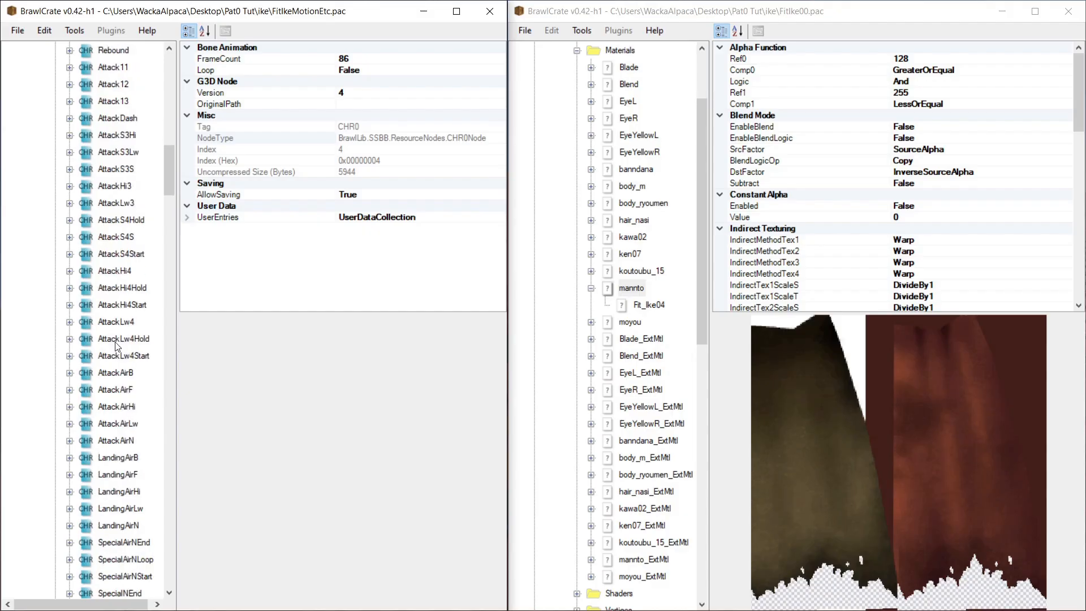
{"action": "left_click_drag", "start_coordinate": [171, 171], "coordinate": [165, 555]}
{"action": "left_click", "coordinate": [114, 255]}
{"action": "left_click", "coordinate": [113, 275]}
{"action": "left_click", "coordinate": [113, 293]}
{"action": "left_click", "coordinate": [117, 265]}
{"action": "left_click", "coordinate": [123, 259]}
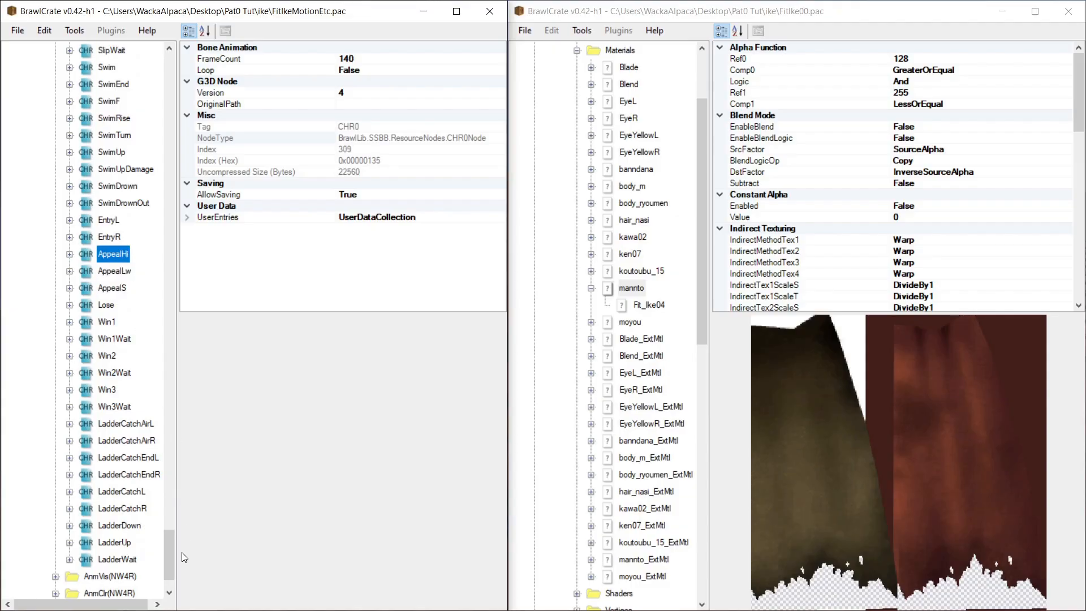
Check the frame count of the AttackDash animation in AnmChr(NW4R).
{"action": "left_click_drag", "start_coordinate": [170, 545], "coordinate": [219, 164]}
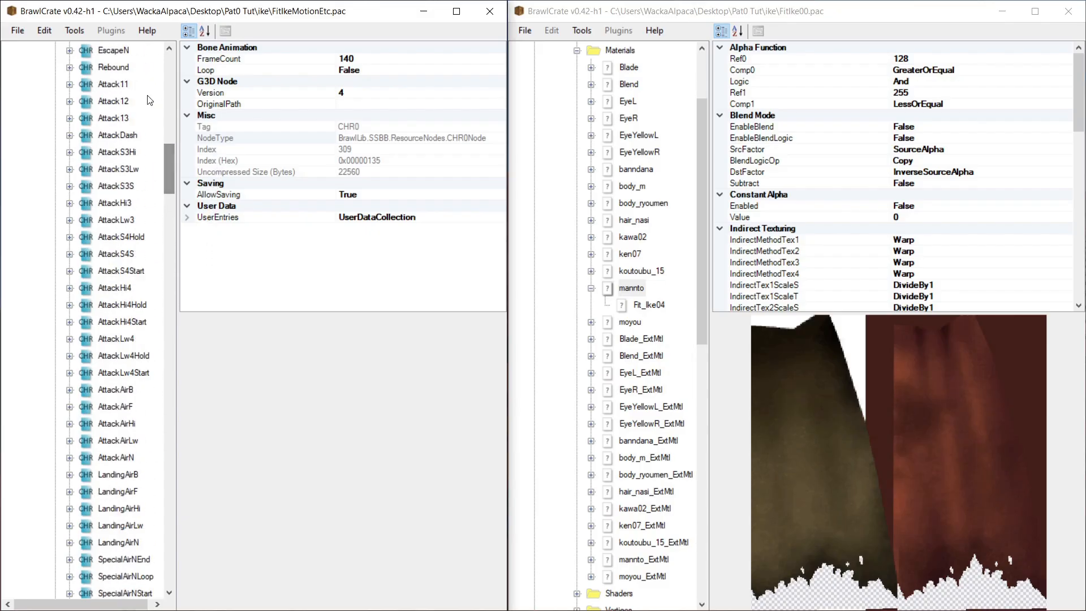
{"action": "left_click", "coordinate": [111, 139]}
{"action": "scroll", "coordinate": [108, 141], "scroll_direction": "up", "scroll_amount": 10}
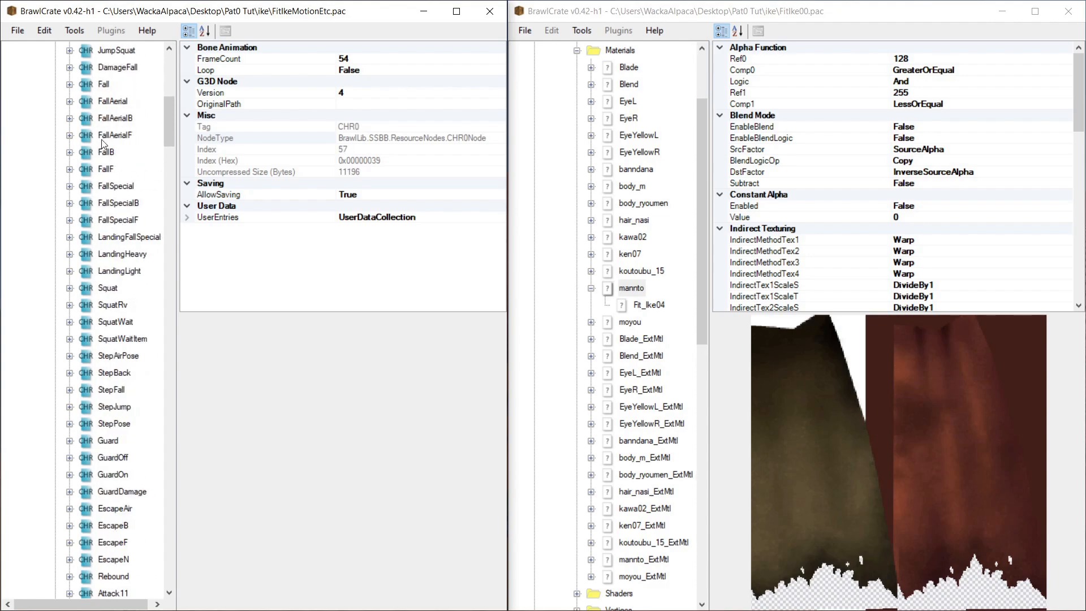
Collapse the AnmChr(NW4R) folder and reselect the NewPAT animation under AnmTexPat(NW4R).
{"action": "scroll", "coordinate": [112, 243], "scroll_direction": "up", "scroll_amount": 9}
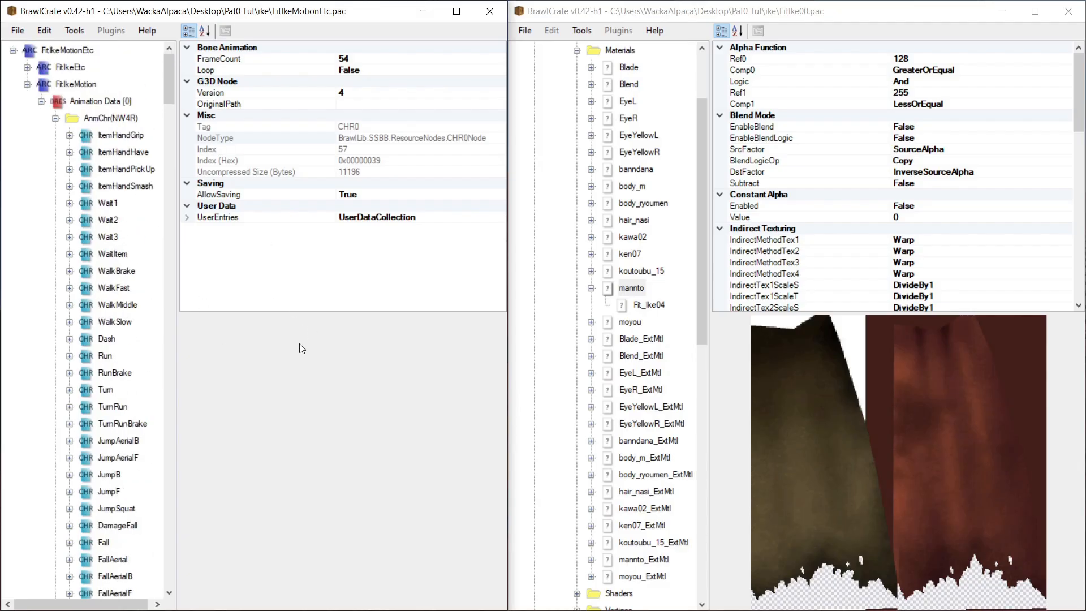
{"action": "scroll", "coordinate": [116, 255], "scroll_direction": "down", "scroll_amount": 4}
{"action": "scroll", "coordinate": [116, 257], "scroll_direction": "up", "scroll_amount": 3}
{"action": "scroll", "coordinate": [115, 255], "scroll_direction": "up", "scroll_amount": 1}
{"action": "left_click", "coordinate": [56, 118]}
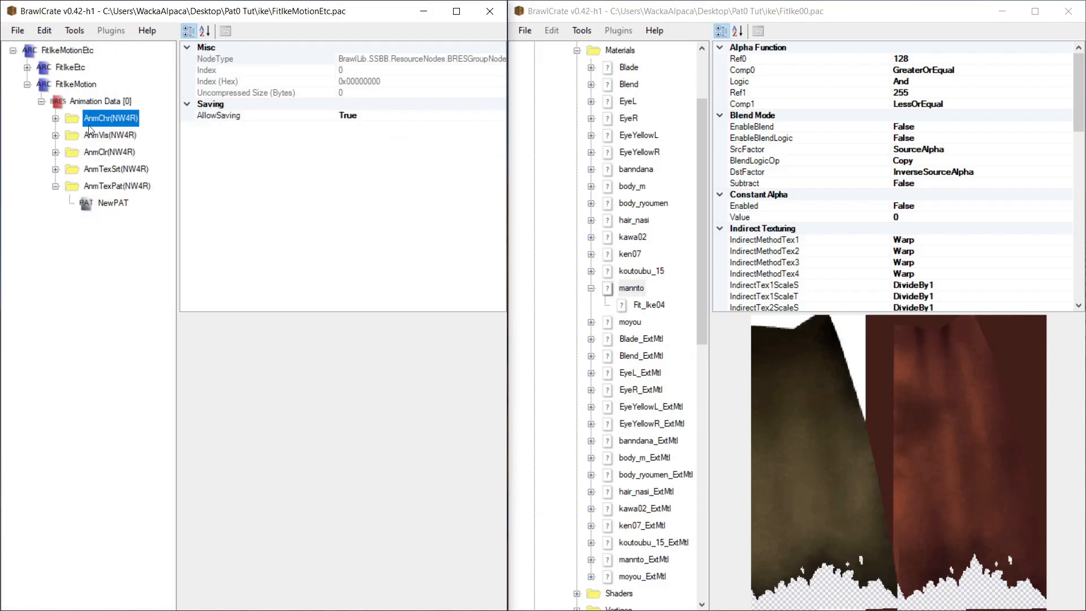
{"action": "left_click", "coordinate": [104, 202]}
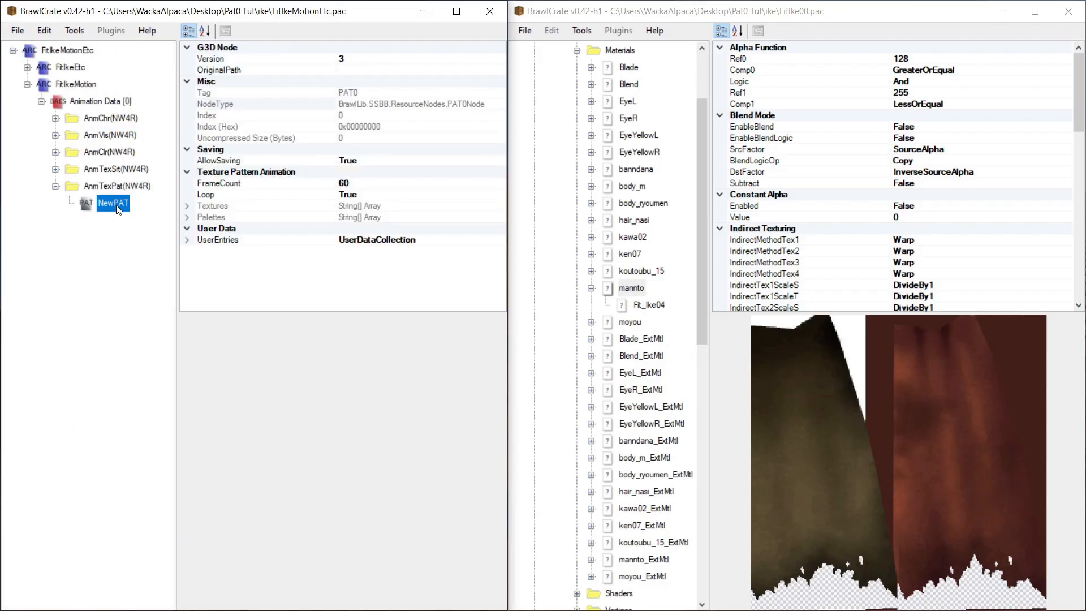
Rename the NewPAT animation under AnmTexPat(NW4R) as Wait1.
{"action": "right_click", "coordinate": [117, 206]}
{"action": "left_click", "coordinate": [157, 351]}
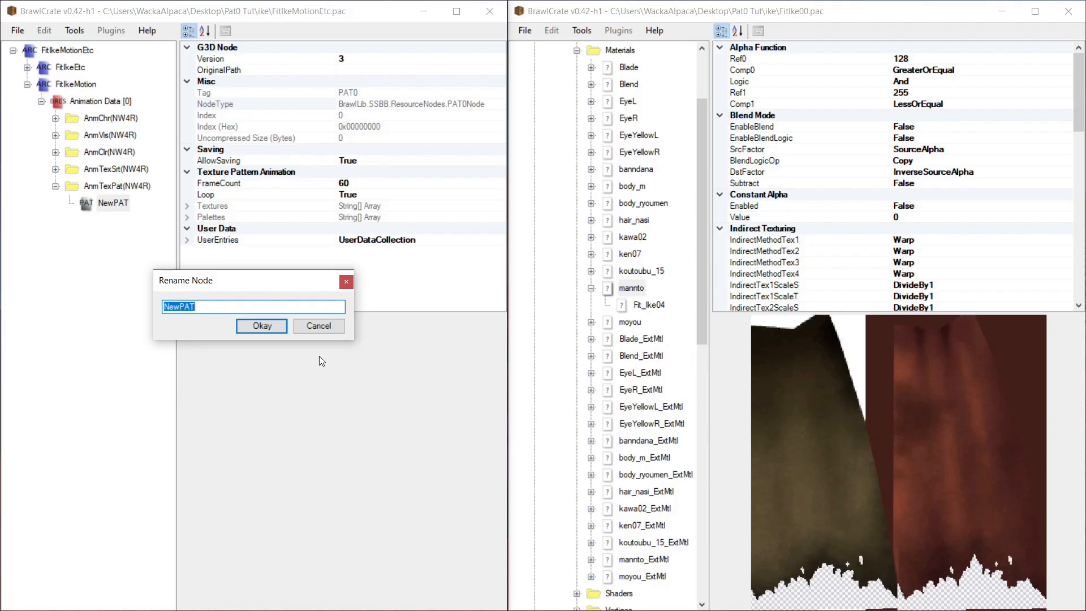
{"action": "type", "text": "Wait1"}
{"action": "left_click", "coordinate": [262, 326]}
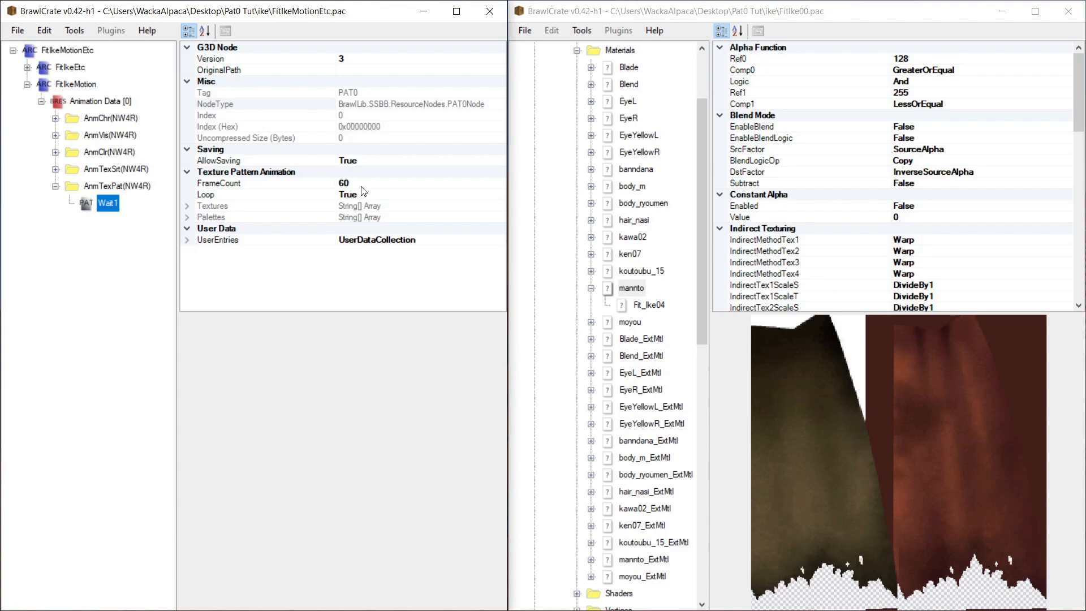
Add a new entry to the Wait1 animation, expand it down to its texture entry, and widen the view so full node names fit.
{"action": "right_click", "coordinate": [103, 202]}
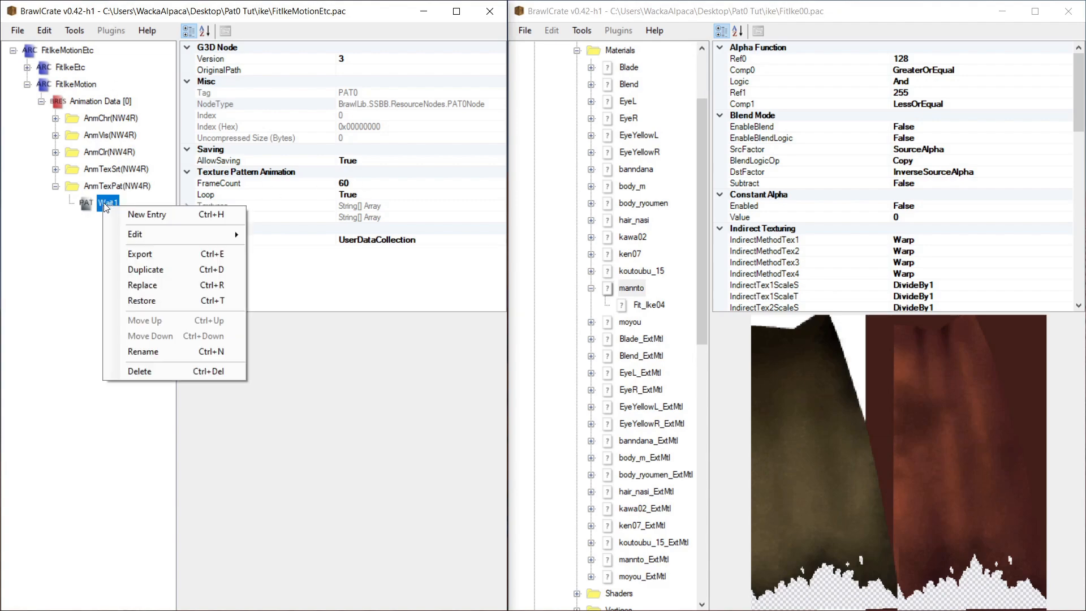
{"action": "left_click", "coordinate": [149, 215]}
{"action": "left_click", "coordinate": [70, 203]}
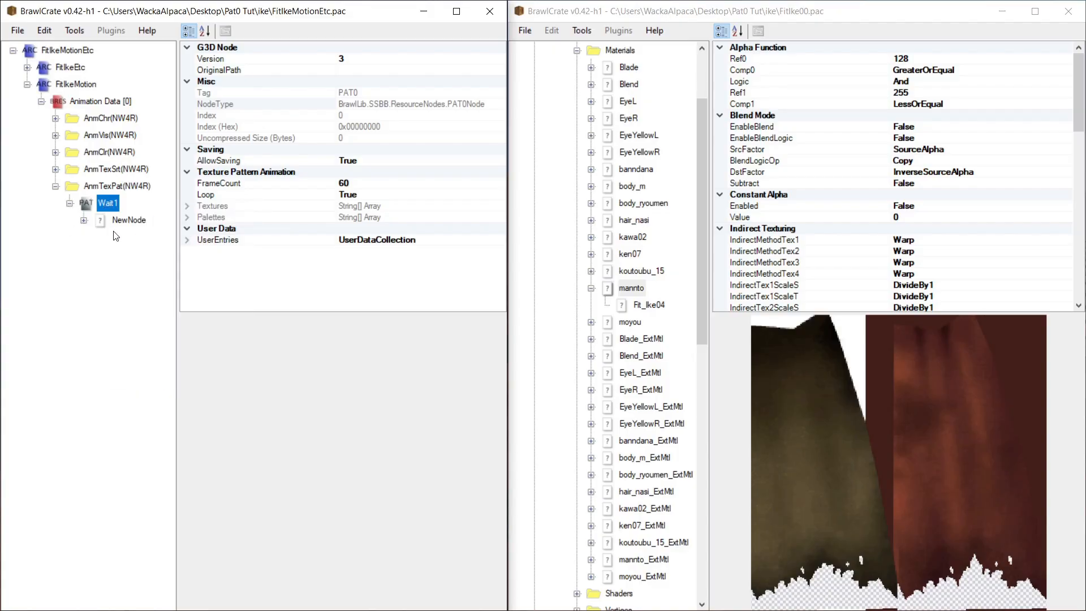
{"action": "left_click", "coordinate": [83, 220]}
{"action": "left_click", "coordinate": [98, 237]}
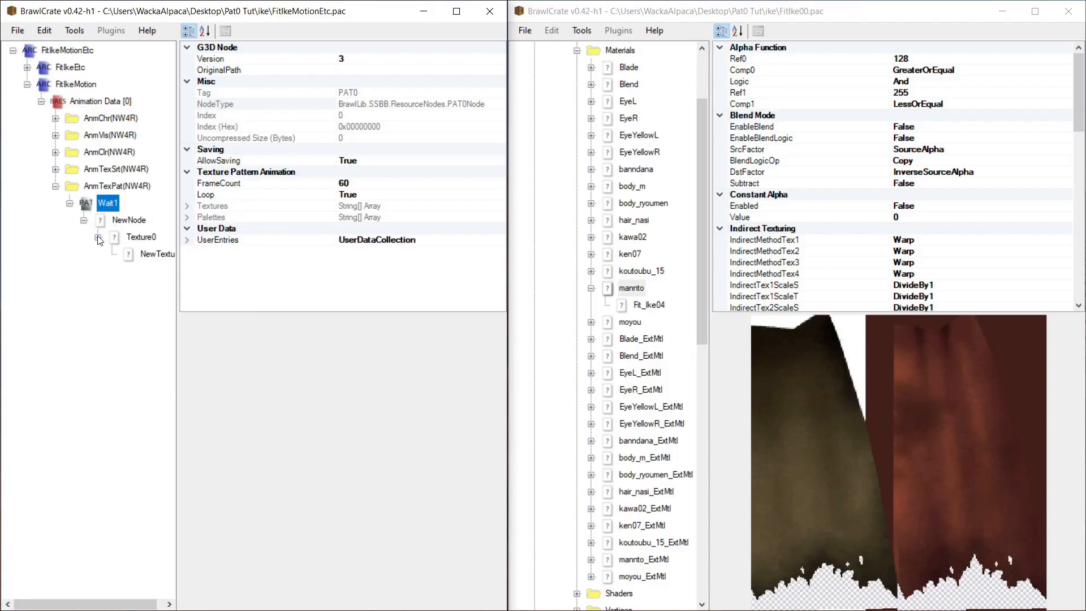
{"action": "left_click_drag", "start_coordinate": [507, 213], "coordinate": [577, 221]}
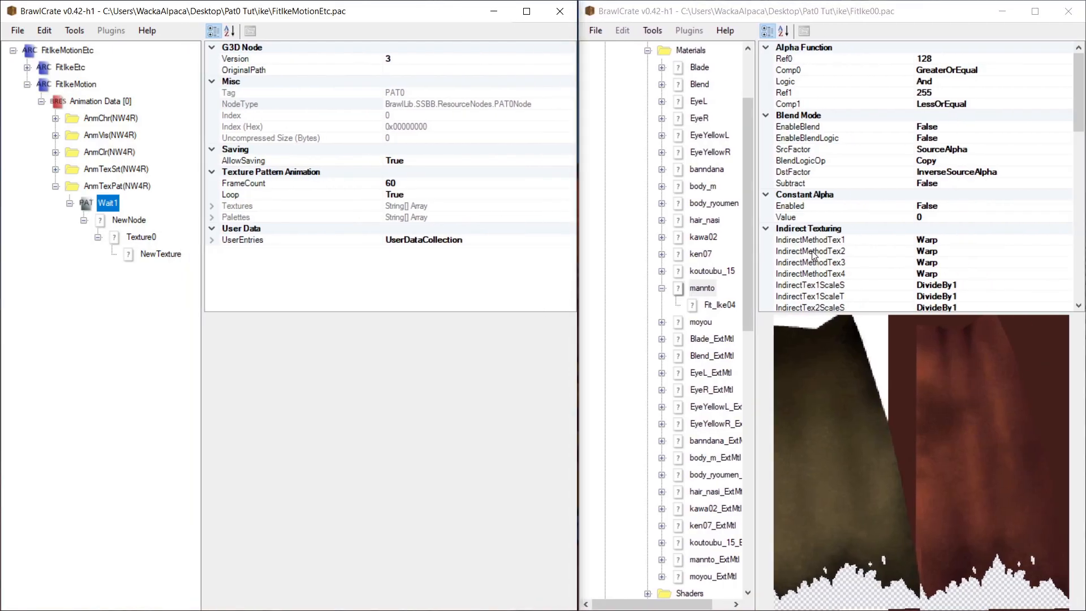
{"action": "left_click_drag", "start_coordinate": [758, 234], "coordinate": [799, 234]}
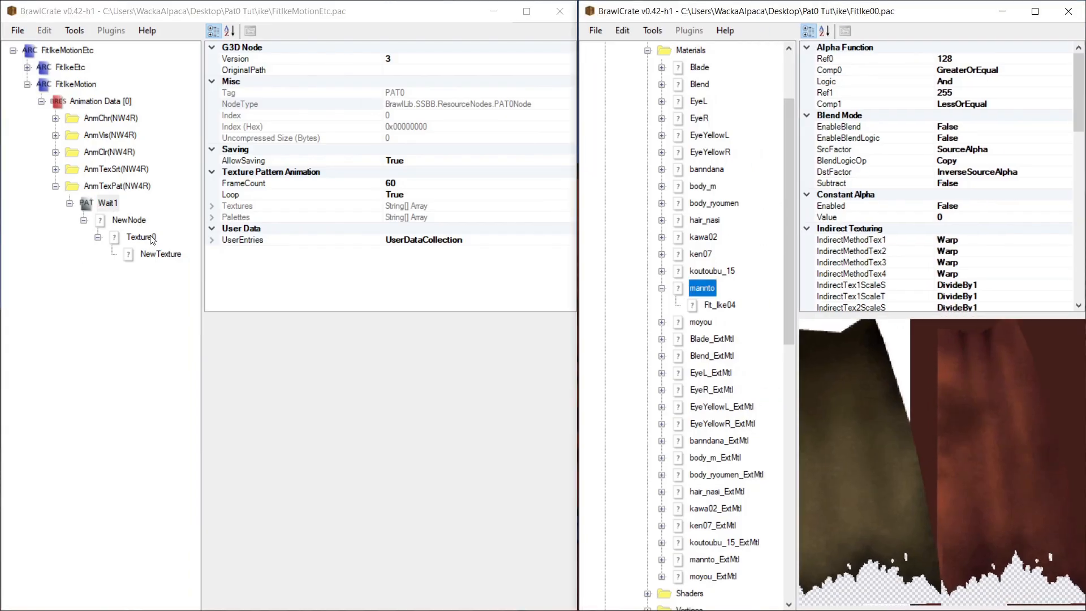
Copy the name of the mannto material in FitIke00.pac without renaming it.
{"action": "left_click", "coordinate": [150, 256]}
{"action": "left_click", "coordinate": [124, 225]}
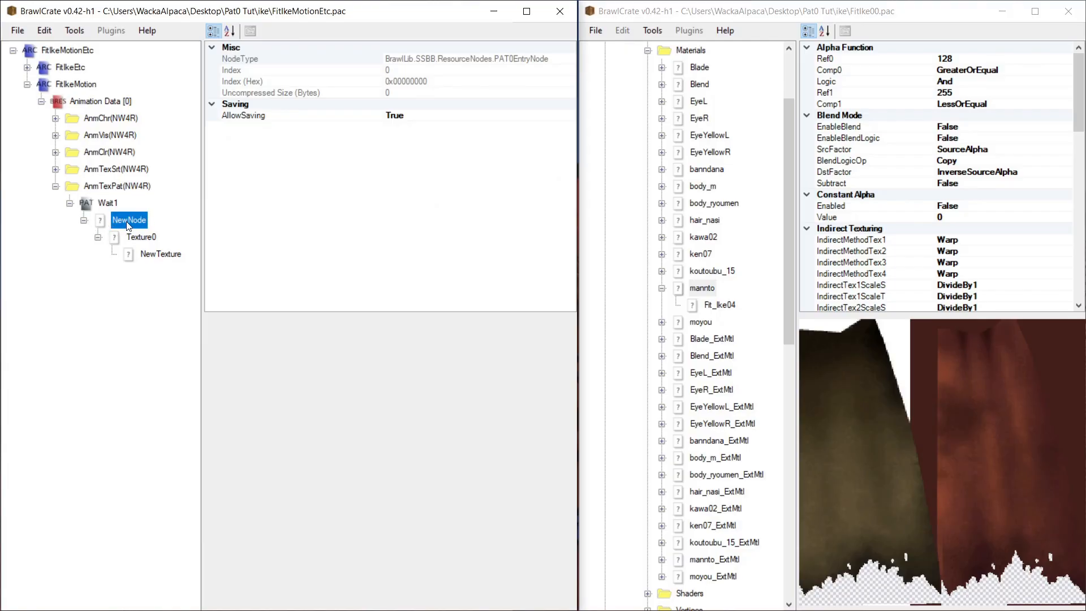
{"action": "left_click", "coordinate": [699, 290]}
{"action": "right_click", "coordinate": [702, 291]}
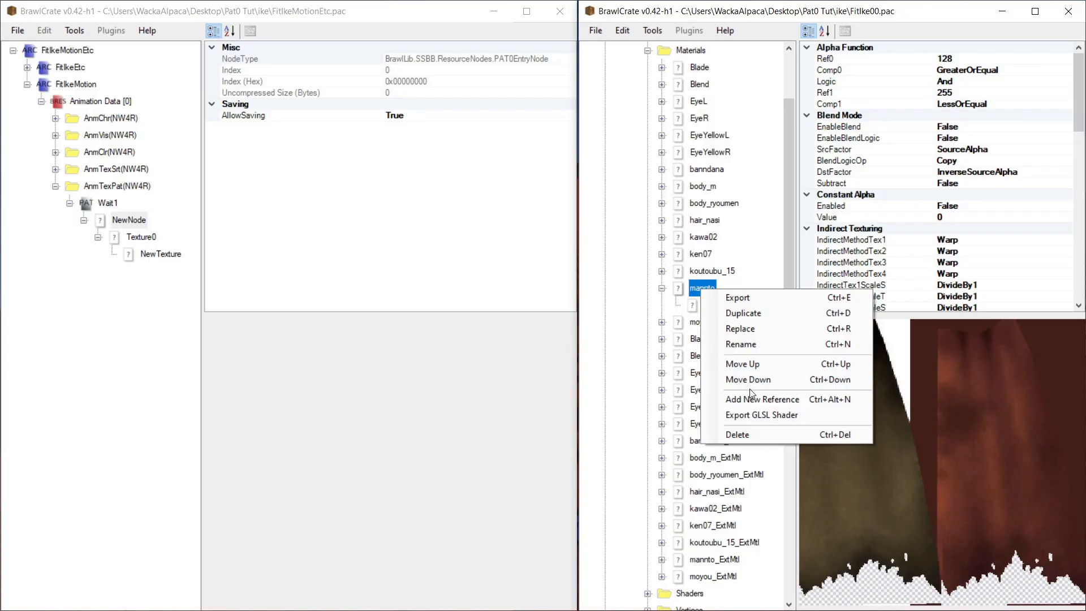
{"action": "left_click", "coordinate": [785, 345]}
{"action": "key", "text": "ctrl+c"}
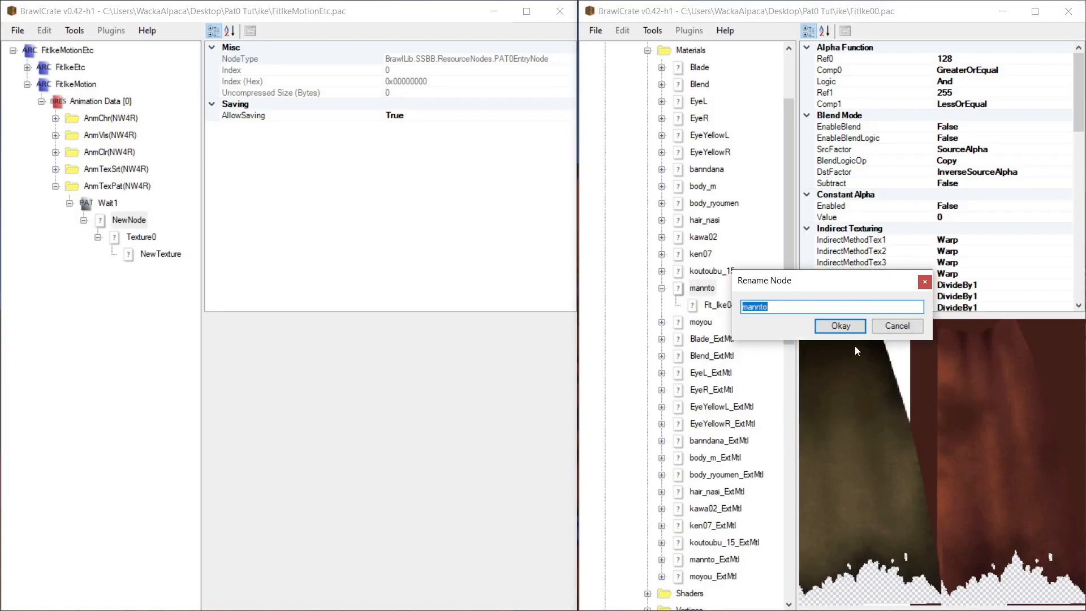
{"action": "left_click", "coordinate": [924, 281]}
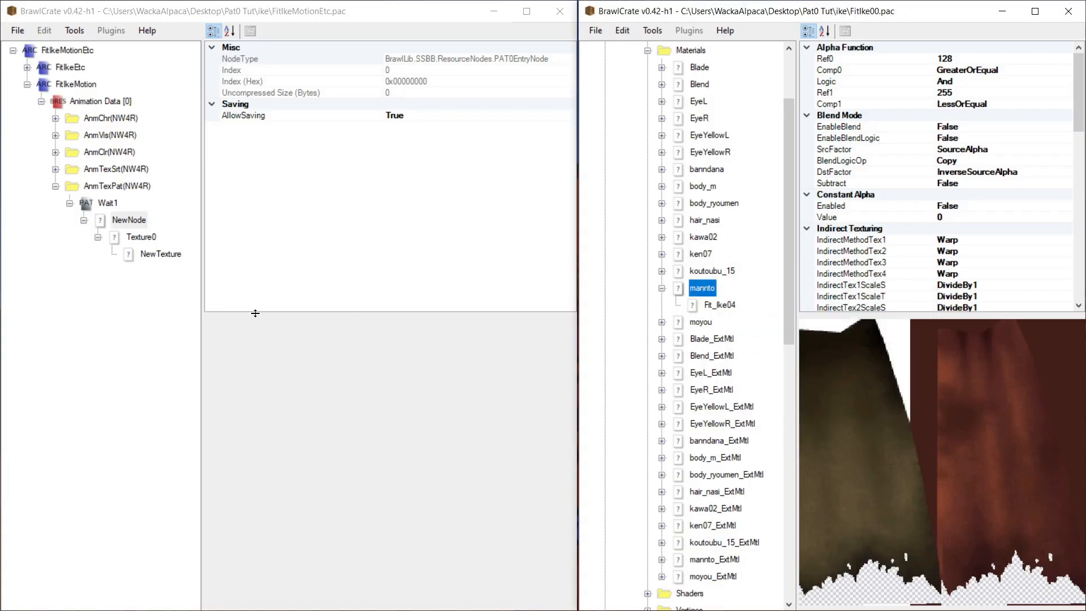
Rename Wait1's NewNode entry as mannto using the copied material name.
{"action": "left_click", "coordinate": [127, 219]}
{"action": "right_click", "coordinate": [127, 220]}
{"action": "left_click", "coordinate": [243, 345]}
{"action": "key", "text": "ctrl+v"}
{"action": "left_click", "coordinate": [304, 326]}
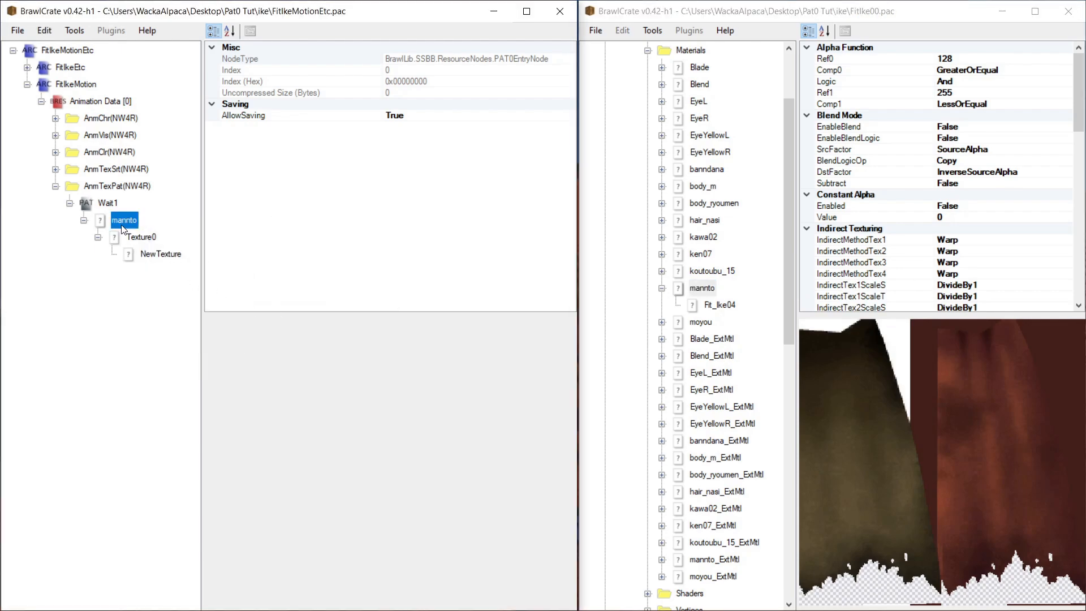
Compare the mannto entry under Wait1 with the mannto material in FitIke00.pac.
{"action": "left_click", "coordinate": [714, 294]}
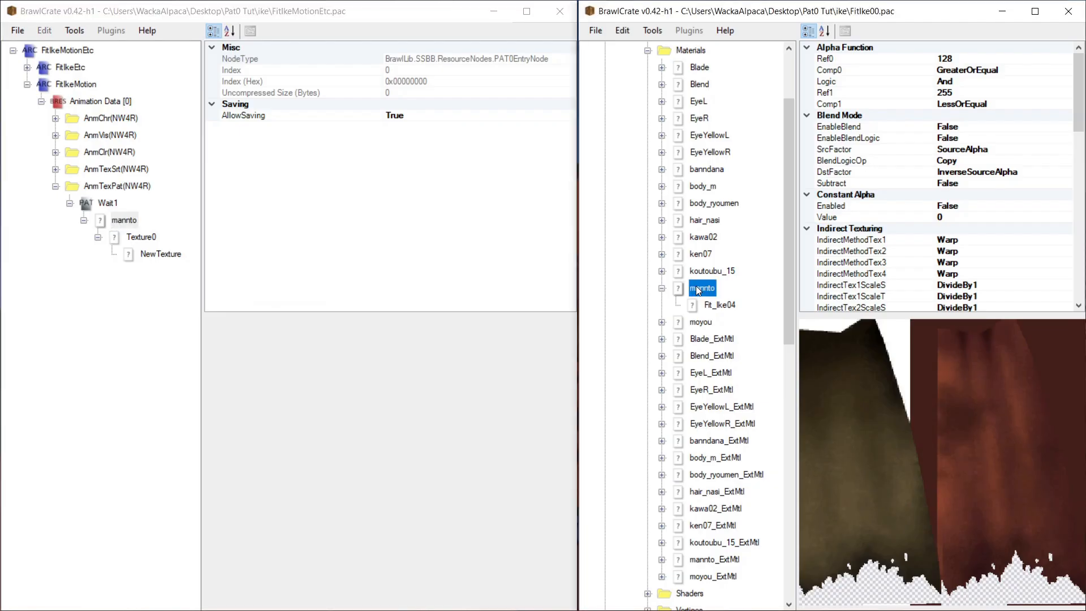
{"action": "left_click", "coordinate": [111, 206]}
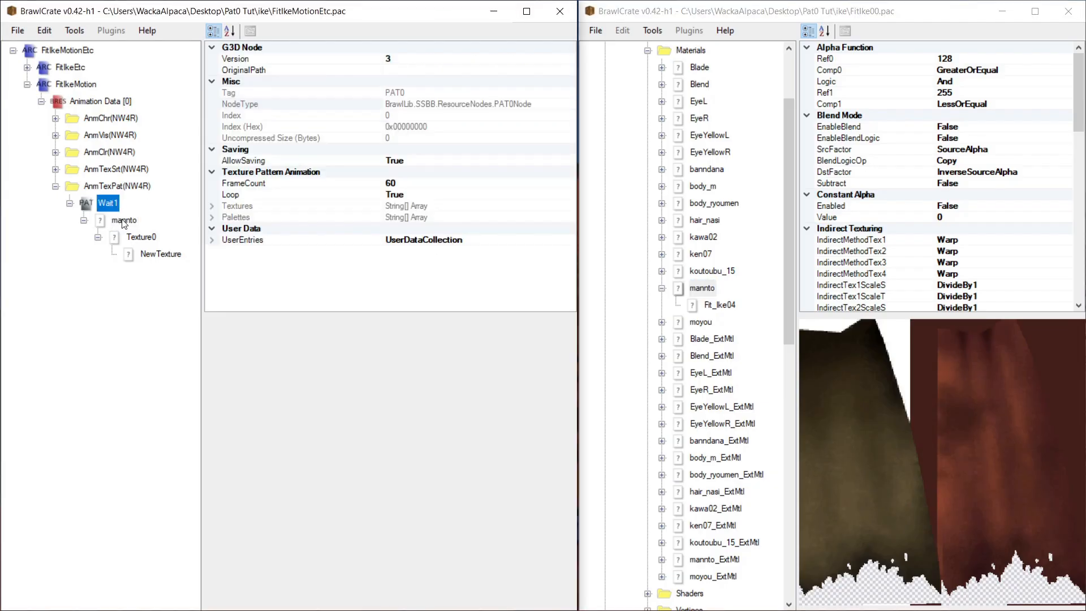
{"action": "left_click", "coordinate": [122, 220]}
{"action": "left_click", "coordinate": [702, 290]}
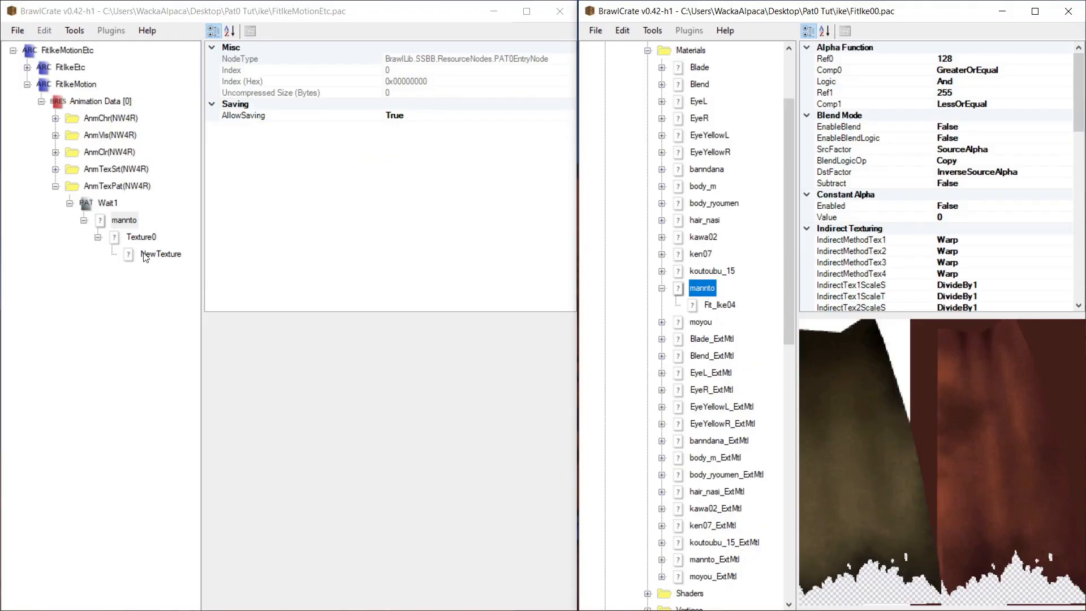
{"action": "left_click", "coordinate": [128, 223]}
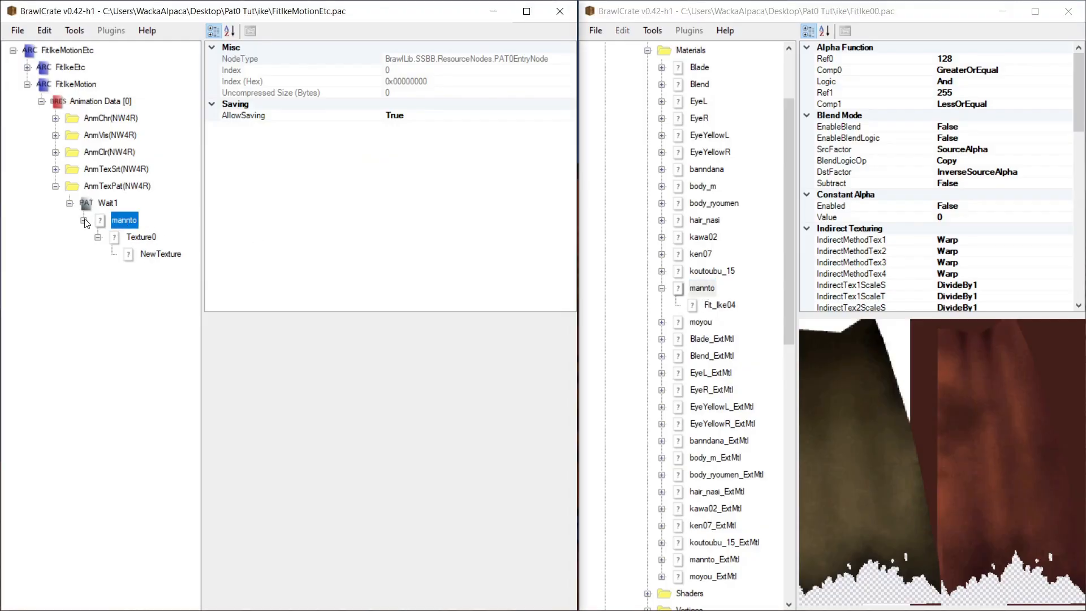
{"action": "left_click", "coordinate": [84, 220]}
{"action": "left_click", "coordinate": [109, 208]}
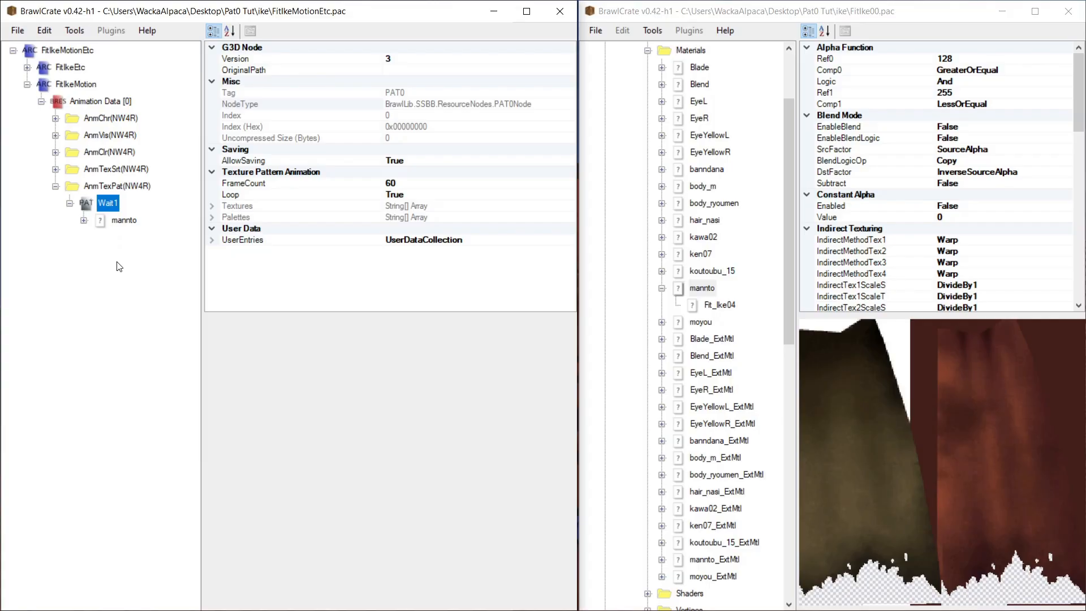
{"action": "right_click", "coordinate": [106, 208]}
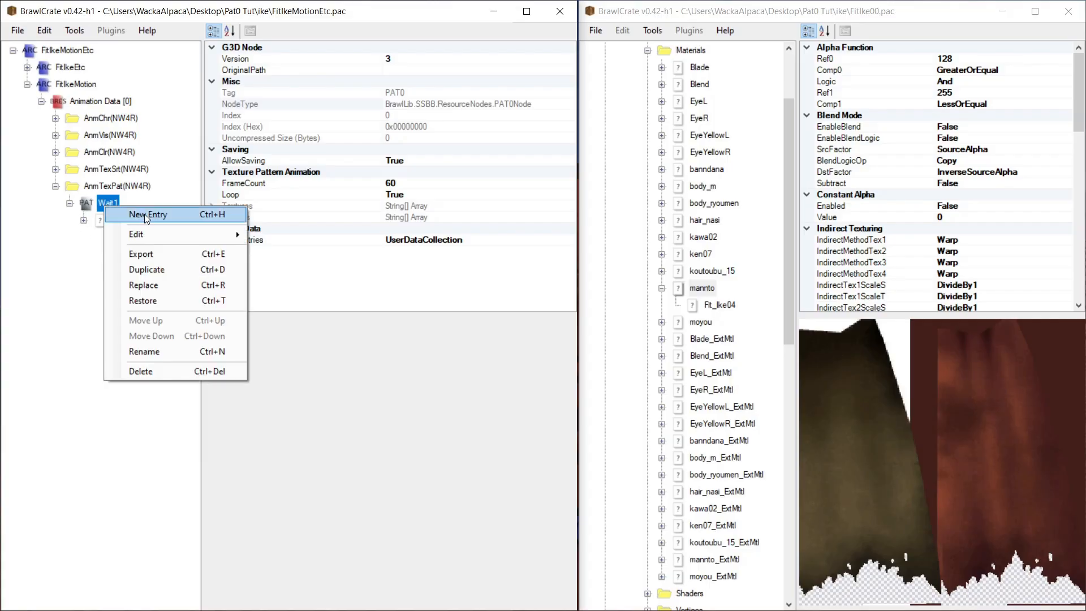
{"action": "left_click", "coordinate": [87, 207]}
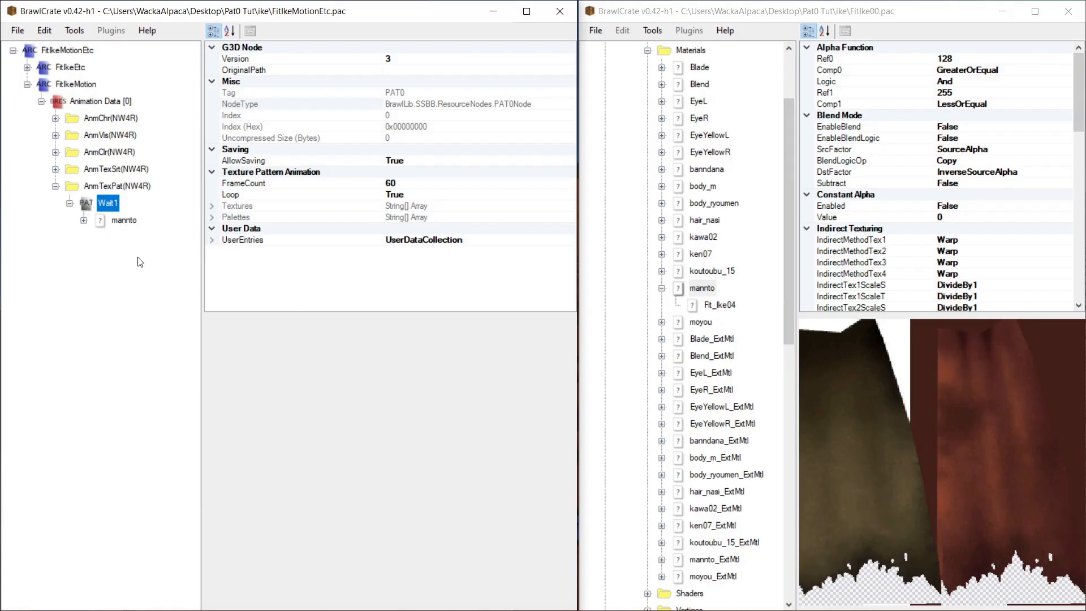
{"action": "left_click", "coordinate": [83, 221]}
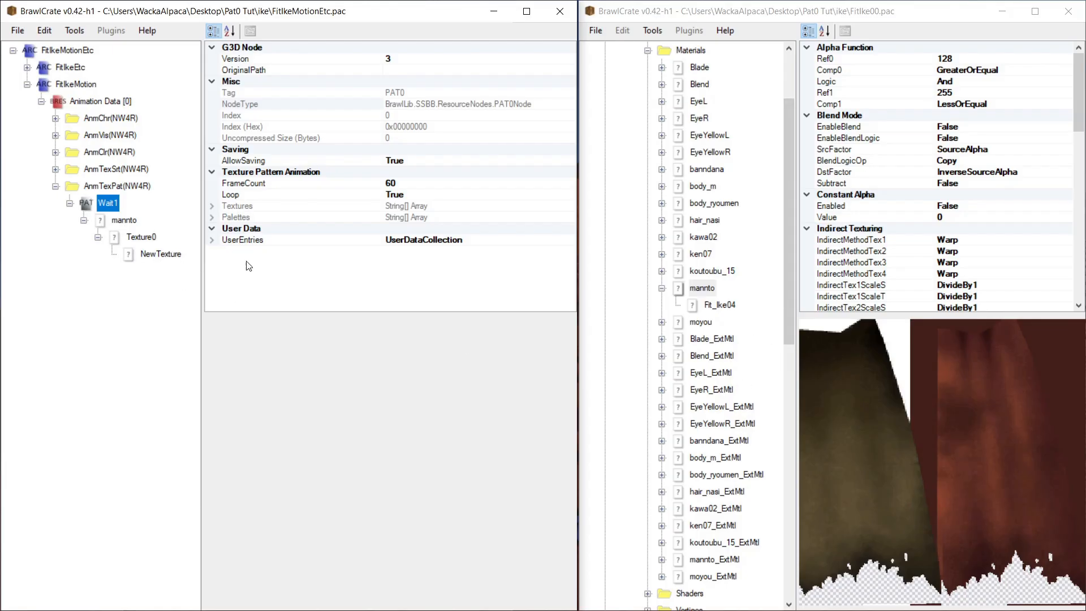
Copy the name of the Fit_Ike04 texture from Textures(NW4R) in FitIke00.pac without renaming it.
{"action": "left_click", "coordinate": [127, 238]}
{"action": "left_click", "coordinate": [153, 254]}
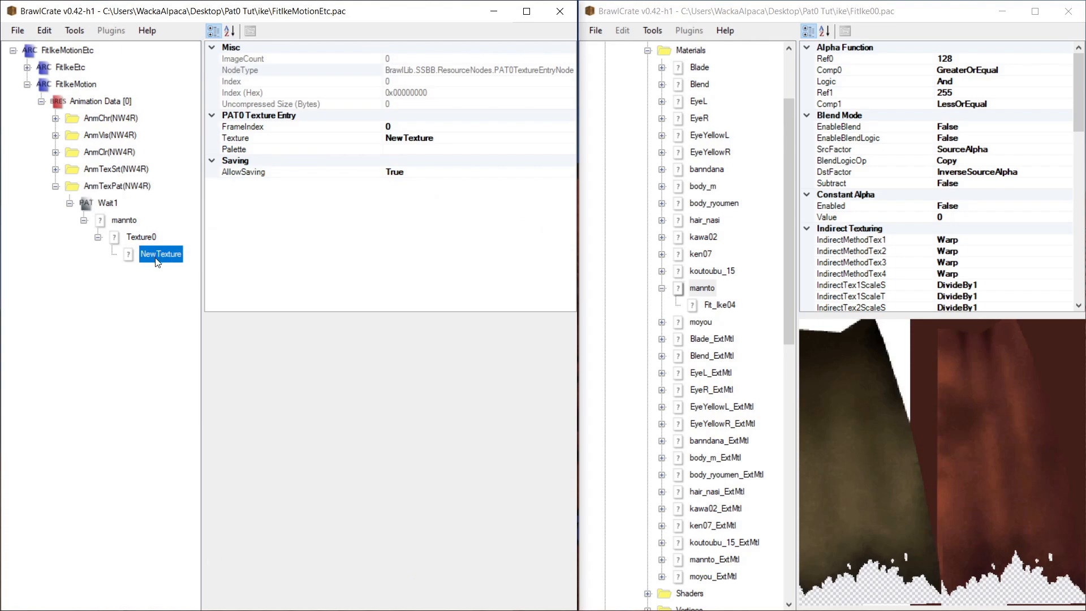
{"action": "left_click_drag", "start_coordinate": [790, 198], "coordinate": [789, 433]}
{"action": "left_click", "coordinate": [684, 356]}
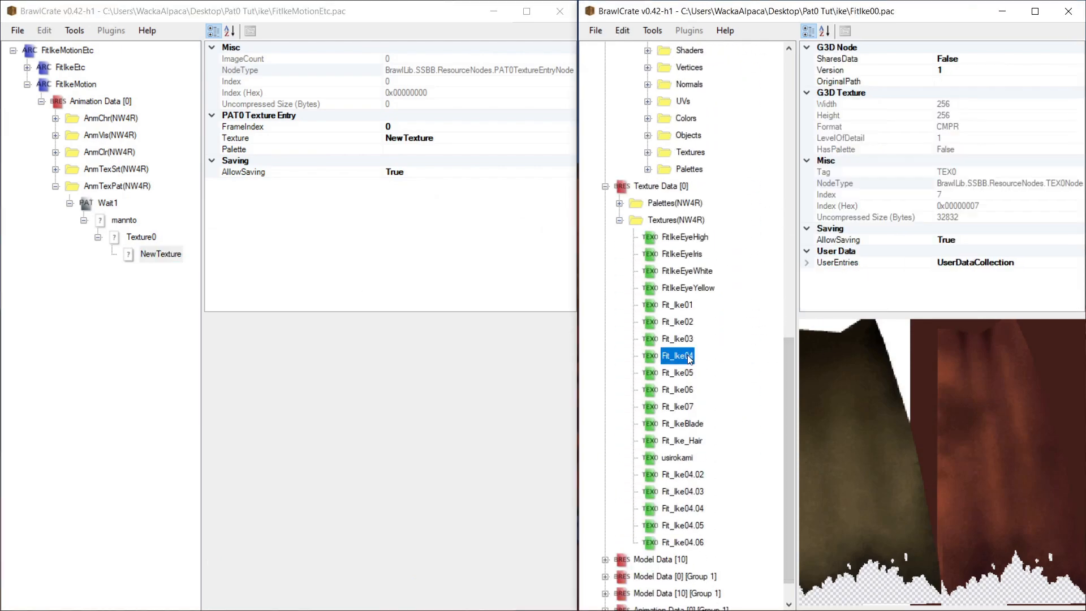
{"action": "right_click", "coordinate": [680, 360]}
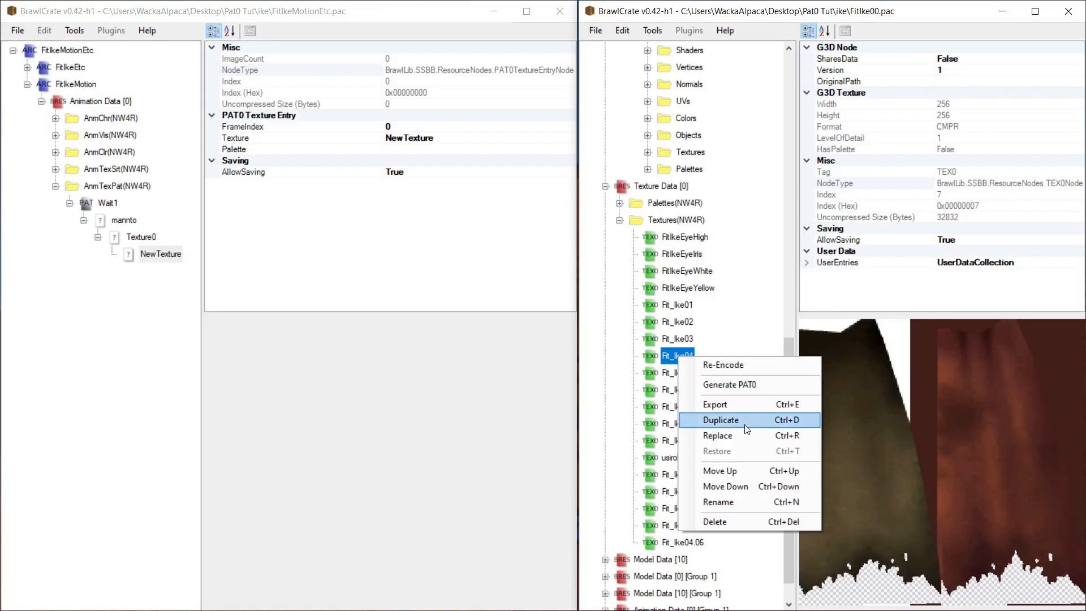
{"action": "left_click", "coordinate": [738, 497]}
{"action": "key", "text": "ctrl+c"}
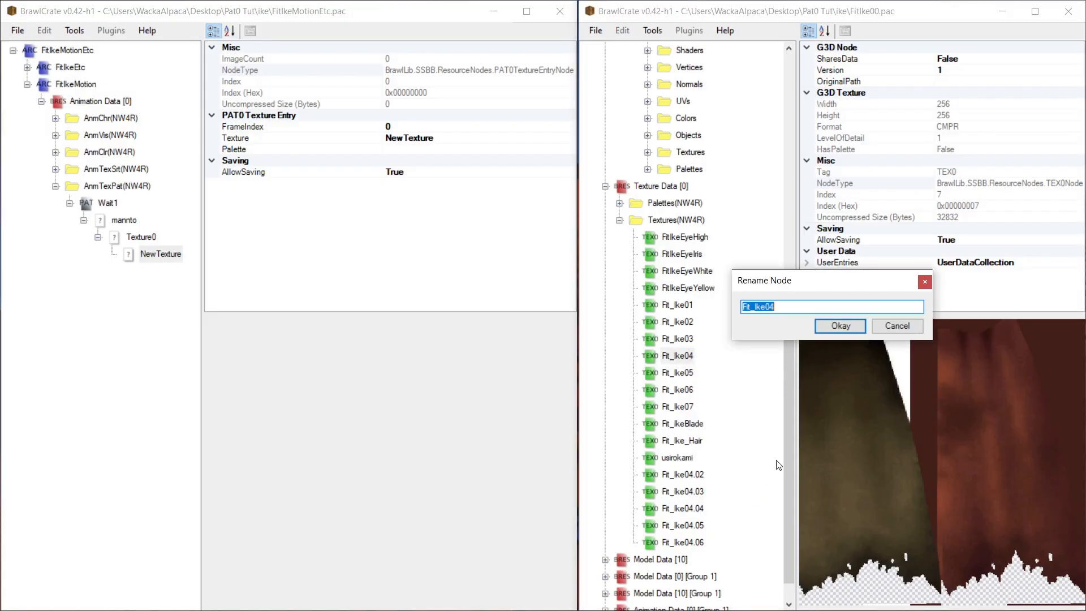
{"action": "left_click", "coordinate": [925, 281]}
Rename the NewTexture entry under mannto's Texture0 as Fit_Ike04 using the copied name.
{"action": "left_click", "coordinate": [162, 254]}
{"action": "right_click", "coordinate": [144, 255]}
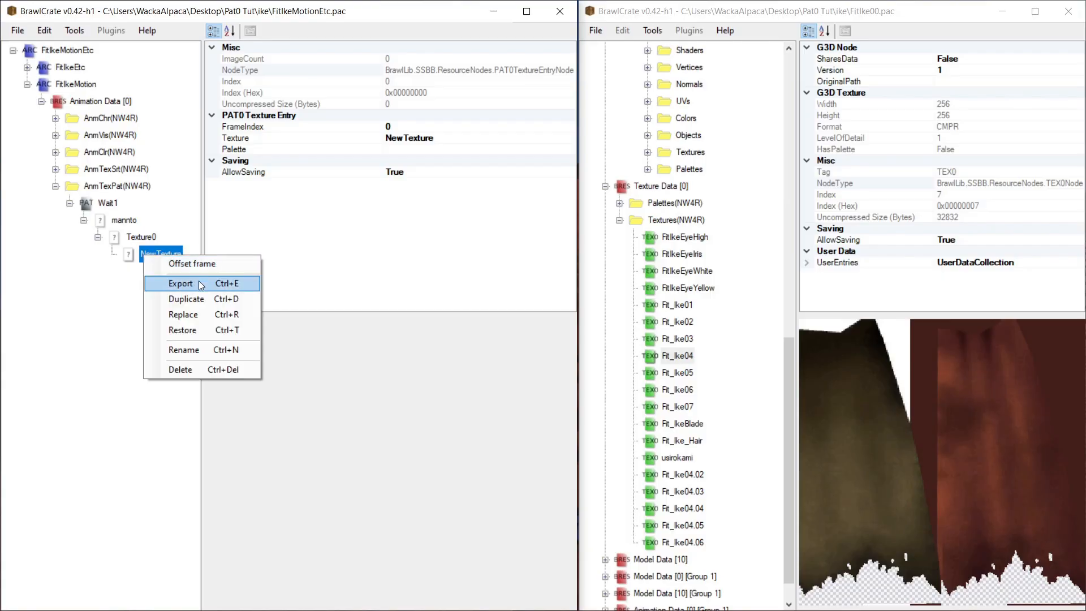
{"action": "left_click", "coordinate": [204, 350]}
{"action": "key", "text": "ctrl+v"}
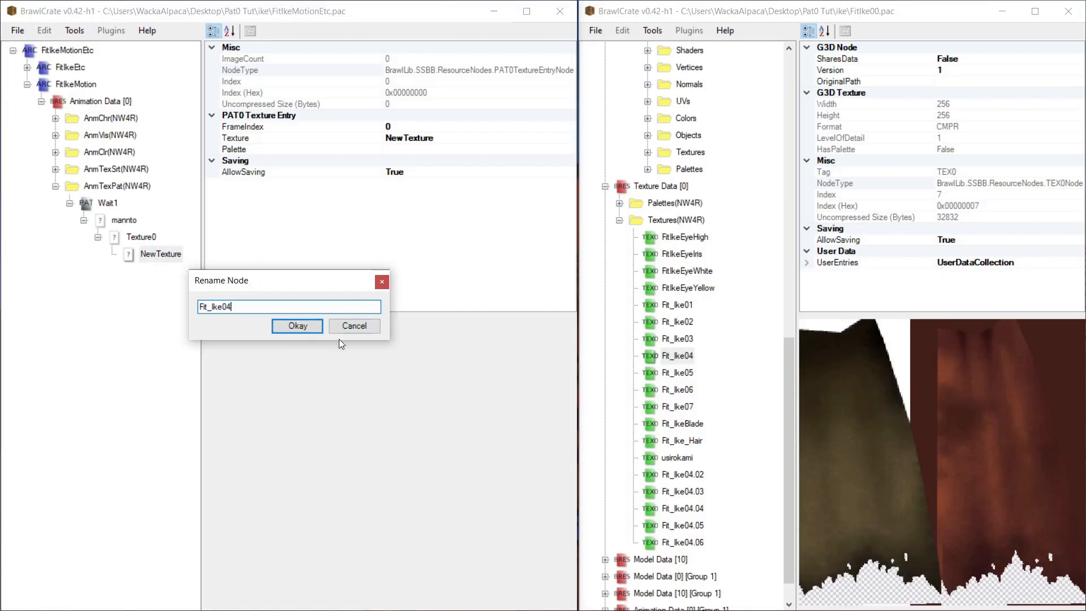
{"action": "left_click", "coordinate": [297, 327]}
Add five more texture entries to Texture0 under the mannto entry.
{"action": "left_click", "coordinate": [141, 240]}
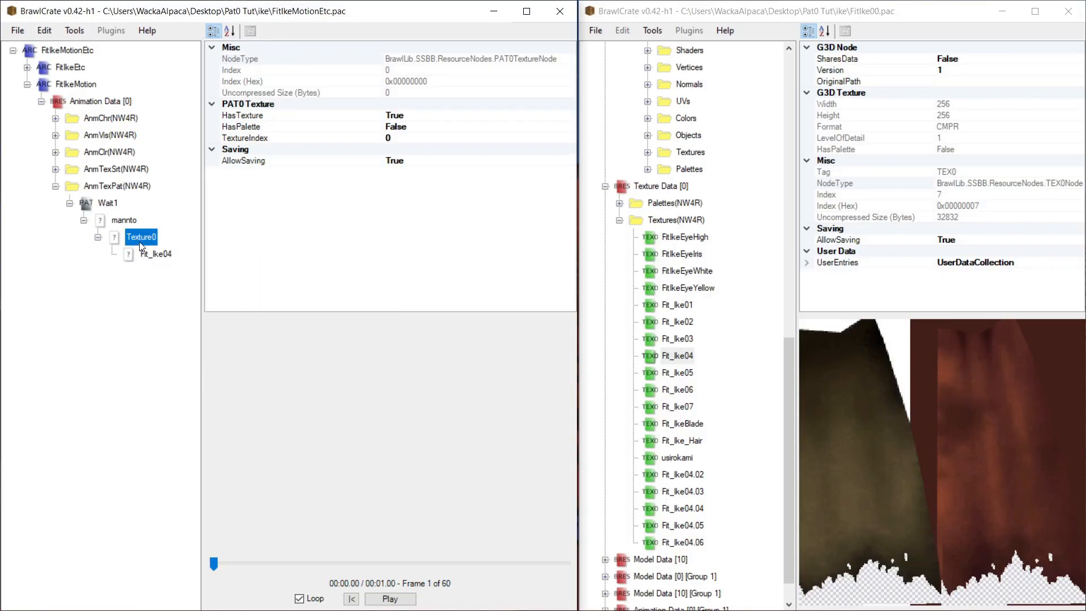
{"action": "right_click", "coordinate": [141, 240]}
{"action": "left_click", "coordinate": [182, 239]}
{"action": "right_click", "coordinate": [130, 239]}
{"action": "left_click", "coordinate": [170, 244]}
{"action": "right_click", "coordinate": [129, 234]}
{"action": "left_click", "coordinate": [174, 241]}
{"action": "right_click", "coordinate": [128, 236]}
{"action": "left_click", "coordinate": [167, 245]}
{"action": "right_click", "coordinate": [131, 239]}
{"action": "left_click", "coordinate": [162, 250]}
Rename the second texture entry under Texture0 as Fit_Ike04.02.
{"action": "left_click", "coordinate": [154, 269]}
{"action": "right_click", "coordinate": [154, 267]}
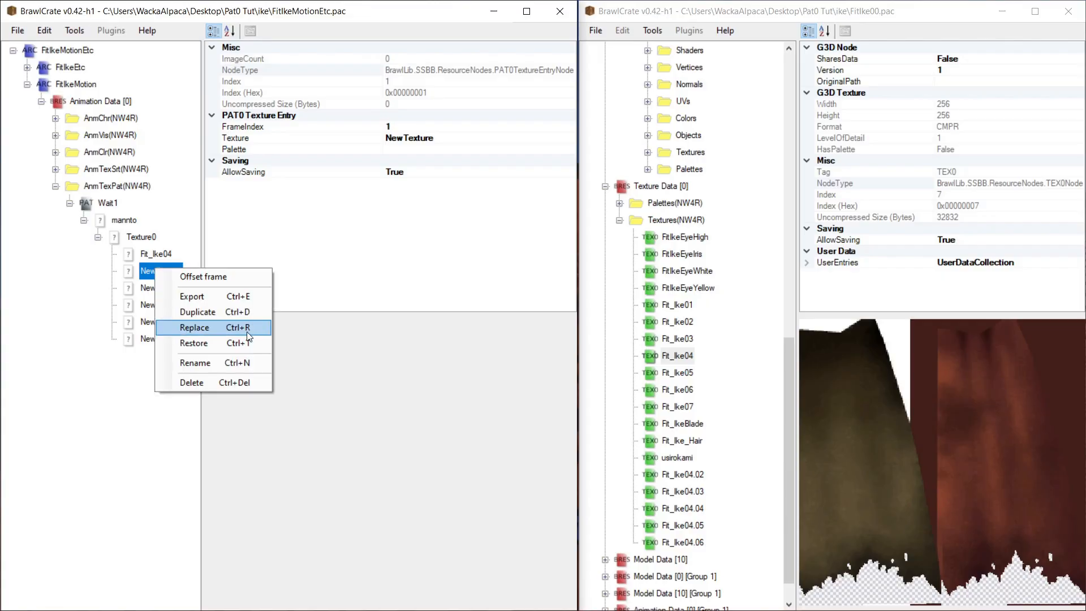
{"action": "left_click", "coordinate": [217, 361]}
{"action": "key", "text": "ctrl+v"}
{"action": "type", "text": ".02"}
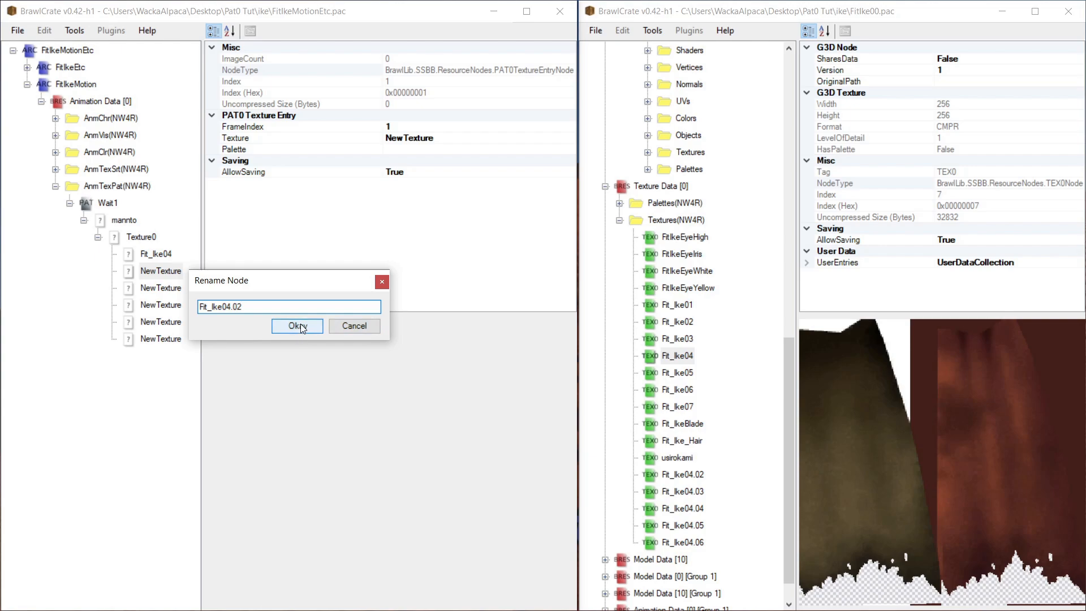
{"action": "left_click", "coordinate": [300, 325]}
Check the frame index of the first three texture entries under Texture0.
{"action": "left_click", "coordinate": [153, 256]}
{"action": "left_click", "coordinate": [156, 271]}
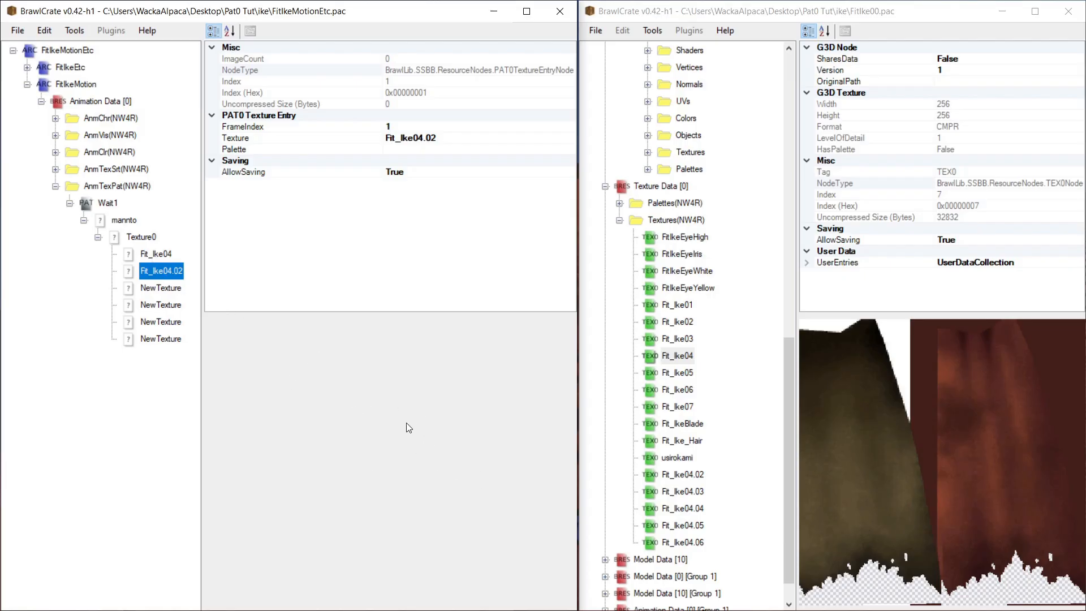
{"action": "left_click", "coordinate": [162, 255]}
{"action": "left_click", "coordinate": [163, 272]}
{"action": "left_click", "coordinate": [162, 286]}
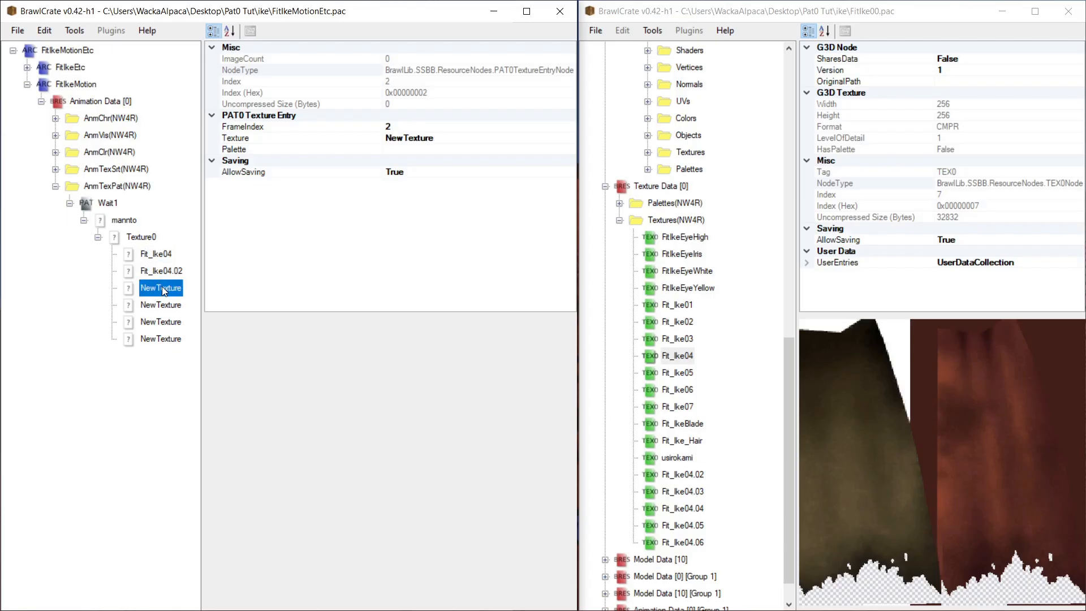
Copy the name of the Fit_Ike04.02 entry and use it to rename the third texture entry as Fit_Ike04.03.
{"action": "right_click", "coordinate": [163, 271]}
{"action": "left_click", "coordinate": [219, 365]}
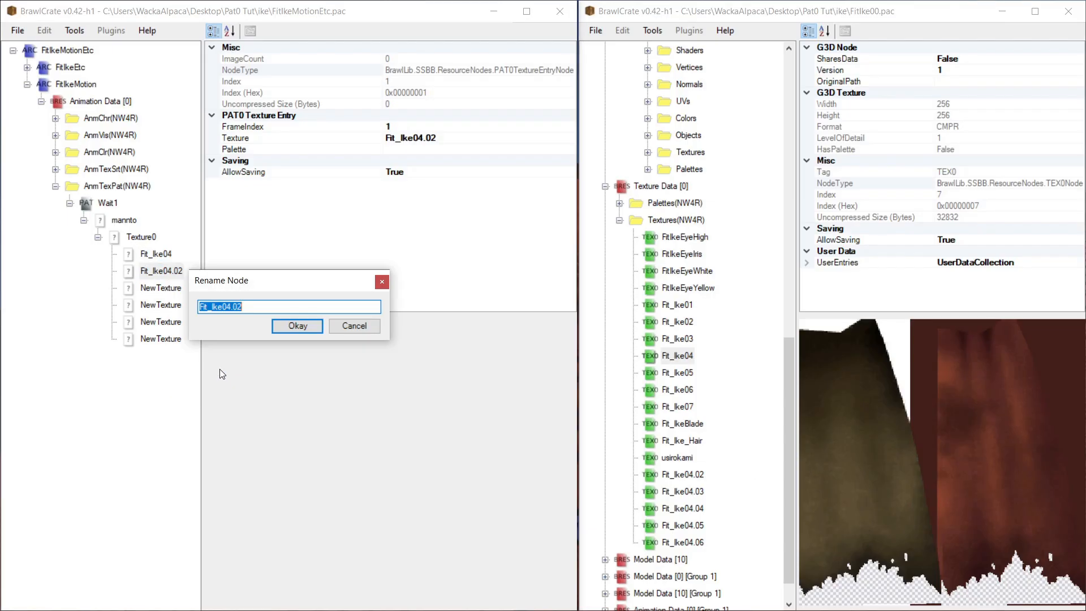
{"action": "key", "text": "ctrl+c"}
{"action": "left_click", "coordinate": [285, 331]}
{"action": "right_click", "coordinate": [146, 285]}
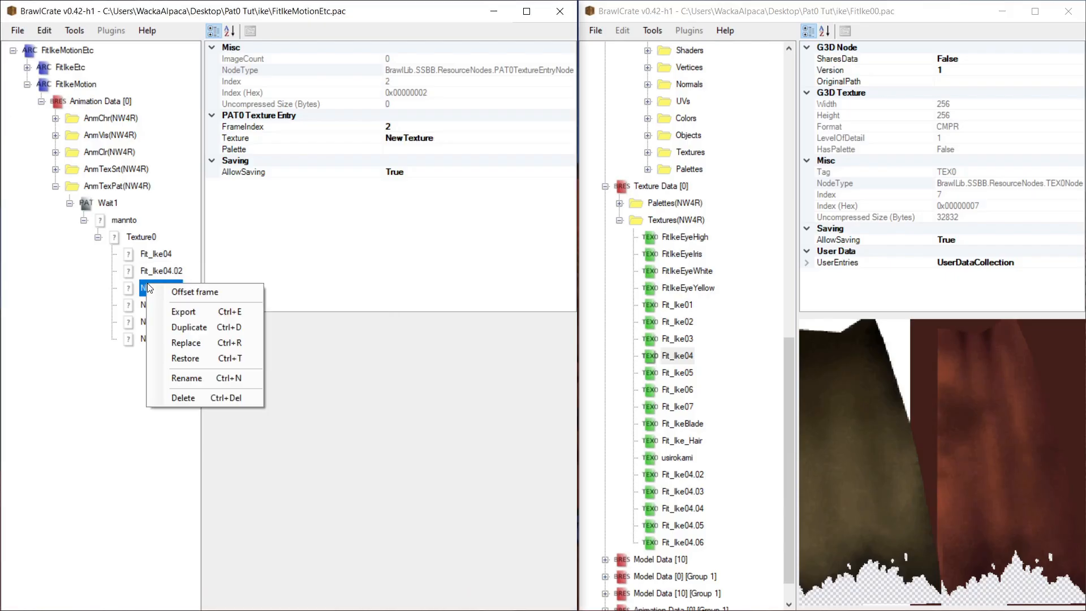
{"action": "left_click", "coordinate": [225, 380]}
{"action": "key", "text": "ctrl+v"}
{"action": "key", "text": "BackSpace"}
{"action": "type", "text": "3"}
{"action": "key", "text": "Return"}
Rename the fourth texture entry under Texture0 as Fit_Ike04.04, reusing the copied name.
{"action": "left_click", "coordinate": [161, 306]}
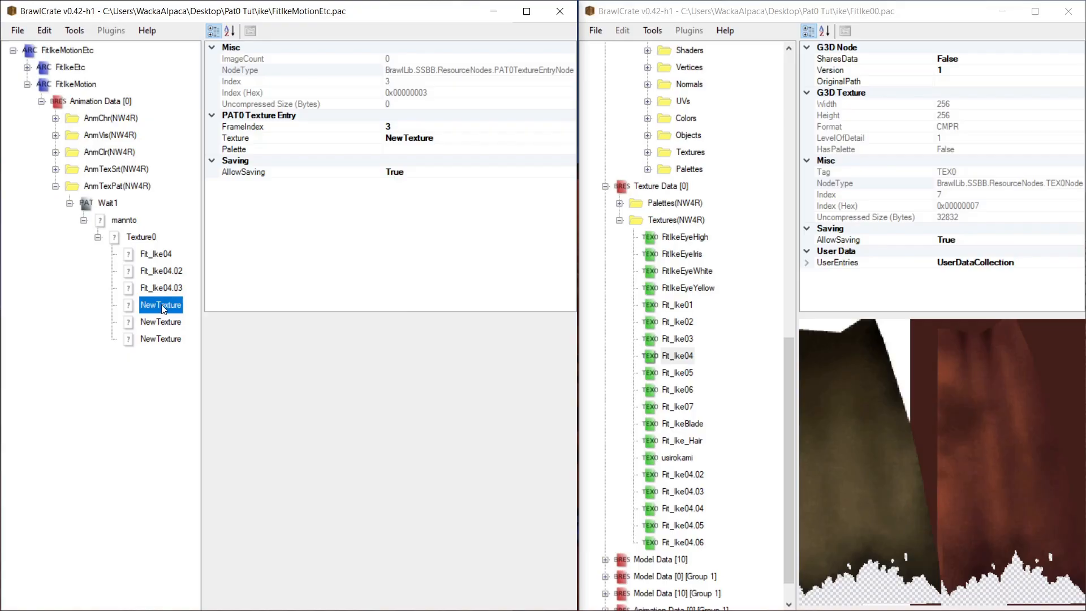
{"action": "right_click", "coordinate": [162, 309]}
{"action": "left_click", "coordinate": [224, 399]}
{"action": "key", "text": "ctrl+v"}
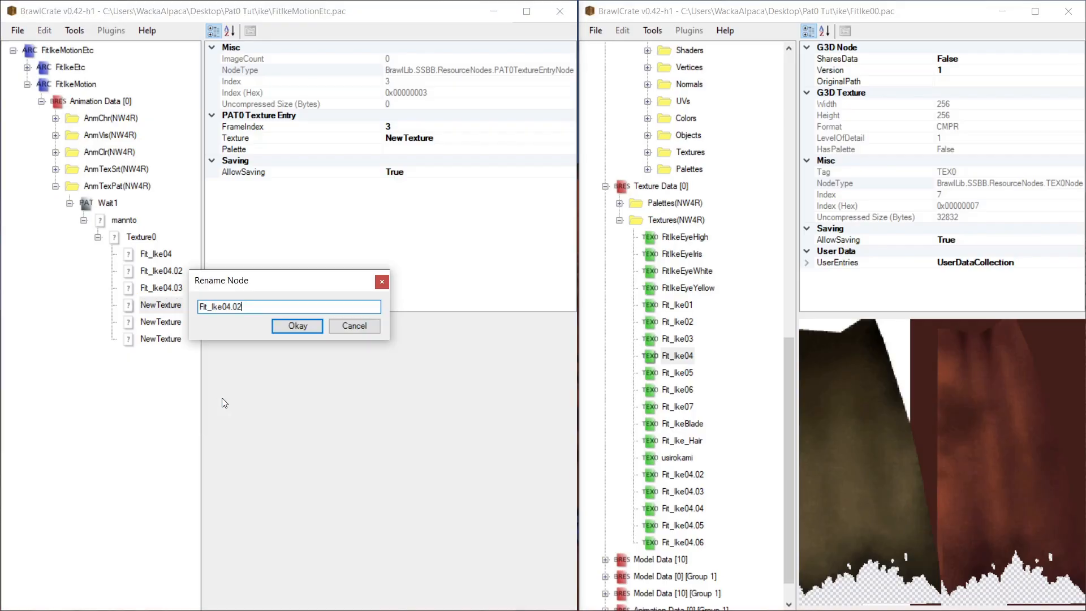
{"action": "key", "text": "BackSpace"}
{"action": "type", "text": "4"}
{"action": "key", "text": "Return"}
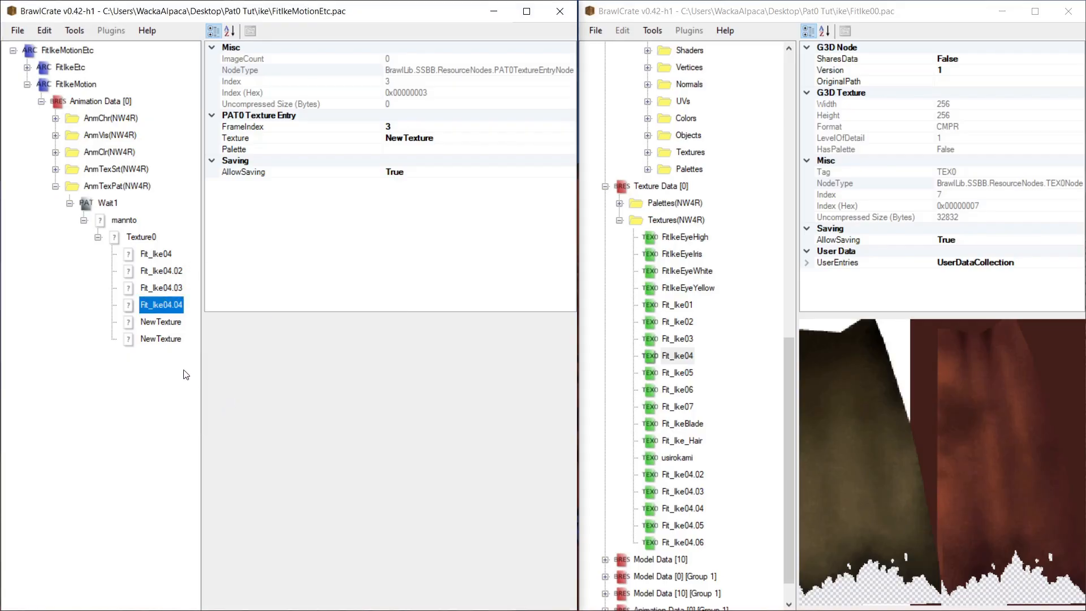
Rename the fifth texture entry under Texture0 as Fit_Ike04.05.
{"action": "right_click", "coordinate": [167, 327]}
{"action": "left_click", "coordinate": [206, 416]}
{"action": "key", "text": "ctrl+v"}
{"action": "key", "text": "BackSpace"}
{"action": "type", "text": "5"}
{"action": "key", "text": "Return"}
Rename the last texture entry under Texture0 as Fit_Ike04.06.
{"action": "right_click", "coordinate": [165, 338]}
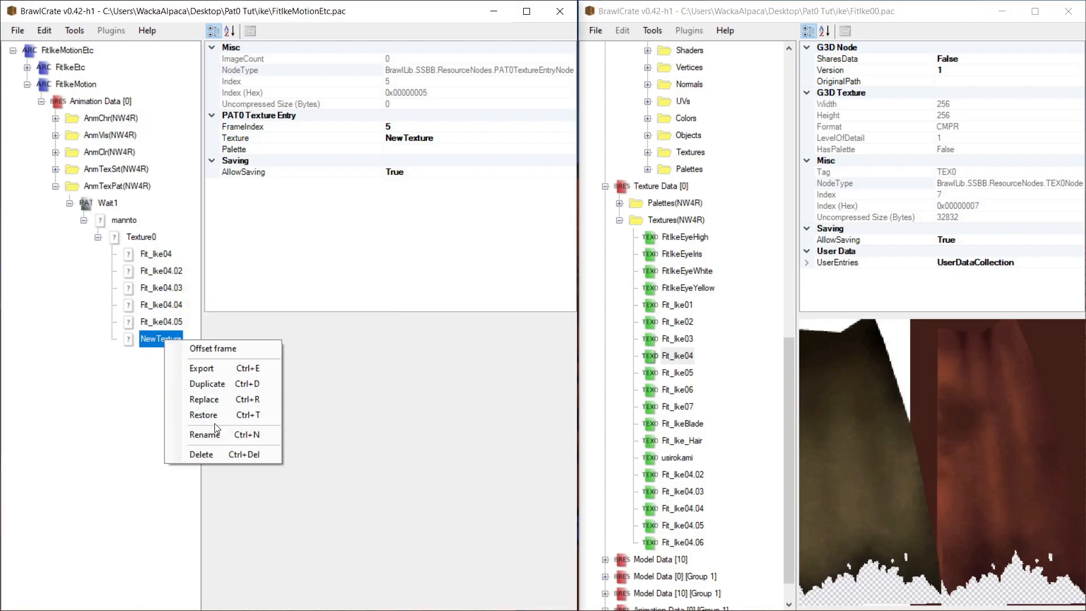
{"action": "left_click", "coordinate": [205, 434]}
{"action": "key", "text": "ctrl+v"}
{"action": "key", "text": "BackSpace"}
{"action": "type", "text": "6"}
{"action": "key", "text": "Return"}
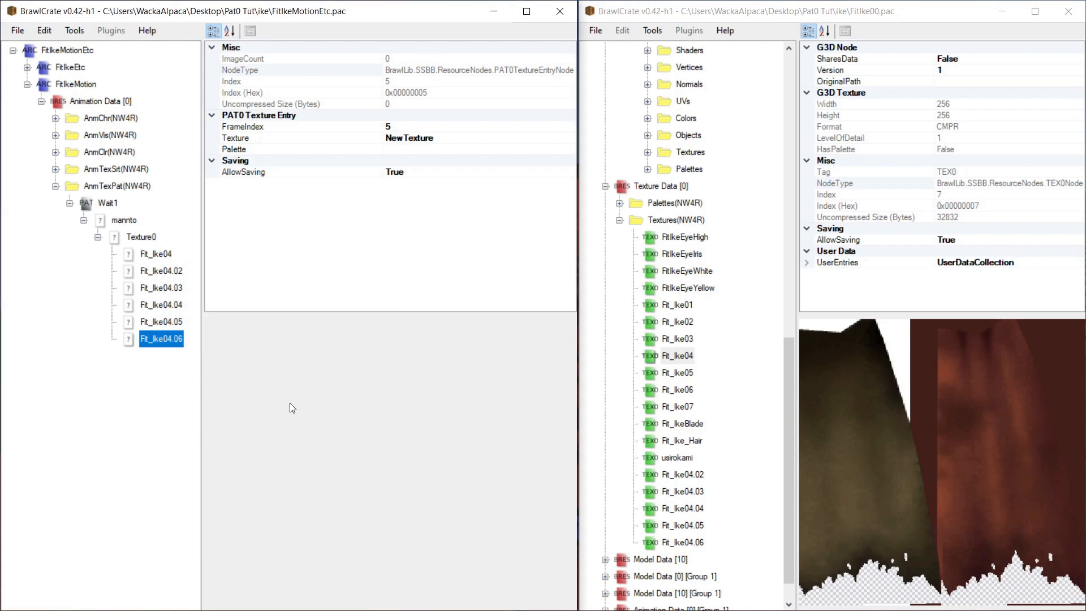
Preview the Fit_Ike04.02 through Fit_Ike04.06 textures in FitIke00.pac.
{"action": "left_click", "coordinate": [686, 475]}
{"action": "left_click", "coordinate": [686, 491]}
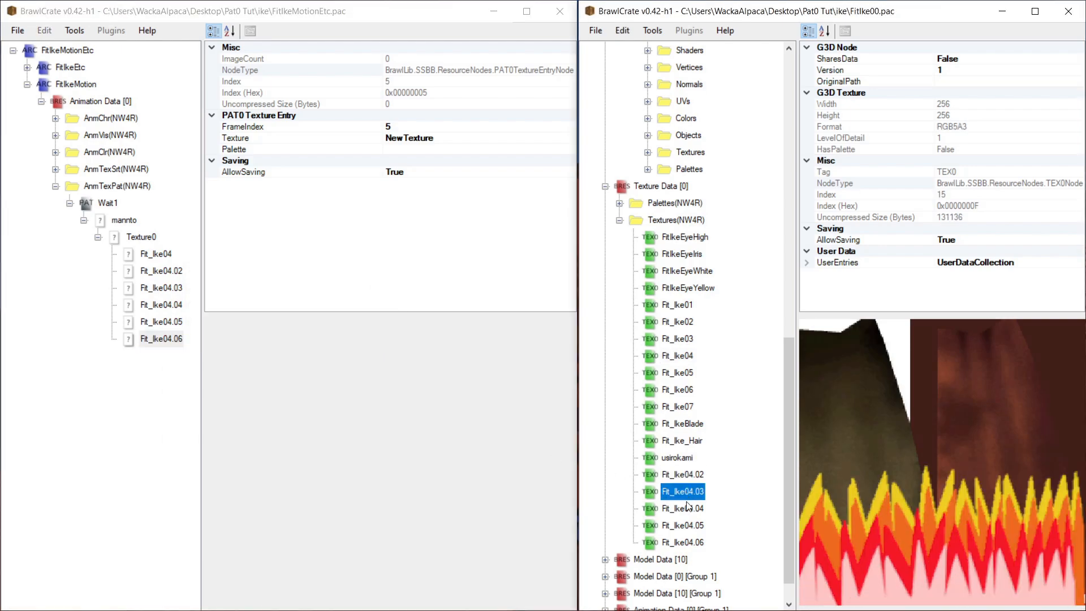
{"action": "left_click", "coordinate": [687, 508]}
{"action": "left_click", "coordinate": [686, 525]}
{"action": "left_click", "coordinate": [686, 542]}
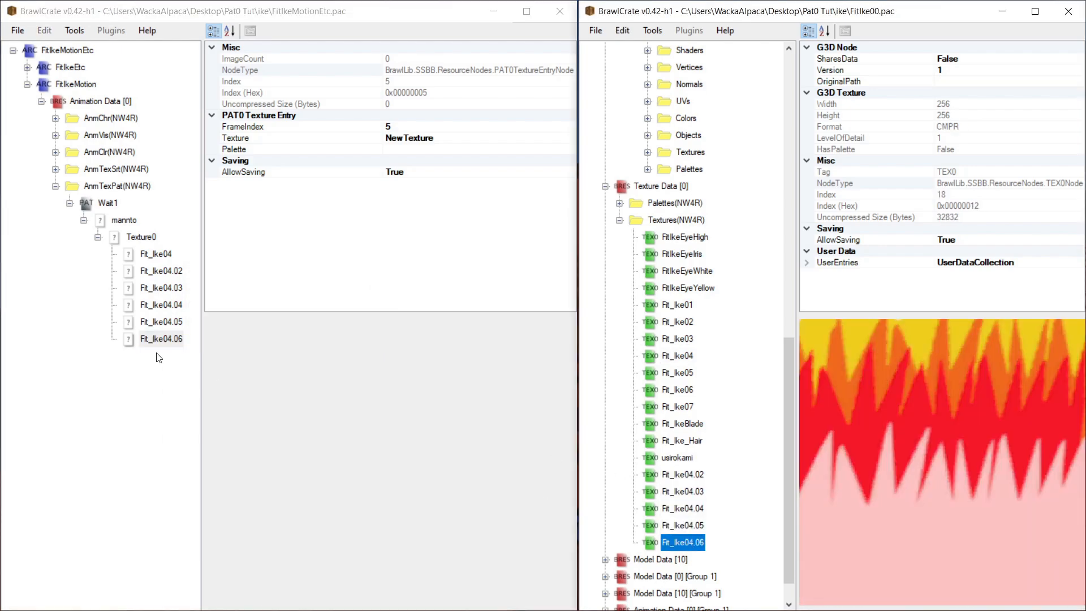
Check the texture names and frame indices of the six Texture0 entries against the textures in FitIke00.pac.
{"action": "left_click", "coordinate": [156, 254]}
{"action": "left_click", "coordinate": [159, 271]}
{"action": "left_click", "coordinate": [159, 287]}
{"action": "left_click", "coordinate": [161, 305]}
{"action": "left_click", "coordinate": [162, 322]}
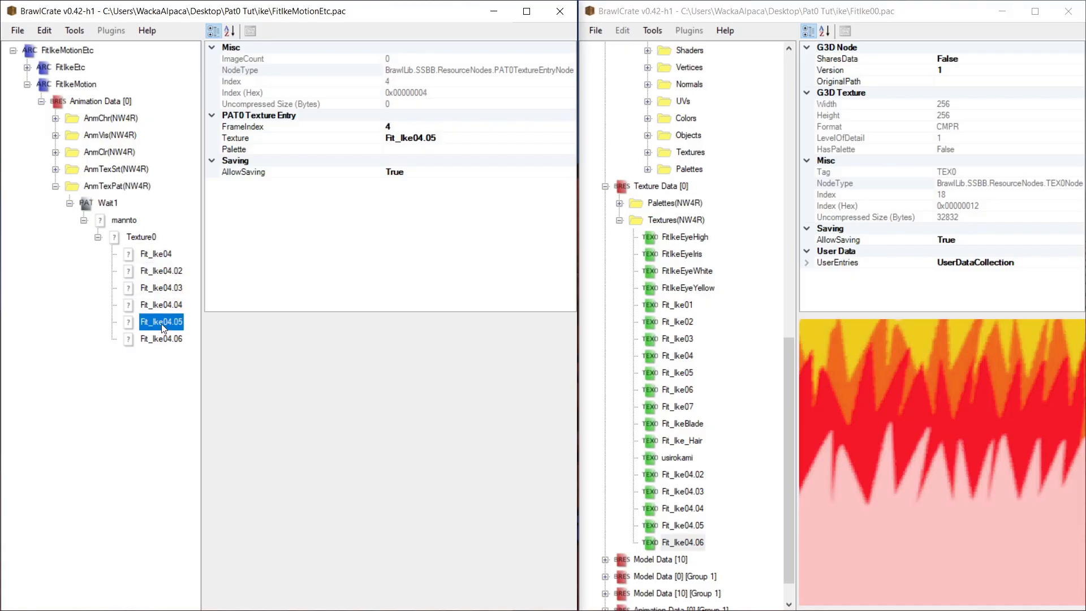
{"action": "left_click", "coordinate": [164, 339]}
{"action": "left_click", "coordinate": [687, 475]}
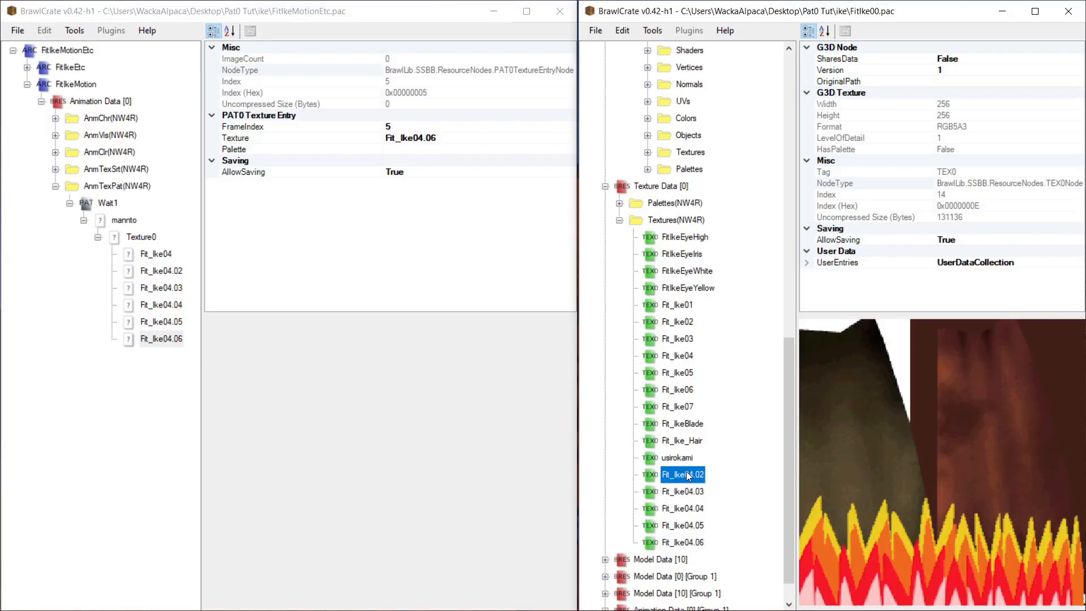
{"action": "left_click", "coordinate": [163, 272]}
{"action": "left_click", "coordinate": [153, 254]}
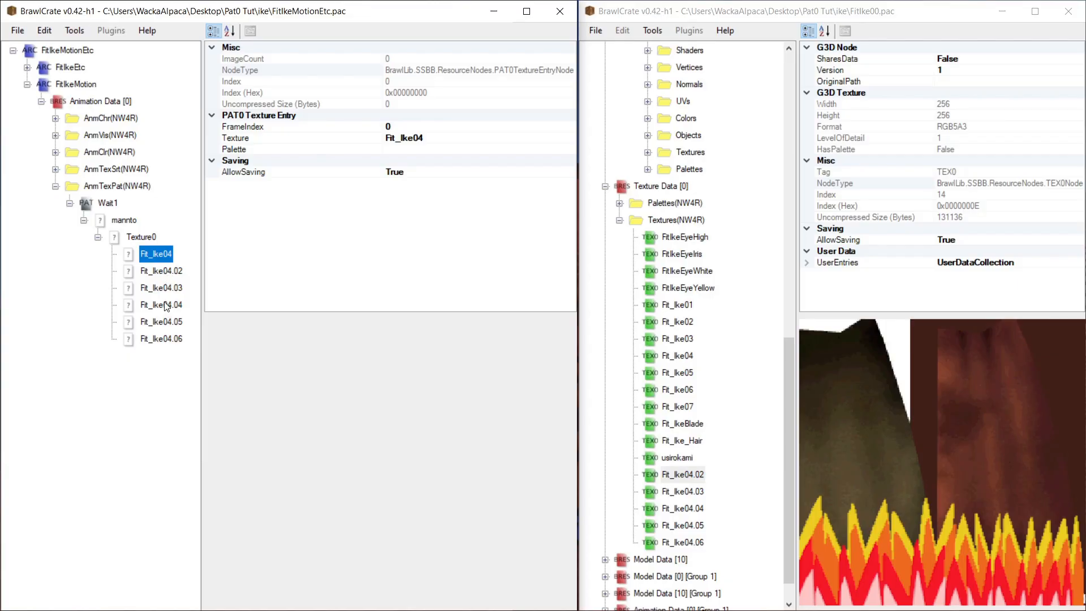
Set the frame index of the Fit_Ike04.02 entry under Texture0 to 10.
{"action": "left_click", "coordinate": [168, 274]}
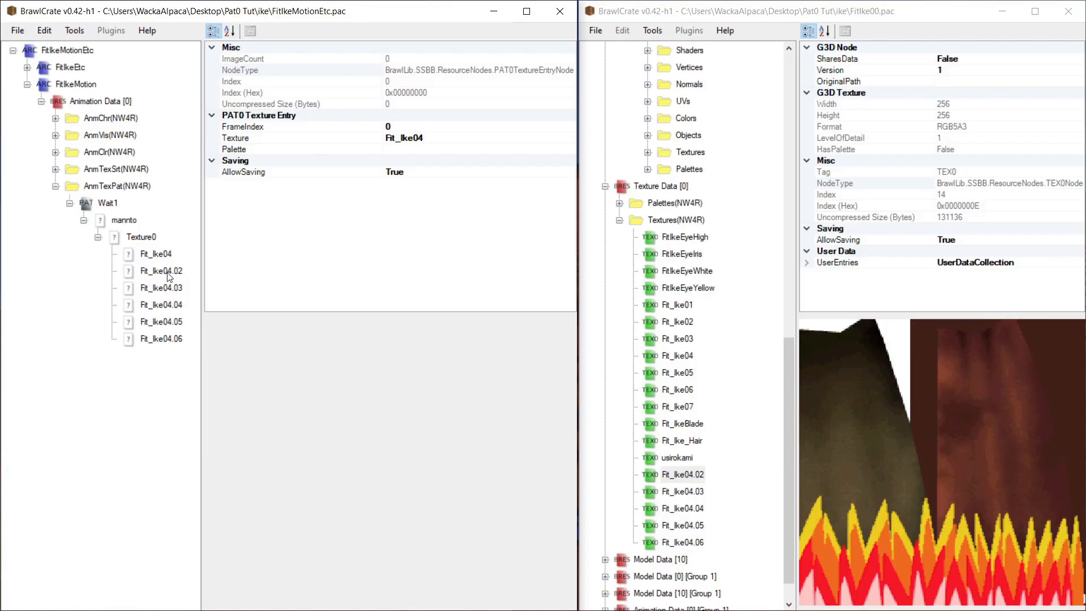
{"action": "left_click", "coordinate": [422, 126]}
{"action": "type", "text": "10"}
{"action": "key", "text": "Return"}
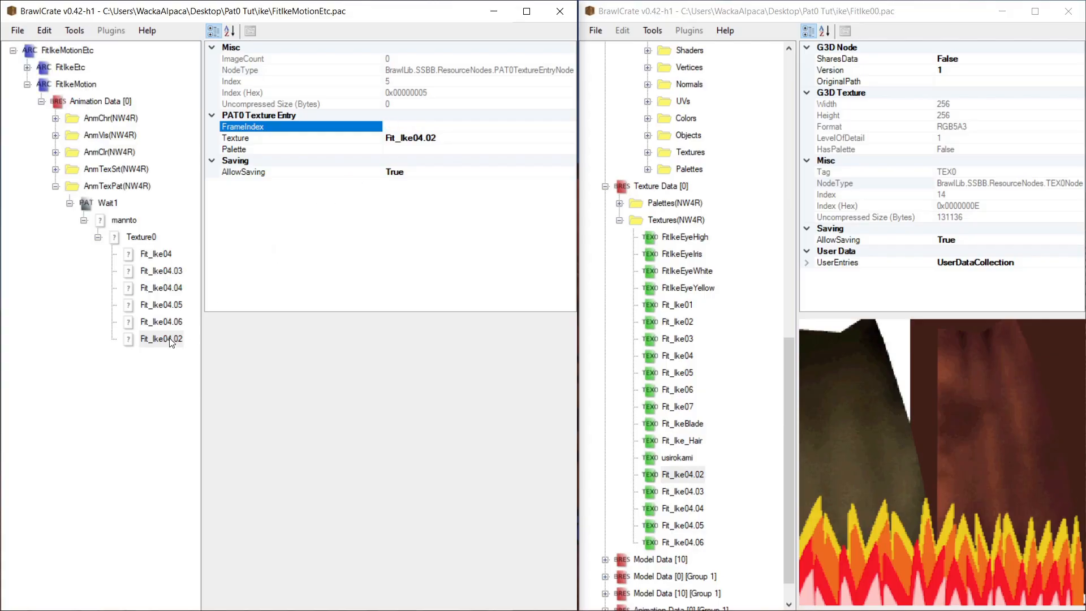
Set the frame index of the Fit_Ike04.03 entry to 20 and of the Fit_Ike04.04 entry to 30.
{"action": "left_click", "coordinate": [170, 271]}
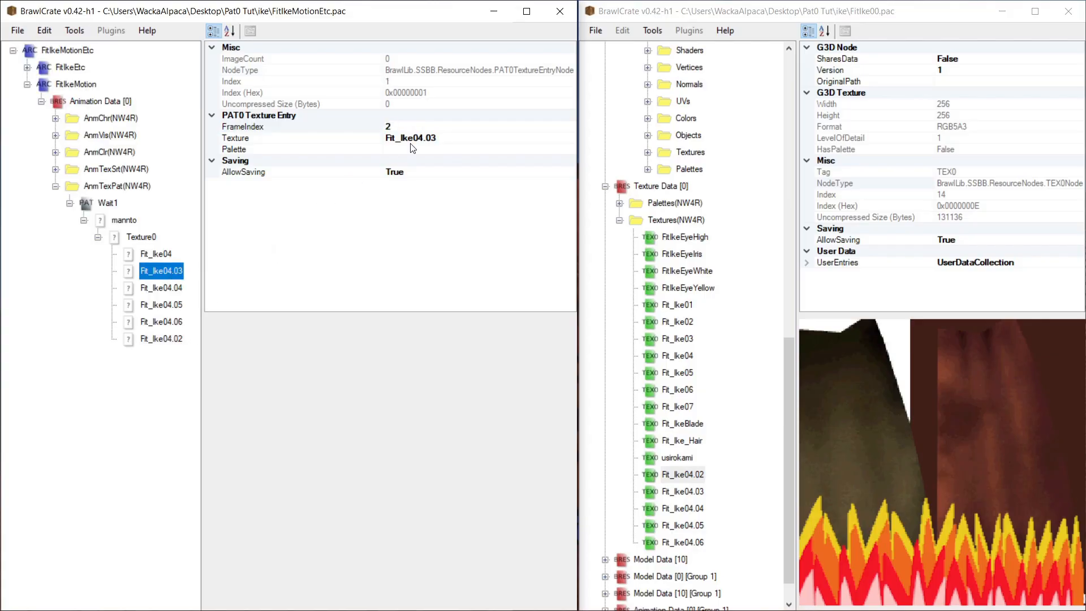
{"action": "left_click", "coordinate": [410, 127]}
{"action": "key", "text": "Return"}
{"action": "left_click", "coordinate": [170, 271]}
{"action": "left_click", "coordinate": [405, 126]}
{"action": "type", "text": "0"}
{"action": "key", "text": "Return"}
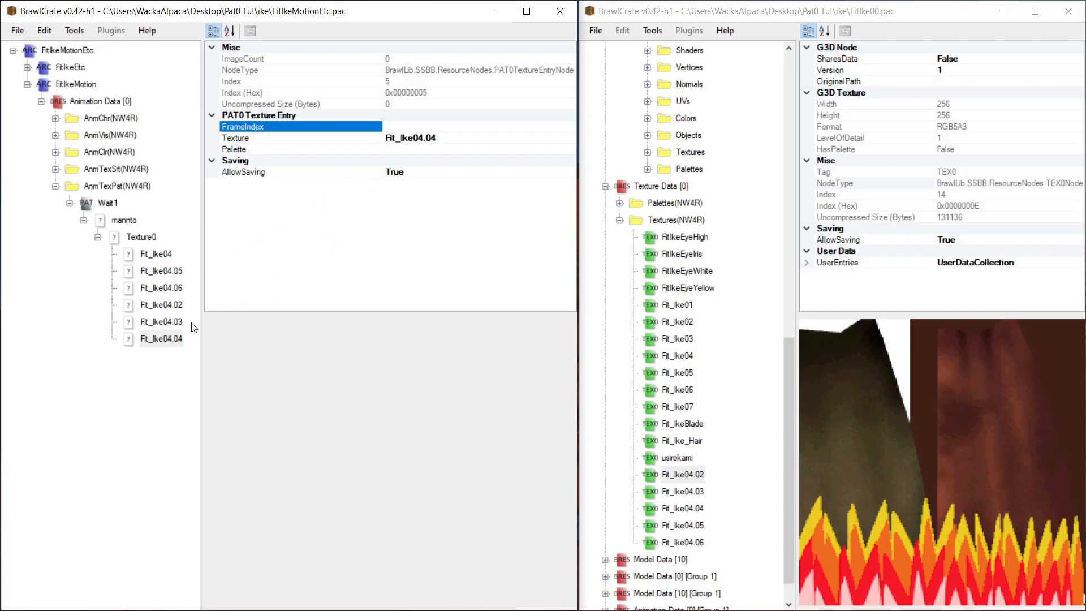
Set the frame index of the Fit_Ike04.05 entry to 40 and of the Fit_Ike04.06 entry to 50.
{"action": "left_click", "coordinate": [167, 272]}
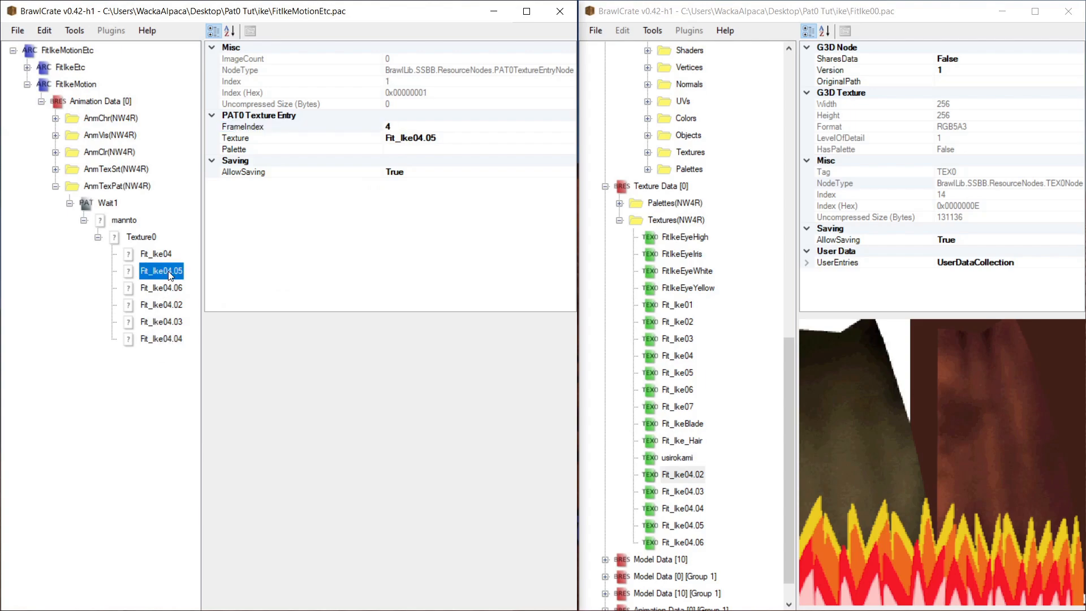
{"action": "left_click", "coordinate": [424, 126]}
{"action": "type", "text": "0"}
{"action": "key", "text": "Return"}
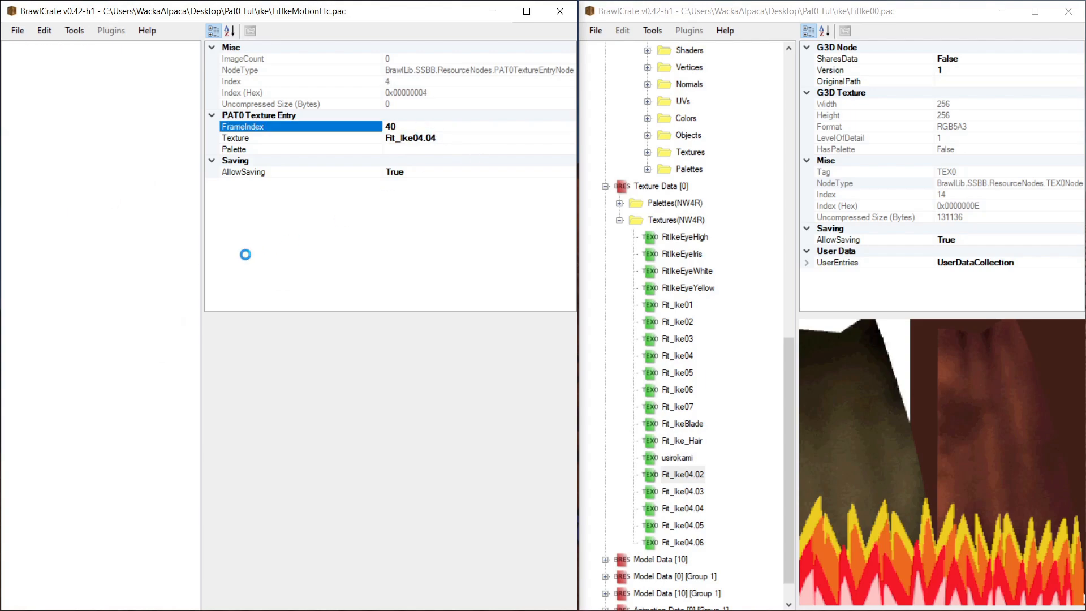
{"action": "left_click", "coordinate": [164, 271]}
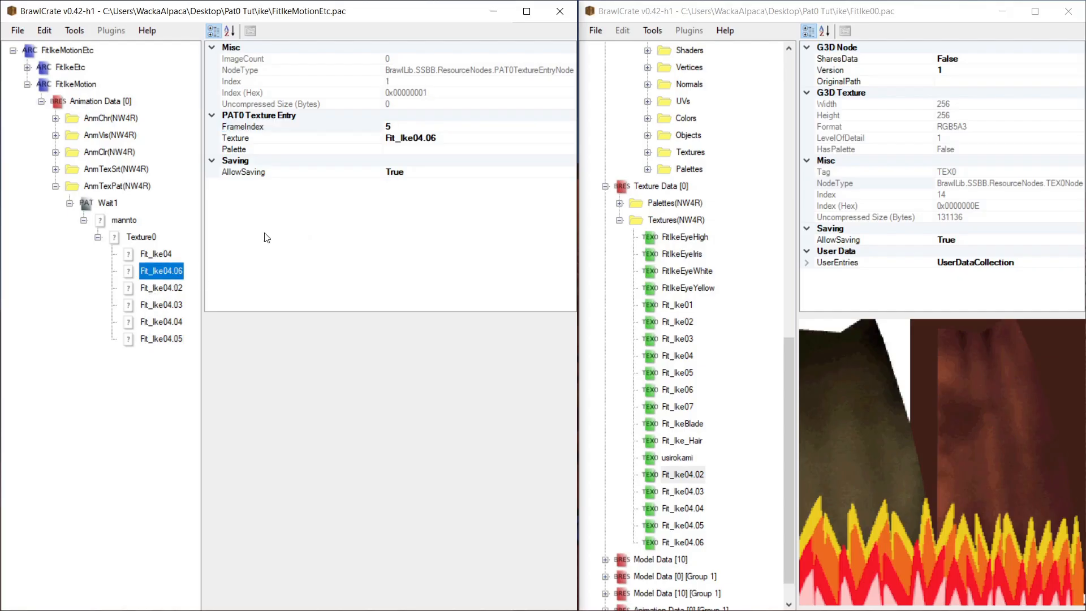
{"action": "left_click", "coordinate": [417, 125]}
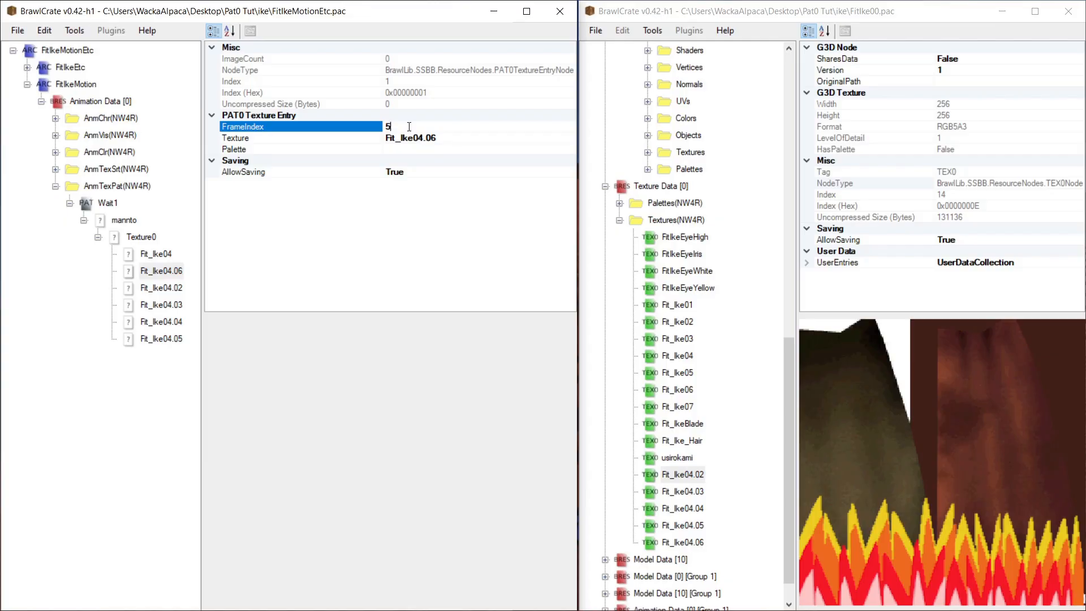
{"action": "type", "text": "0"}
{"action": "key", "text": "Return"}
Check the order and frame index of every texture entry under Texture0.
{"action": "left_click", "coordinate": [170, 327]}
{"action": "left_click", "coordinate": [166, 337]}
{"action": "left_click", "coordinate": [158, 256]}
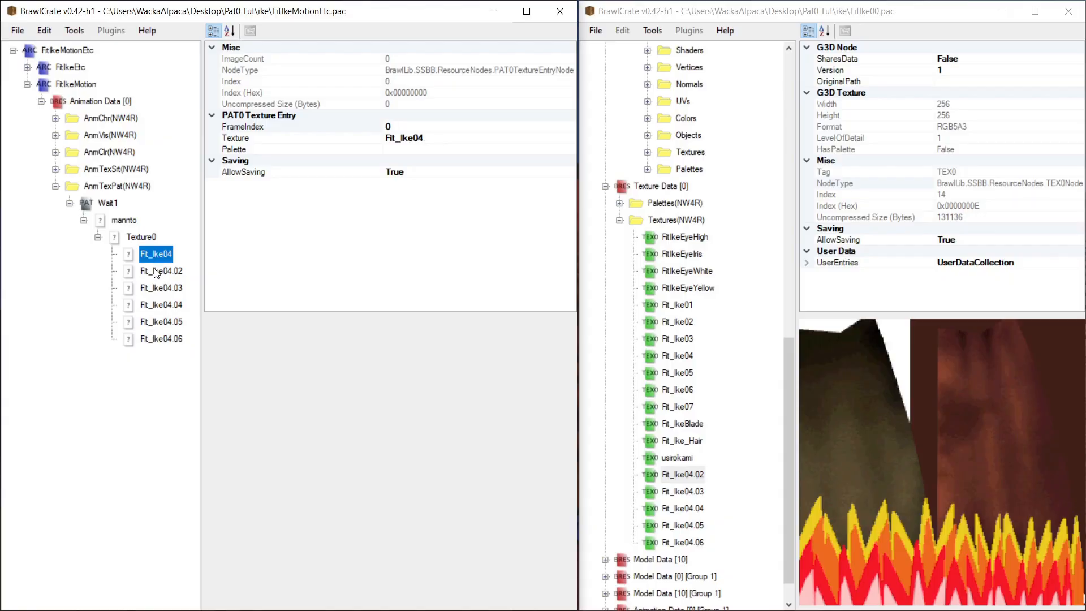
{"action": "left_click", "coordinate": [155, 272]}
{"action": "left_click", "coordinate": [154, 289]}
{"action": "left_click", "coordinate": [154, 307]}
{"action": "left_click", "coordinate": [154, 323]}
{"action": "left_click", "coordinate": [159, 339]}
Preview the Texture0 animation playback and return it to the first frame.
{"action": "left_click", "coordinate": [143, 240]}
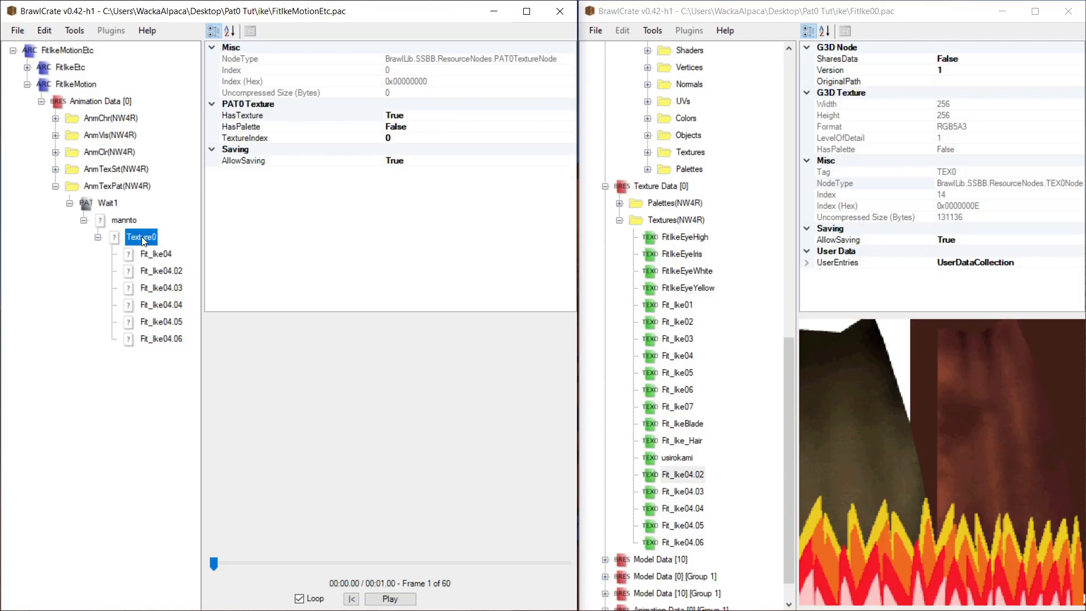
{"action": "left_click", "coordinate": [385, 593]}
{"action": "left_click_drag", "start_coordinate": [339, 563], "coordinate": [214, 562]}
{"action": "left_click", "coordinate": [134, 238]}
{"action": "left_click", "coordinate": [119, 219]}
{"action": "left_click", "coordinate": [134, 234]}
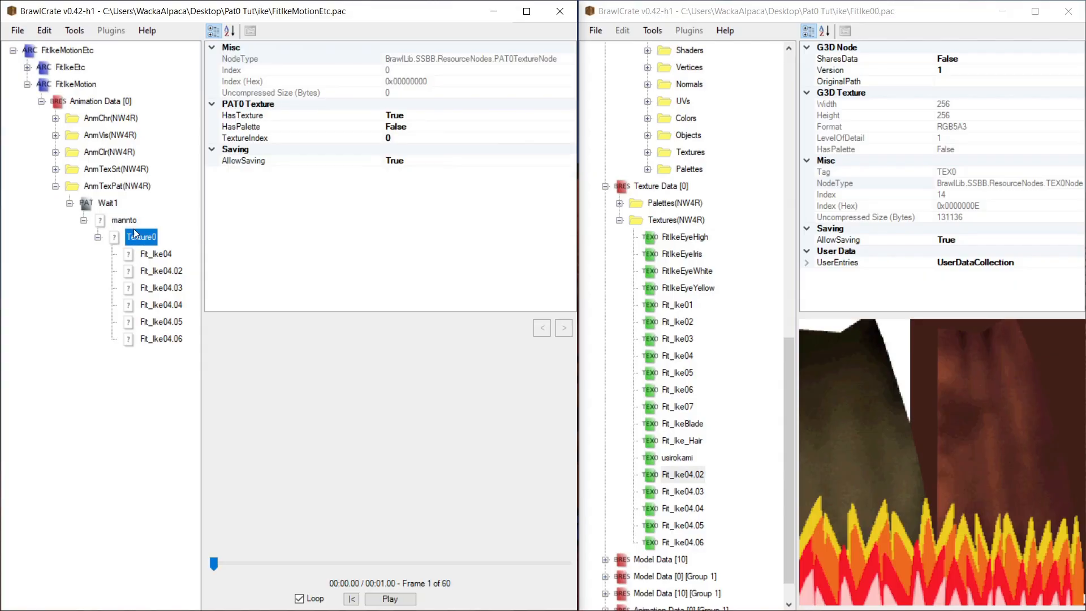
Compare the Wait1 texture entries with the Fit_Ike04 texture reference of the mannto material in FitIke00.pac.
{"action": "left_click", "coordinate": [108, 204]}
{"action": "left_click", "coordinate": [110, 118]}
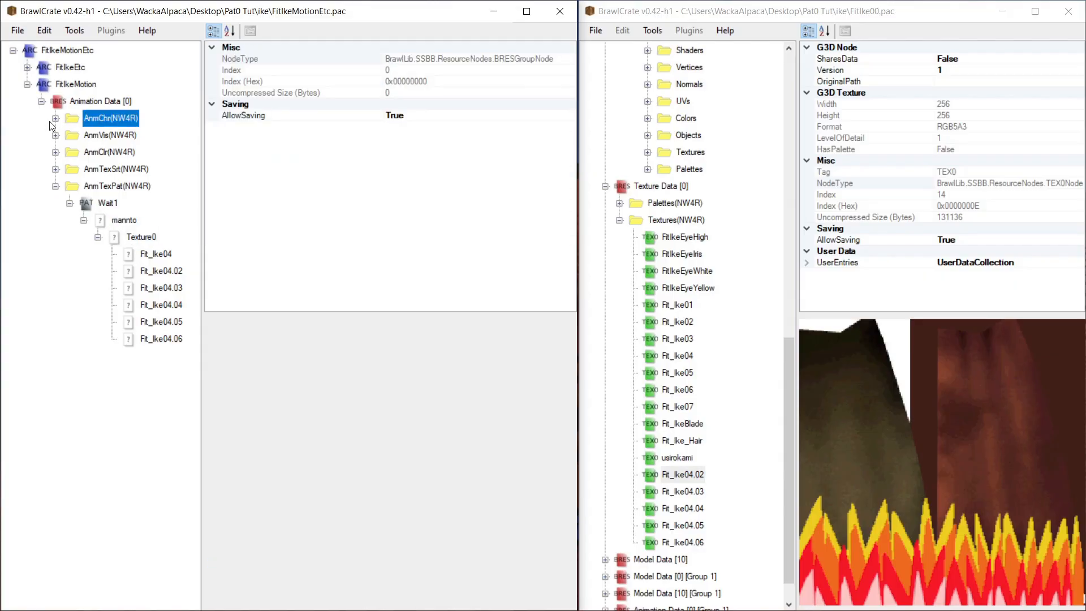
{"action": "left_click", "coordinate": [150, 255]}
{"action": "left_click", "coordinate": [161, 288]}
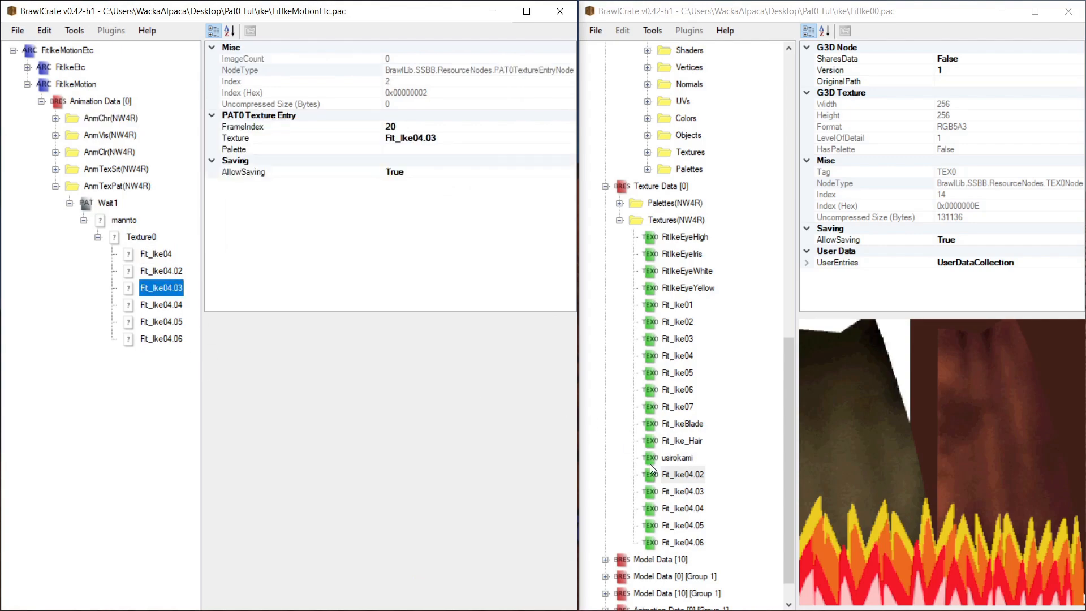
{"action": "left_click", "coordinate": [605, 186]}
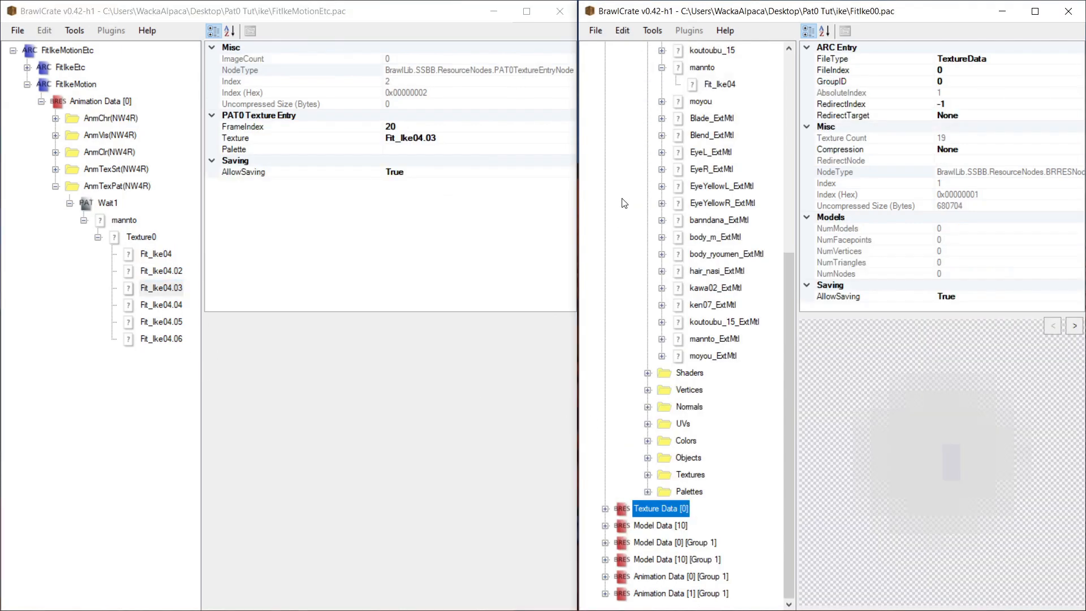
{"action": "scroll", "coordinate": [698, 322], "scroll_direction": "up", "scroll_amount": 1}
{"action": "left_click", "coordinate": [719, 134]}
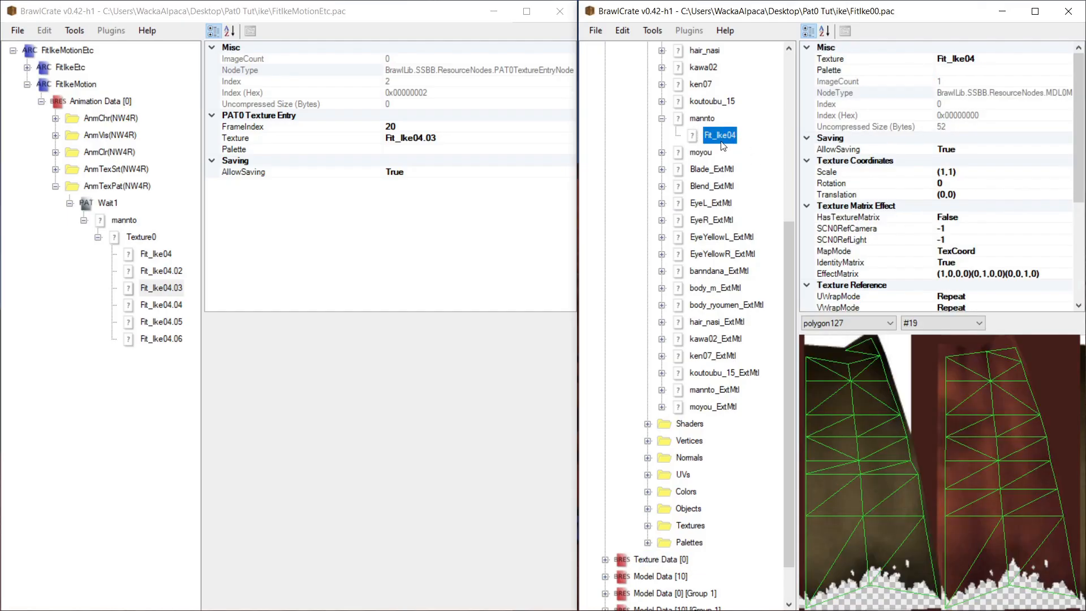
{"action": "scroll", "coordinate": [714, 158], "scroll_direction": "up", "scroll_amount": 5}
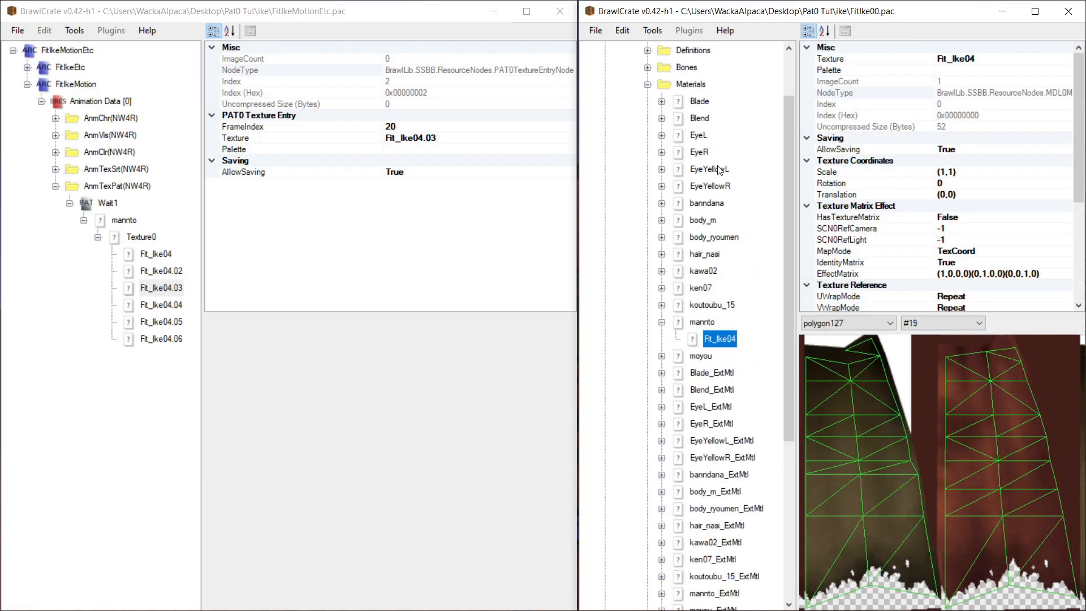
Collapse the Materials, FitIke00 model, 3DModels(NW4R) and Model Data [0] nodes in FitIke00.pac.
{"action": "left_click", "coordinate": [648, 152]}
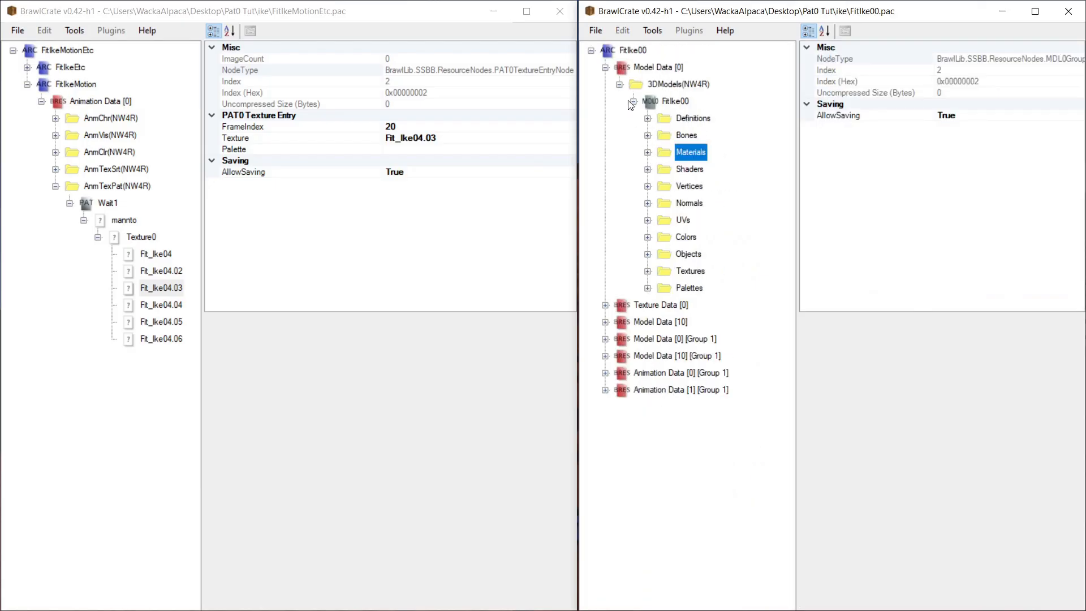
{"action": "left_click", "coordinate": [634, 102]}
{"action": "left_click", "coordinate": [620, 84]}
{"action": "left_click", "coordinate": [606, 67]}
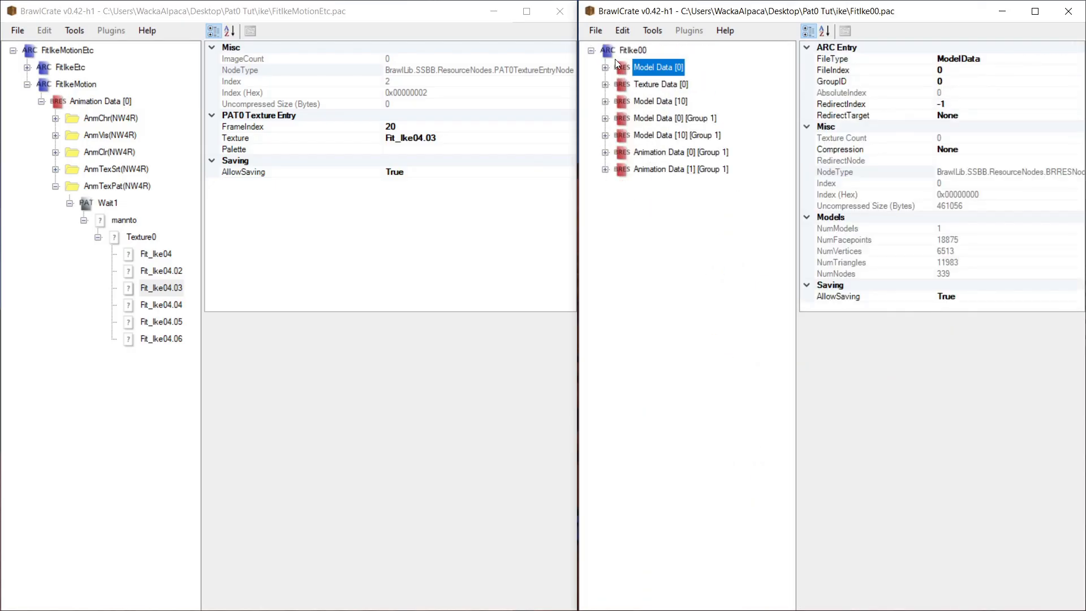
Collapse the Wait1 texture pattern in FitIkeMotionEtc.pac and copy the name of the AppealHi animation from AnmChr(NW4R).
{"action": "left_click", "coordinate": [112, 203]}
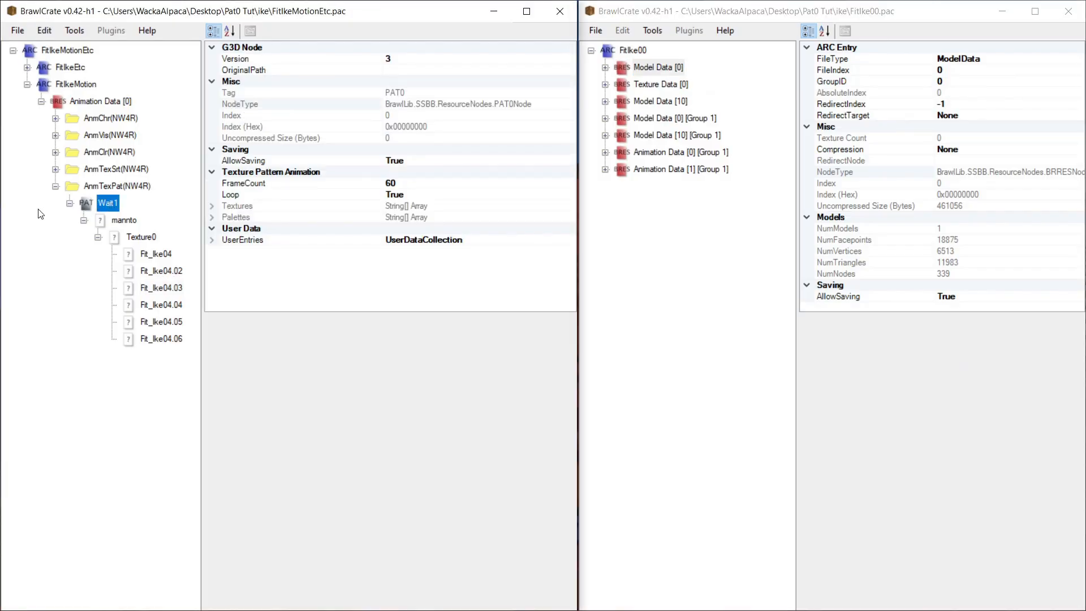
{"action": "left_click", "coordinate": [70, 203]}
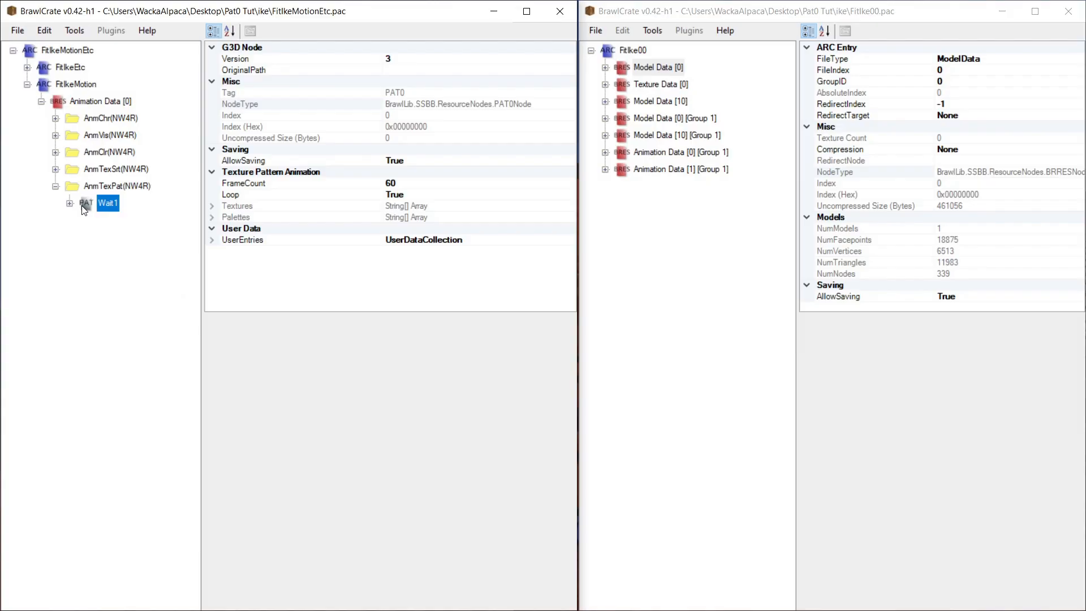
{"action": "left_click", "coordinate": [56, 119]}
{"action": "left_click_drag", "start_coordinate": [195, 86], "coordinate": [187, 181]}
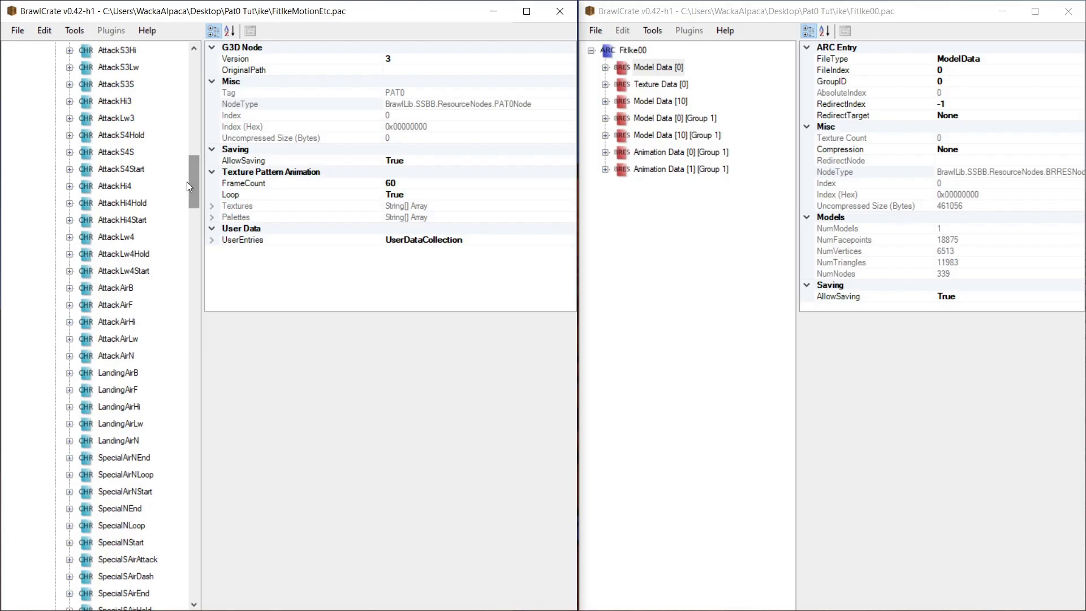
{"action": "left_click_drag", "start_coordinate": [191, 168], "coordinate": [191, 539]}
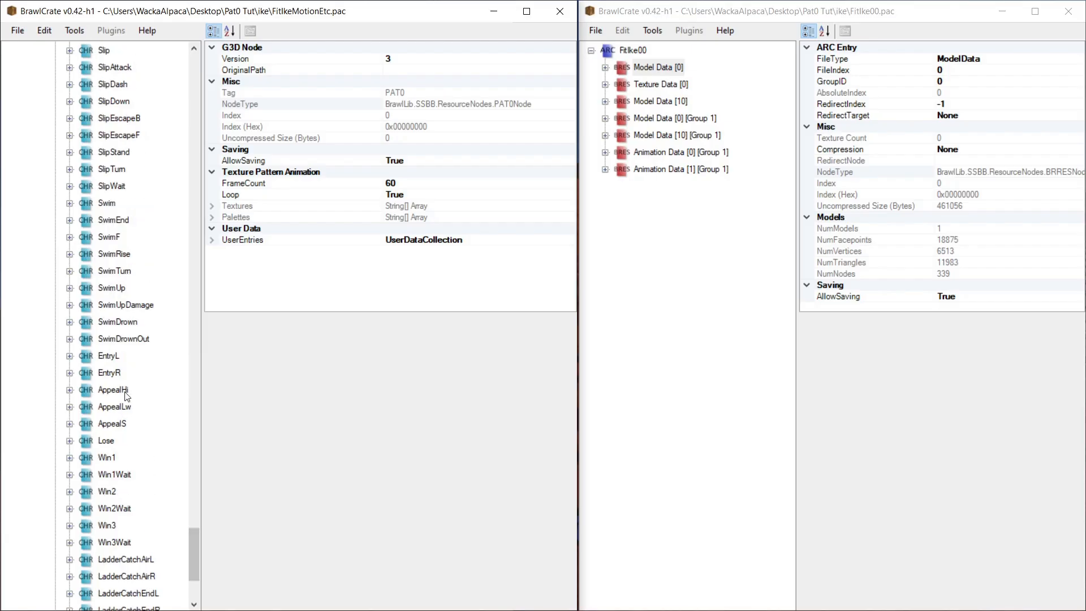
{"action": "left_click", "coordinate": [125, 392]}
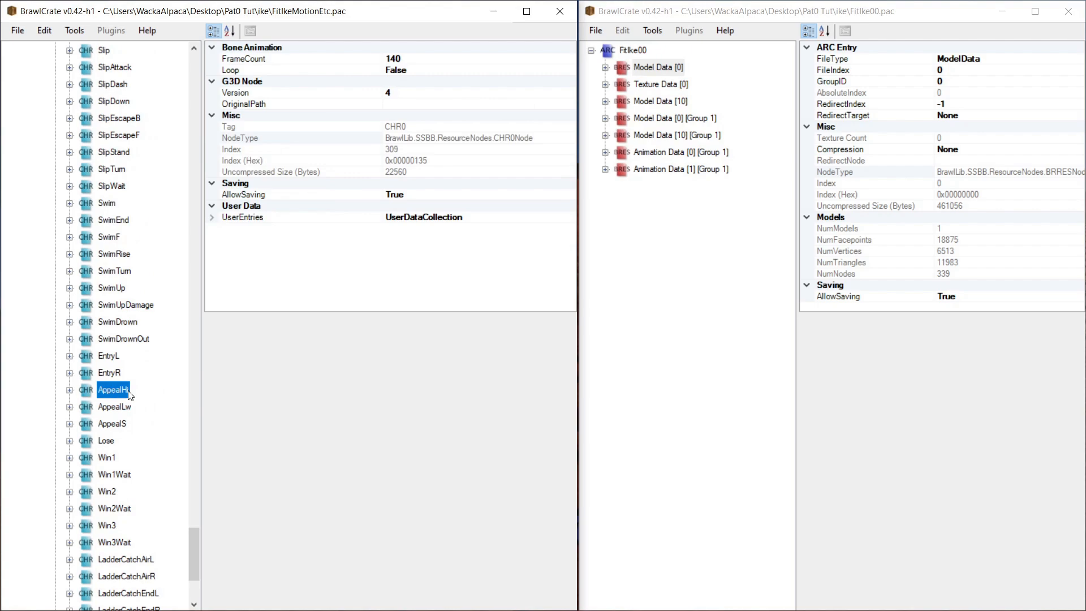
{"action": "right_click", "coordinate": [122, 392]}
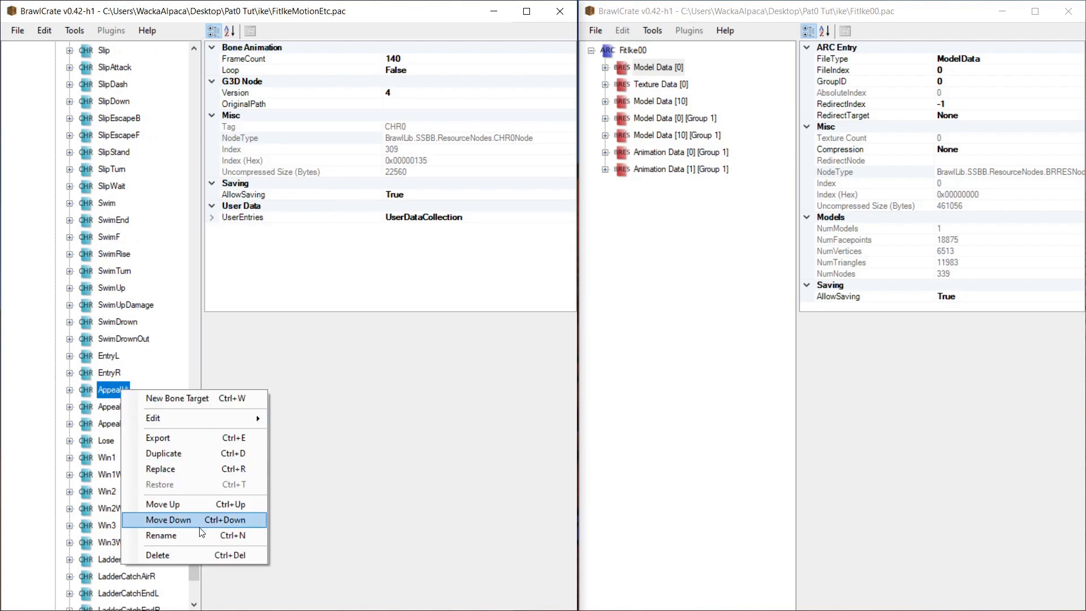
{"action": "left_click", "coordinate": [198, 529]}
{"action": "key", "text": "ctrl+c"}
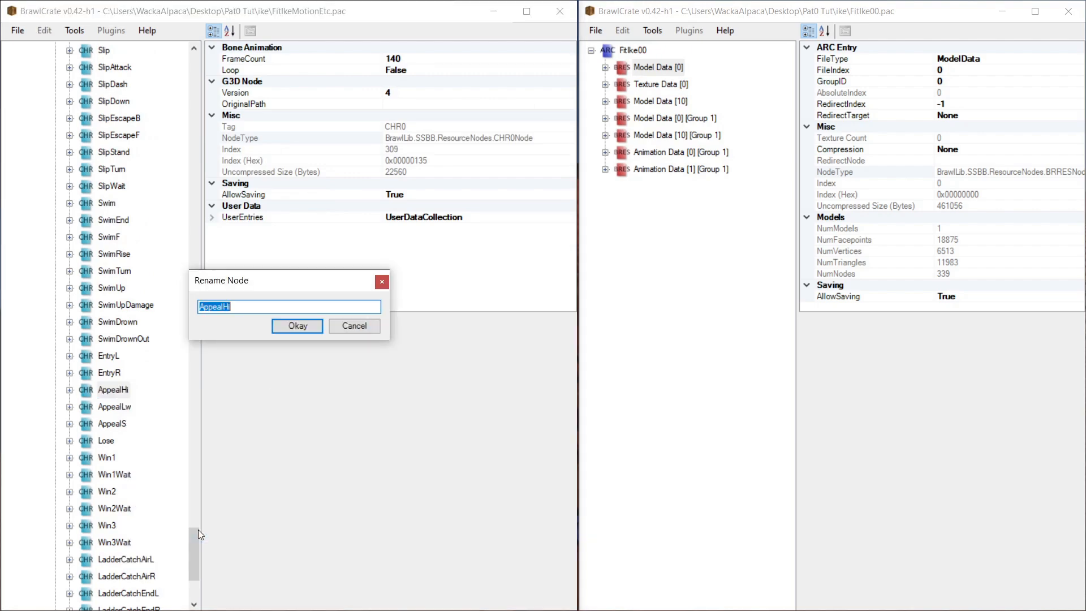
Close the rename dialog and collapse the AnmChr(NW4R) folder in FitIkeMotionEtc.pac.
{"action": "left_click", "coordinate": [382, 281]}
{"action": "left_click_drag", "start_coordinate": [194, 537], "coordinate": [194, 576]}
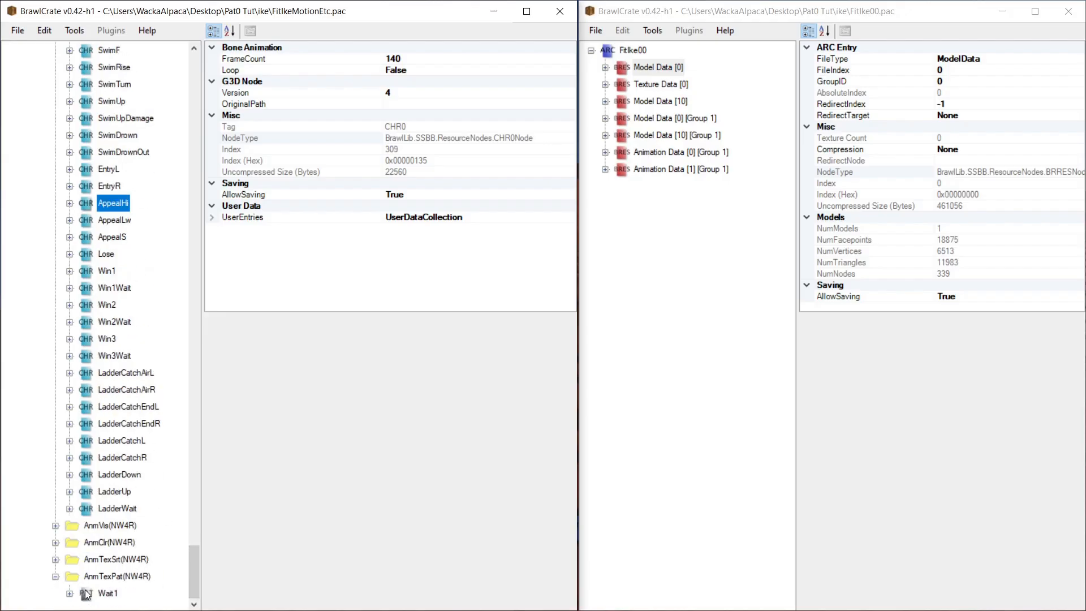
{"action": "left_click_drag", "start_coordinate": [195, 563], "coordinate": [196, 79]}
{"action": "left_click", "coordinate": [55, 68]}
Duplicate the Wait1 texture pattern in AnmTexPat(NW4R) and rename the copy AppealHi.
{"action": "left_click", "coordinate": [108, 203]}
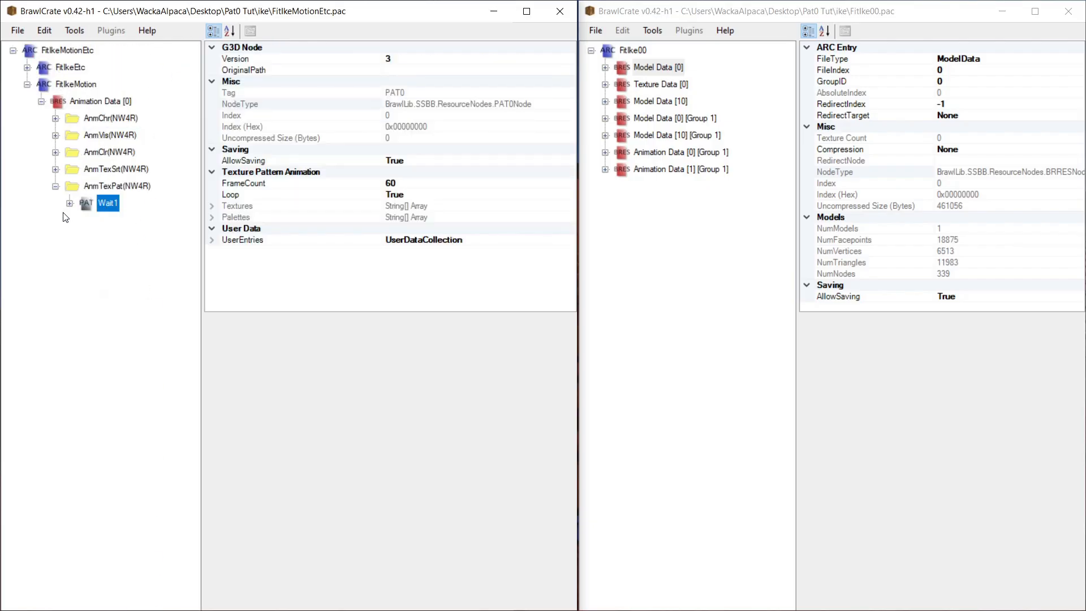
{"action": "right_click", "coordinate": [105, 206]}
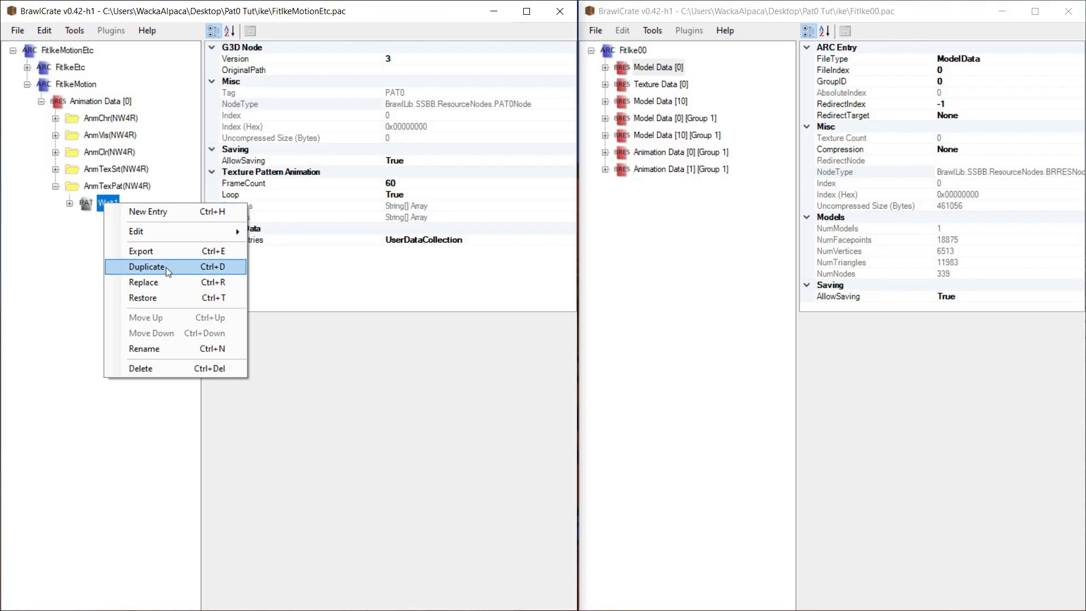
{"action": "left_click", "coordinate": [97, 205]}
{"action": "right_click", "coordinate": [107, 204]}
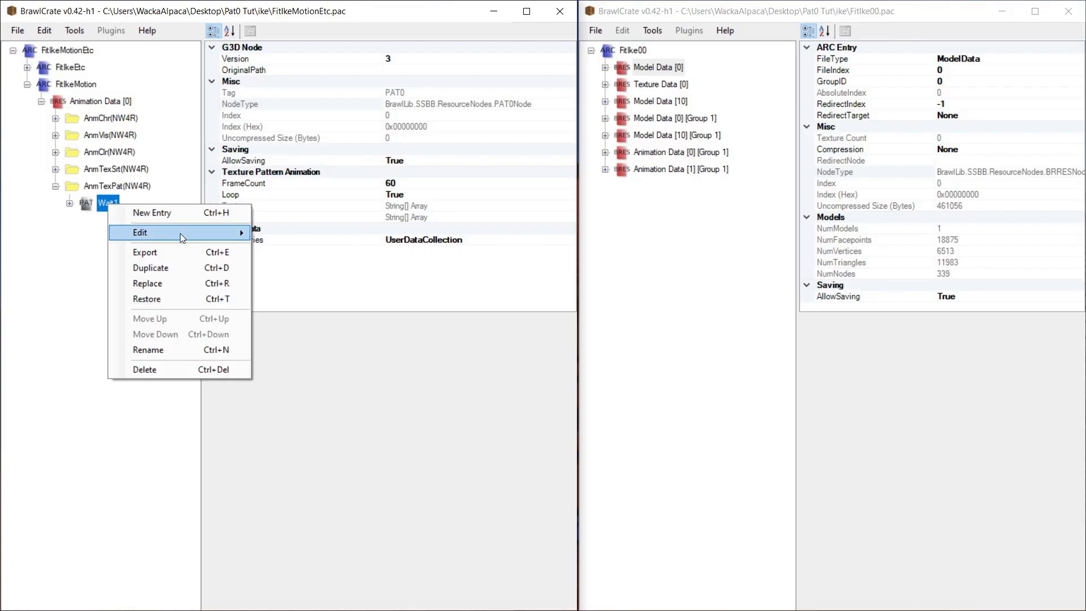
{"action": "left_click", "coordinate": [168, 268]}
{"action": "left_click", "coordinate": [113, 221]}
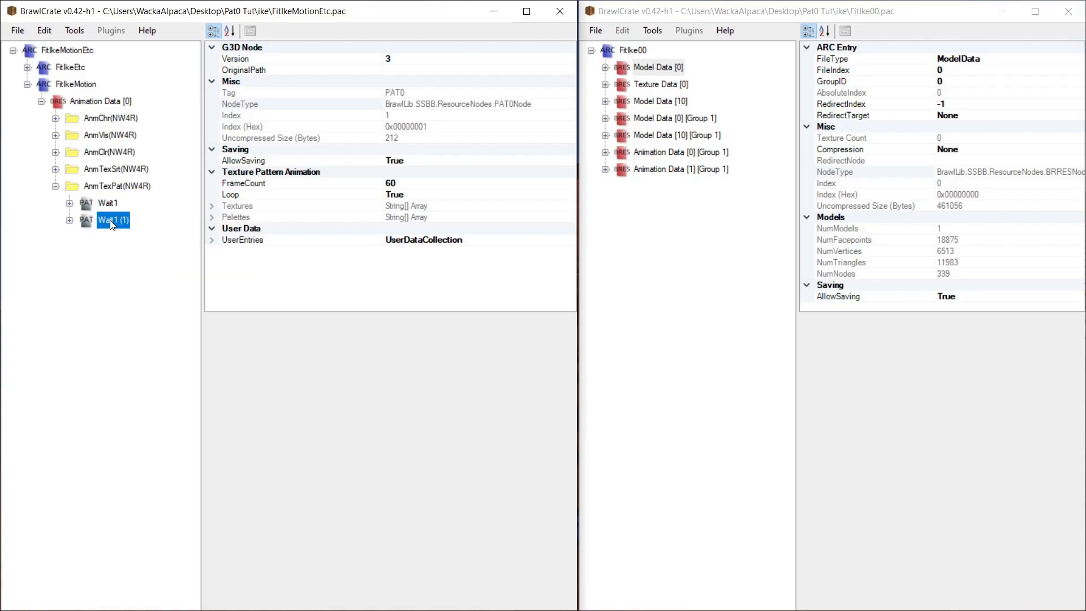
{"action": "right_click", "coordinate": [110, 226]}
{"action": "left_click", "coordinate": [189, 368]}
{"action": "key", "text": "ctrl+v"}
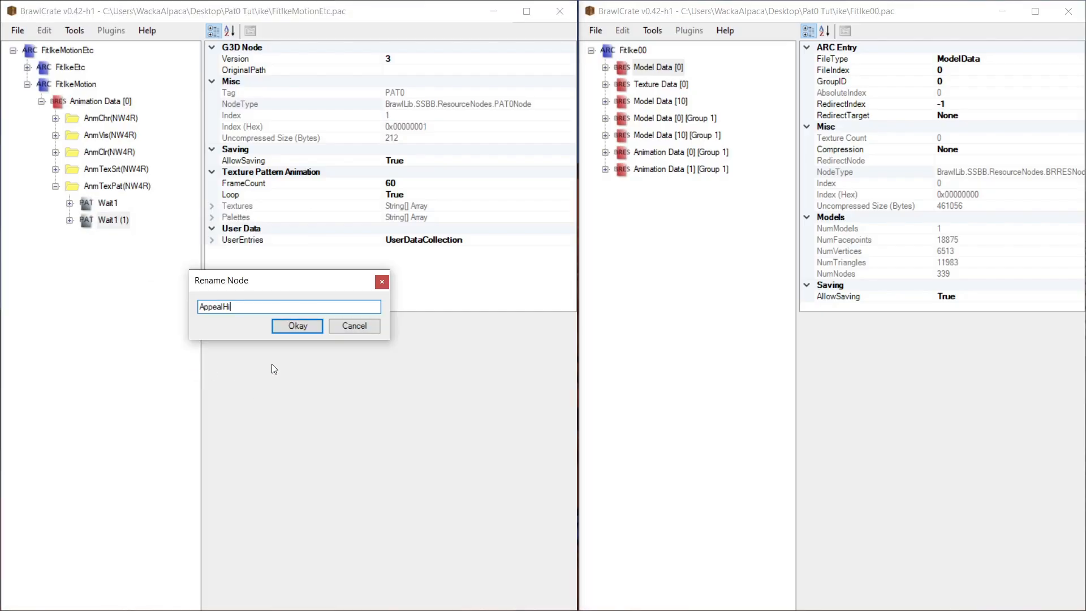
{"action": "left_click", "coordinate": [298, 326]}
Expand AppealHi down to Texture0 under mannto and examine the frame index of its Fit_Ike04 texture entries.
{"action": "left_click", "coordinate": [69, 221]}
{"action": "left_click", "coordinate": [124, 238]}
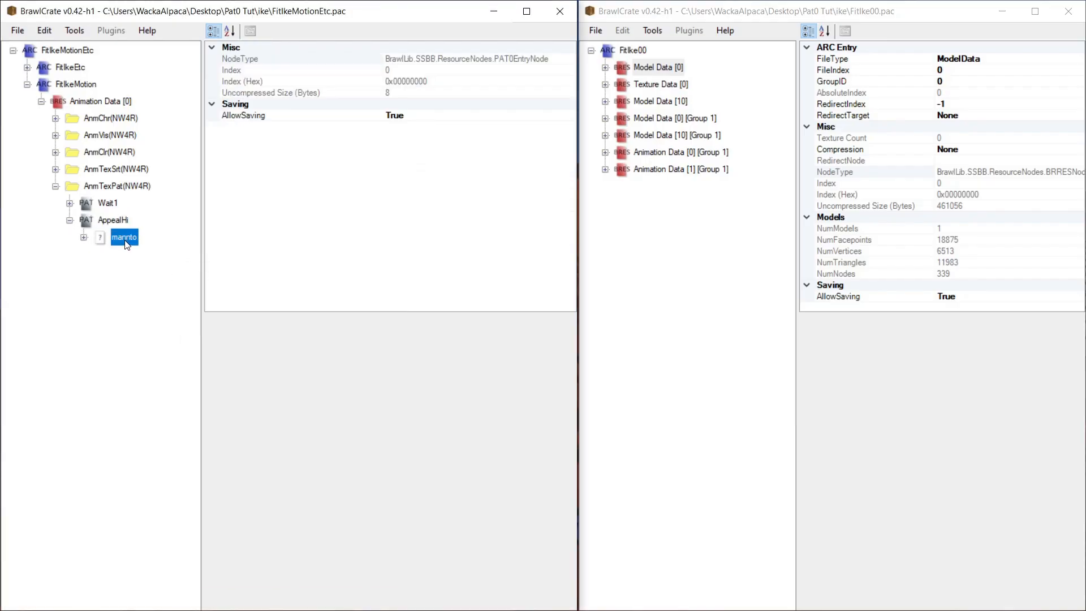
{"action": "left_click", "coordinate": [83, 237]}
{"action": "left_click", "coordinate": [97, 254]}
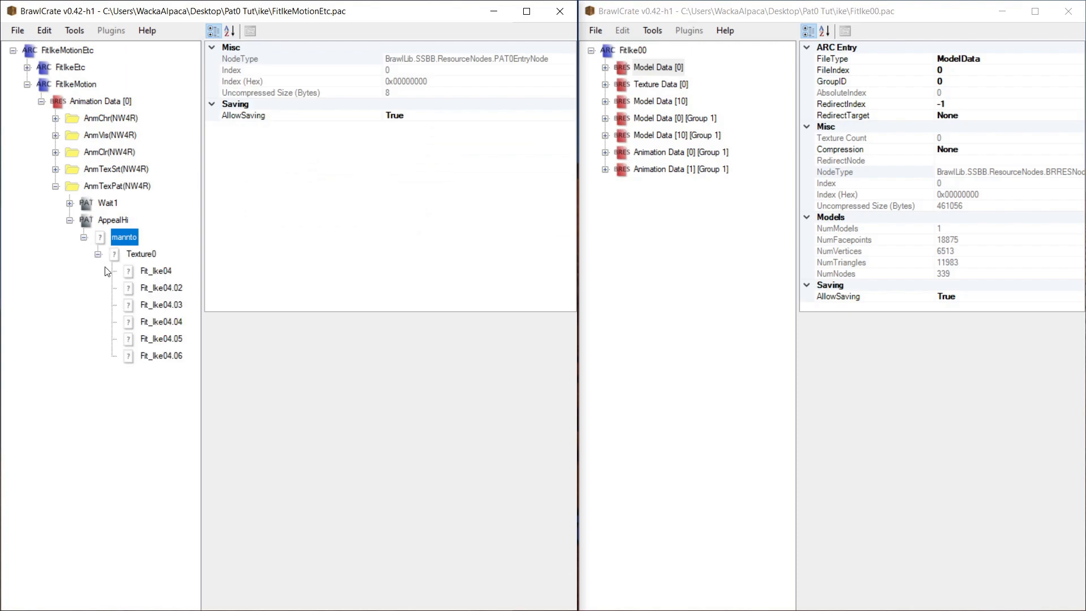
{"action": "left_click", "coordinate": [154, 271]}
{"action": "left_click", "coordinate": [155, 287]}
{"action": "left_click", "coordinate": [156, 305]}
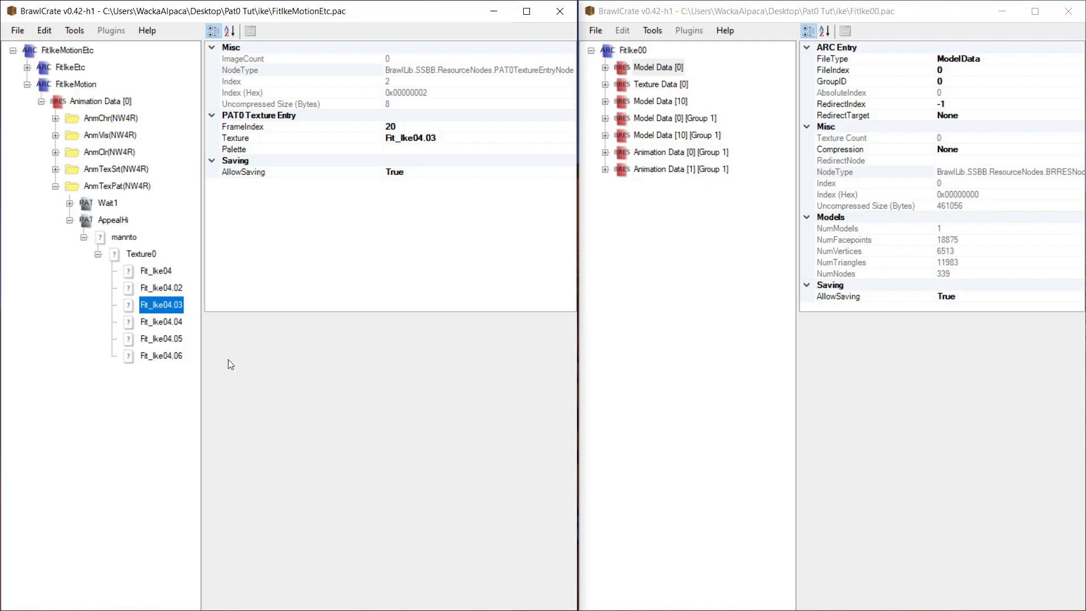
{"action": "left_click", "coordinate": [158, 356]}
{"action": "left_click", "coordinate": [155, 337]}
Compare AppealHi's FrameCount and Loop properties with its Fit_Ike04 texture entries, and collapse the pattern.
{"action": "left_click", "coordinate": [116, 239]}
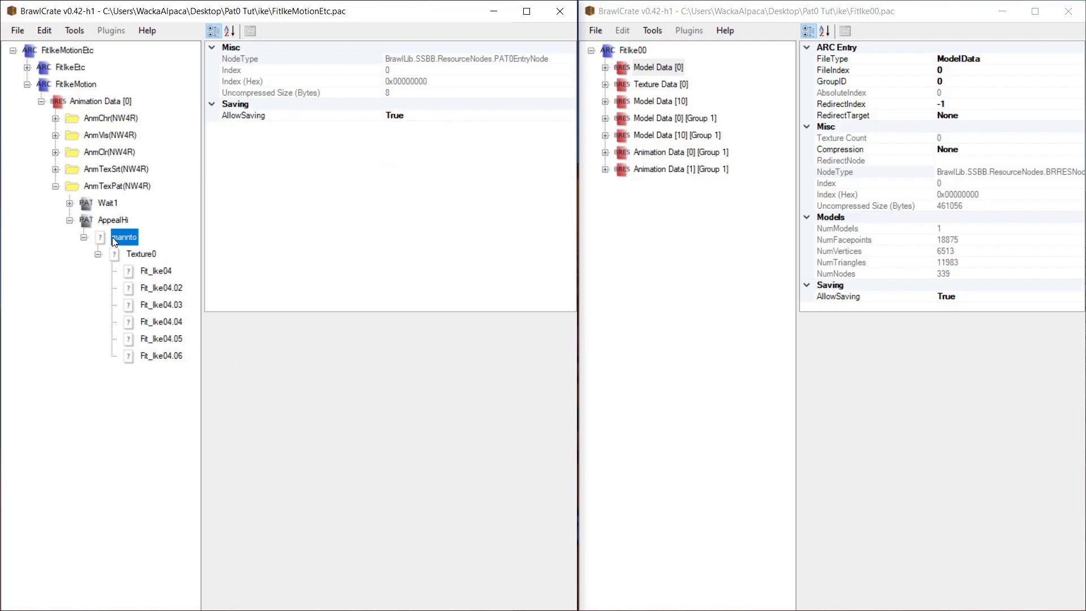
{"action": "left_click", "coordinate": [114, 222]}
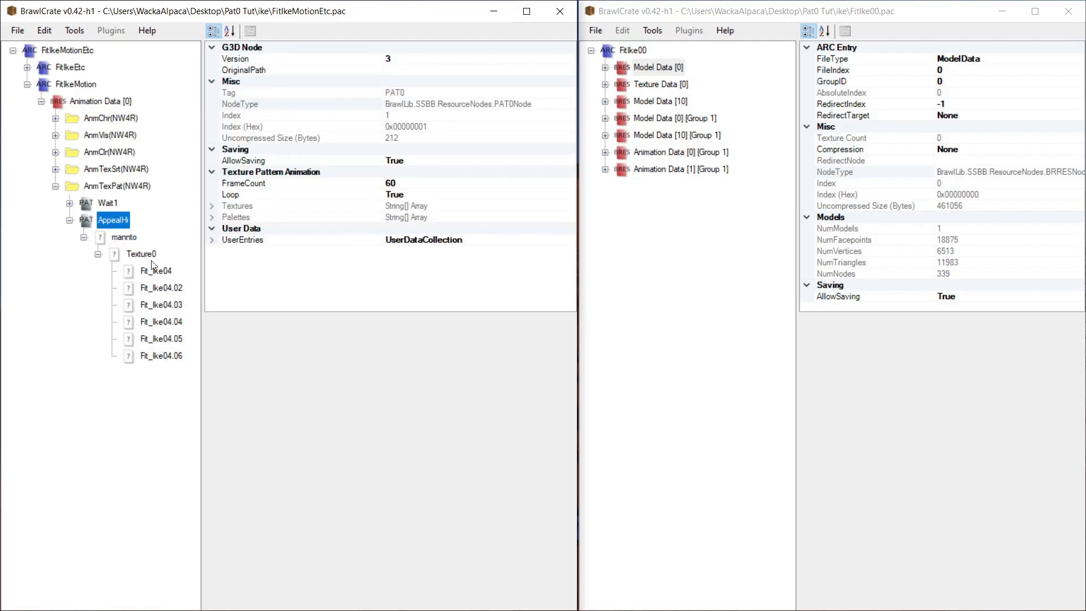
{"action": "left_click", "coordinate": [154, 271]}
{"action": "left_click", "coordinate": [83, 224]}
{"action": "left_click", "coordinate": [373, 186]}
{"action": "left_click", "coordinate": [145, 273]}
{"action": "left_click", "coordinate": [146, 322]}
{"action": "left_click", "coordinate": [153, 354]}
{"action": "left_click", "coordinate": [155, 306]}
{"action": "left_click", "coordinate": [155, 276]}
{"action": "left_click", "coordinate": [112, 221]}
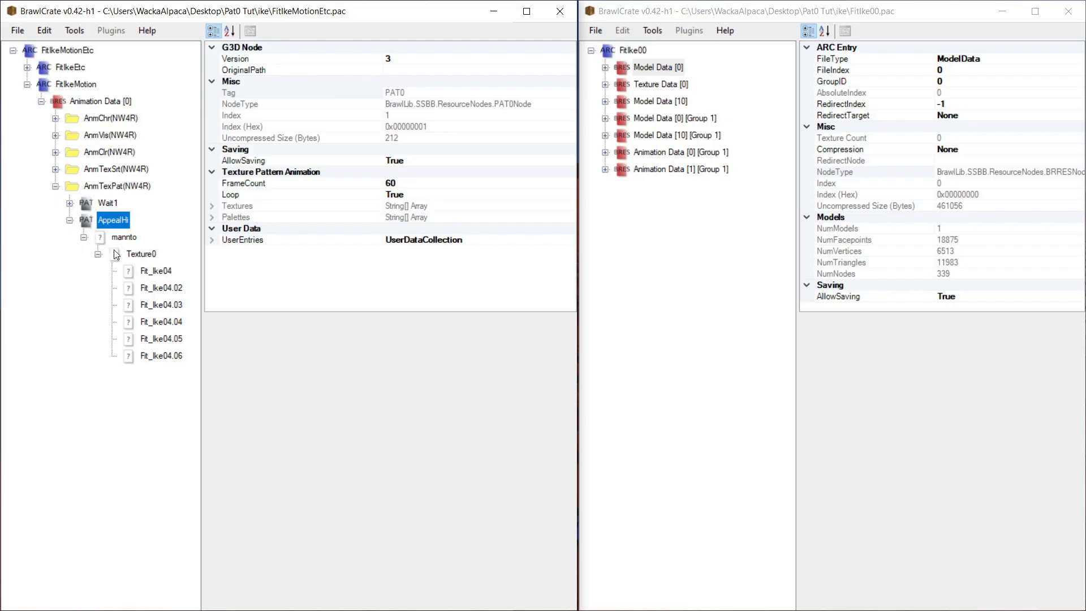
{"action": "double_click", "coordinate": [79, 221]}
Duplicate the AppealHi texture pattern, and duplicate the resulting copy as well.
{"action": "right_click", "coordinate": [109, 219]}
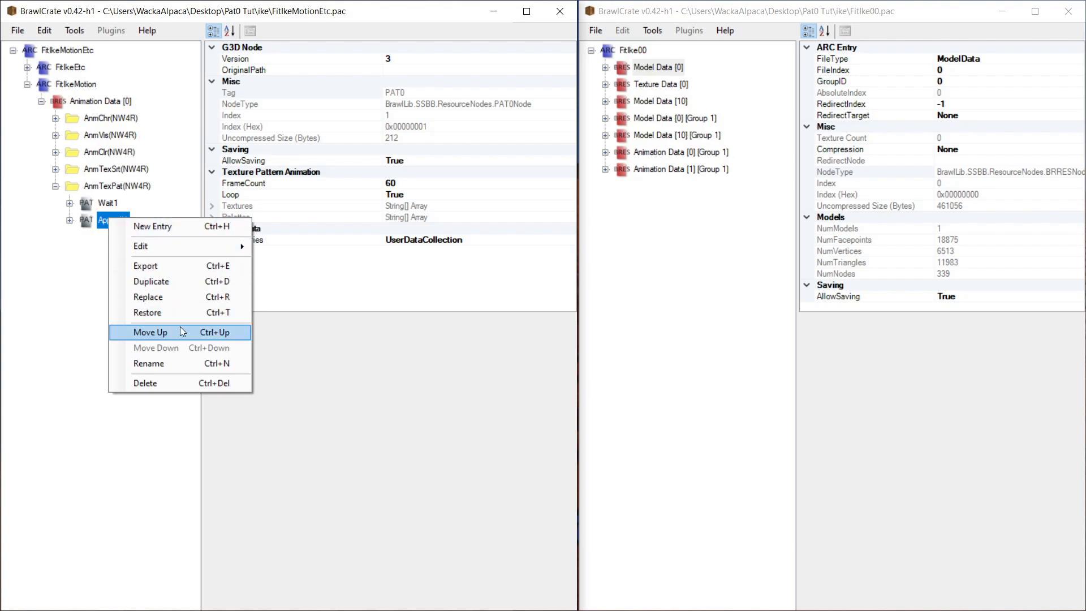
{"action": "left_click", "coordinate": [142, 281]}
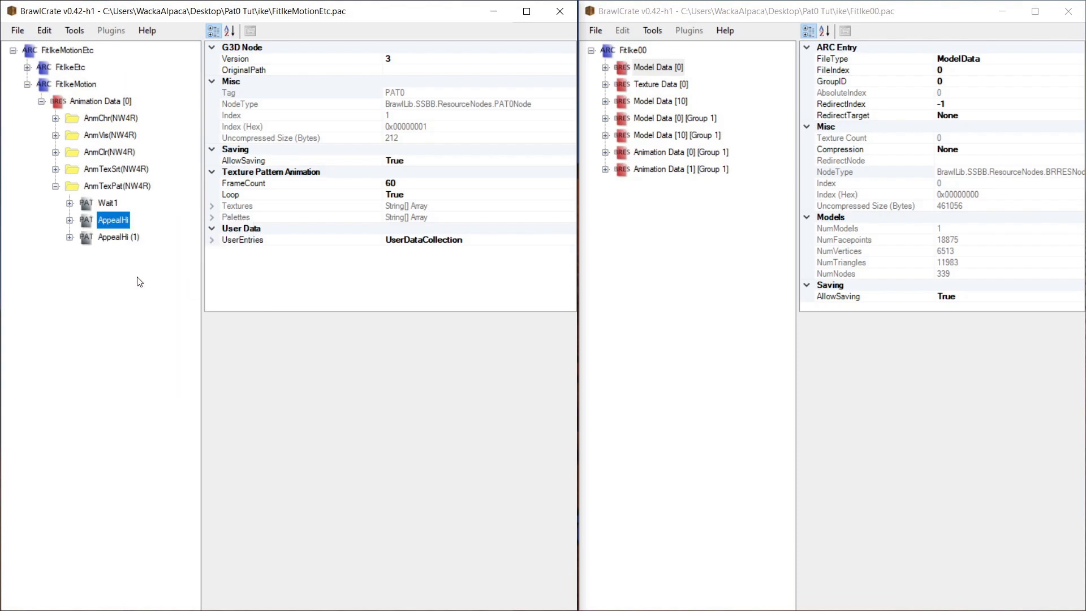
{"action": "right_click", "coordinate": [114, 237]}
{"action": "left_click", "coordinate": [162, 300]}
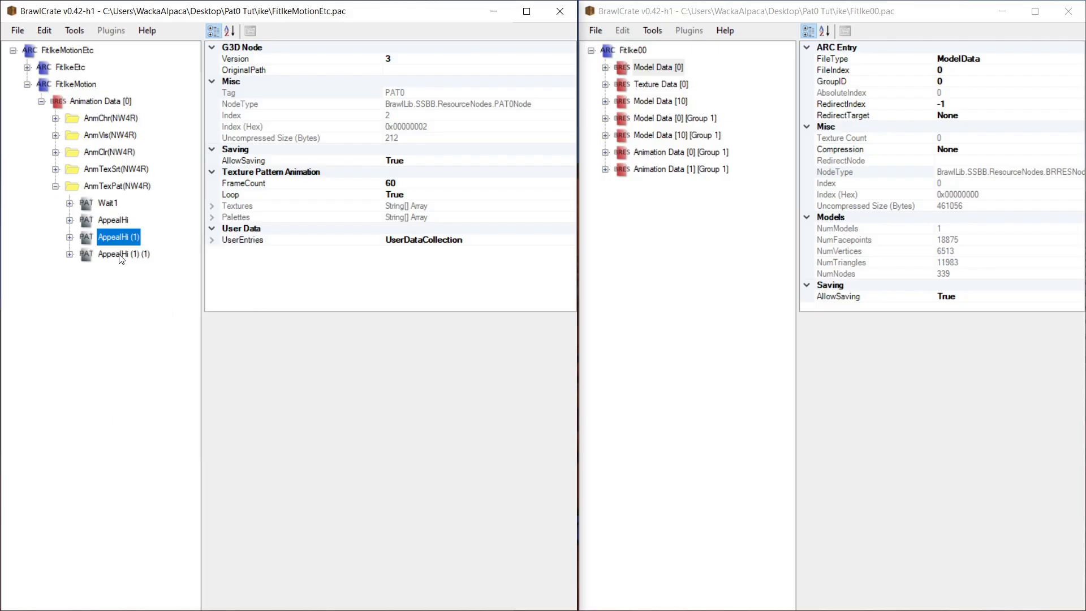
Rename the first AppealHi copy as AppealLw.
{"action": "right_click", "coordinate": [125, 245]}
{"action": "left_click", "coordinate": [186, 379]}
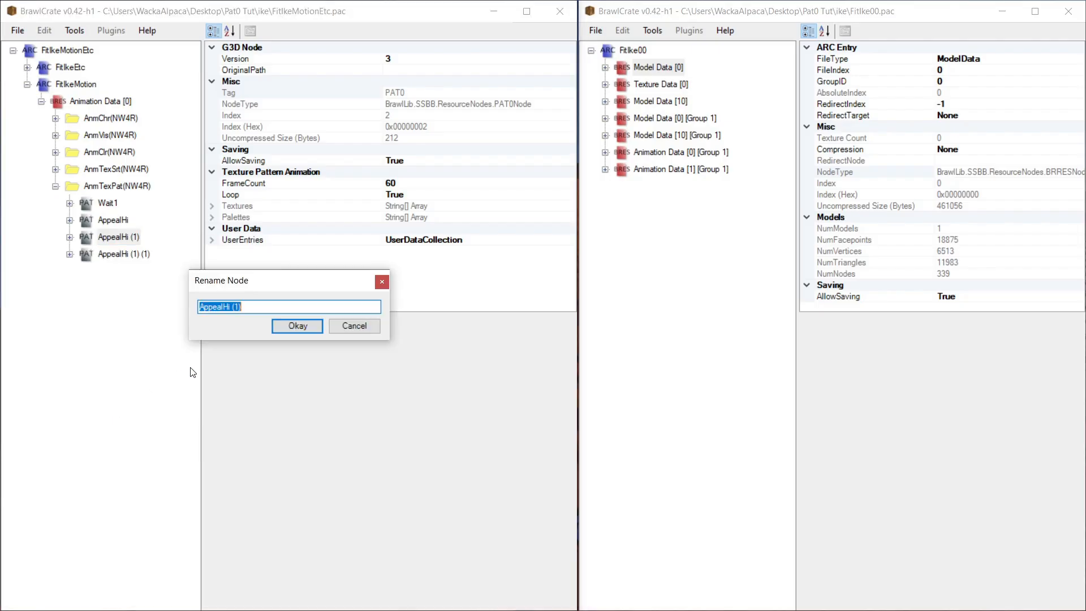
{"action": "key", "text": "End"}
{"action": "key", "text": "BackSpace"}
{"action": "key", "text": "BackSpace"}
{"action": "key", "text": "BackSpace"}
{"action": "key", "text": "BackSpace"}
{"action": "key", "text": "BackSpace"}
{"action": "type", "text": "Lw"}
{"action": "left_click", "coordinate": [295, 328]}
Rename the remaining AppealHi copy as AppealS.
{"action": "right_click", "coordinate": [125, 256]}
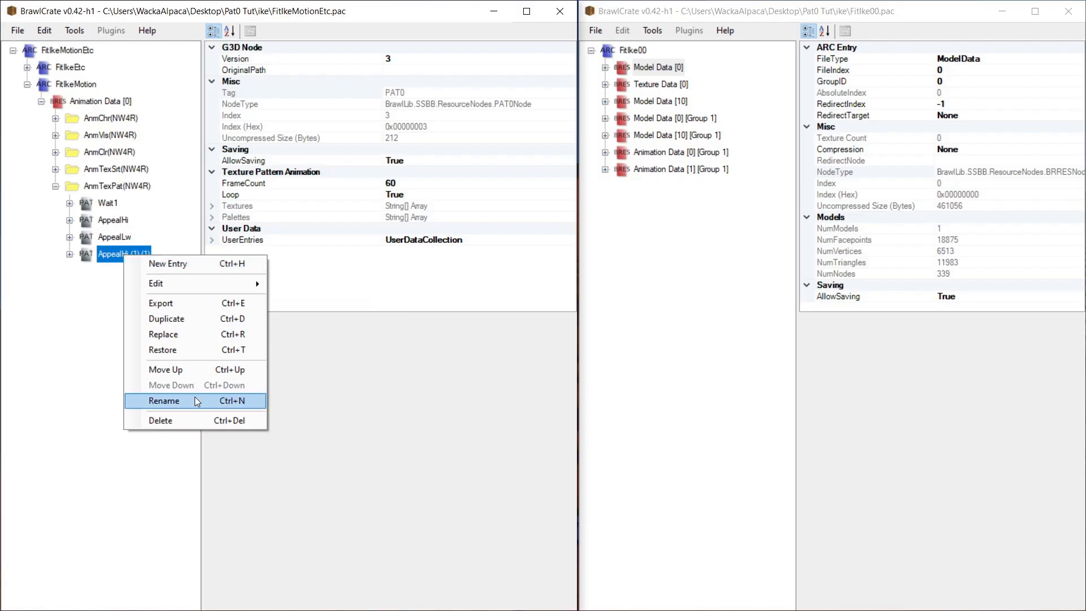
{"action": "left_click", "coordinate": [170, 396]}
{"action": "key", "text": "End"}
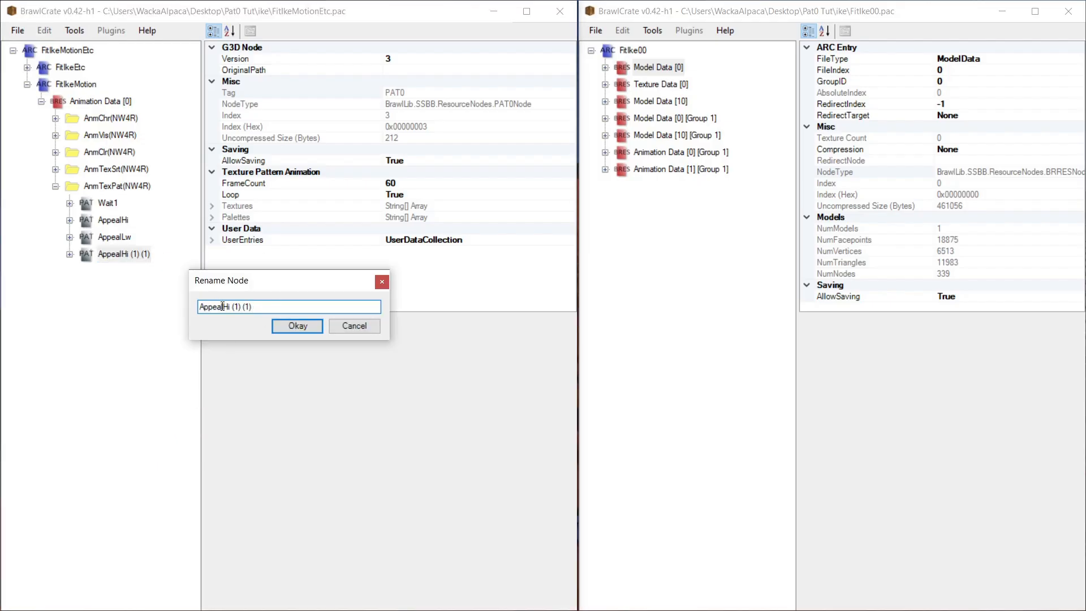
{"action": "left_click_drag", "start_coordinate": [225, 306], "coordinate": [315, 308]}
{"action": "type", "text": "S"}
{"action": "left_click", "coordinate": [300, 325]}
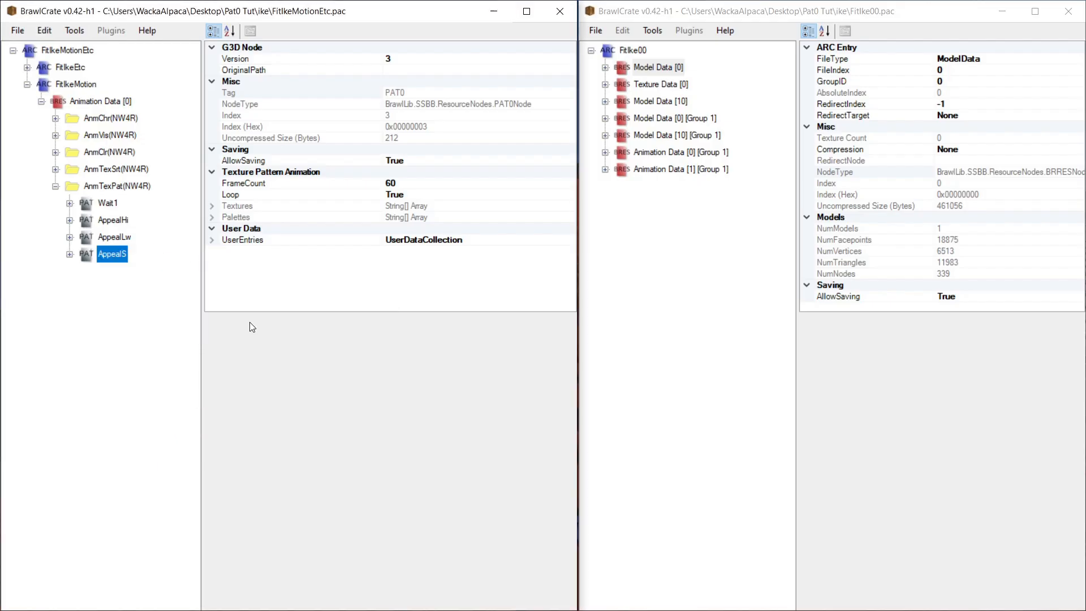
Review the AnmTexPat(NW4R) patterns and the FitIke00.pac textures, collapsing Texture Data [0] and Animation Data [0].
{"action": "left_click", "coordinate": [119, 239]}
{"action": "left_click", "coordinate": [121, 242]}
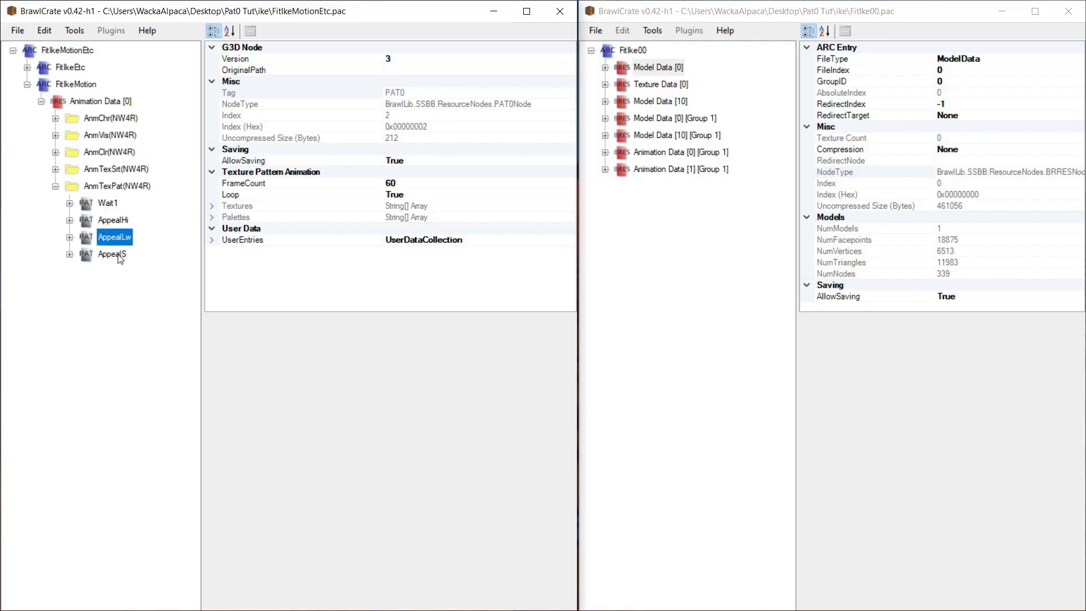
{"action": "left_click", "coordinate": [108, 188]}
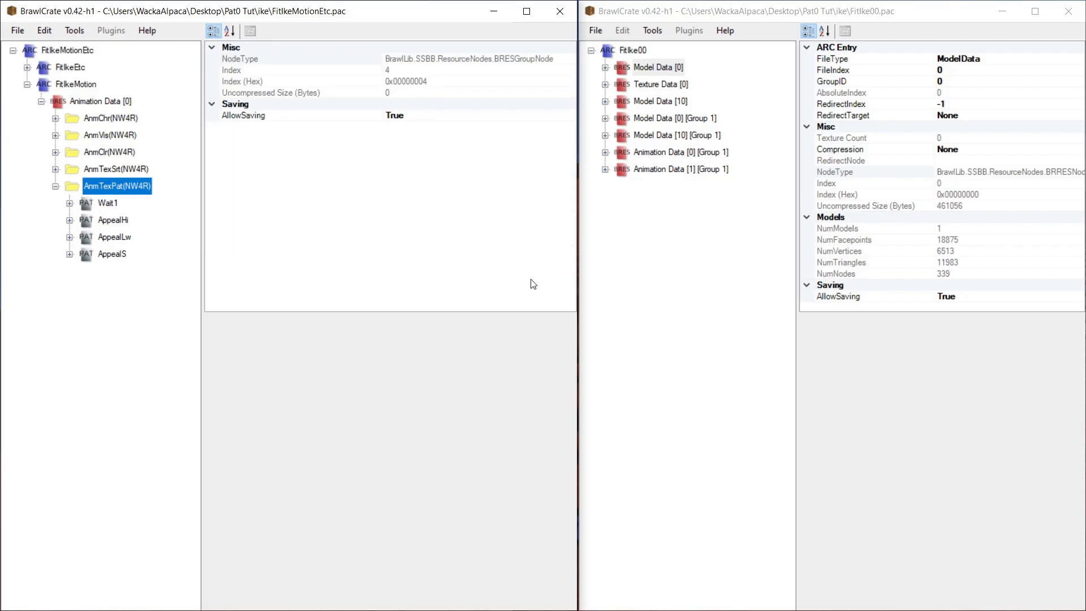
{"action": "left_click", "coordinate": [606, 84]}
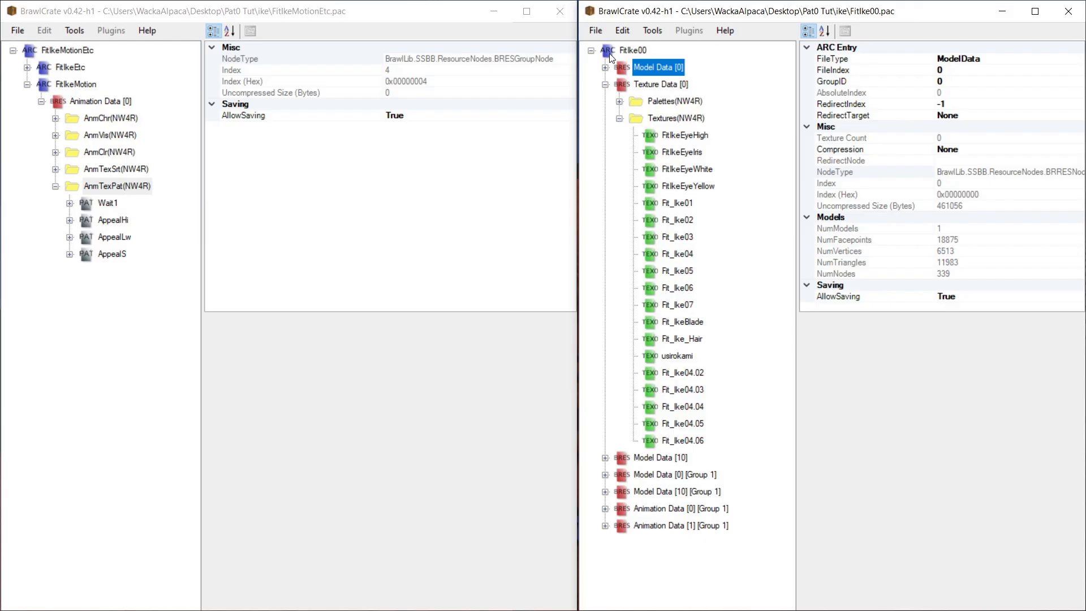
{"action": "left_click", "coordinate": [606, 84]}
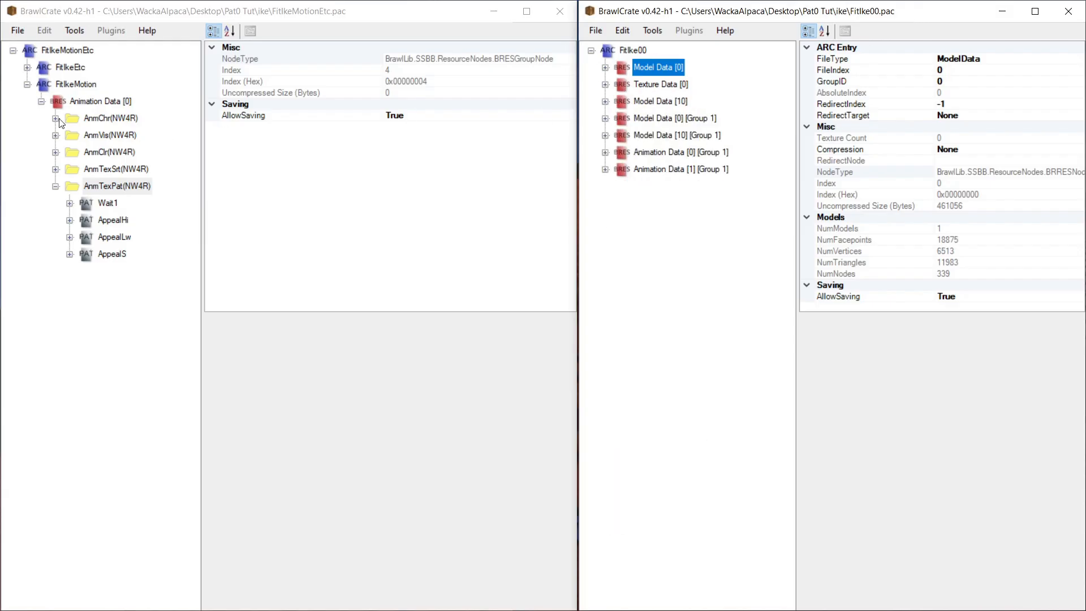
{"action": "left_click", "coordinate": [41, 101]}
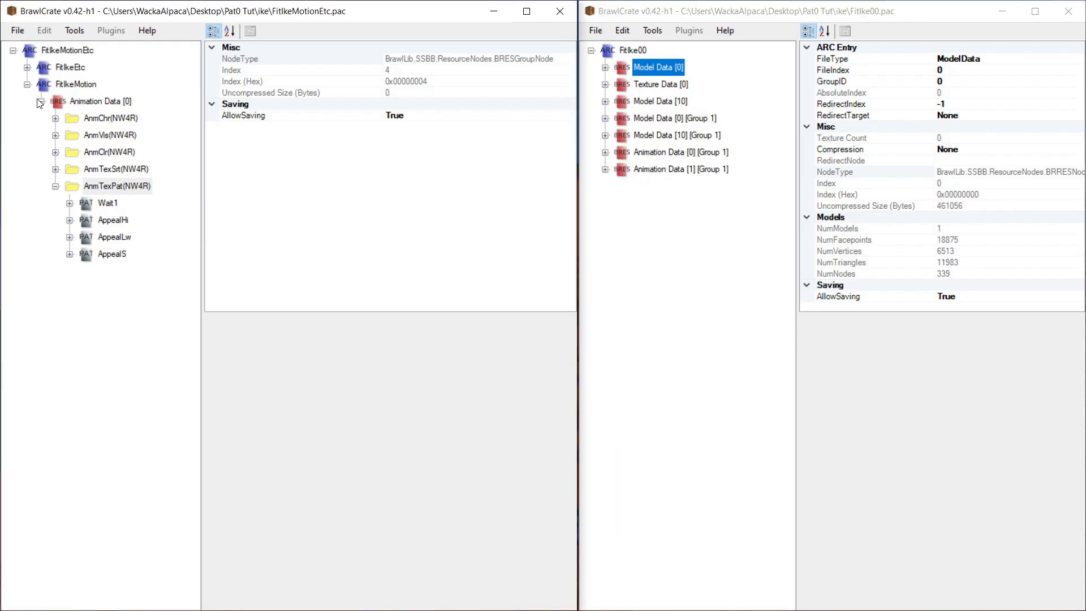
Start saving FitIke00.pac under a new location and create a folder named Example inside Pat0 Tut as the destination.
{"action": "left_click", "coordinate": [607, 44]}
{"action": "left_click", "coordinate": [596, 30]}
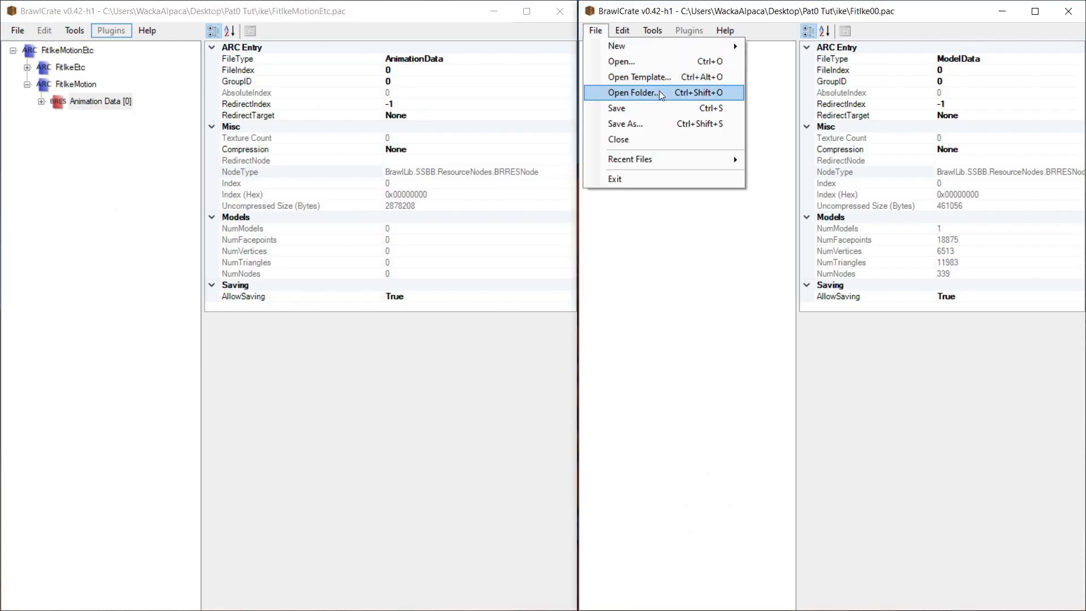
{"action": "left_click", "coordinate": [626, 123]}
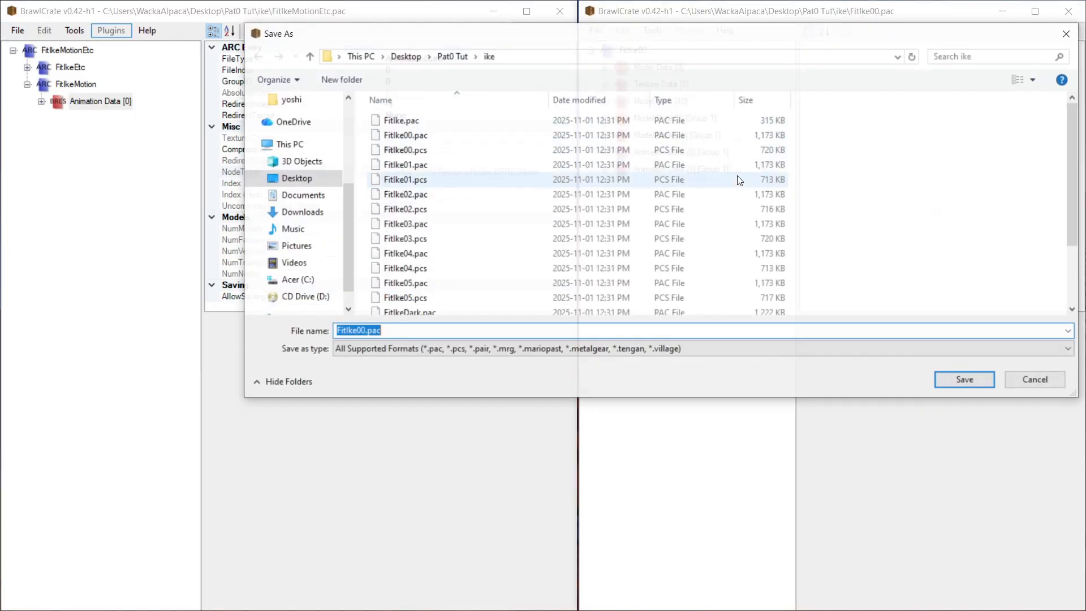
{"action": "left_click", "coordinate": [452, 56]}
{"action": "right_click", "coordinate": [637, 161]}
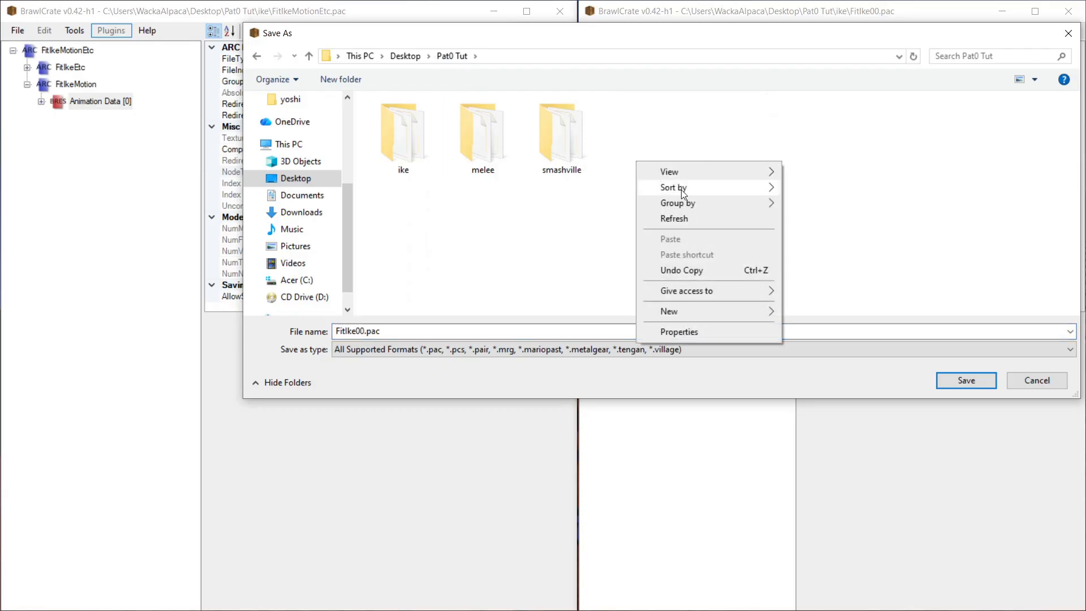
{"action": "mouse_move", "coordinate": [736, 311]}
{"action": "left_click", "coordinate": [838, 316]}
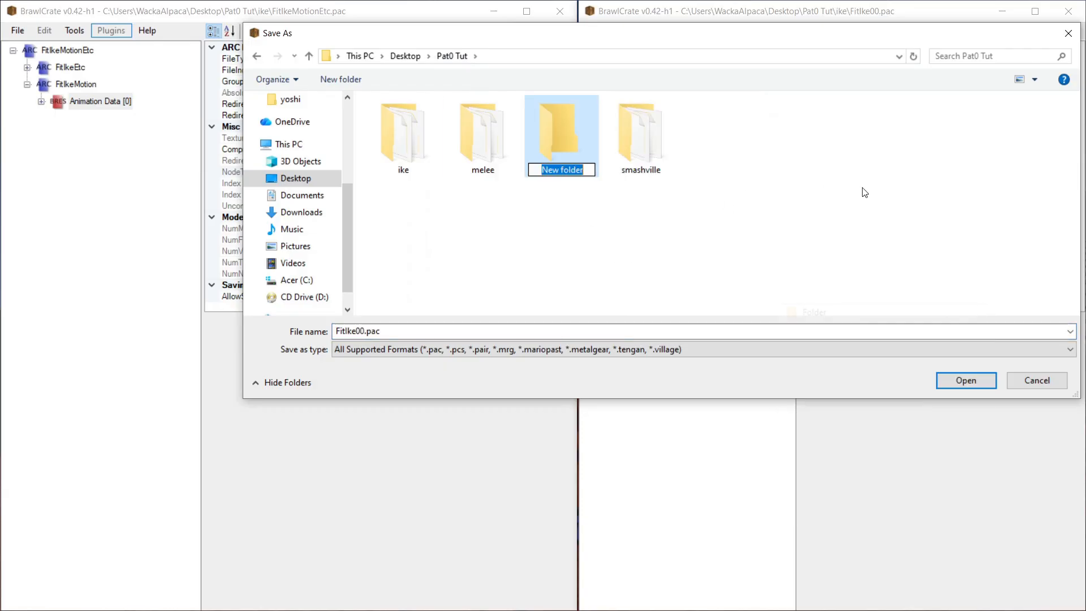
{"action": "type", "text": "E"}
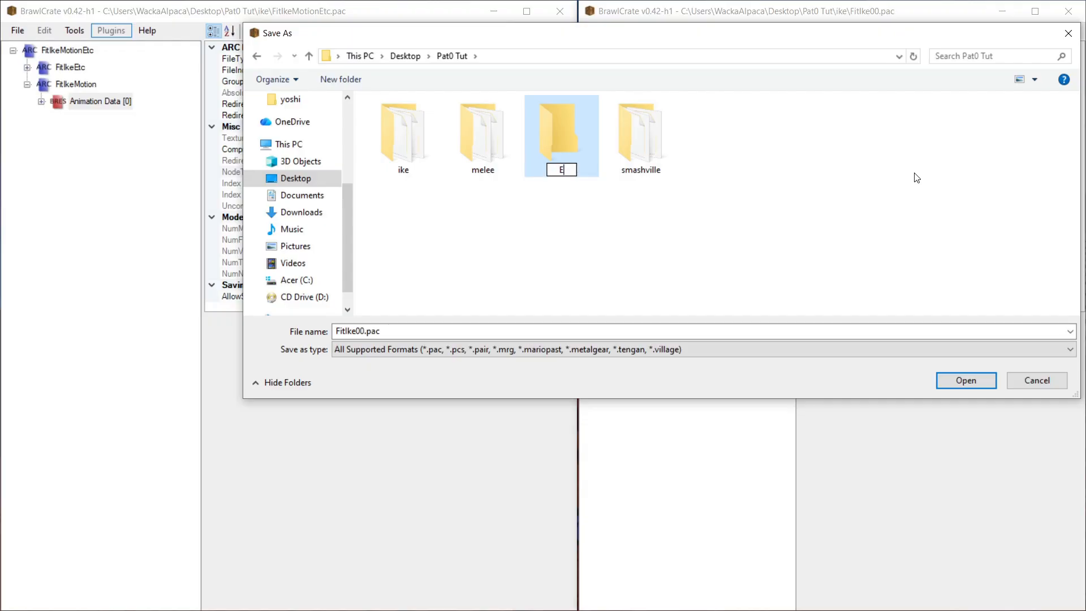
{"action": "type", "text": "xample"}
{"action": "key", "text": "Return"}
{"action": "double_click", "coordinate": [565, 139]}
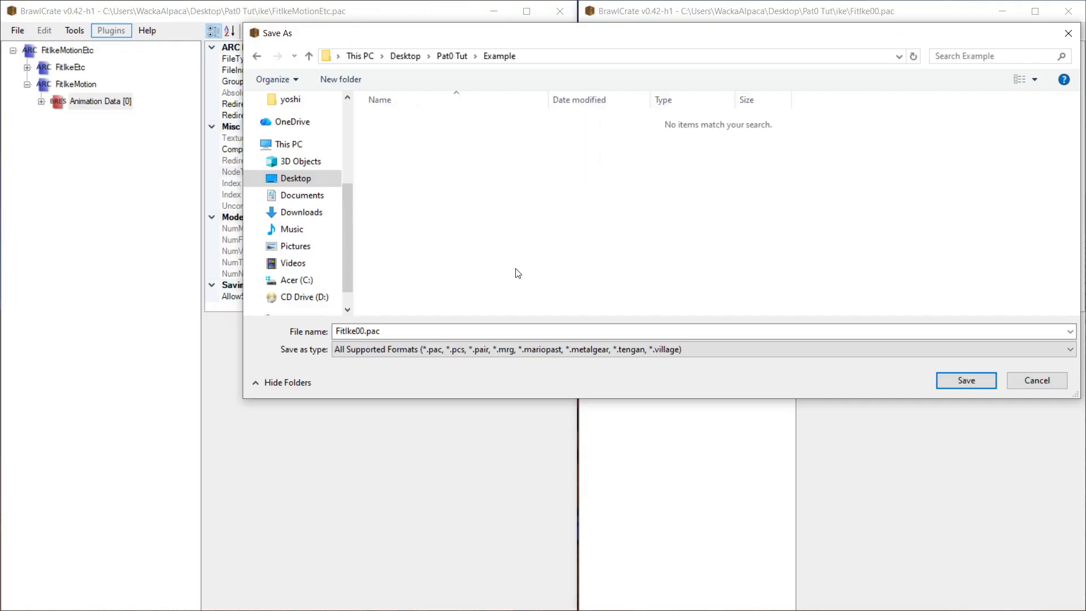
Save FitIke00 in the Example folder as an Archive Pair (*.pac & *.pcs).
{"action": "left_click_drag", "start_coordinate": [565, 30], "coordinate": [506, 65]}
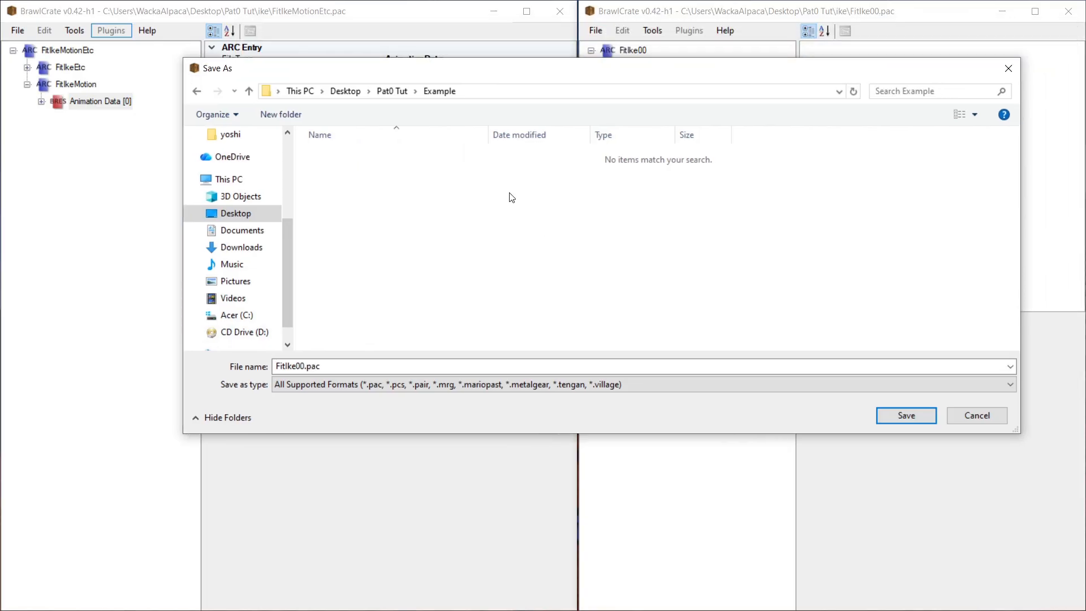
{"action": "left_click", "coordinate": [399, 385]}
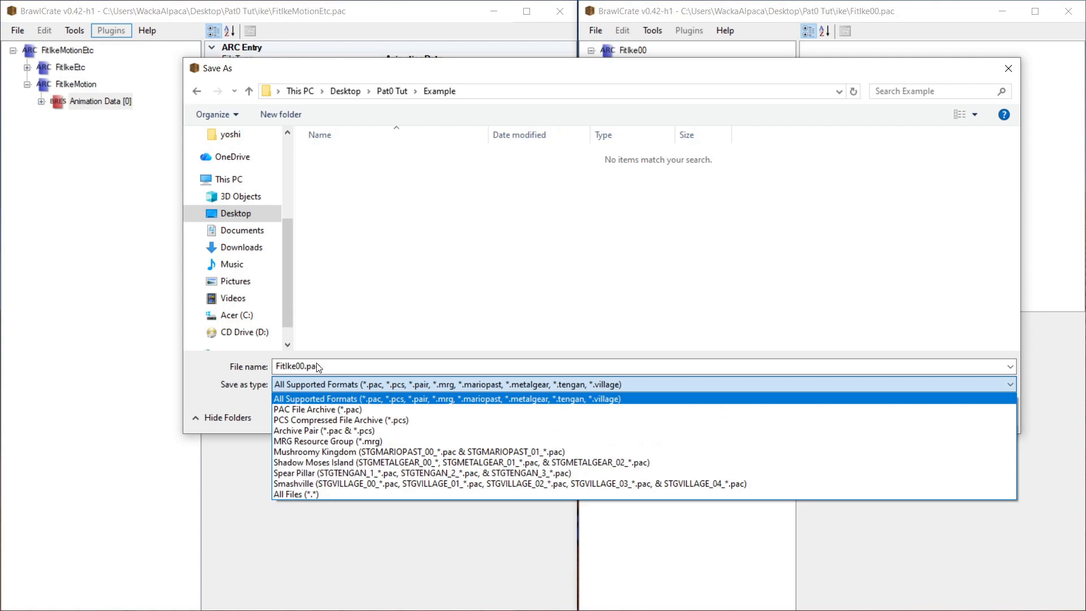
{"action": "left_click", "coordinate": [342, 433]}
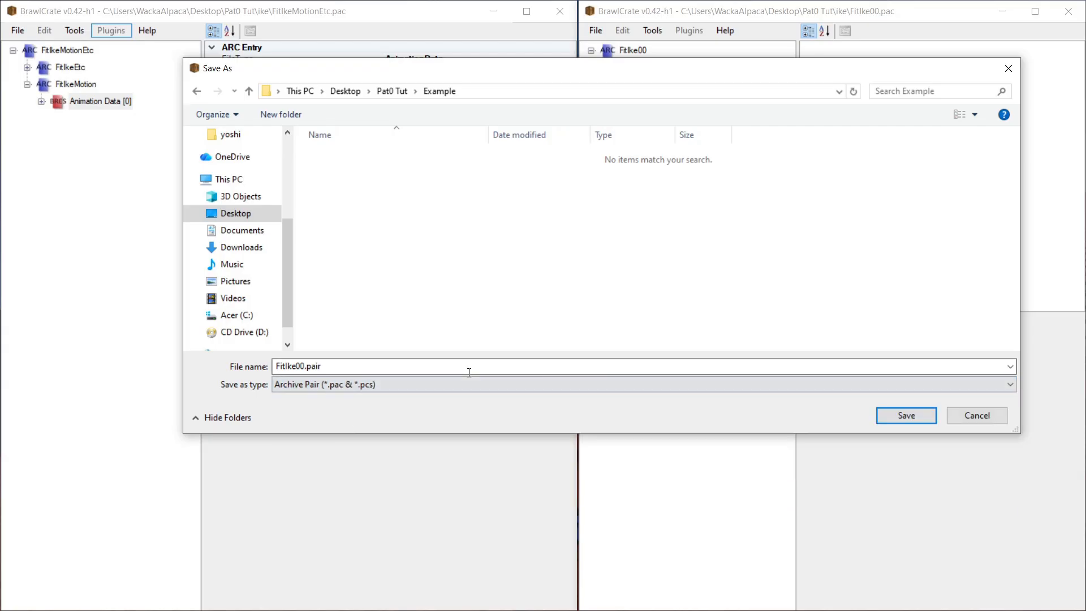
{"action": "left_click", "coordinate": [906, 415]}
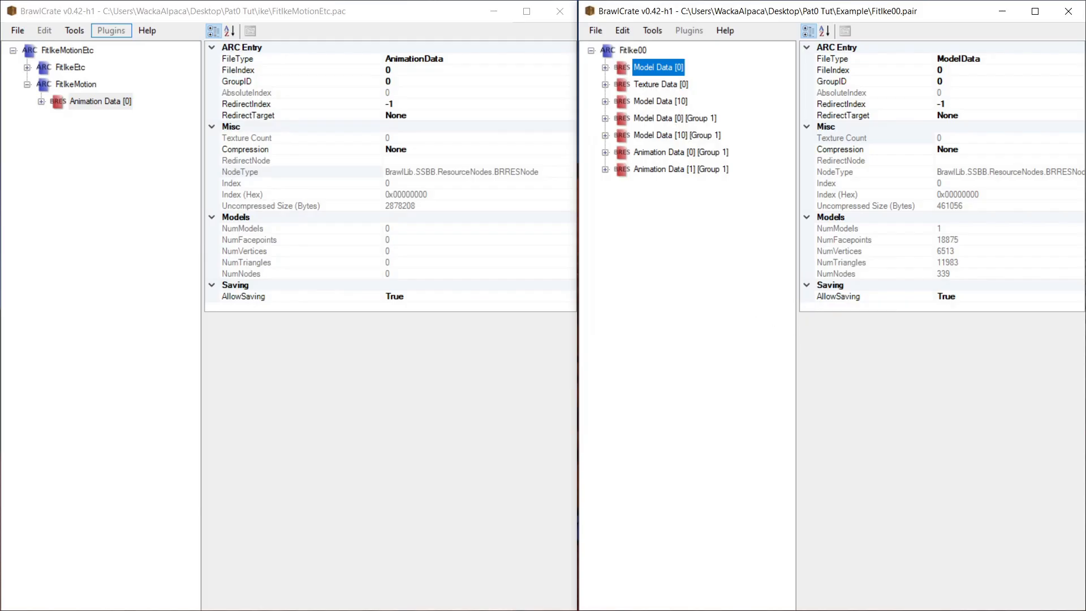
Switch to File Explorer and check the saved FitIke00 files in the Example folder.
{"action": "key", "text": "alt+Tab"}
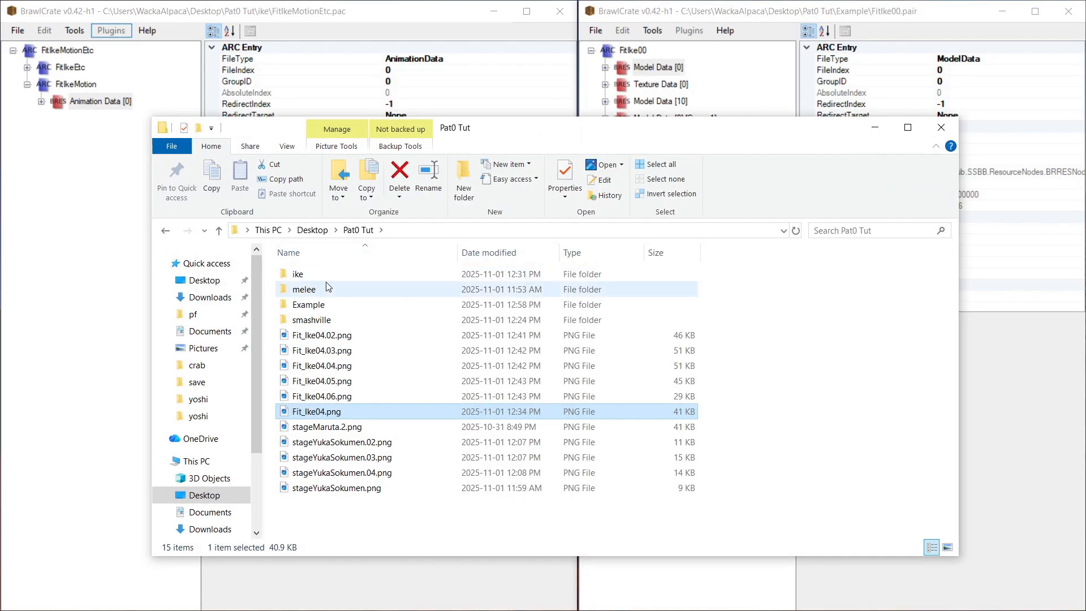
{"action": "double_click", "coordinate": [330, 305]}
{"action": "left_click_drag", "start_coordinate": [412, 326], "coordinate": [313, 265]}
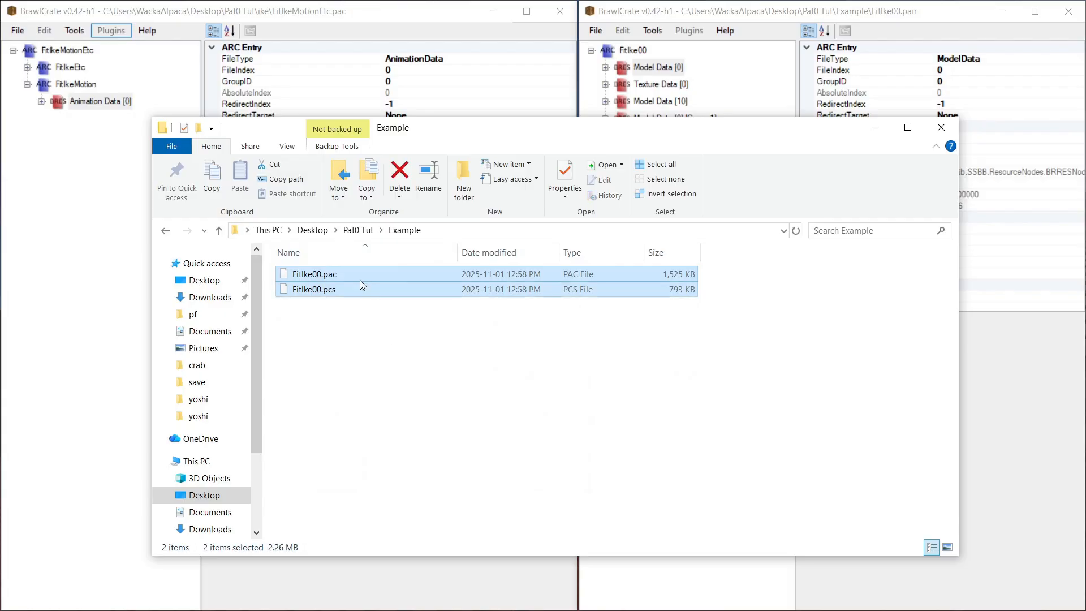
{"action": "left_click", "coordinate": [666, 468]}
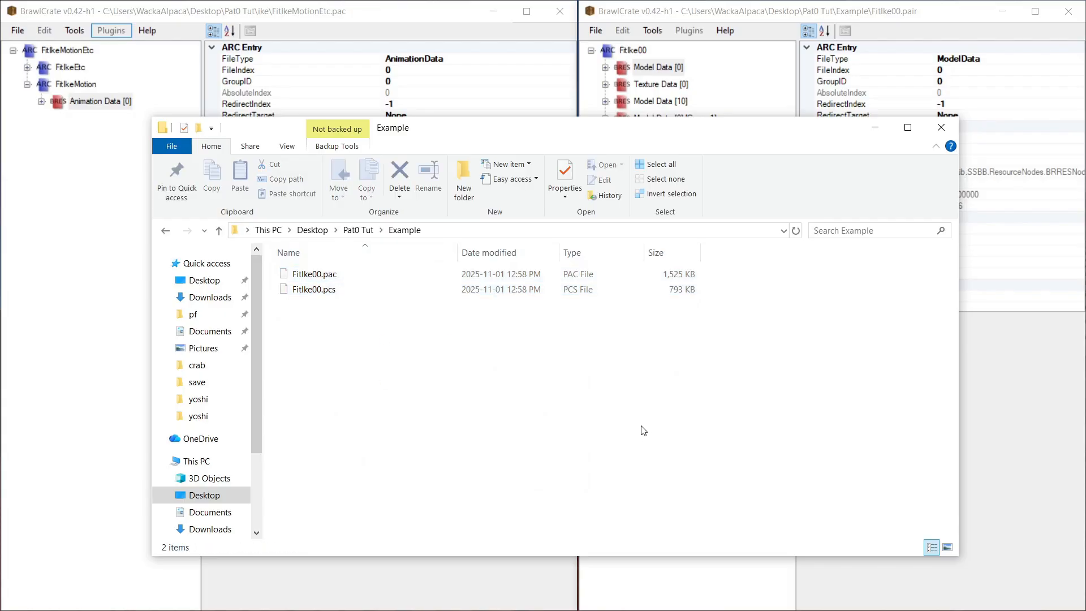
Switch back to BrawlCrate and save FitIkeMotionEtc.pac under its existing name in the Example folder.
{"action": "left_click", "coordinate": [317, 19]}
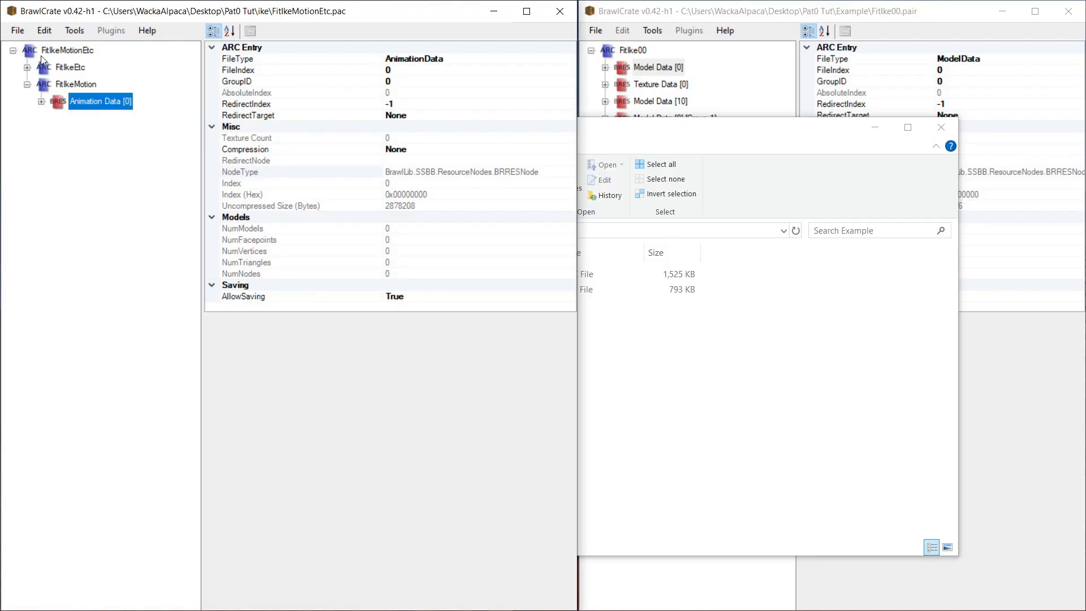
{"action": "left_click", "coordinate": [18, 31]}
{"action": "left_click", "coordinate": [65, 123]}
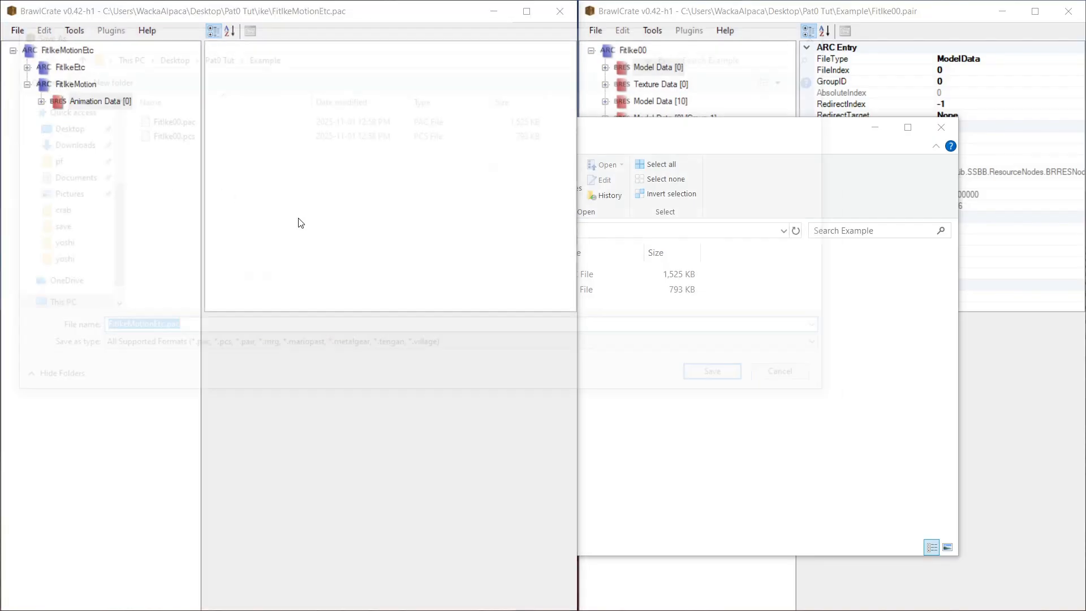
{"action": "left_click", "coordinate": [714, 381]}
{"action": "left_click", "coordinate": [731, 148]}
Minimize both BrawlCrate windows and select the three saved Ike files in the Example folder.
{"action": "left_click_drag", "start_coordinate": [653, 390], "coordinate": [452, 266]}
{"action": "left_click", "coordinate": [491, 15]}
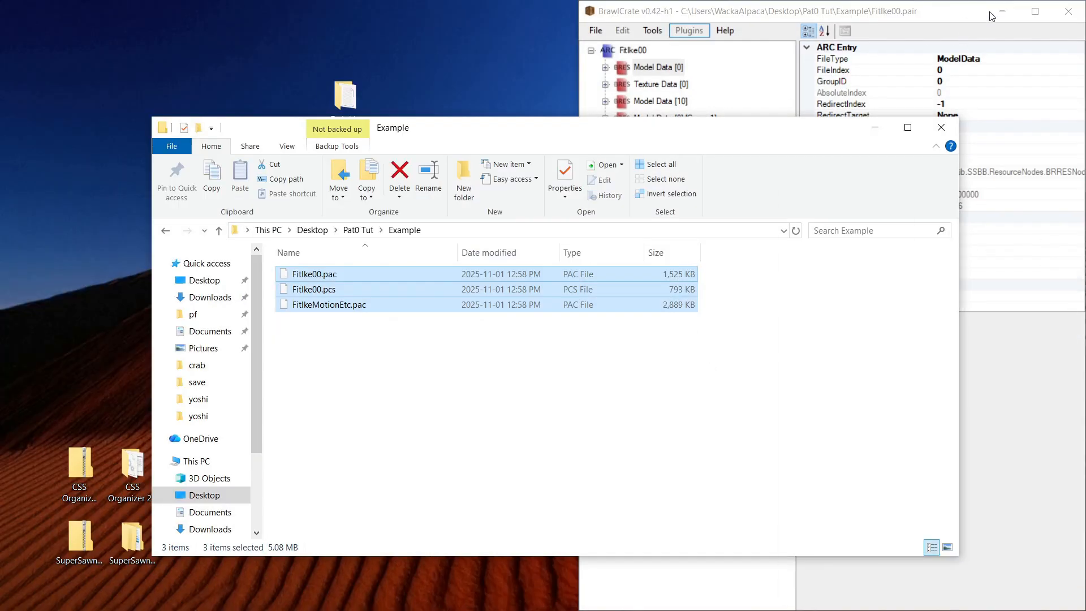
{"action": "left_click", "coordinate": [1002, 11]}
{"action": "left_click_drag", "start_coordinate": [619, 368], "coordinate": [498, 274]}
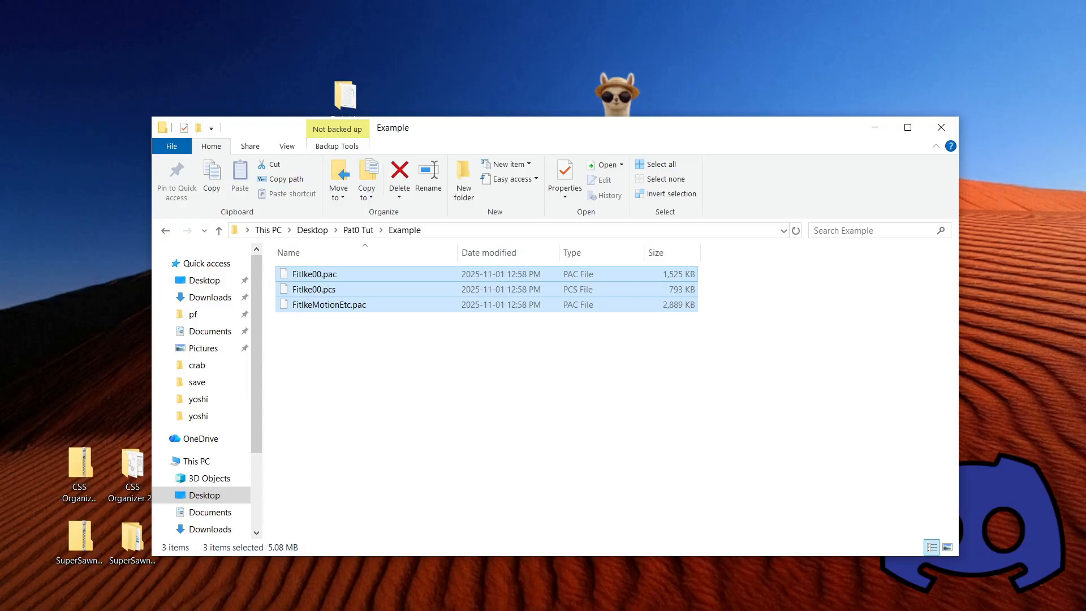
In the other File Explorer window, go from the melee stage folder up to pf and open its fighter folder.
{"action": "key", "text": "alt+Tab"}
{"action": "left_click_drag", "start_coordinate": [689, 402], "coordinate": [585, 438]}
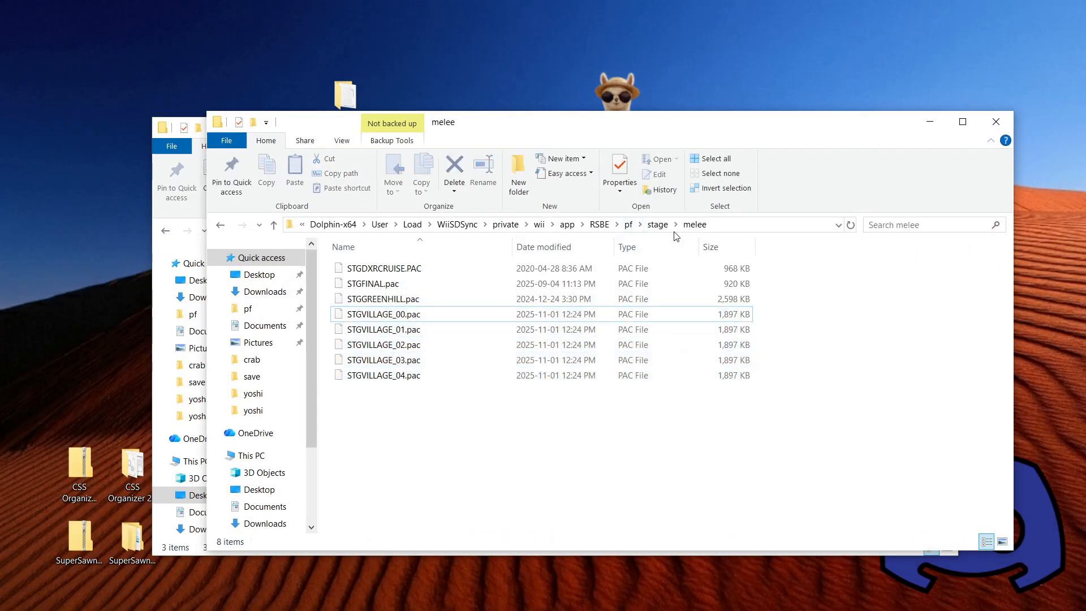
{"action": "left_click", "coordinate": [629, 225]}
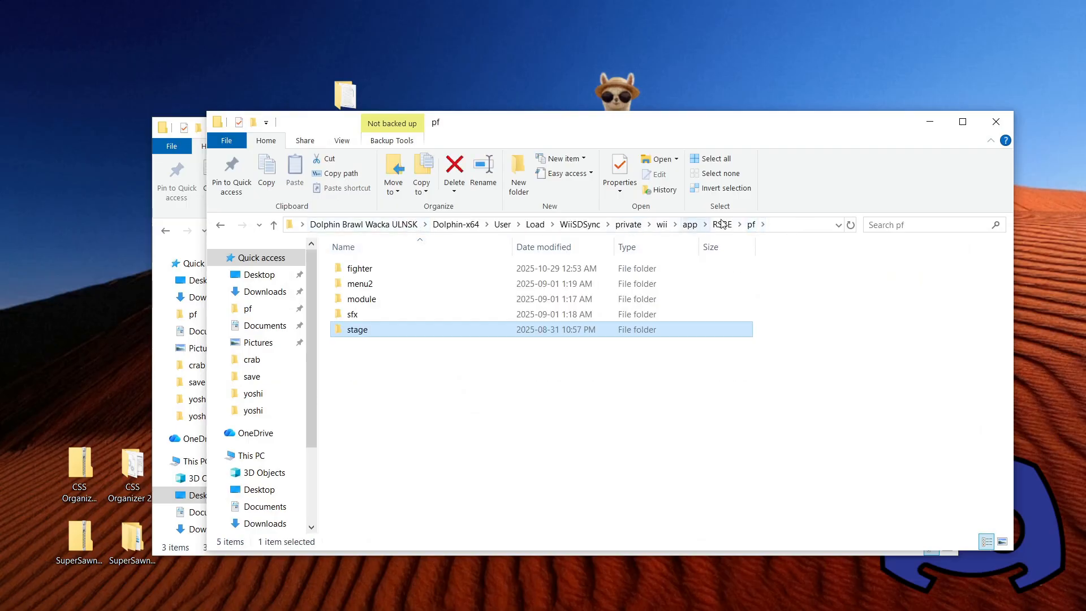
{"action": "left_click", "coordinate": [752, 226]}
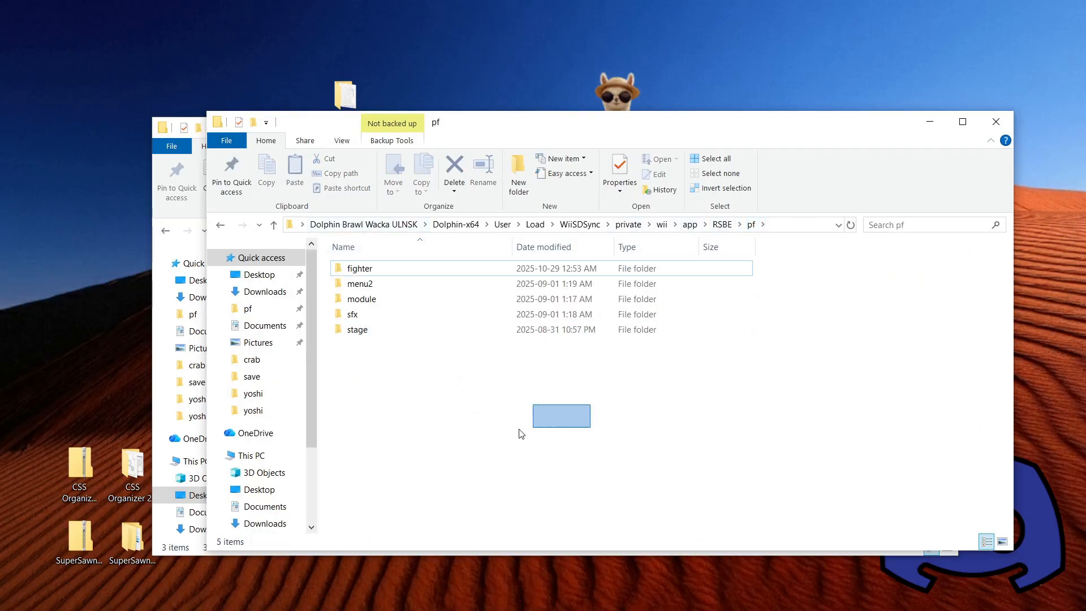
{"action": "double_click", "coordinate": [389, 269]}
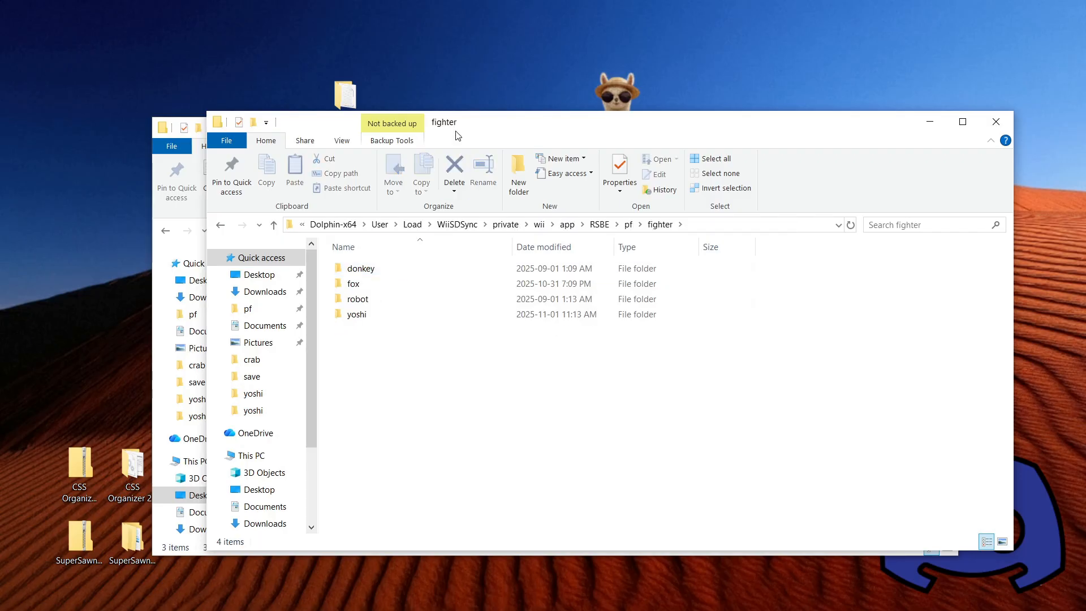
Arrange the Example and fighter windows to overlap less and create a folder named ike inside fighter.
{"action": "left_click_drag", "start_coordinate": [478, 121], "coordinate": [557, 71]}
{"action": "left_click_drag", "start_coordinate": [267, 138], "coordinate": [218, 138]}
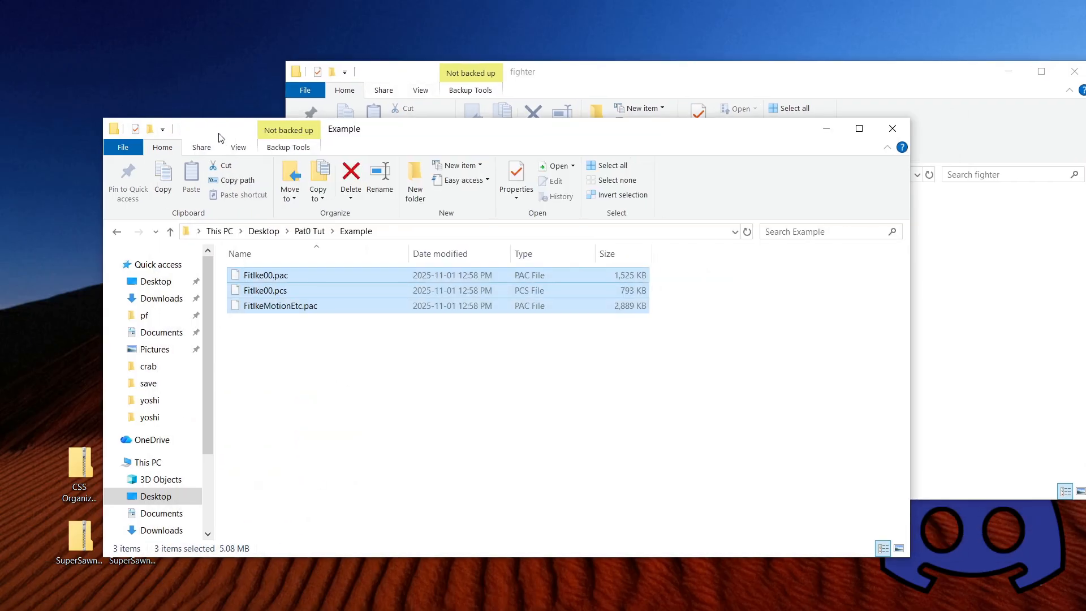
{"action": "left_click_drag", "start_coordinate": [563, 89], "coordinate": [547, 91]}
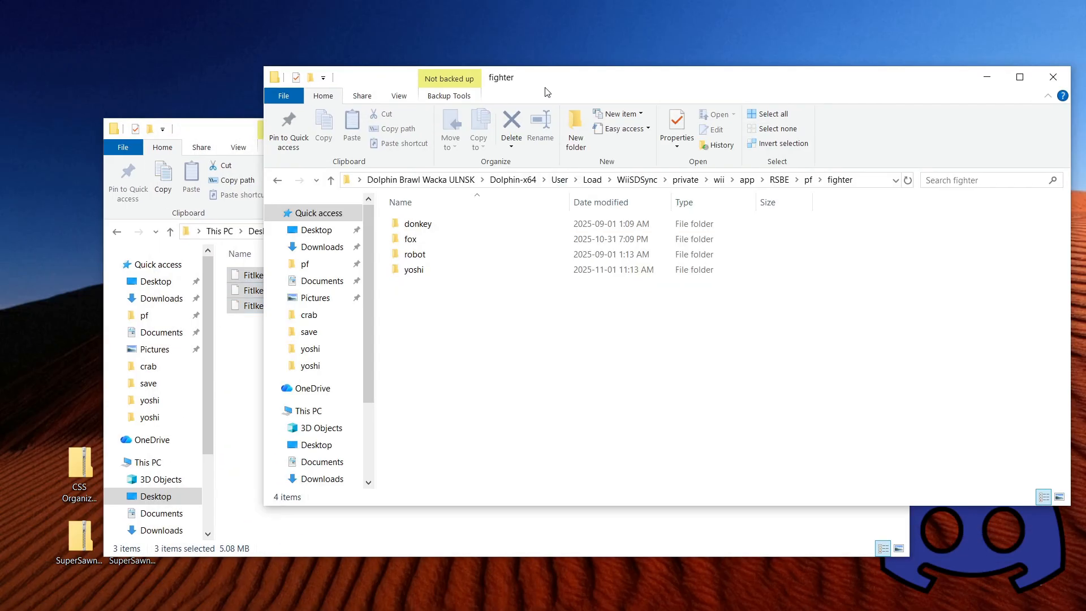
{"action": "right_click", "coordinate": [435, 296]}
{"action": "mouse_move", "coordinate": [490, 470]}
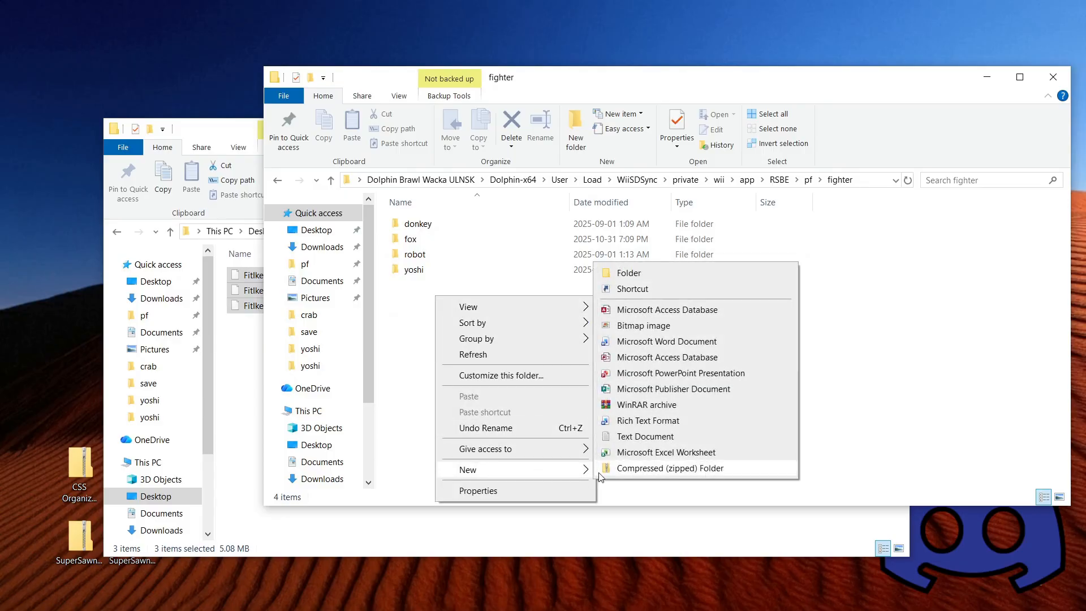
{"action": "left_click", "coordinate": [629, 273]}
{"action": "type", "text": "lk"}
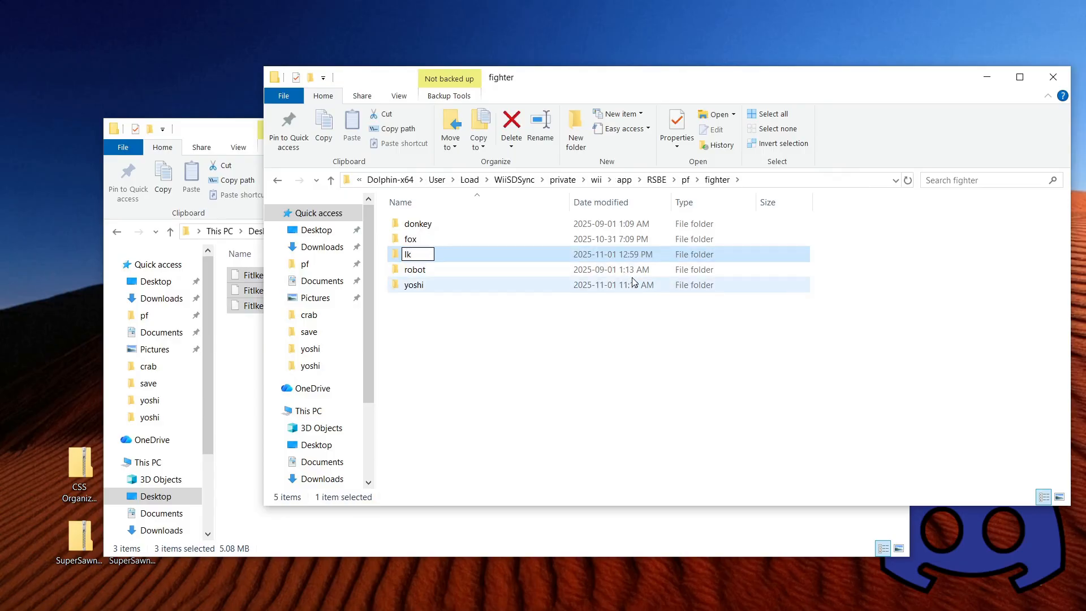
{"action": "type", "text": "ke"}
{"action": "key", "text": "Return"}
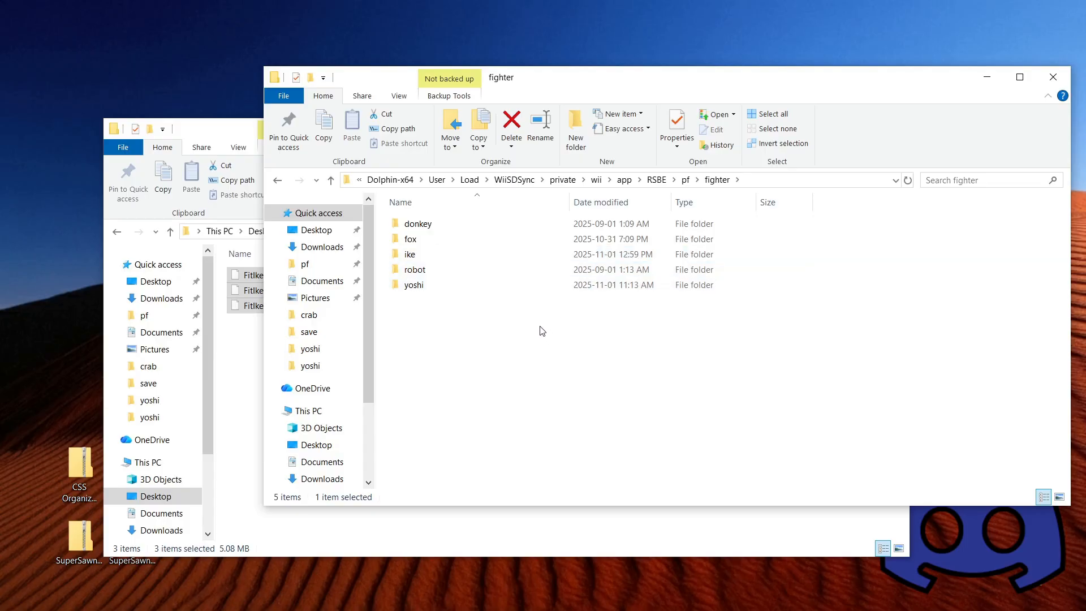
Copy FitIke00.pac, FitIke00.pcs and FitIkeMotionEtc.pac from Example into the new ike folder, and minimize both Explorer windows.
{"action": "double_click", "coordinate": [413, 254]}
{"action": "left_click_drag", "start_coordinate": [223, 129], "coordinate": [176, 181]}
{"action": "right_click_drag", "start_coordinate": [223, 325], "coordinate": [903, 294]}
{"action": "left_click", "coordinate": [944, 358]}
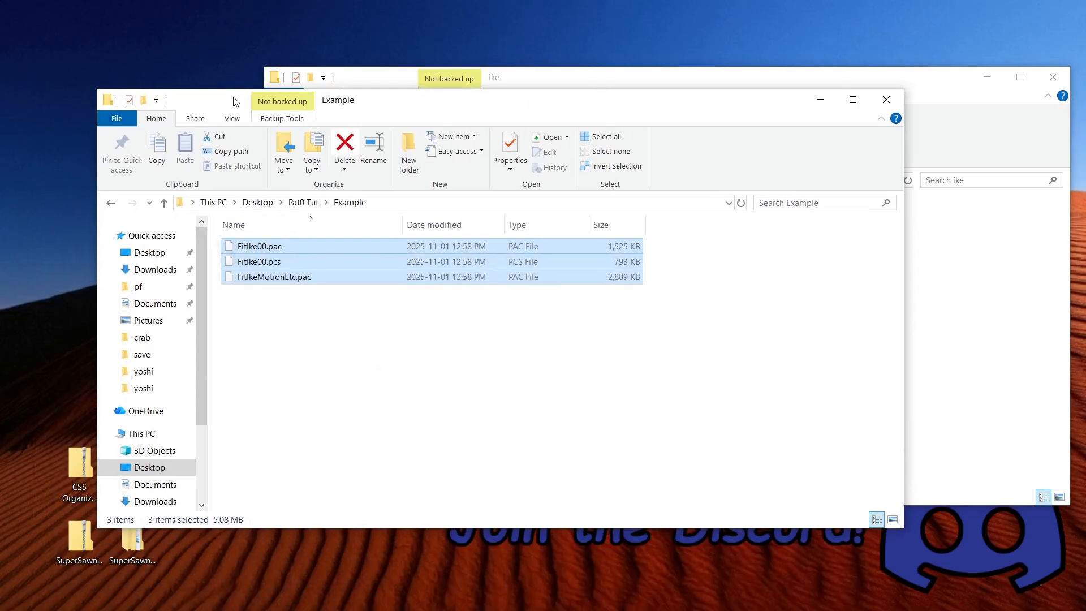
{"action": "left_click", "coordinate": [811, 101]}
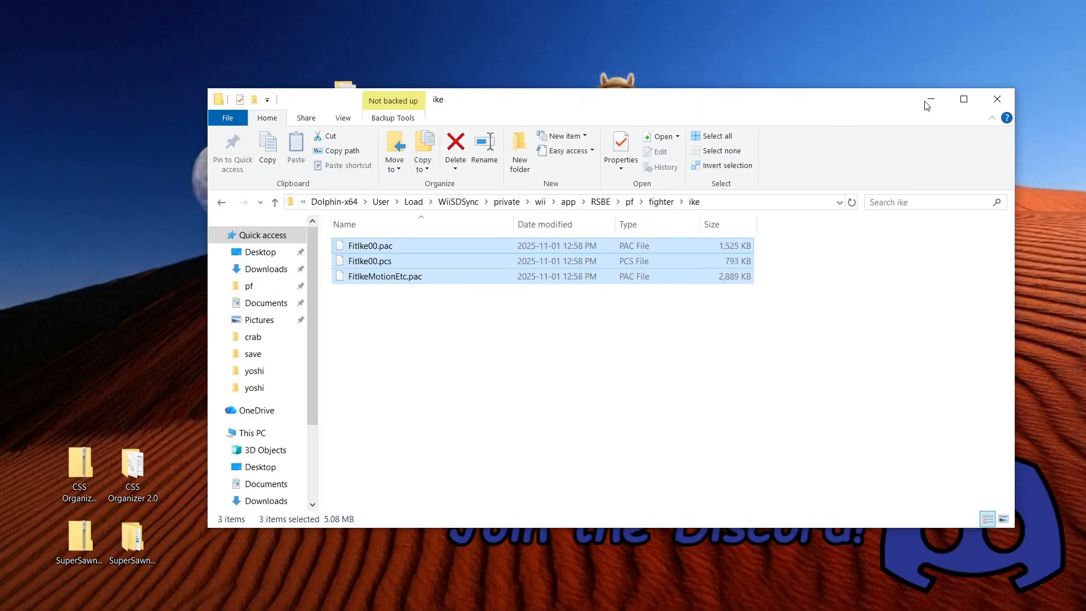
{"action": "left_click", "coordinate": [931, 100]}
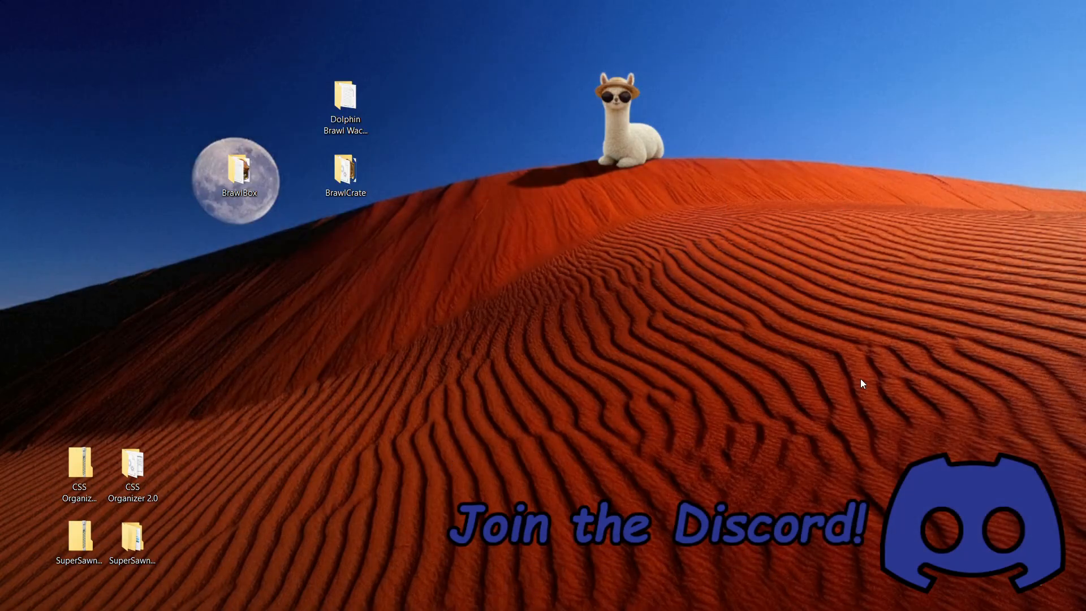
Switch to Dolphin and pack the SD card from its sync folder in the Wii settings.
{"action": "key", "text": "alt+Tab"}
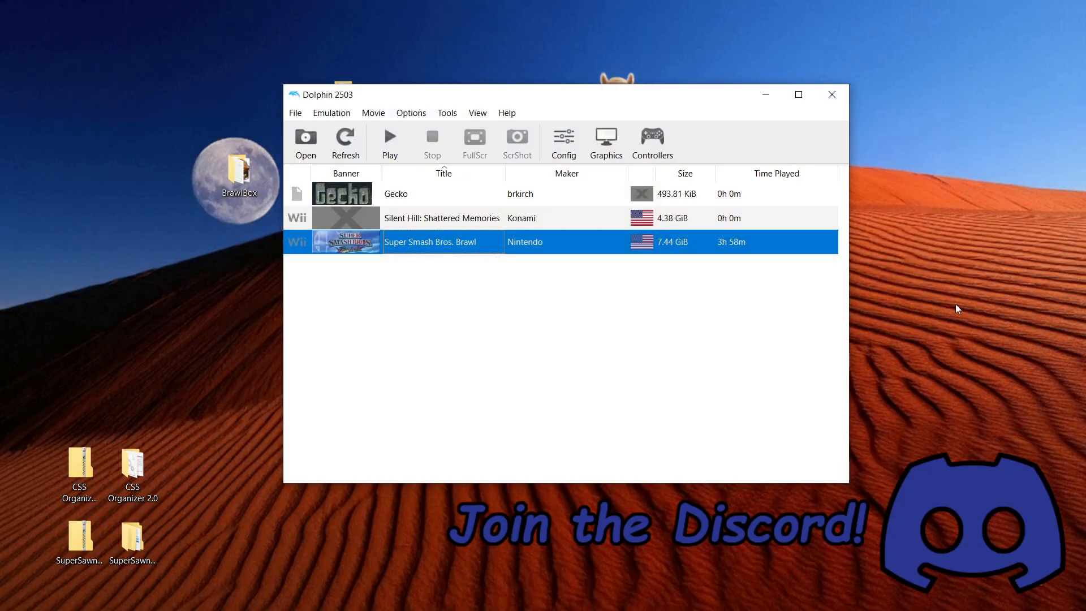
{"action": "left_click", "coordinate": [410, 113]}
{"action": "left_click", "coordinate": [432, 132]}
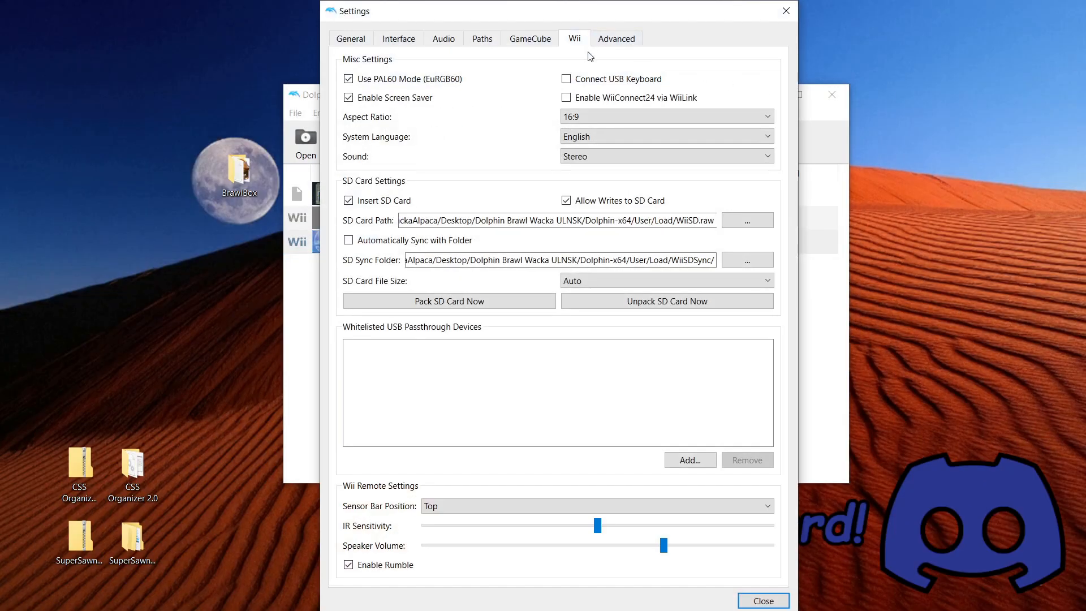
{"action": "left_click", "coordinate": [515, 299]}
{"action": "left_click", "coordinate": [629, 347]}
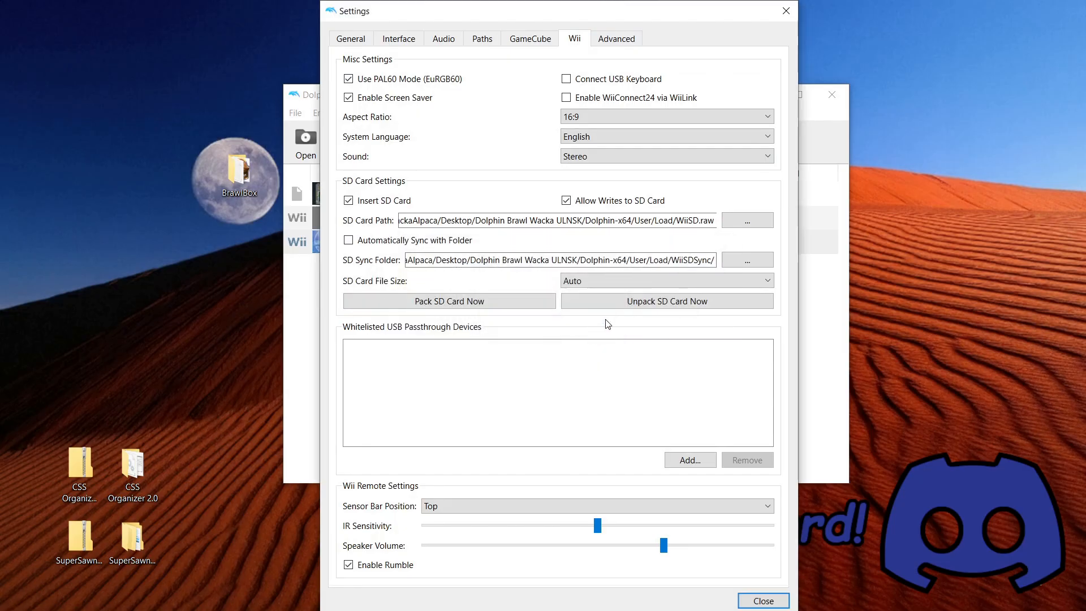
{"action": "left_click", "coordinate": [787, 11]}
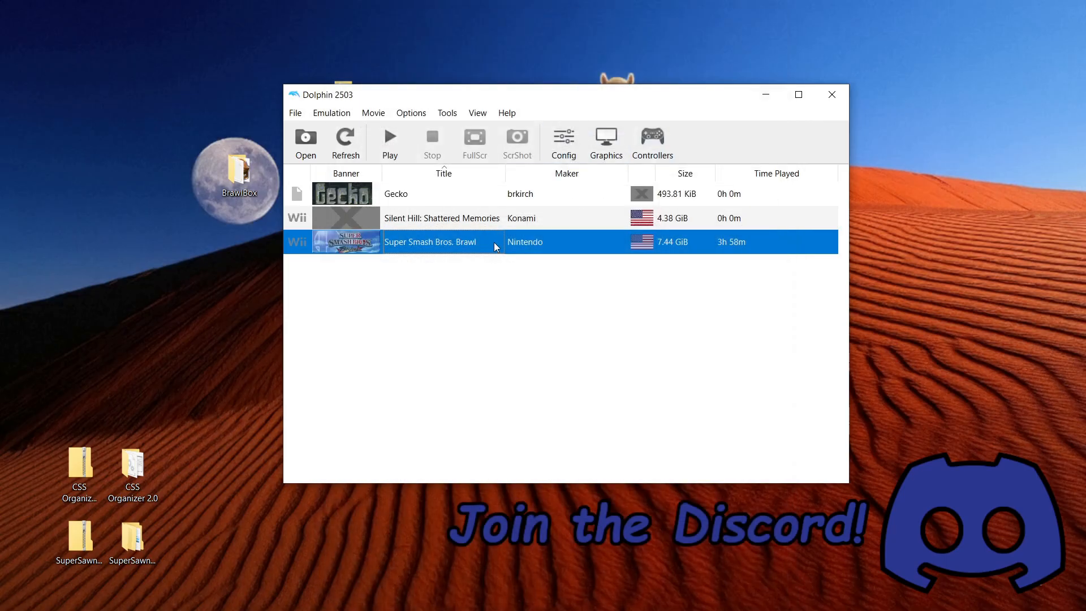
Launch the game from the Gecko entry in full screen and enter the Group Brawl character selection.
{"action": "double_click", "coordinate": [472, 197]}
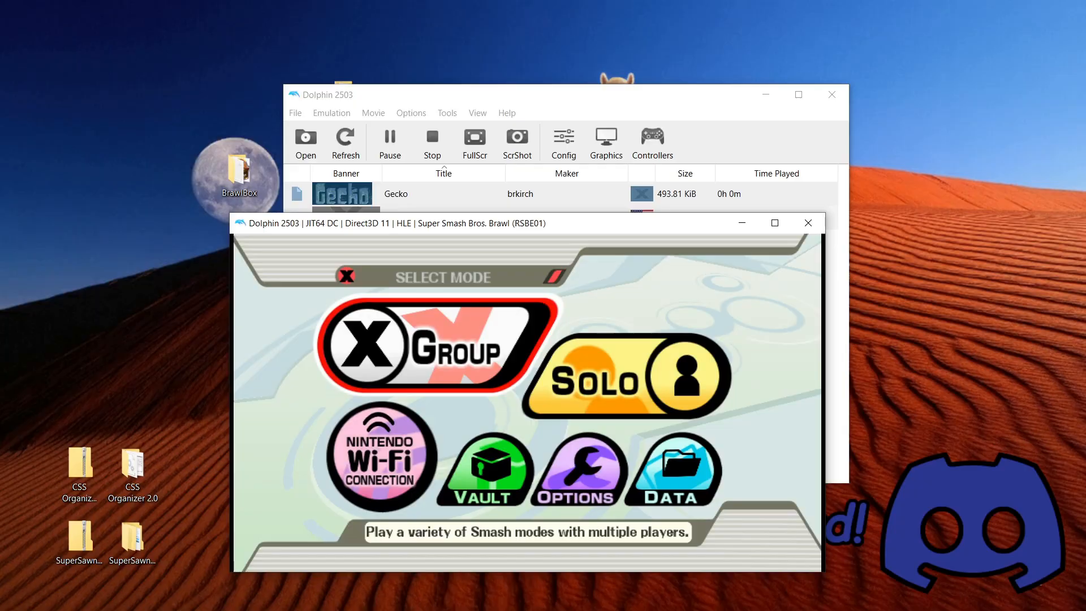
{"action": "left_click", "coordinate": [474, 144]}
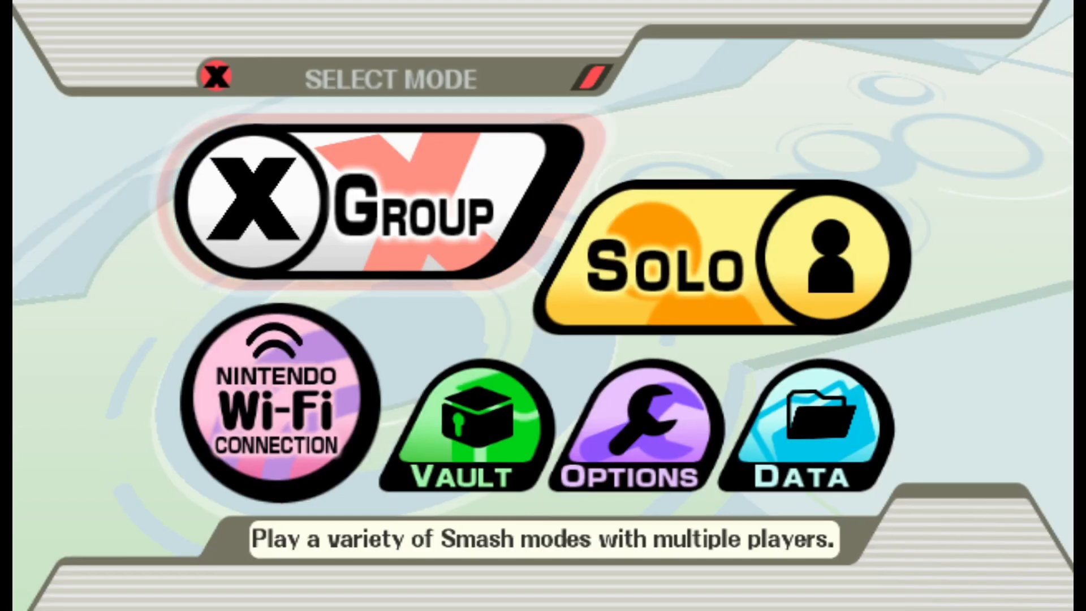
{"action": "key", "text": "x"}
{"action": "key", "text": "x"}
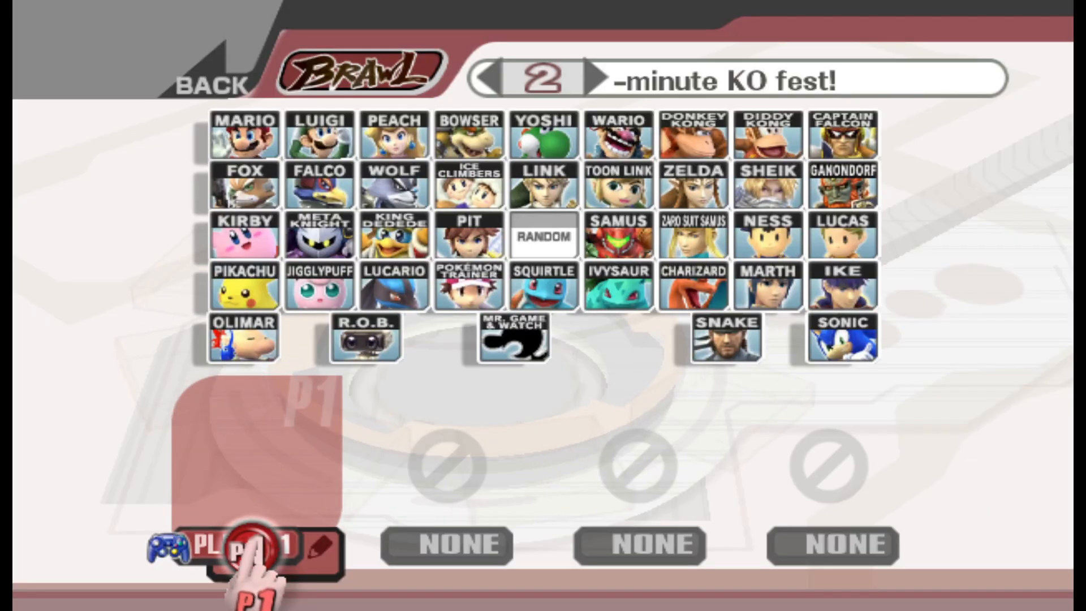
Choose Ike as the fighter for Player 1.
{"action": "key", "text": "Up"}
{"action": "key", "text": "Right"}
{"action": "key", "text": "Left"}
{"action": "key", "text": "Down"}
{"action": "key", "text": "Down"}
{"action": "key", "text": "Up"}
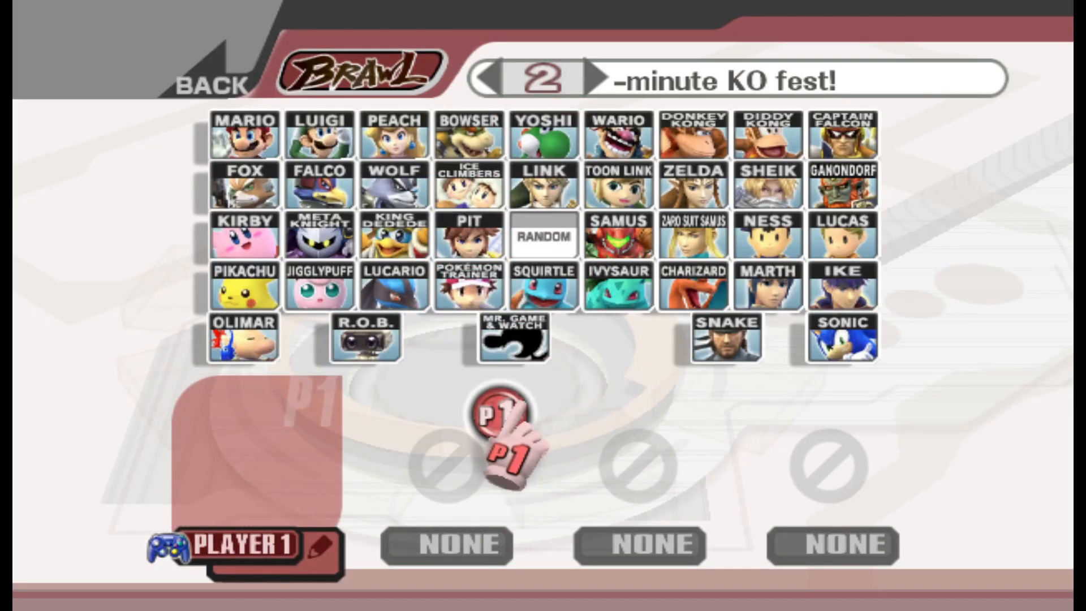
{"action": "key", "text": "x"}
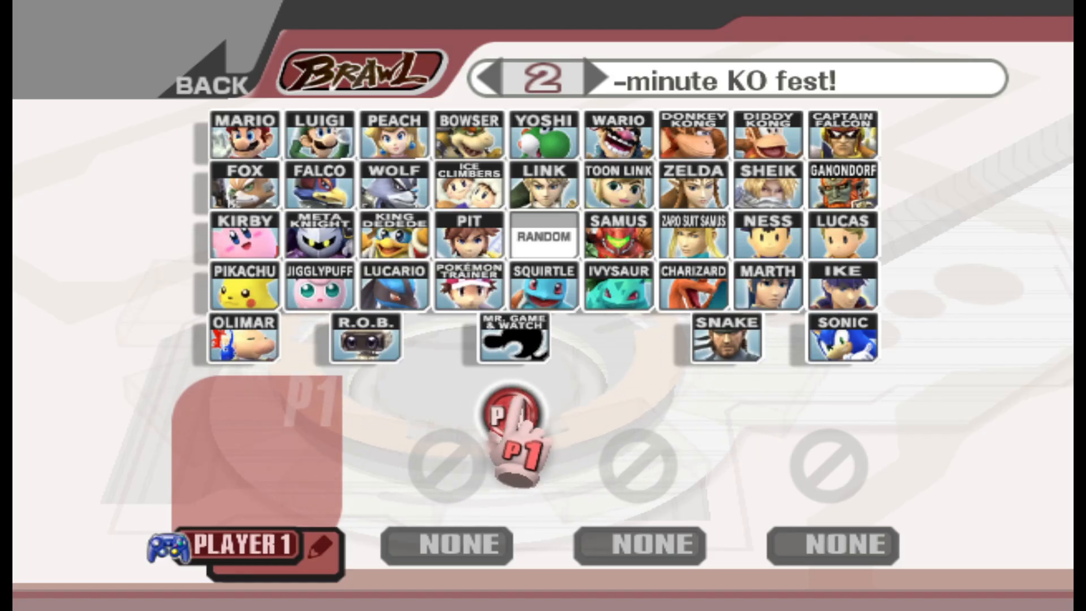
{"action": "key", "text": "Up"}
{"action": "key", "text": "Right"}
{"action": "key", "text": "Right"}
{"action": "key", "text": "Up"}
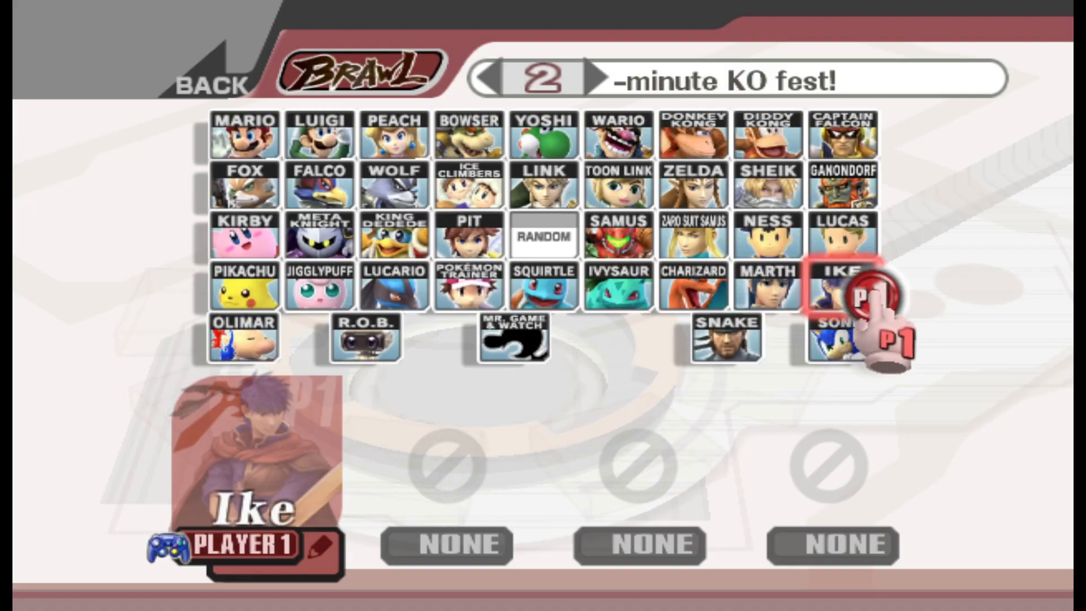
{"action": "key", "text": "x"}
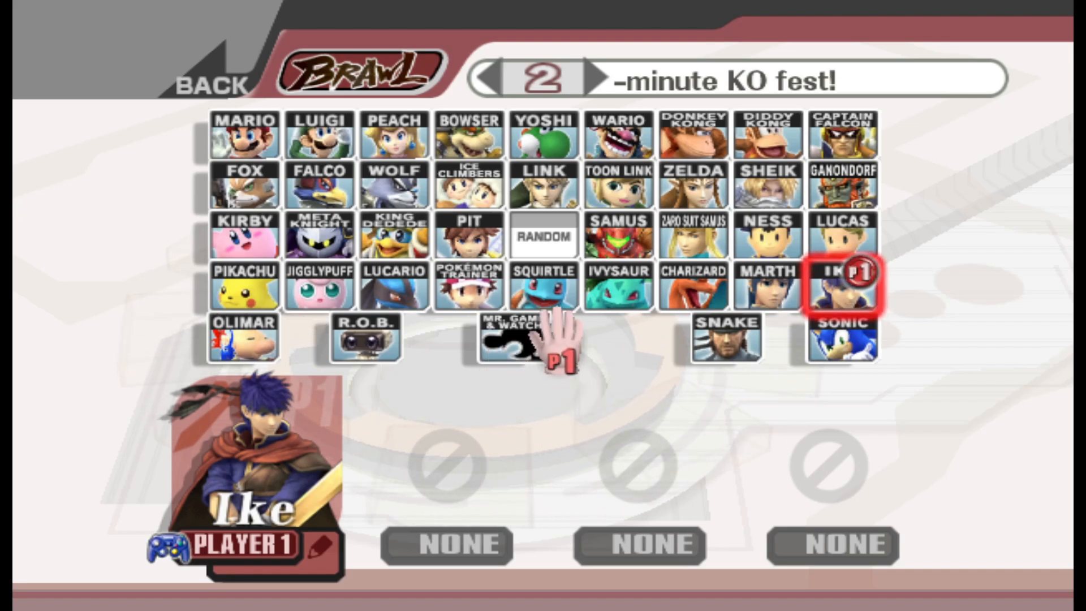
Add a random CPU opponent in the second slot and start the match on the Battlefield stage.
{"action": "left_click", "coordinate": [458, 552]}
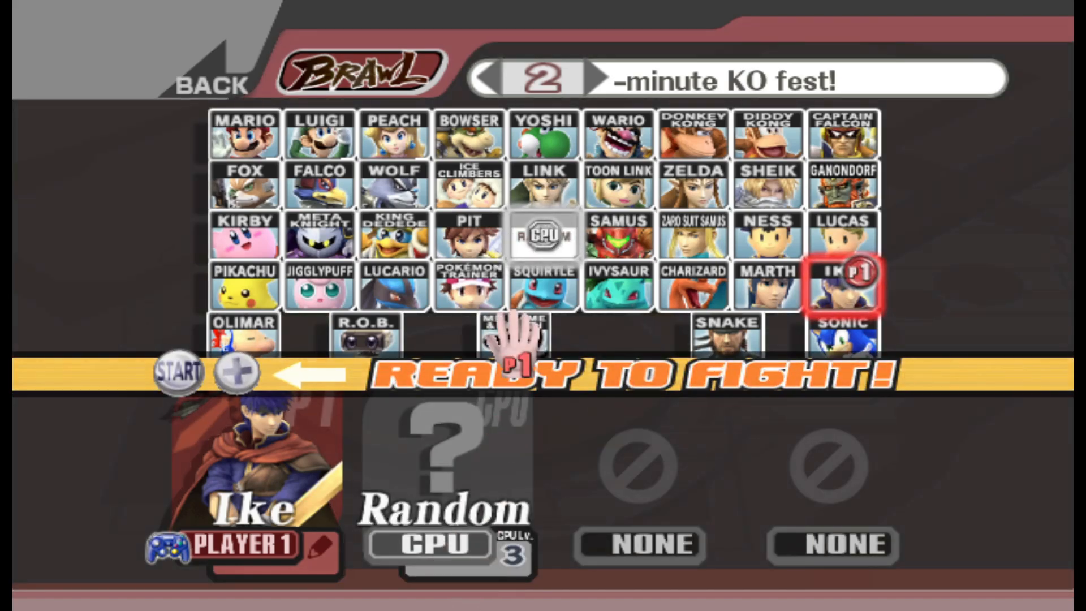
{"action": "key", "text": "Return"}
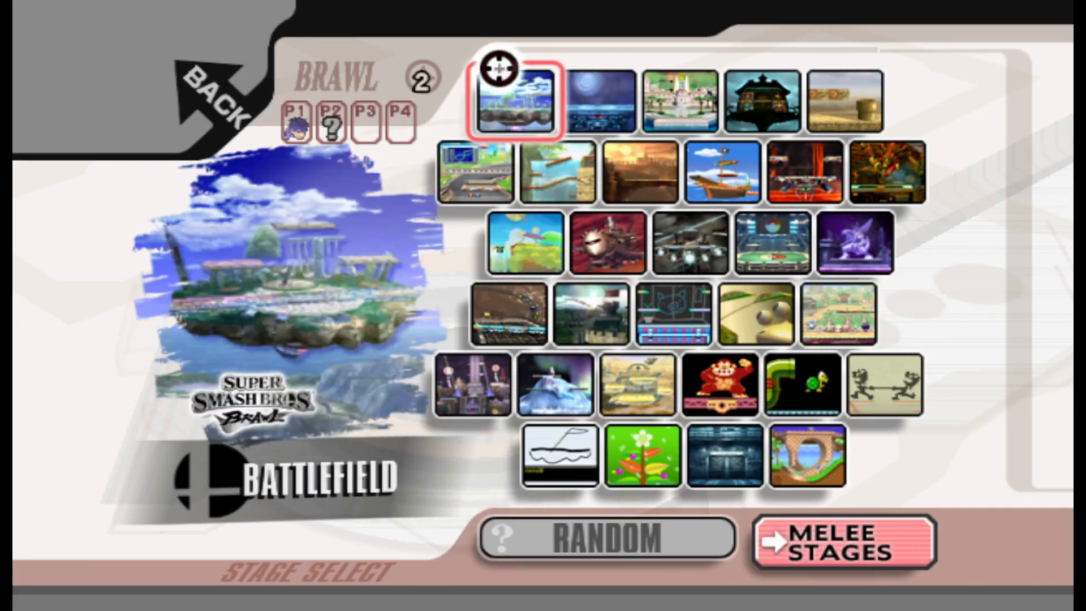
{"action": "left_click", "coordinate": [505, 107]}
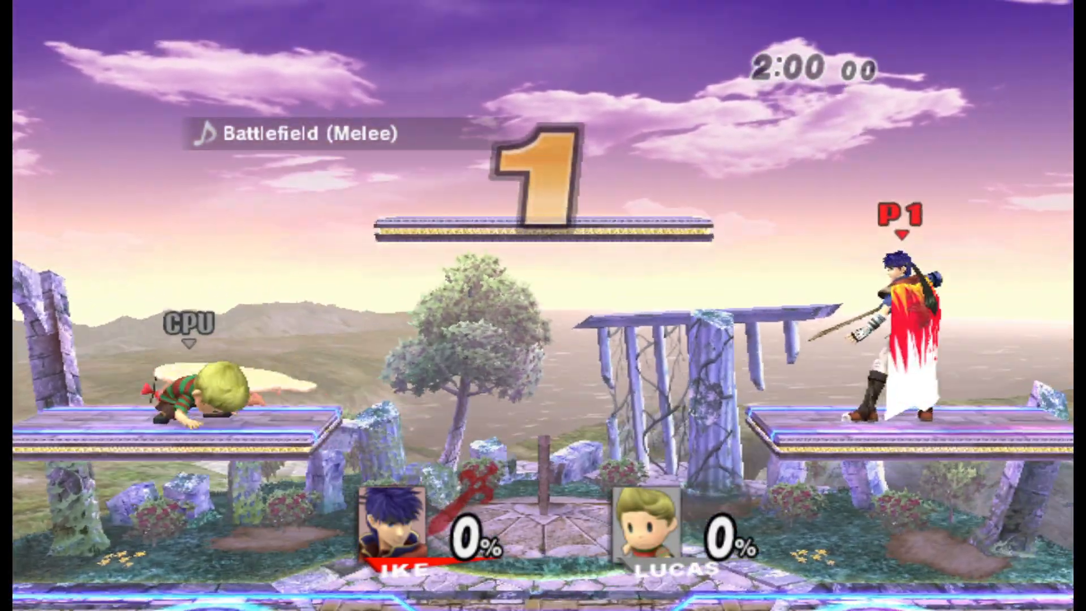
Play the match as Ike to examine the animated flame textures on his cape.
{"action": "key", "text": "Down"}
{"action": "key", "text": "Left"}
{"action": "key", "text": "Right"}
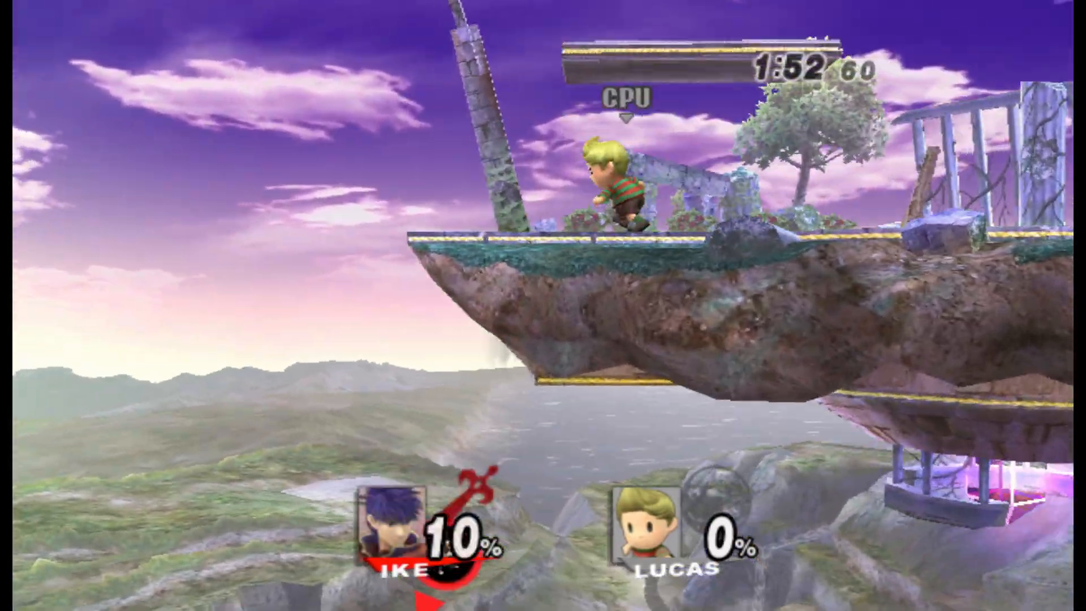
{"action": "key", "text": "Down"}
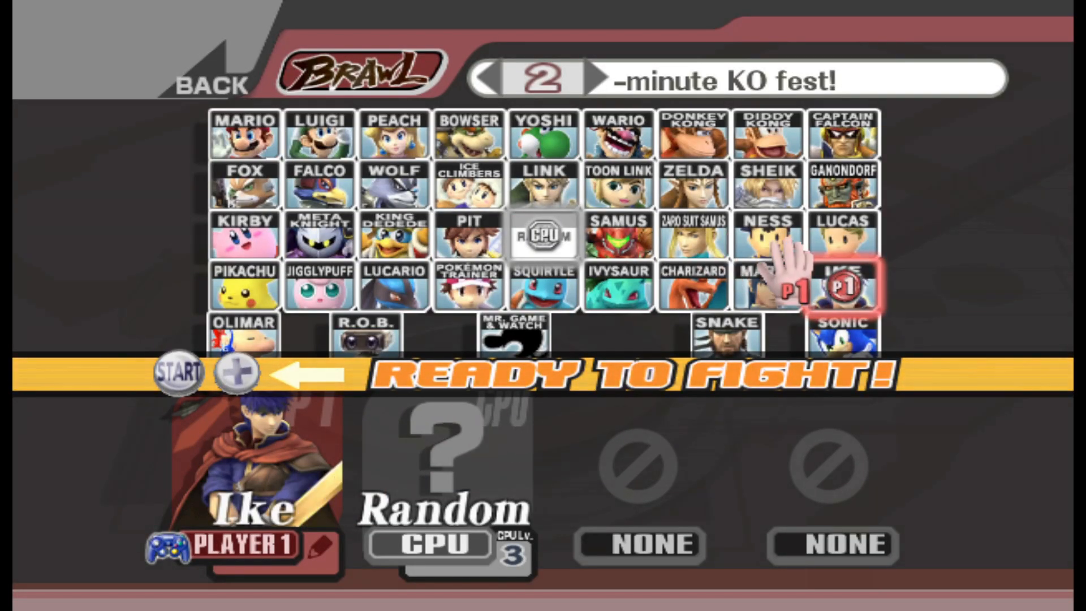
Replace Player 1's fighter with Yoshi on the character selection screen.
{"action": "left_click", "coordinate": [843, 289]}
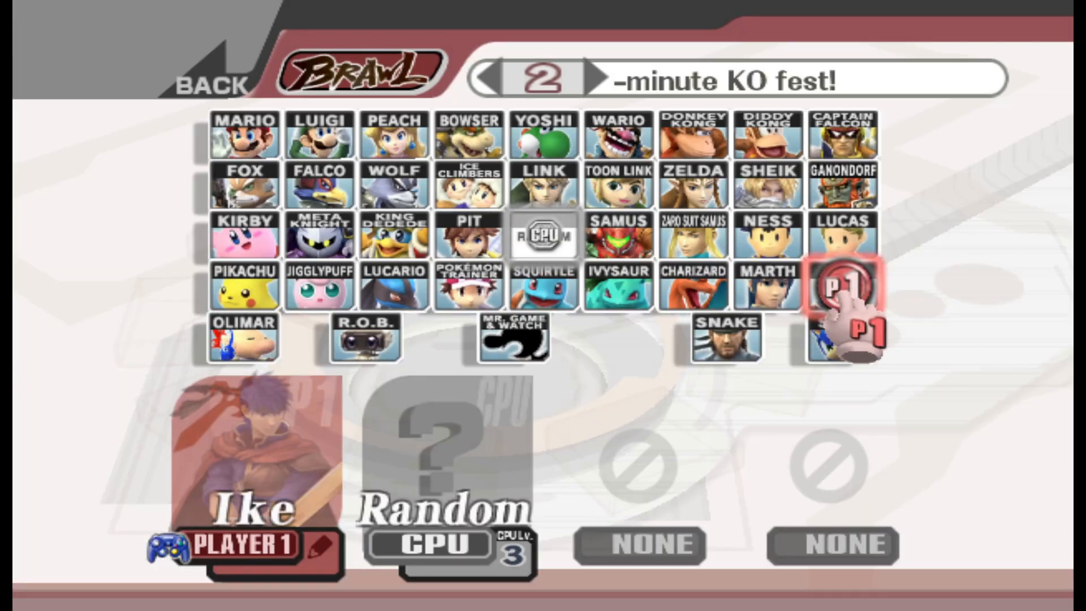
{"action": "left_click", "coordinate": [544, 133]}
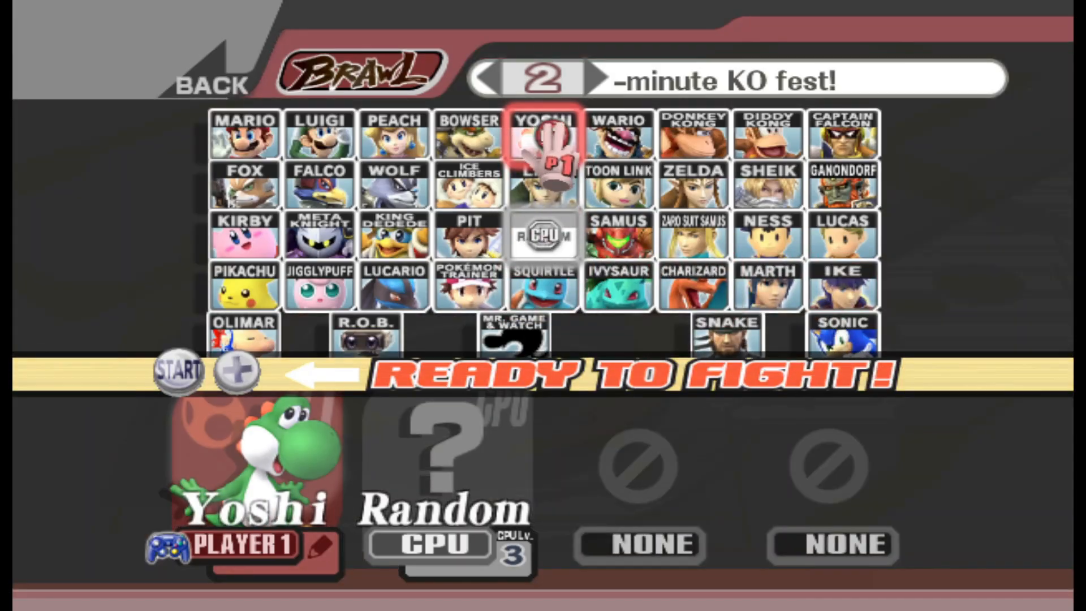
{"action": "left_click", "coordinate": [313, 459]}
{"action": "left_click", "coordinate": [313, 459]}
{"action": "left_click", "coordinate": [312, 458]}
{"action": "left_click", "coordinate": [313, 459]}
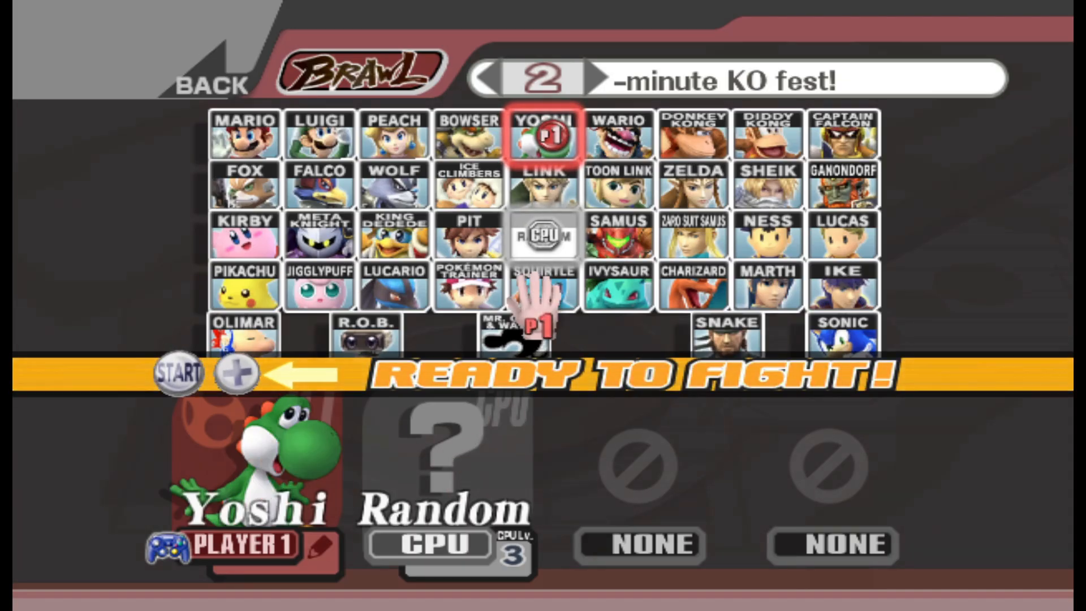
Proceed to the stage selection and start a match on the Green Hill Zone stage.
{"action": "key", "text": "Return"}
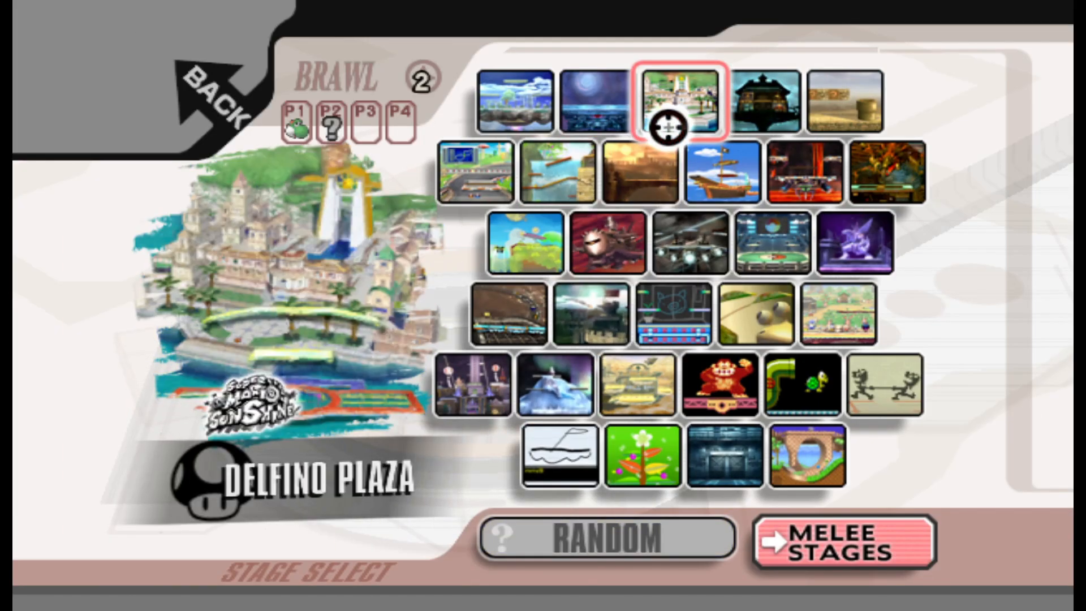
{"action": "left_click", "coordinate": [625, 109]}
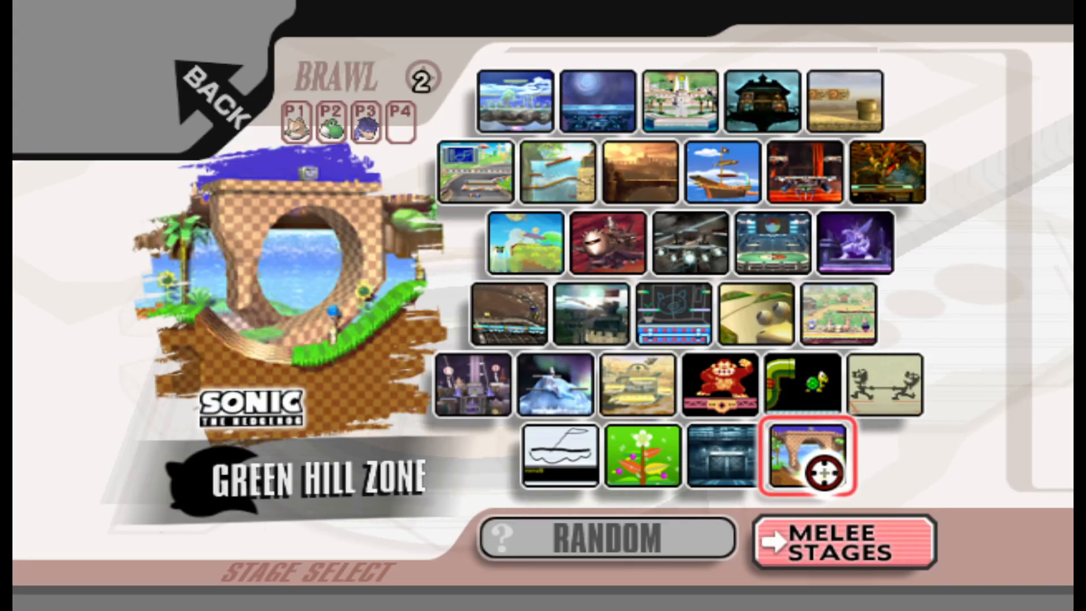
{"action": "left_click", "coordinate": [824, 472]}
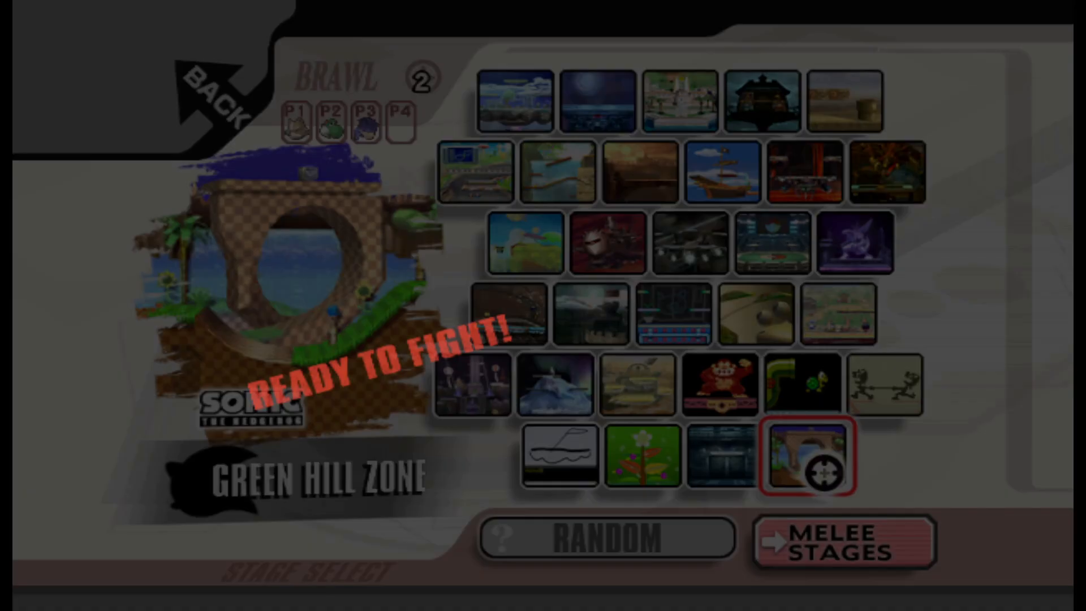